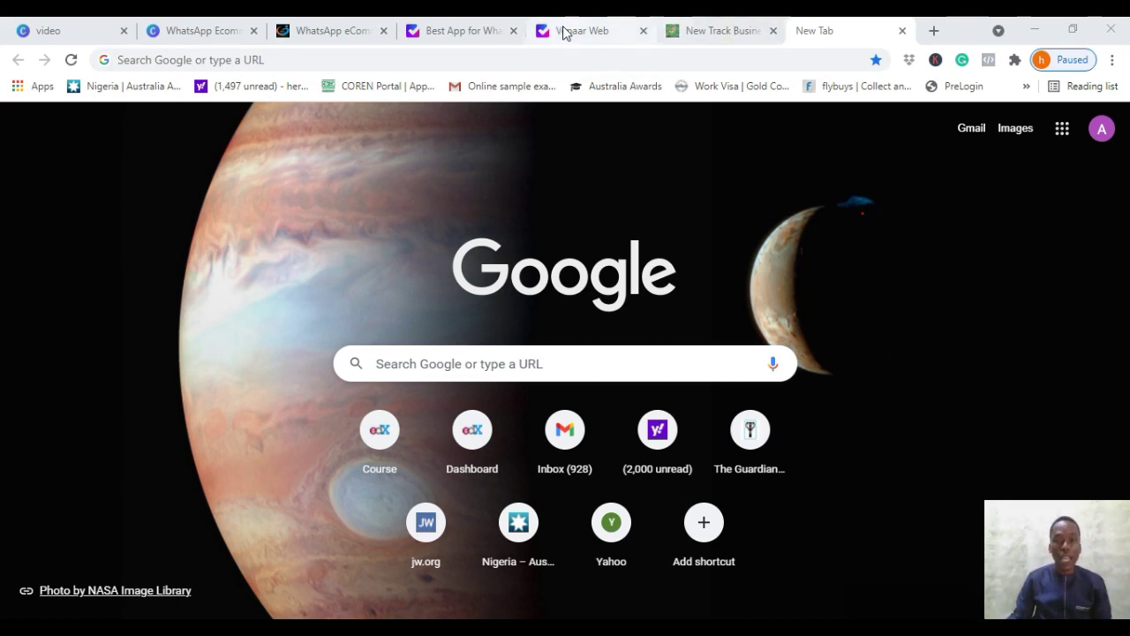
# Add the New Track Mathematics For JAMB UTME Series II book from Books to the cart and view the ₦800 cart.
pyautogui.click(698, 30)
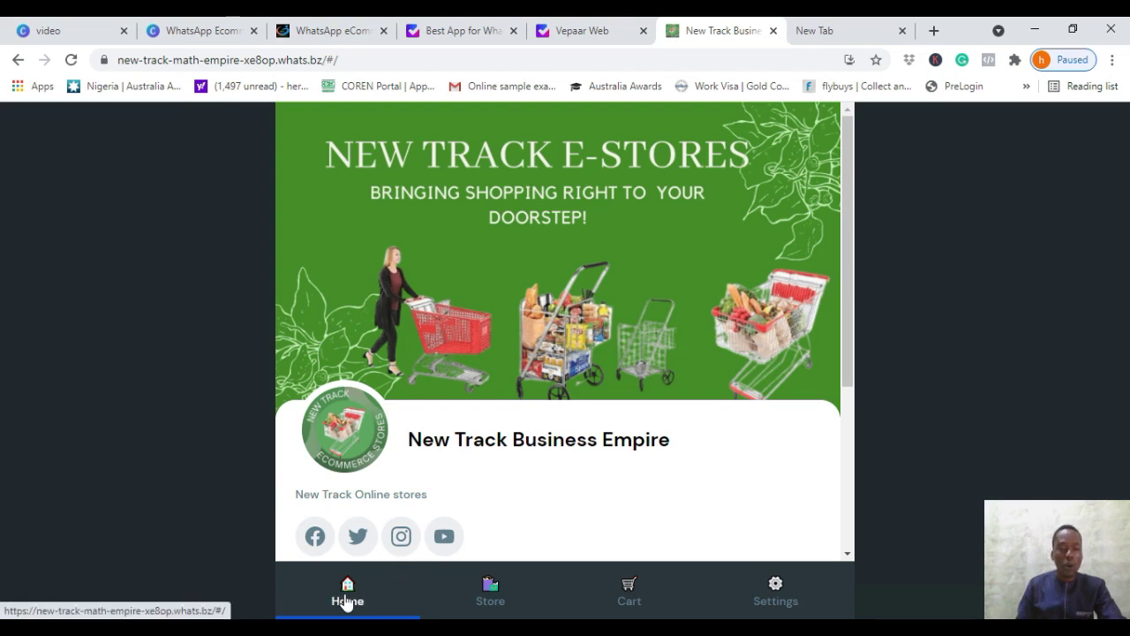
pyautogui.click(495, 599)
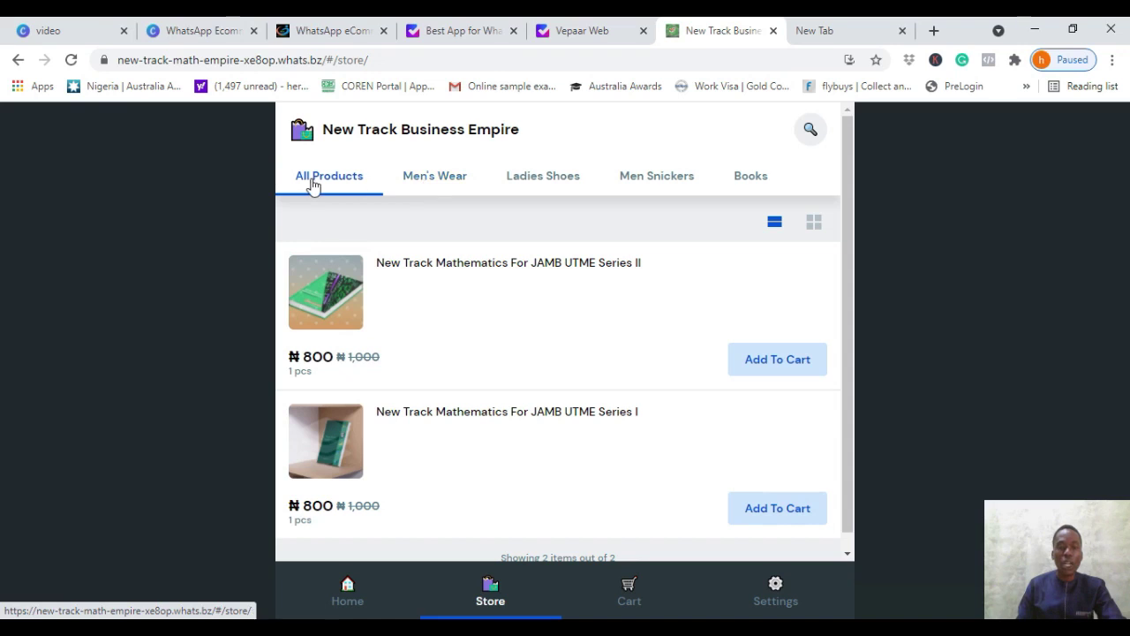
pyautogui.click(557, 182)
pyautogui.click(643, 180)
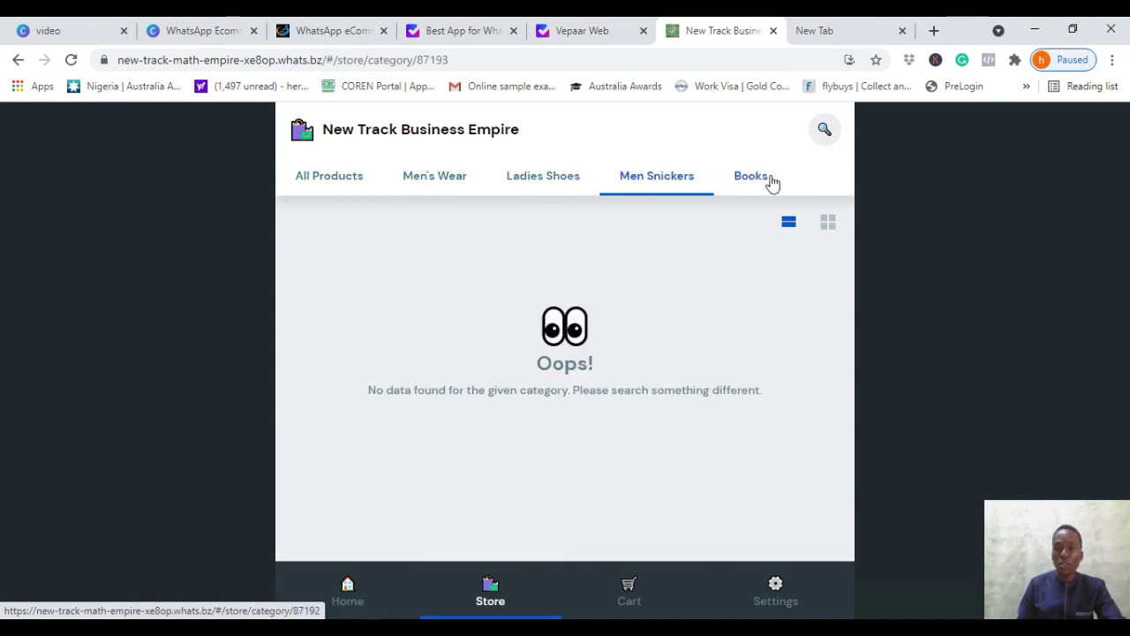
pyautogui.click(745, 185)
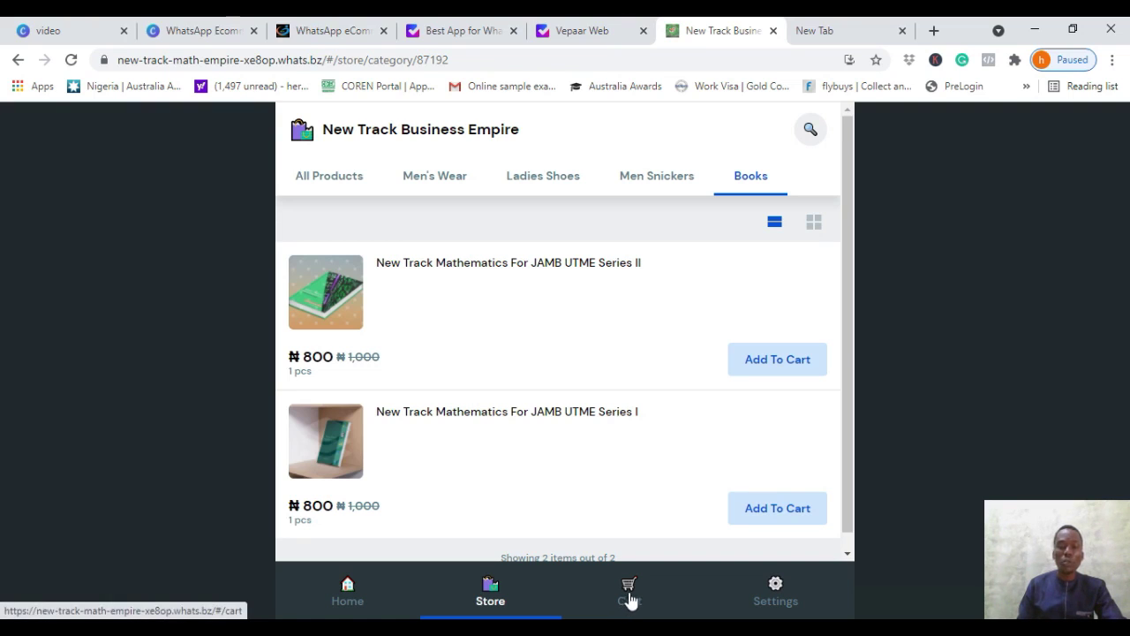
pyautogui.click(785, 361)
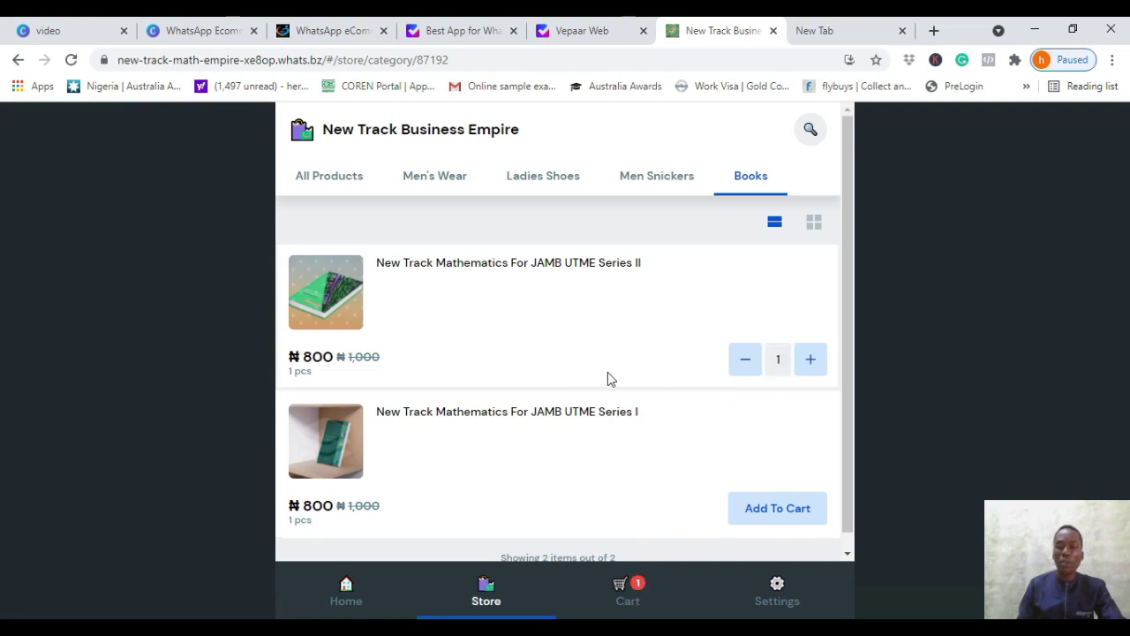
pyautogui.click(630, 597)
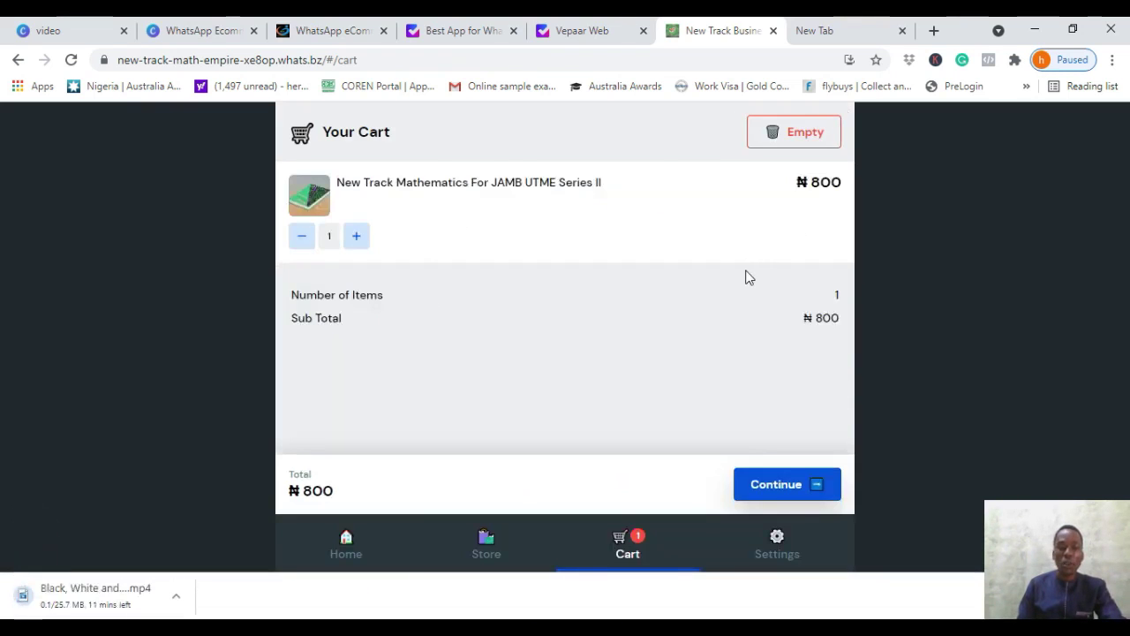
# Continue from the cart to the checkout form, then switch to the blank new browser tab.
pyautogui.click(782, 487)
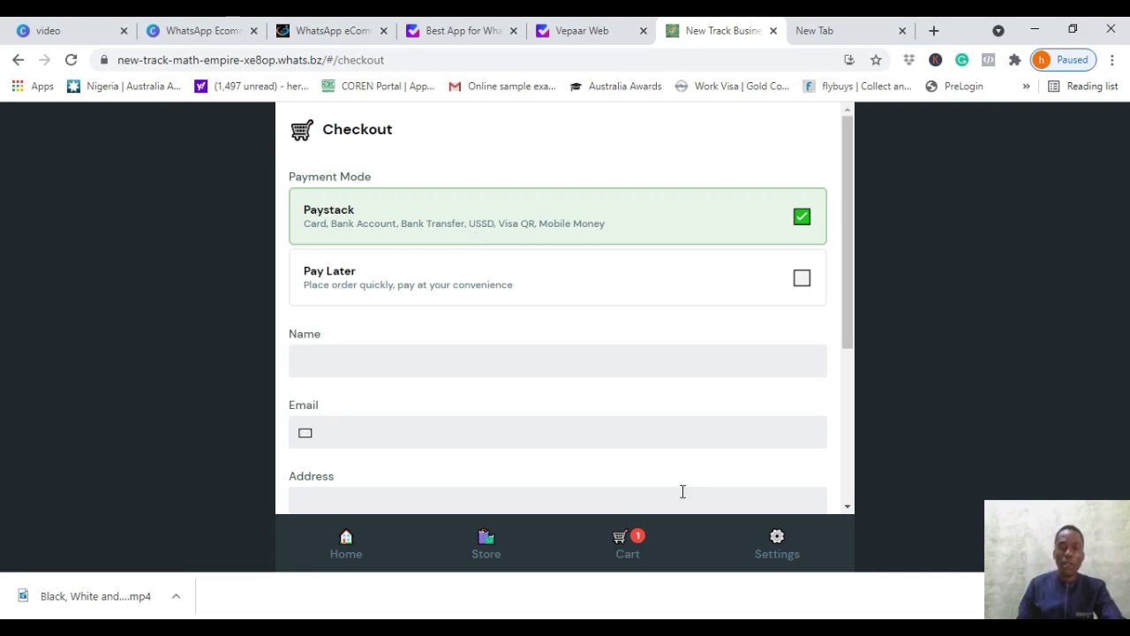
pyautogui.click(828, 33)
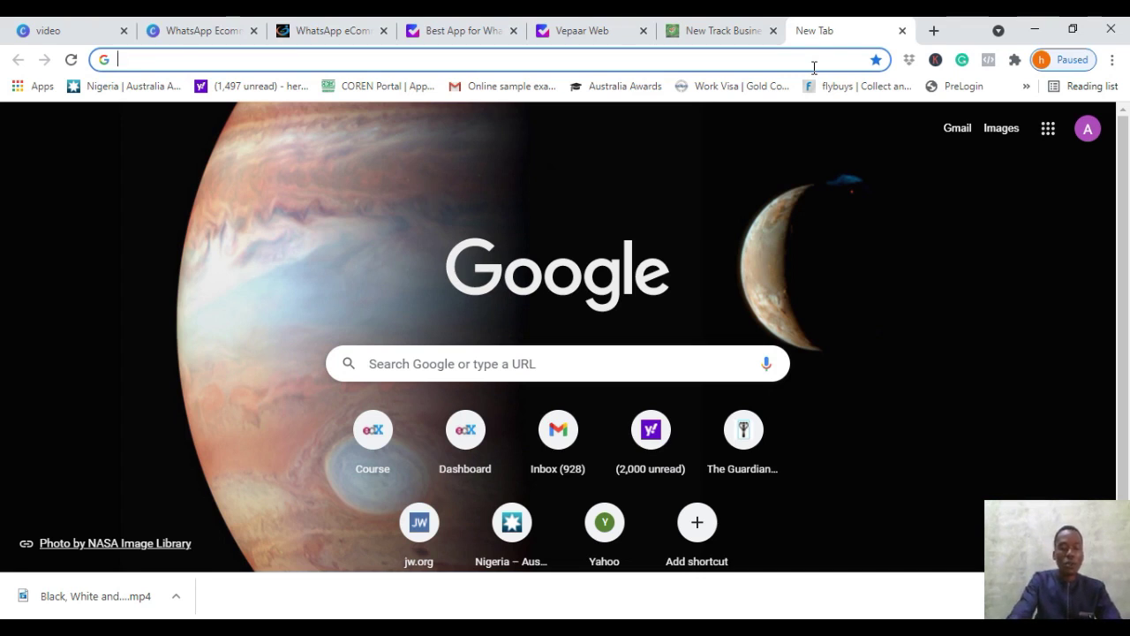
# Enter 'vepaar' in the address bar and load the vepaar.com homepage.
pyautogui.write('vepar')
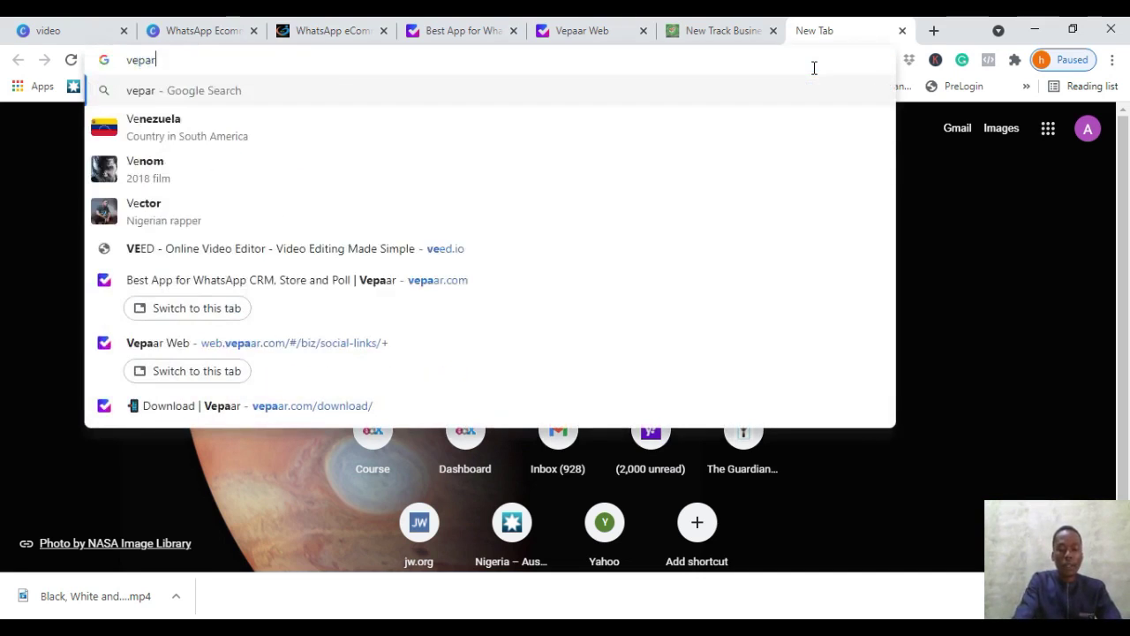
pyautogui.press('BackSpace')
pyautogui.write('aar')
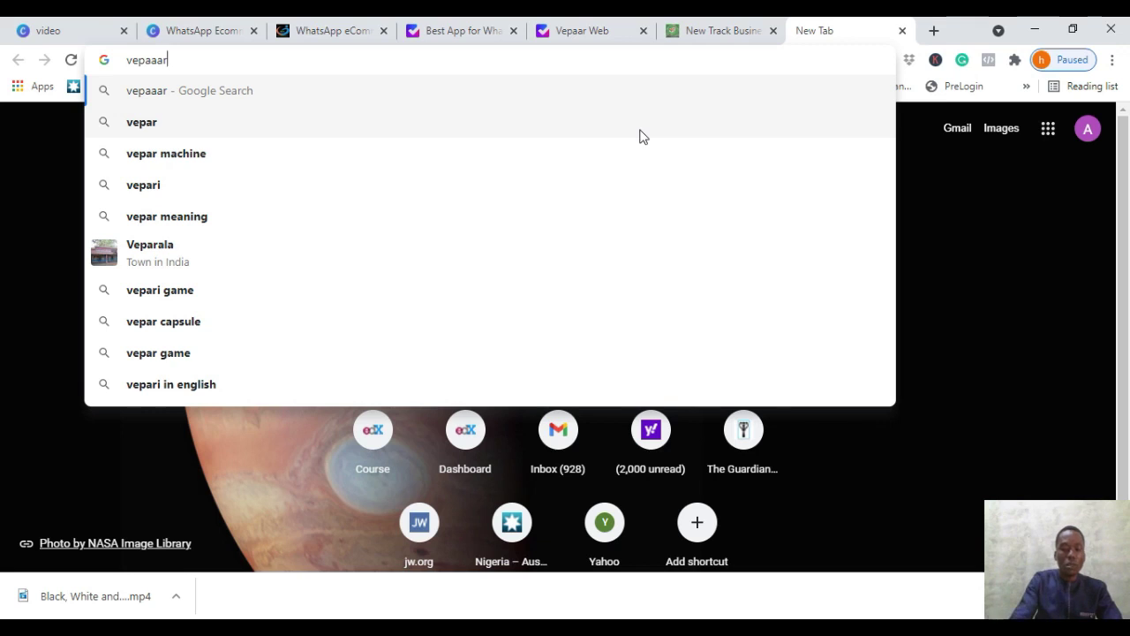
pyautogui.press('BackSpace')
pyautogui.press('BackSpace')
pyautogui.write('r')
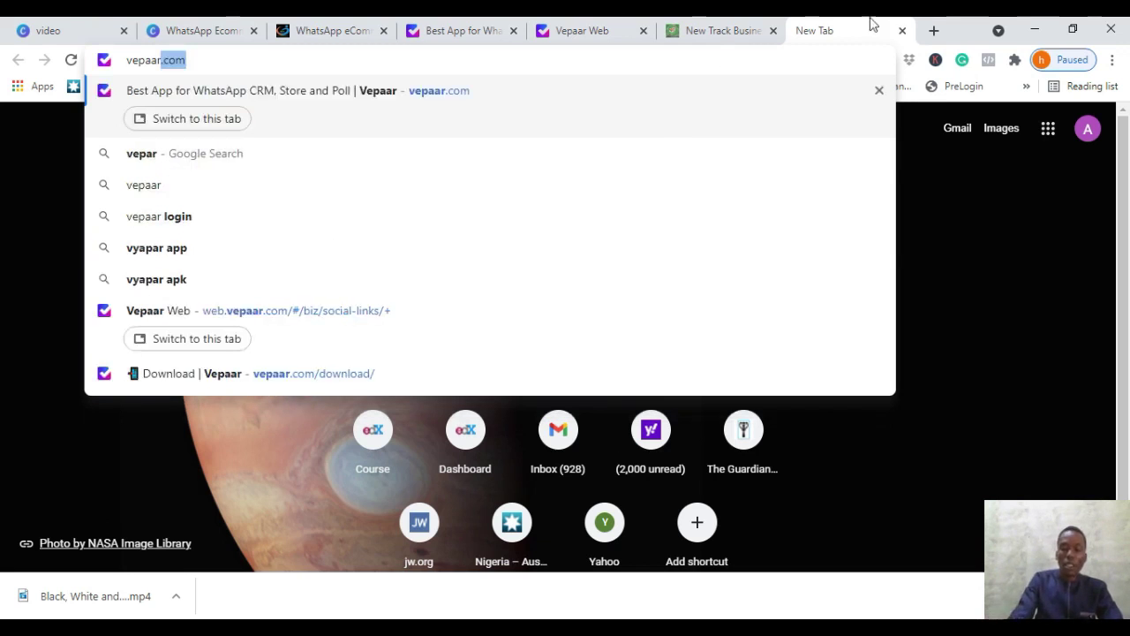
pyautogui.press('Return')
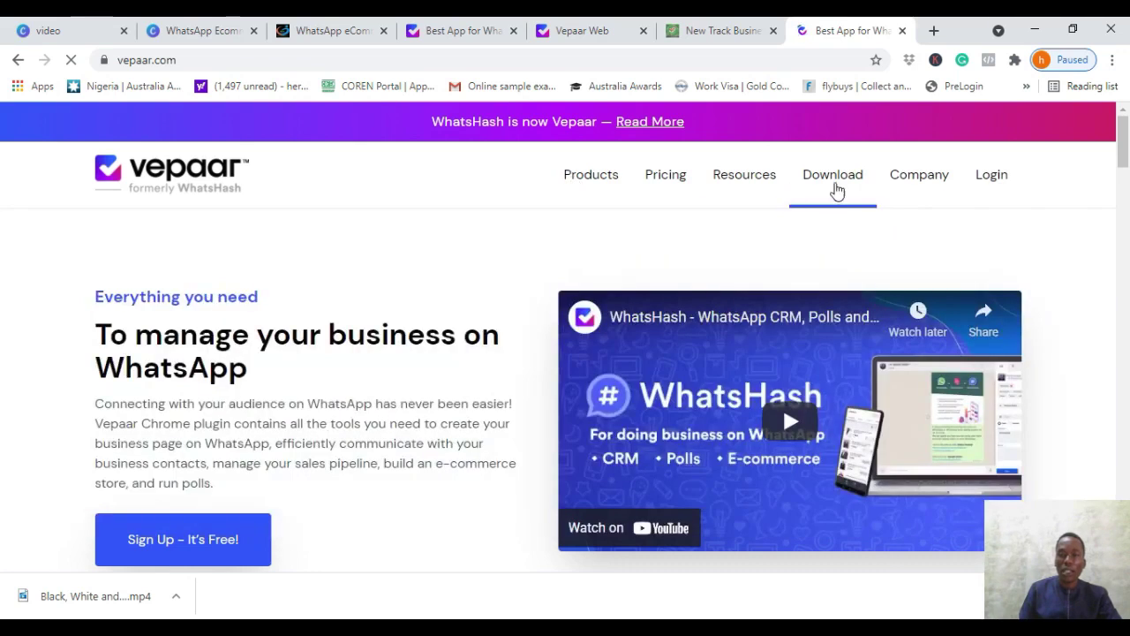
# Go to the Vepaar Download page for the Chrome extension through the Resources menu.
pyautogui.moveTo(674, 222)
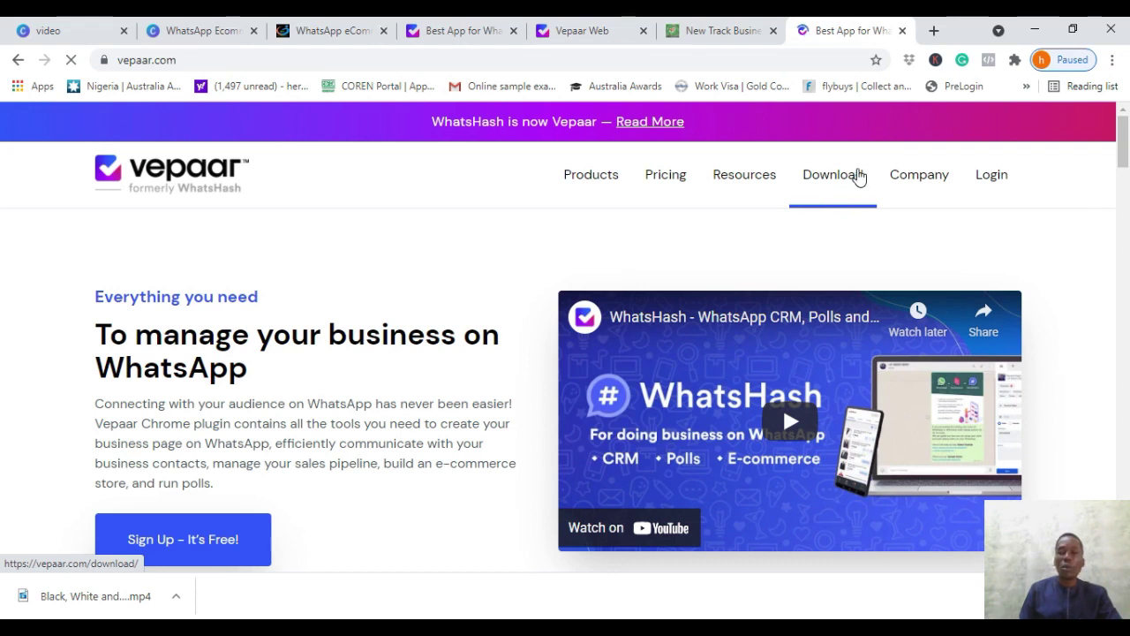
pyautogui.click(843, 180)
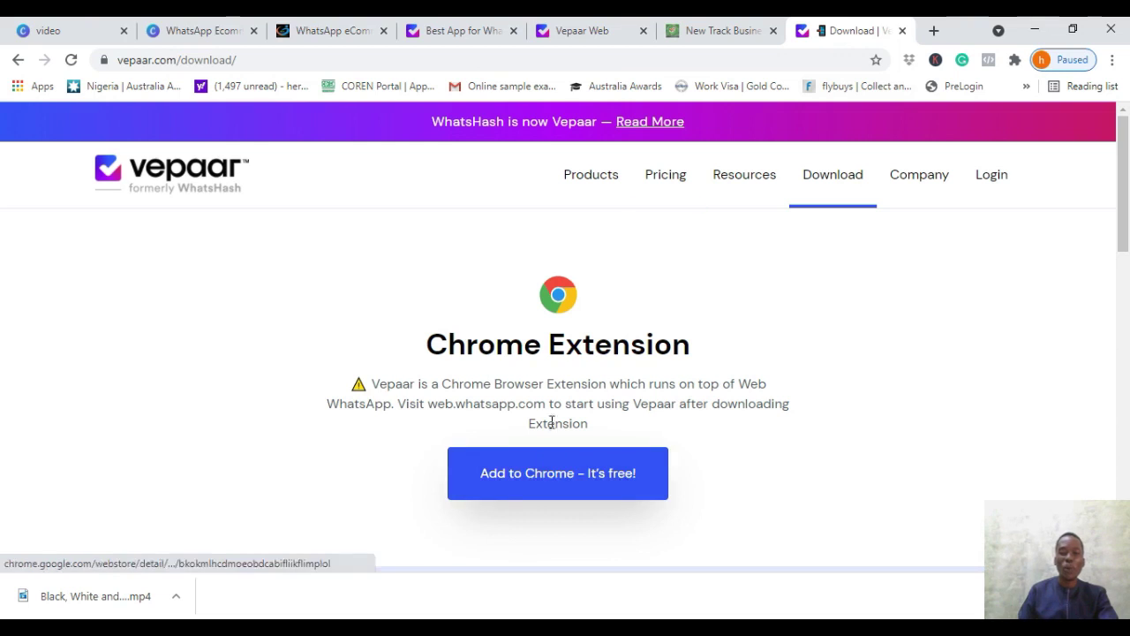
pyautogui.click(553, 472)
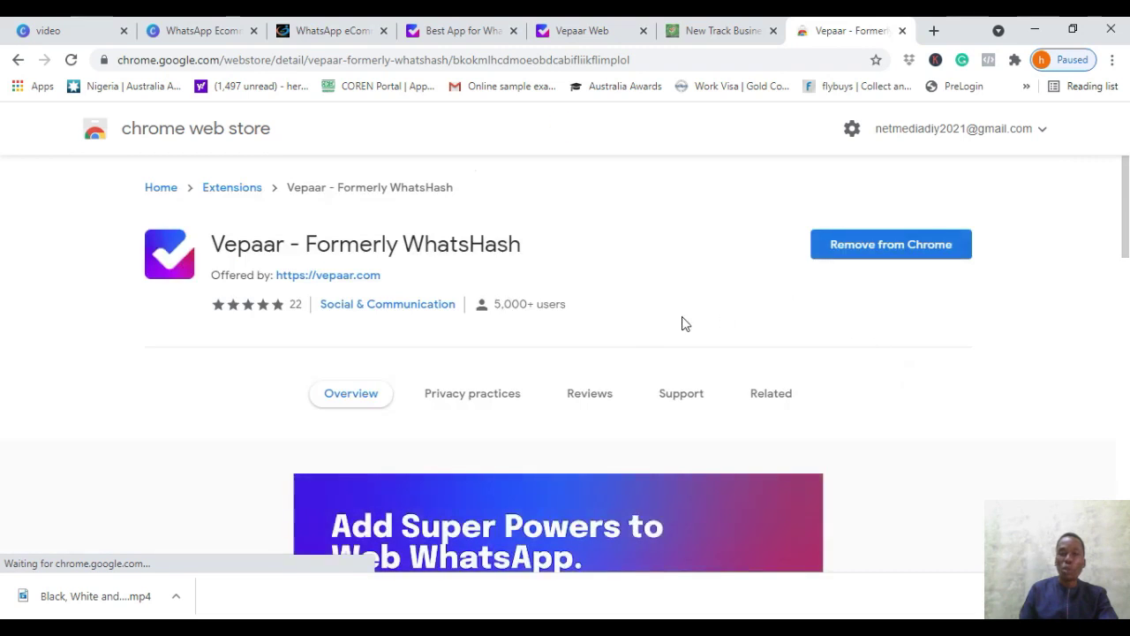
pyautogui.scroll(-4, 671, 303)
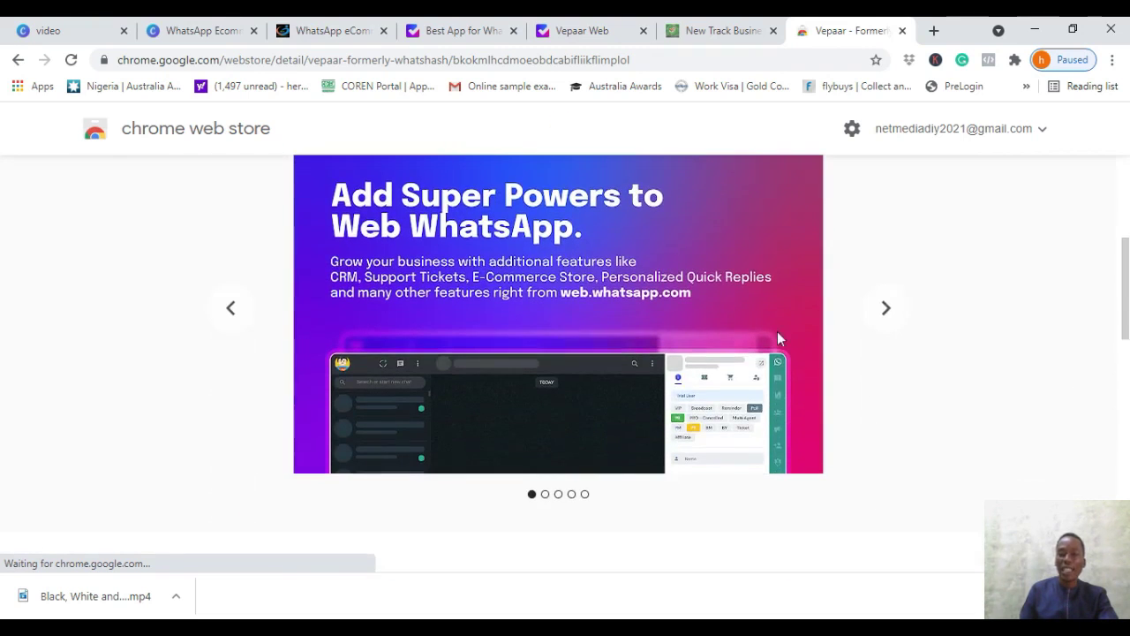
pyautogui.scroll(2, 778, 332)
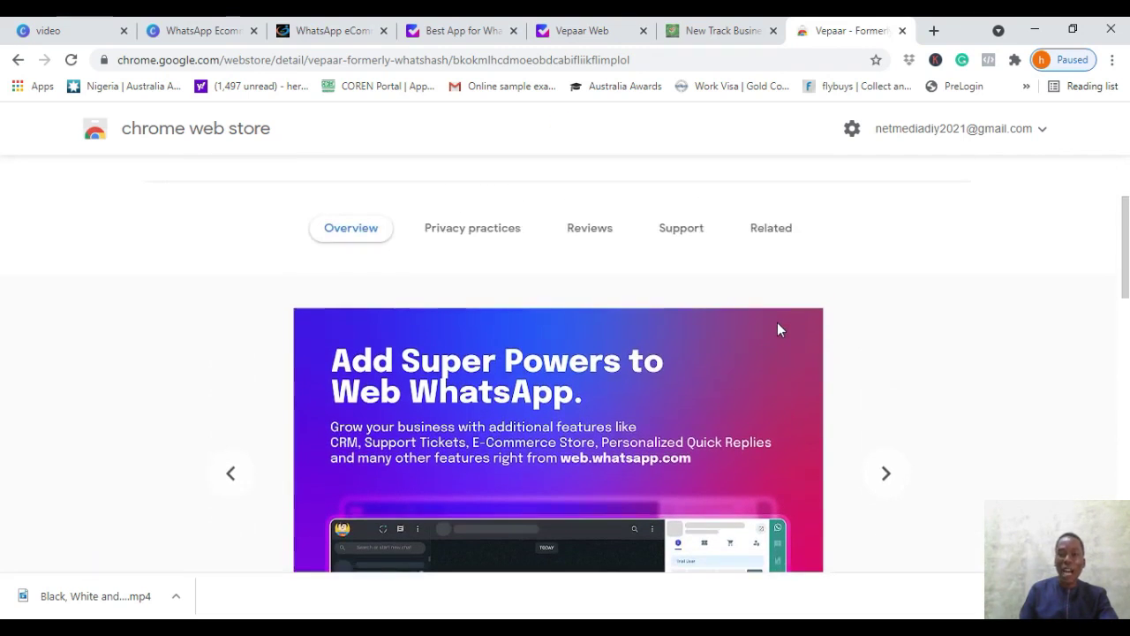
pyautogui.scroll(2, 778, 329)
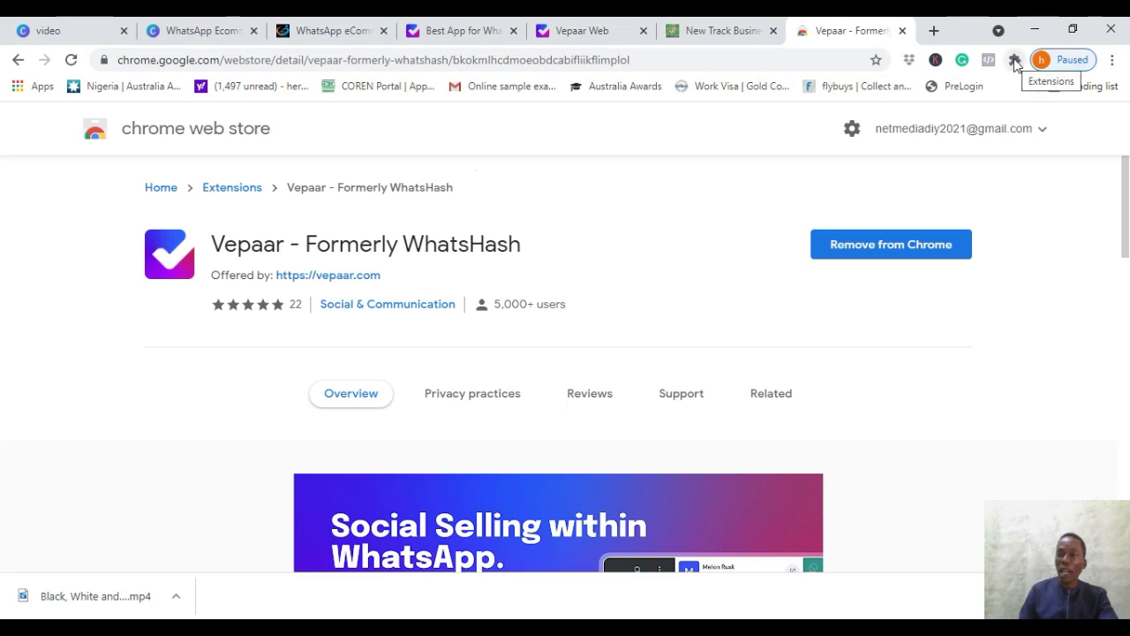
pyautogui.click(1016, 62)
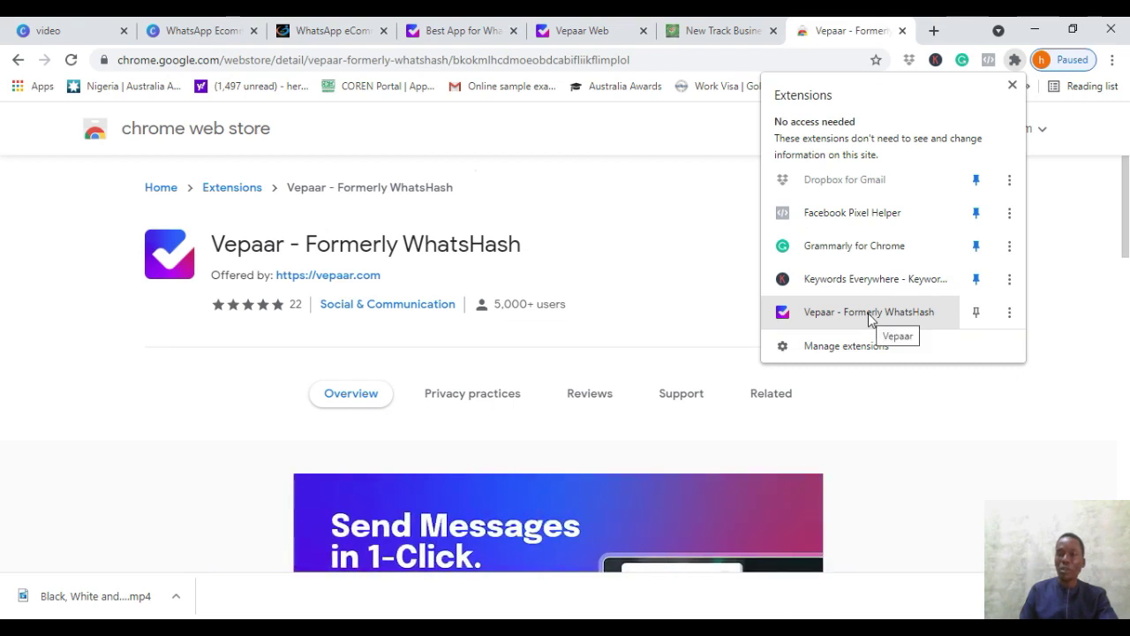
pyautogui.click(694, 227)
pyautogui.scroll(-7, 694, 227)
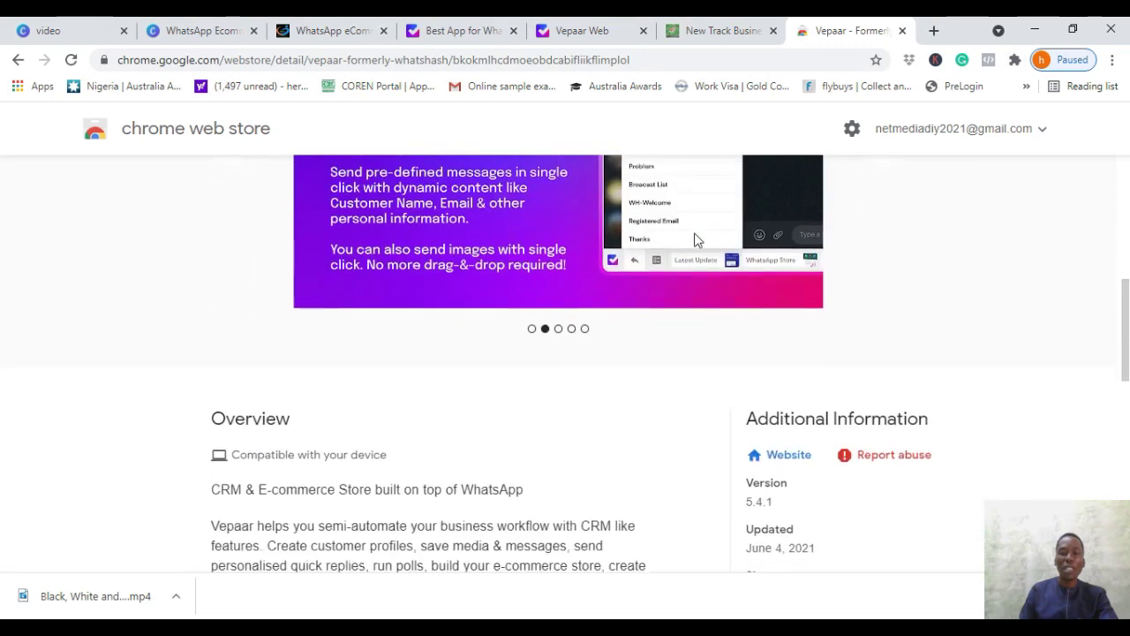
pyautogui.scroll(7, 698, 237)
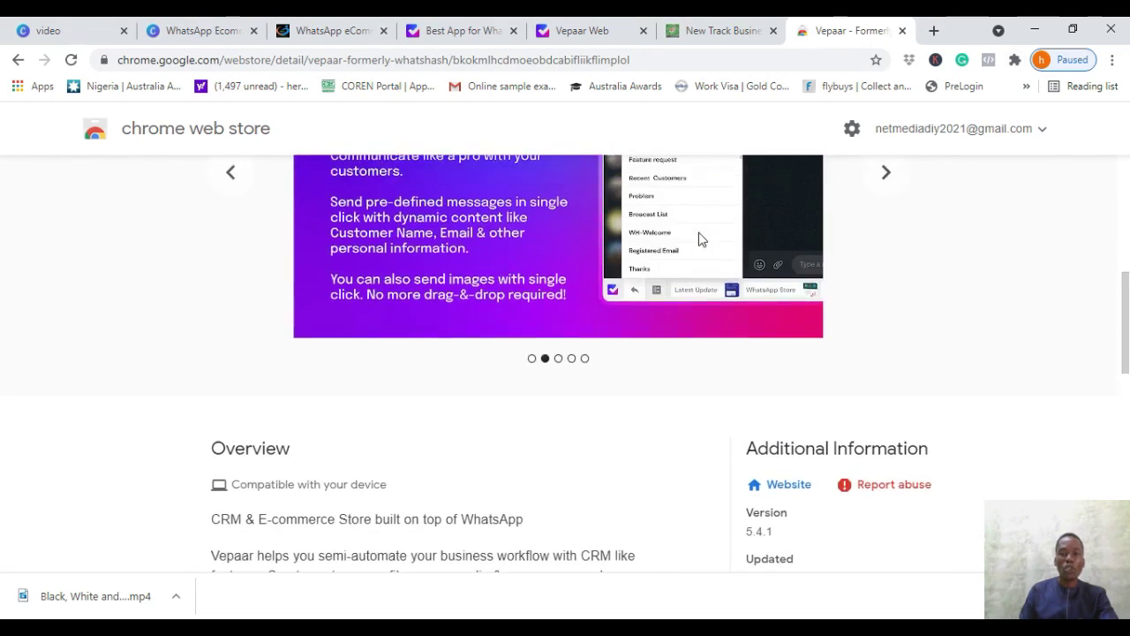
pyautogui.click(18, 59)
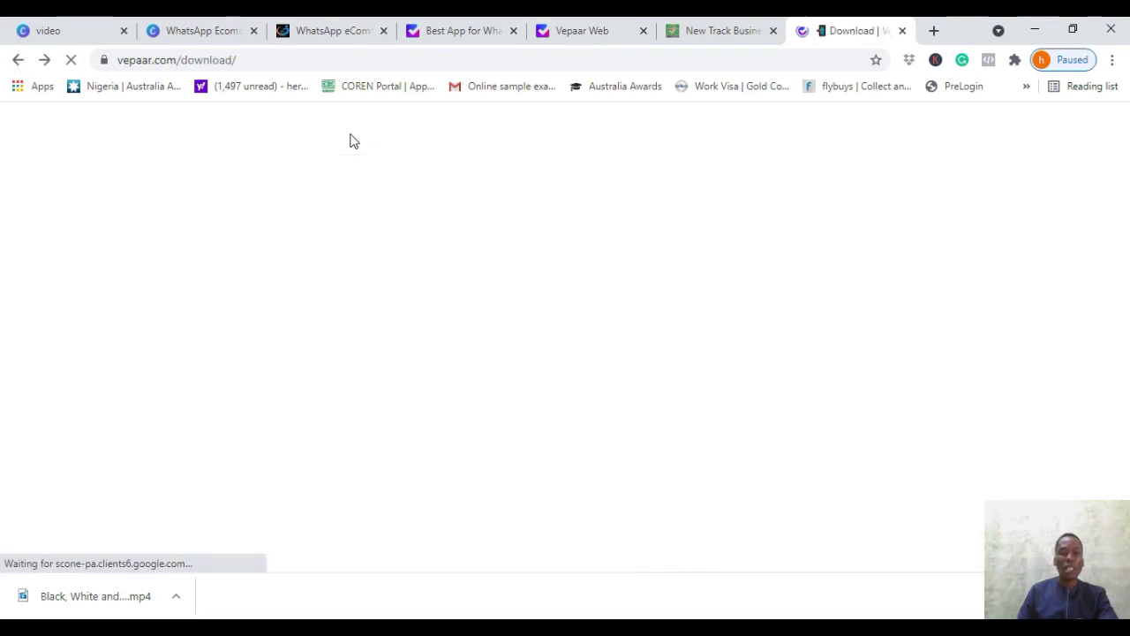
pyautogui.moveTo(903, 190)
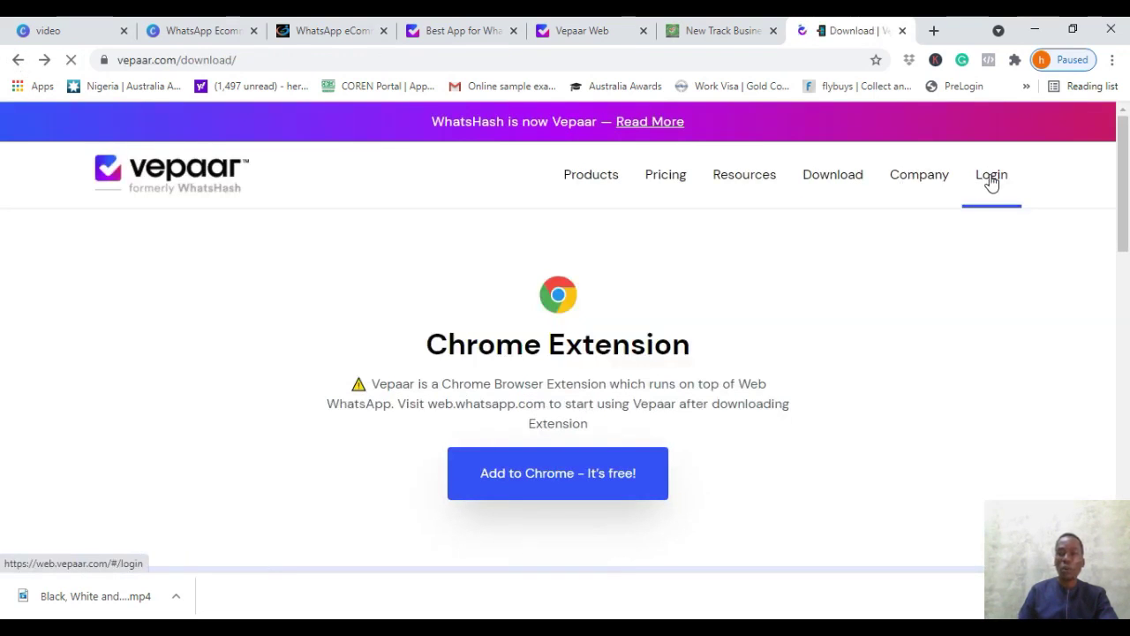
# Open the Vepaar Web login page and clear the prefilled email and password.
pyautogui.click(991, 176)
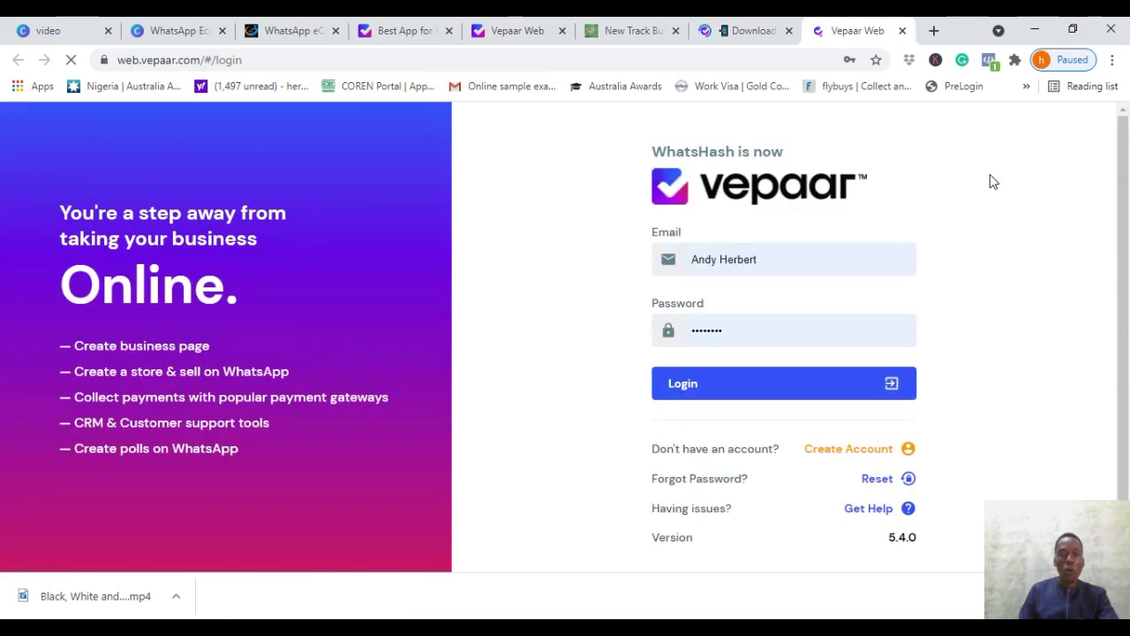
pyautogui.click(788, 254)
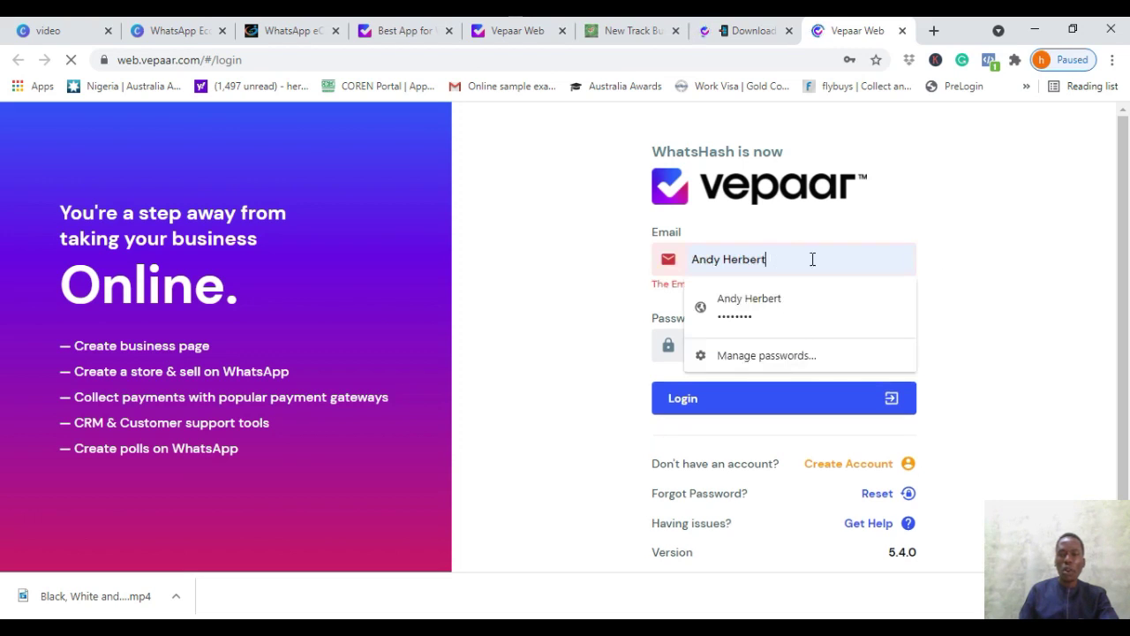
pyautogui.press('BackSpace')
pyautogui.press('BackSpace')
pyautogui.press('BackSpace')
pyautogui.press('BackSpace')
pyautogui.press('BackSpace')
pyautogui.press('BackSpace')
pyautogui.press('BackSpace')
pyautogui.press('BackSpace')
pyautogui.press('BackSpace')
pyautogui.press('BackSpace')
pyautogui.press('BackSpace')
pyautogui.press('BackSpace')
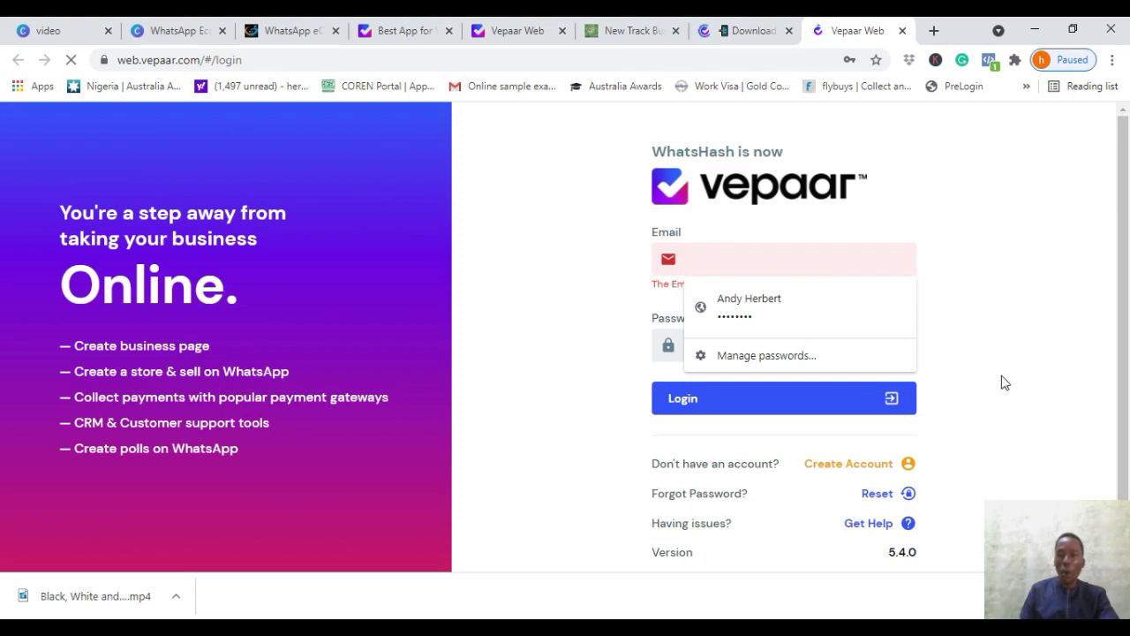
pyautogui.click(1004, 263)
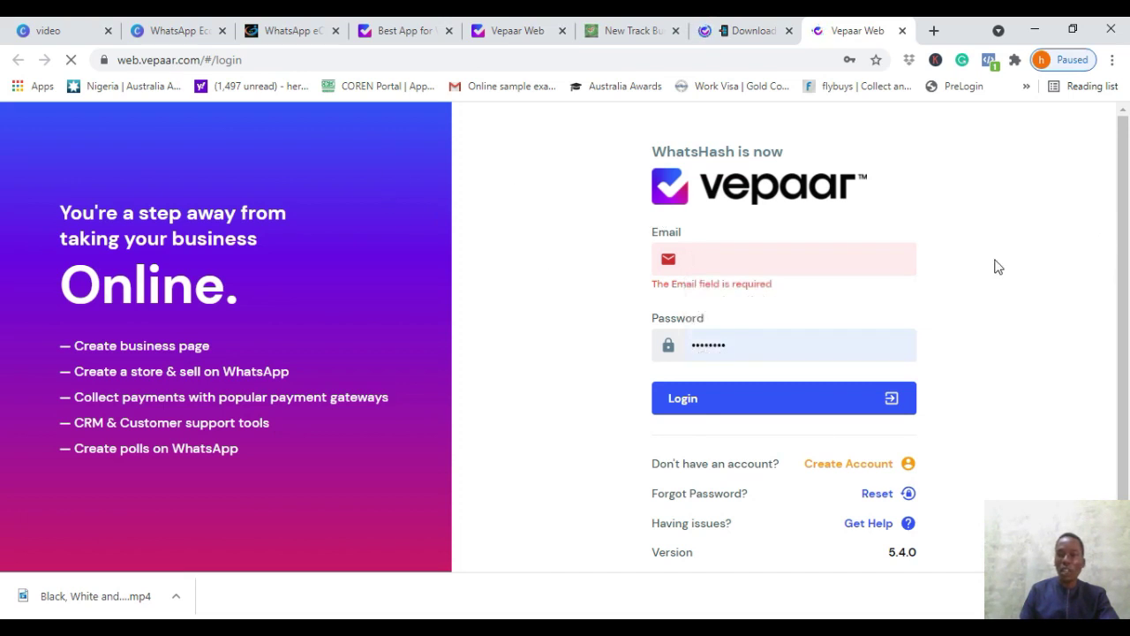
pyautogui.click(737, 340)
pyautogui.press('BackSpace')
pyautogui.press('BackSpace')
pyautogui.press('BackSpace')
pyautogui.press('BackSpace')
pyautogui.press('BackSpace')
pyautogui.press('BackSpace')
pyautogui.press('BackSpace')
pyautogui.press('BackSpace')
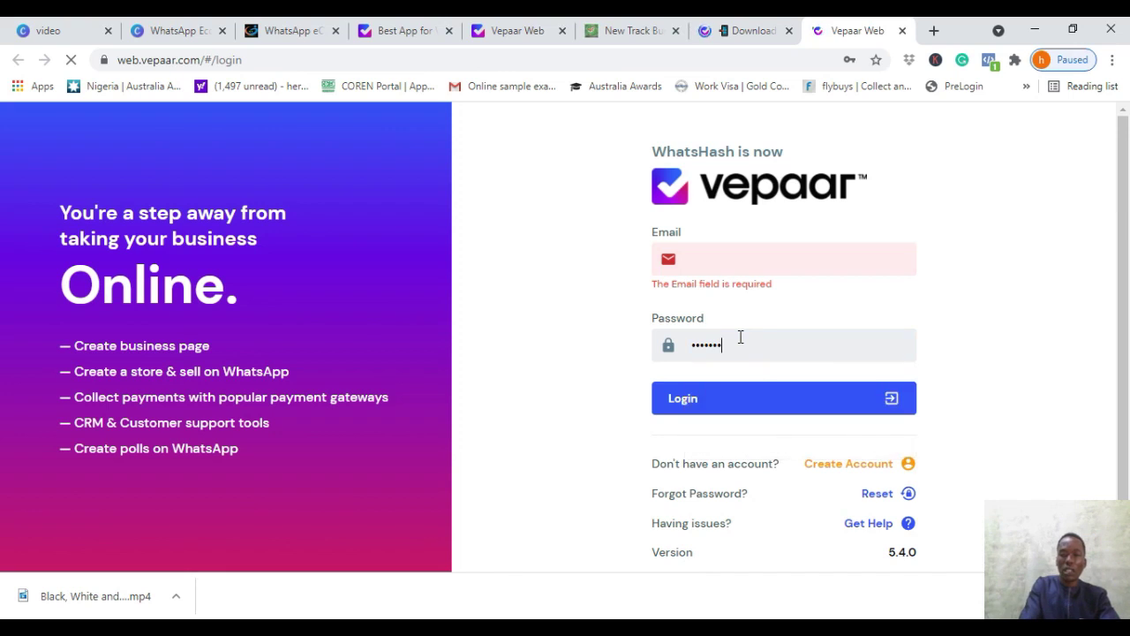
pyautogui.click(995, 285)
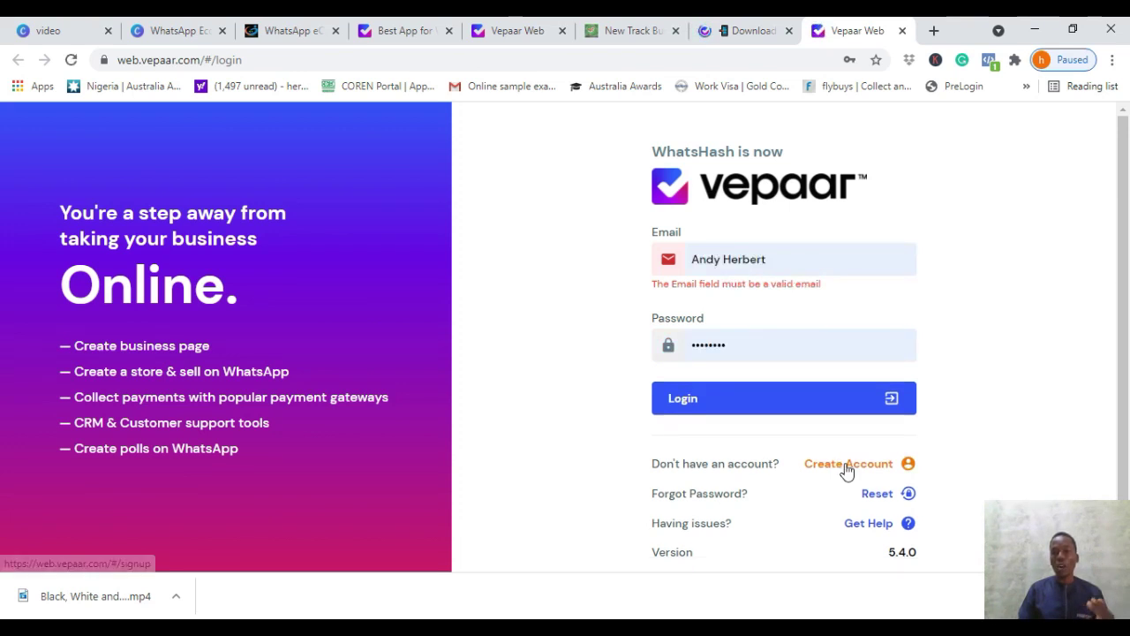
# Clear the email and password fields again and switch to the Create Account form.
pyautogui.click(788, 259)
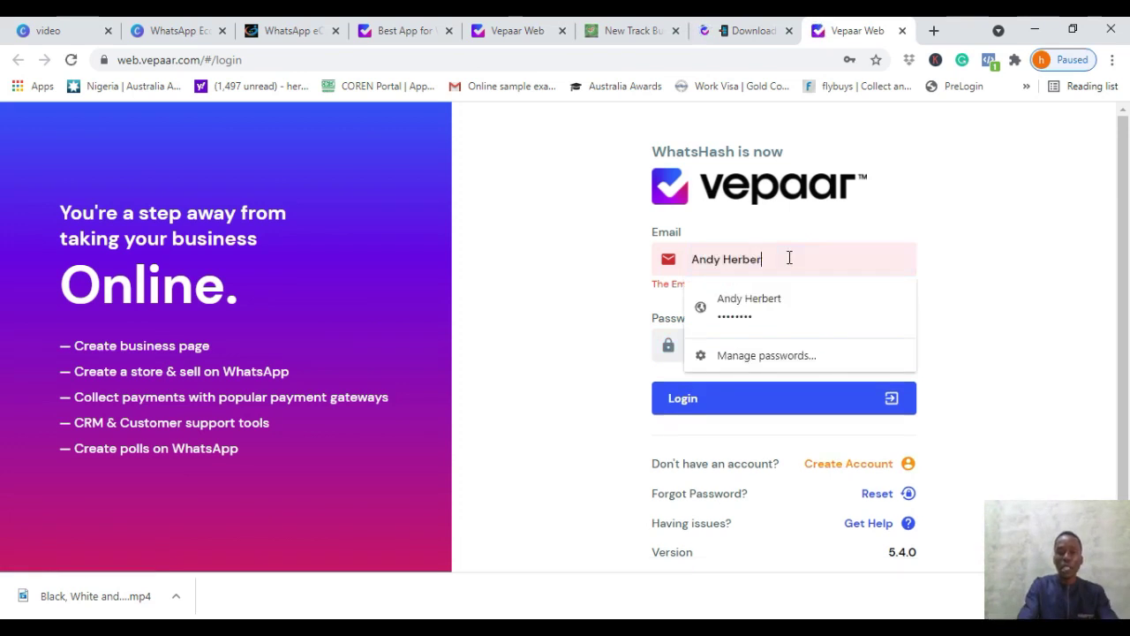
pyautogui.press('BackSpace')
pyautogui.press('BackSpace')
pyautogui.press('BackSpace')
pyautogui.press('BackSpace')
pyautogui.press('BackSpace')
pyautogui.press('BackSpace')
pyautogui.press('BackSpace')
pyautogui.press('BackSpace')
pyautogui.press('BackSpace')
pyautogui.press('BackSpace')
pyautogui.press('BackSpace')
pyautogui.click(807, 345)
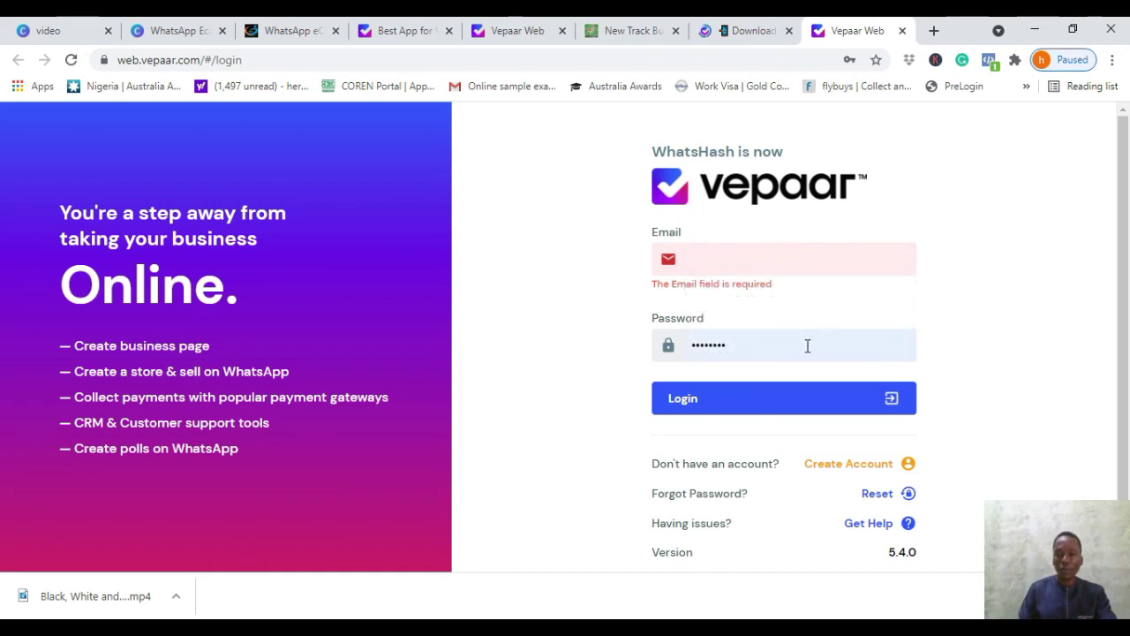
pyautogui.click(717, 347)
pyautogui.press('BackSpace')
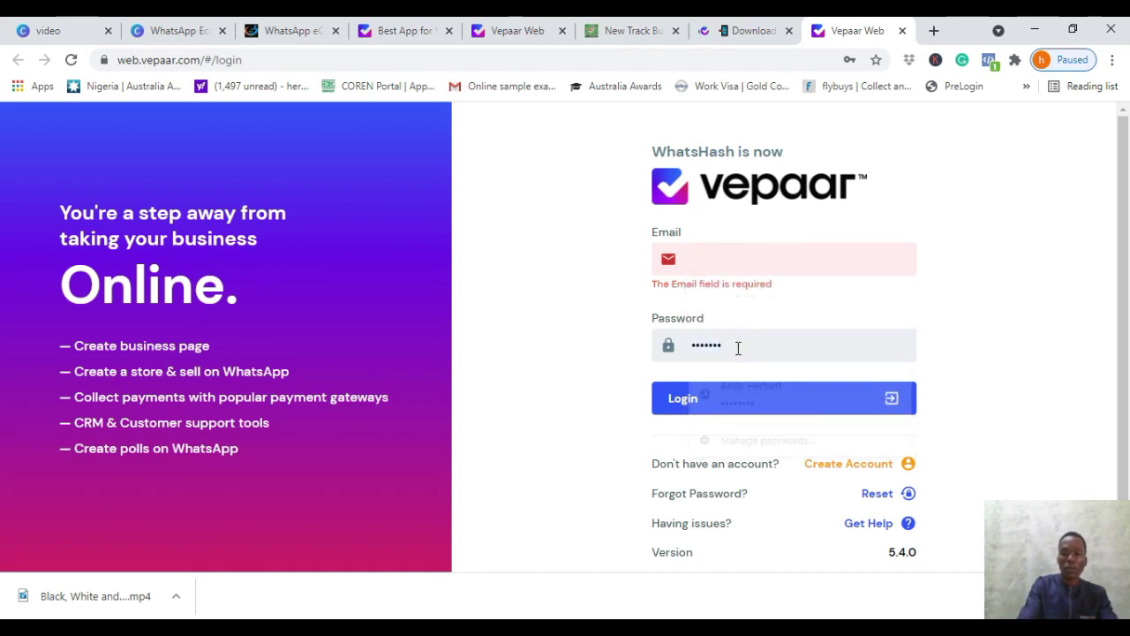
pyautogui.press('BackSpace')
pyautogui.press('BackSpace')
pyautogui.press('BackSpace')
pyautogui.press('BackSpace')
pyautogui.press('BackSpace')
pyautogui.press('BackSpace')
pyautogui.press('BackSpace')
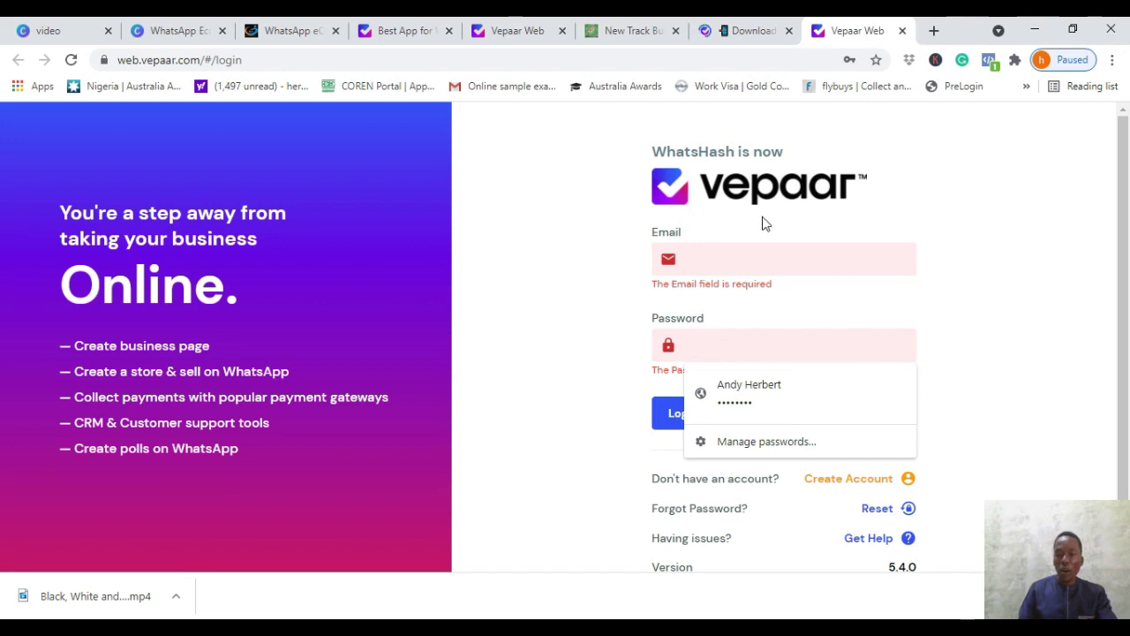
pyautogui.click(858, 479)
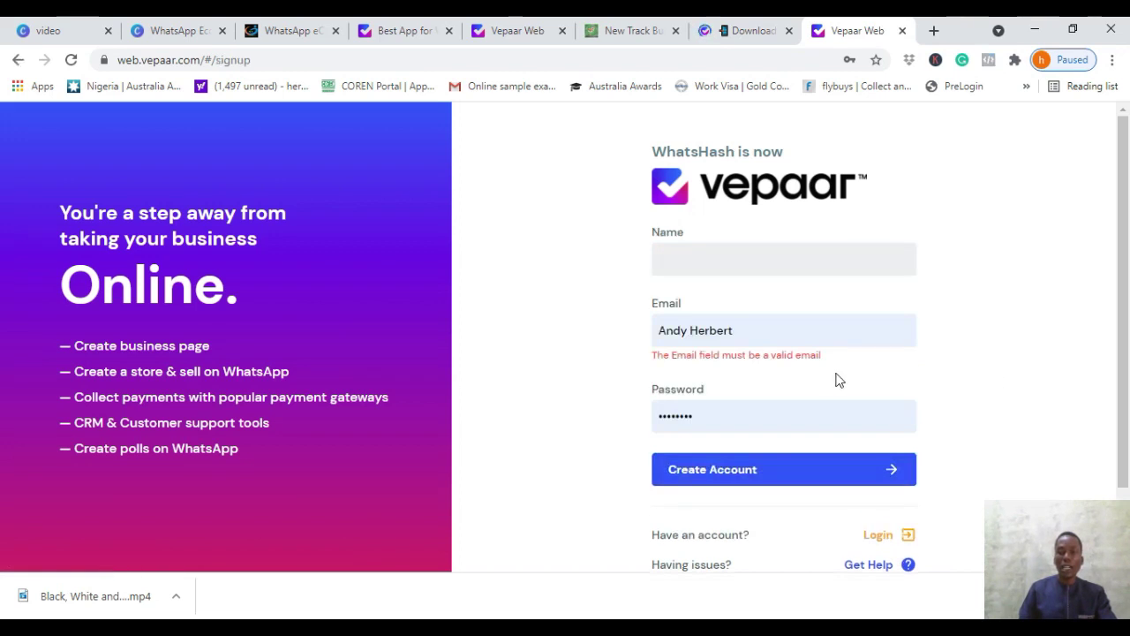
# Clear the autofilled email and password on the signup form.
pyautogui.click(746, 329)
pyautogui.press('BackSpace')
pyautogui.press('BackSpace')
pyautogui.press('BackSpace')
pyautogui.press('BackSpace')
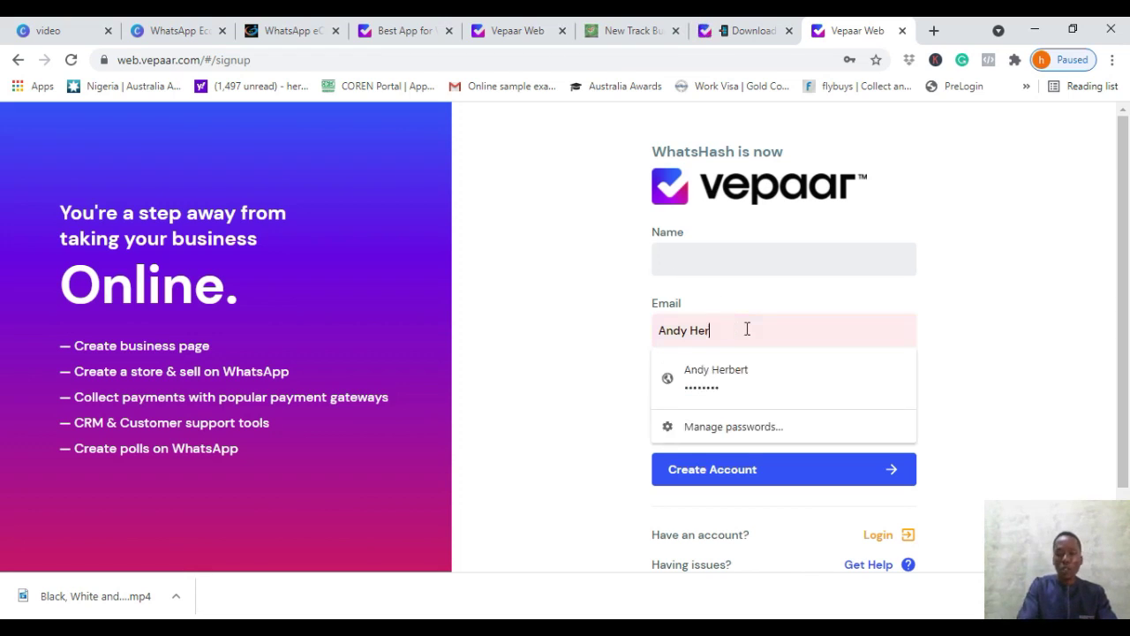
pyautogui.press('BackSpace')
pyautogui.press('BackSpace')
pyautogui.press('BackSpace')
pyautogui.press('BackSpace')
pyautogui.press('BackSpace')
pyautogui.press('BackSpace')
pyautogui.press('BackSpace')
pyautogui.press('BackSpace')
pyautogui.click(1012, 368)
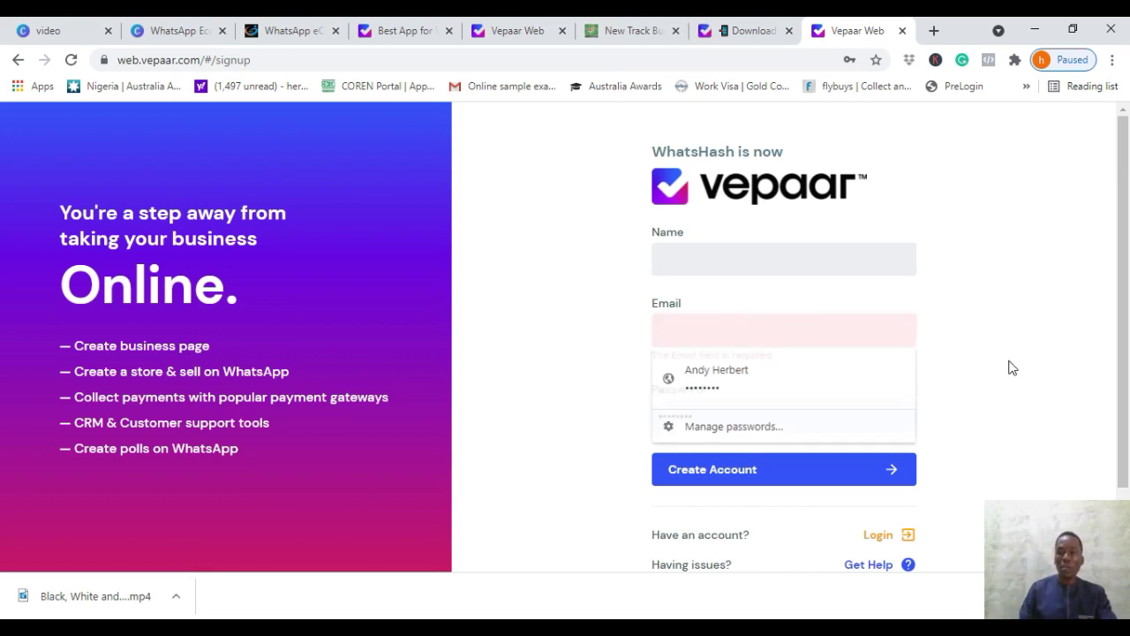
pyautogui.click(703, 413)
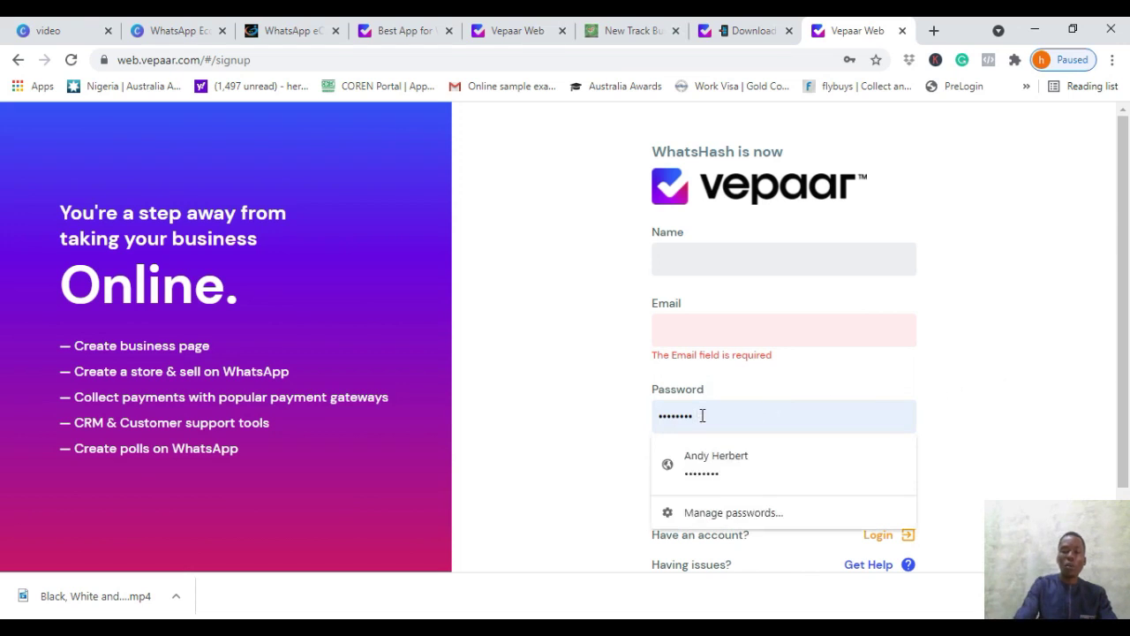
pyautogui.press('BackSpace')
pyautogui.press('BackSpace')
pyautogui.press('BackSpace')
pyautogui.press('BackSpace')
pyautogui.press('BackSpace')
pyautogui.press('BackSpace')
pyautogui.press('BackSpace')
pyautogui.press('BackSpace')
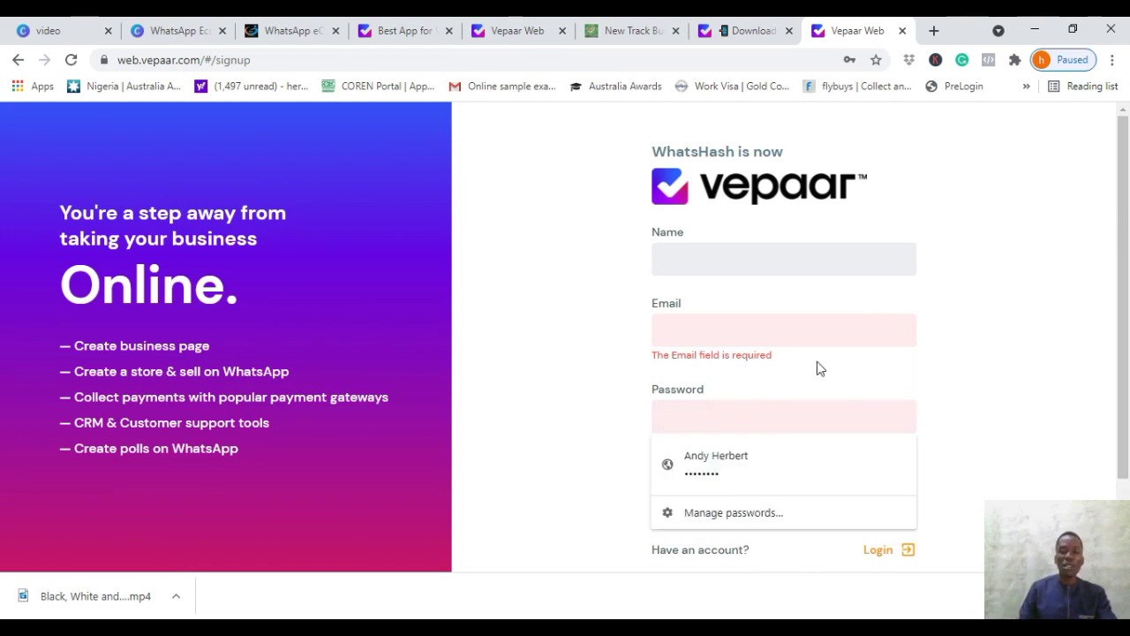
# Sign up with the name 'Biebie's Business Empire Store', a saved email and a new password.
pyautogui.click(674, 259)
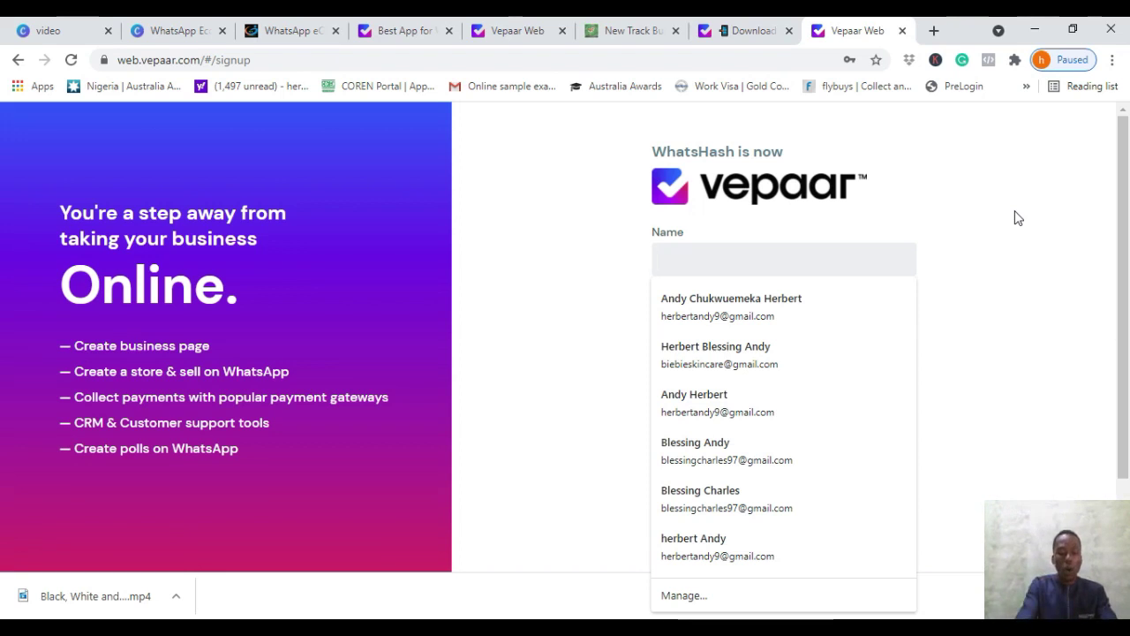
pyautogui.write('Bie')
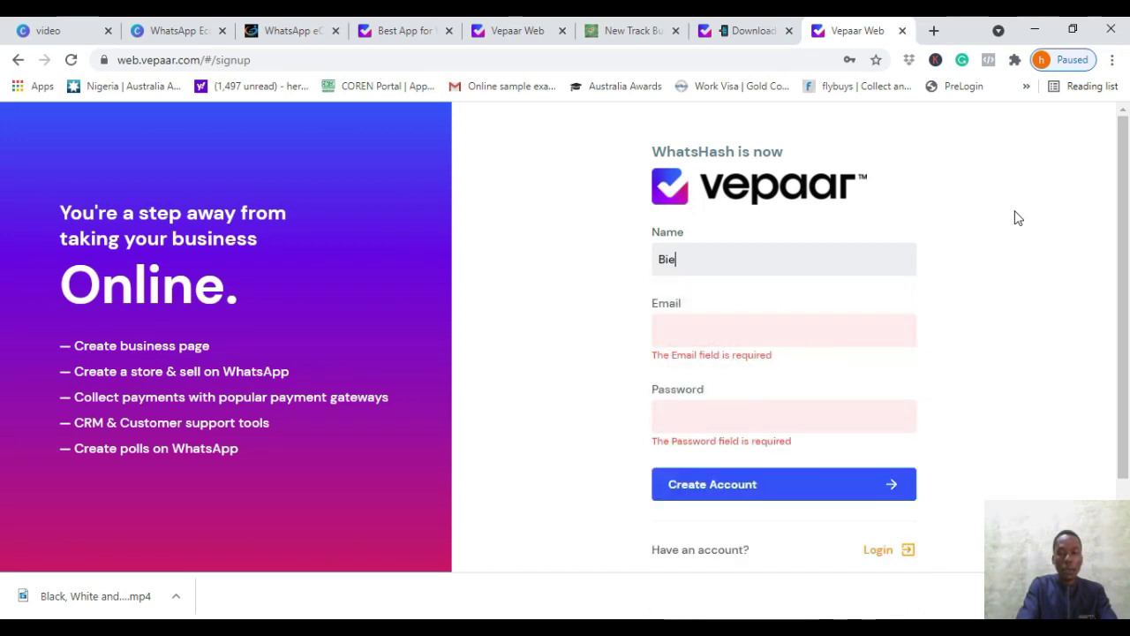
pyautogui.write('bie')
pyautogui.write("'s")
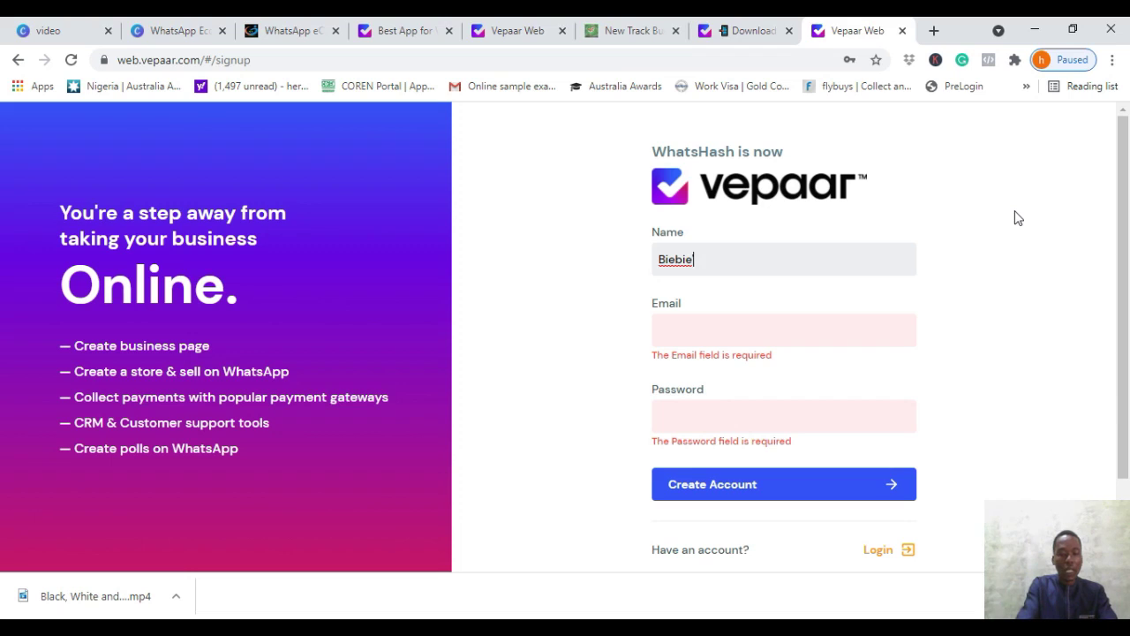
pyautogui.write(' Business Em')
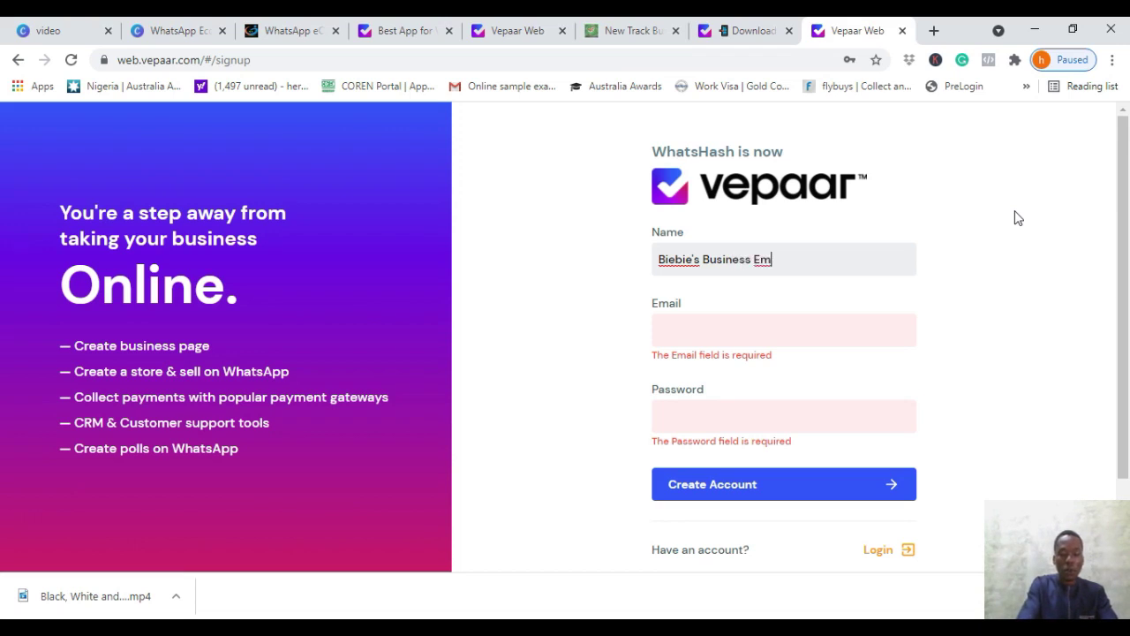
pyautogui.write('pire Store')
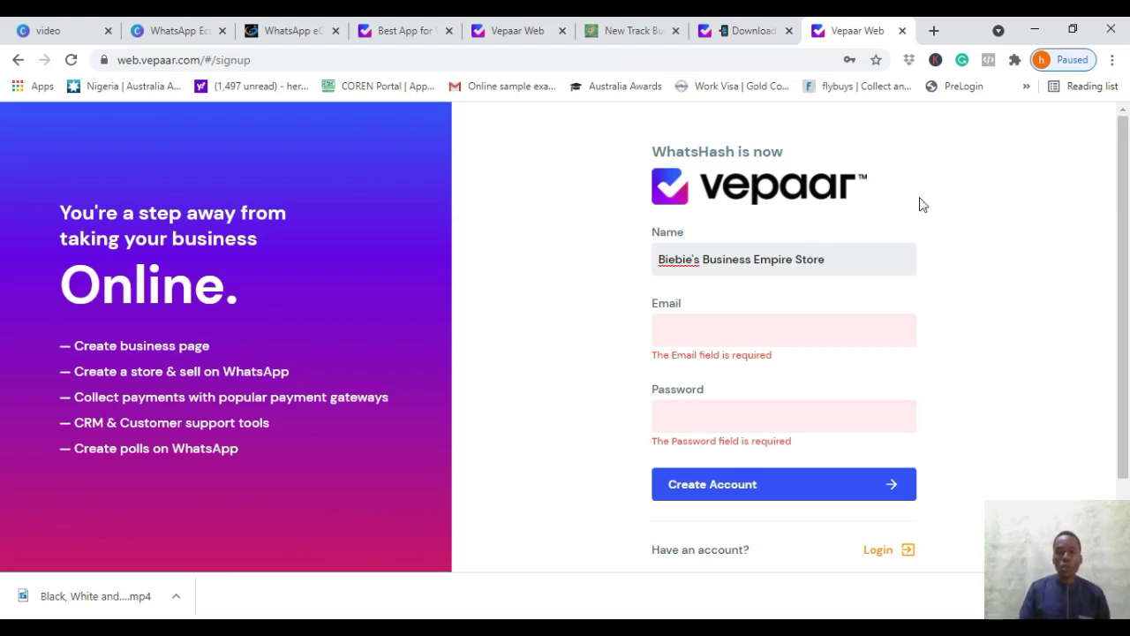
pyautogui.click(679, 329)
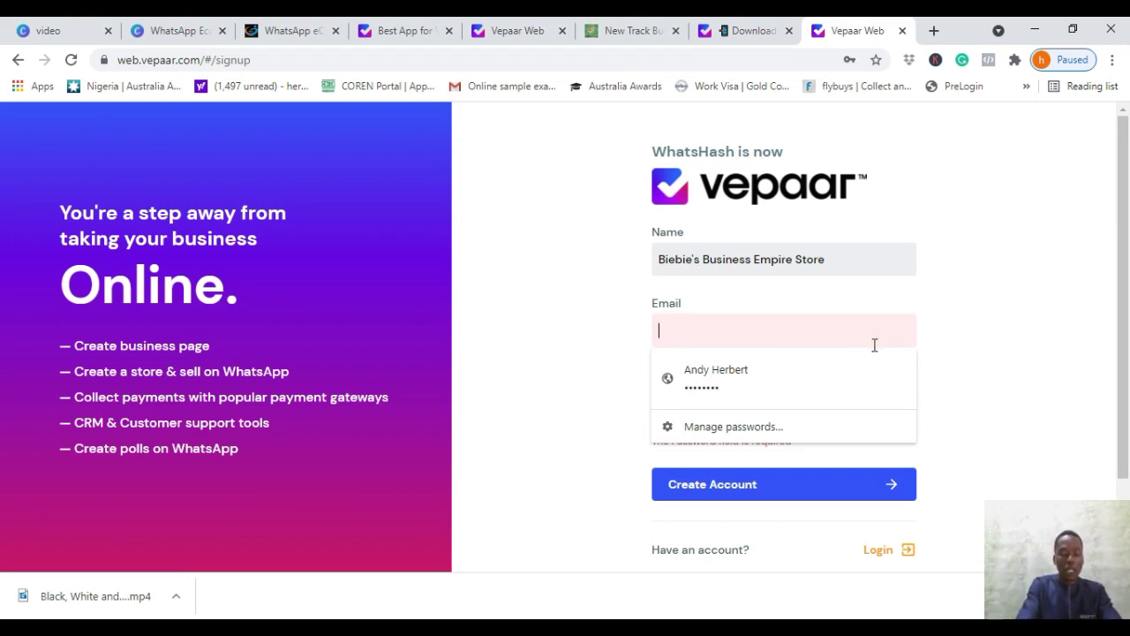
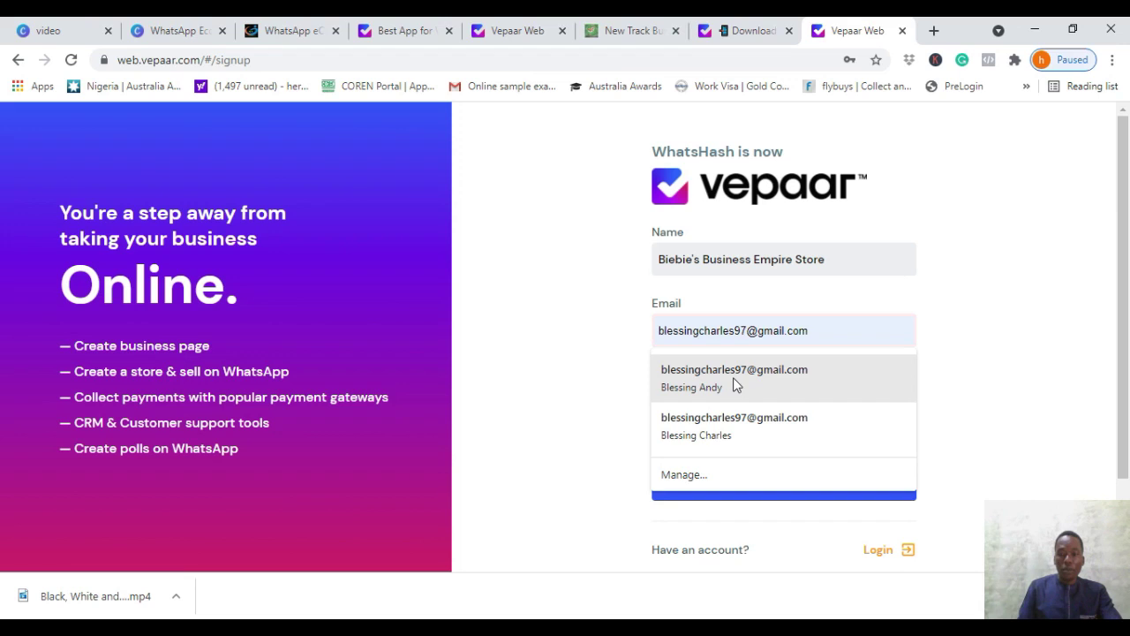
pyautogui.click(736, 385)
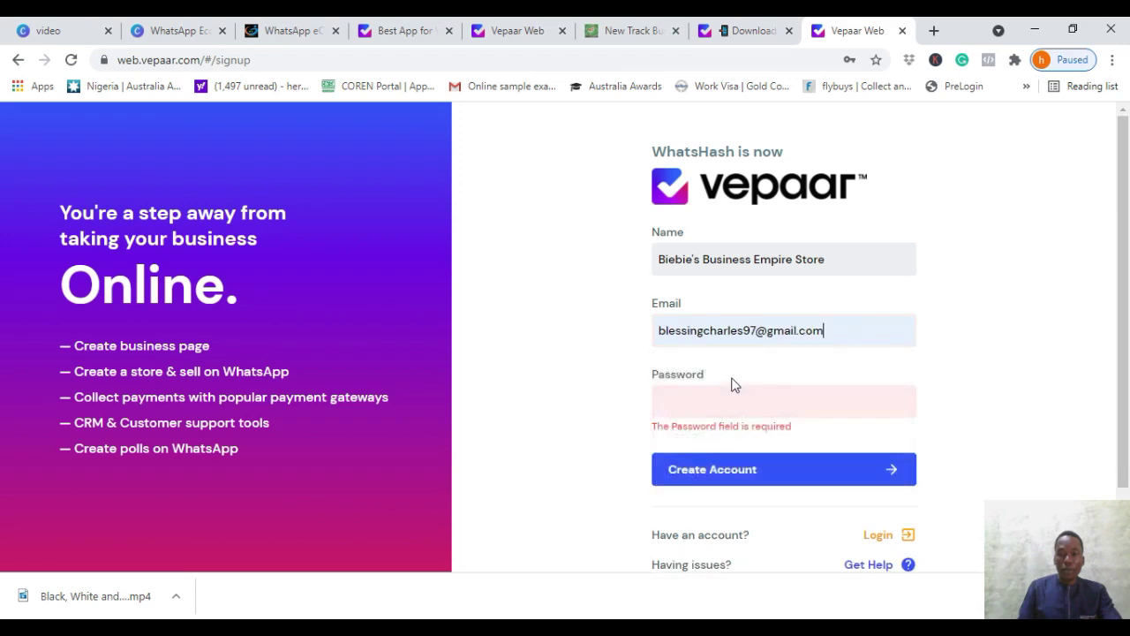
pyautogui.click(684, 401)
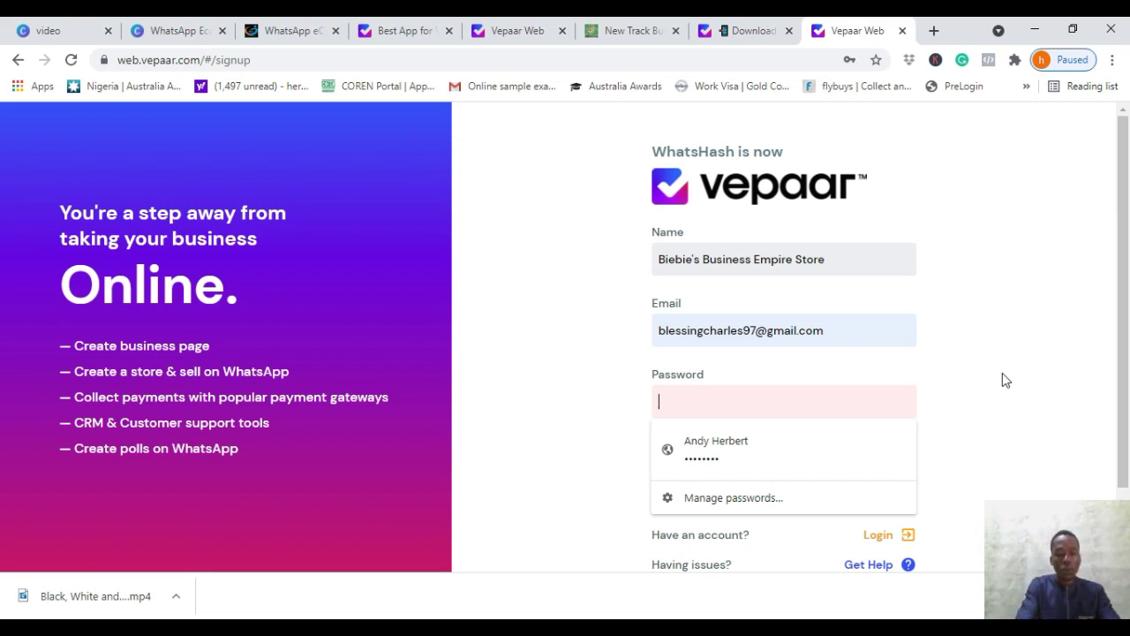
pyautogui.write('•')
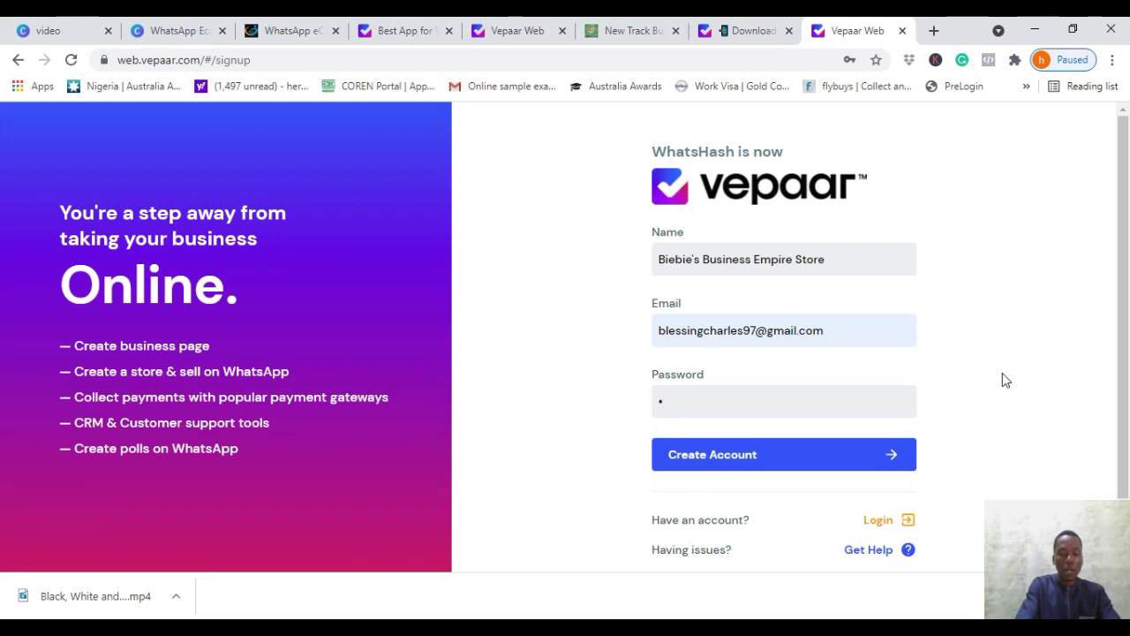
pyautogui.write('•••••')
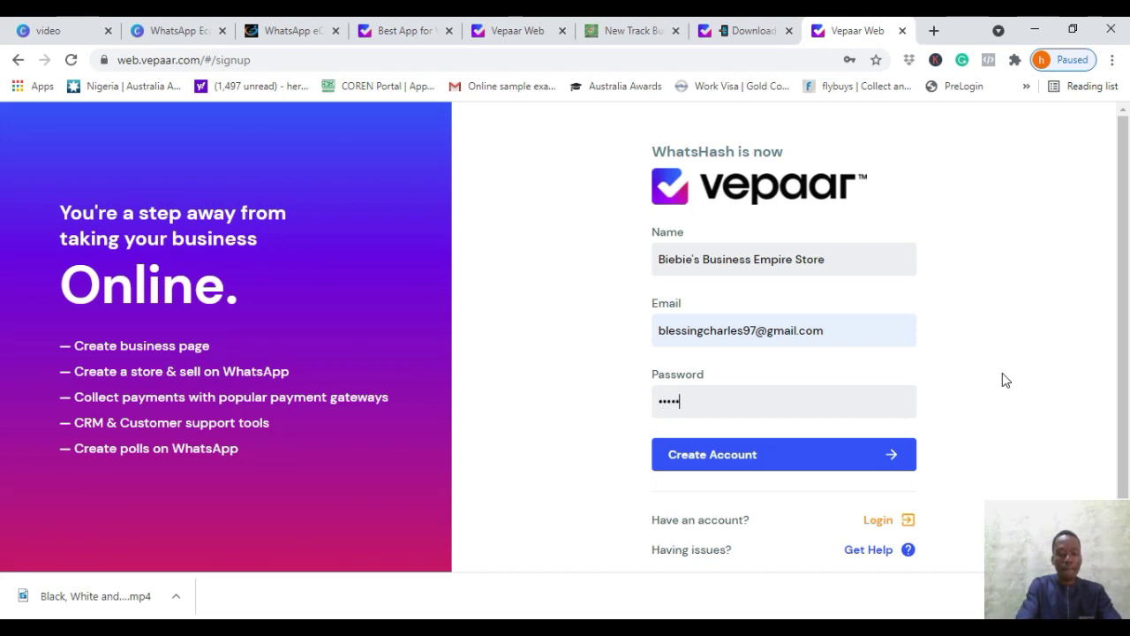
pyautogui.write('••')
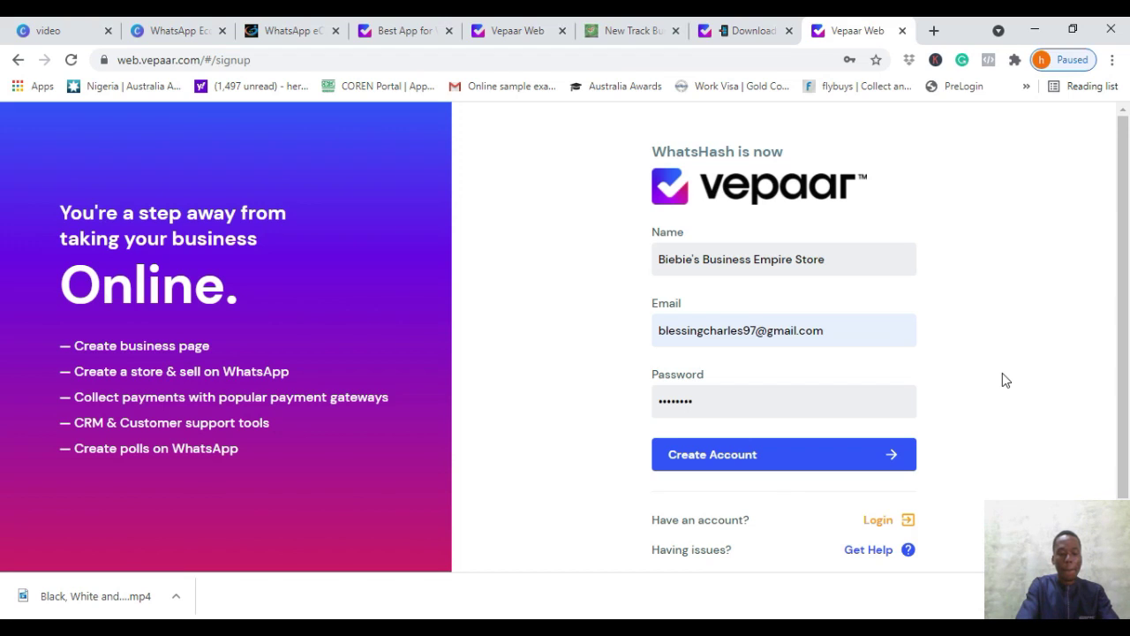
pyautogui.click(746, 455)
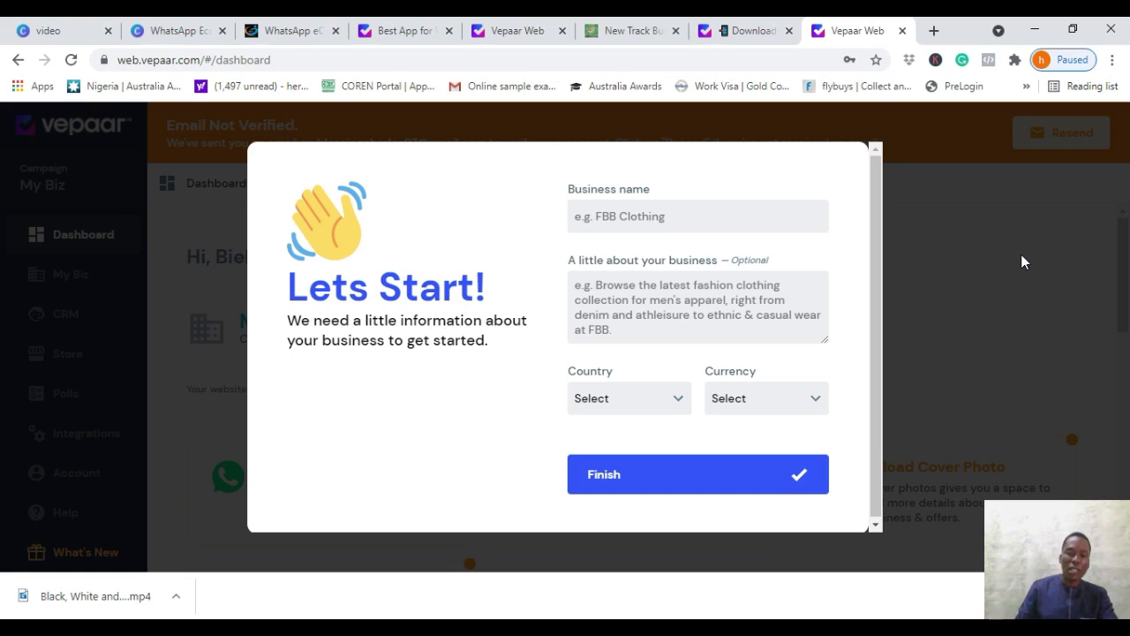
# Once the Lets Start form appears, place the cursor in the Business name field.
pyautogui.click(644, 218)
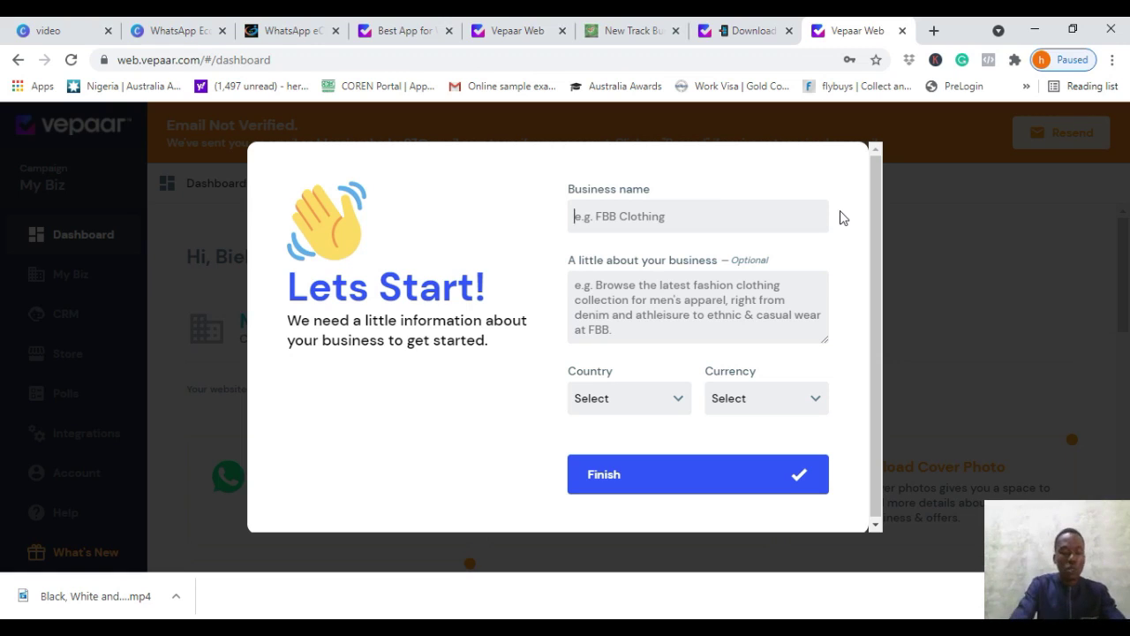
# Enter 'Biebie's Business Empire Store' as the business name, inserting the missing apostrophe.
pyautogui.write('Bieb')
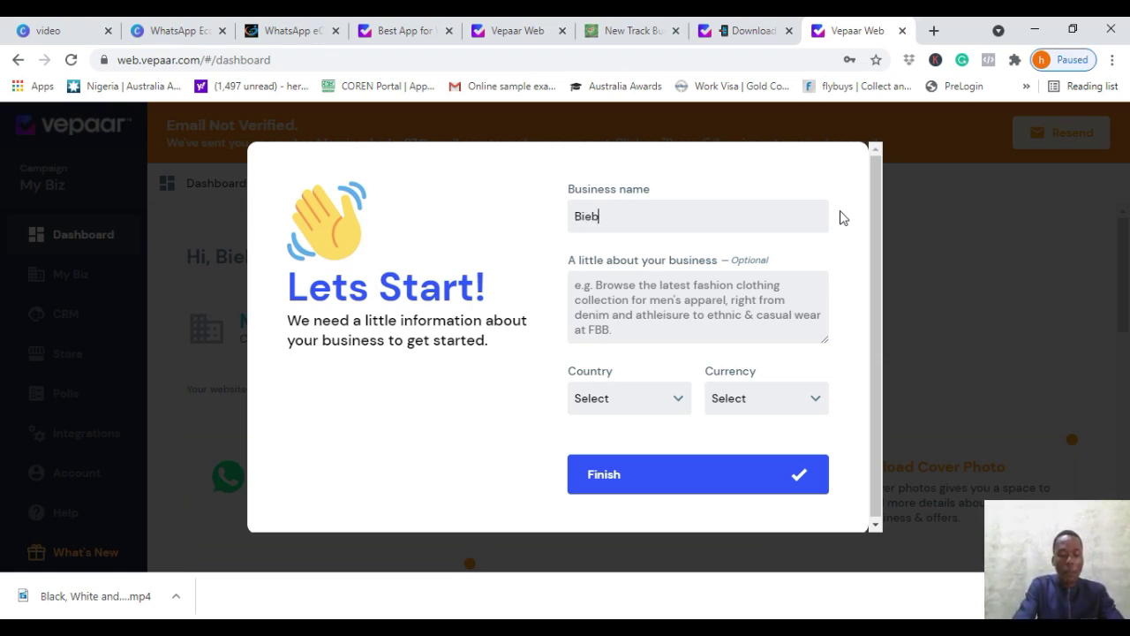
pyautogui.write('ies Busines')
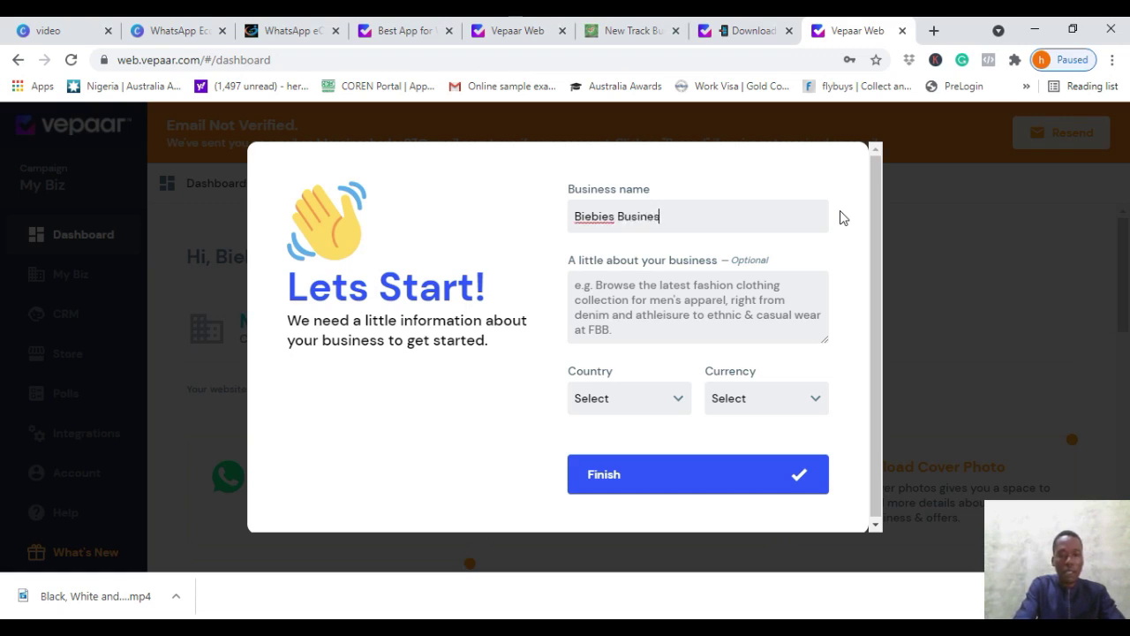
pyautogui.write('s Em')
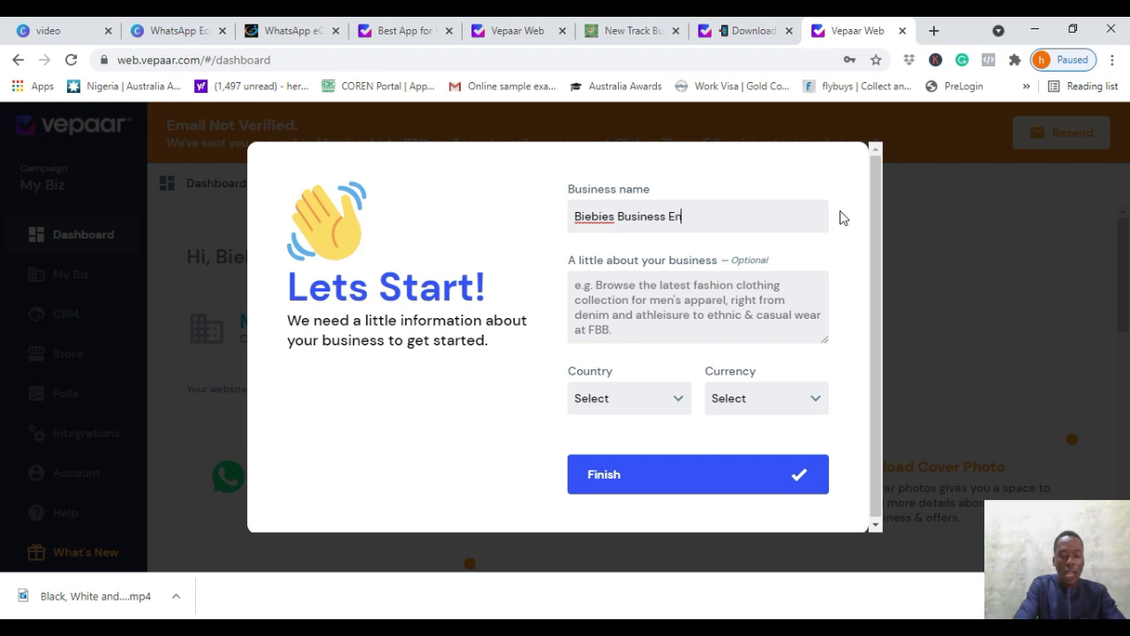
pyautogui.write('pire Store')
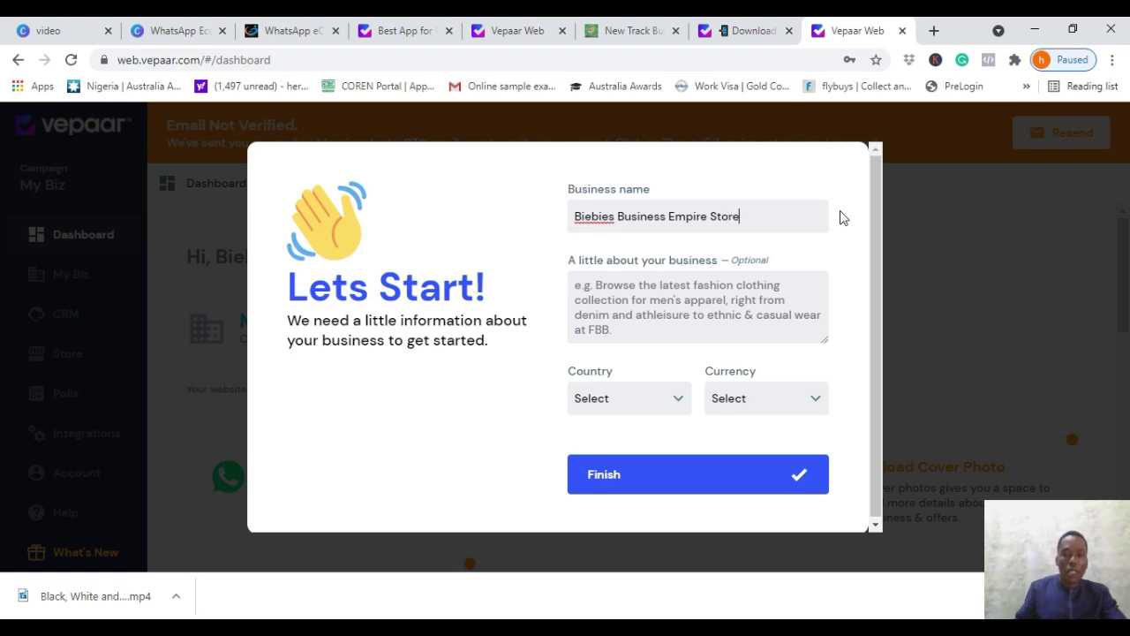
pyautogui.click(609, 216)
pyautogui.write("'")
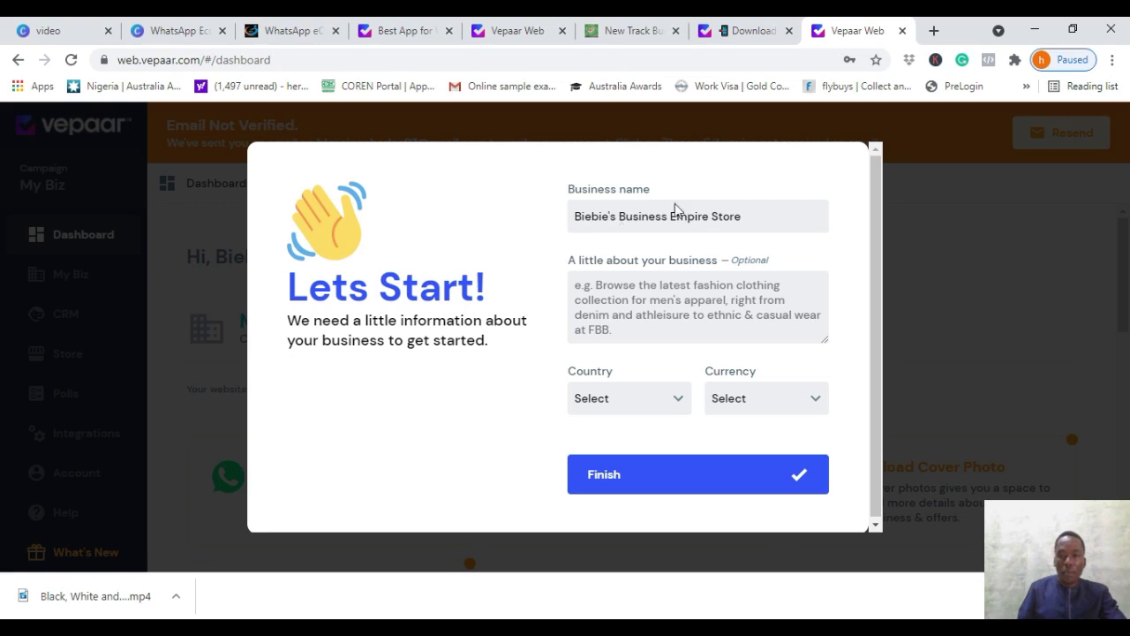
pyautogui.click(579, 285)
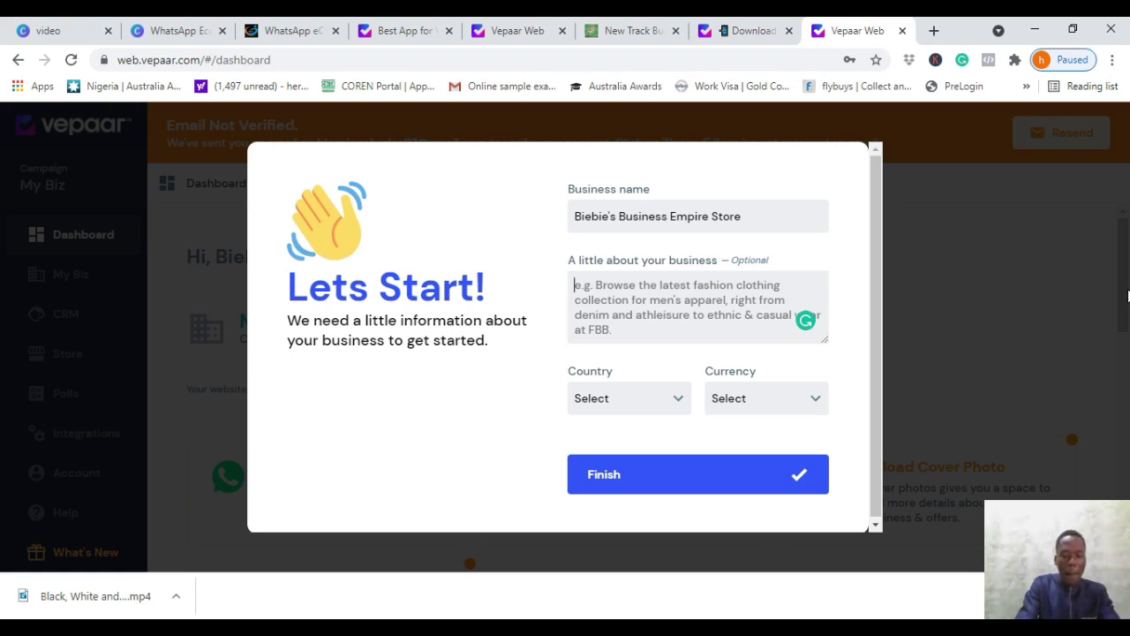
# Type a description saying Biebie's sells skincare products, makeup products and beauty hair, inviting customers to patronize.
pyautogui.write('Bibies')
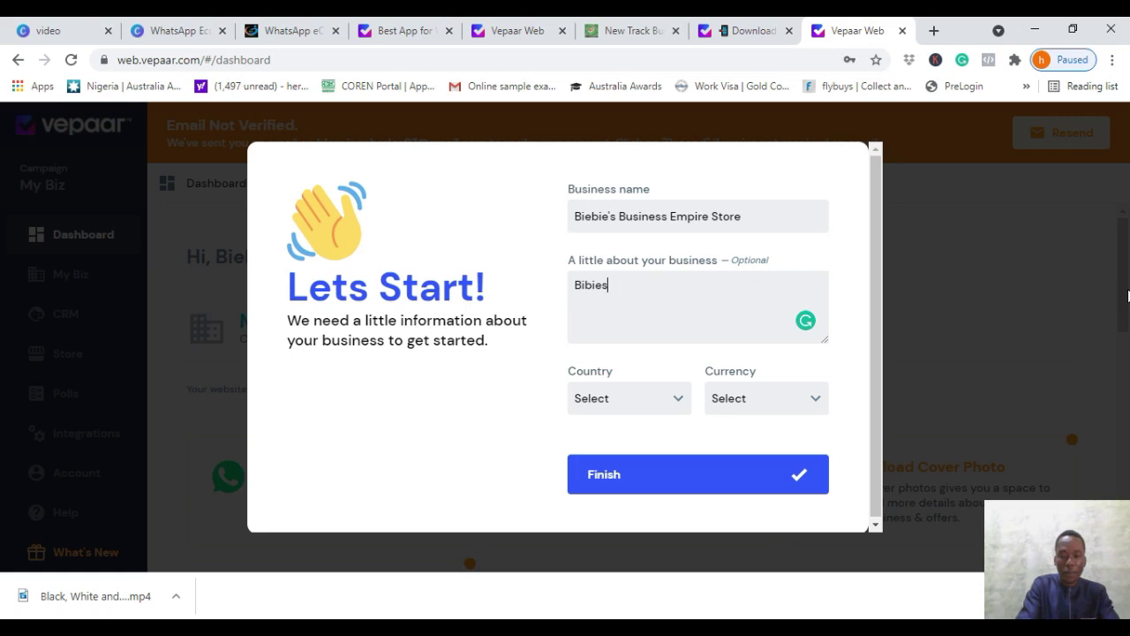
pyautogui.press('BackSpace')
pyautogui.press('BackSpace')
pyautogui.press('BackSpace')
pyautogui.press('BackSpace')
pyautogui.write('ebies')
pyautogui.press('BackSpace')
pyautogui.write("'")
pyautogui.press('BackSpace')
pyautogui.write("'s Business St")
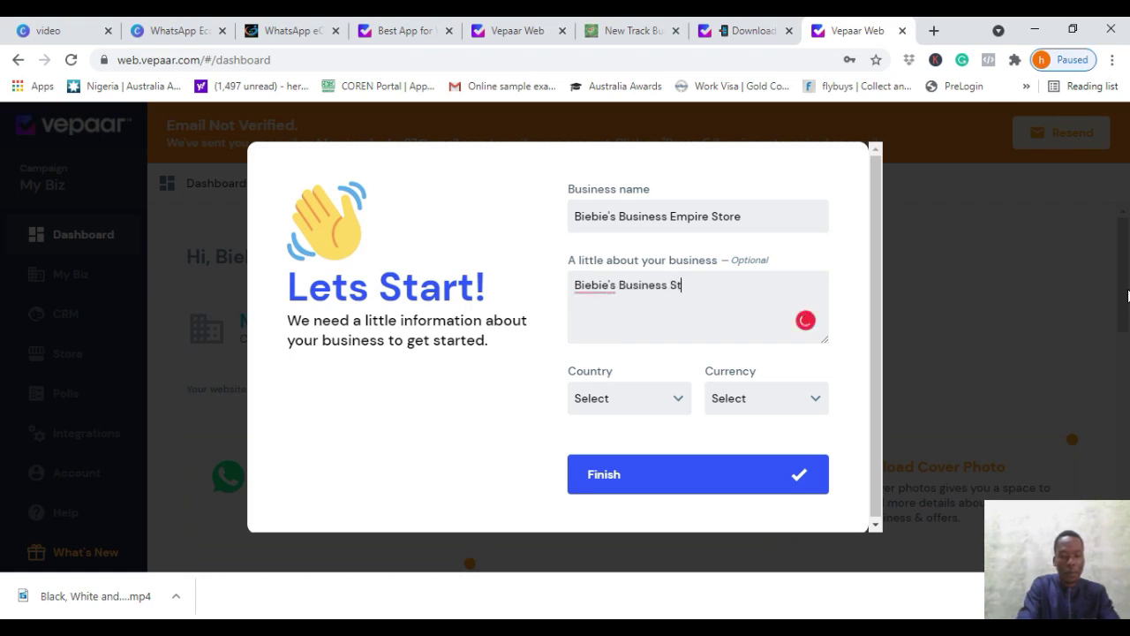
pyautogui.write('ore')
pyautogui.write('s are')
pyautogui.write('llers of')
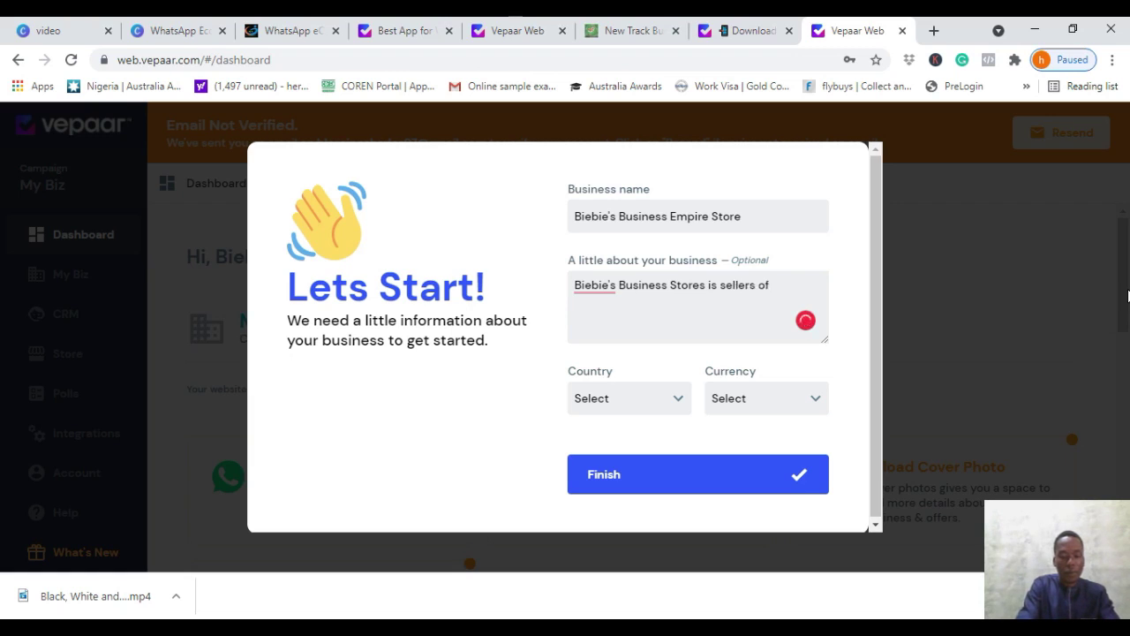
pyautogui.write(' Skincare')
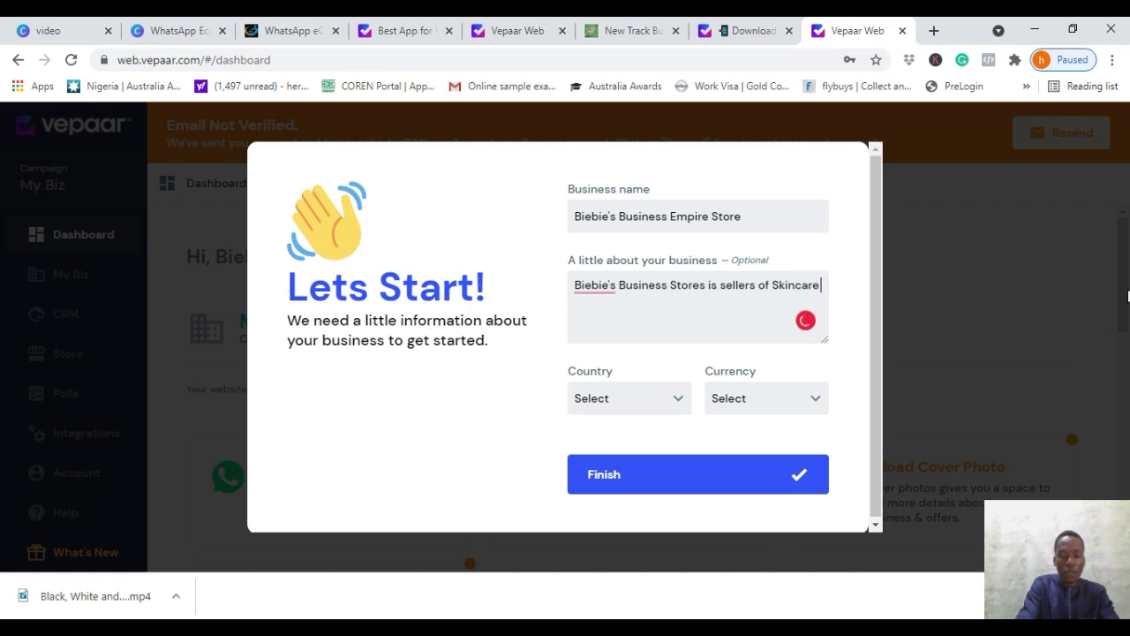
pyautogui.write(' Pro')
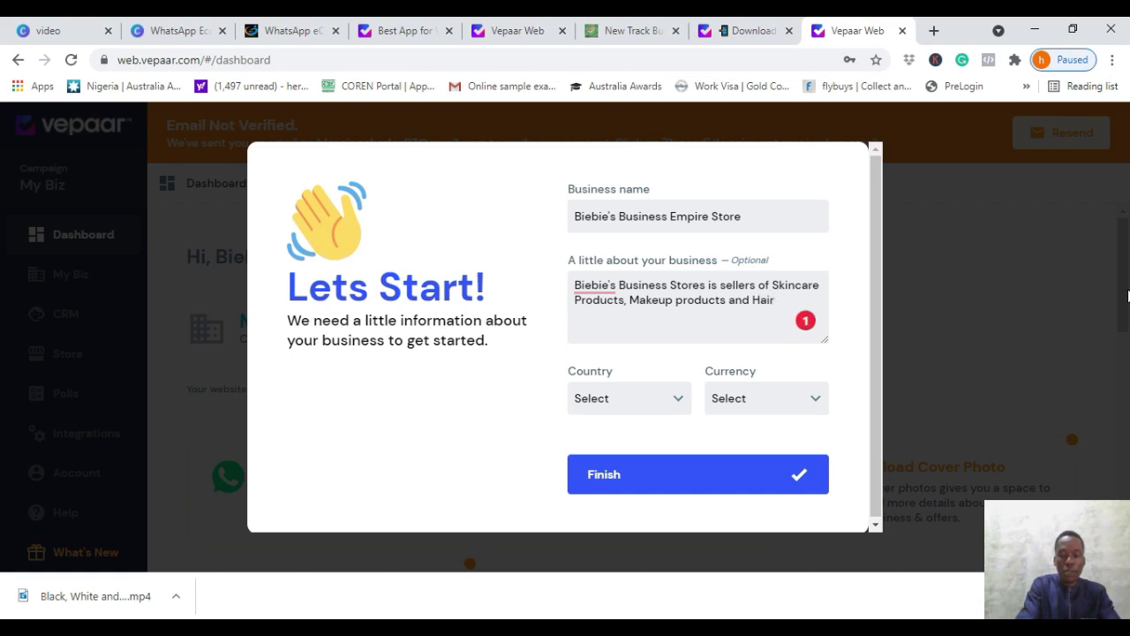
pyautogui.write('Beauty Hair.')
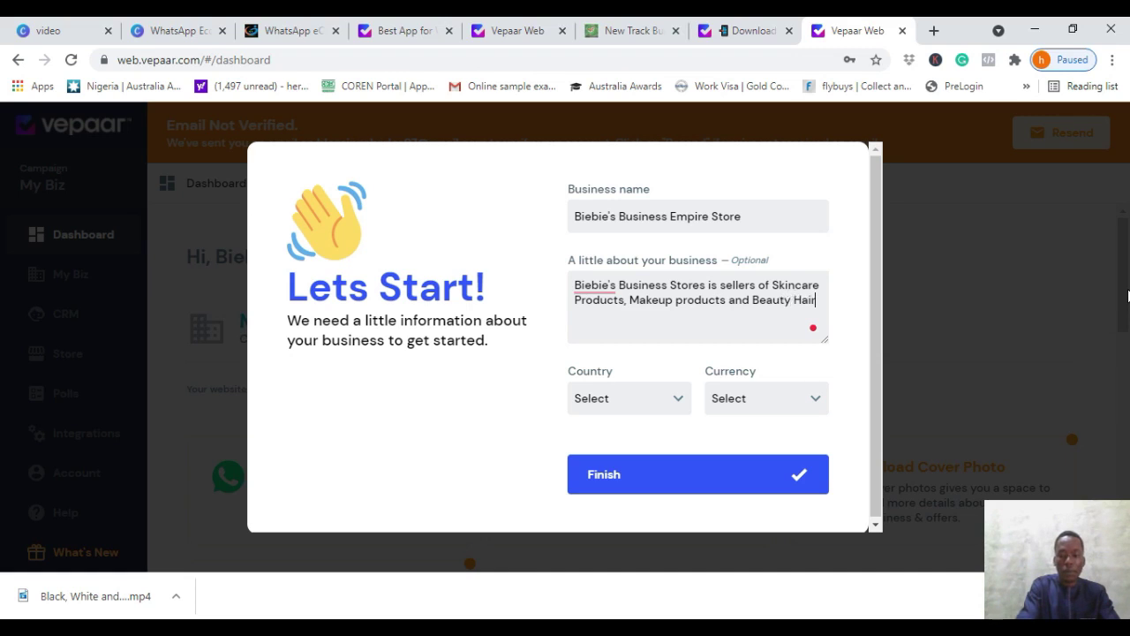
pyautogui.write(' Patronize us Today')
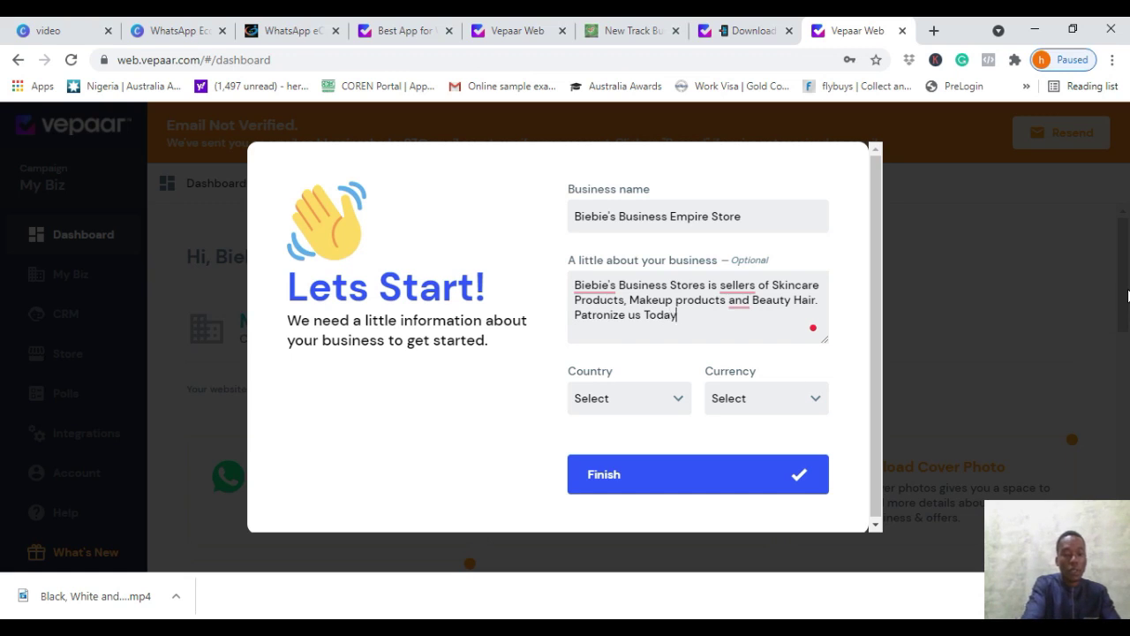
# End the description with '!' and set the business country to Nigeria.
pyautogui.write('!')
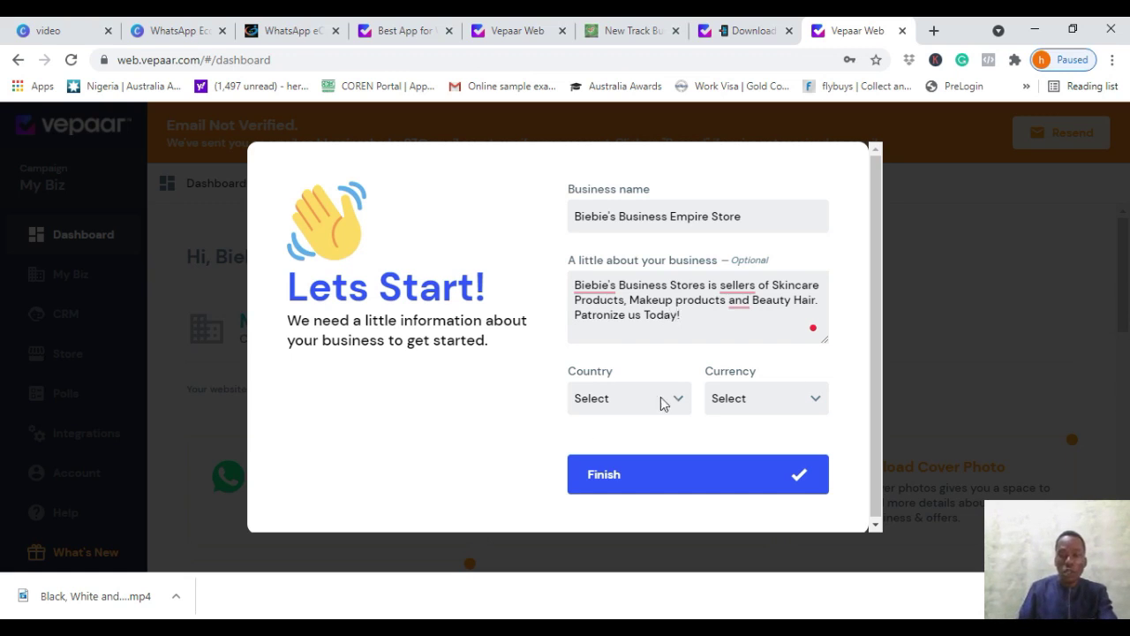
pyautogui.click(677, 399)
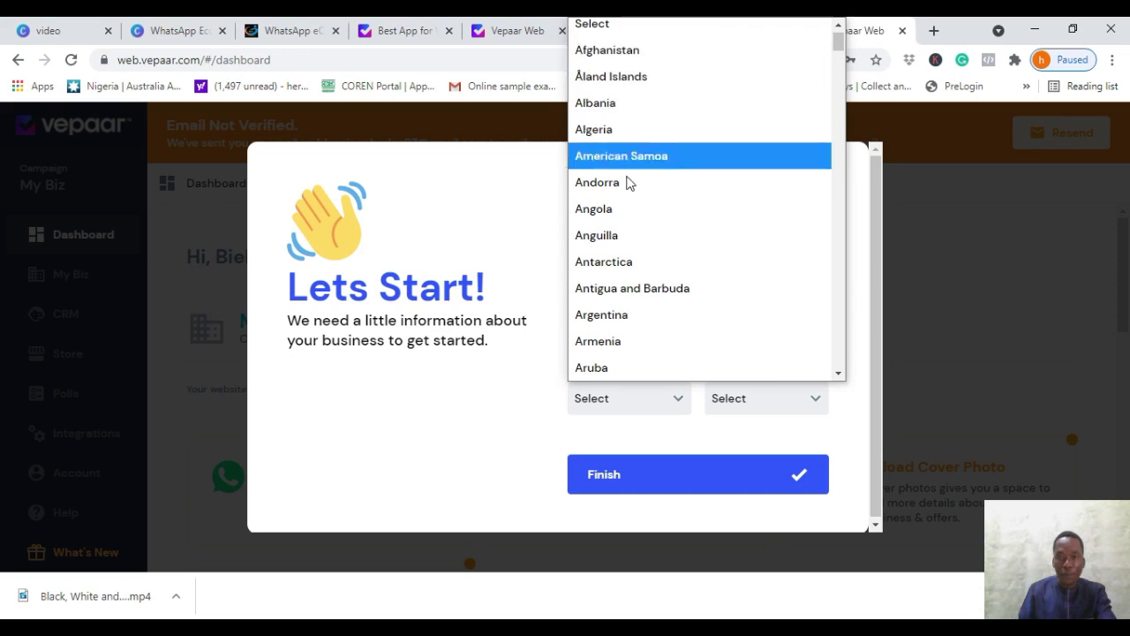
pyautogui.scroll(-4, 634, 227)
pyautogui.scroll(-4, 641, 227)
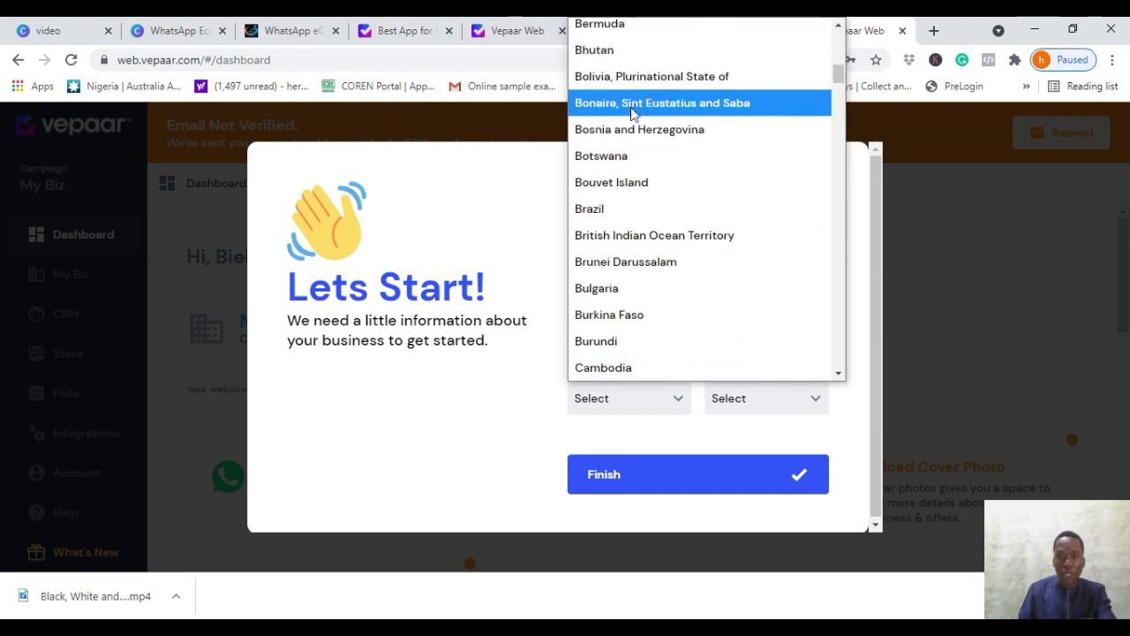
pyautogui.scroll(-6, 729, 184)
pyautogui.moveTo(840, 106); pyautogui.dragTo(853, 251)
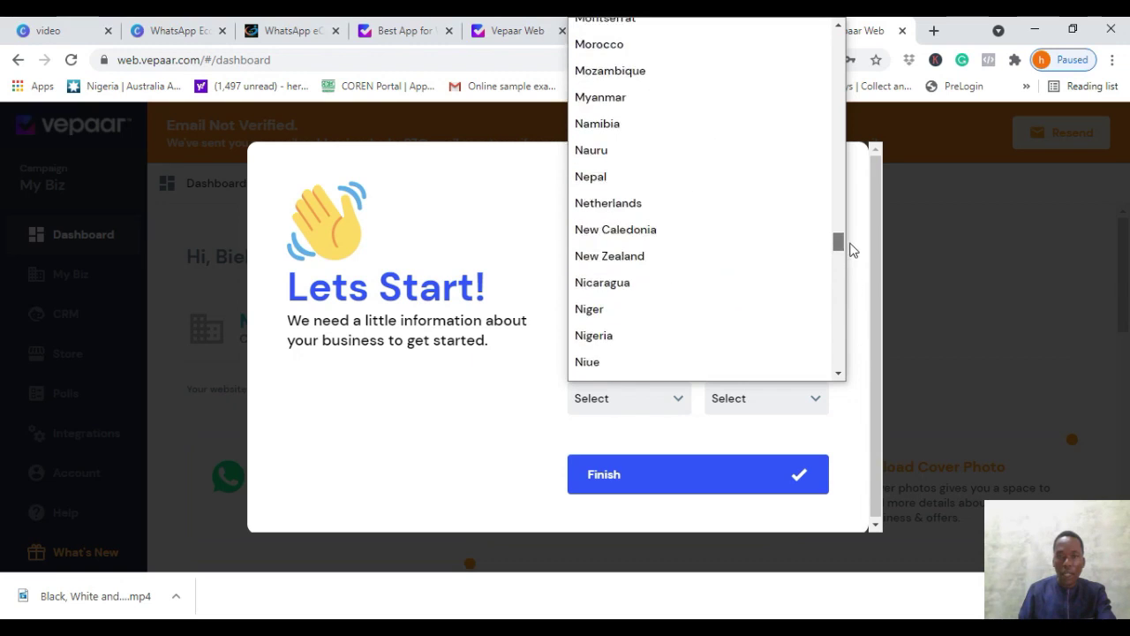
pyautogui.click(623, 342)
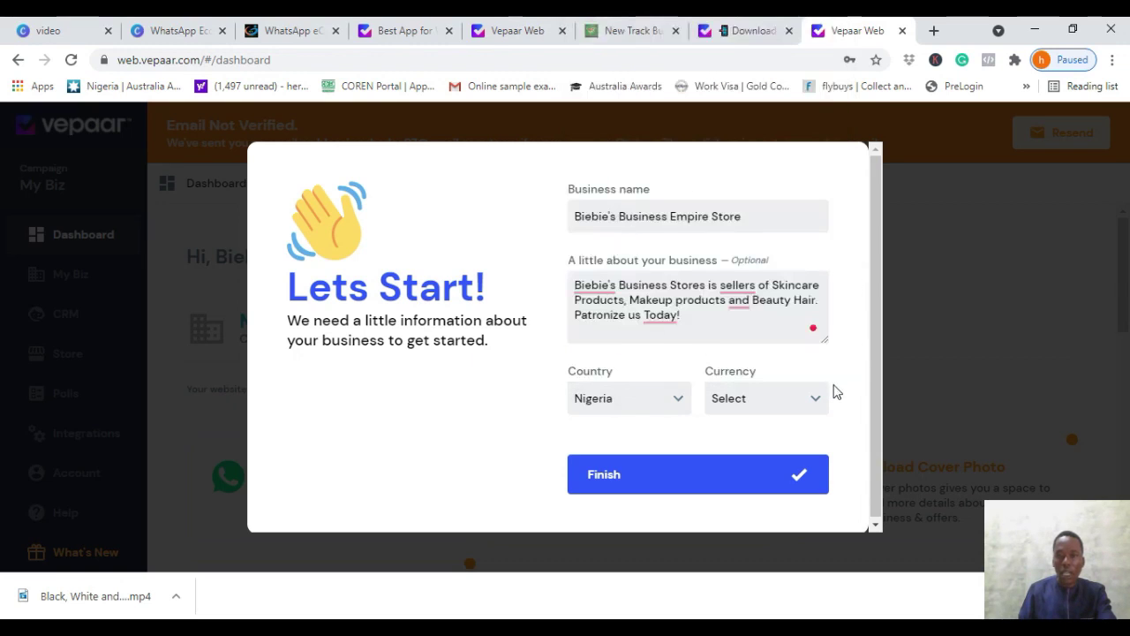
# Set the currency to Nigeria Naira and submit the business details to finish setup.
pyautogui.click(815, 398)
pyautogui.scroll(-8, 831, 217)
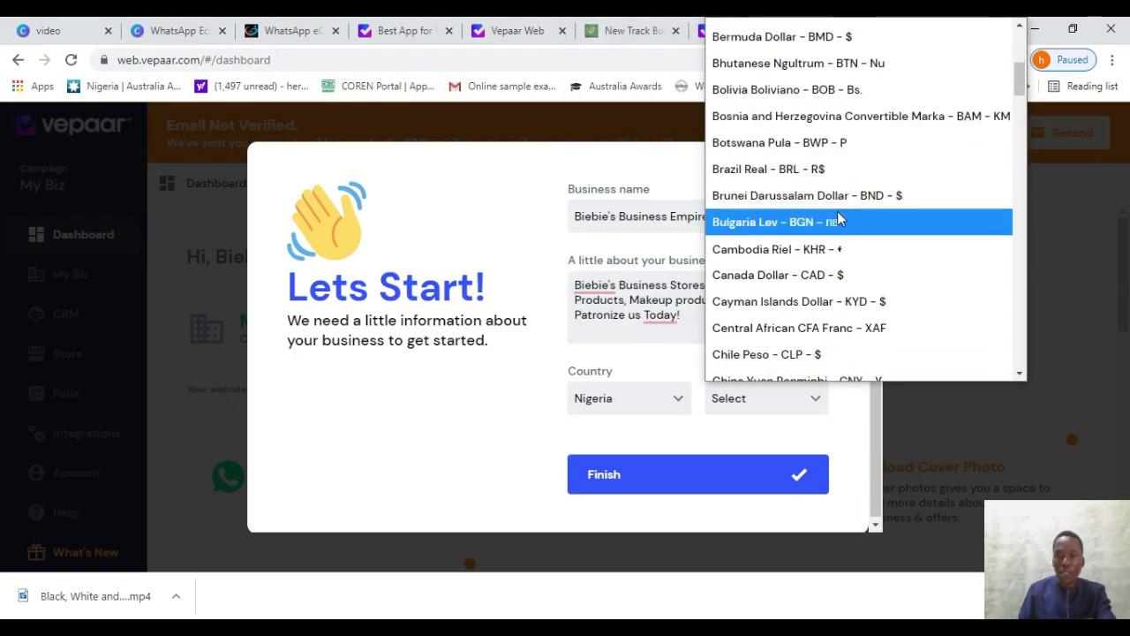
pyautogui.scroll(-1, 1022, 132)
pyautogui.moveTo(1022, 132); pyautogui.dragTo(1044, 251)
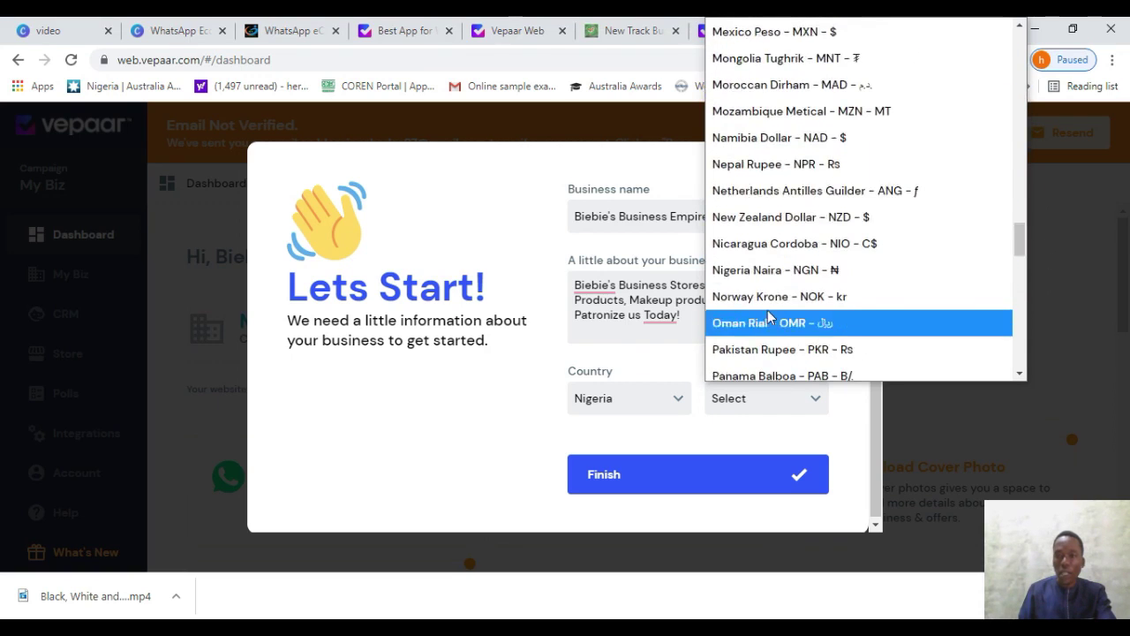
pyautogui.click(775, 269)
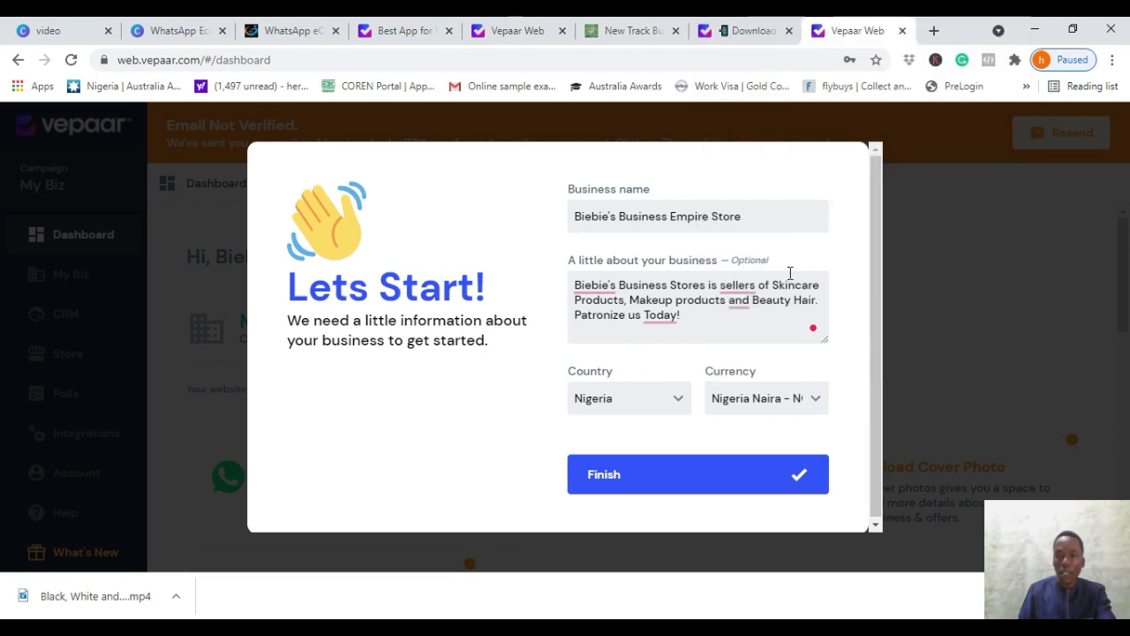
pyautogui.click(668, 473)
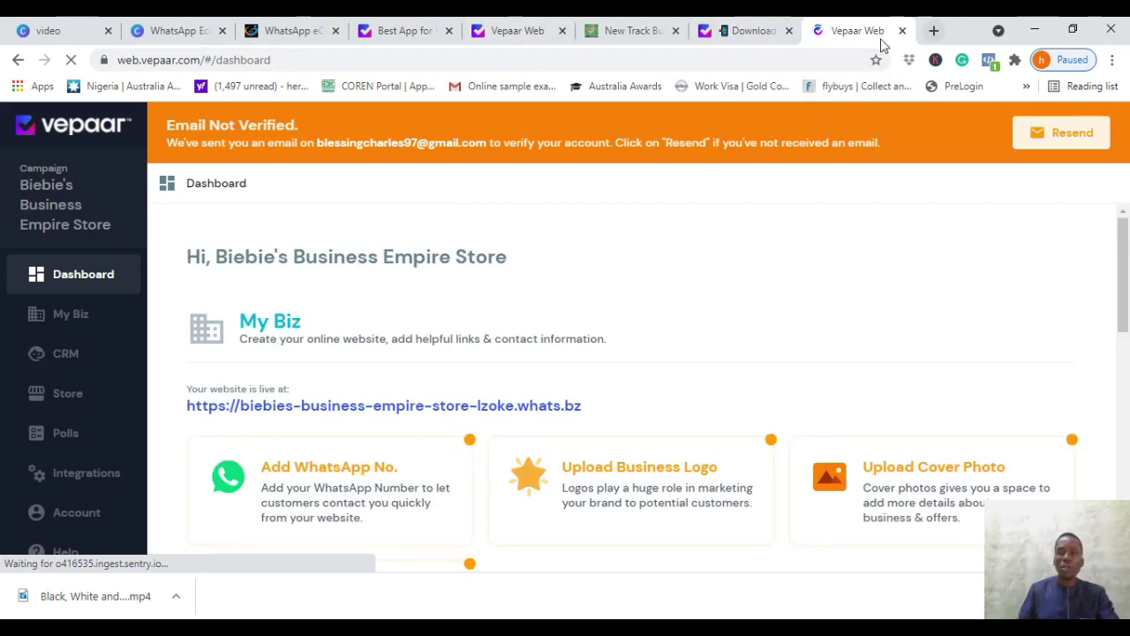
# Open gmail.com in a new browser tab.
pyautogui.click(936, 32)
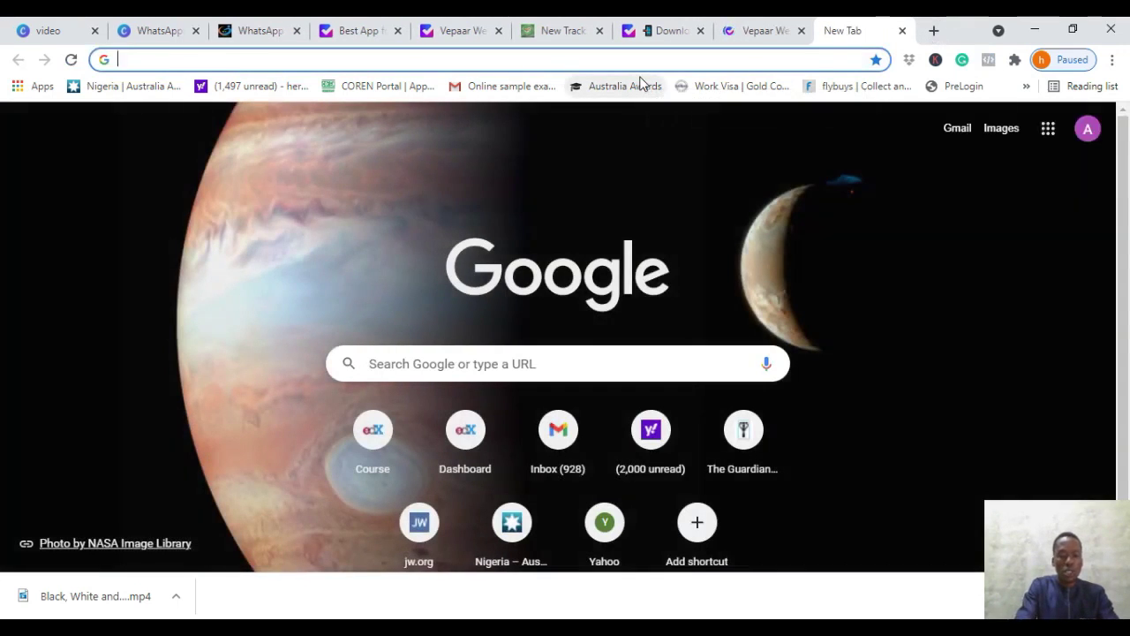
pyautogui.write('gma')
pyautogui.press('Return')
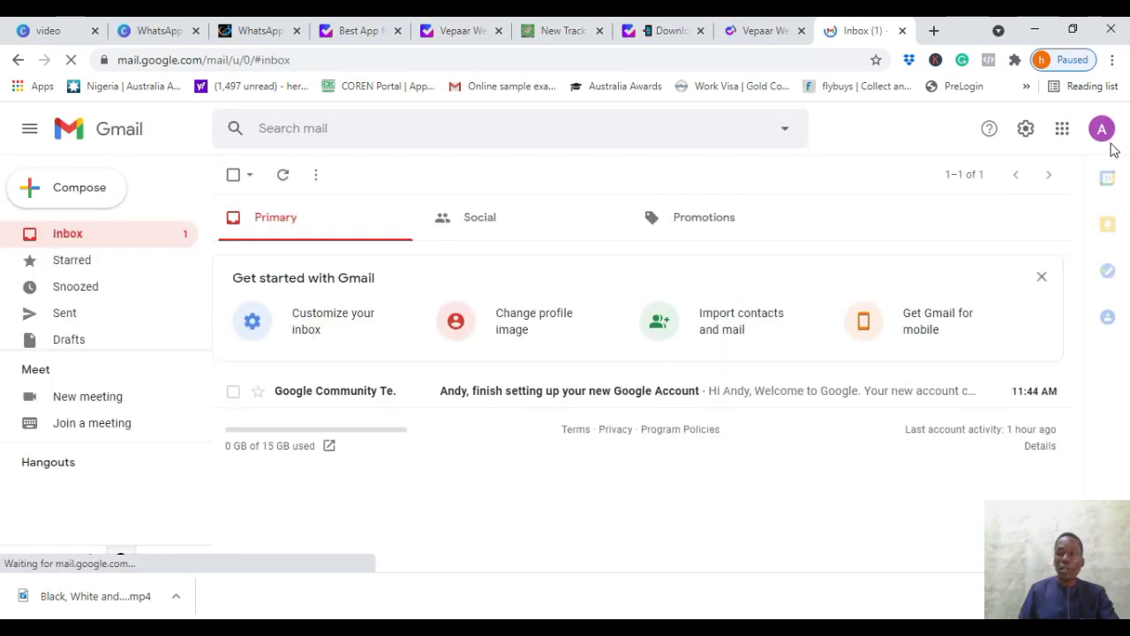
# From the profile avatar's account list, expand the last signed-out account and start signing in.
pyautogui.click(1100, 129)
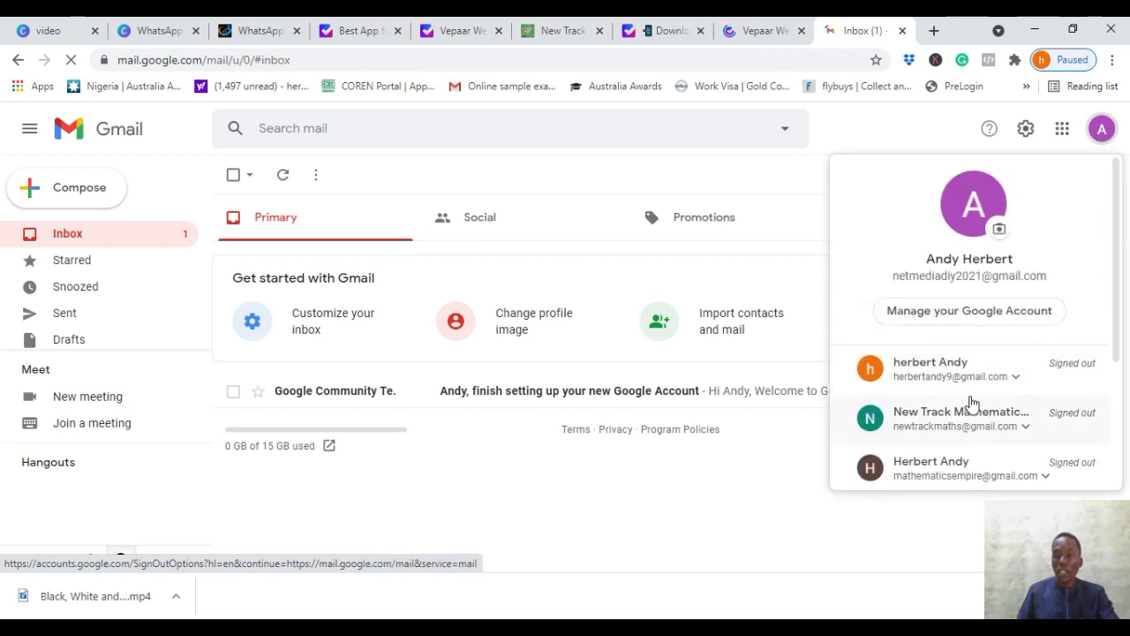
pyautogui.scroll(-3, 965, 433)
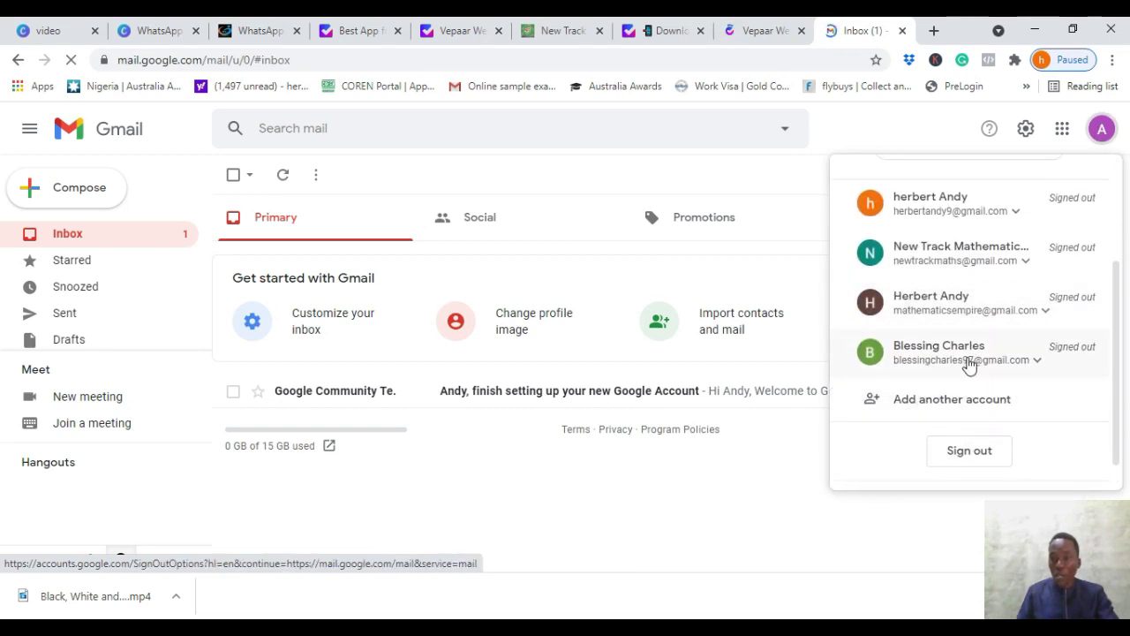
pyautogui.click(965, 360)
pyautogui.click(934, 396)
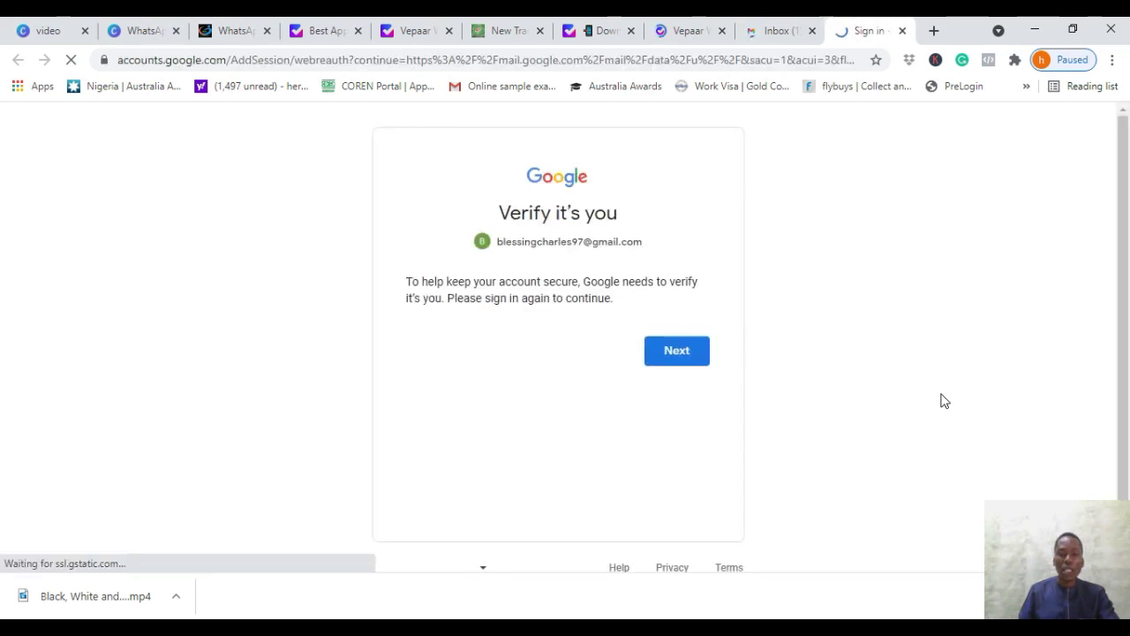
# Continue past verification and sign in with the saved account password.
pyautogui.click(684, 358)
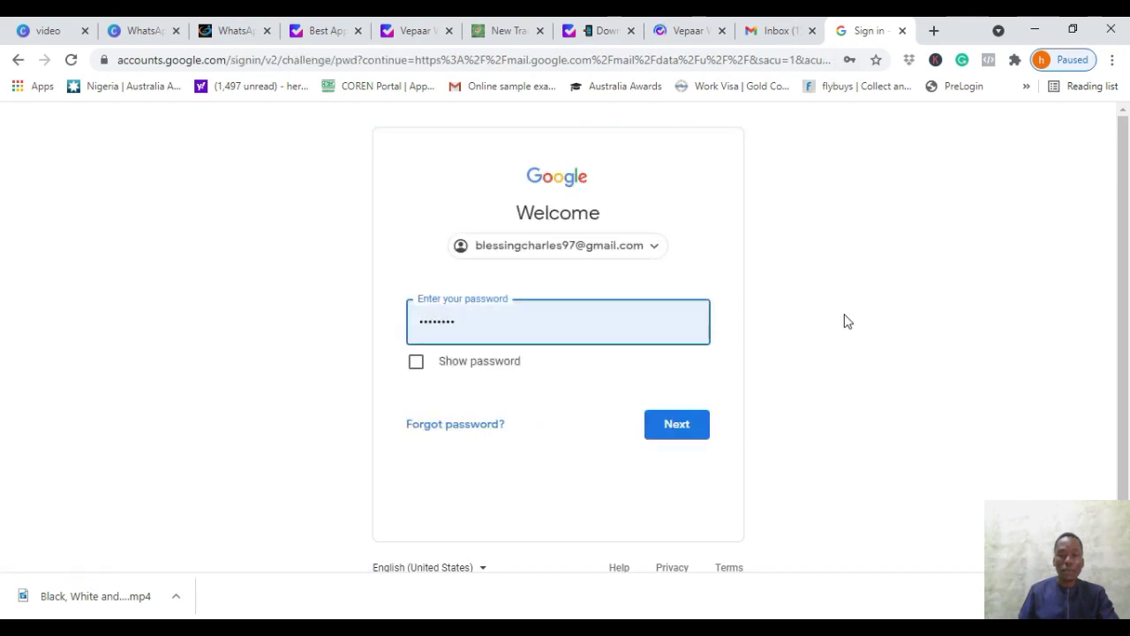
pyautogui.click(681, 431)
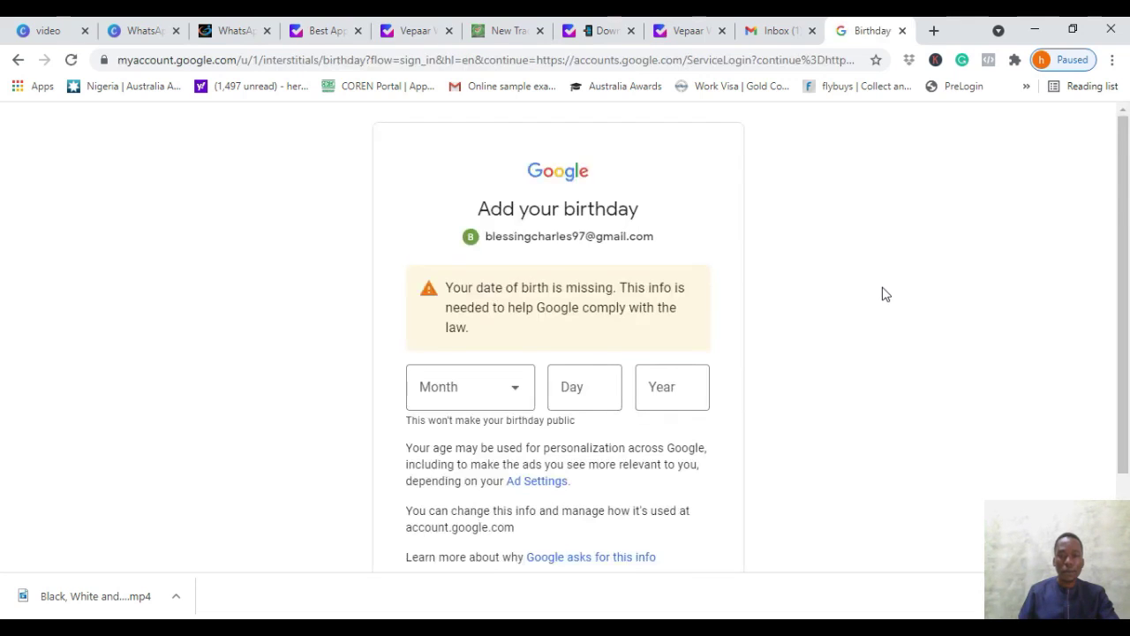
pyautogui.scroll(-2, 883, 285)
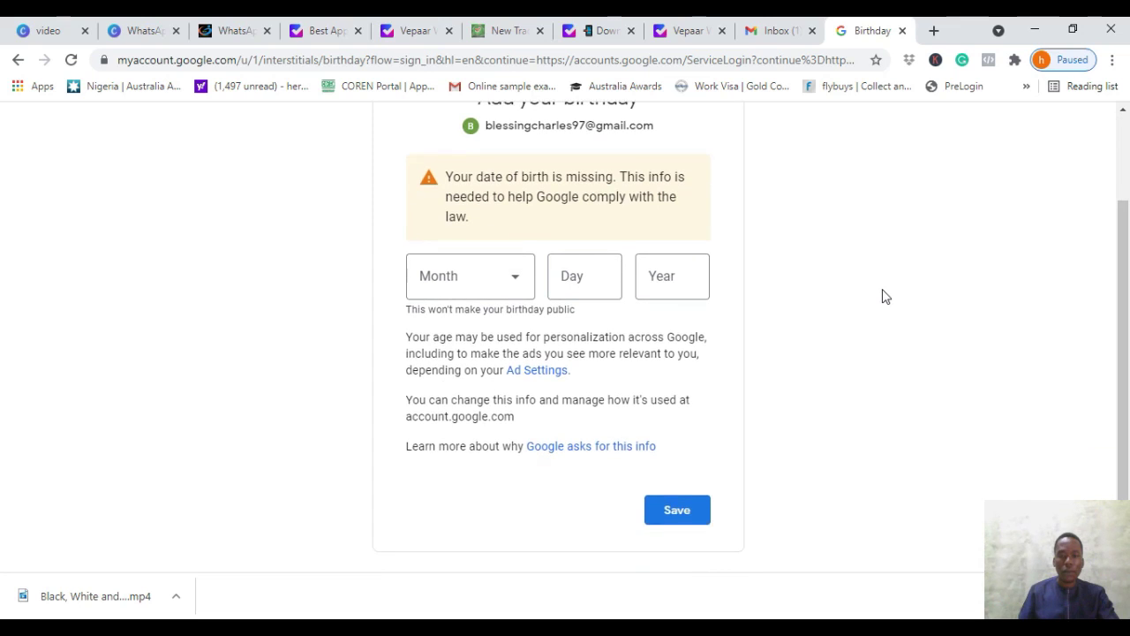
pyautogui.click(689, 518)
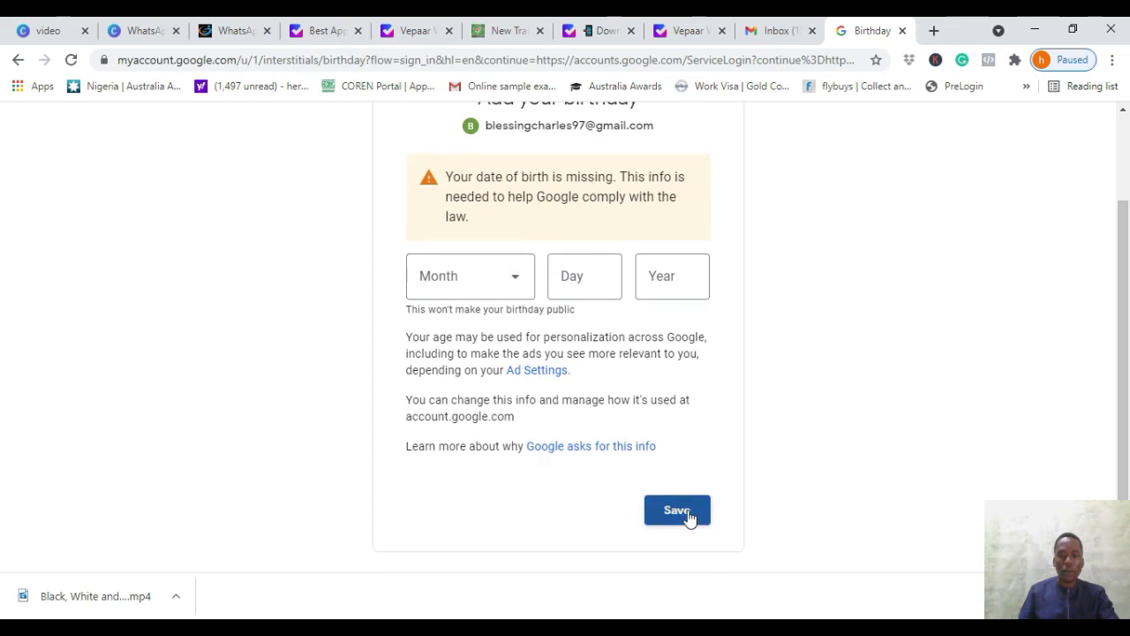
pyautogui.click(519, 279)
pyautogui.click(468, 374)
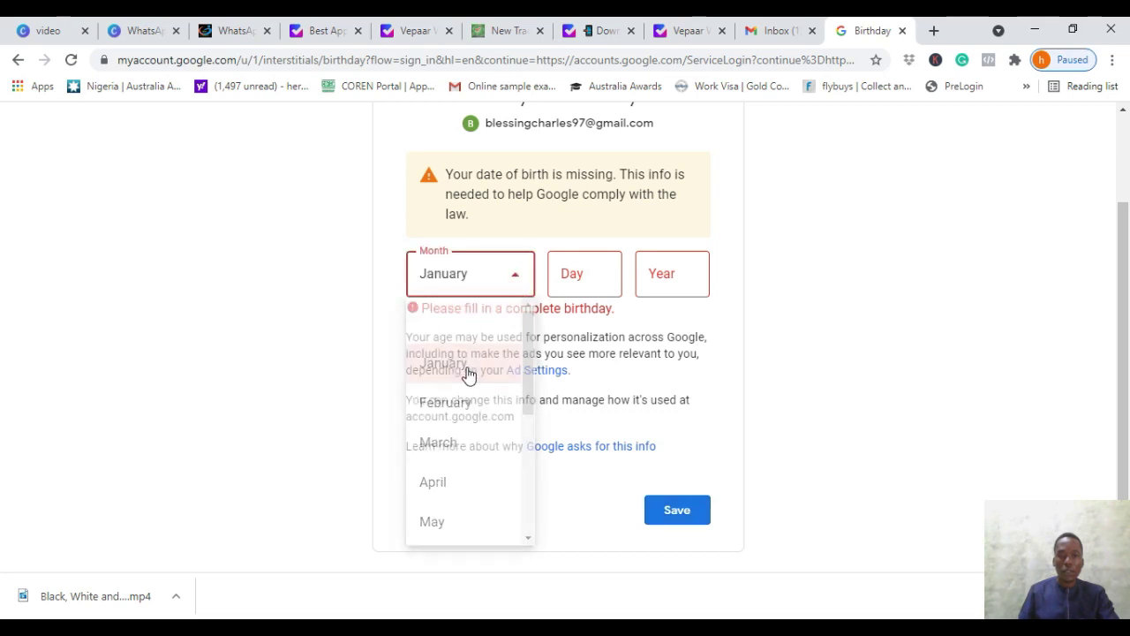
pyautogui.click(578, 275)
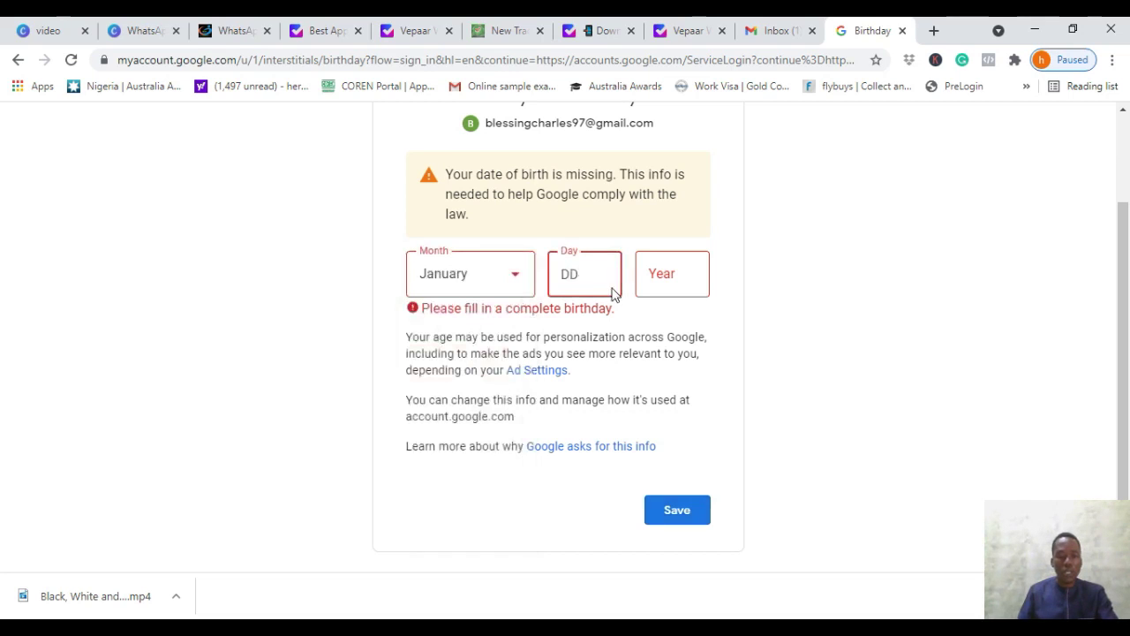
pyautogui.write('21')
pyautogui.click(682, 275)
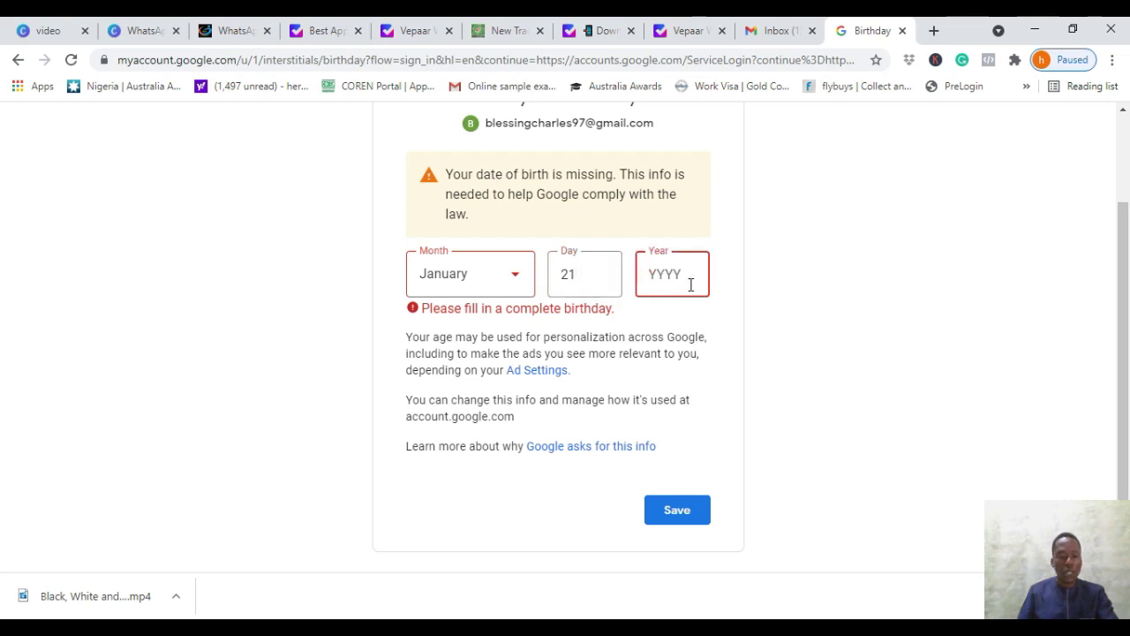
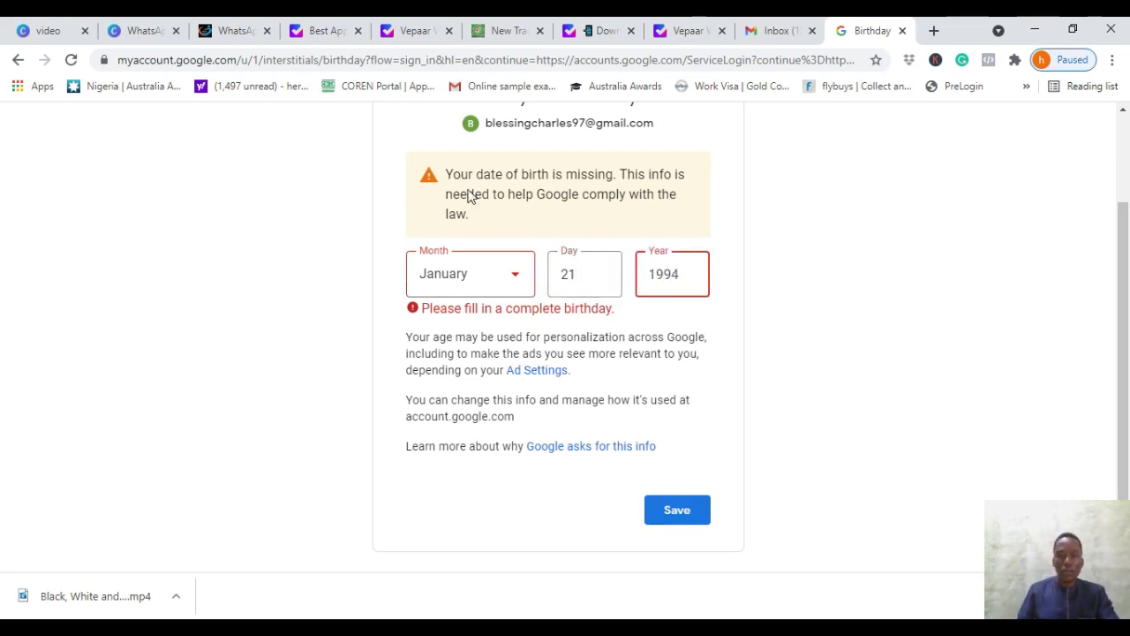
# Correct the birth day to 12, save and confirm the birthday, and continue to the inbox.
pyautogui.click(578, 275)
pyautogui.press('BackSpace')
pyautogui.press('BackSpace')
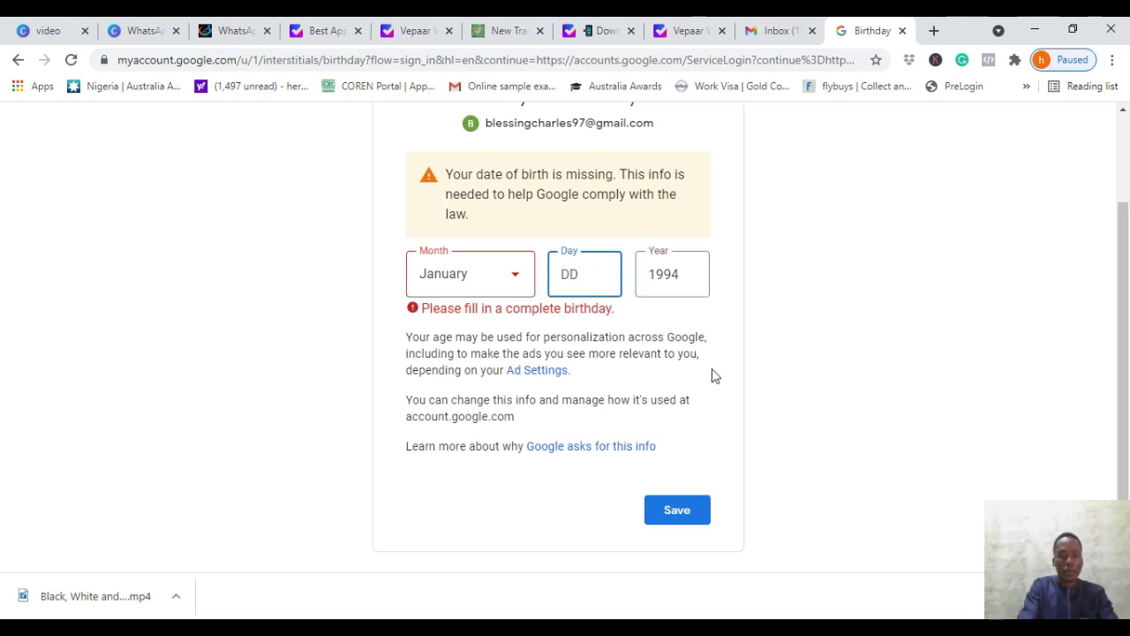
pyautogui.write('12')
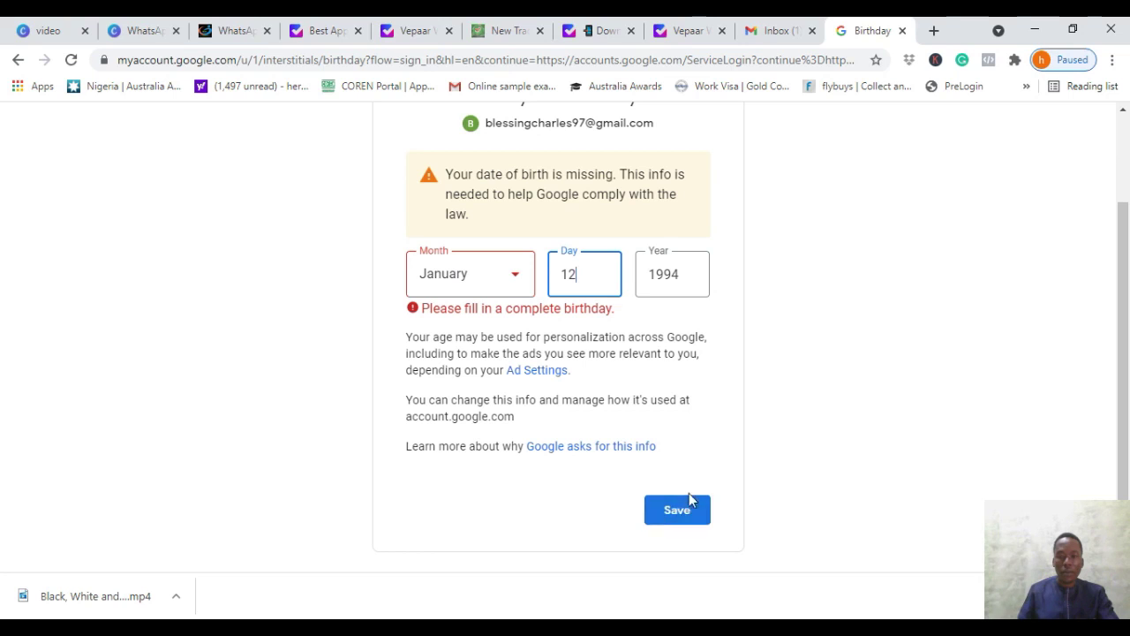
pyautogui.click(678, 511)
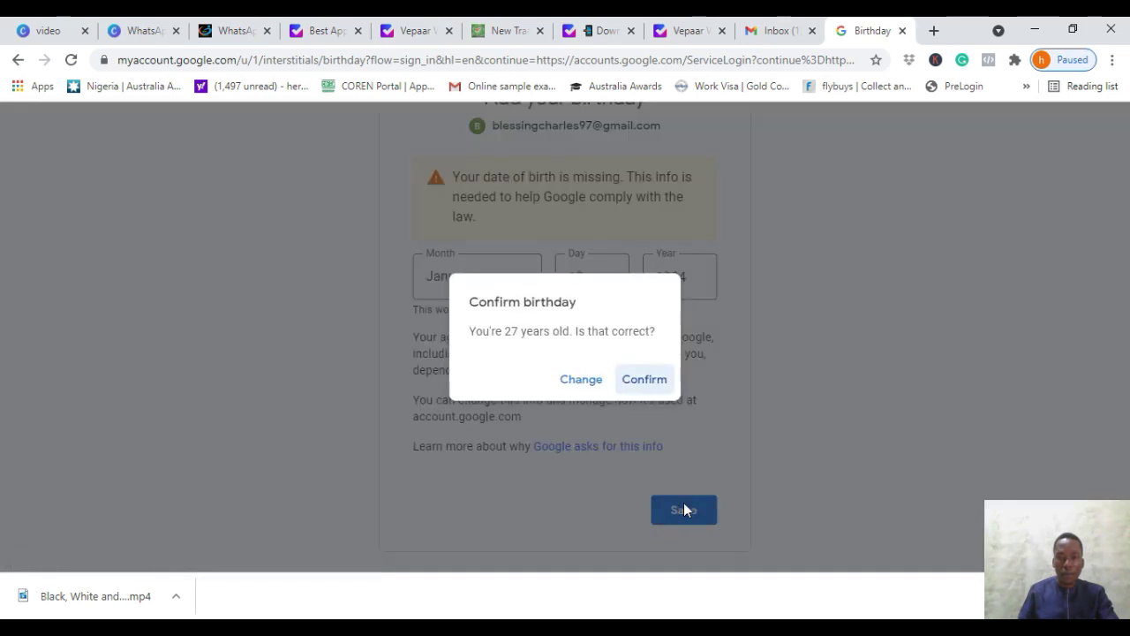
pyautogui.click(642, 380)
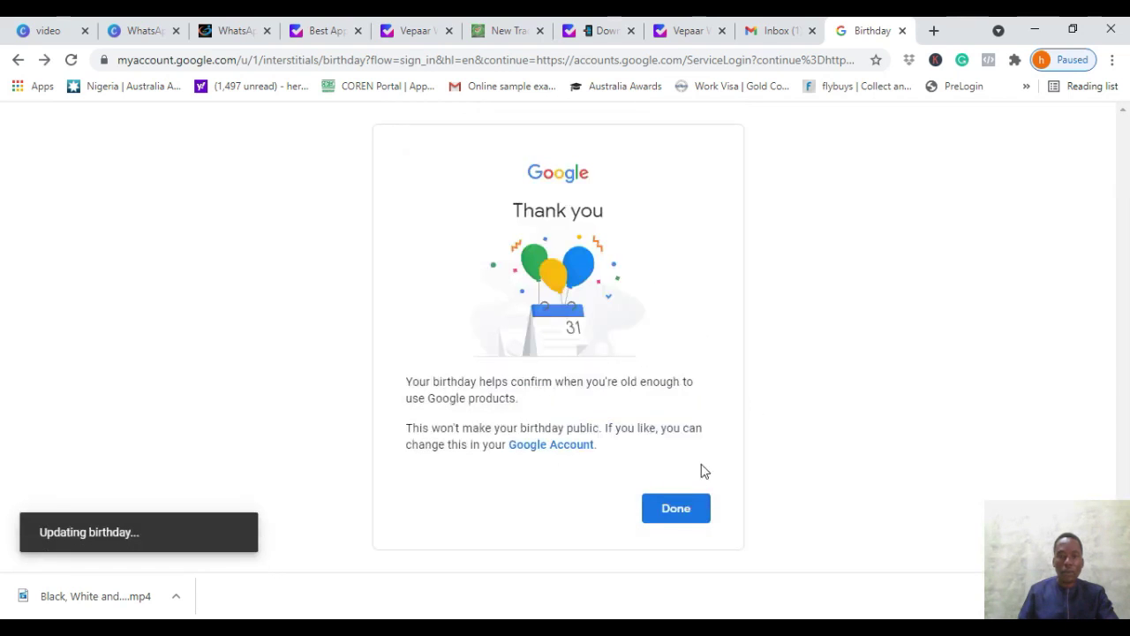
pyautogui.click(687, 510)
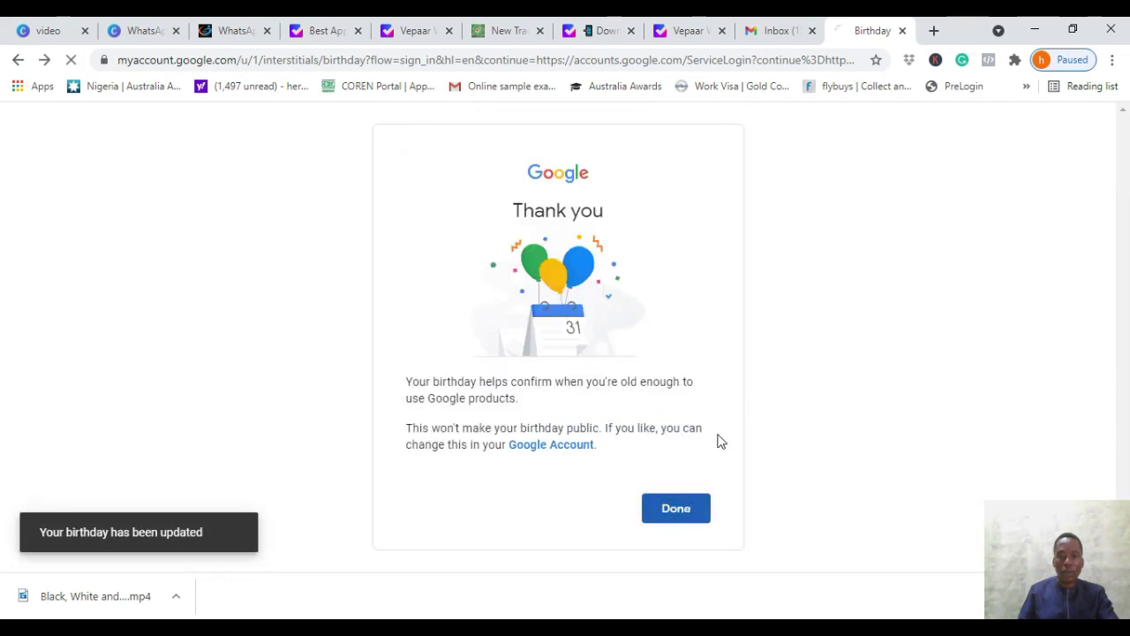
pyautogui.click(679, 514)
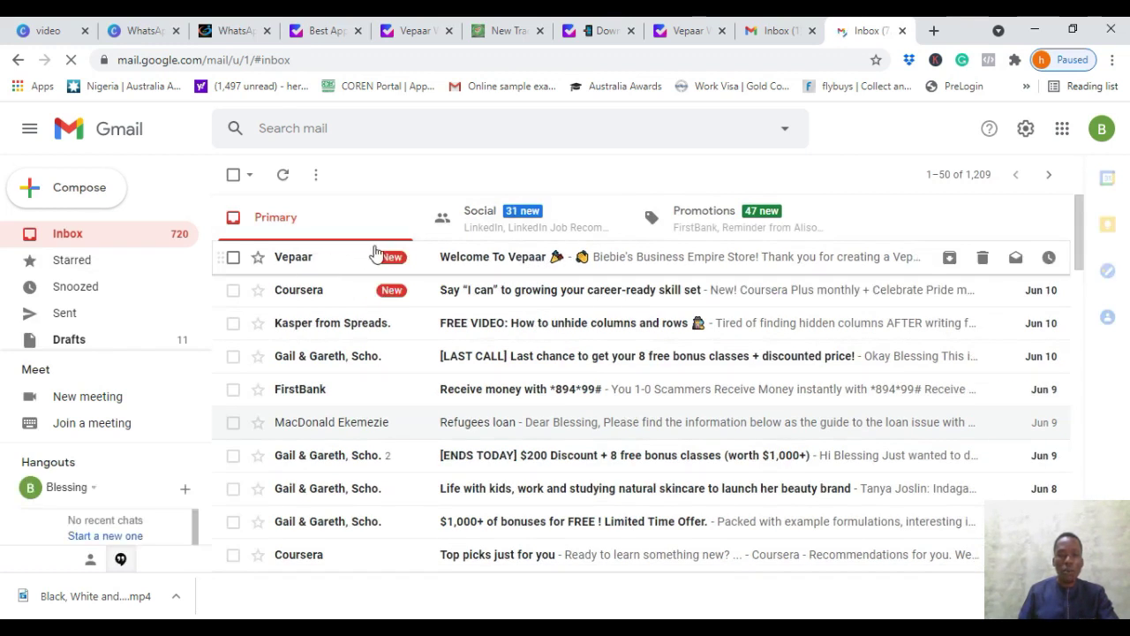
# Open the Welcome To Vepaar email and use its Activate My Account button.
pyautogui.click(551, 257)
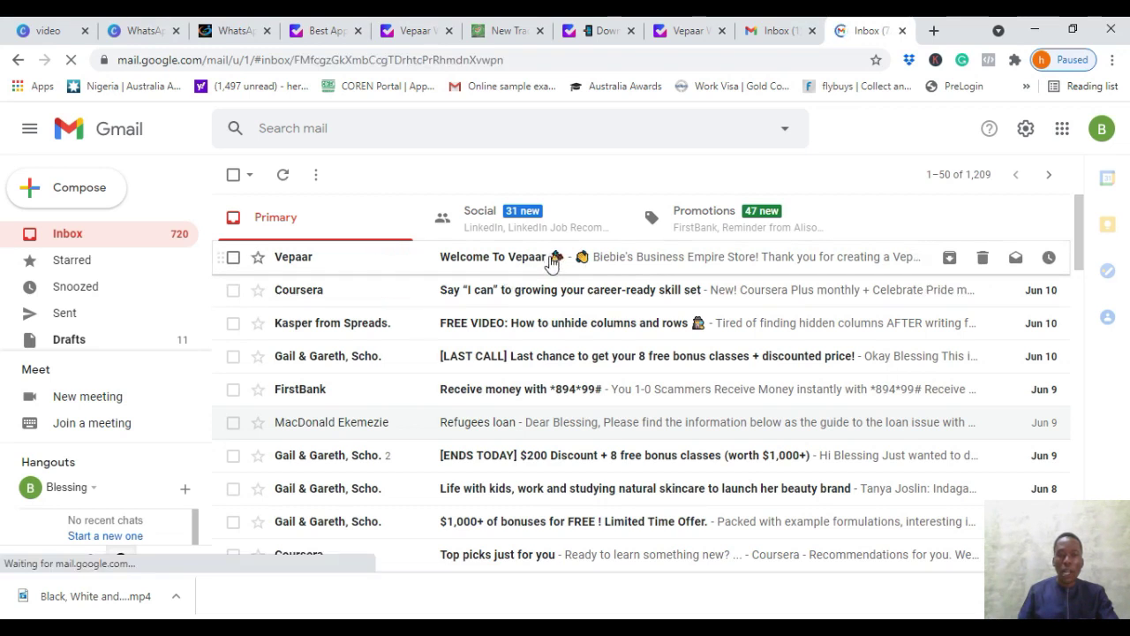
pyautogui.scroll(-5, 714, 335)
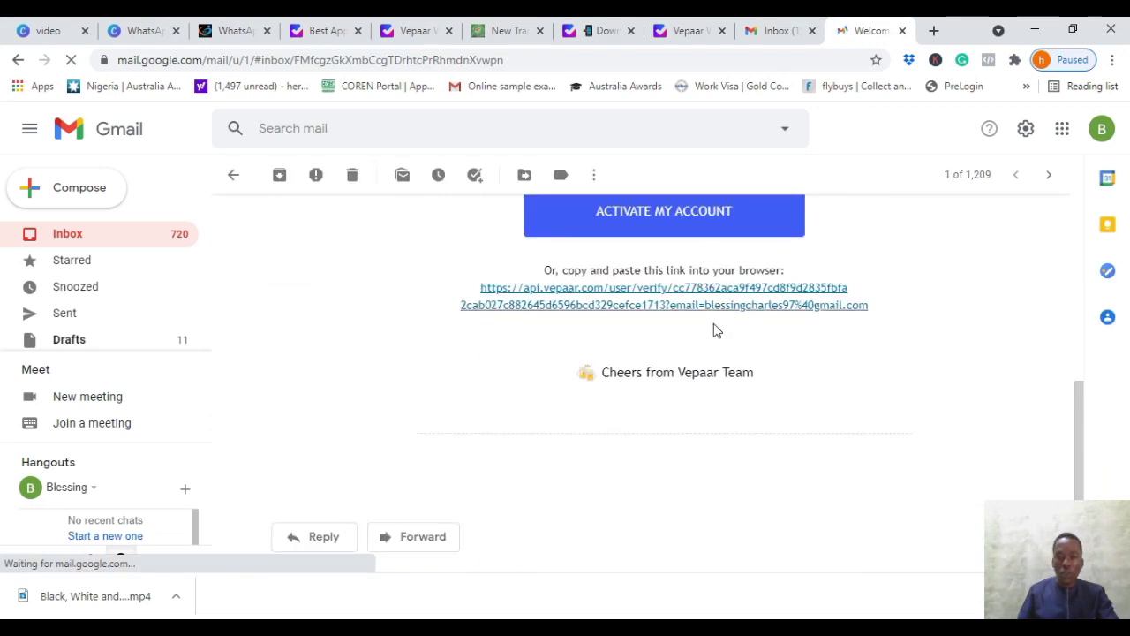
pyautogui.scroll(2, 618, 371)
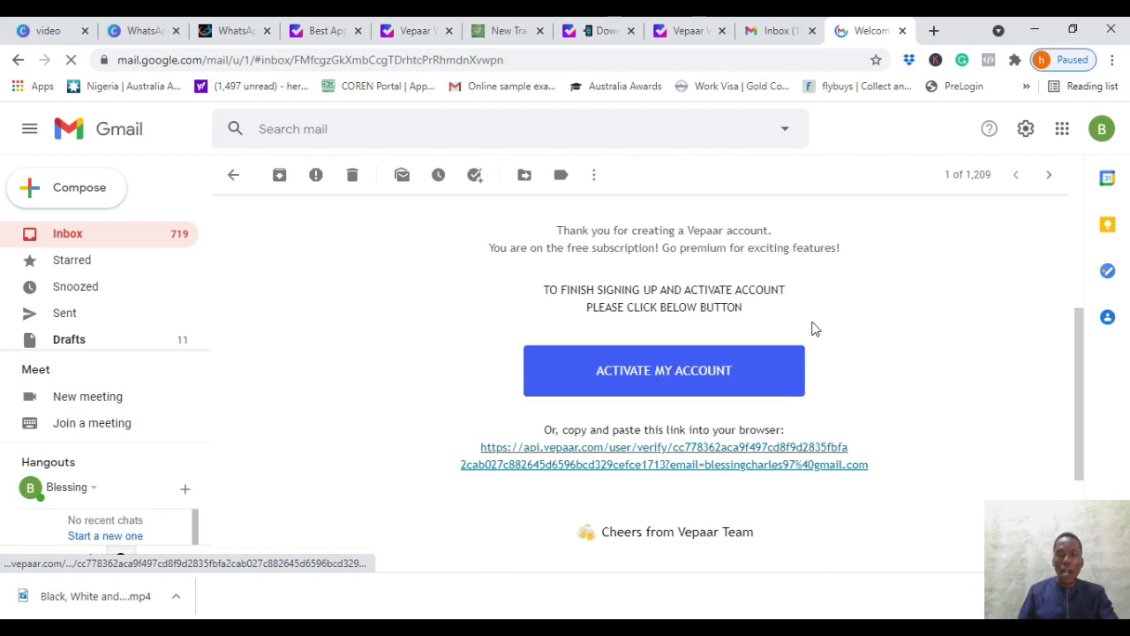
pyautogui.scroll(3, 865, 282)
pyautogui.scroll(-2, 819, 410)
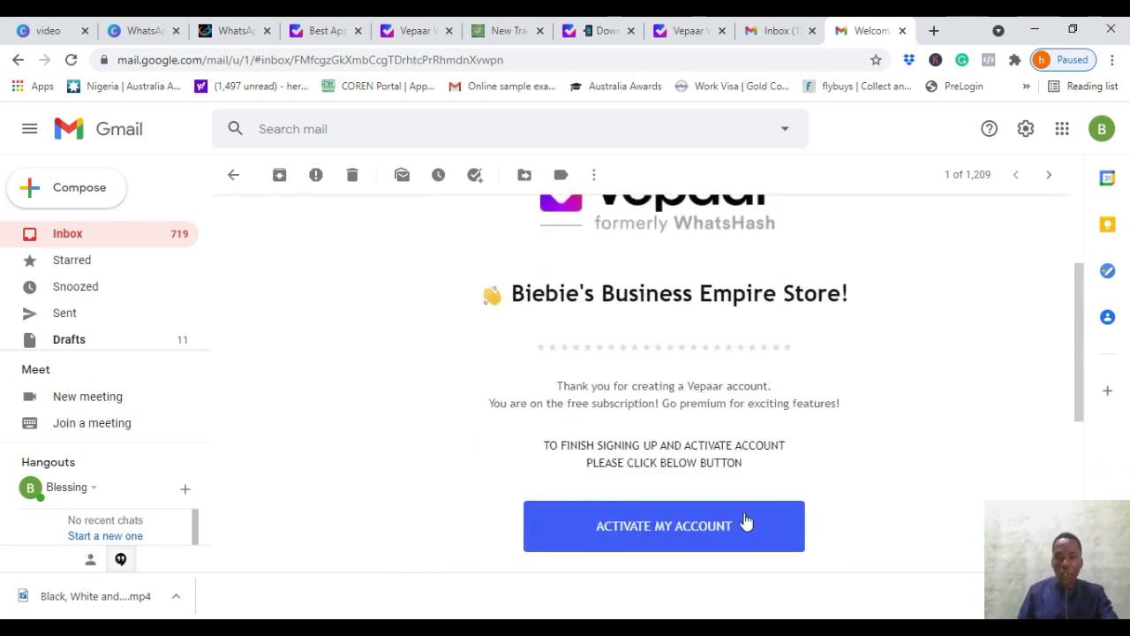
pyautogui.click(671, 530)
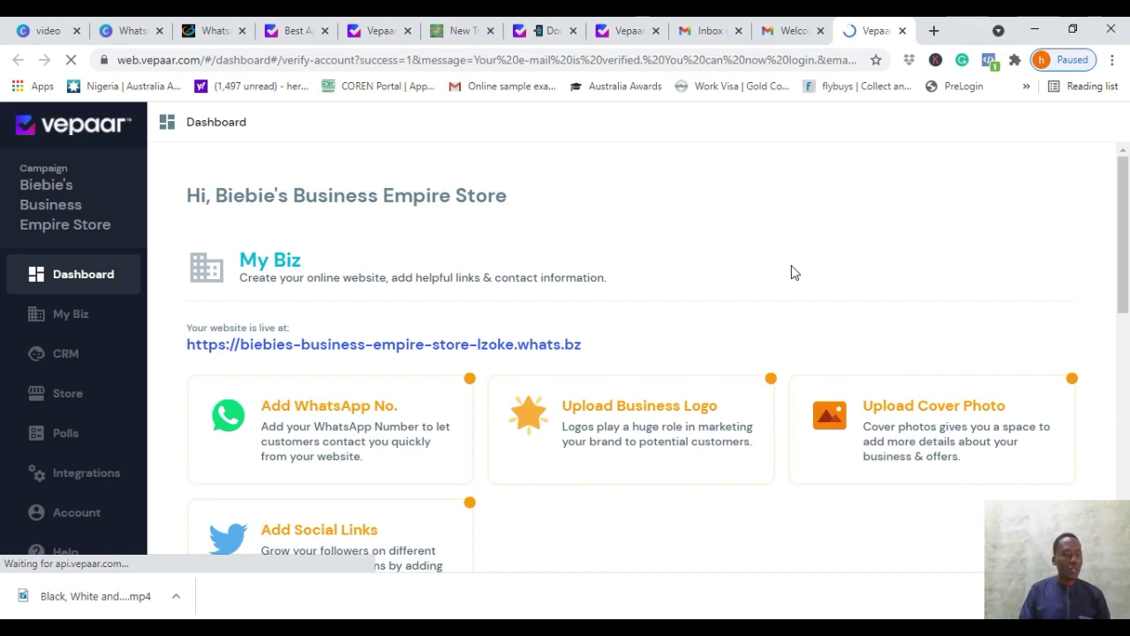
pyautogui.scroll(-2, 686, 216)
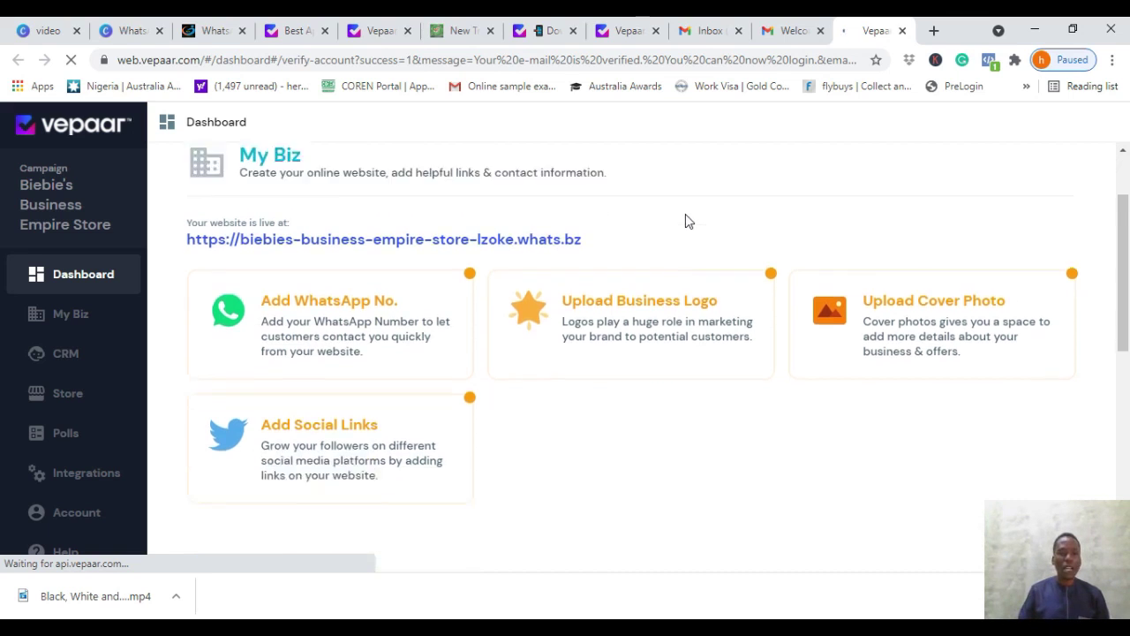
pyautogui.scroll(1, 684, 252)
pyautogui.scroll(1, 698, 230)
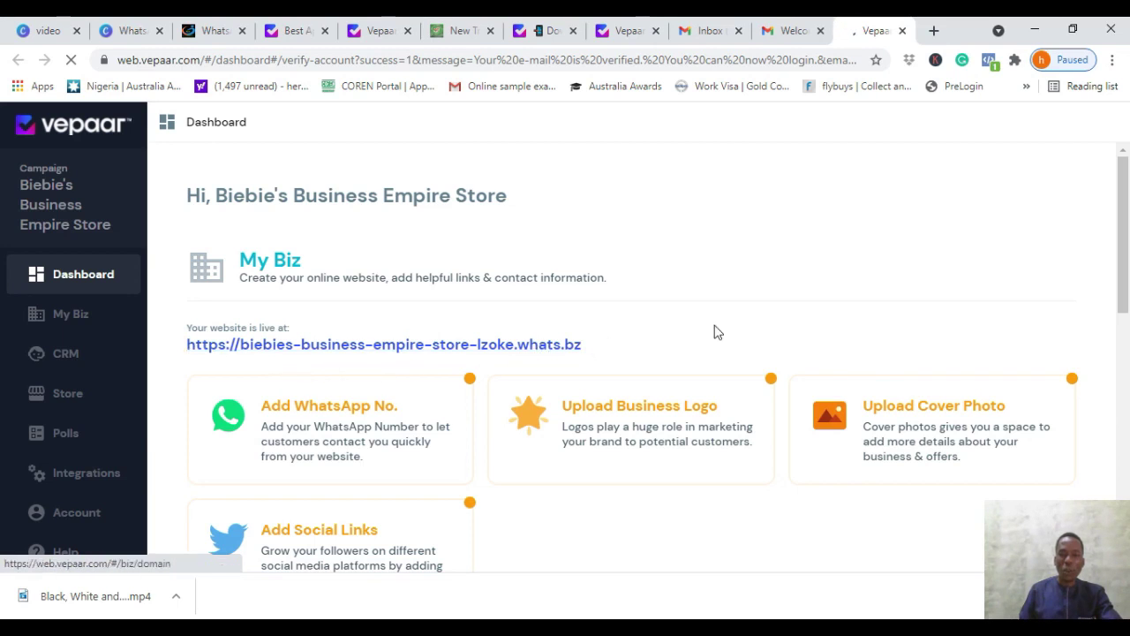
pyautogui.scroll(-1, 673, 321)
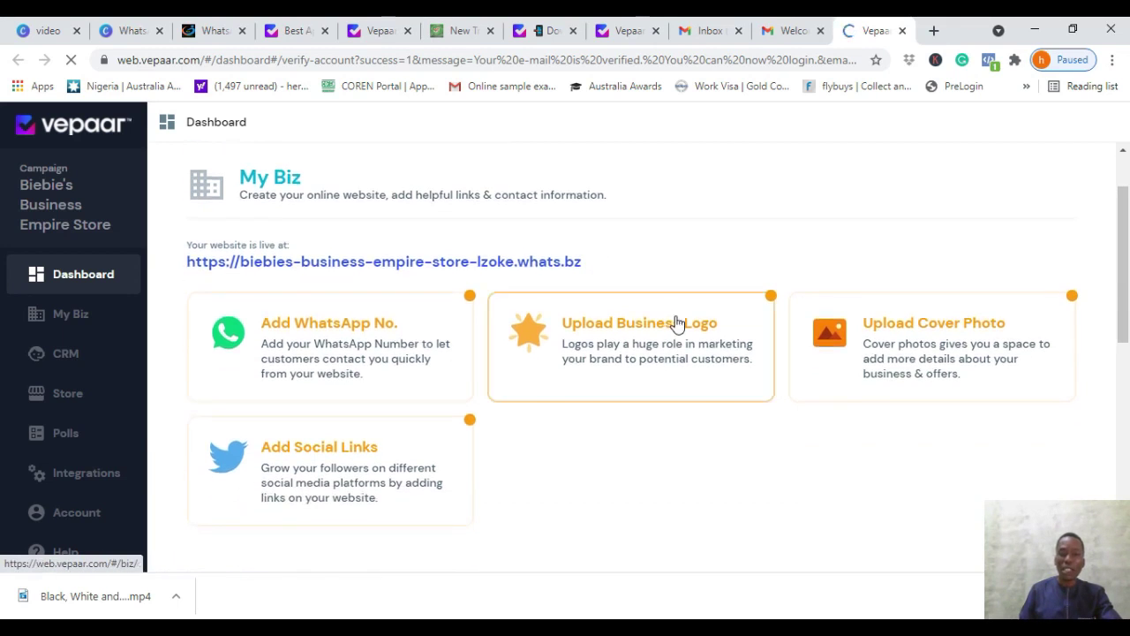
pyautogui.scroll(-3, 673, 323)
pyautogui.scroll(4, 679, 328)
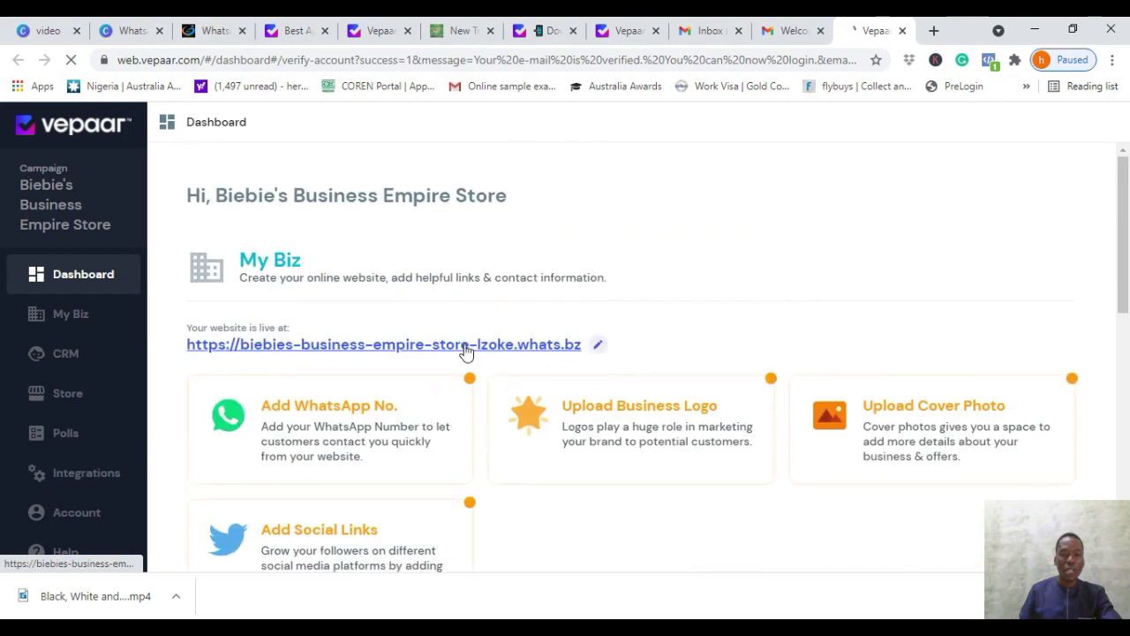
pyautogui.scroll(-5, 747, 305)
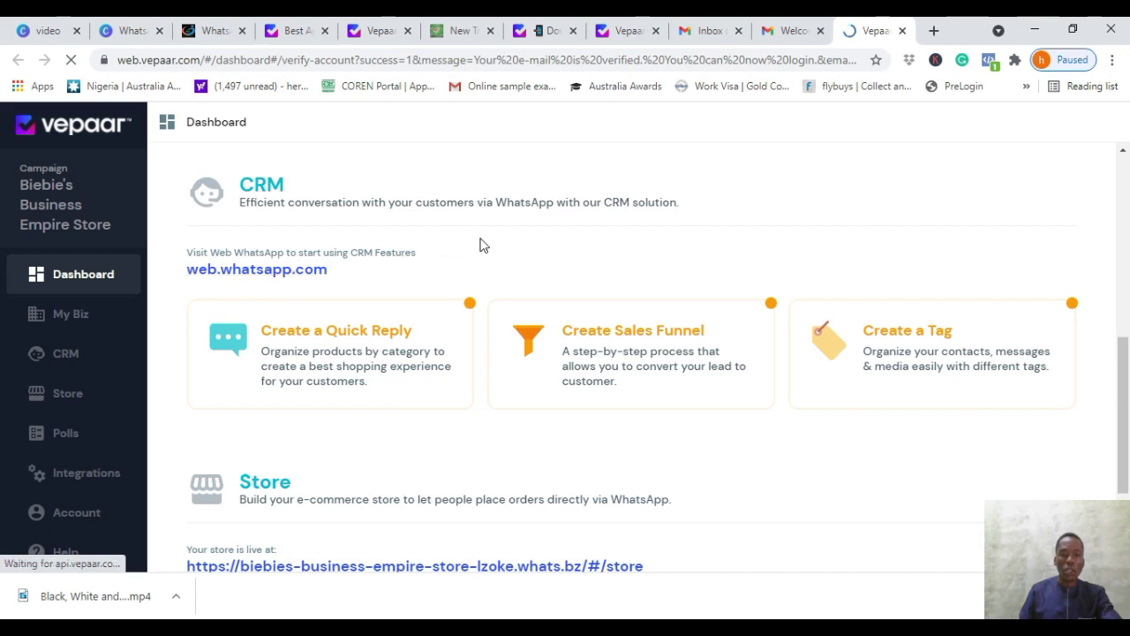
pyautogui.scroll(-2, 479, 245)
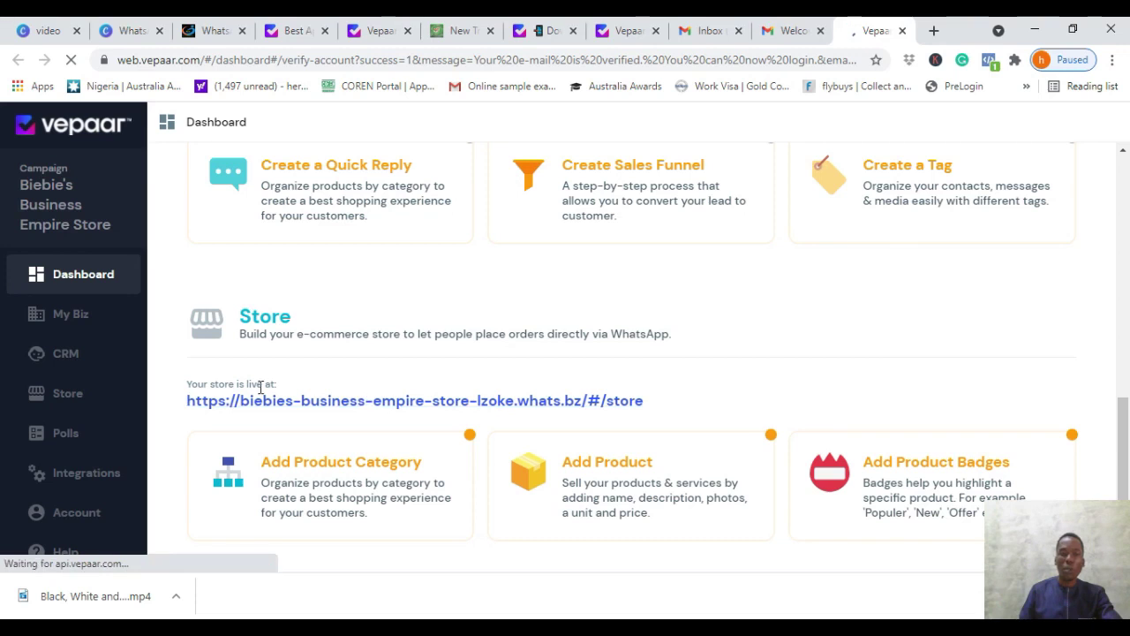
pyautogui.scroll(10, 356, 337)
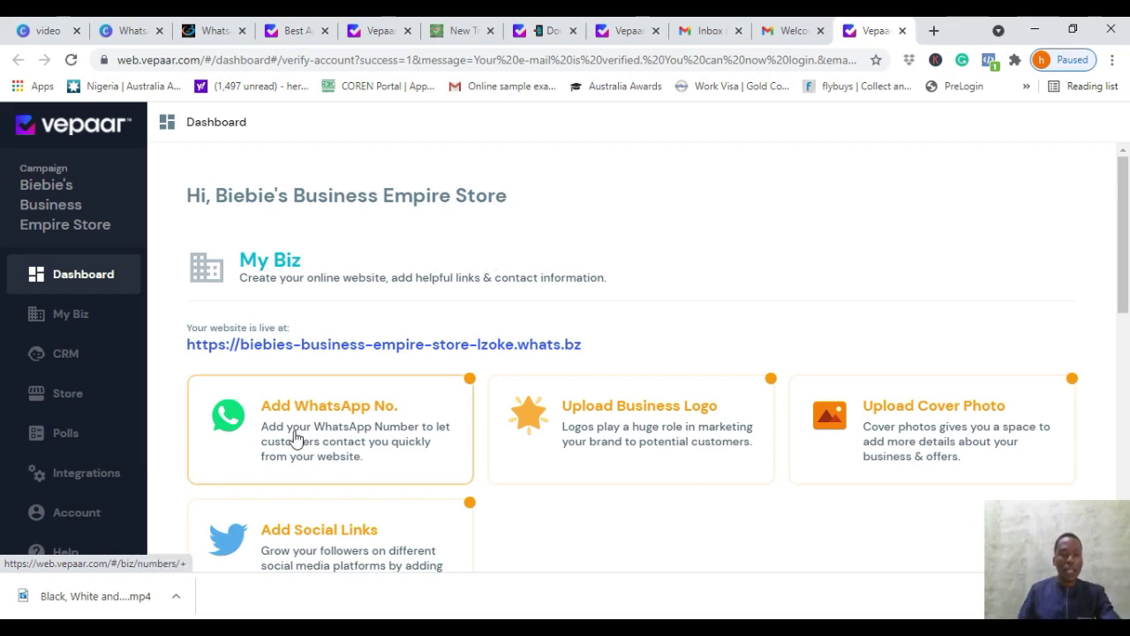
# Open My Biz, return to the Dashboard, then open the My Biz info page again.
pyautogui.click(67, 318)
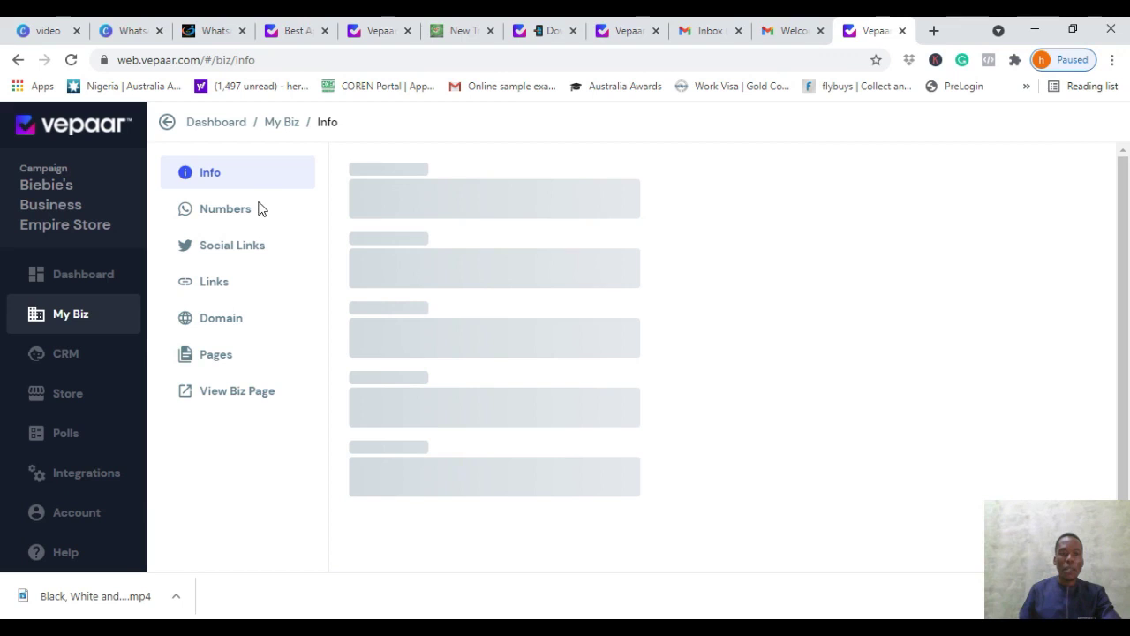
pyautogui.click(93, 275)
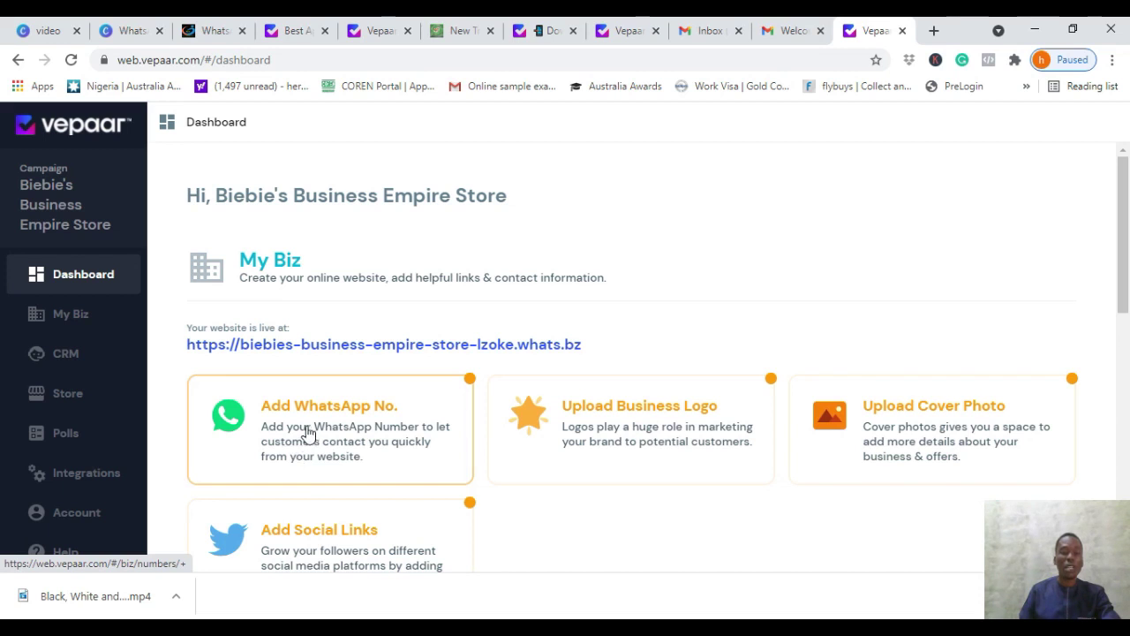
pyautogui.click(81, 313)
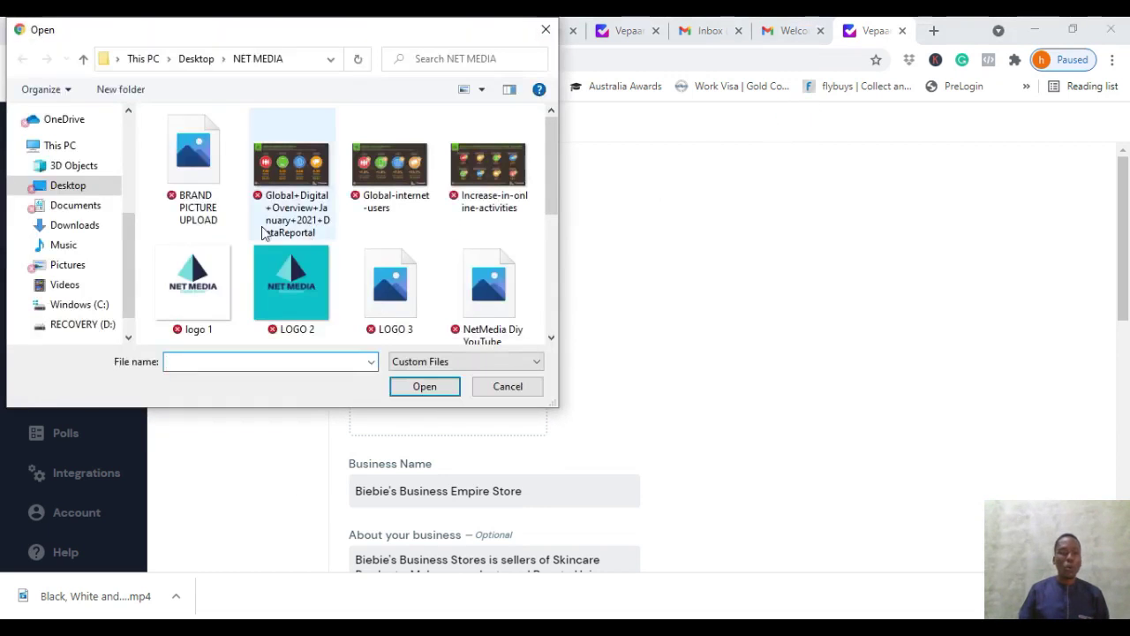
# Upload the Biebies Web Logo file from the Desktop as the profile image.
pyautogui.click(69, 186)
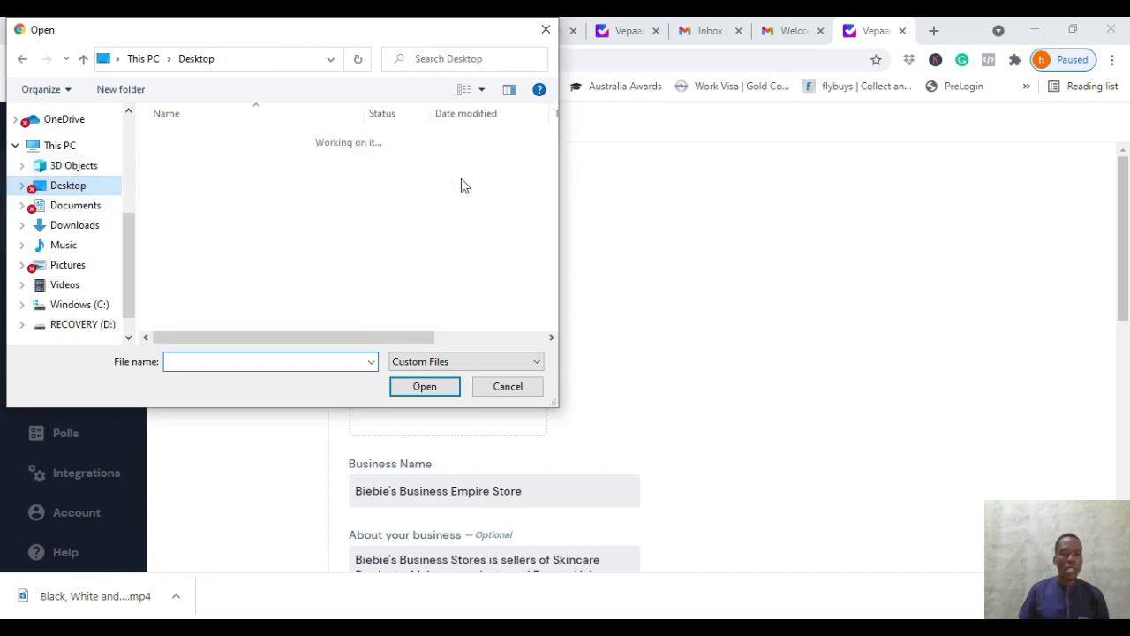
pyautogui.scroll(-4, 316, 211)
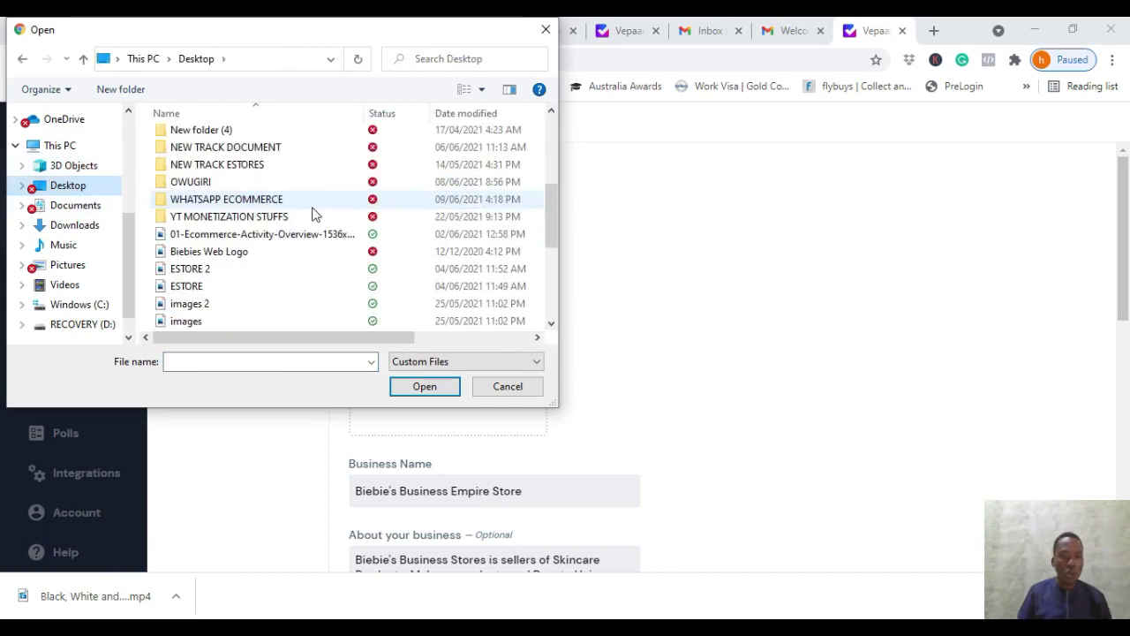
pyautogui.scroll(-2, 315, 211)
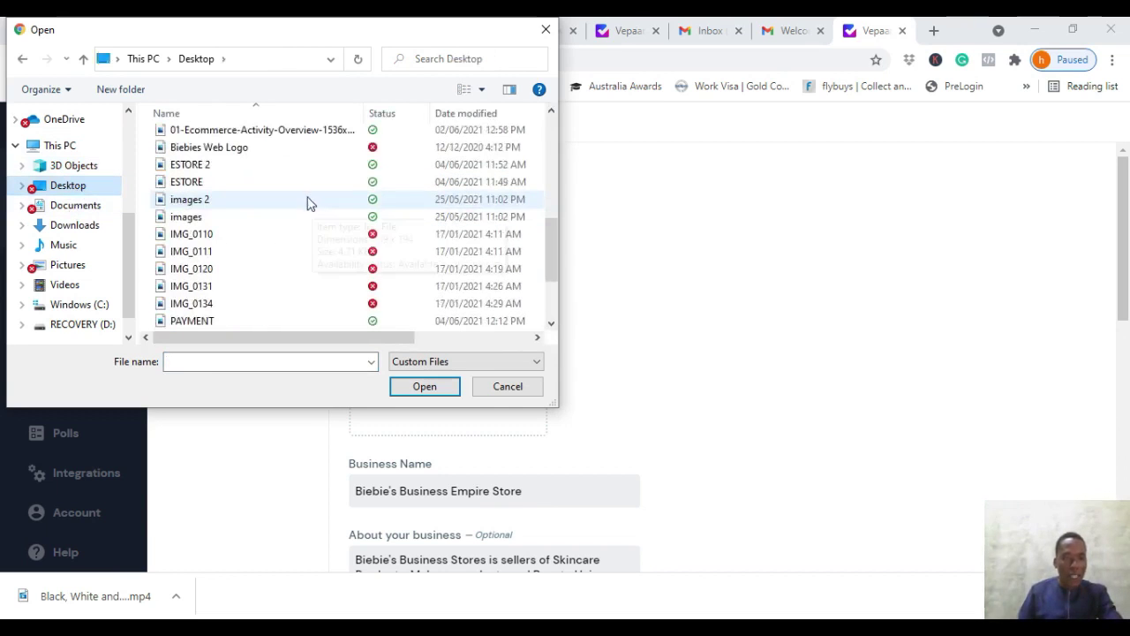
pyautogui.click(230, 150)
pyautogui.click(428, 386)
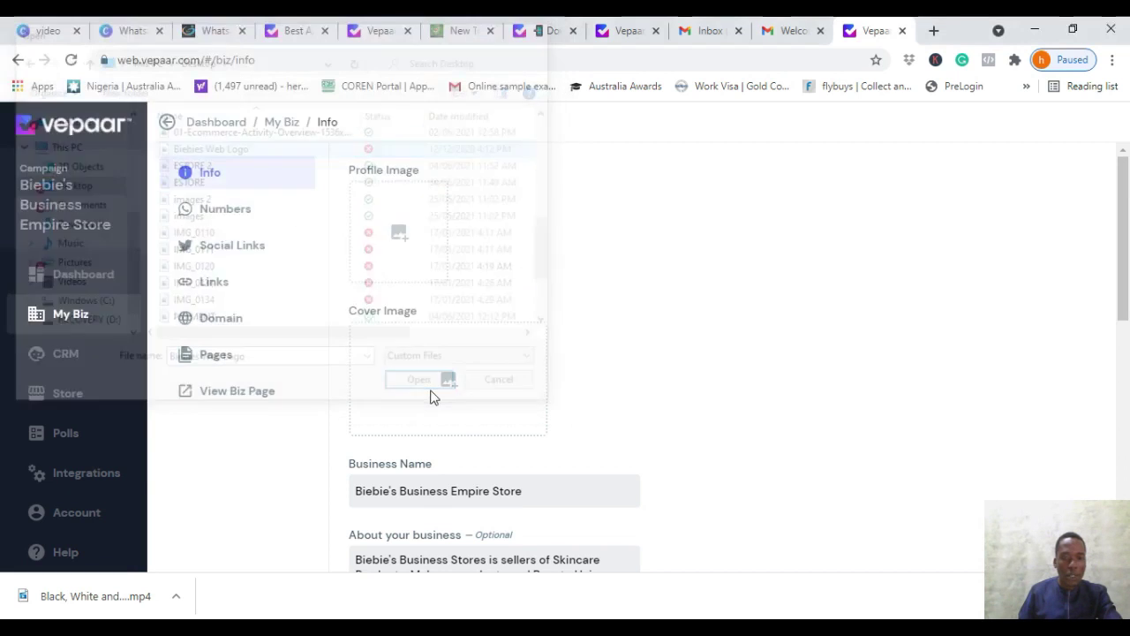
# Fit the crop box around the BieBie's Skin Care logo, apply the crop, then begin adding a cover image.
pyautogui.moveTo(614, 245); pyautogui.dragTo(593, 281)
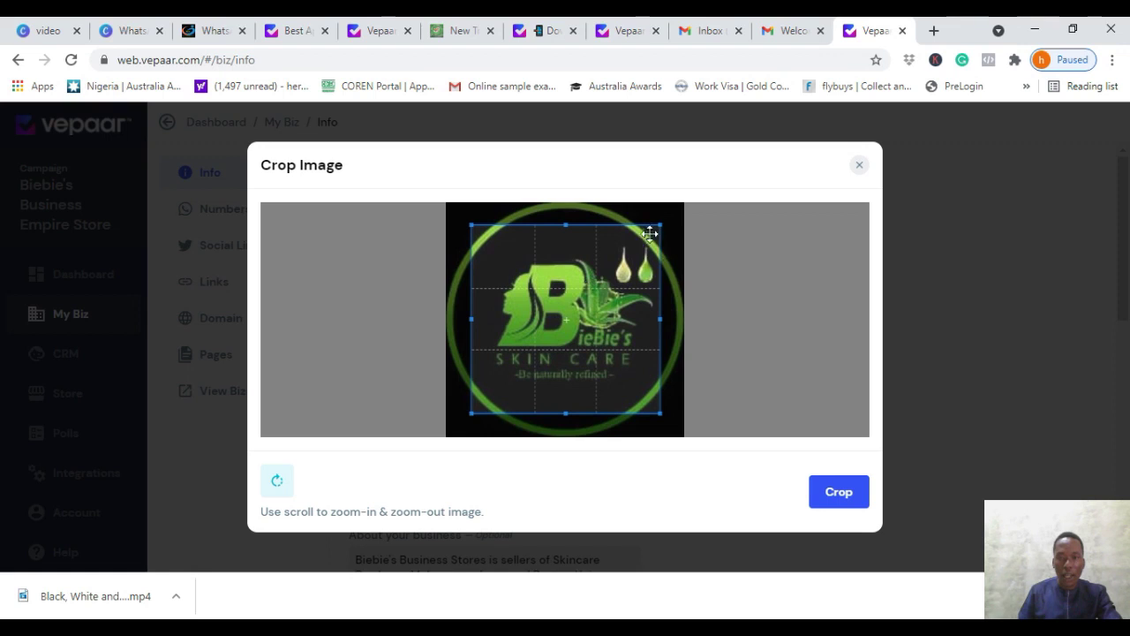
pyautogui.moveTo(658, 227); pyautogui.dragTo(680, 210)
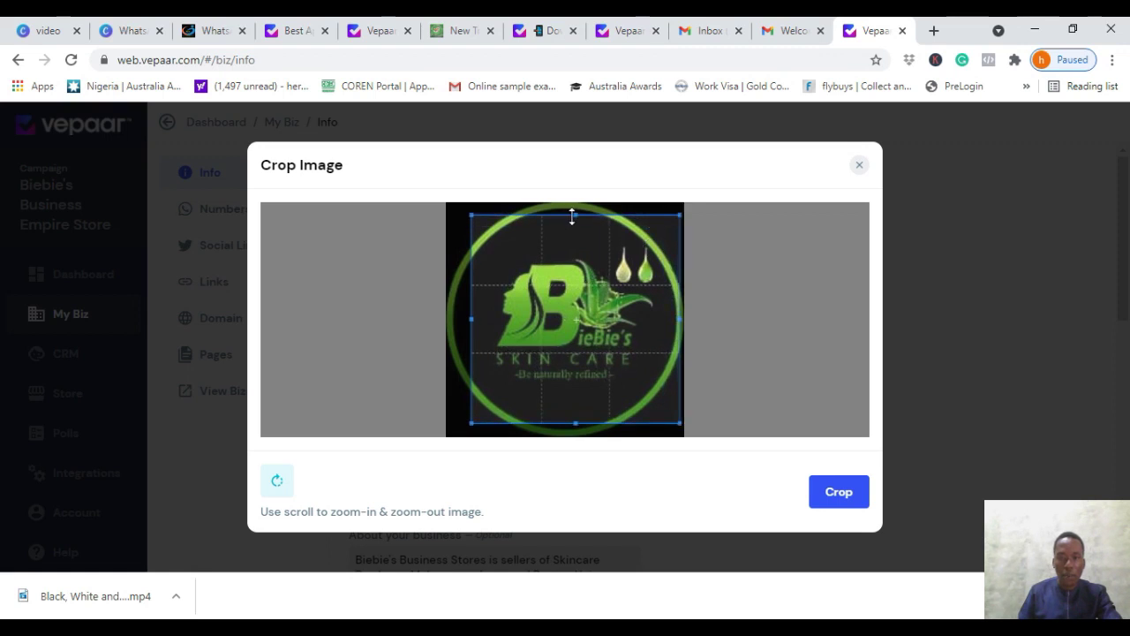
pyautogui.moveTo(572, 217); pyautogui.dragTo(575, 197)
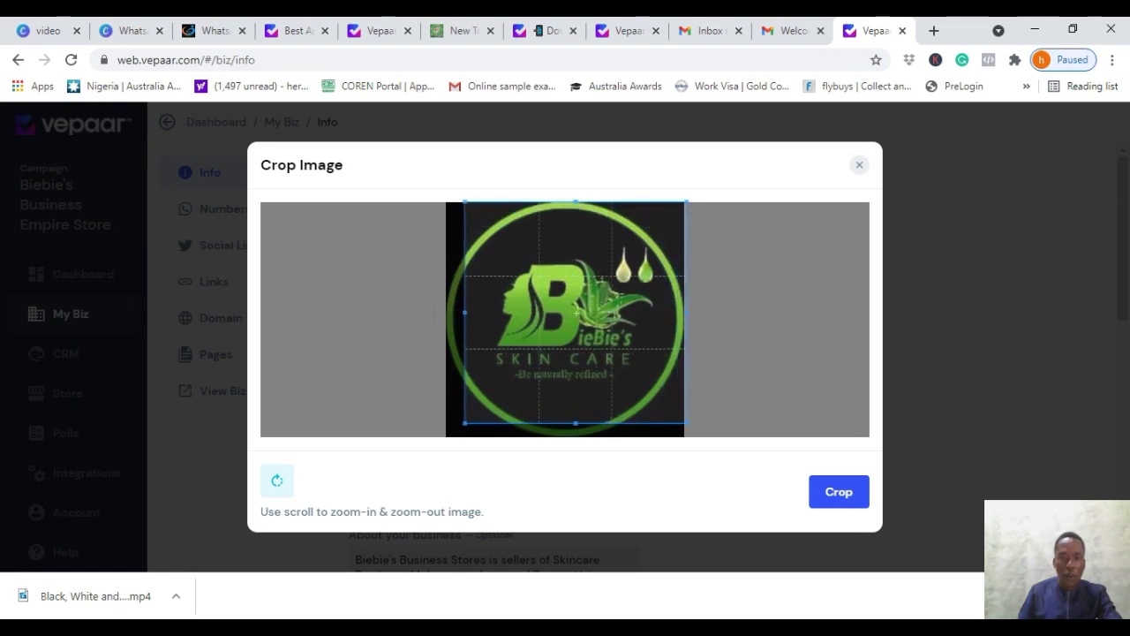
pyautogui.moveTo(528, 341); pyautogui.dragTo(520, 340)
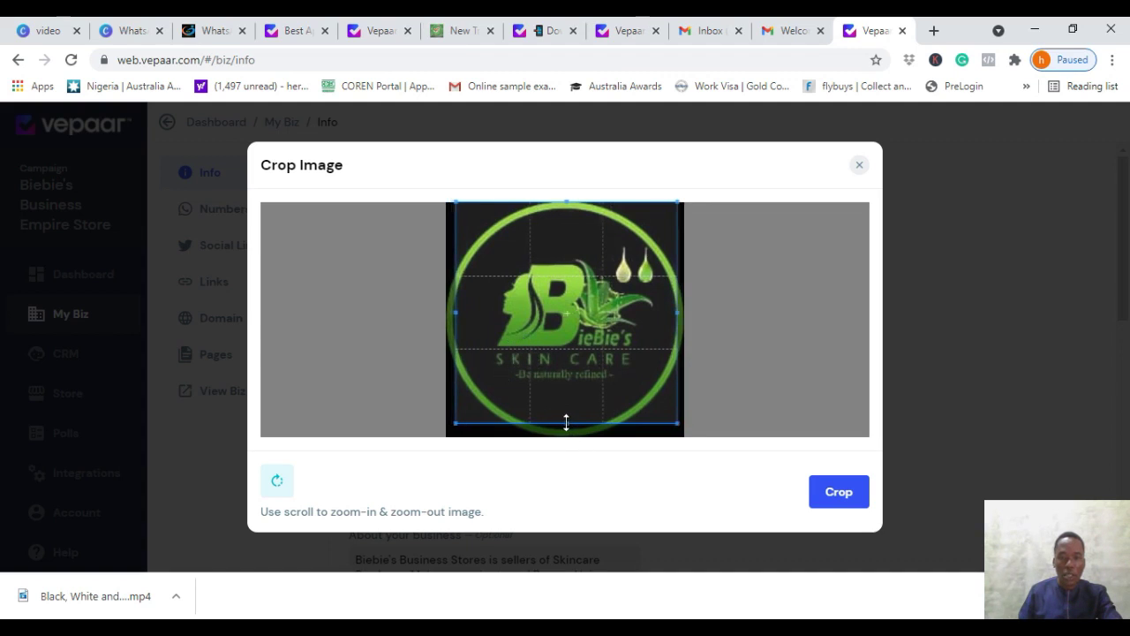
pyautogui.moveTo(567, 423); pyautogui.dragTo(570, 441)
pyautogui.moveTo(455, 321); pyautogui.dragTo(452, 316)
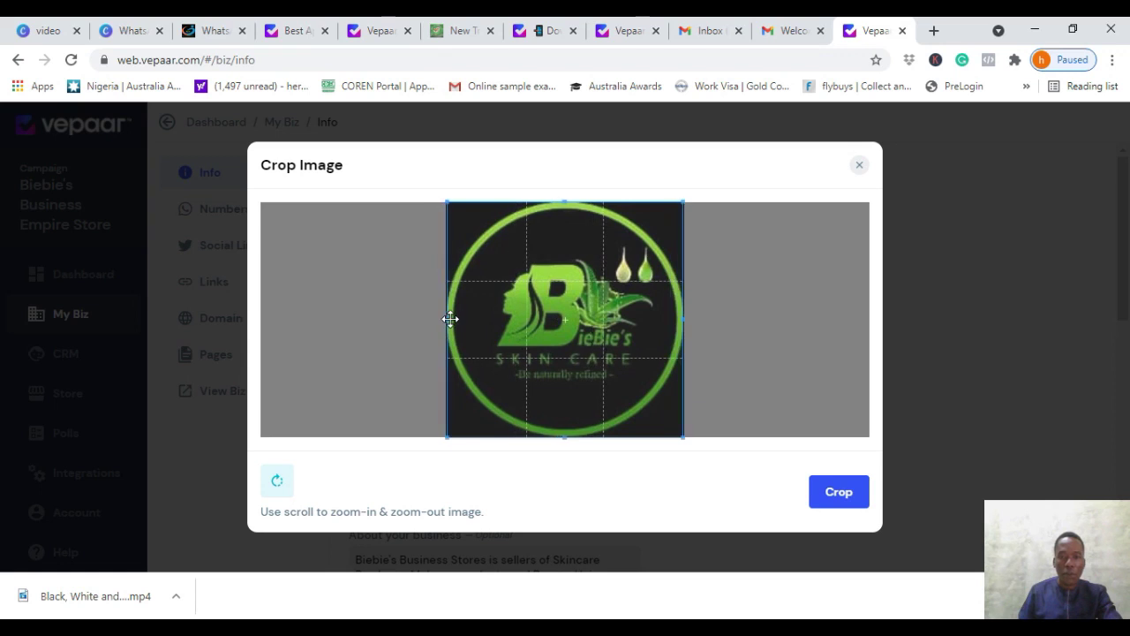
pyautogui.click(839, 493)
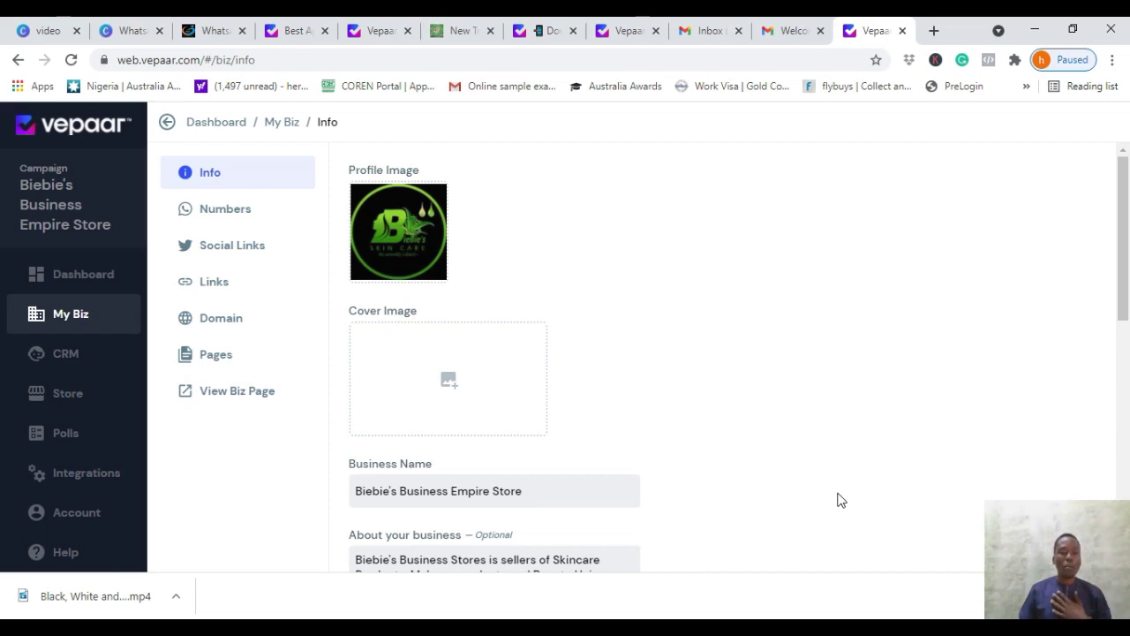
pyautogui.click(456, 387)
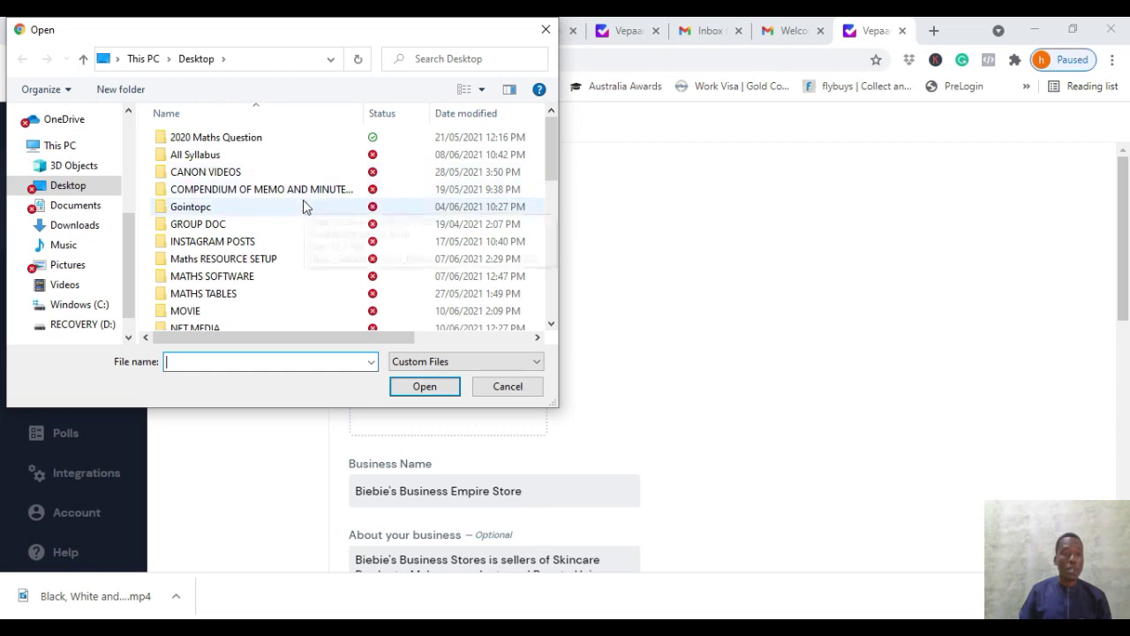
# Search the Desktop and the WHATSAPP ECOMMERCE folder for a cover picture.
pyautogui.scroll(-3, 279, 185)
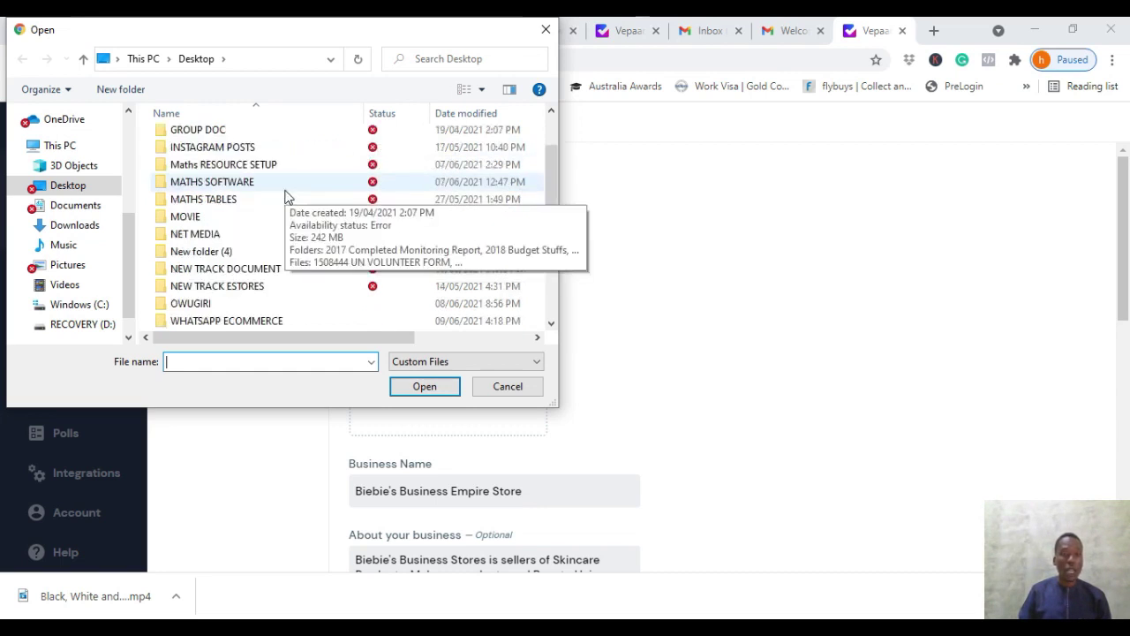
pyautogui.scroll(-1, 282, 197)
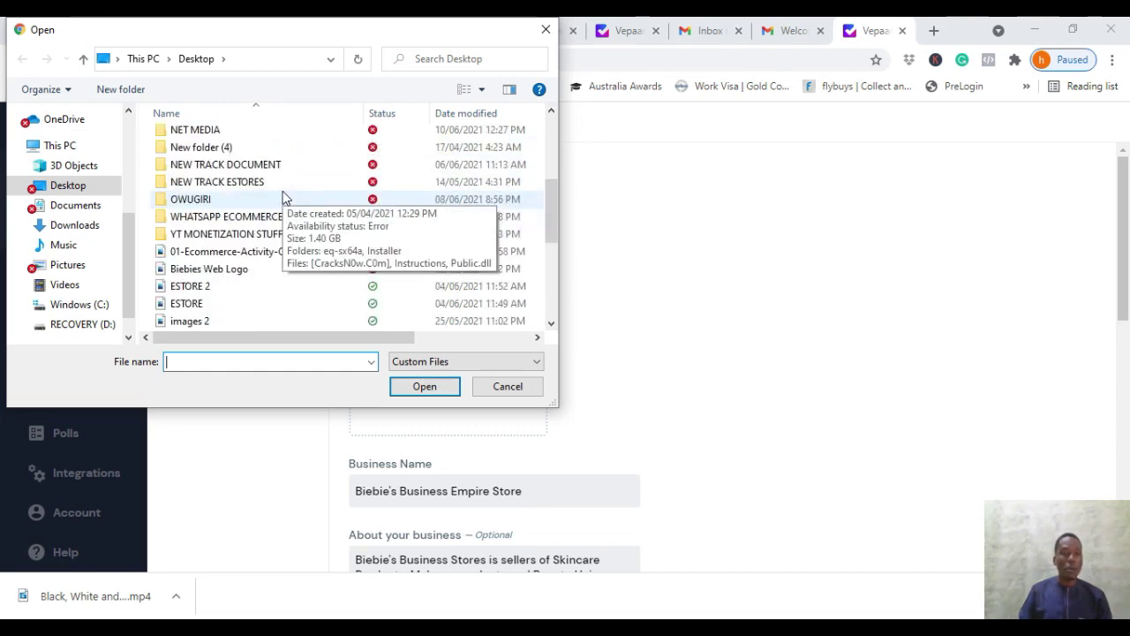
pyautogui.scroll(-1, 283, 197)
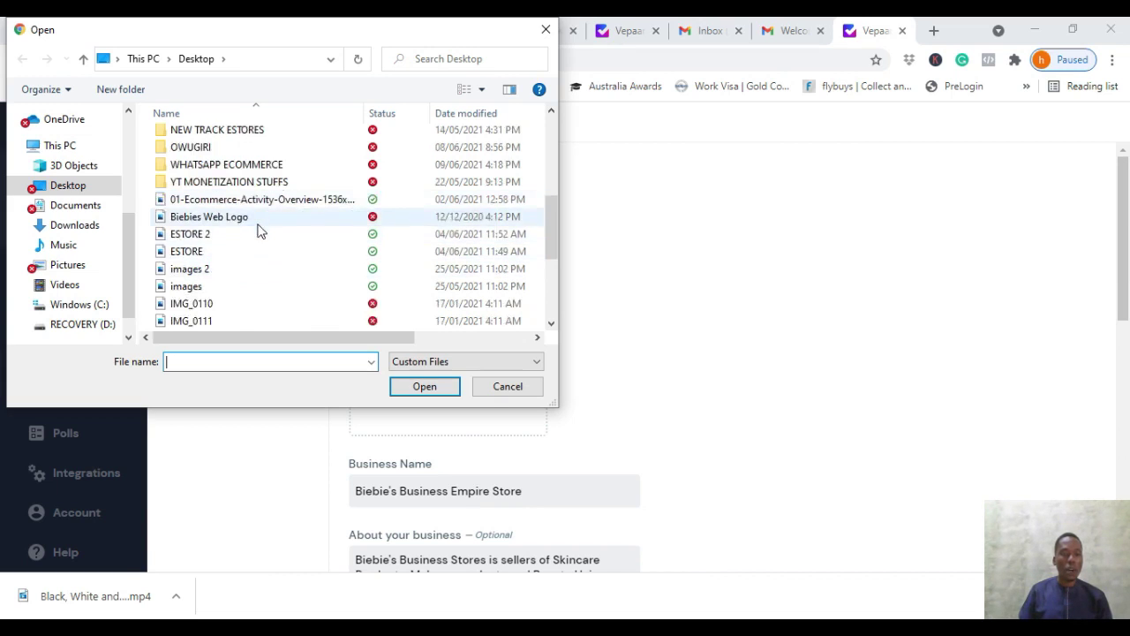
pyautogui.scroll(-1, 259, 233)
pyautogui.scroll(2, 259, 231)
pyautogui.scroll(-1, 262, 228)
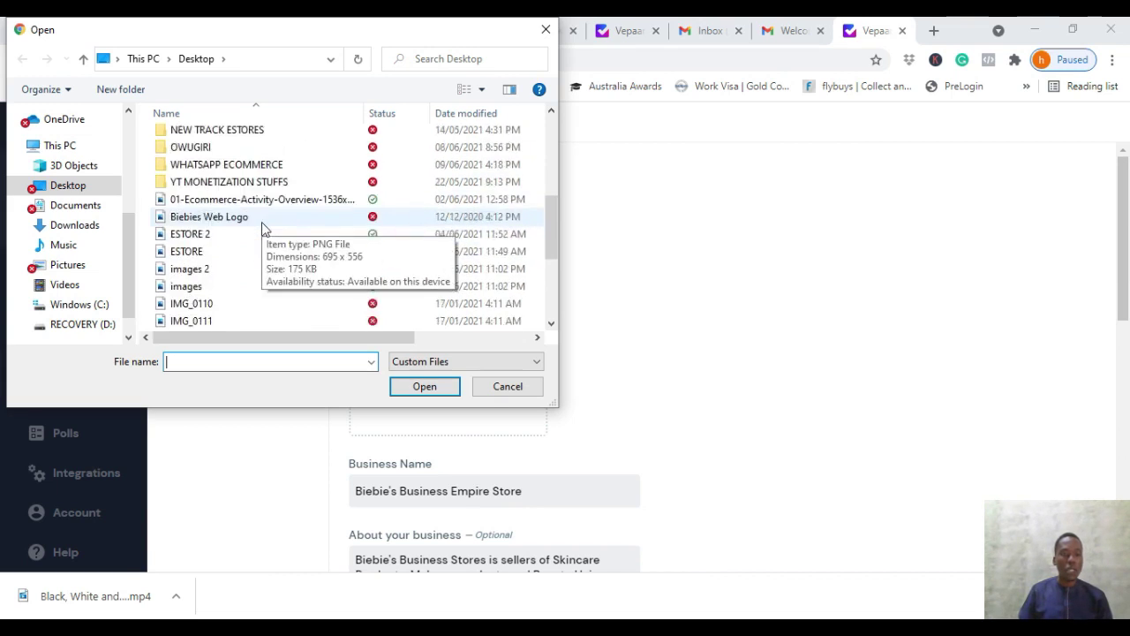
pyautogui.doubleClick(252, 165)
pyautogui.scroll(-3, 447, 178)
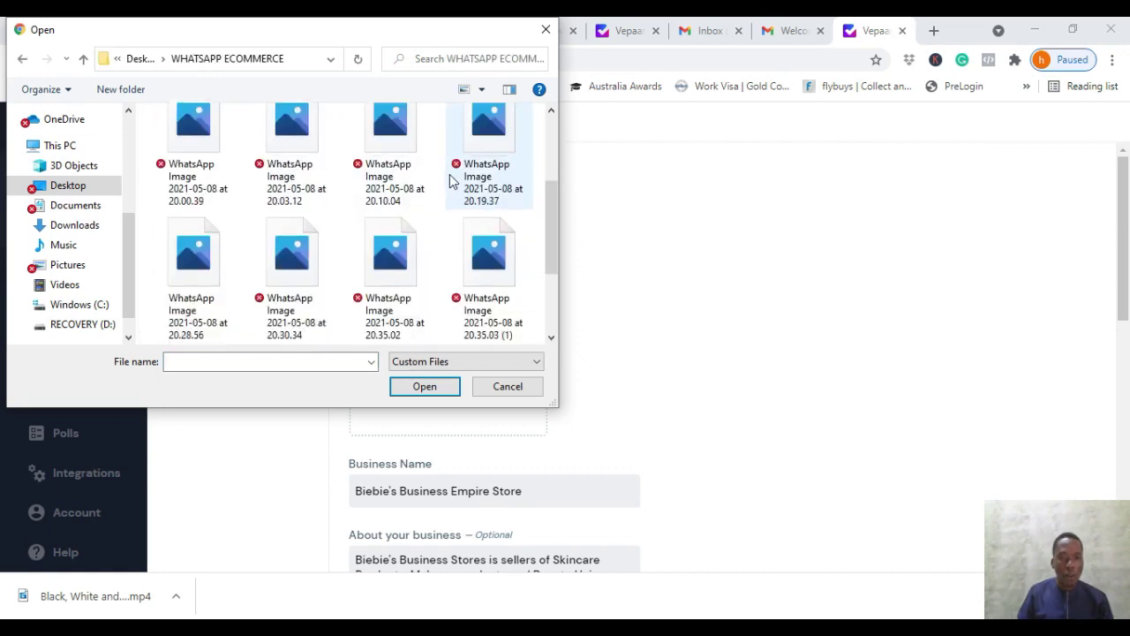
pyautogui.scroll(-2, 437, 234)
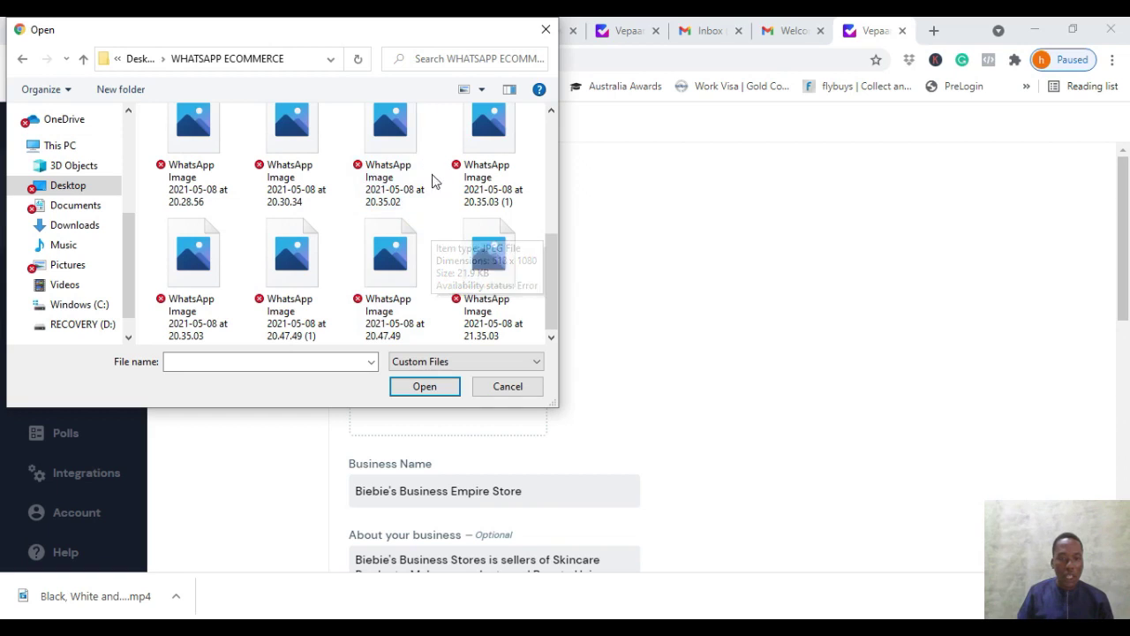
pyautogui.scroll(3, 287, 265)
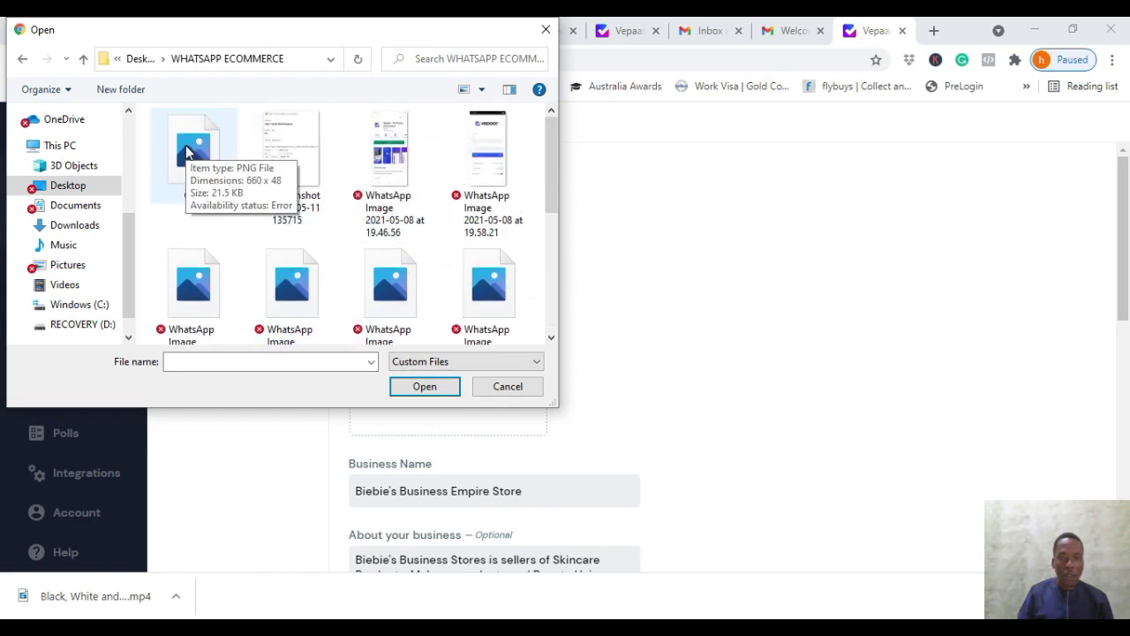
pyautogui.scroll(-1, 480, 232)
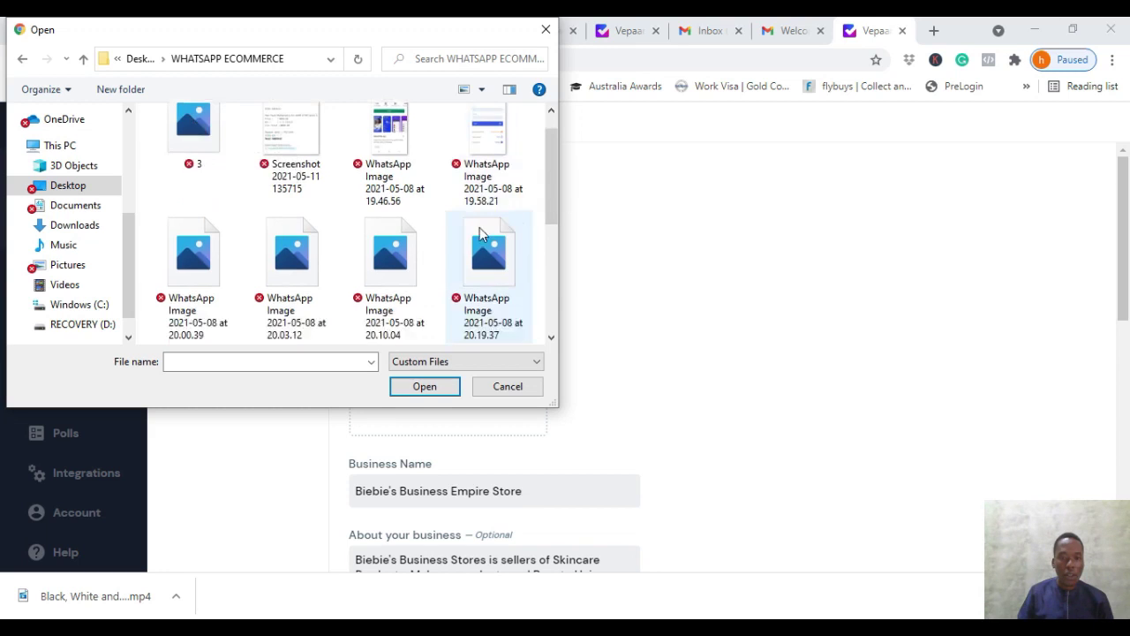
pyautogui.scroll(-3, 484, 230)
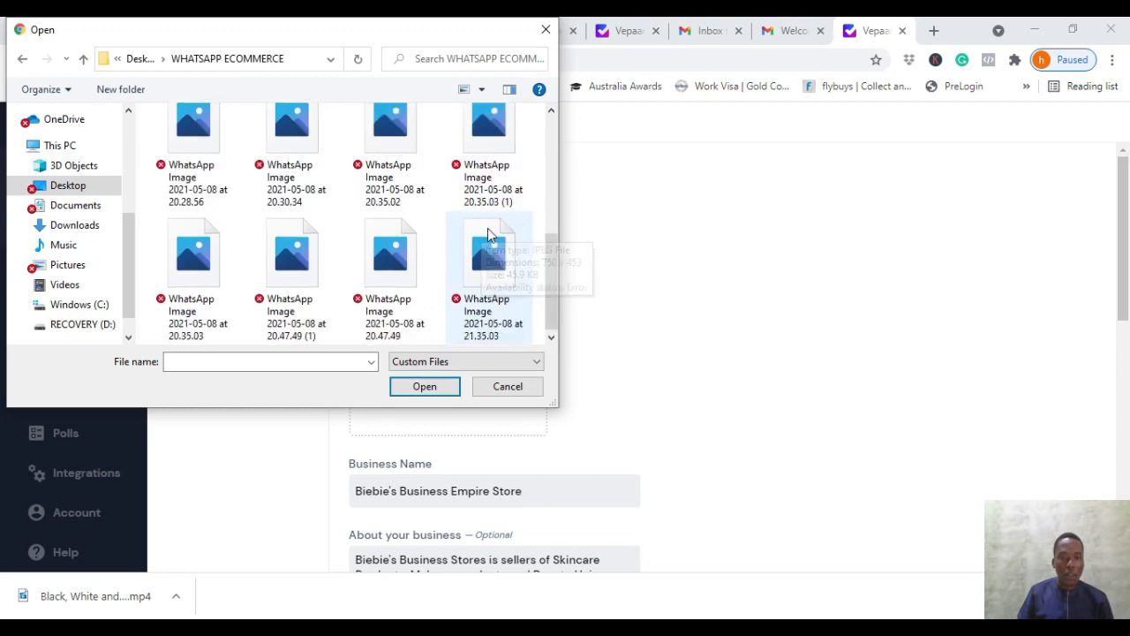
# Return to the Desktop and choose ESTORE 2 as the cover image.
pyautogui.click(23, 60)
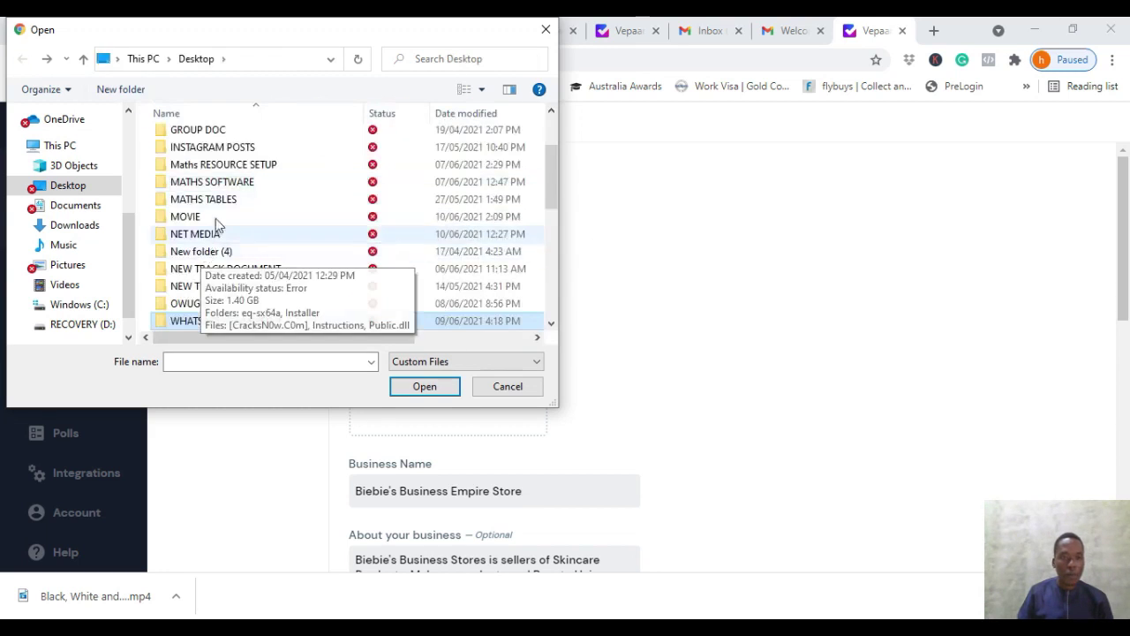
pyautogui.scroll(-1, 238, 198)
pyautogui.scroll(-3, 247, 199)
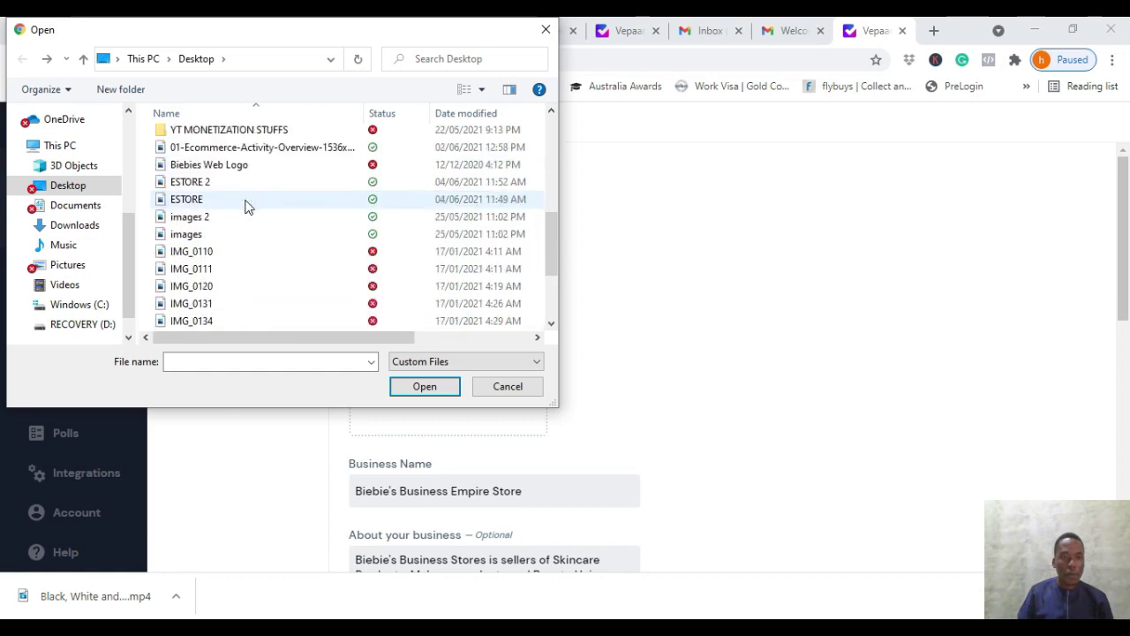
pyautogui.scroll(1, 235, 157)
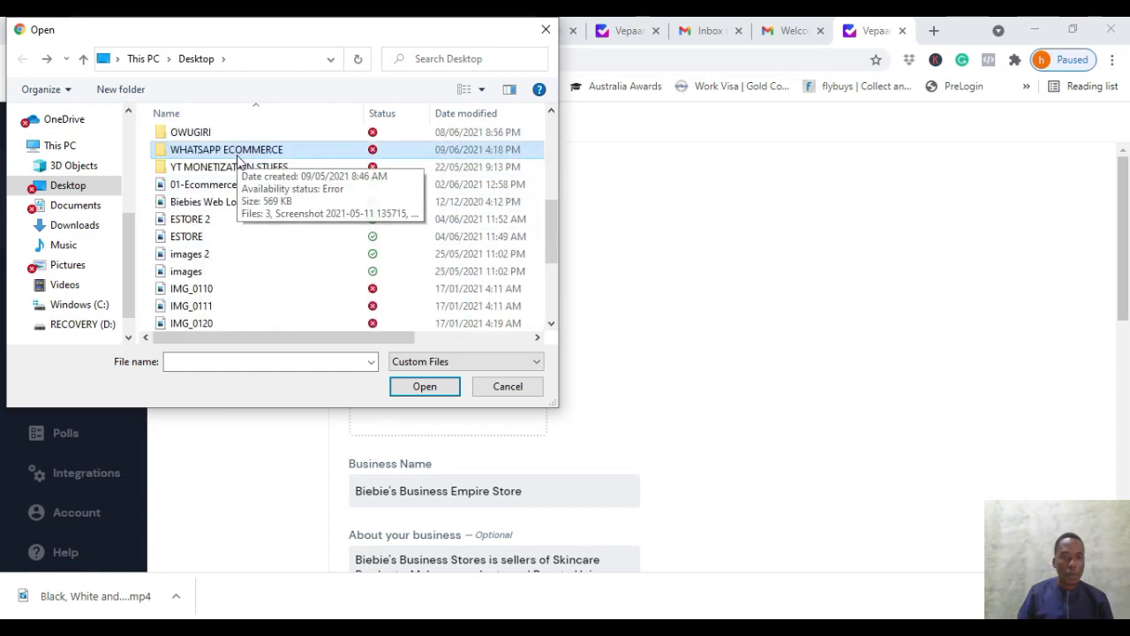
pyautogui.doubleClick(235, 152)
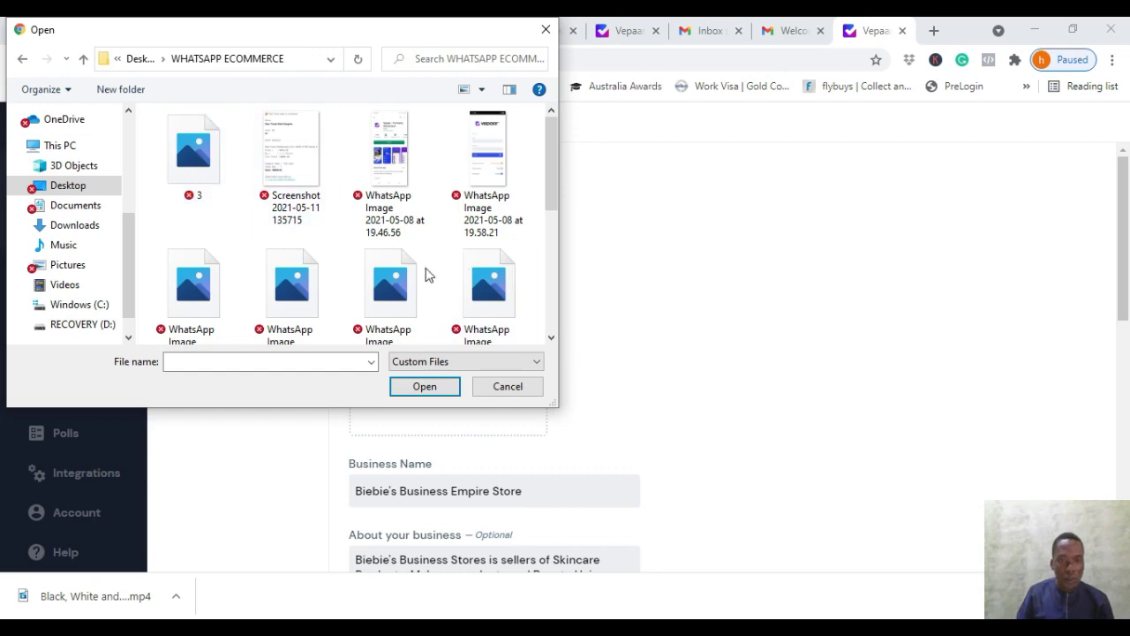
pyautogui.click(22, 58)
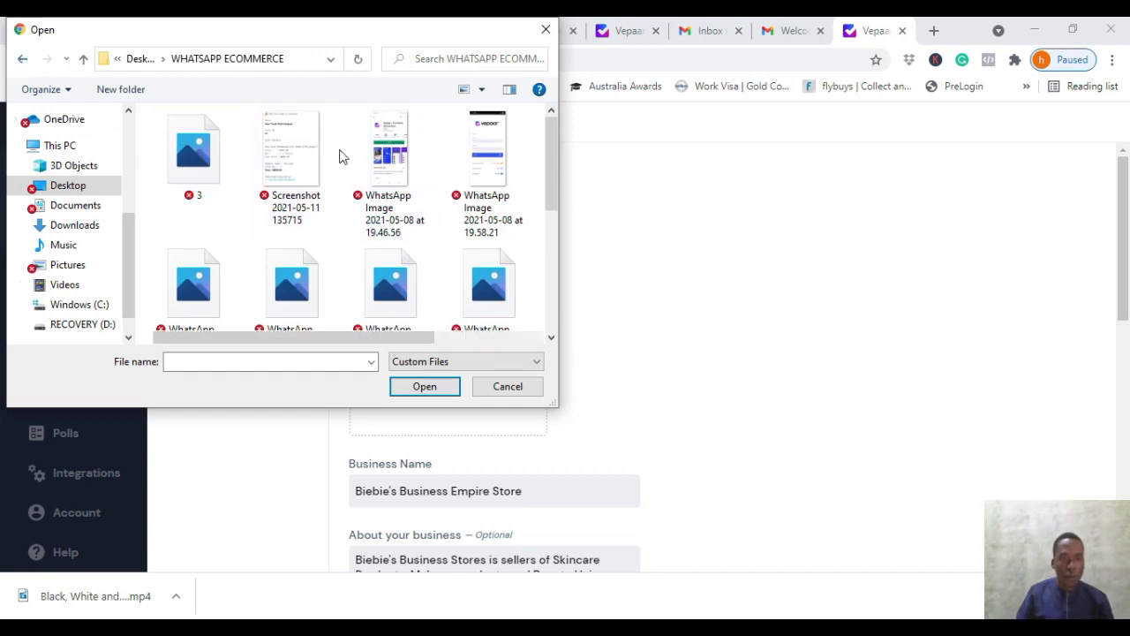
pyautogui.scroll(-2, 240, 246)
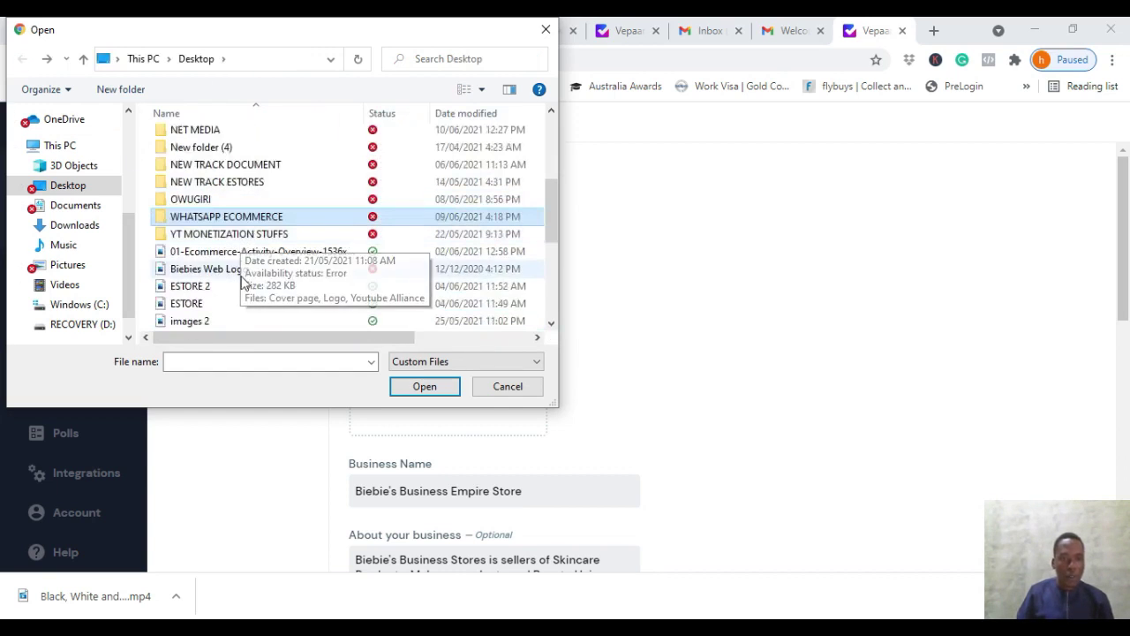
pyautogui.doubleClick(211, 288)
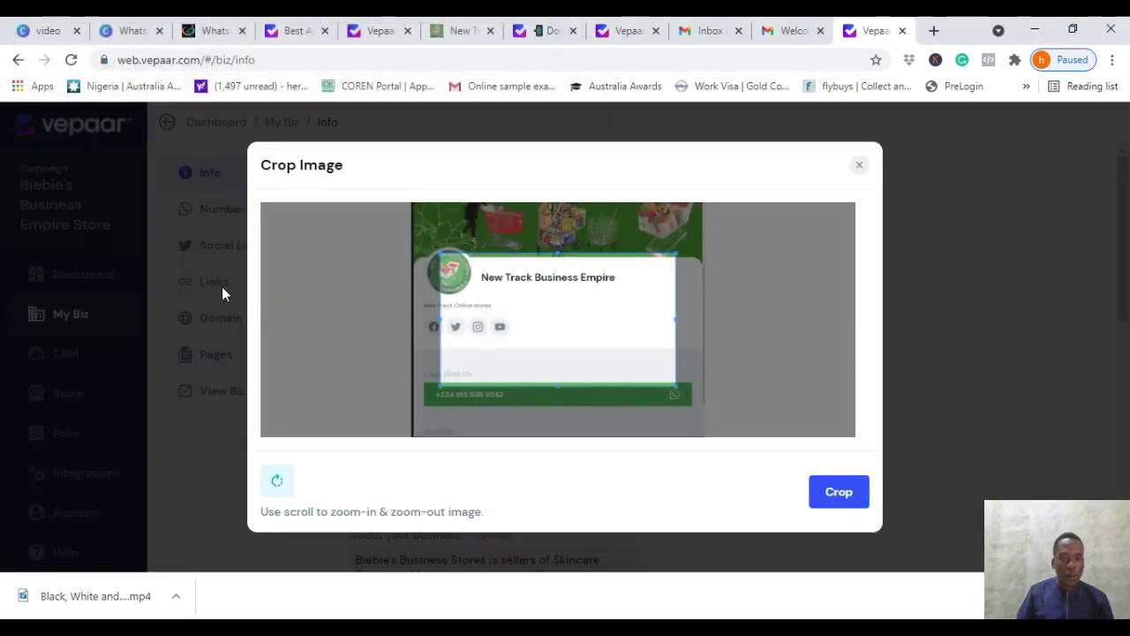
# Adjust the ESTORE 2 crop box, then cancel the crop and minimize Chrome.
pyautogui.moveTo(588, 297); pyautogui.dragTo(587, 281)
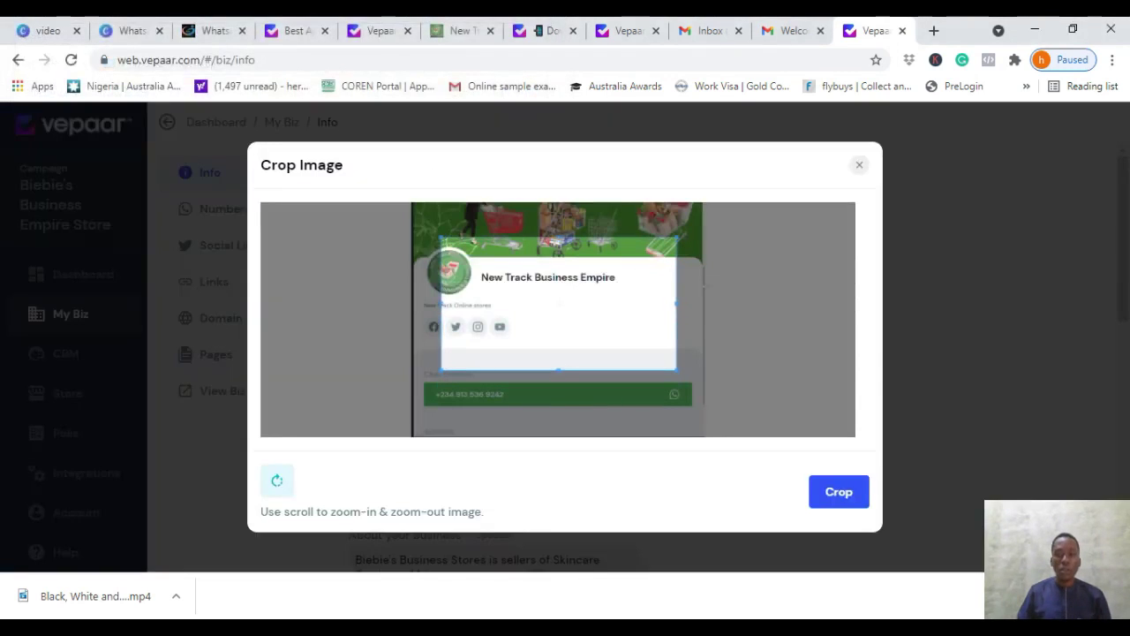
pyautogui.moveTo(674, 307); pyautogui.dragTo(707, 303)
pyautogui.moveTo(439, 303)
pyautogui.mouseDown()
pyautogui.moveTo(381, 288)
pyautogui.moveTo(392, 278)
pyautogui.moveTo(454, 294)
pyautogui.mouseUp()
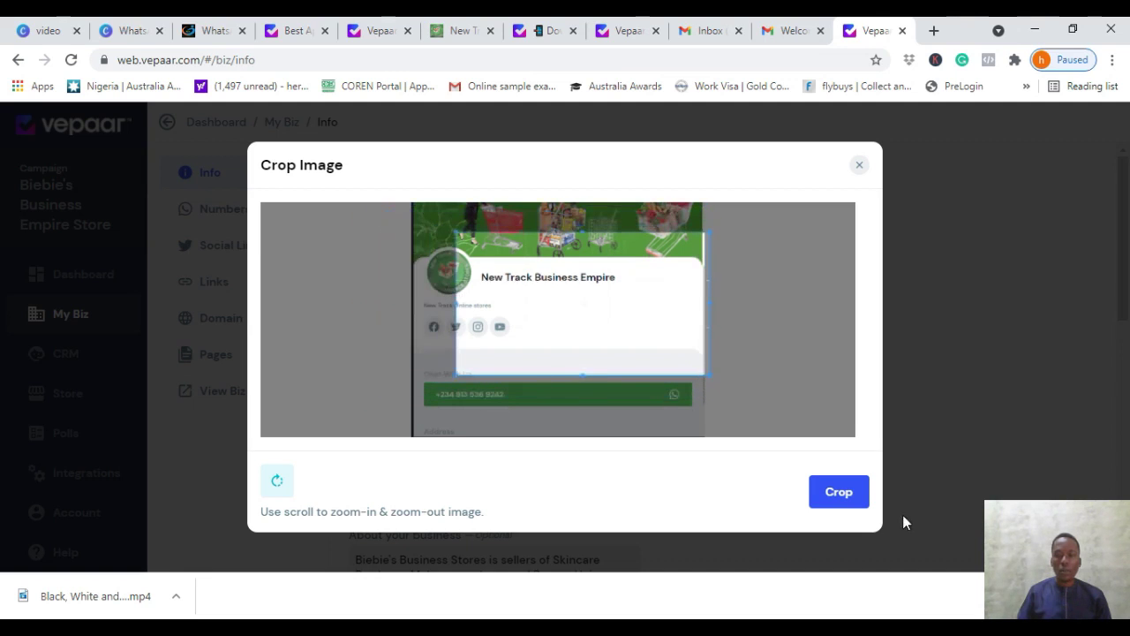
pyautogui.click(859, 165)
pyautogui.click(1036, 30)
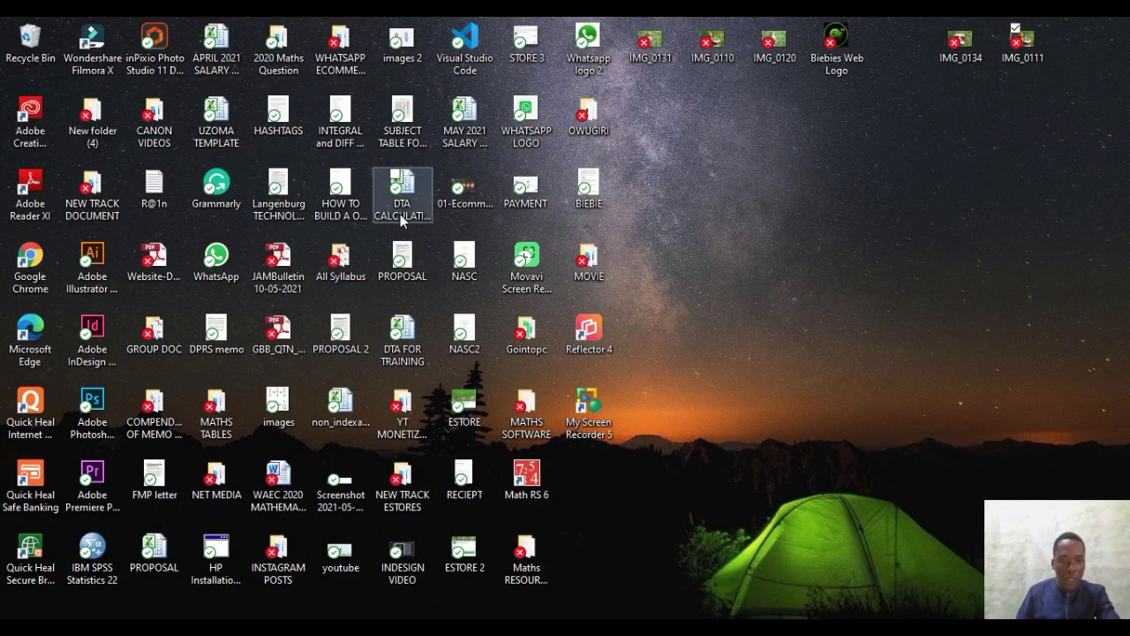
# Open the NEW TRACK ESTORES desktop folder to review its five images, close it, and return to Chrome.
pyautogui.click(406, 497)
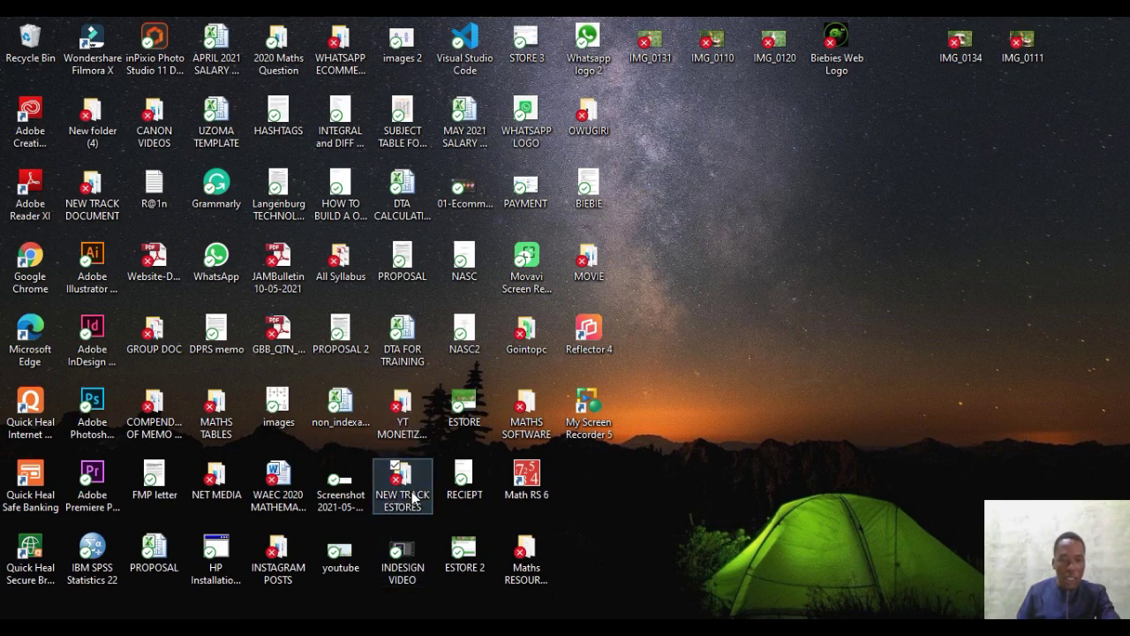
pyautogui.doubleClick(412, 499)
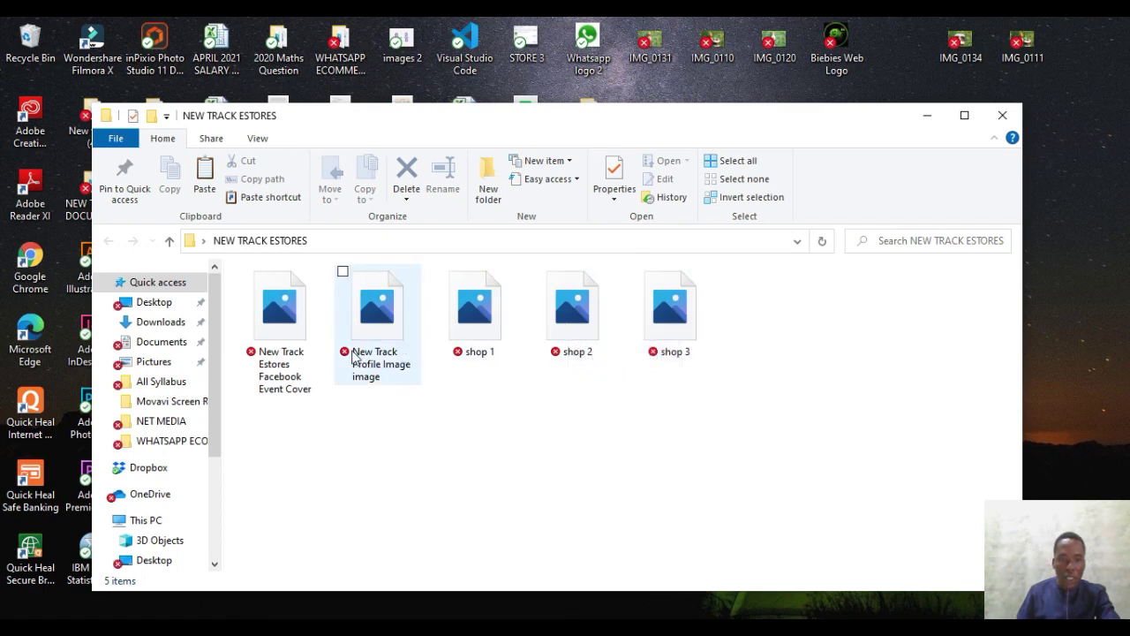
pyautogui.click(1004, 116)
pyautogui.hotkey('alt', 'Tab')
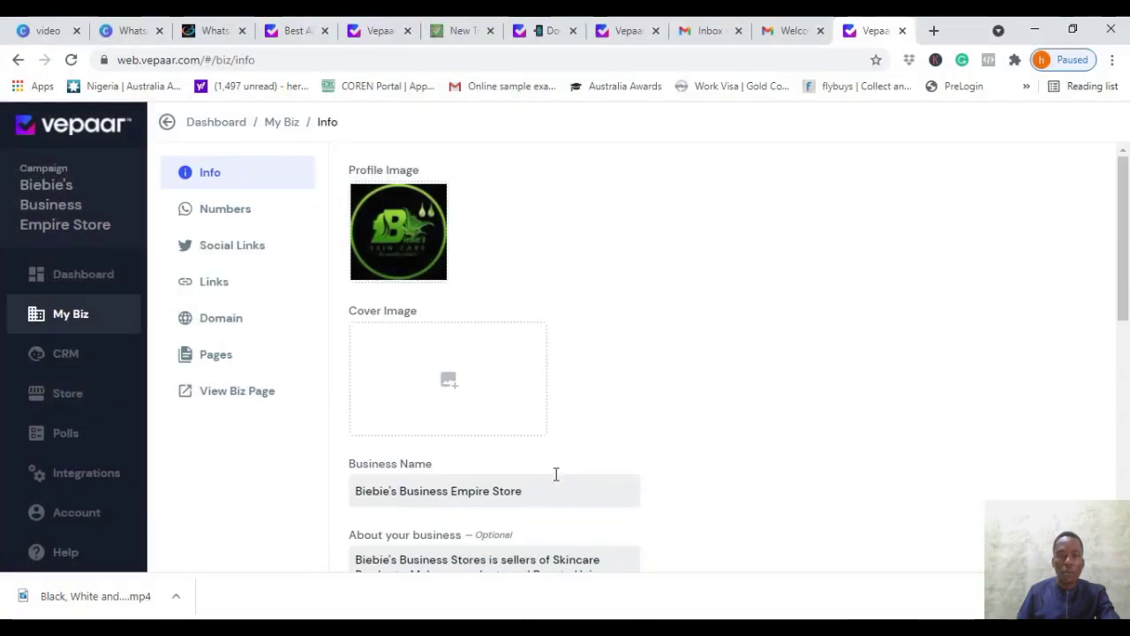
# Upload the New Track Estores Facebook Event Cover picture from the NEW TRACK ESTORES folder as the cover image.
pyautogui.click(448, 381)
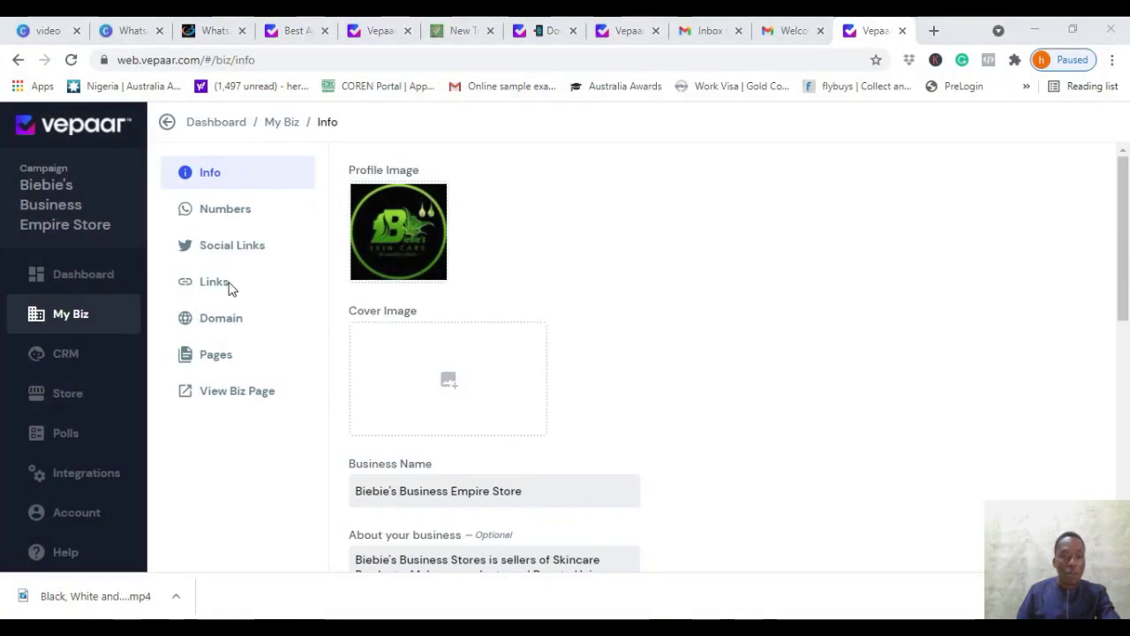
pyautogui.click(76, 182)
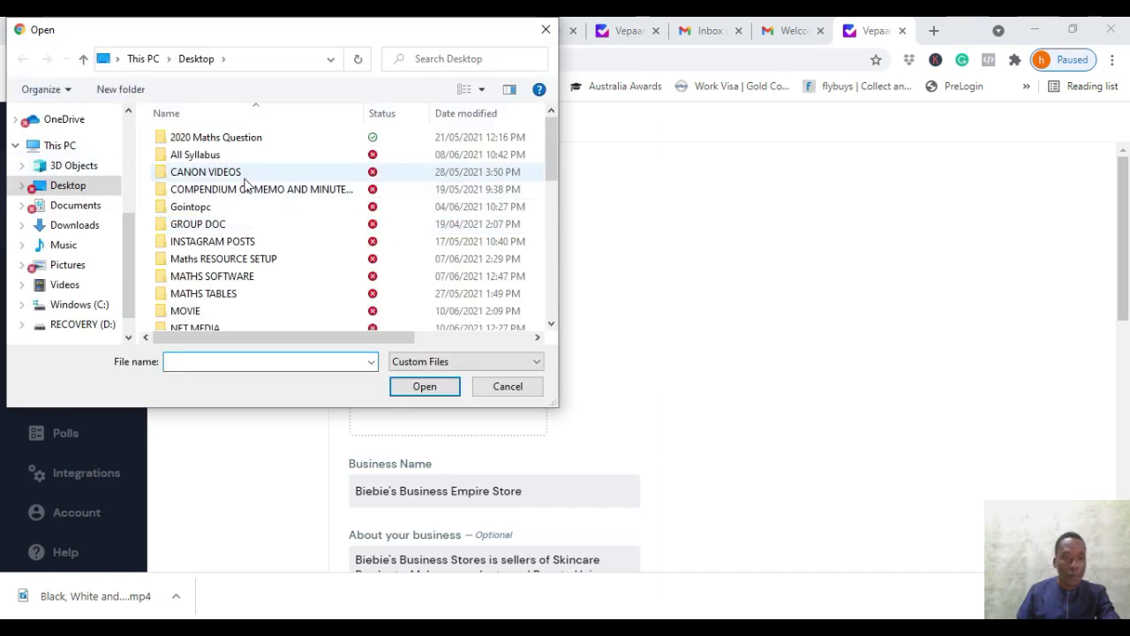
pyautogui.scroll(-1, 249, 186)
pyautogui.scroll(-2, 249, 168)
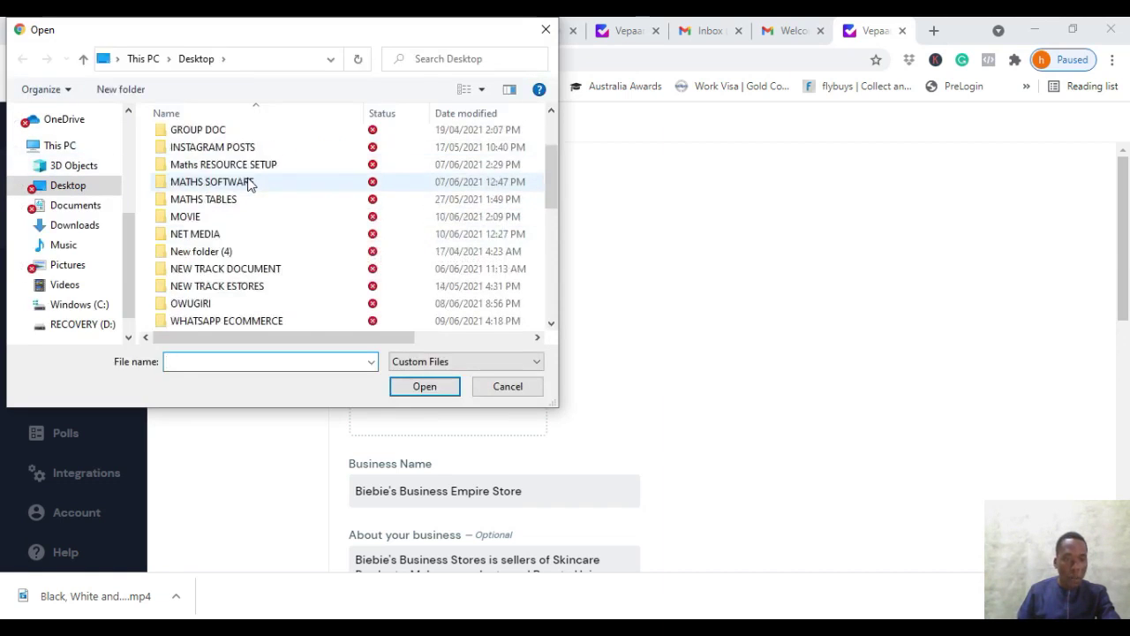
pyautogui.doubleClick(253, 235)
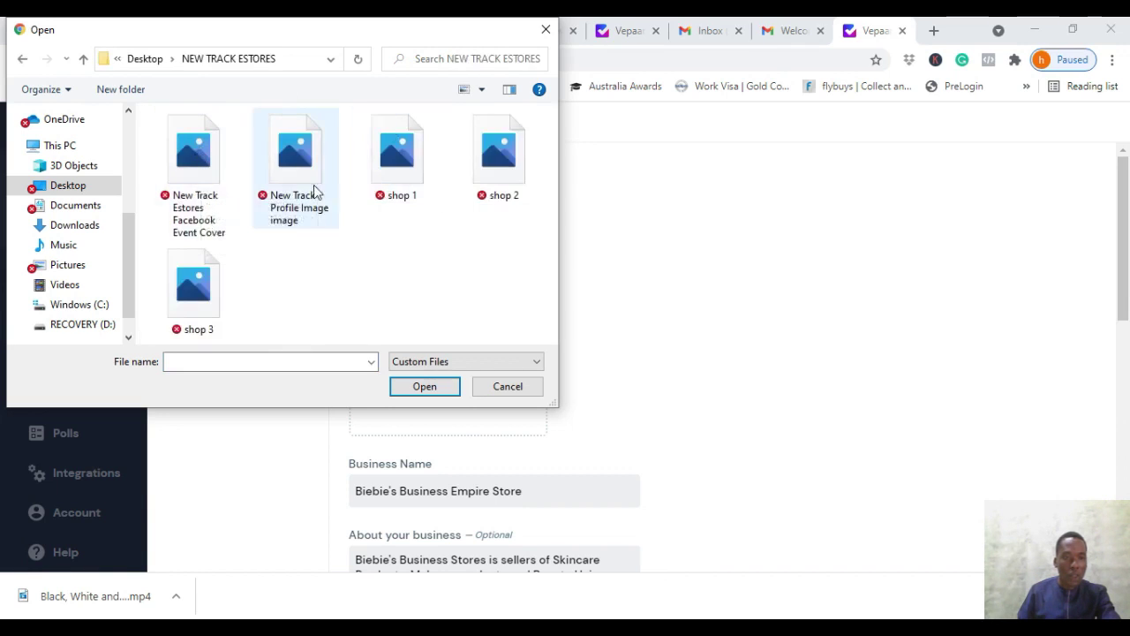
pyautogui.doubleClick(203, 191)
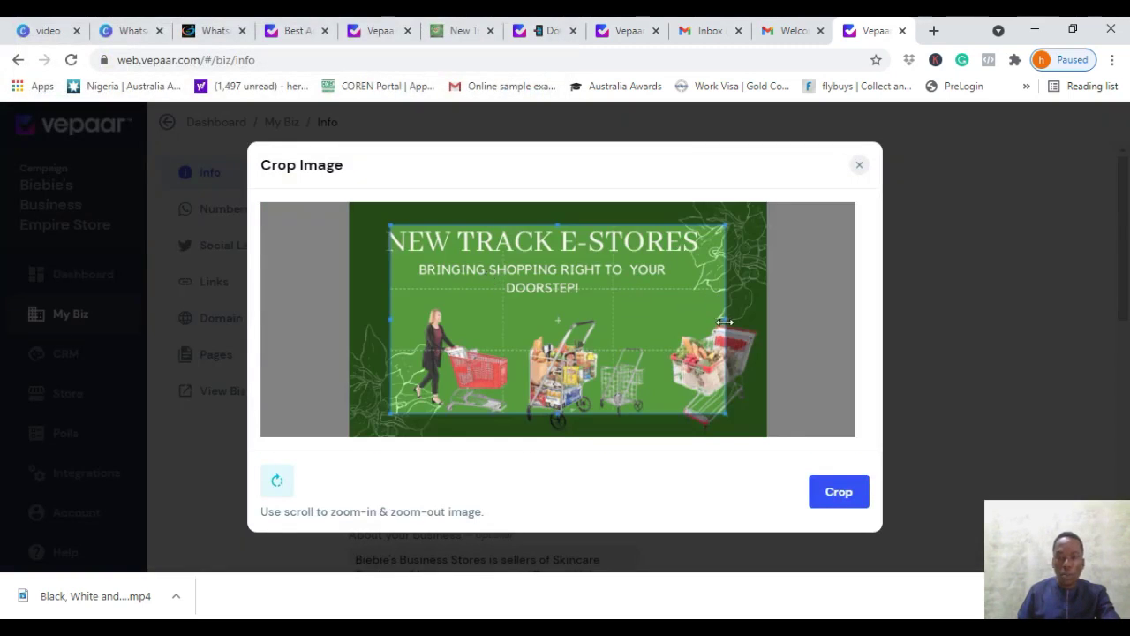
# Stretch the crop box over nearly the whole New Track E-Stores banner and apply it as the cover image.
pyautogui.moveTo(725, 322); pyautogui.dragTo(774, 318)
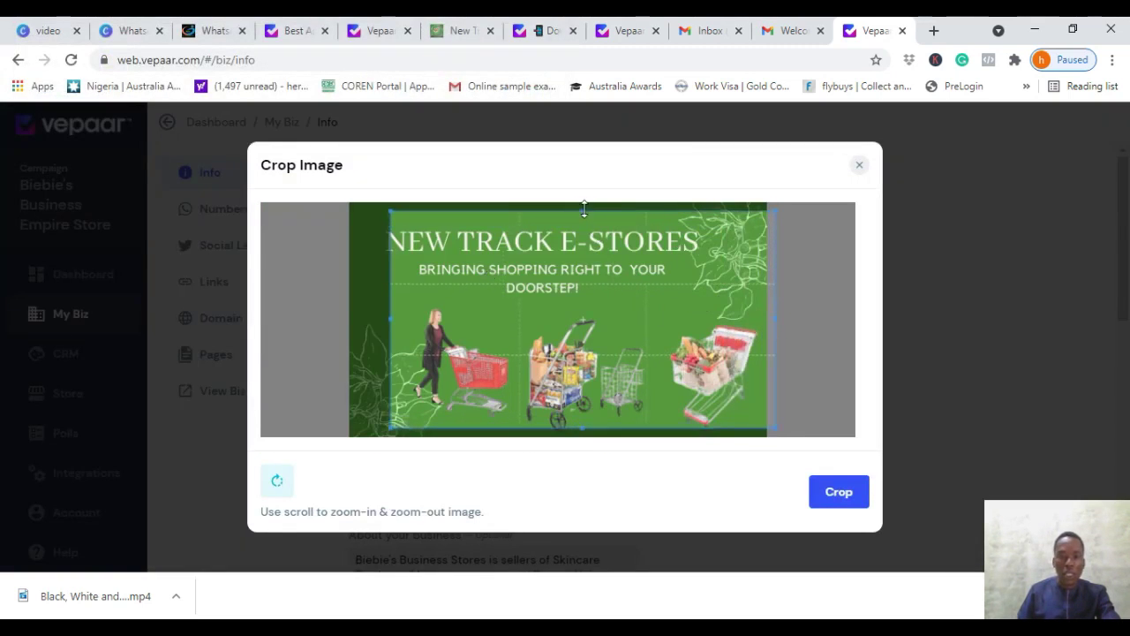
pyautogui.moveTo(584, 208); pyautogui.dragTo(583, 202)
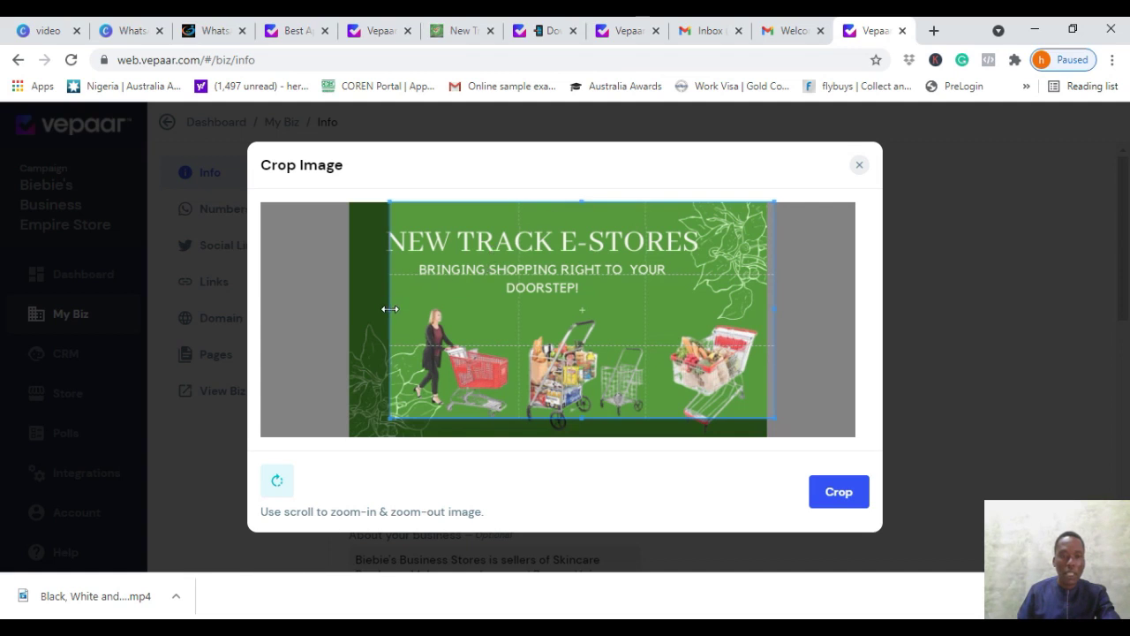
pyautogui.moveTo(353, 313); pyautogui.dragTo(391, 312)
pyautogui.moveTo(518, 326); pyautogui.dragTo(522, 328)
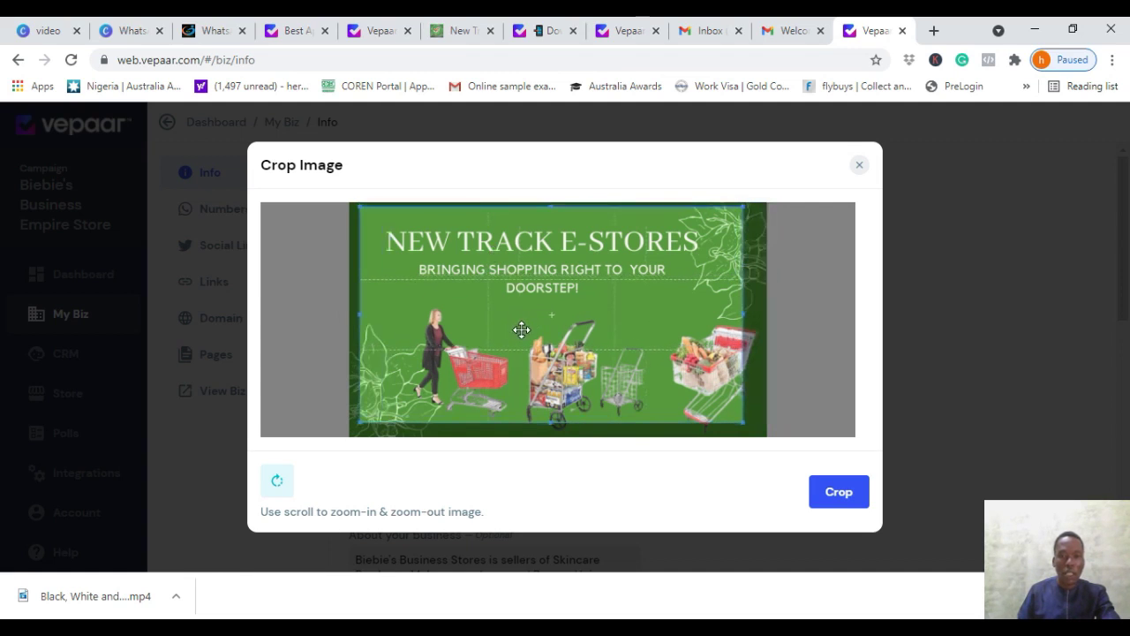
pyautogui.moveTo(740, 315)
pyautogui.mouseDown()
pyautogui.moveTo(777, 312)
pyautogui.moveTo(747, 320)
pyautogui.mouseUp()
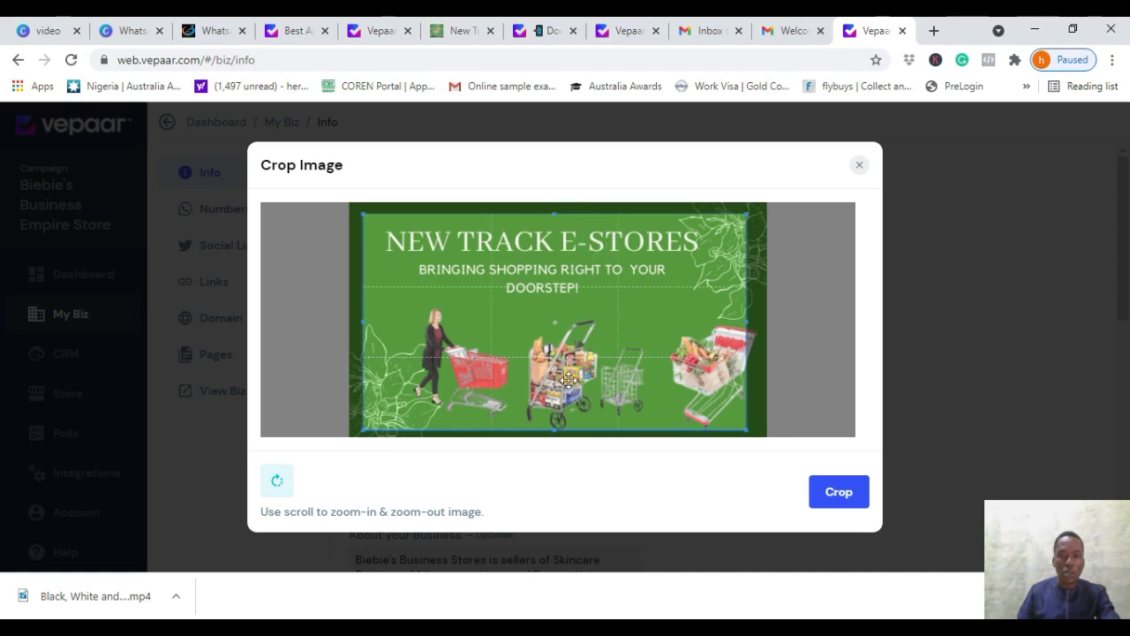
pyautogui.moveTo(556, 216); pyautogui.dragTo(556, 202)
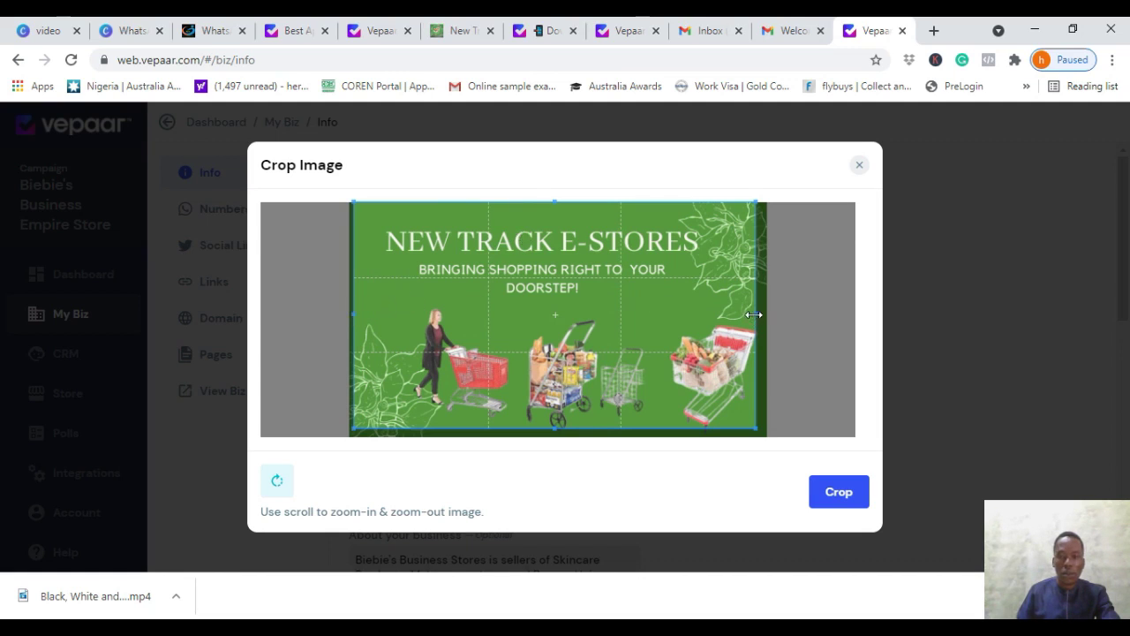
pyautogui.moveTo(553, 429); pyautogui.dragTo(553, 437)
pyautogui.moveTo(762, 321); pyautogui.dragTo(780, 318)
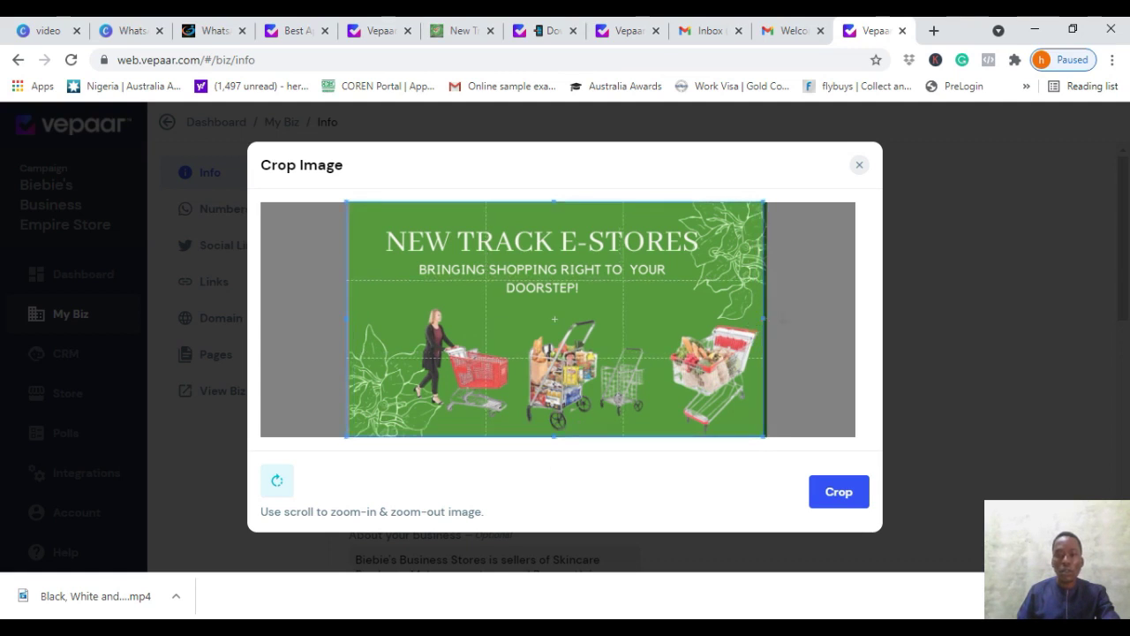
pyautogui.moveTo(540, 308); pyautogui.dragTo(547, 311)
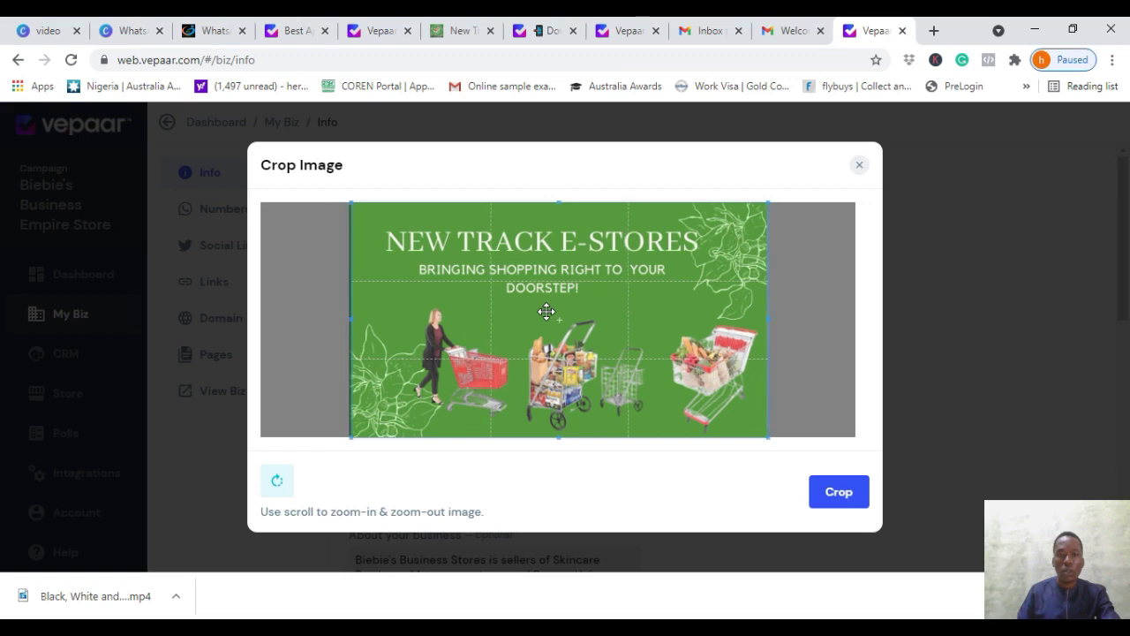
pyautogui.click(842, 492)
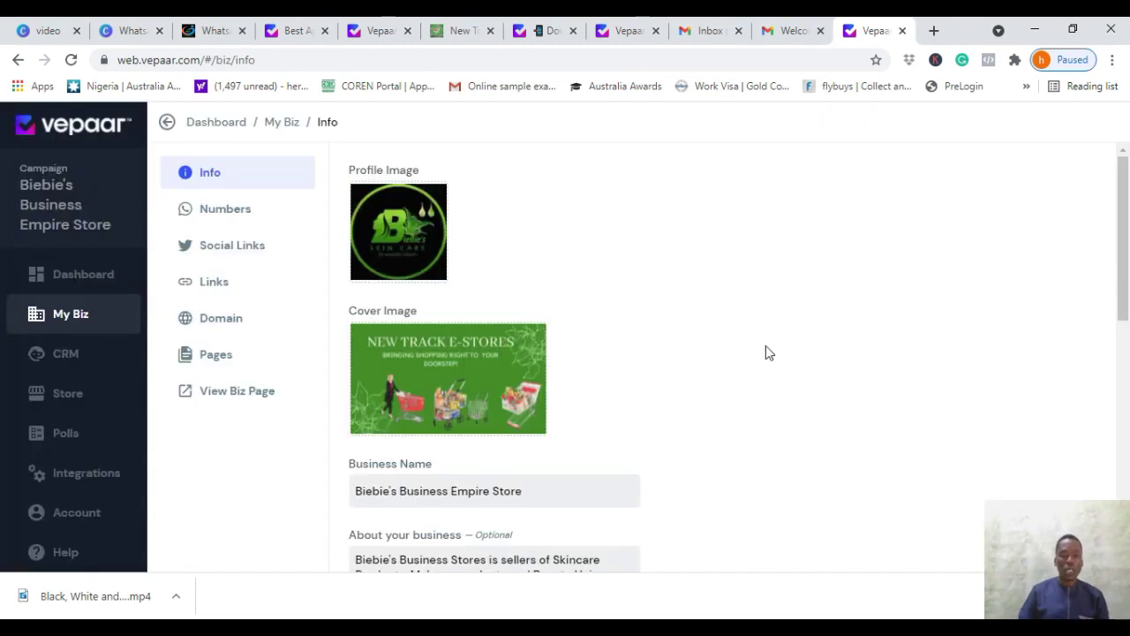
# Fill the business Address field with the saved Lifecamp Abuja address.
pyautogui.scroll(-2, 765, 354)
pyautogui.scroll(-3, 766, 358)
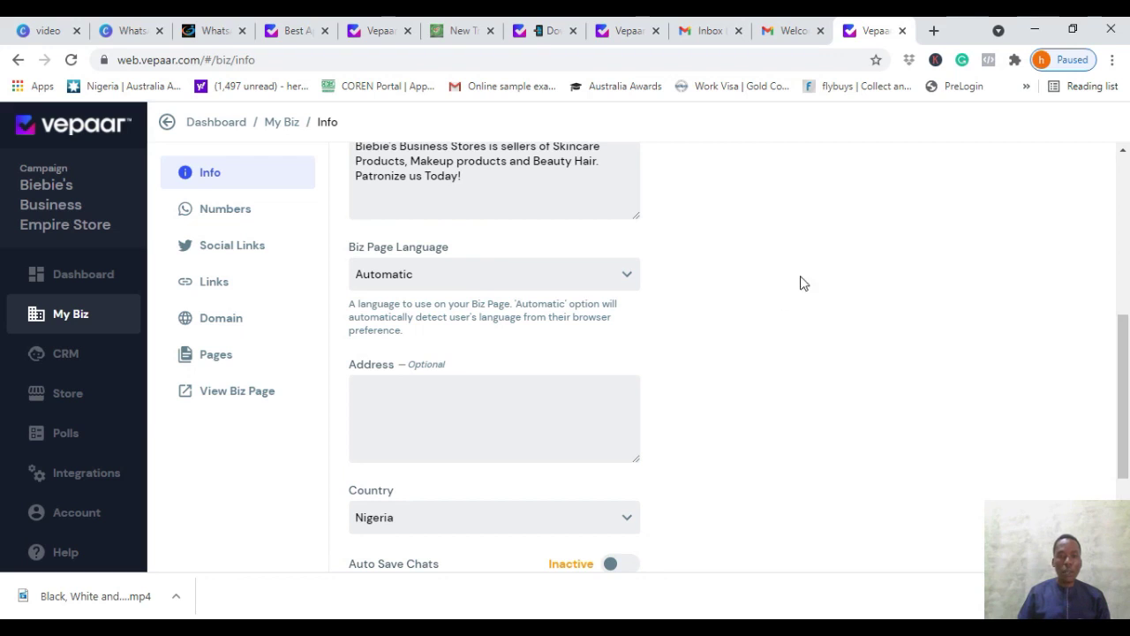
pyautogui.scroll(-2, 767, 346)
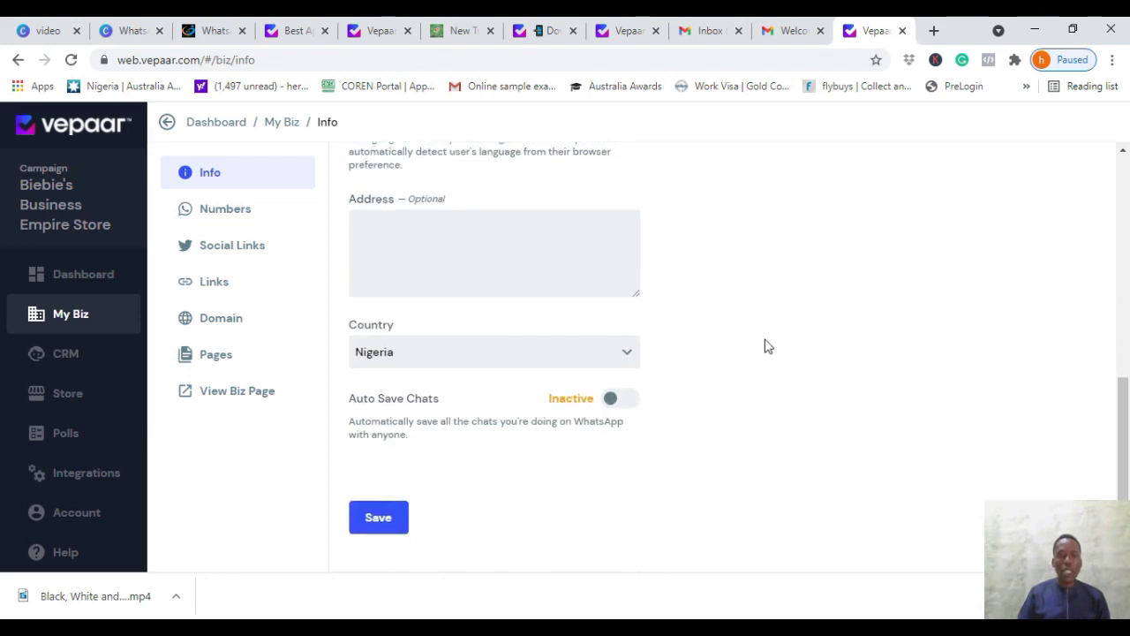
pyautogui.click(392, 224)
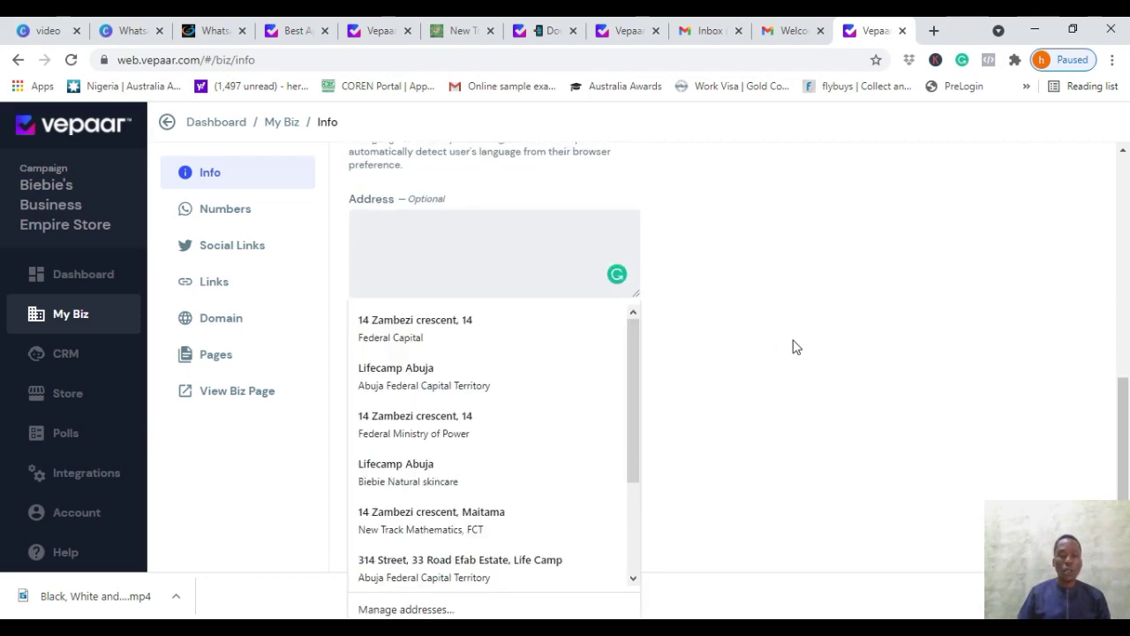
pyautogui.scroll(-1, 799, 335)
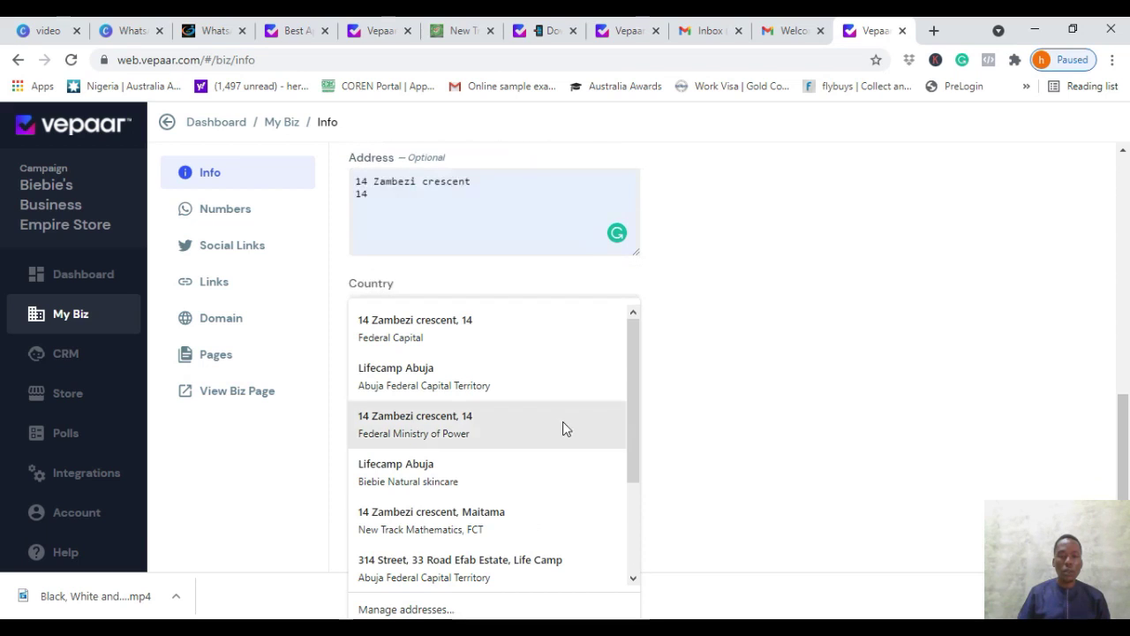
pyautogui.scroll(-2, 563, 428)
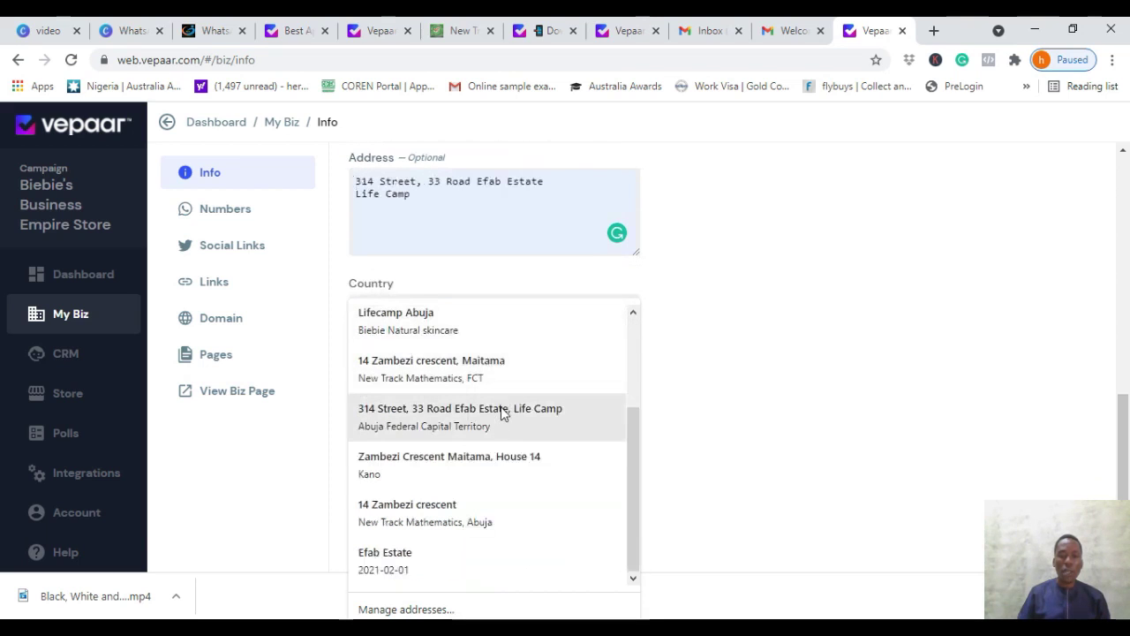
pyautogui.scroll(3, 512, 486)
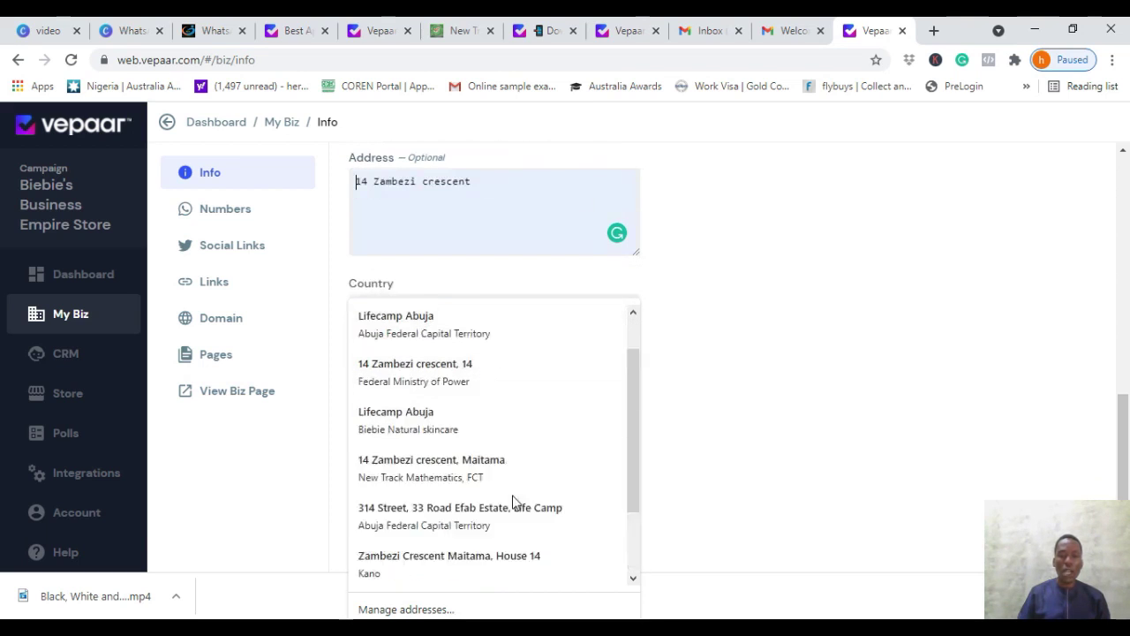
pyautogui.scroll(-3, 510, 495)
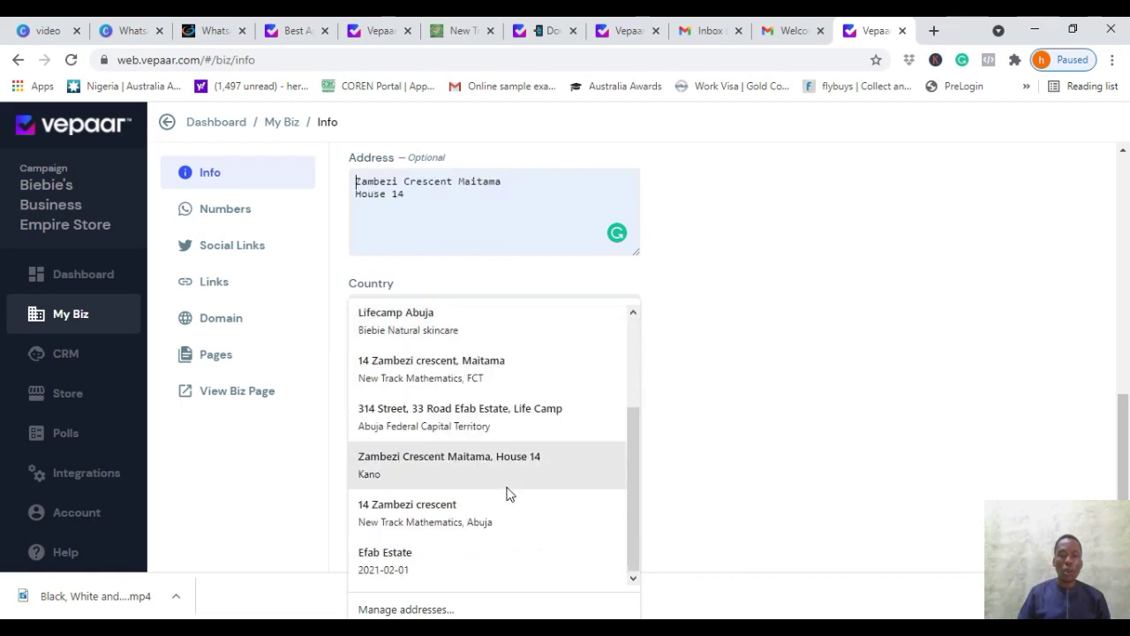
pyautogui.scroll(2, 508, 493)
pyautogui.scroll(-2, 508, 491)
pyautogui.scroll(3, 505, 484)
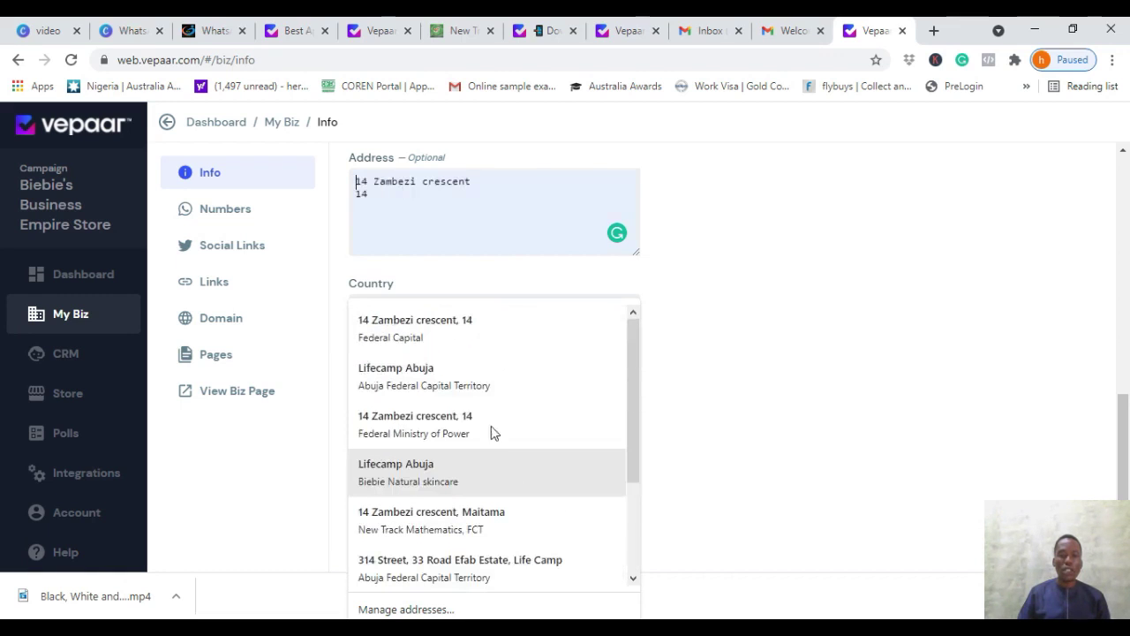
pyautogui.click(411, 375)
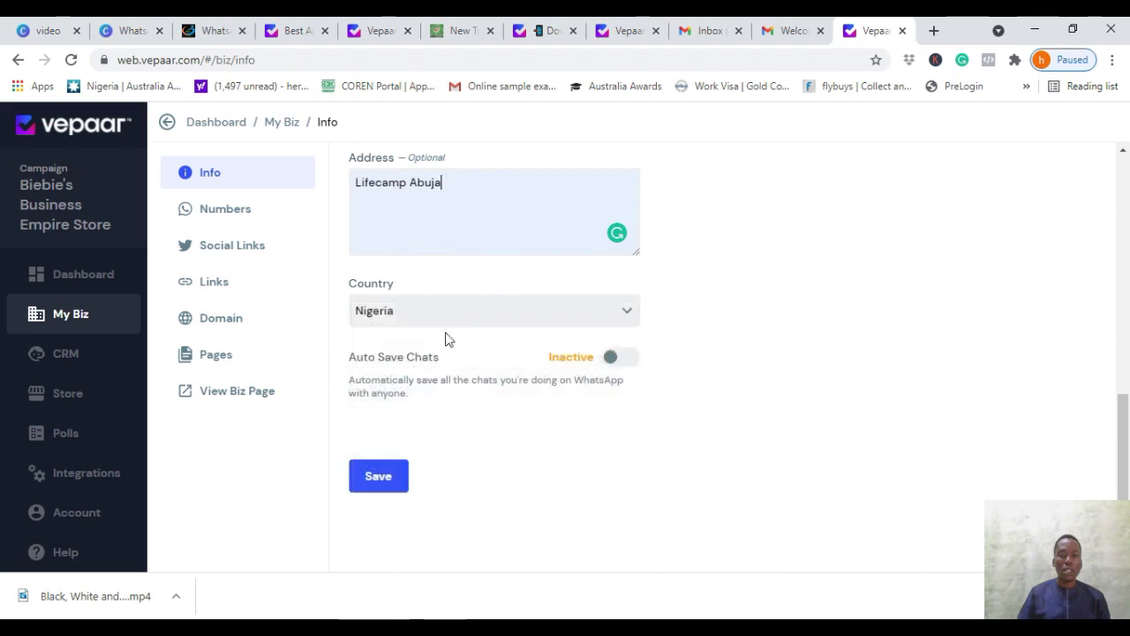
# Save the updated business info.
pyautogui.click(379, 475)
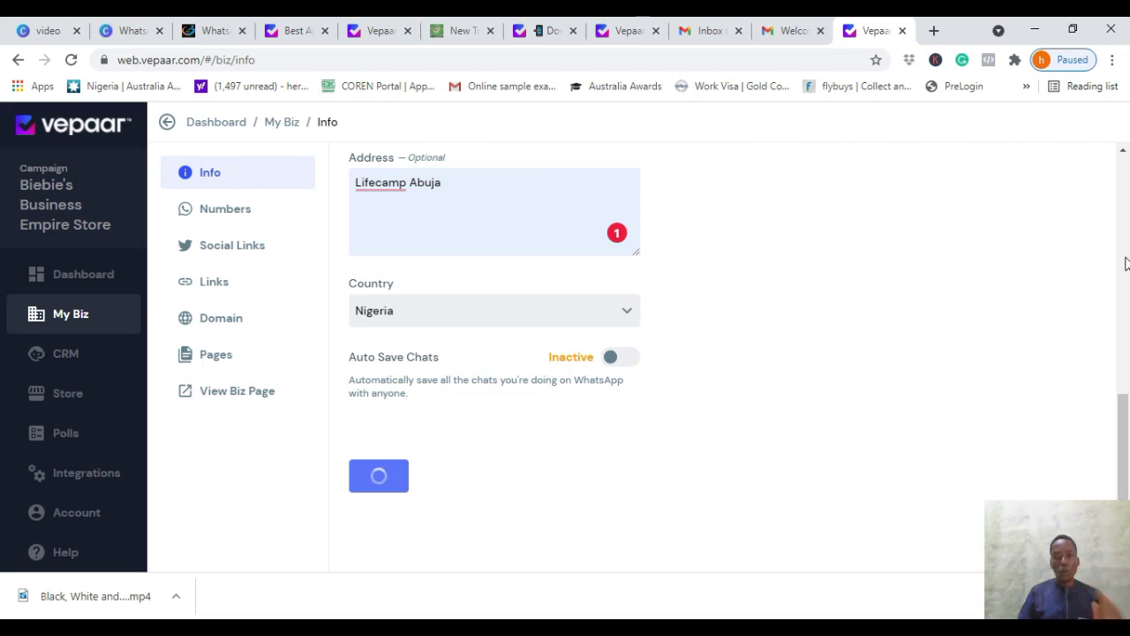
pyautogui.scroll(2, 1123, 216)
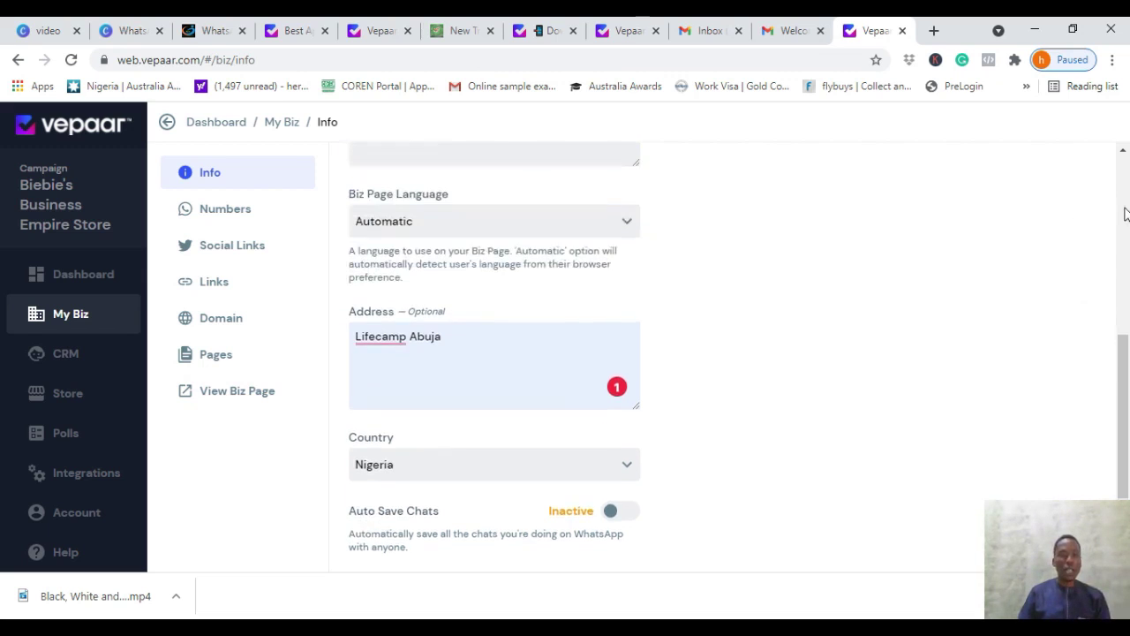
pyautogui.scroll(2, 967, 216)
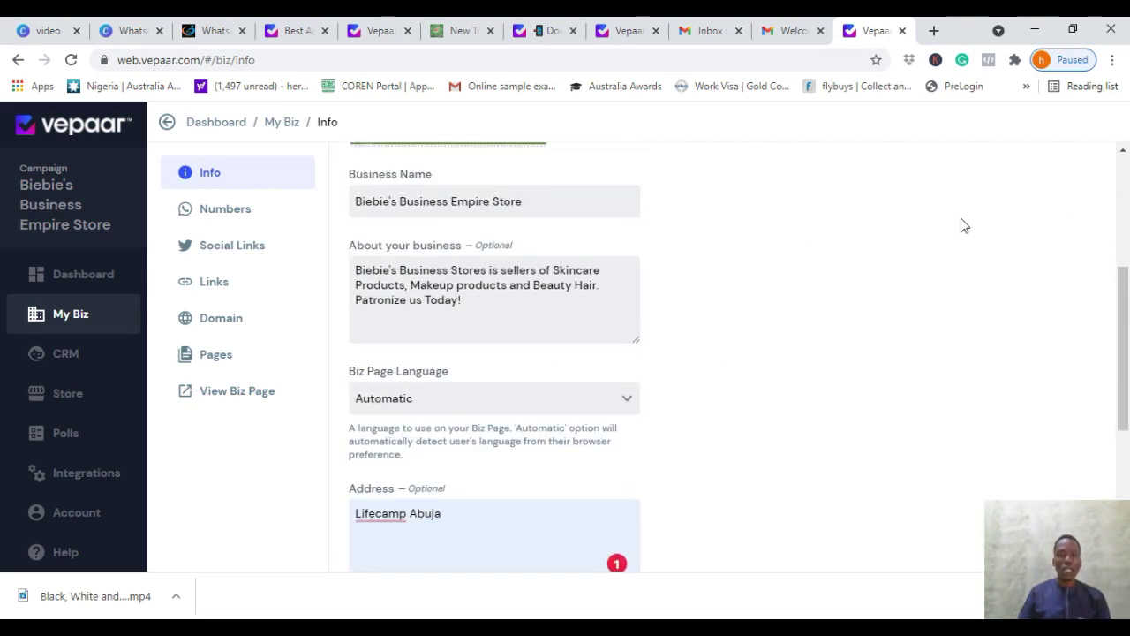
pyautogui.scroll(3, 929, 258)
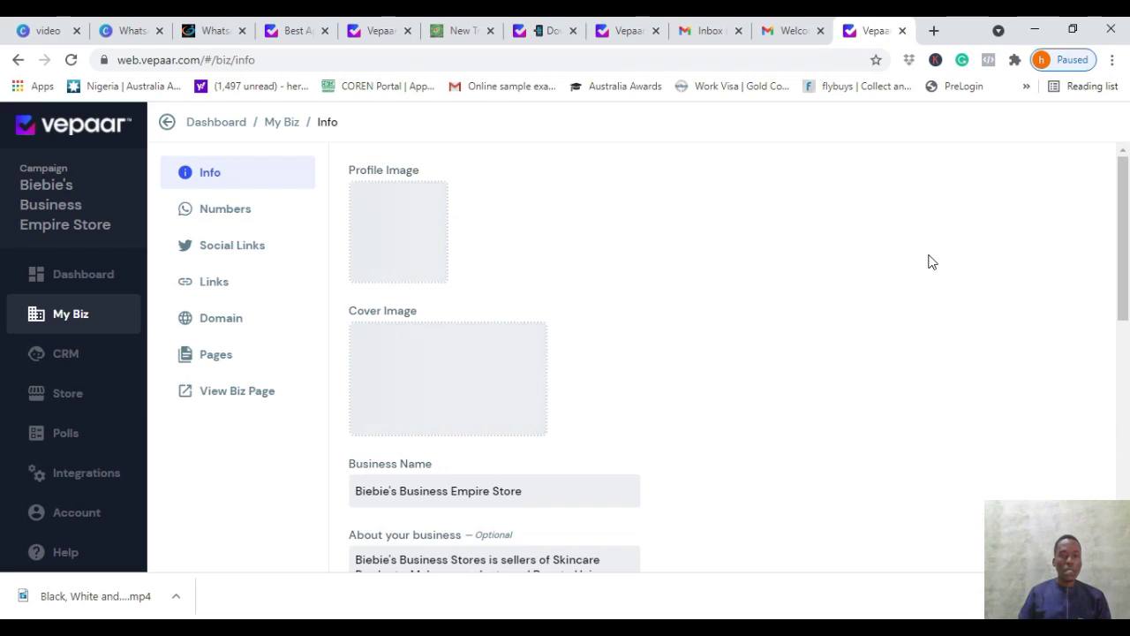
# Add an active Nigerian (+234) WhatsApp number for the business, then go to the Links list.
pyautogui.click(233, 218)
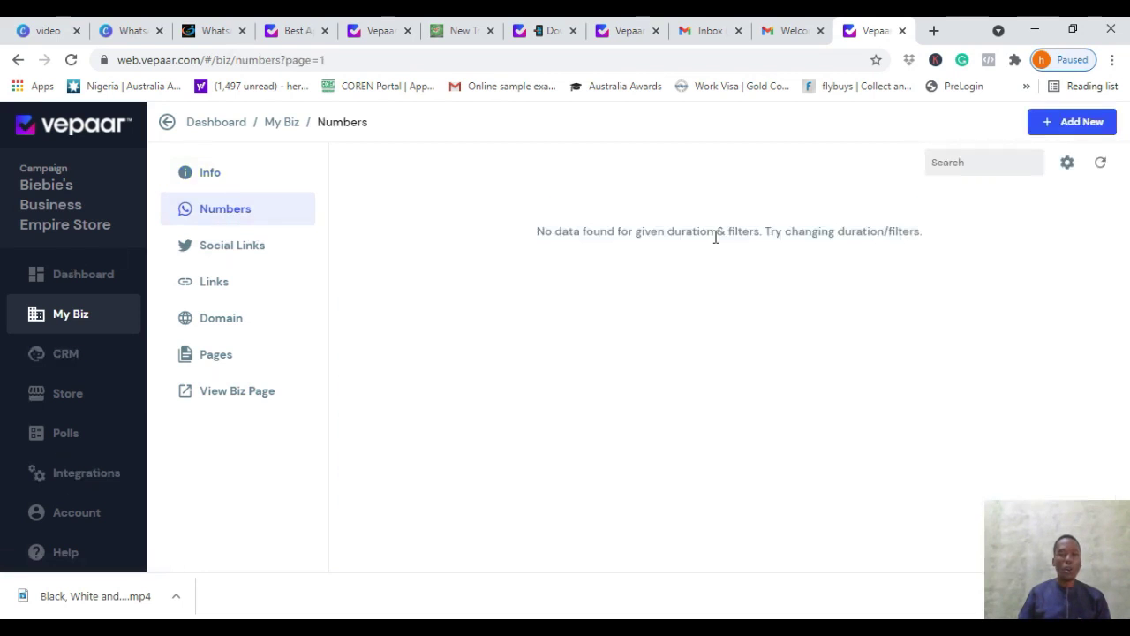
pyautogui.click(1084, 126)
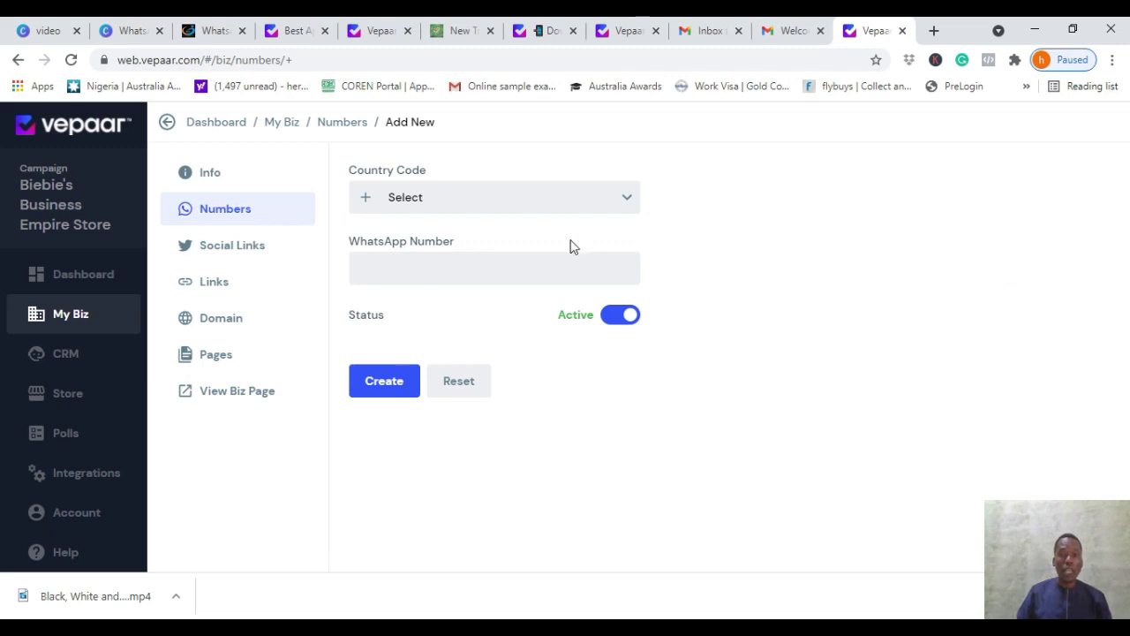
pyautogui.click(629, 199)
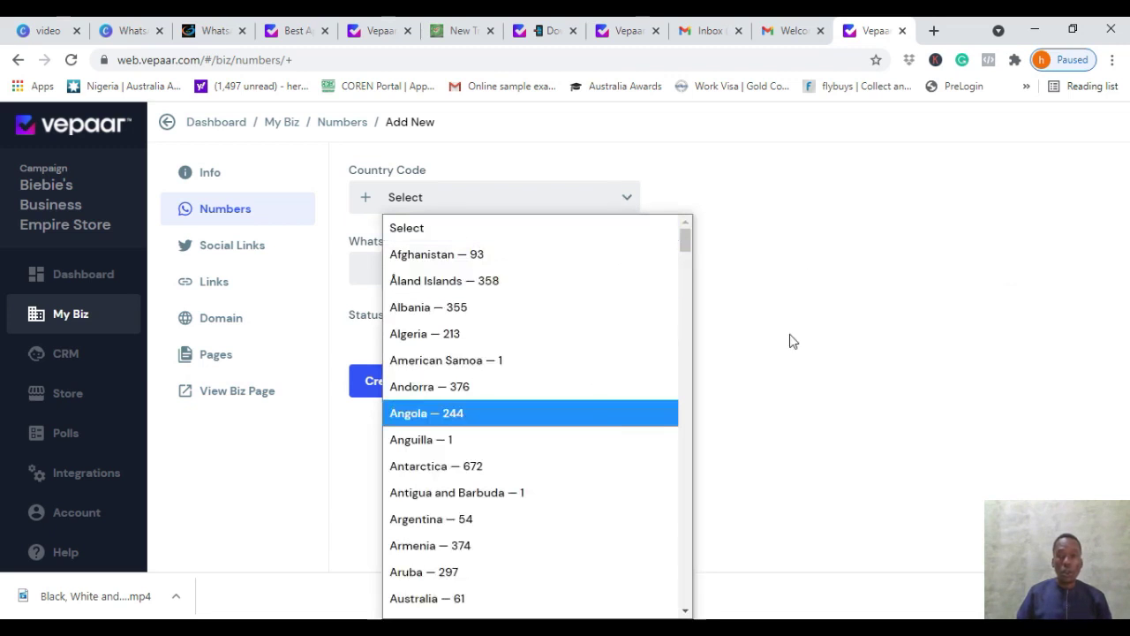
pyautogui.moveTo(686, 239); pyautogui.dragTo(663, 467)
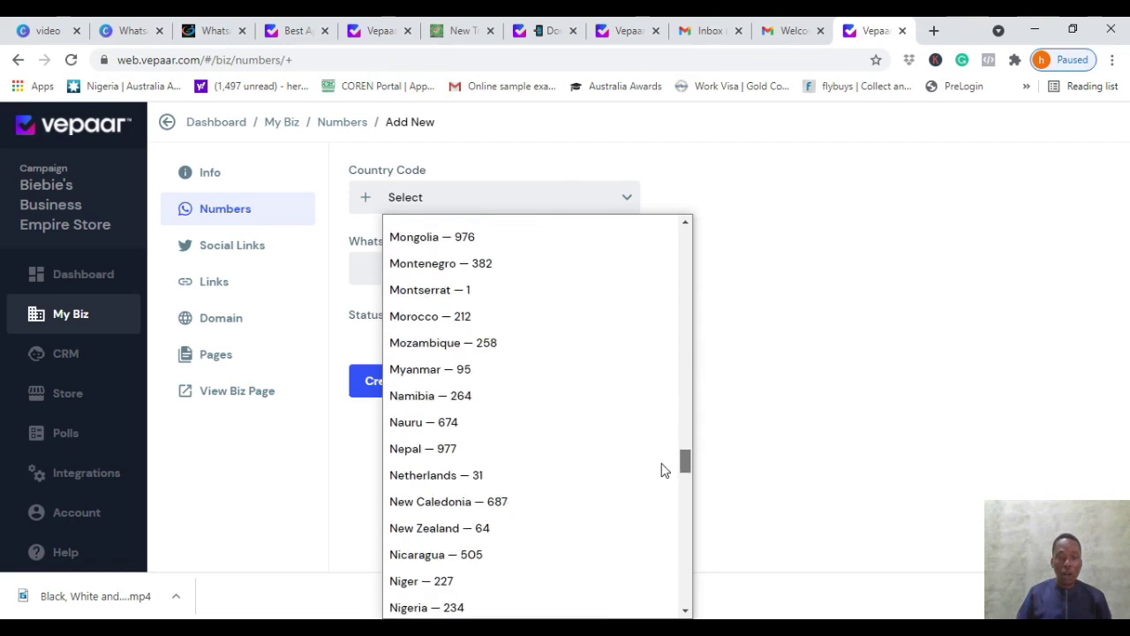
pyautogui.click(432, 606)
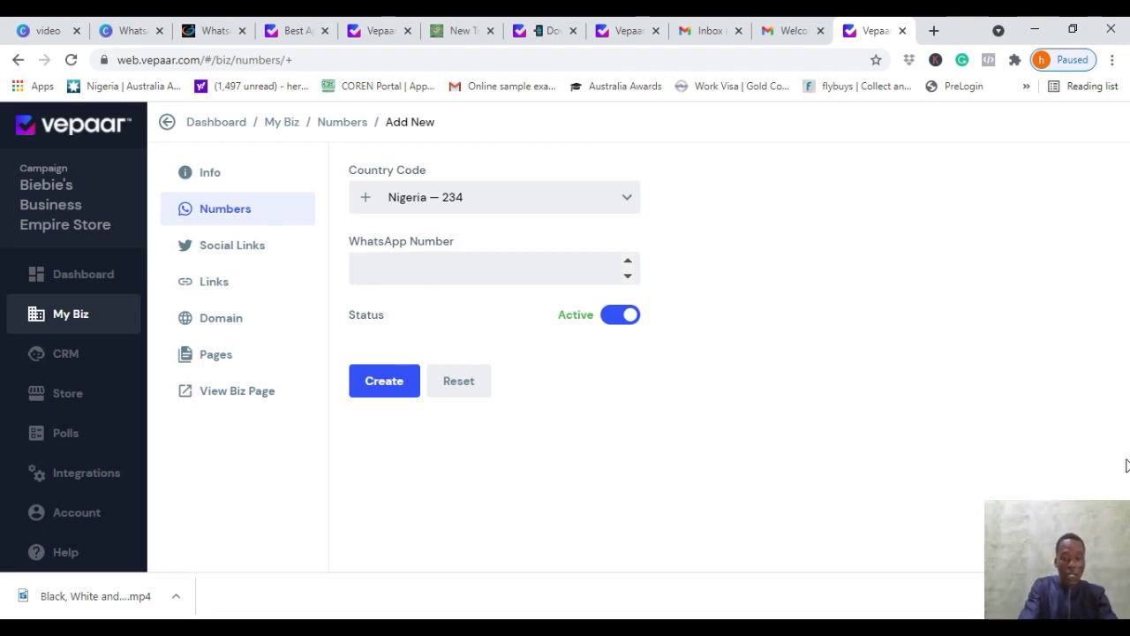
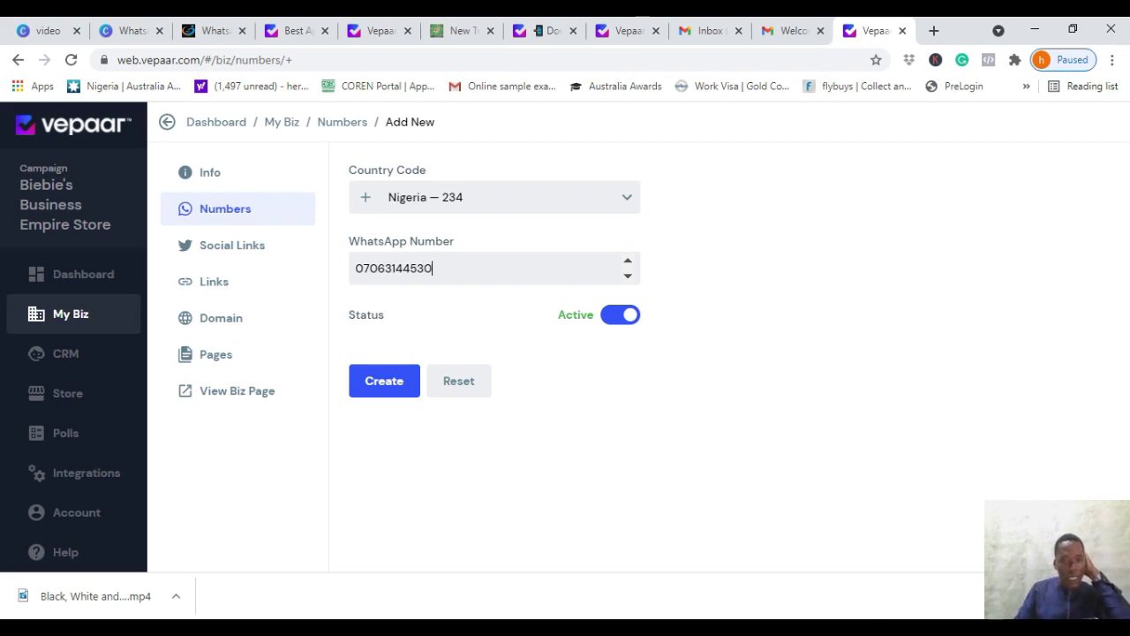
pyautogui.click(384, 390)
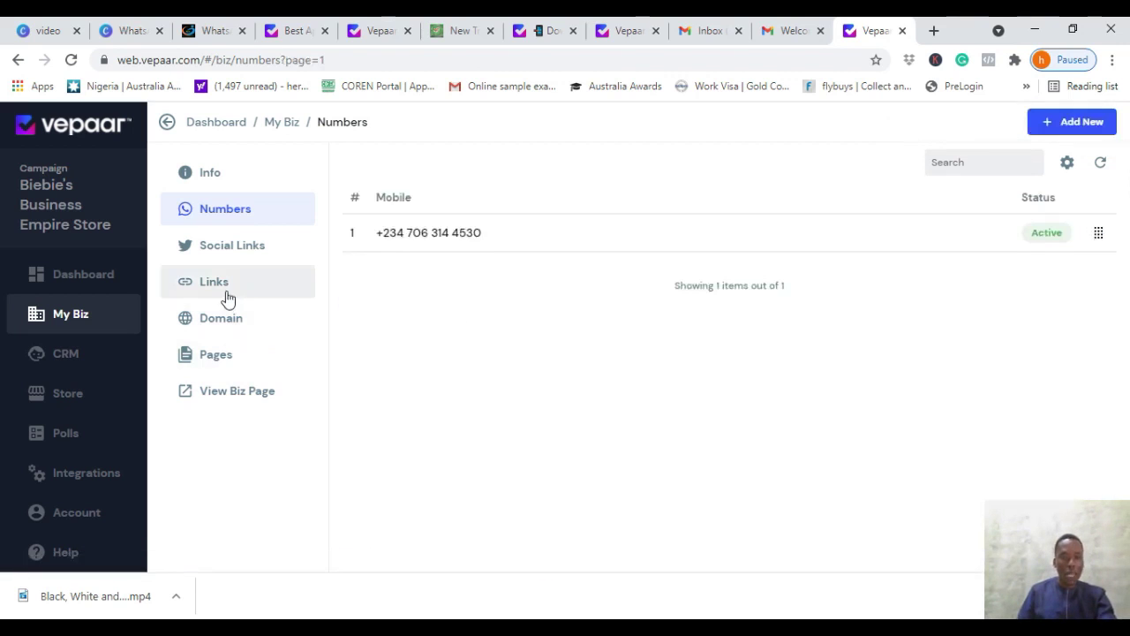
pyautogui.click(222, 292)
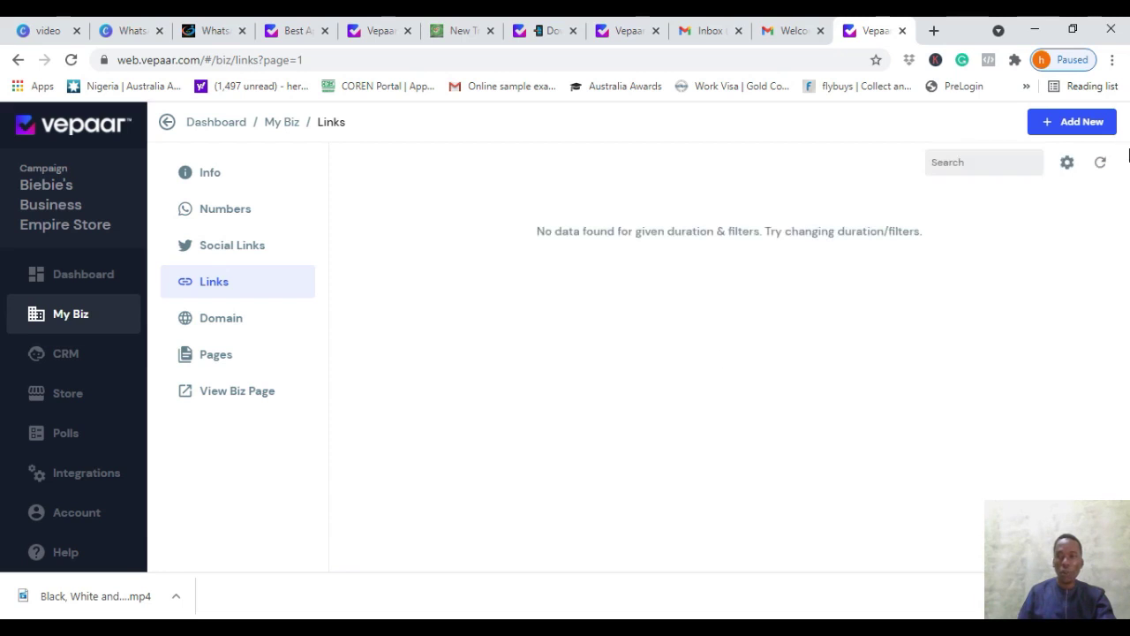
# Add a new link with the title 'Facebook'.
pyautogui.click(1079, 123)
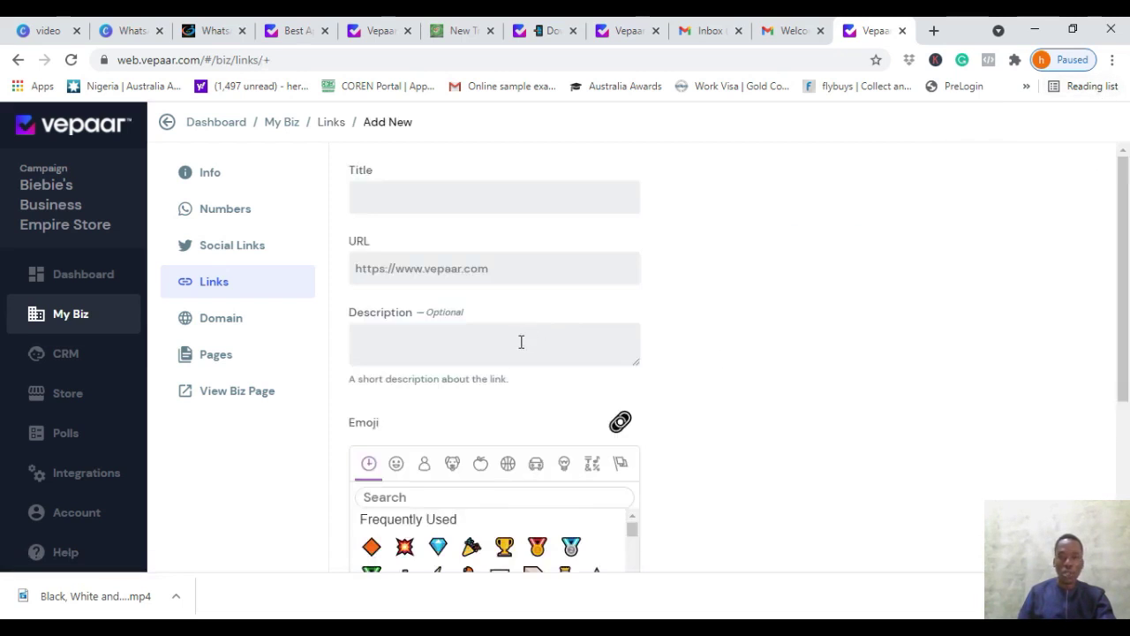
pyautogui.click(399, 196)
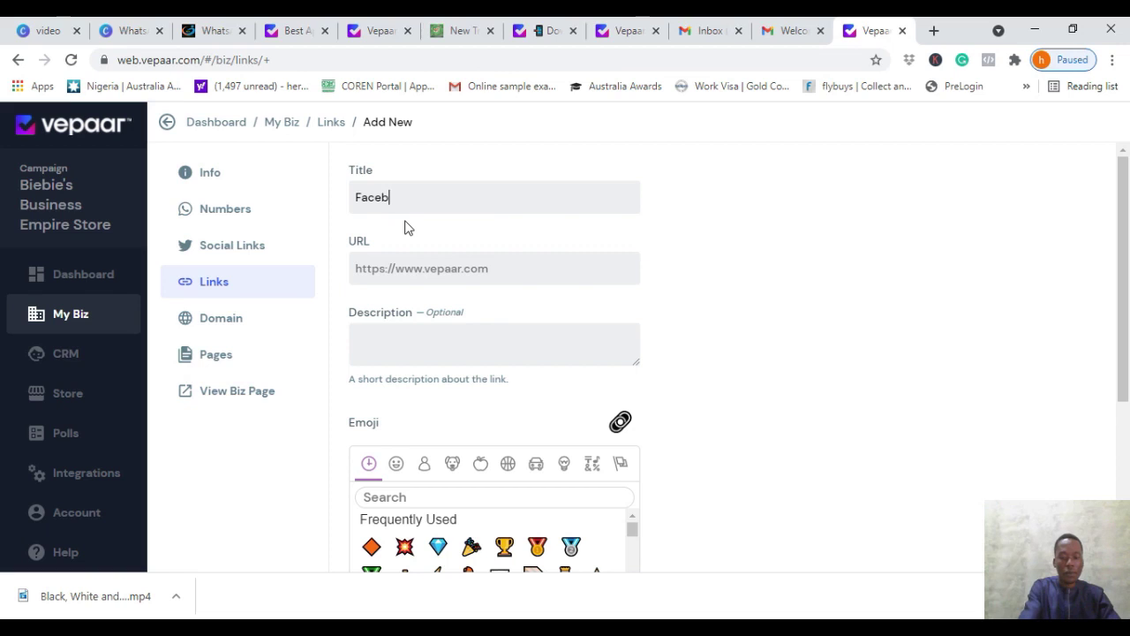
pyautogui.write('Facebook')
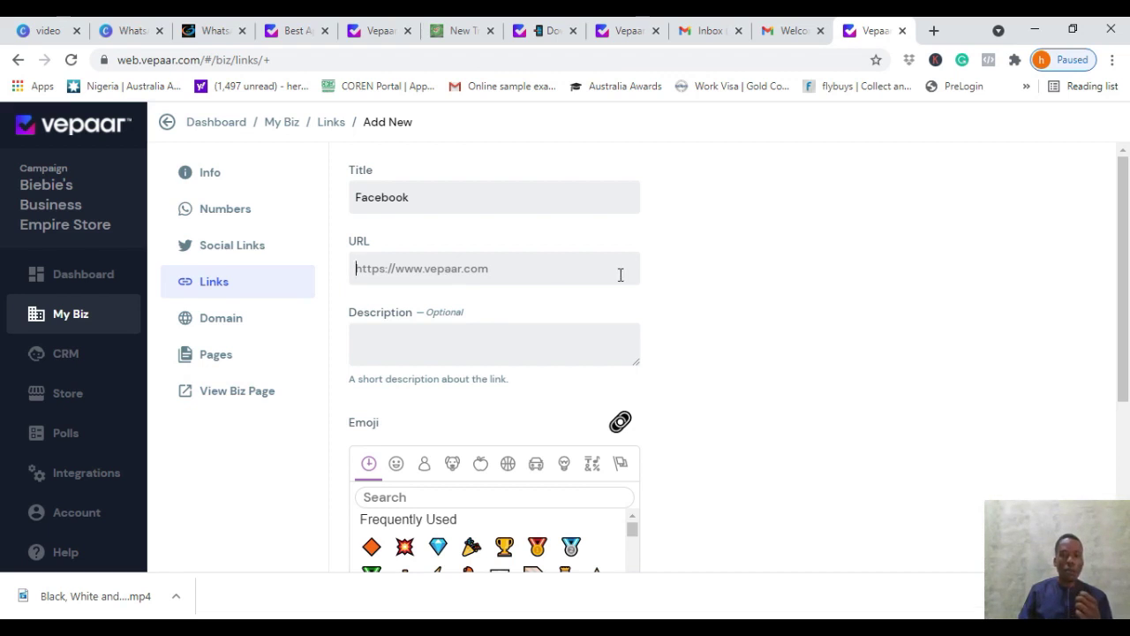
# Review the link form, which flags the missing URL, then move to the Domain settings.
pyautogui.scroll(-2, 448, 340)
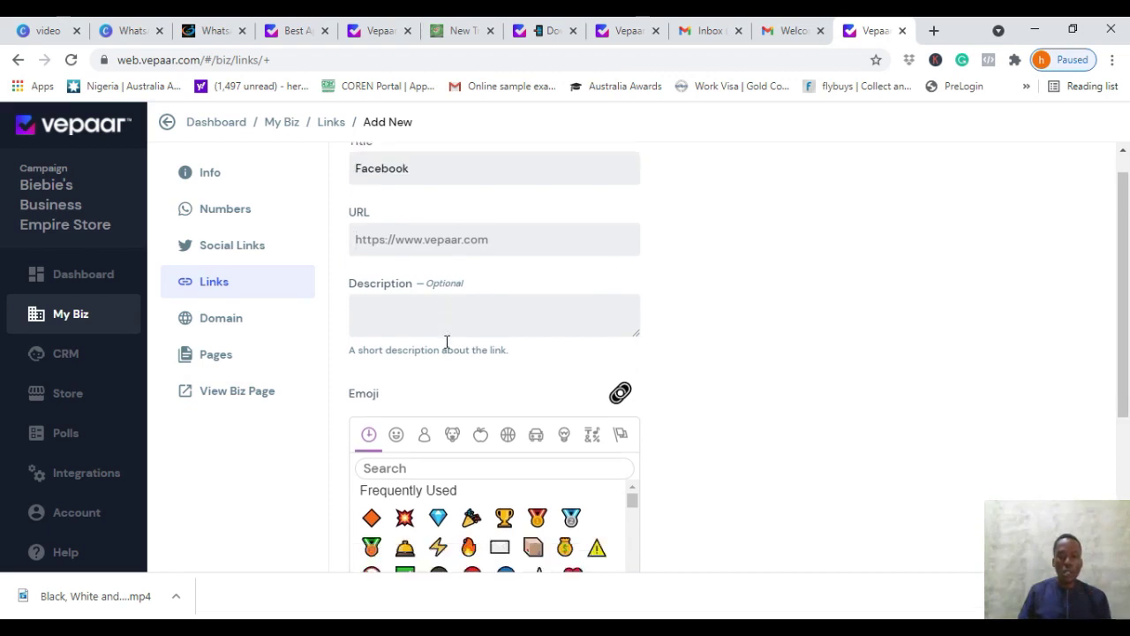
pyautogui.scroll(-2, 448, 347)
pyautogui.scroll(3, 448, 347)
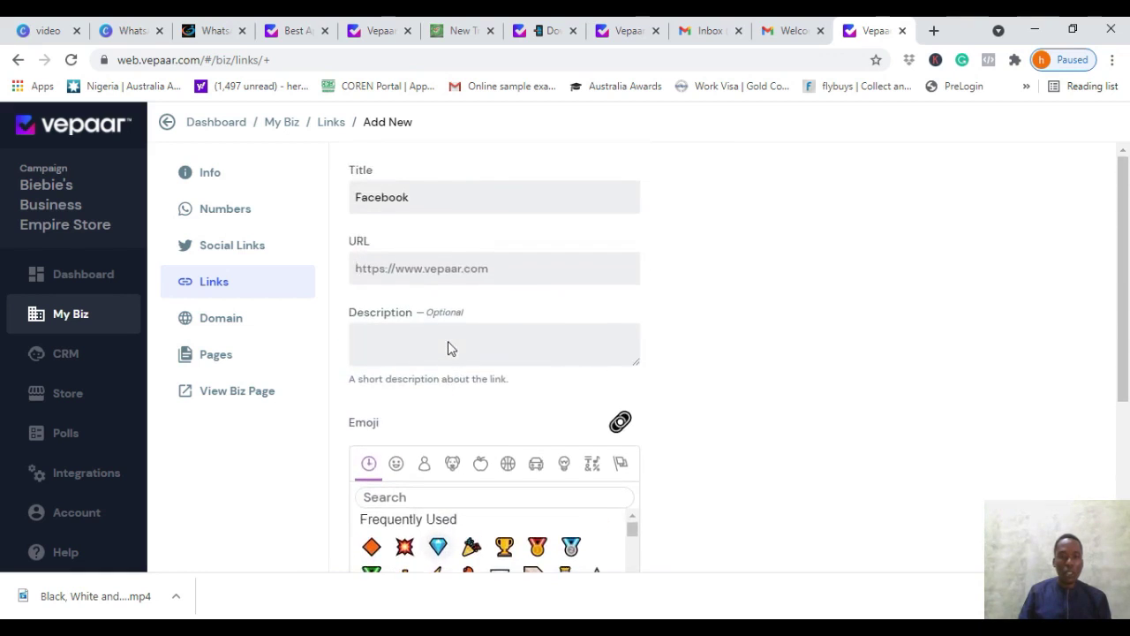
pyautogui.scroll(-1, 448, 342)
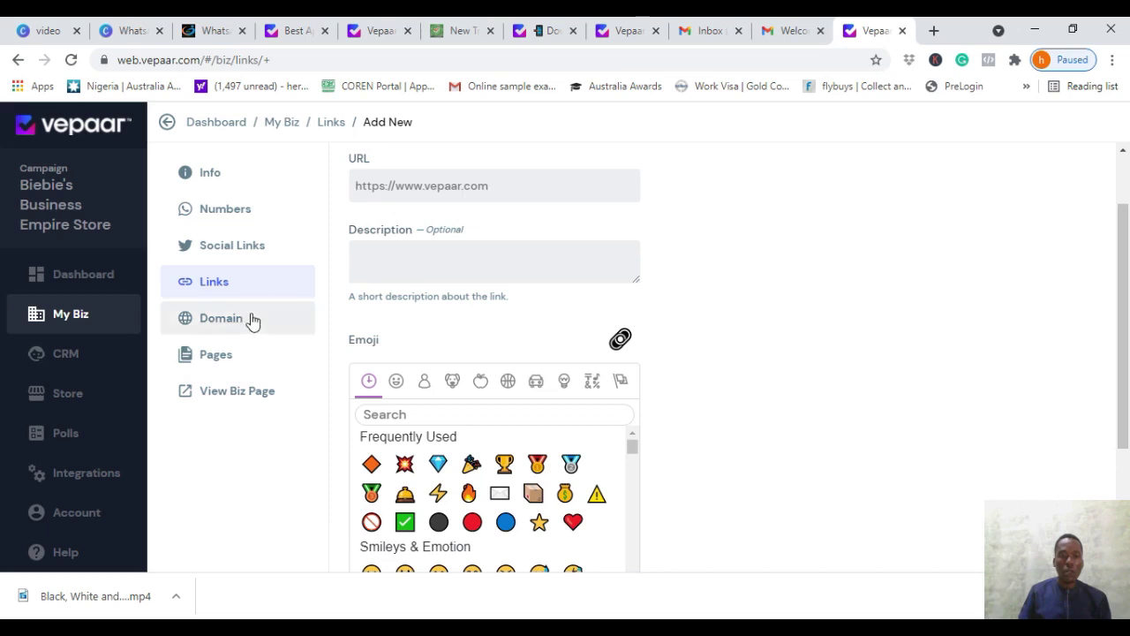
pyautogui.scroll(1, 898, 253)
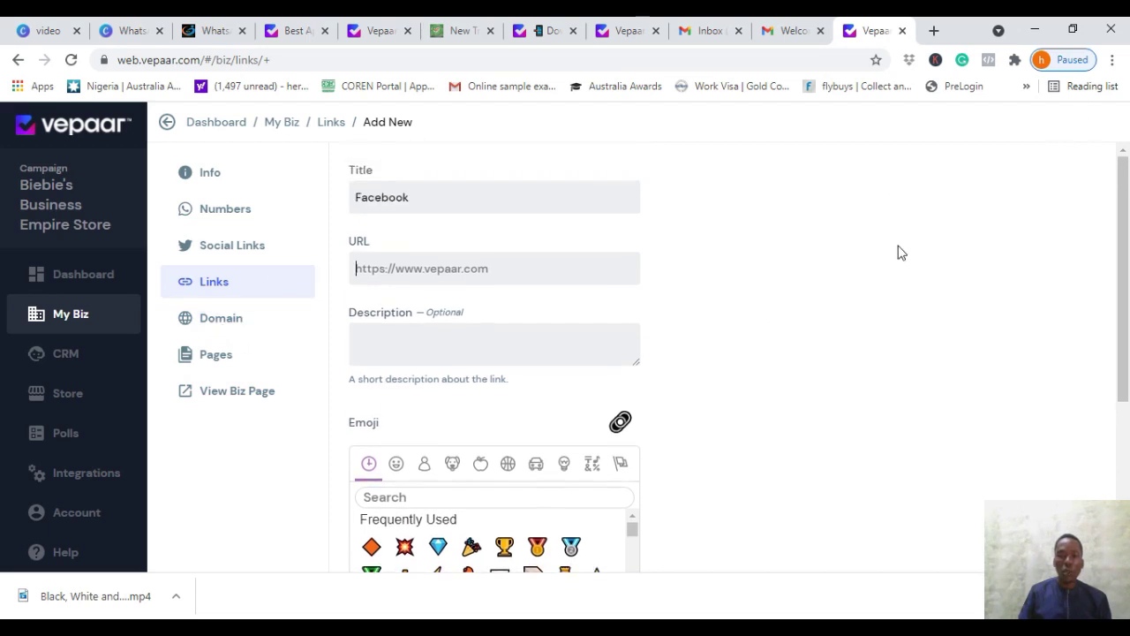
pyautogui.scroll(-3, 900, 268)
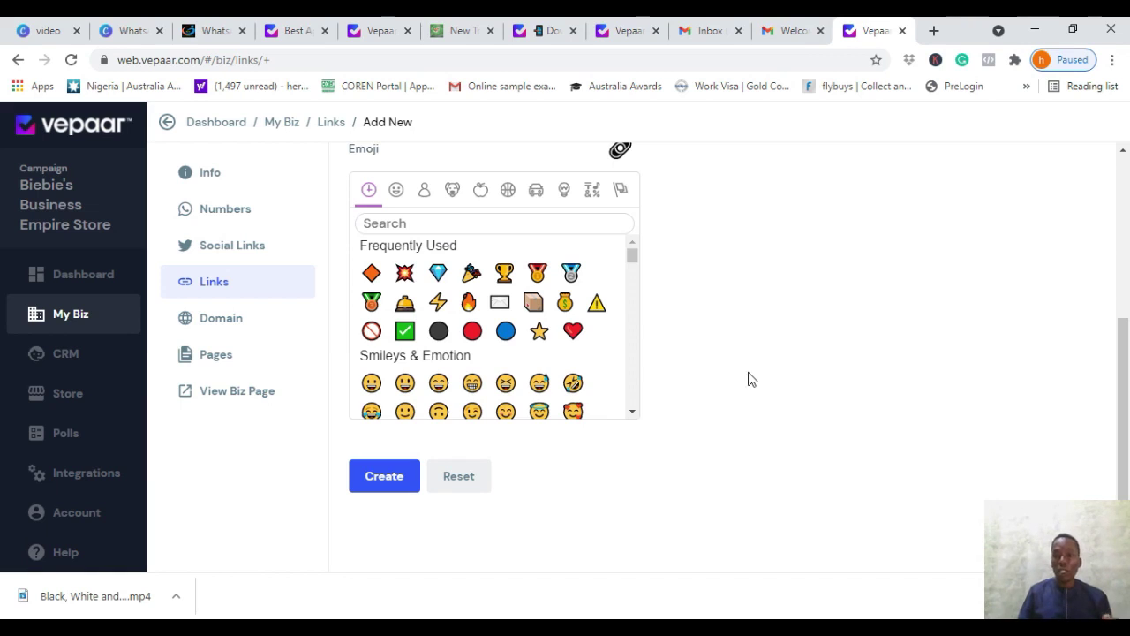
pyautogui.scroll(3, 817, 318)
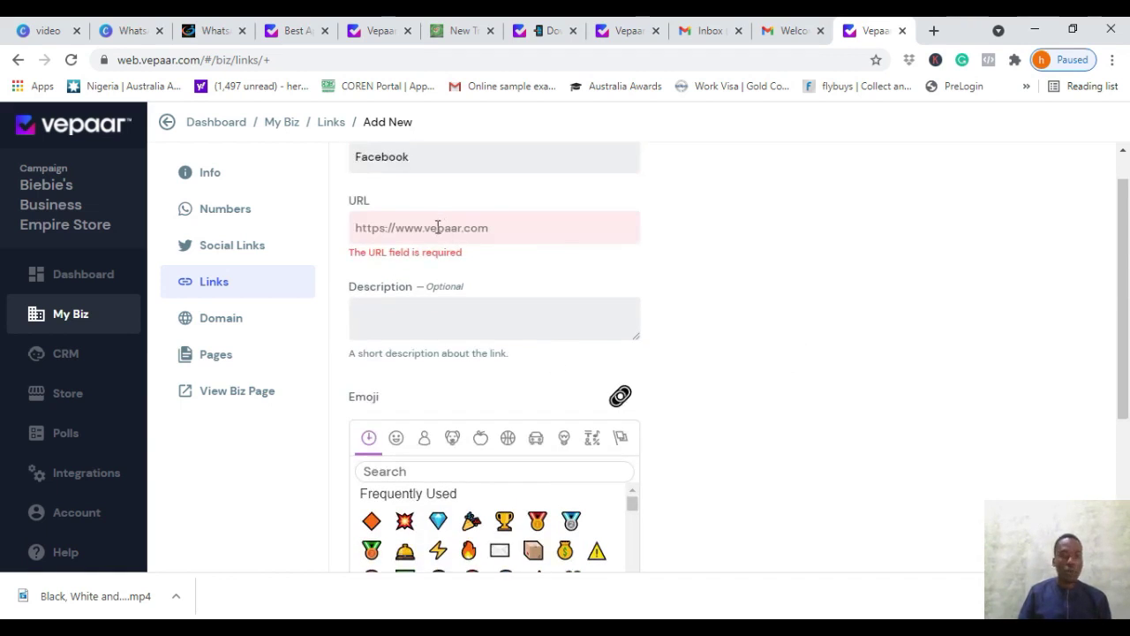
pyautogui.click(936, 33)
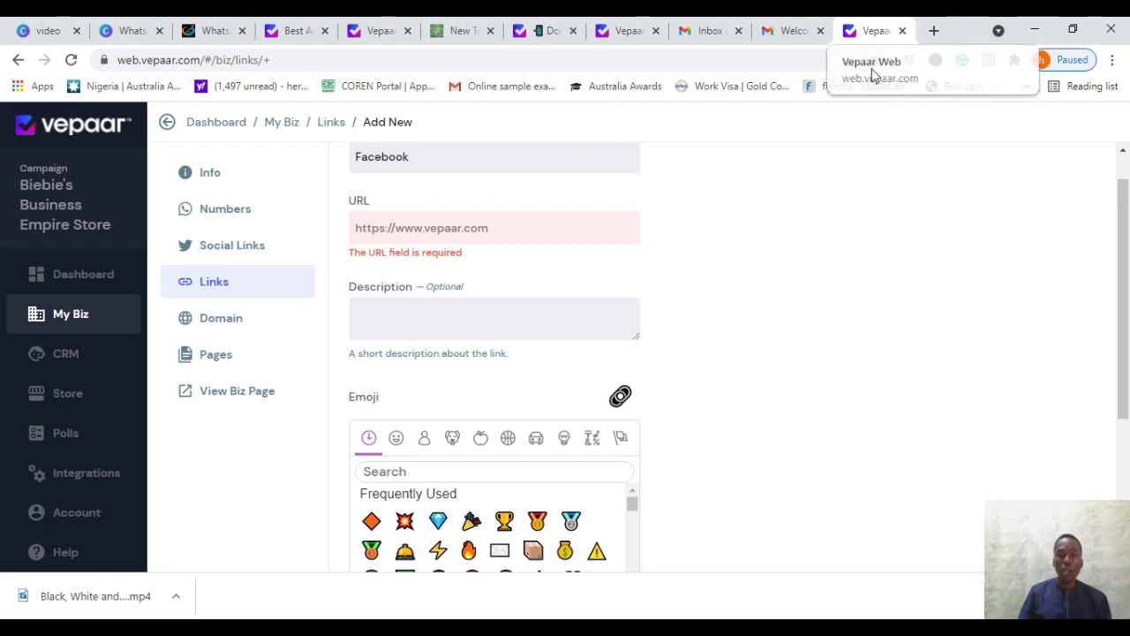
pyautogui.click(221, 325)
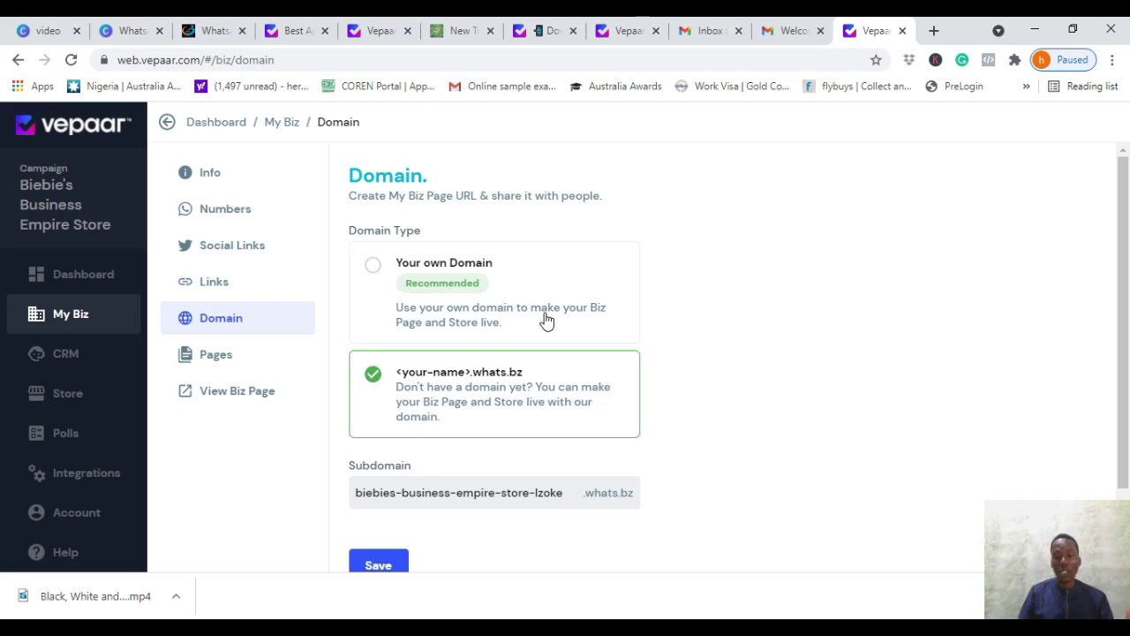
# Try the own-domain option, revert to the free whats.bz subdomain, then view the empty Pages list.
pyautogui.click(462, 391)
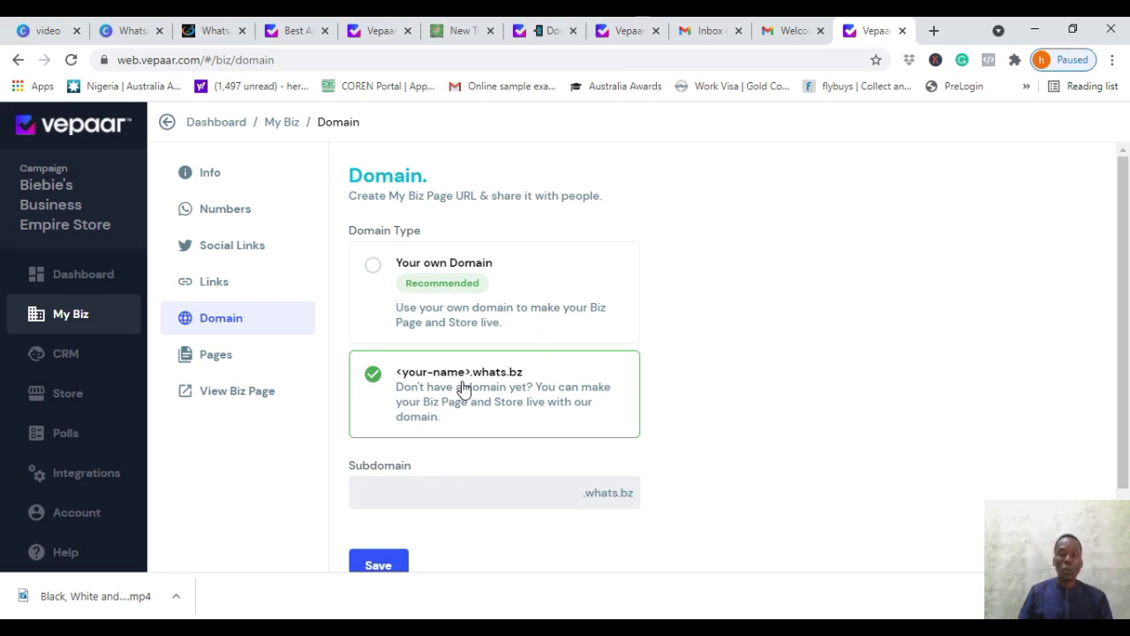
pyautogui.click(372, 265)
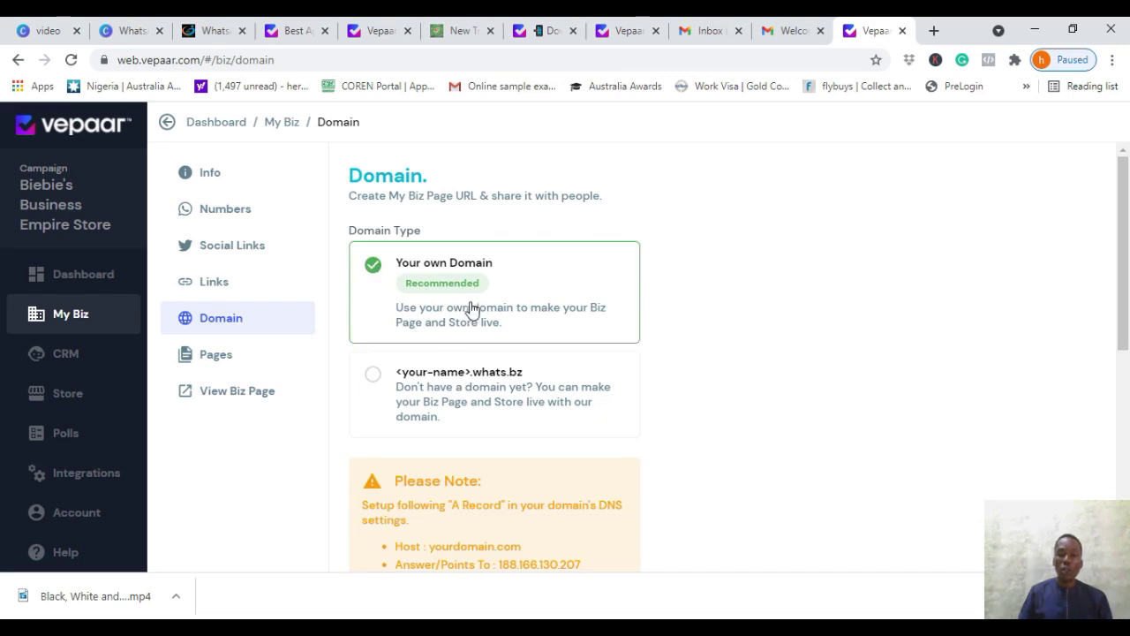
pyautogui.click(449, 404)
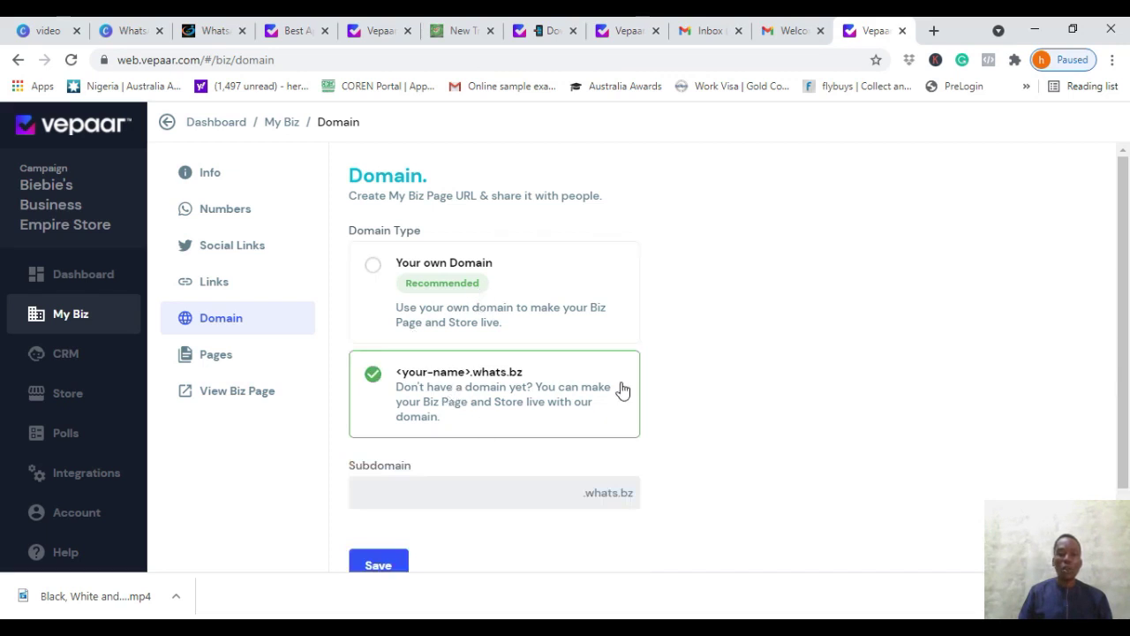
pyautogui.scroll(-1, 706, 429)
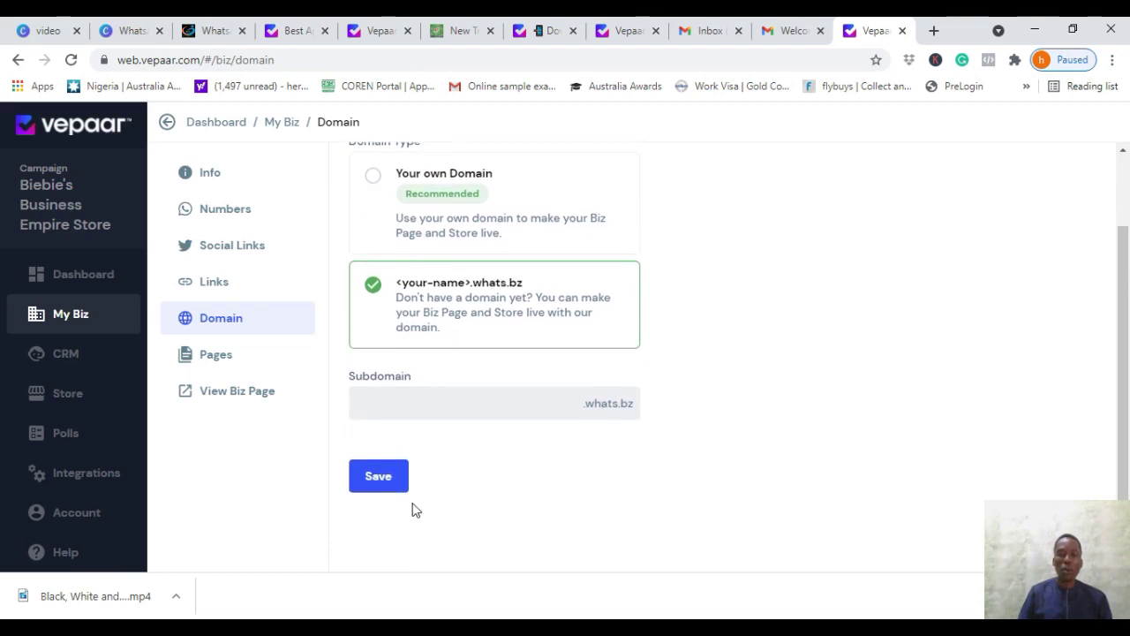
pyautogui.scroll(1, 836, 291)
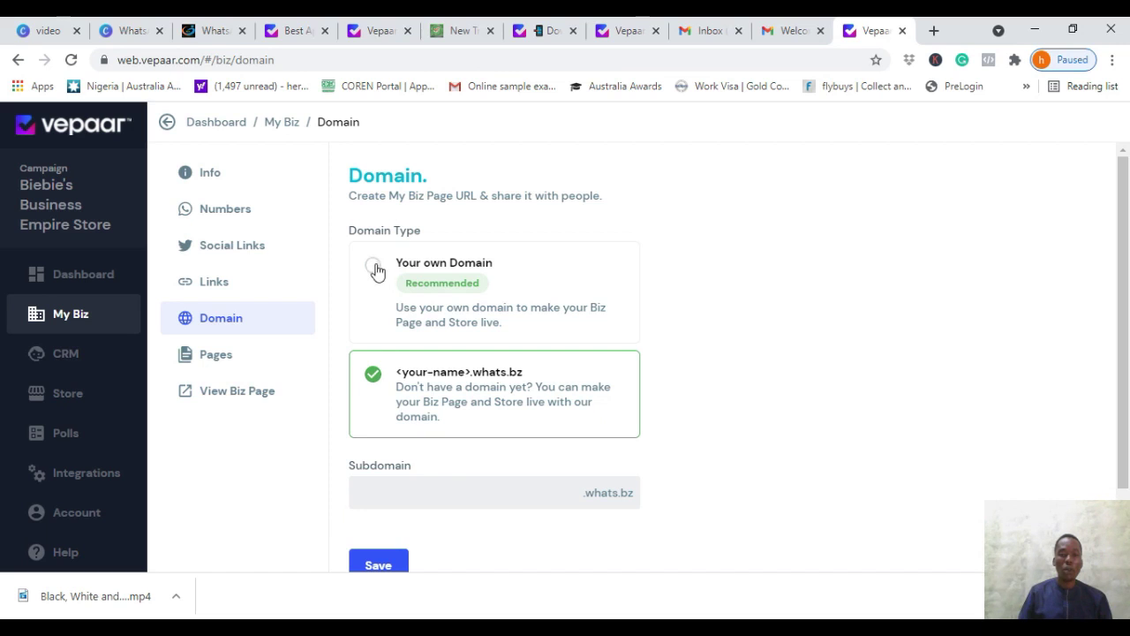
pyautogui.click(223, 356)
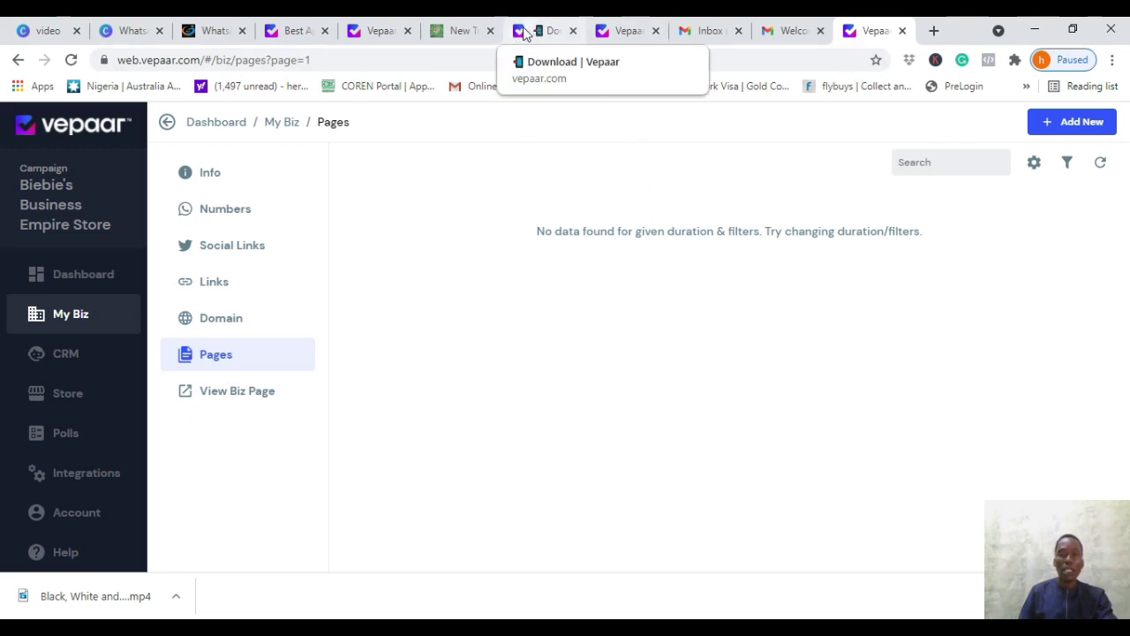
# Compare the New Track Business Empire campaign's published pages with the store campaign's empty ones.
pyautogui.click(374, 32)
pyautogui.scroll(-1, 196, 377)
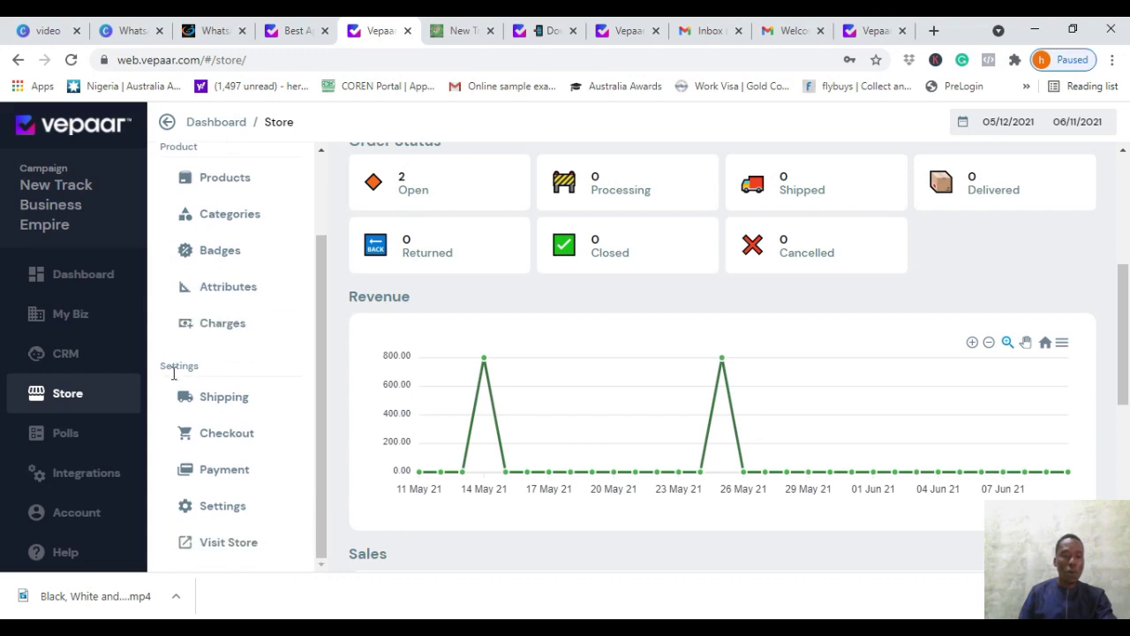
pyautogui.click(78, 316)
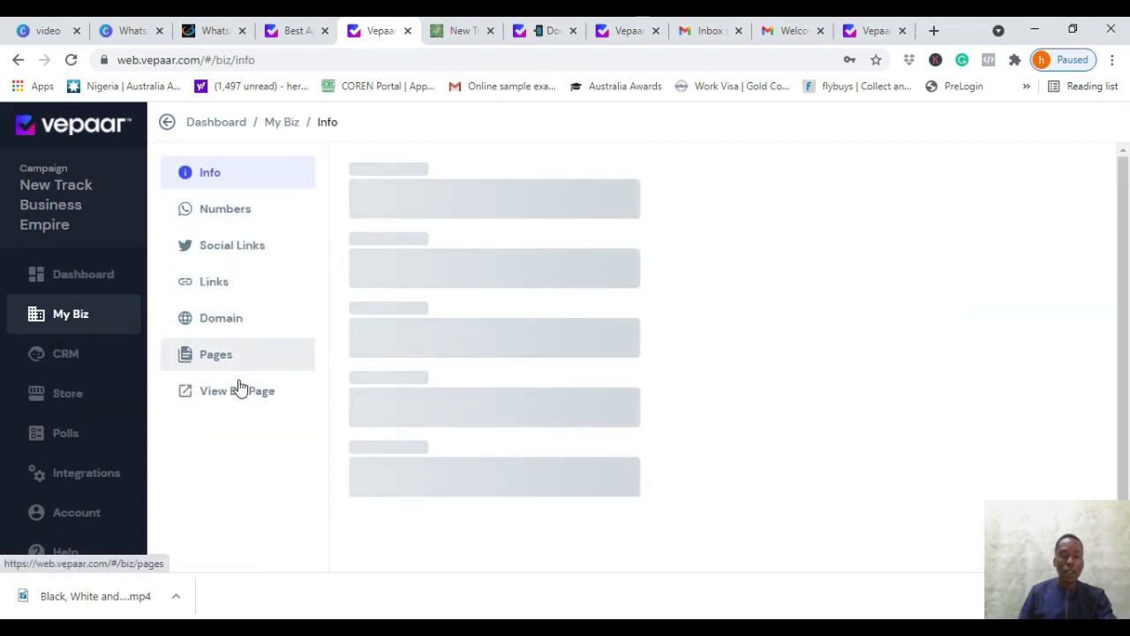
pyautogui.click(219, 355)
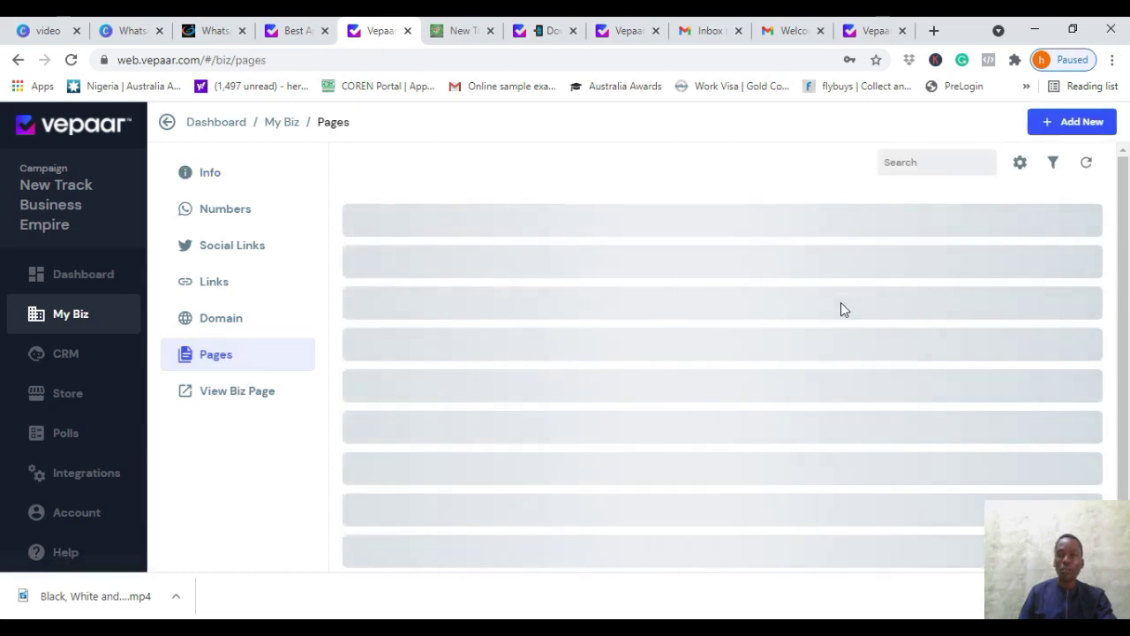
pyautogui.scroll(-2, 659, 300)
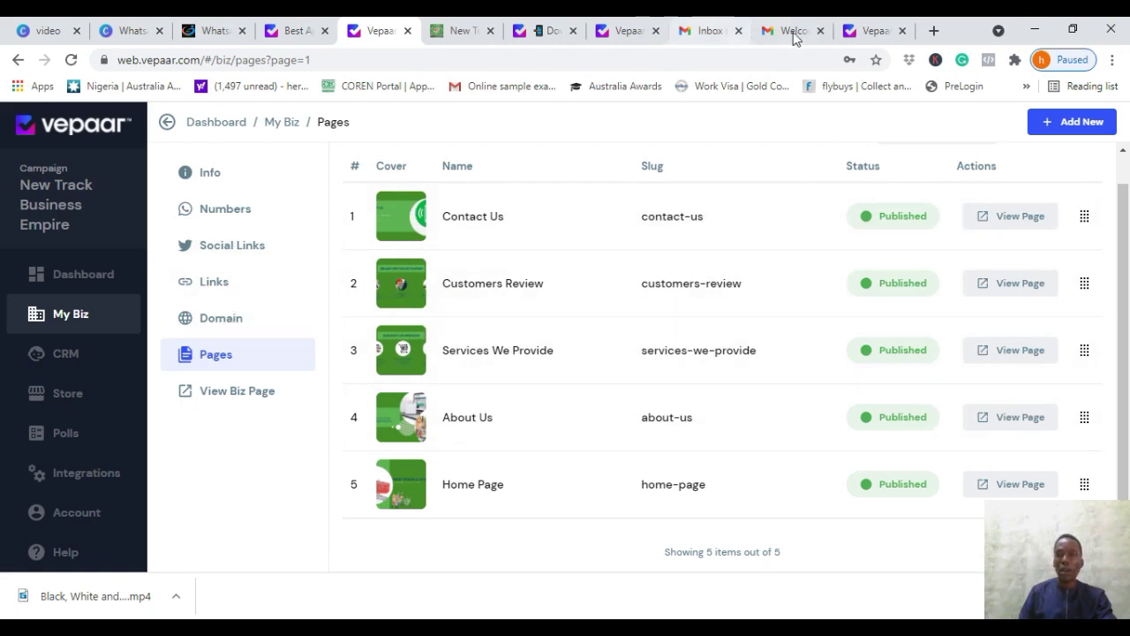
pyautogui.click(861, 31)
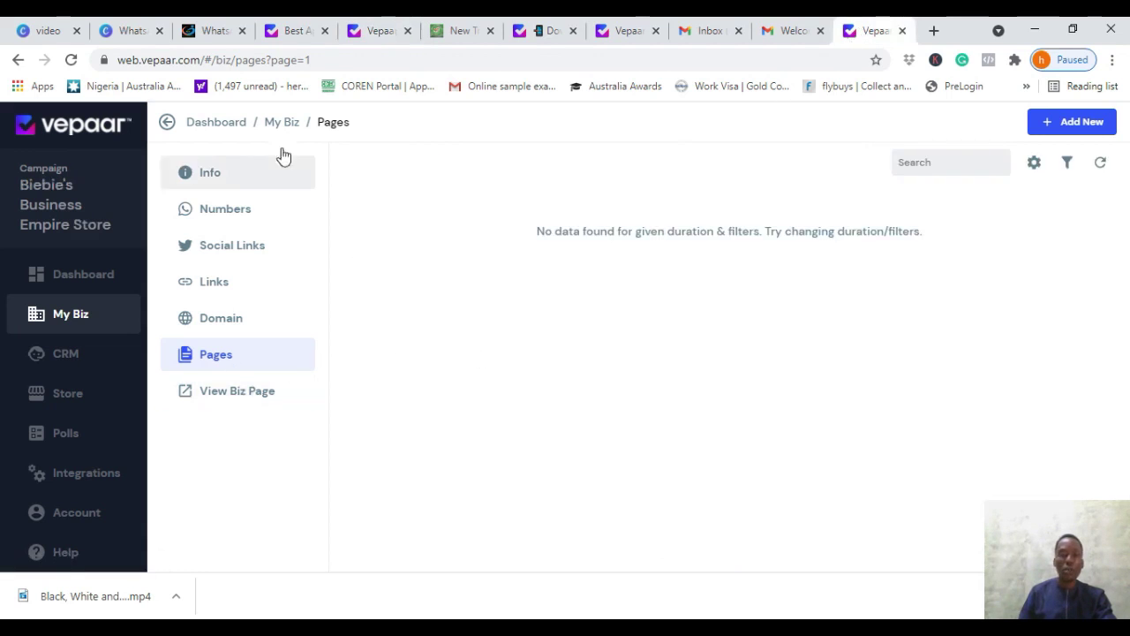
pyautogui.click(375, 33)
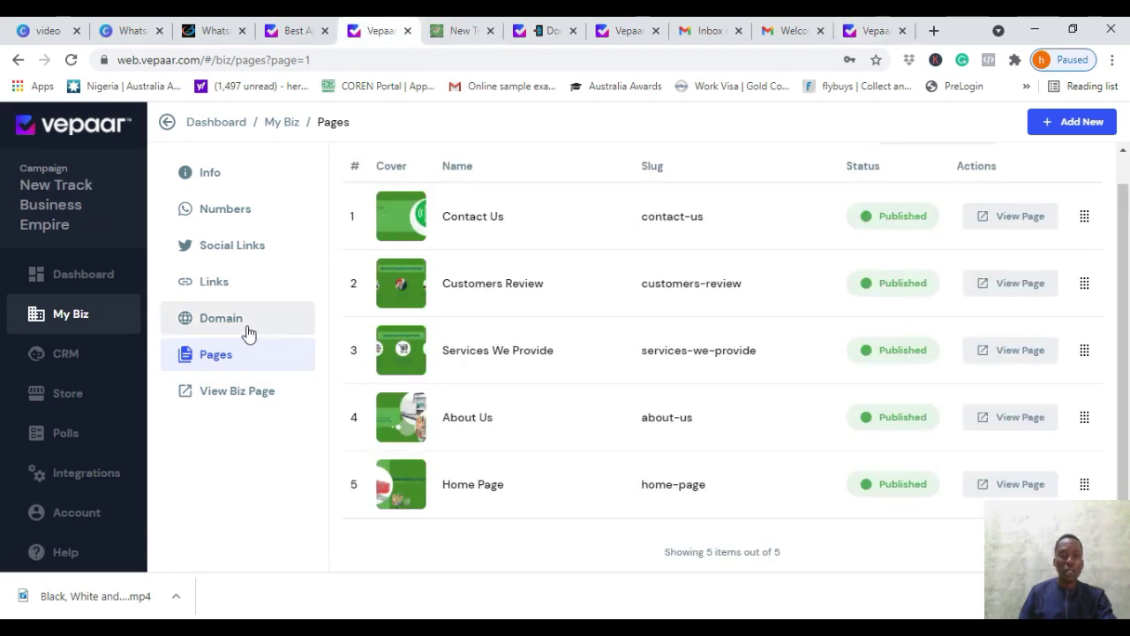
# Check the New Track campaign's Links and Social Links, then return to the store campaign's CRM.
pyautogui.click(221, 284)
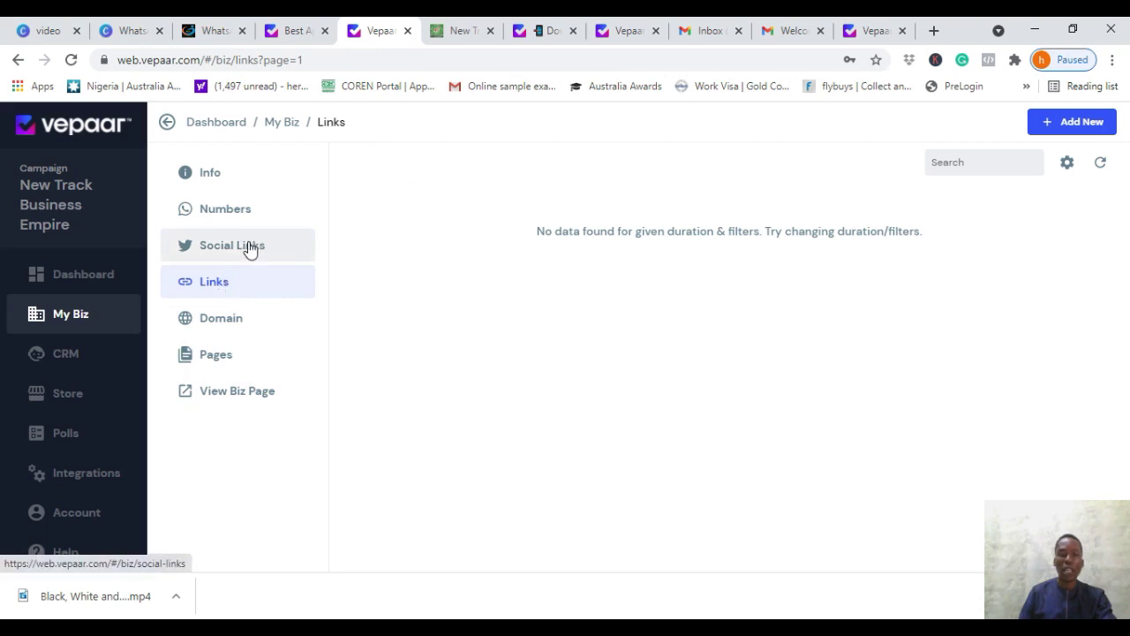
pyautogui.click(868, 32)
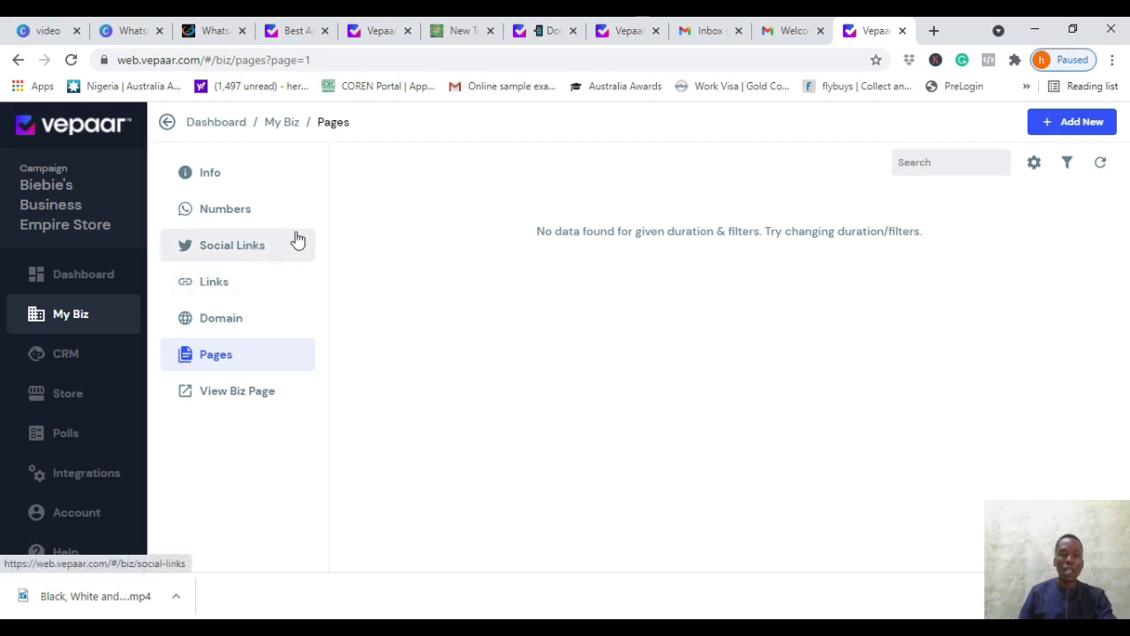
pyautogui.click(380, 30)
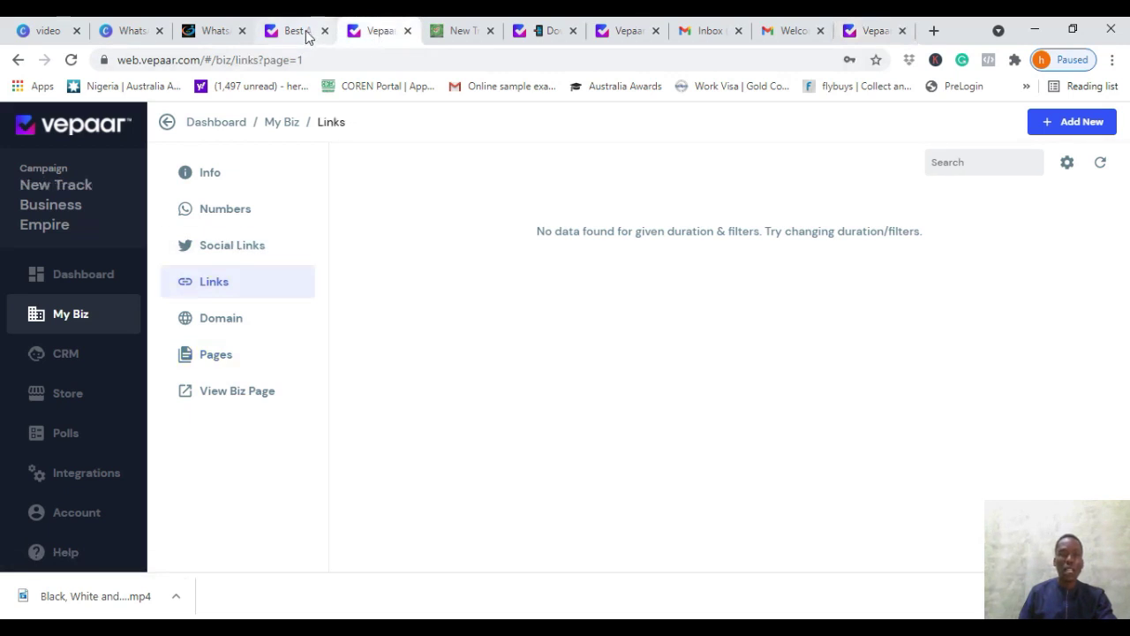
pyautogui.click(300, 33)
pyautogui.click(378, 30)
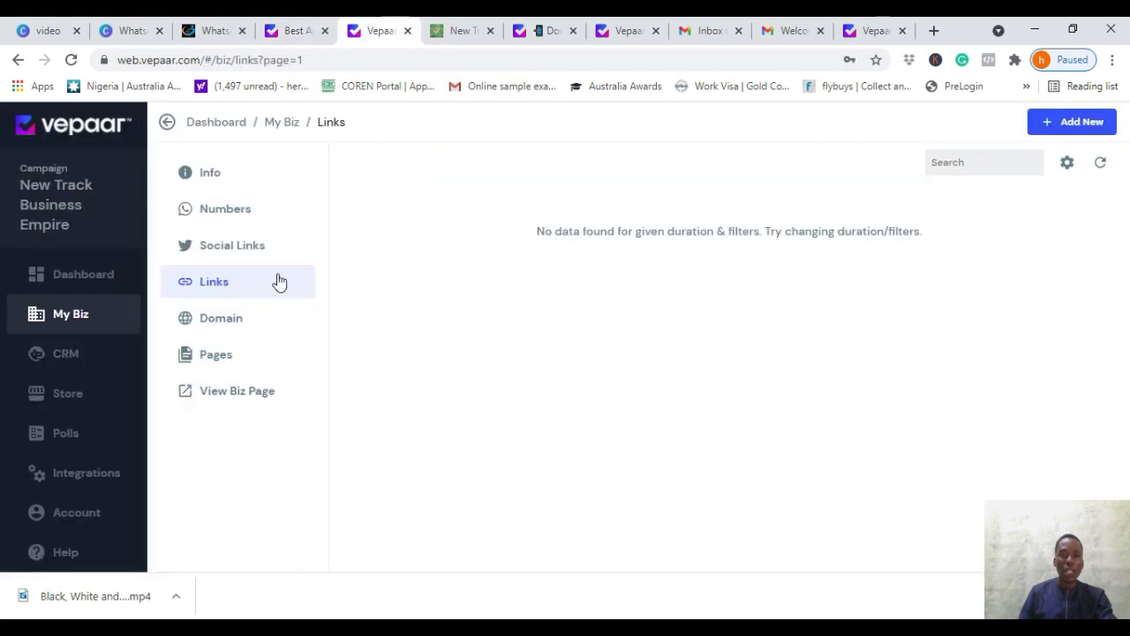
pyautogui.click(240, 244)
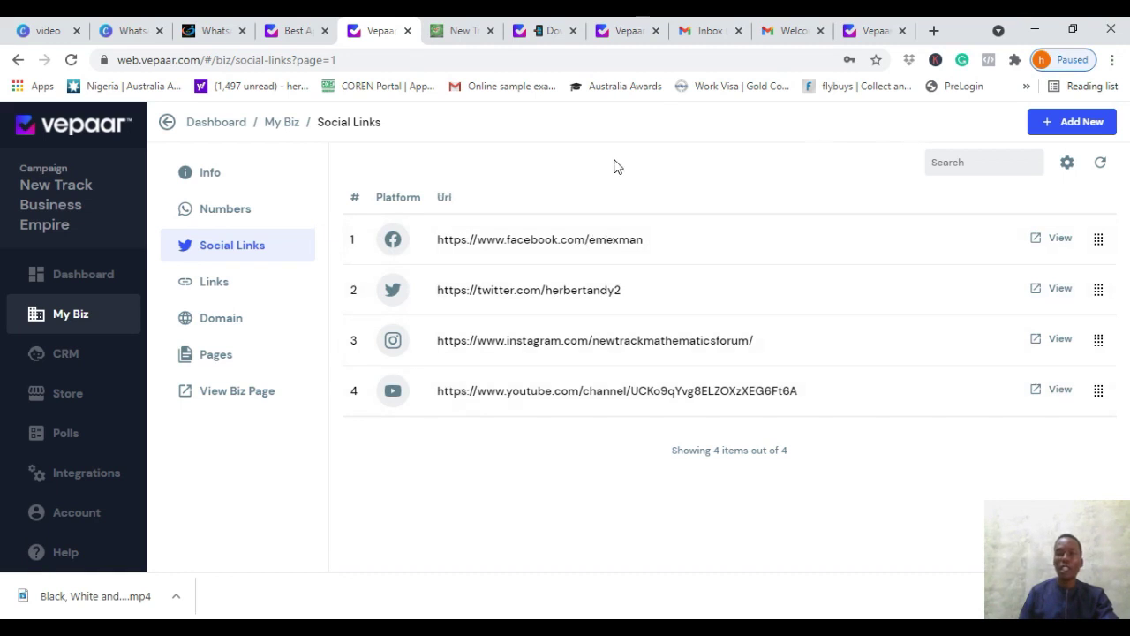
pyautogui.click(866, 33)
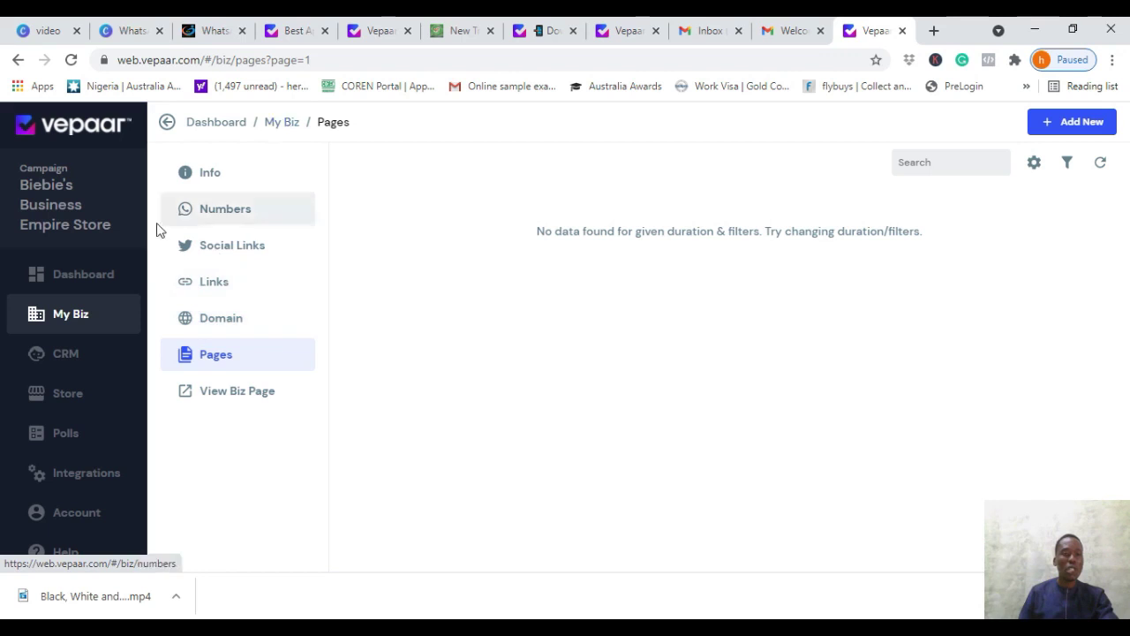
pyautogui.click(73, 355)
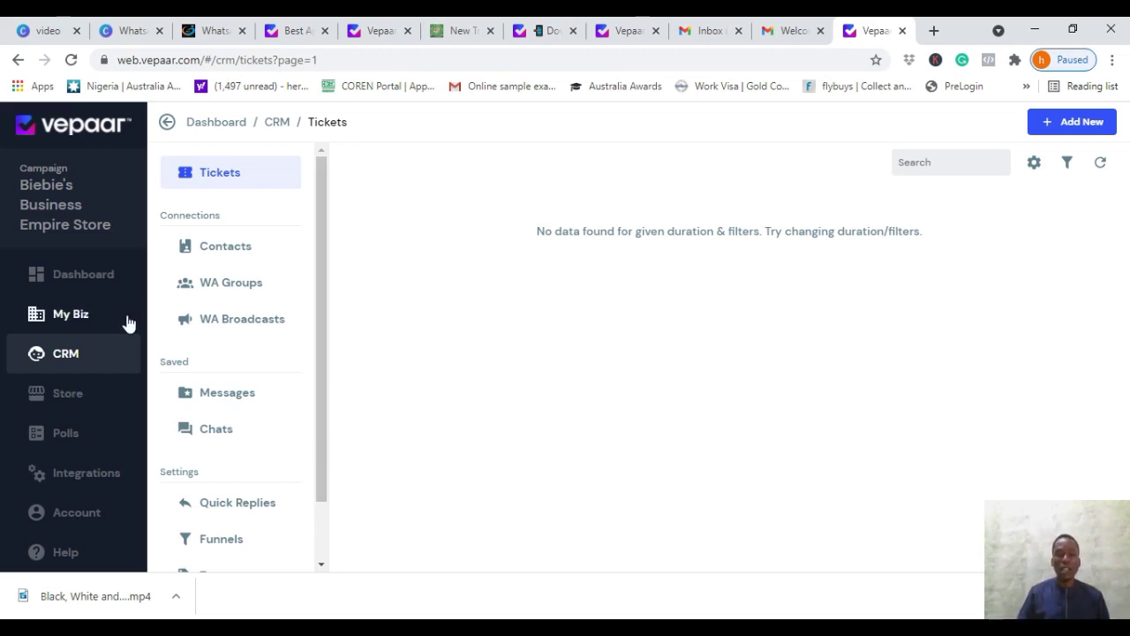
# View the empty Contacts list, Bulk Actions history and the Add Contact form, closing it unsaved.
pyautogui.click(240, 250)
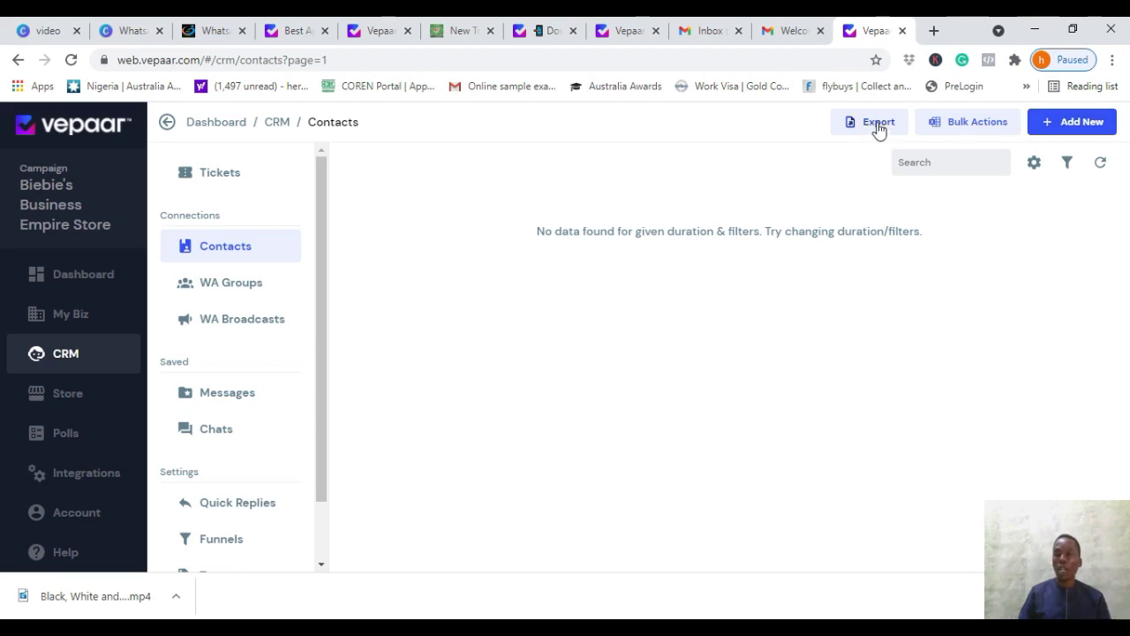
pyautogui.click(960, 130)
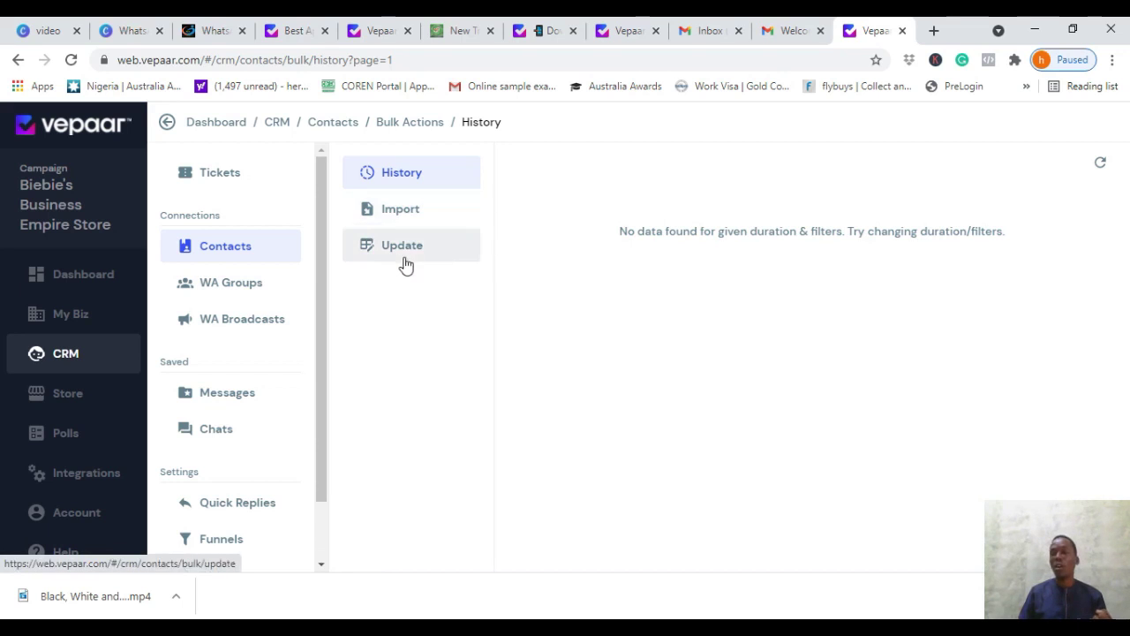
pyautogui.click(225, 254)
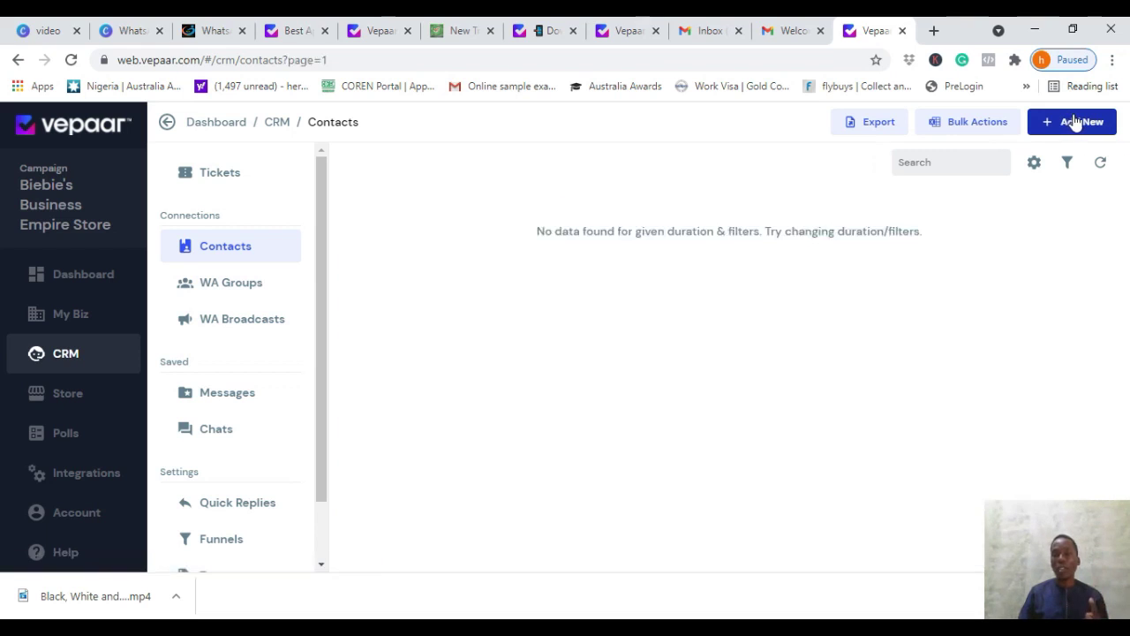
pyautogui.click(1075, 124)
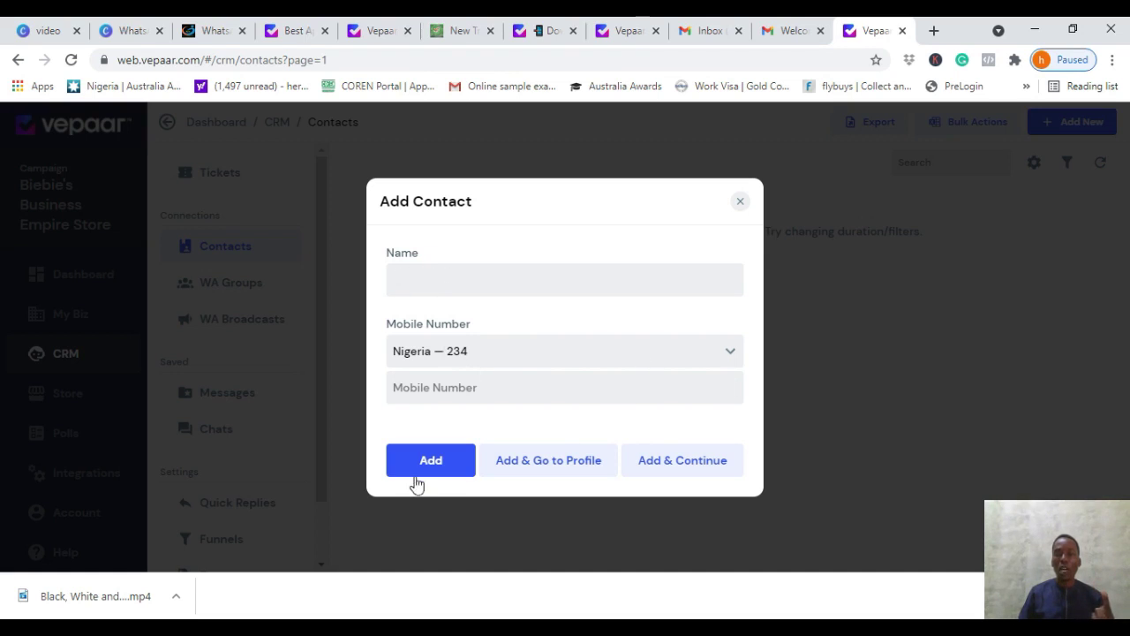
pyautogui.click(741, 204)
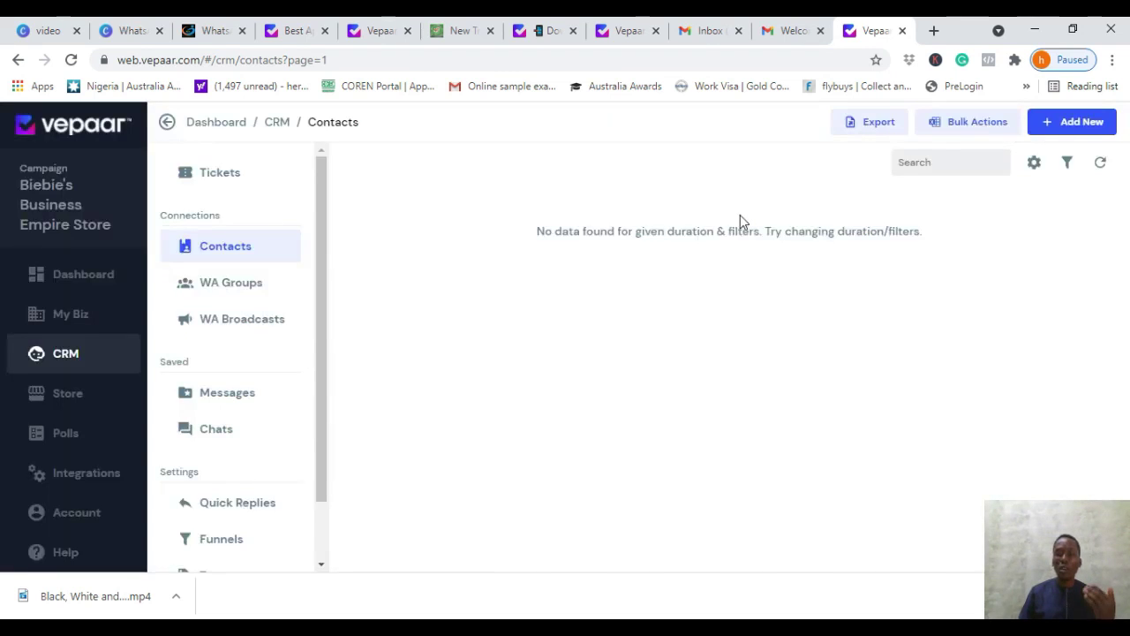
pyautogui.click(234, 295)
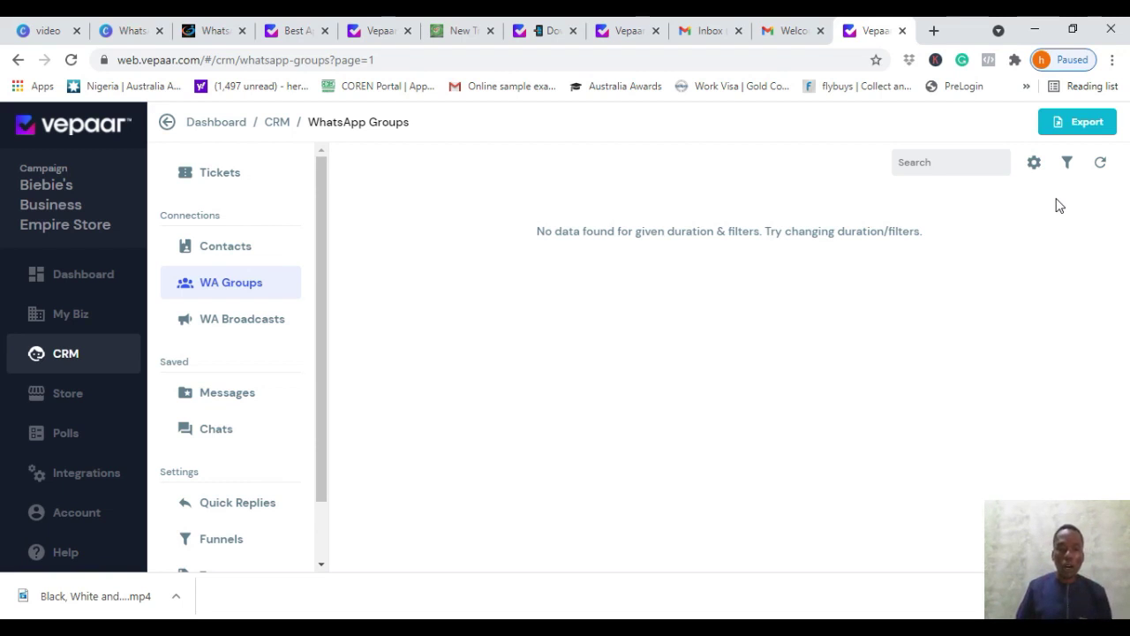
# Browse WhatsApp Broadcasts, saved Messages and PDFs, and Chats, ending on the empty Quick Replies list.
pyautogui.click(278, 322)
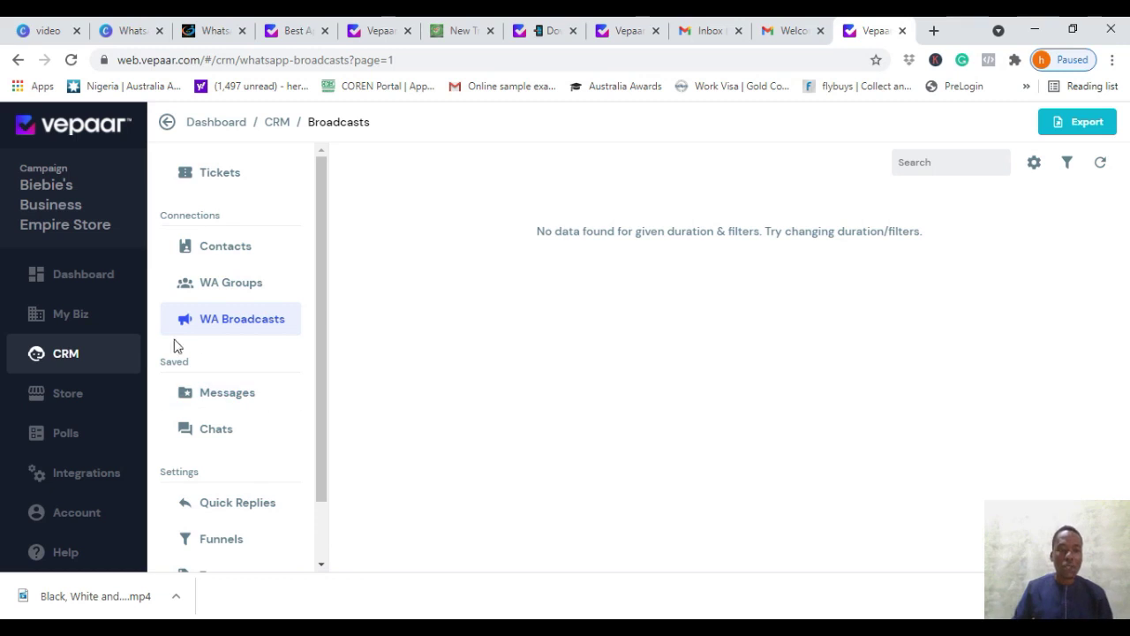
pyautogui.scroll(-1, 181, 349)
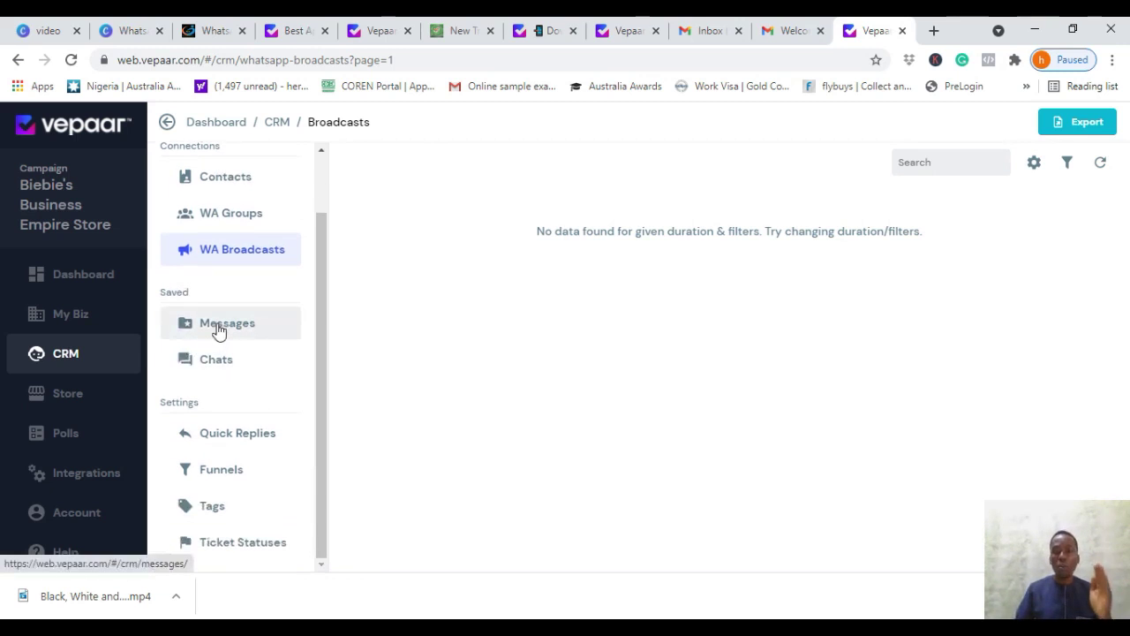
pyautogui.click(220, 331)
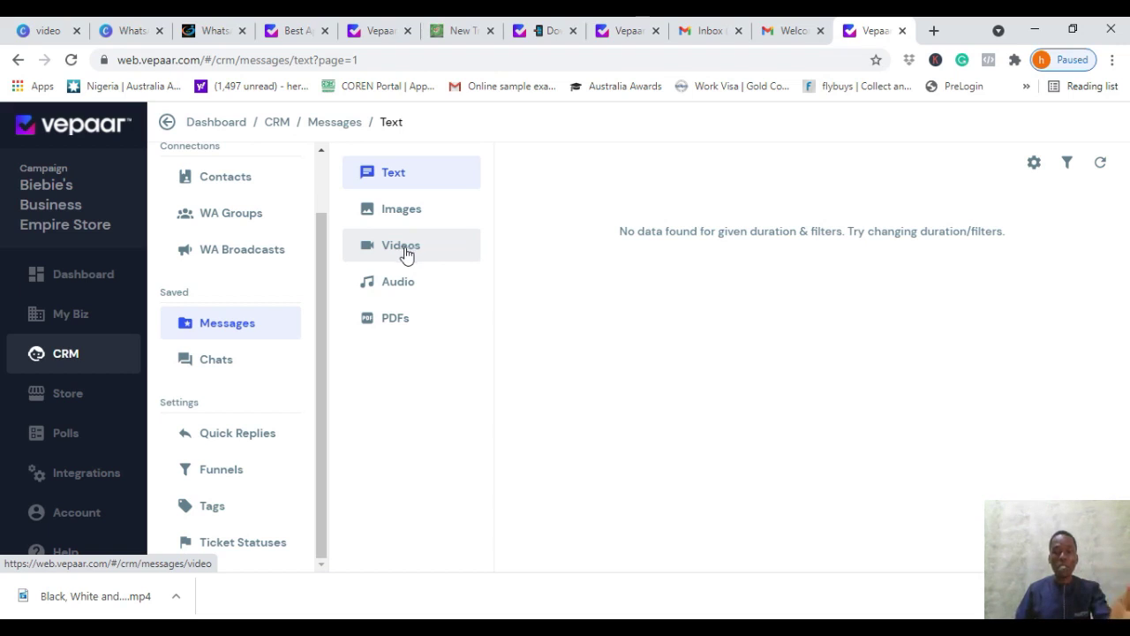
pyautogui.click(396, 328)
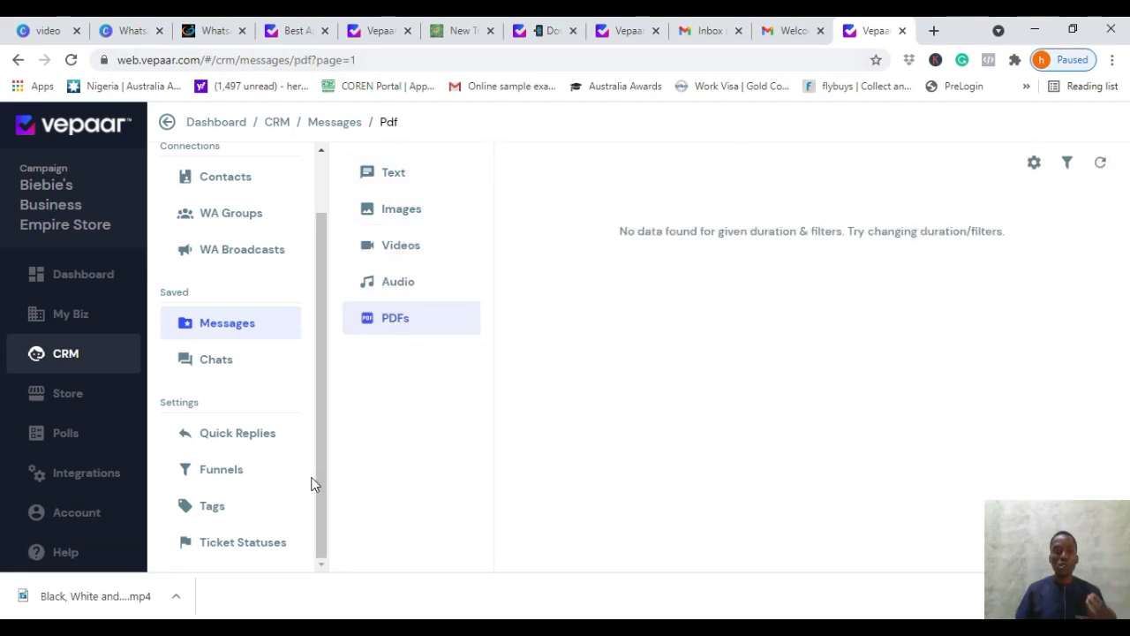
pyautogui.click(228, 369)
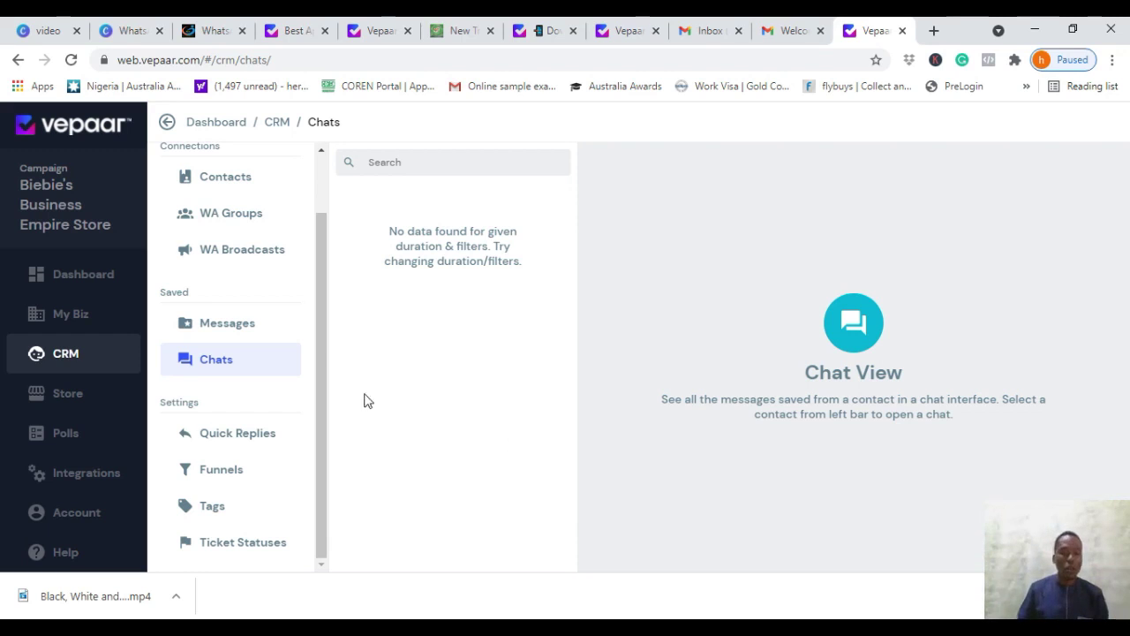
pyautogui.click(235, 434)
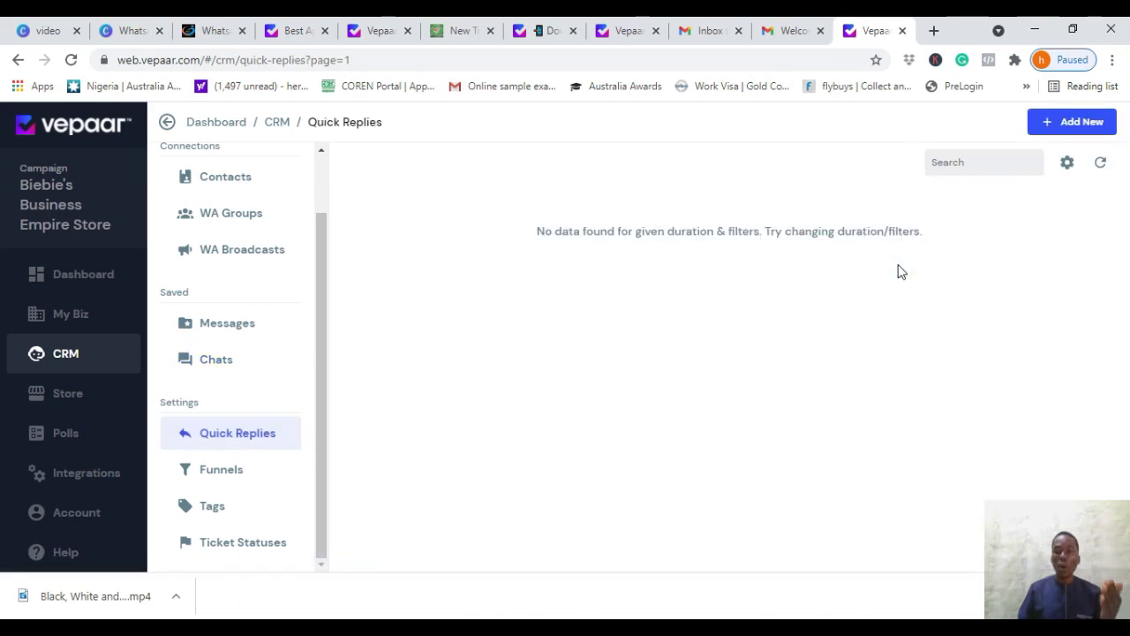
# Look through the new quick reply form without saving, then go to the empty Funnels page.
pyautogui.click(1081, 123)
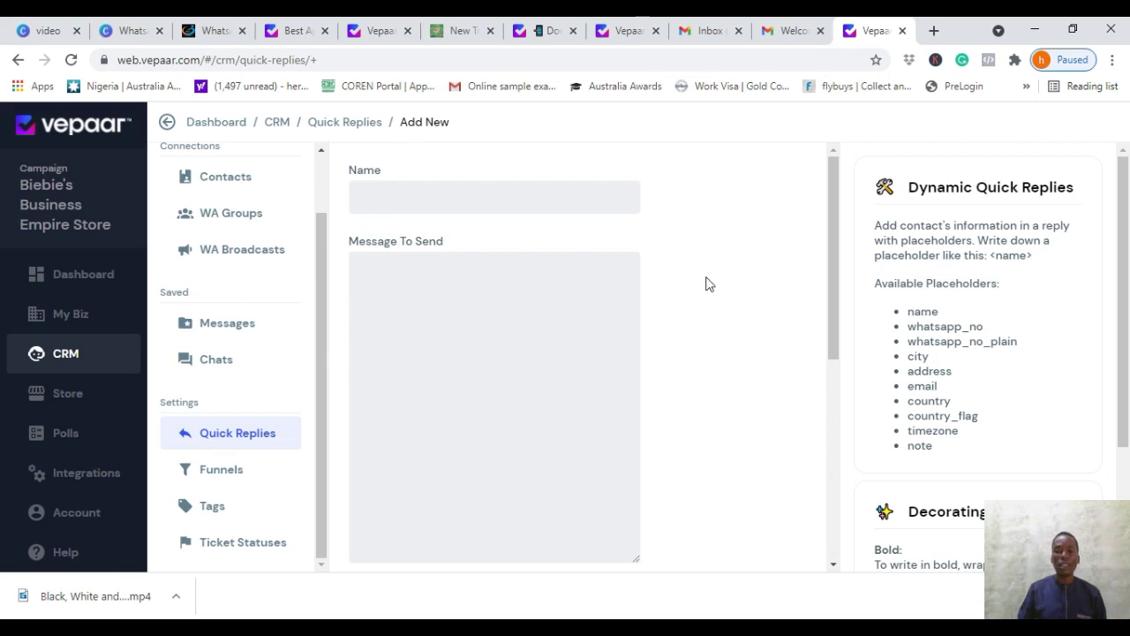
pyautogui.scroll(-5, 434, 303)
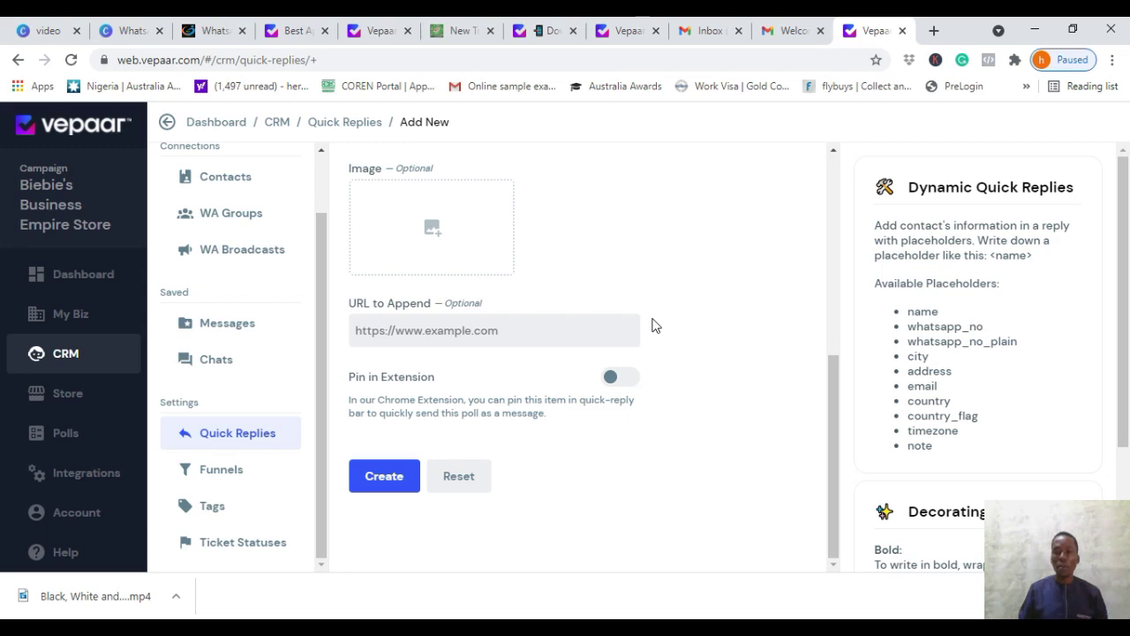
pyautogui.scroll(5, 697, 208)
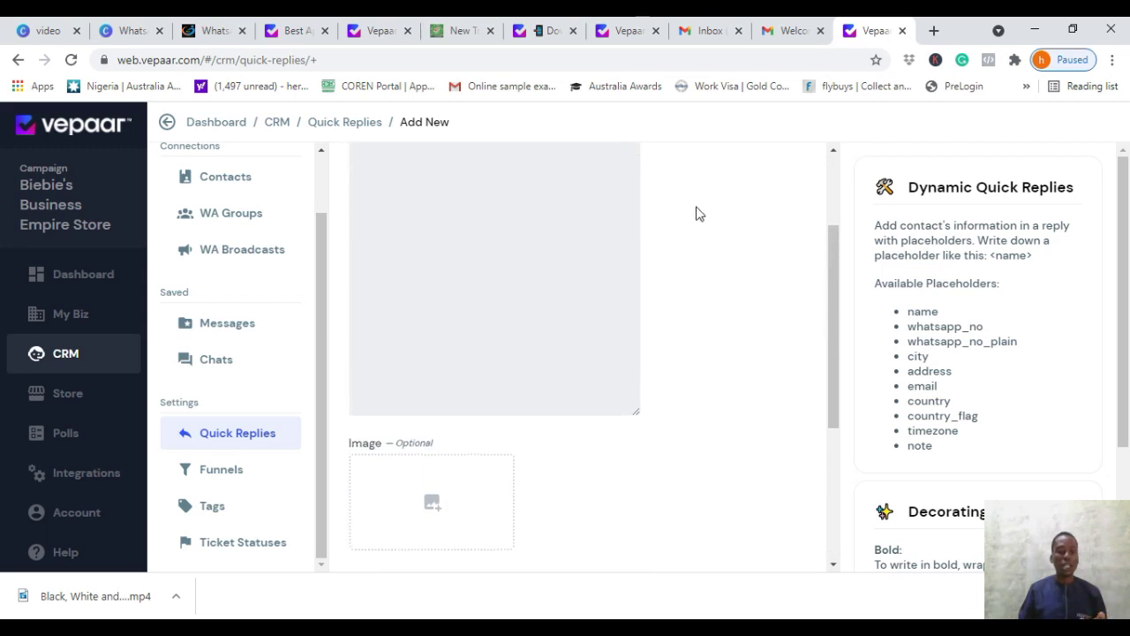
pyautogui.click(215, 472)
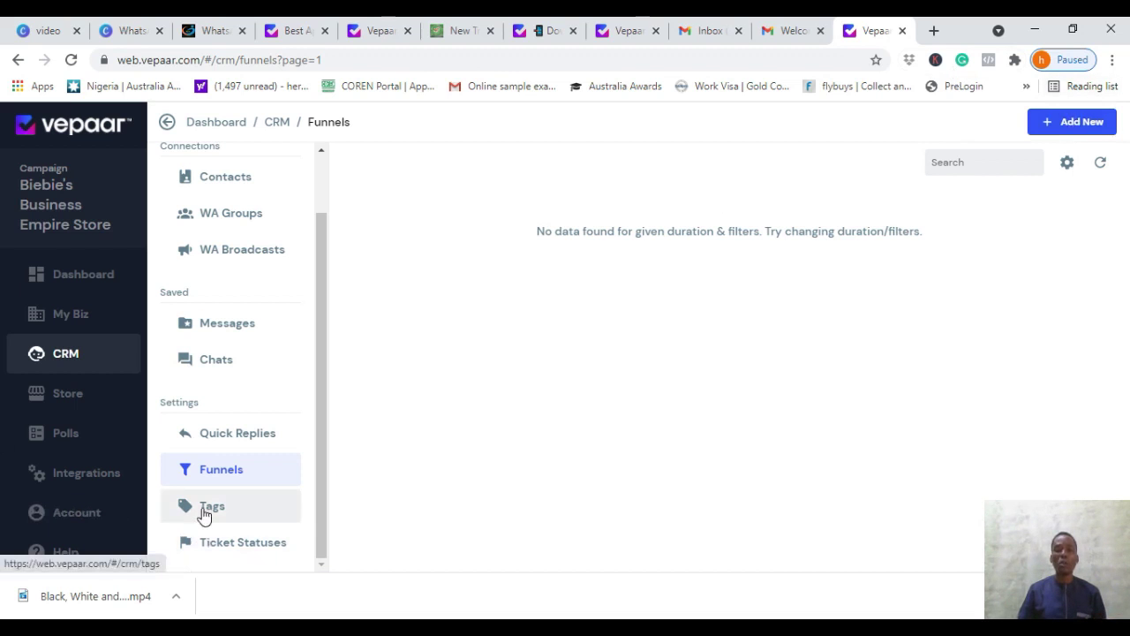
# Open the new-tag form, compare the New Track campaign's existing tags, then view the store's Store dashboard.
pyautogui.click(216, 509)
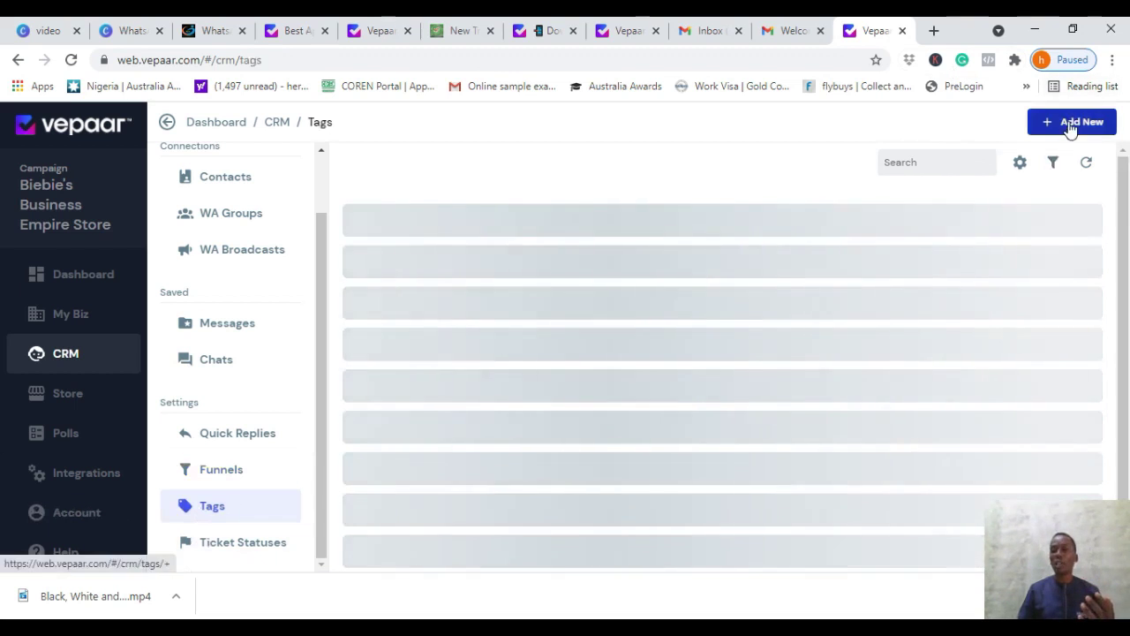
pyautogui.click(1071, 122)
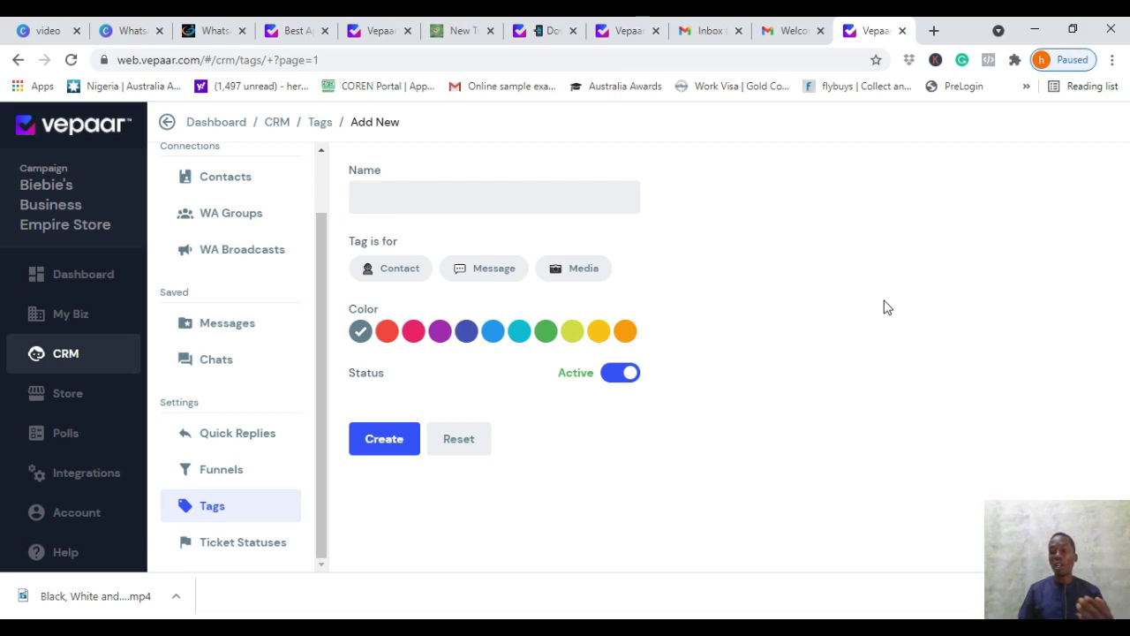
pyautogui.click(371, 32)
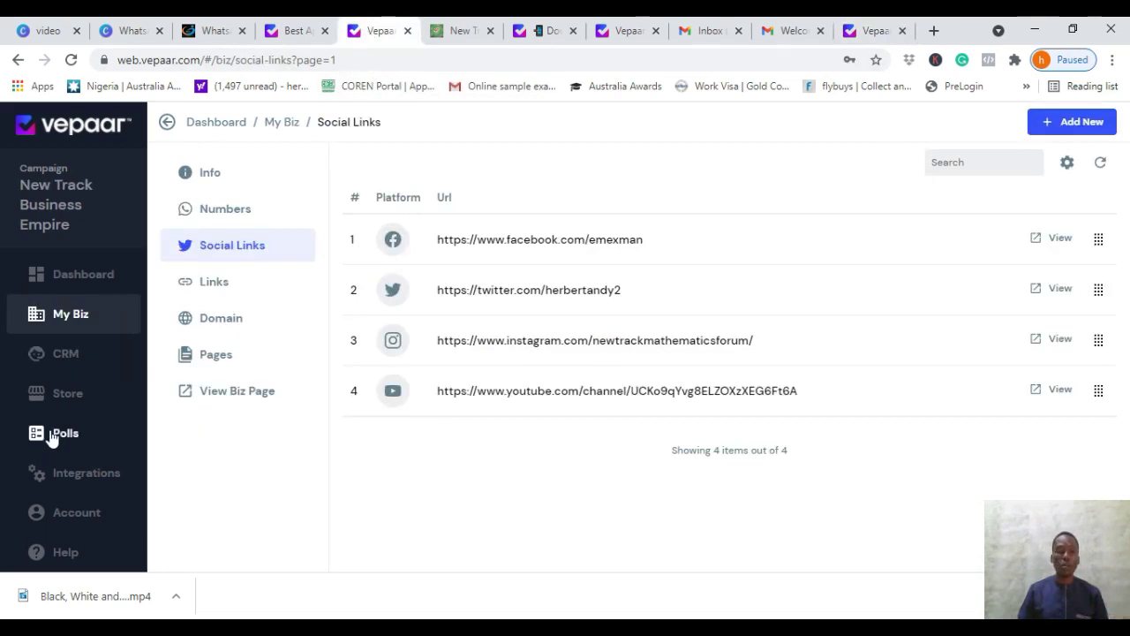
pyautogui.click(63, 353)
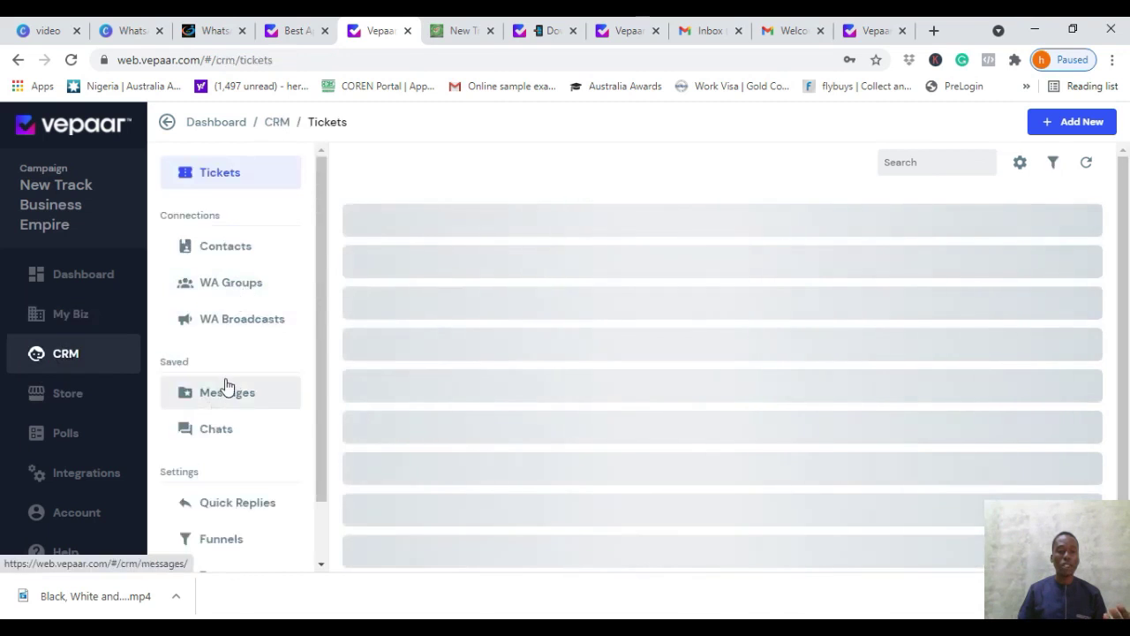
pyautogui.scroll(-1, 227, 391)
pyautogui.click(244, 506)
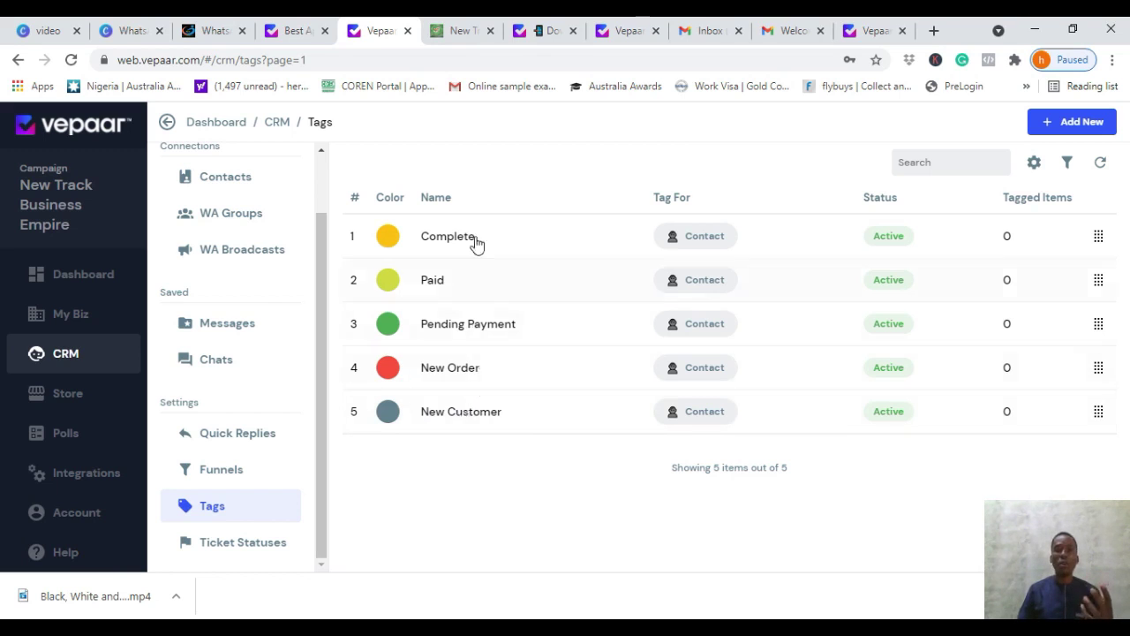
pyautogui.click(875, 31)
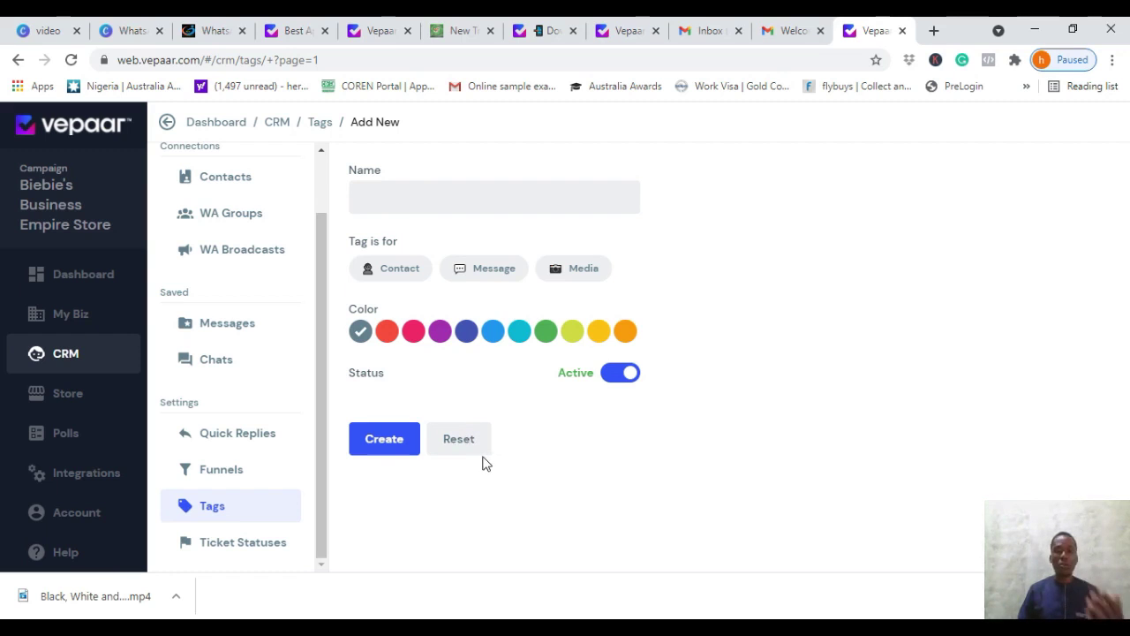
pyautogui.click(67, 395)
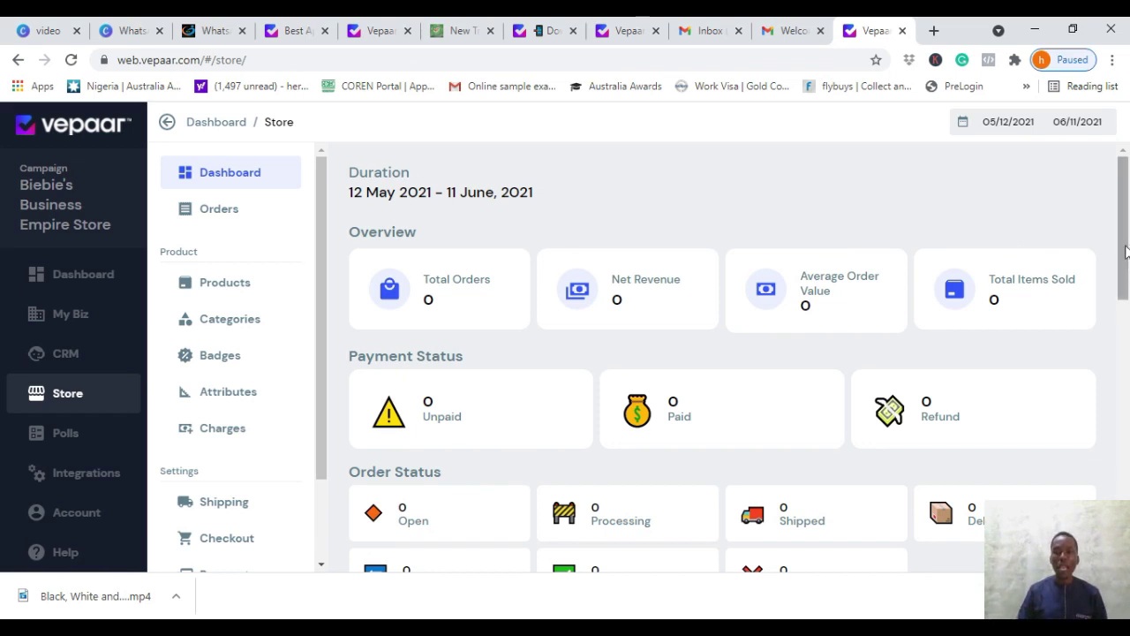
pyautogui.moveTo(1124, 255)
pyautogui.mouseDown()
pyautogui.moveTo(1128, 505)
pyautogui.moveTo(1103, 370)
pyautogui.moveTo(1124, 235)
pyautogui.mouseUp()
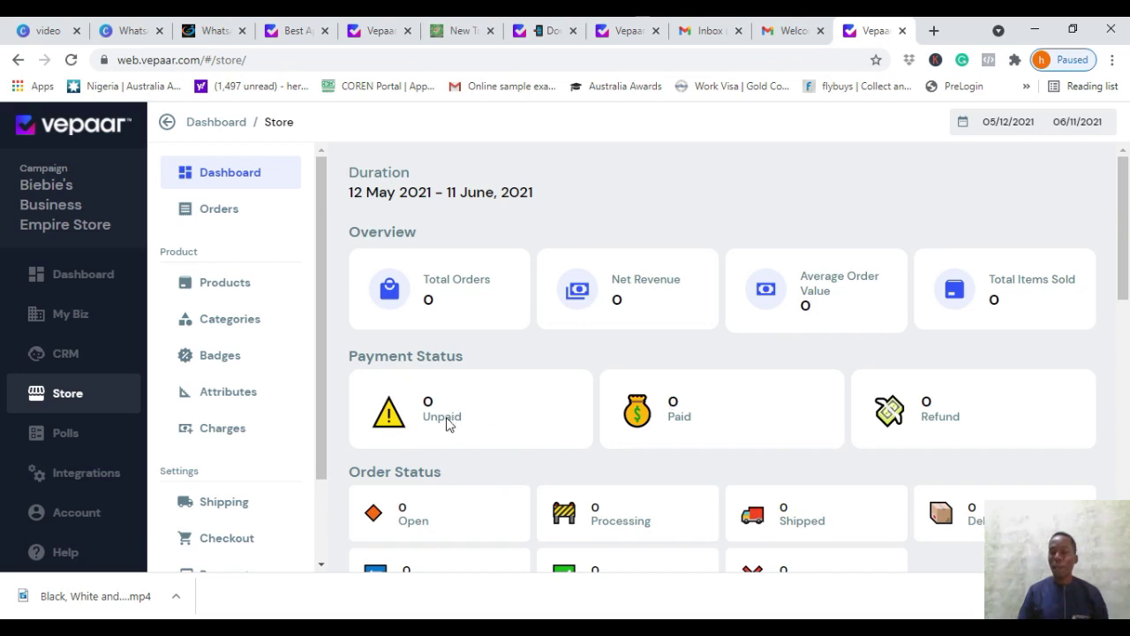
pyautogui.scroll(-1, 764, 335)
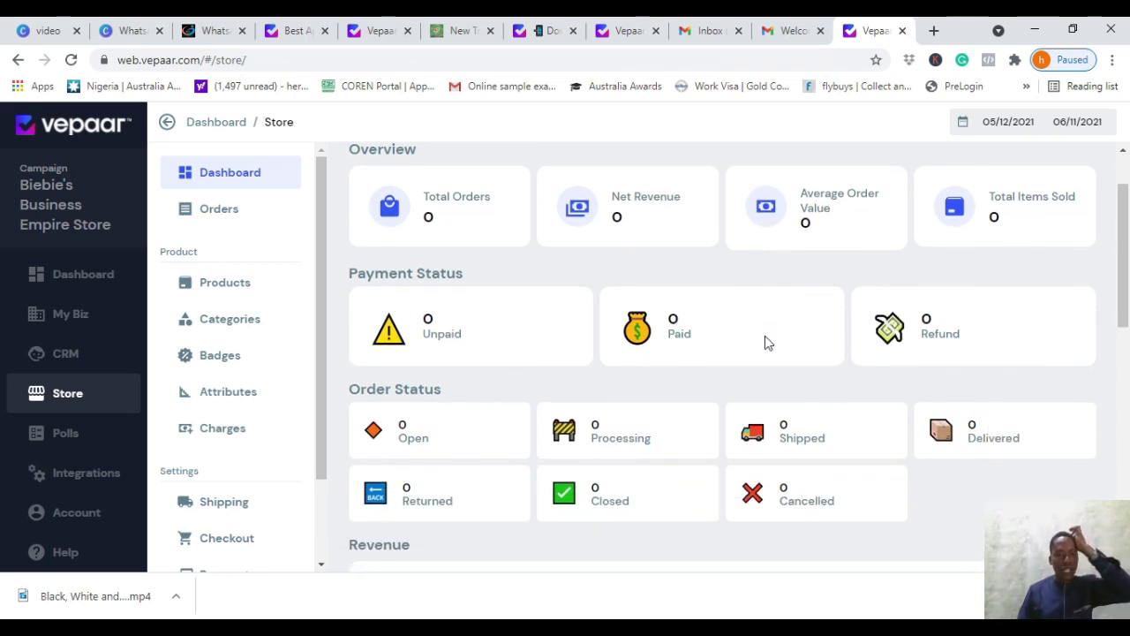
pyautogui.scroll(-2, 767, 342)
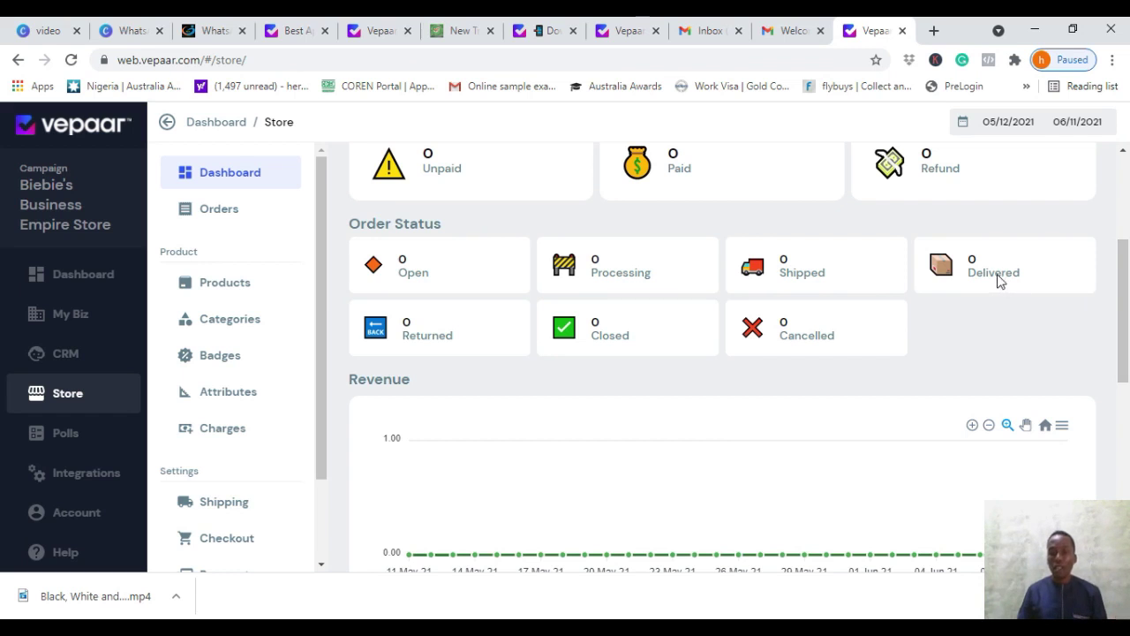
pyautogui.scroll(-3, 977, 311)
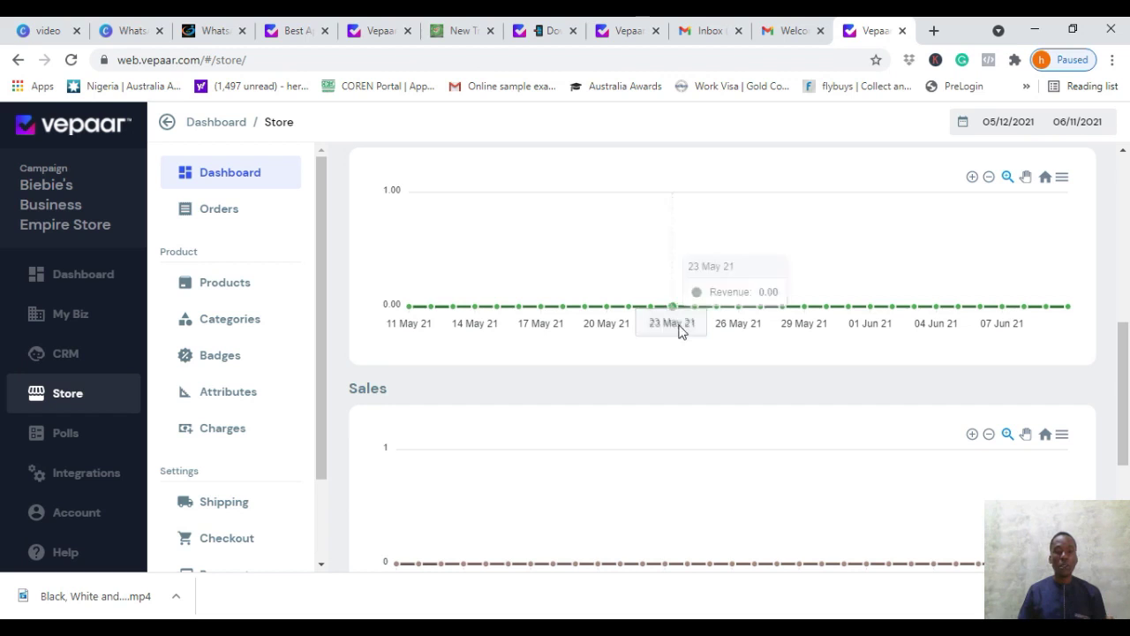
pyautogui.scroll(-3, 678, 327)
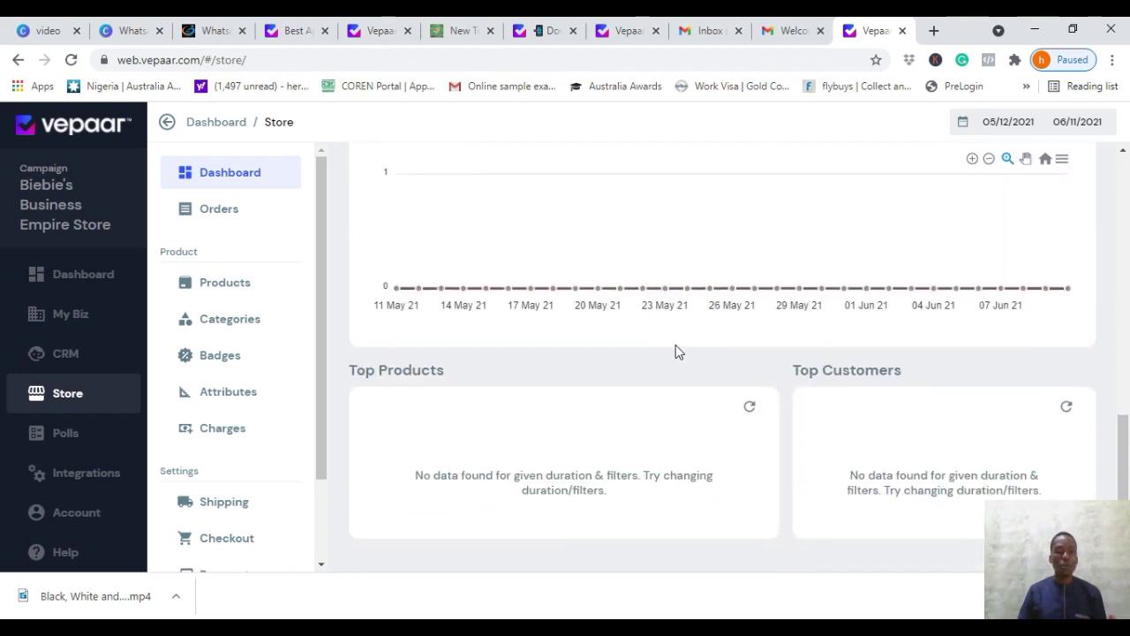
pyautogui.scroll(5, 677, 344)
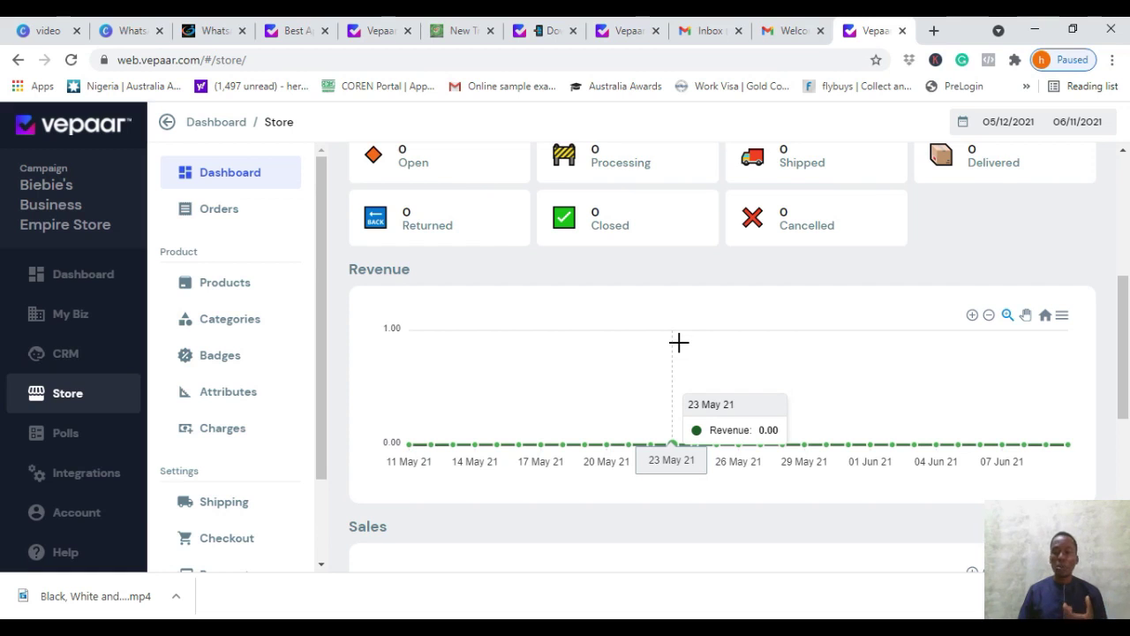
pyautogui.scroll(-5, 678, 342)
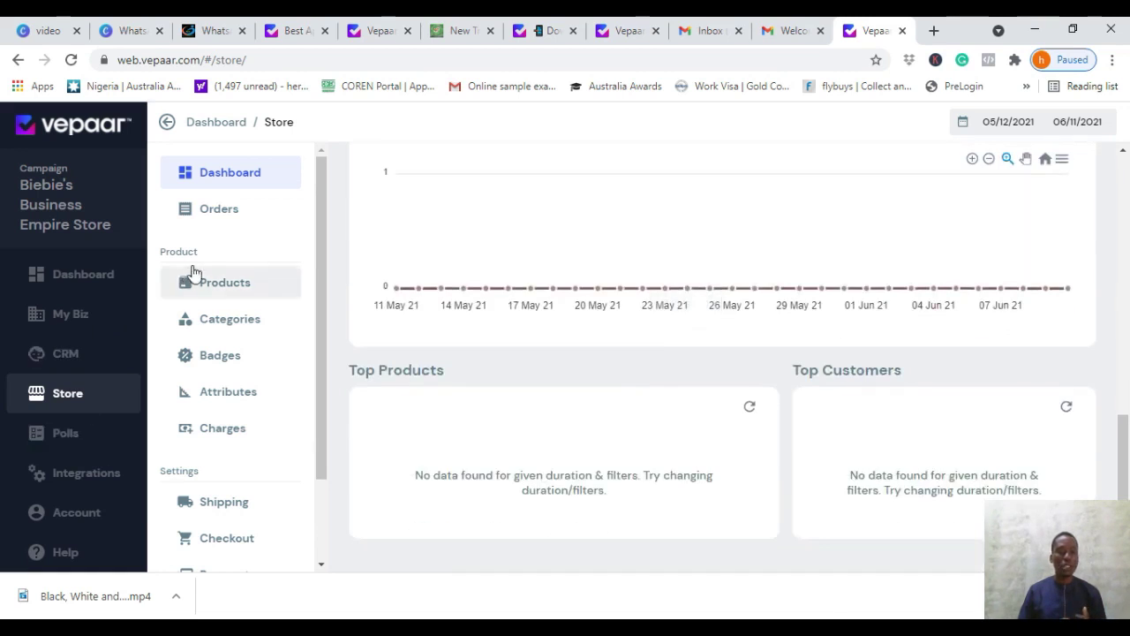
# Browse the store's order list, then scroll through the product list.
pyautogui.click(219, 214)
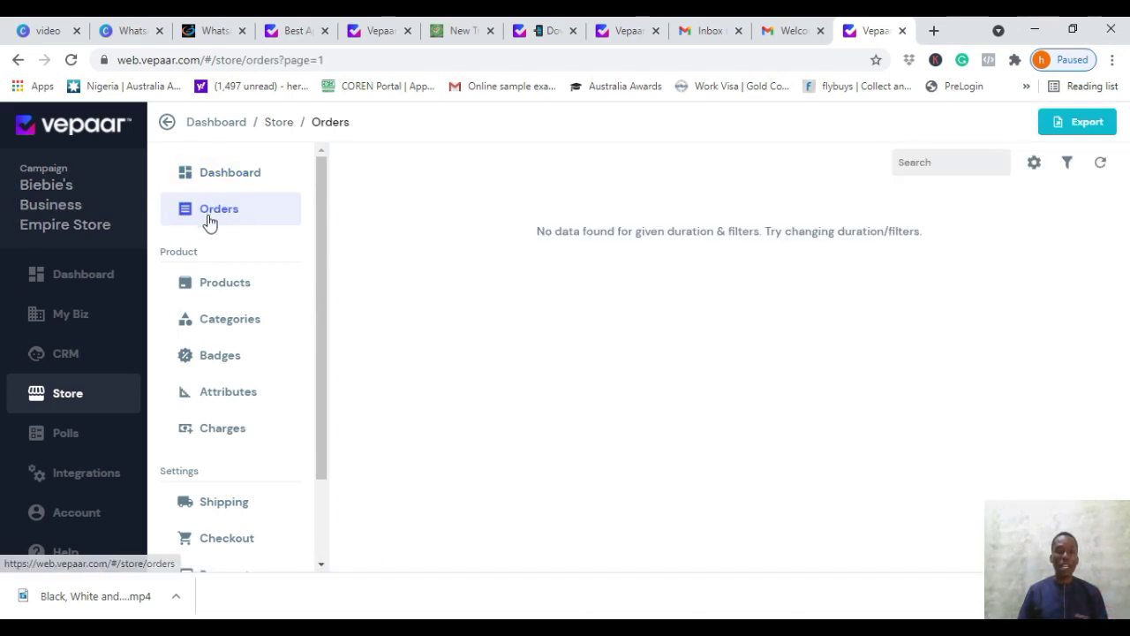
pyautogui.click(217, 290)
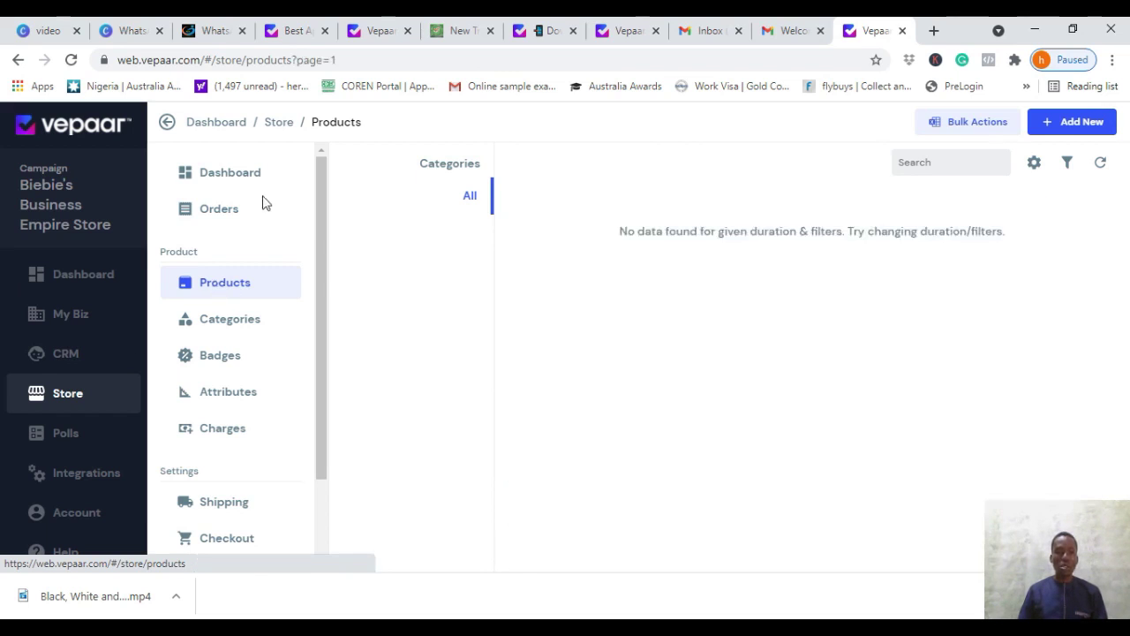
pyautogui.scroll(-2, 87, 318)
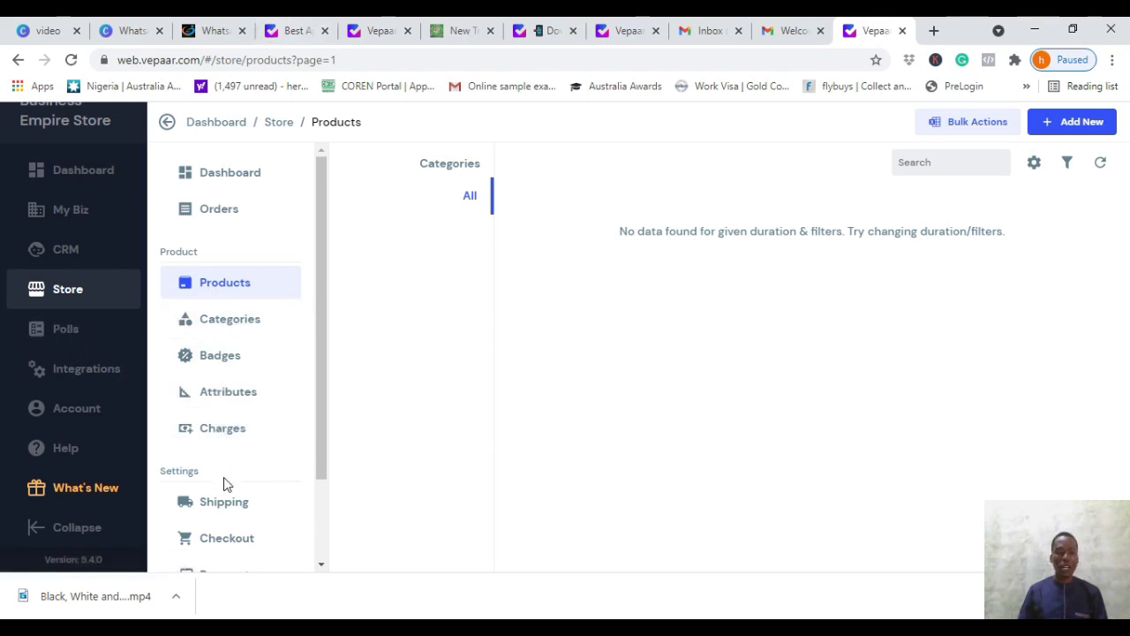
pyautogui.scroll(-1, 223, 481)
pyautogui.scroll(-1, 227, 458)
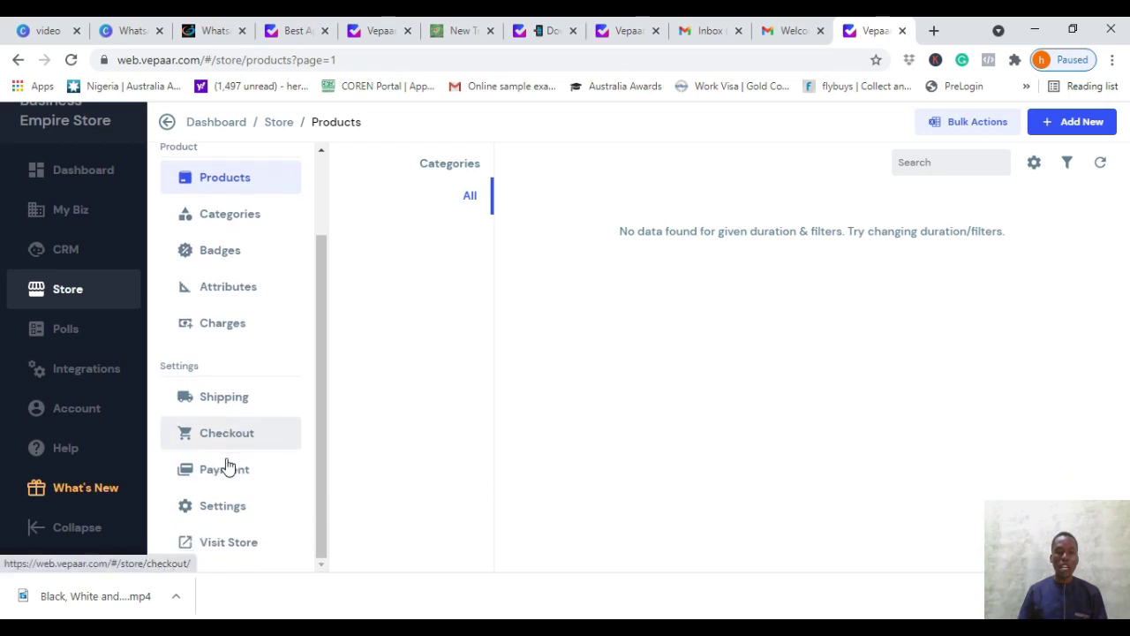
# Review checkout and payment options, ending on Store Settings showing Nigeria Naira currency.
pyautogui.click(219, 437)
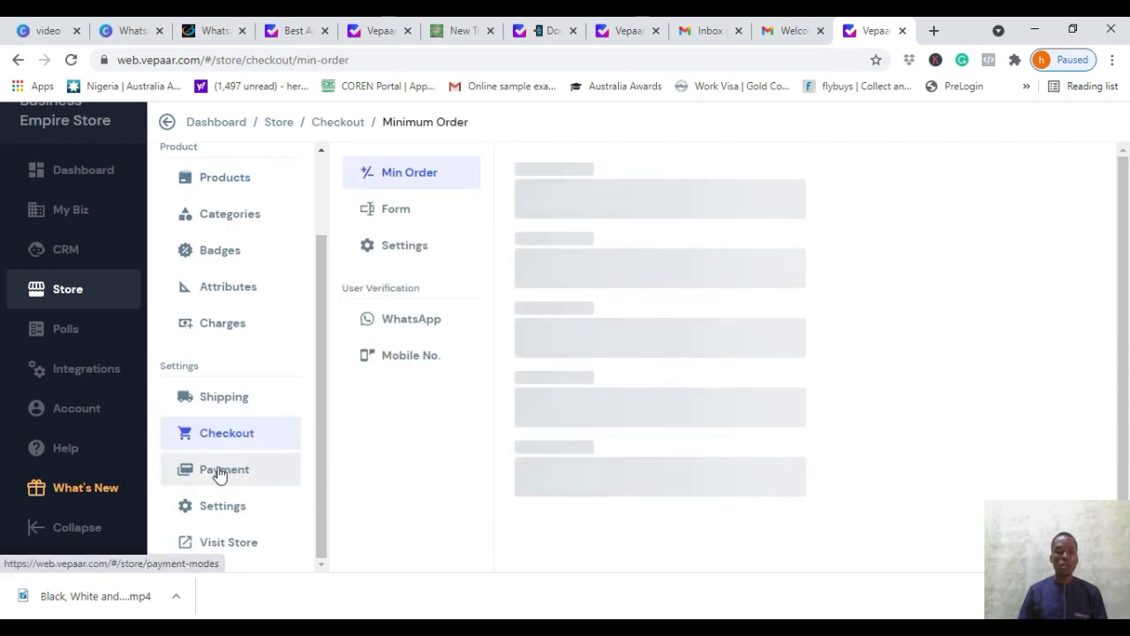
pyautogui.click(223, 472)
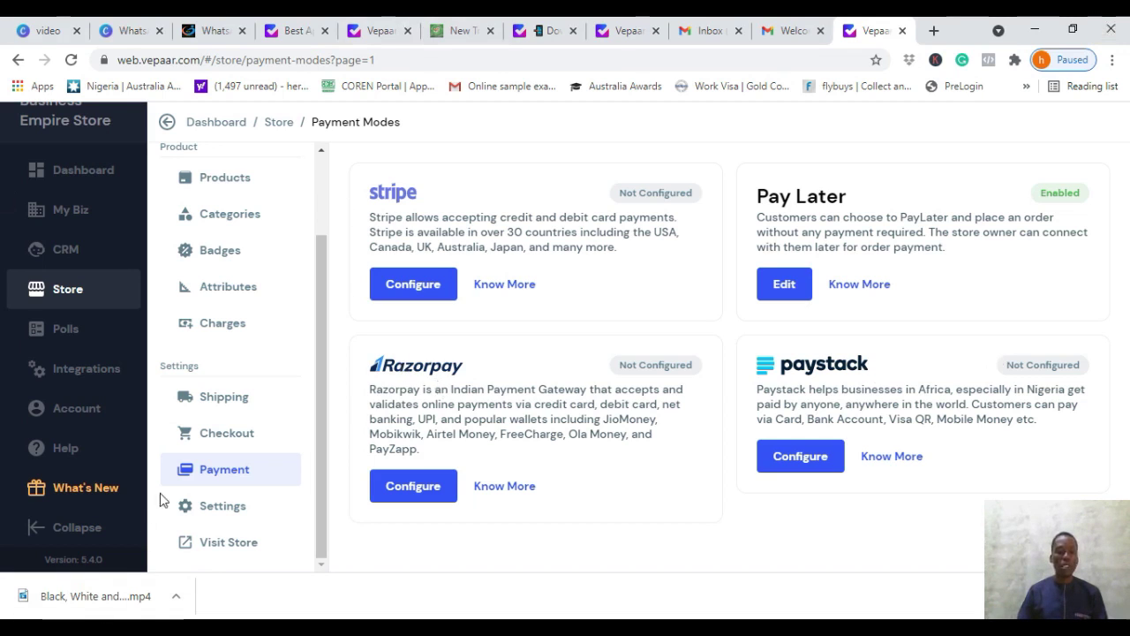
pyautogui.click(221, 512)
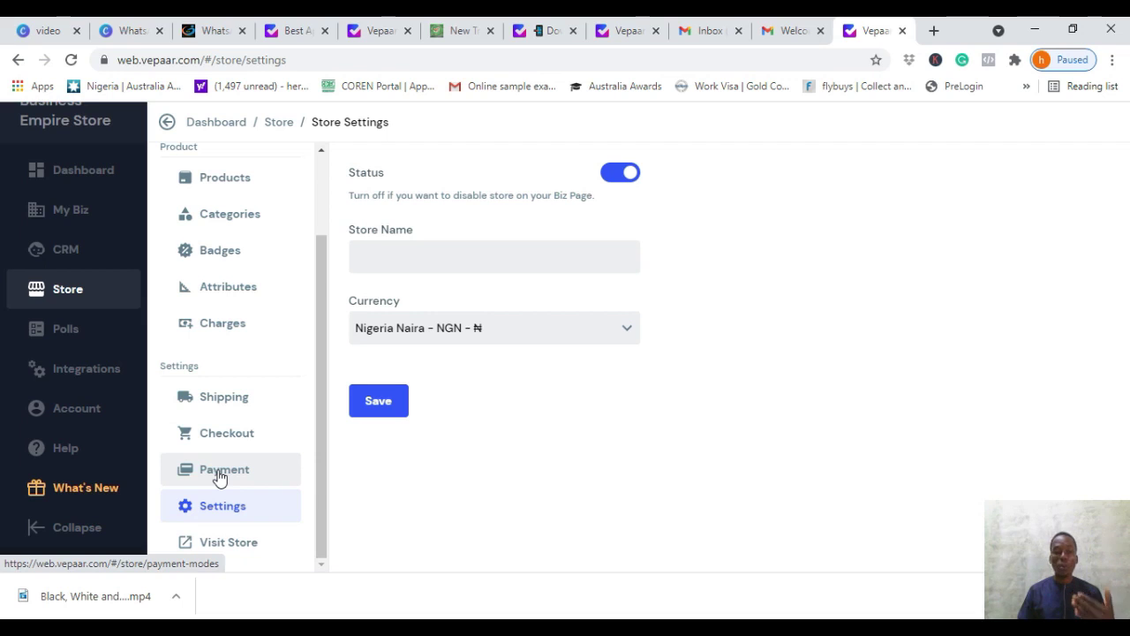
# Open the checkout form fields and require customers' Name and Email.
pyautogui.click(229, 442)
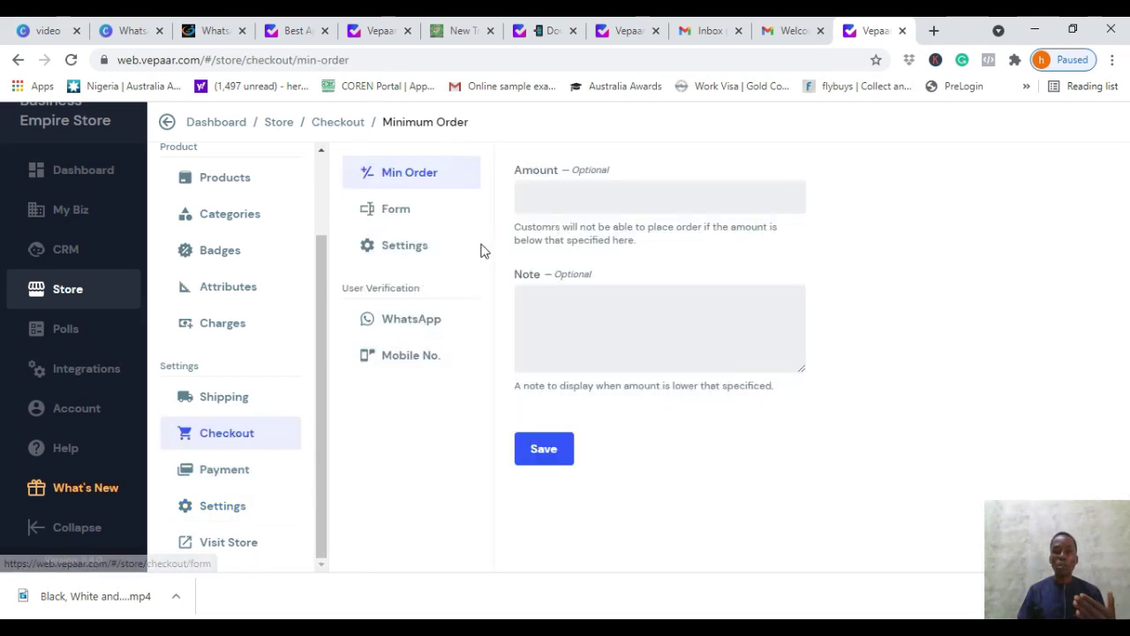
pyautogui.click(403, 211)
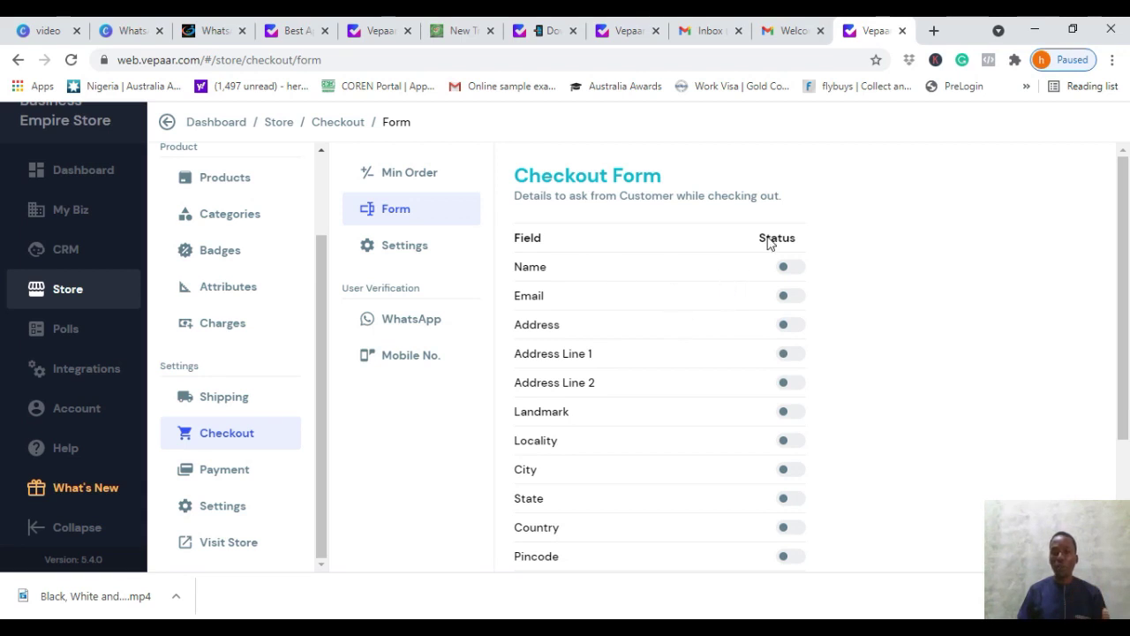
pyautogui.click(795, 270)
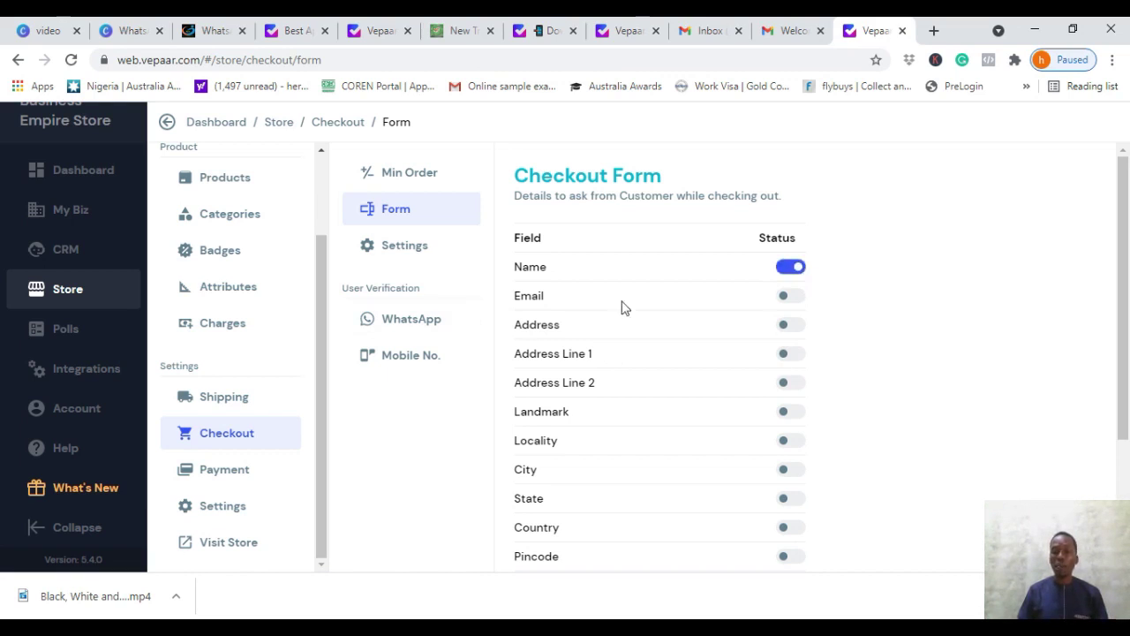
pyautogui.click(799, 298)
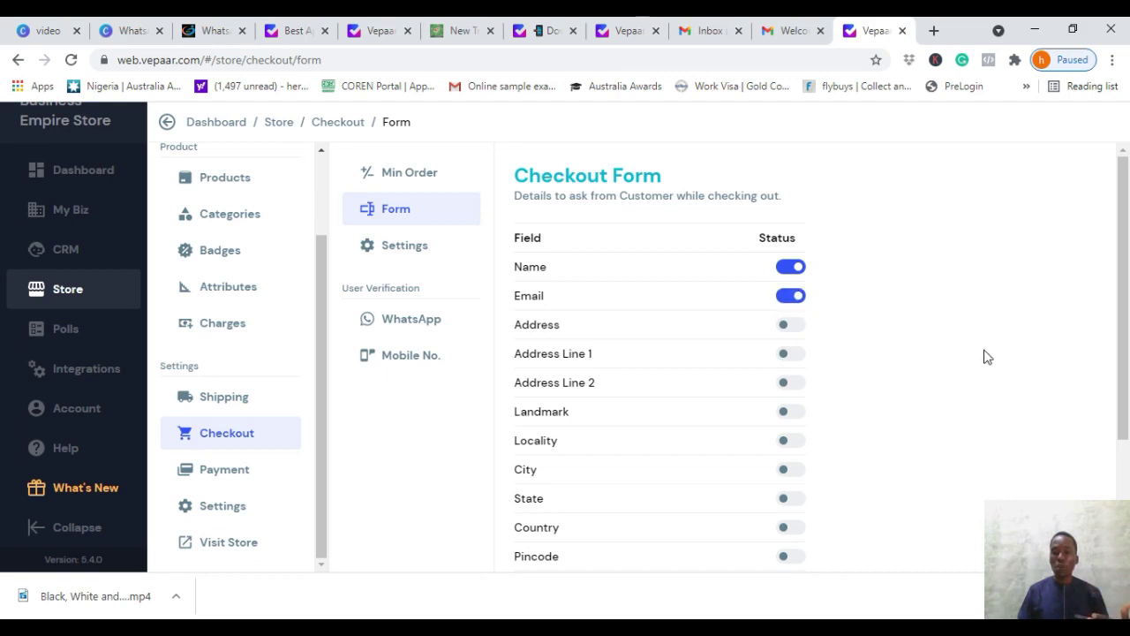
# Also require Address and Country, then save the checkout form.
pyautogui.scroll(-1, 660, 399)
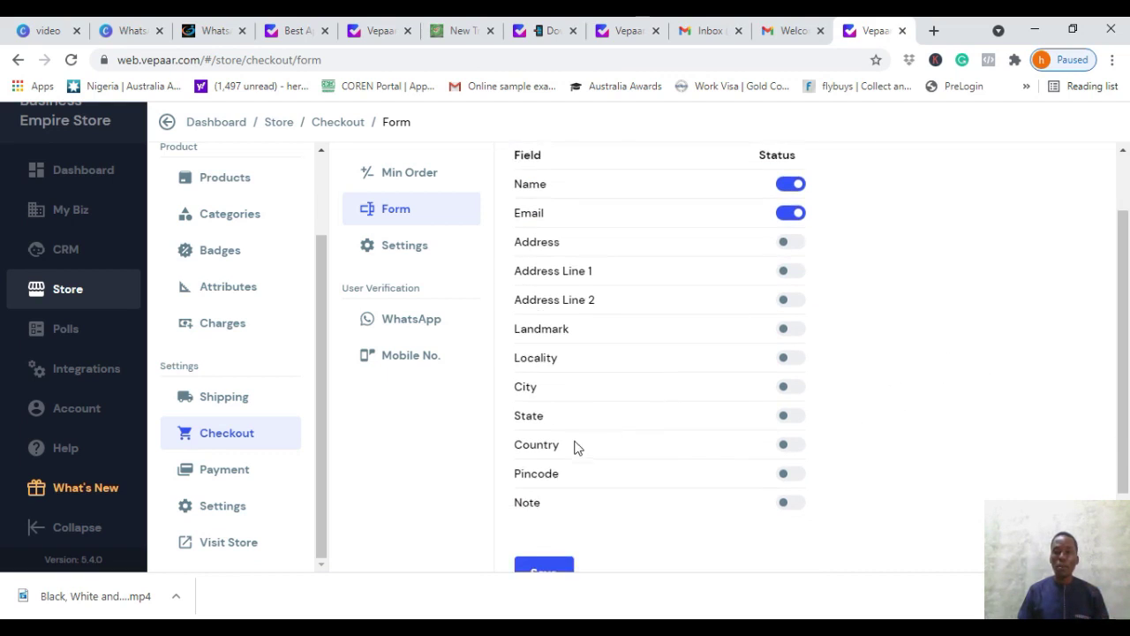
pyautogui.click(795, 247)
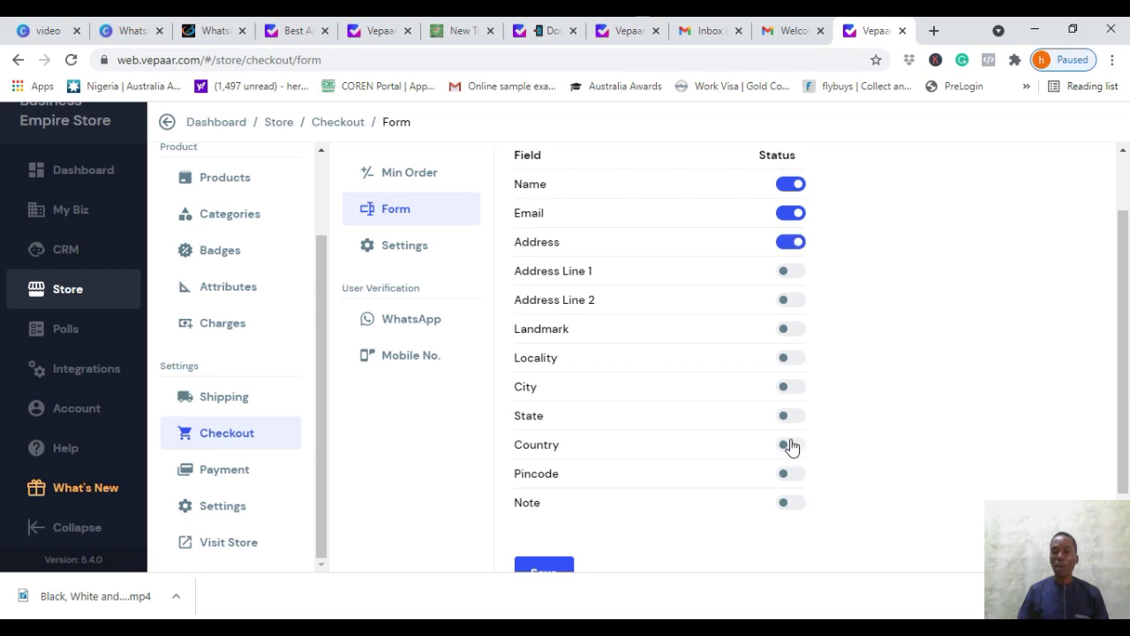
pyautogui.click(792, 446)
pyautogui.scroll(-1, 625, 469)
pyautogui.click(546, 477)
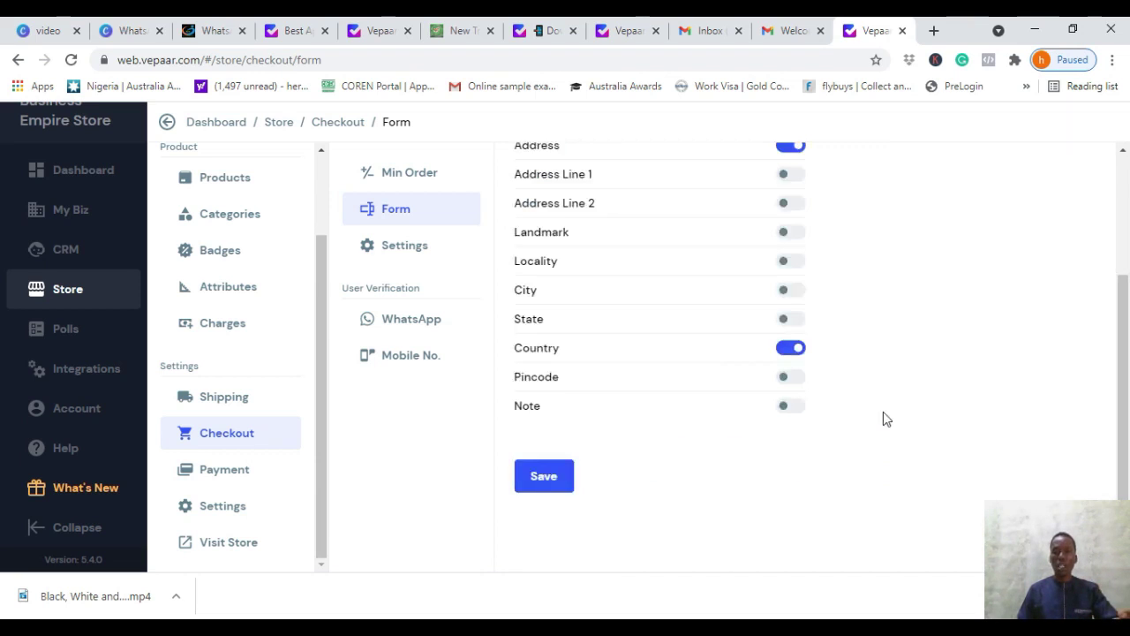
pyautogui.scroll(2, 884, 389)
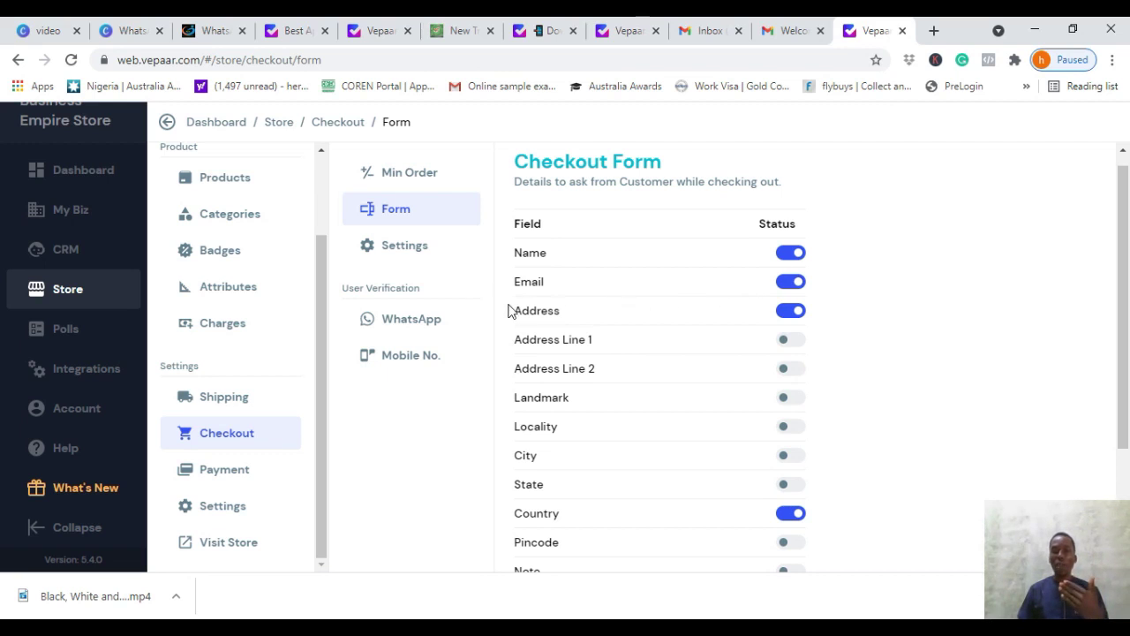
pyautogui.scroll(-1, 826, 397)
pyautogui.scroll(-1, 826, 397)
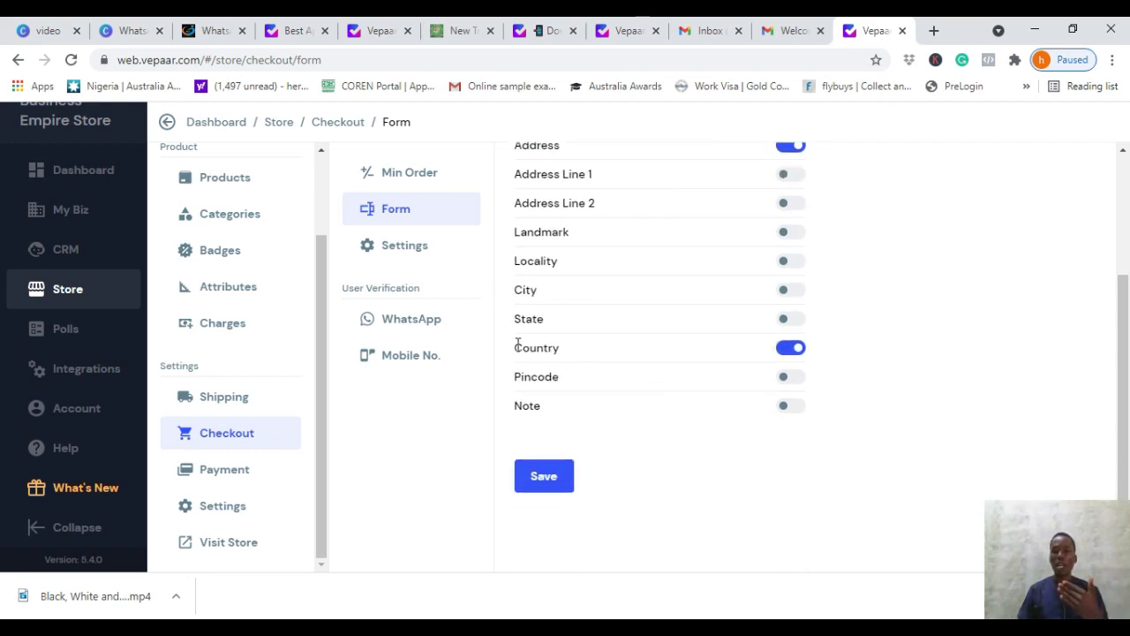
pyautogui.scroll(2, 919, 321)
pyautogui.scroll(2, 918, 320)
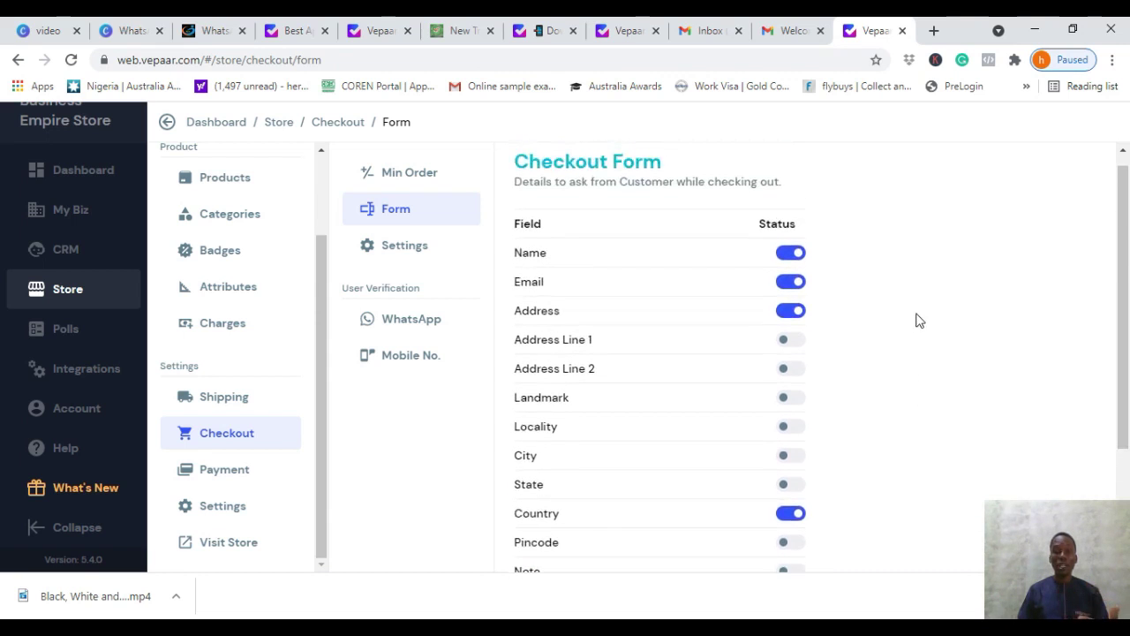
# Set WhatsApp checkout status to Active, with the Vepaar Official Number receiving orders.
pyautogui.click(406, 252)
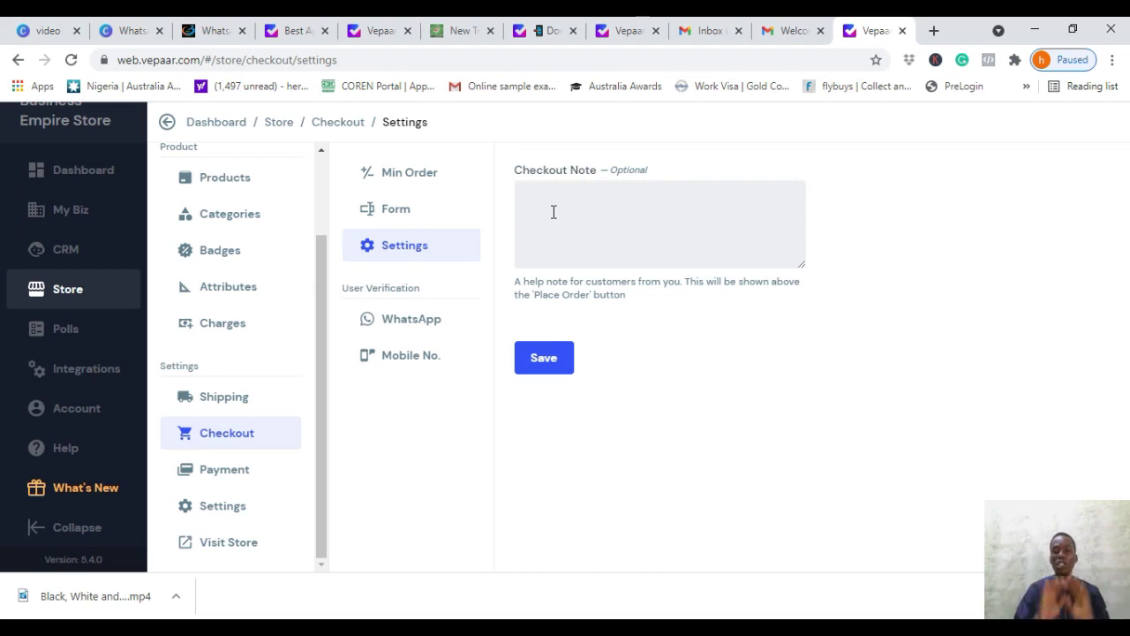
pyautogui.click(395, 323)
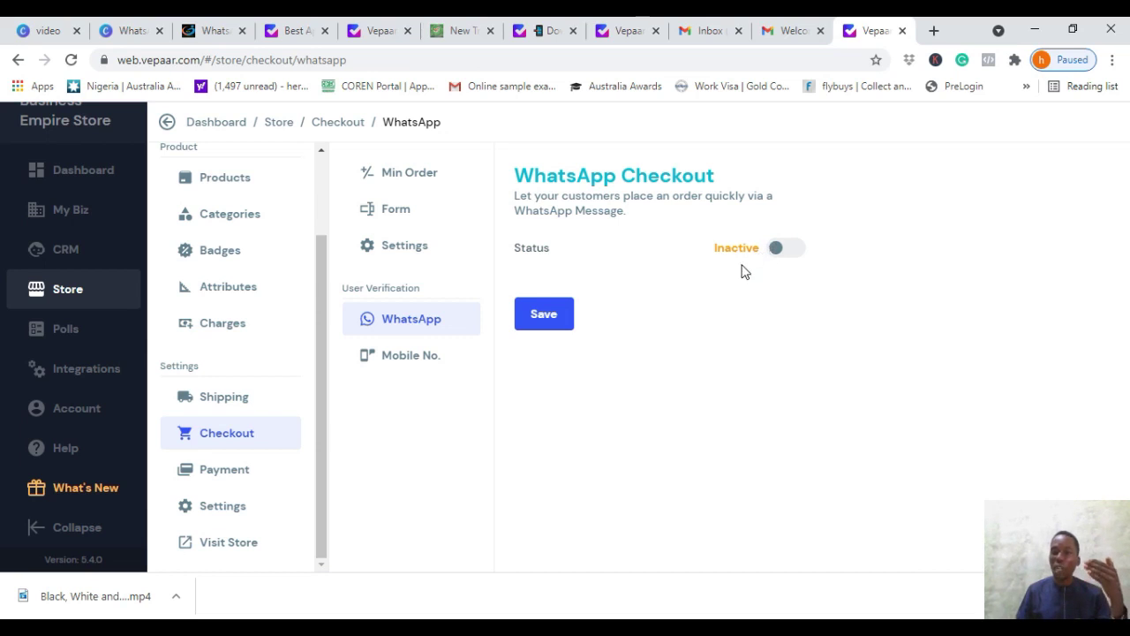
pyautogui.click(796, 248)
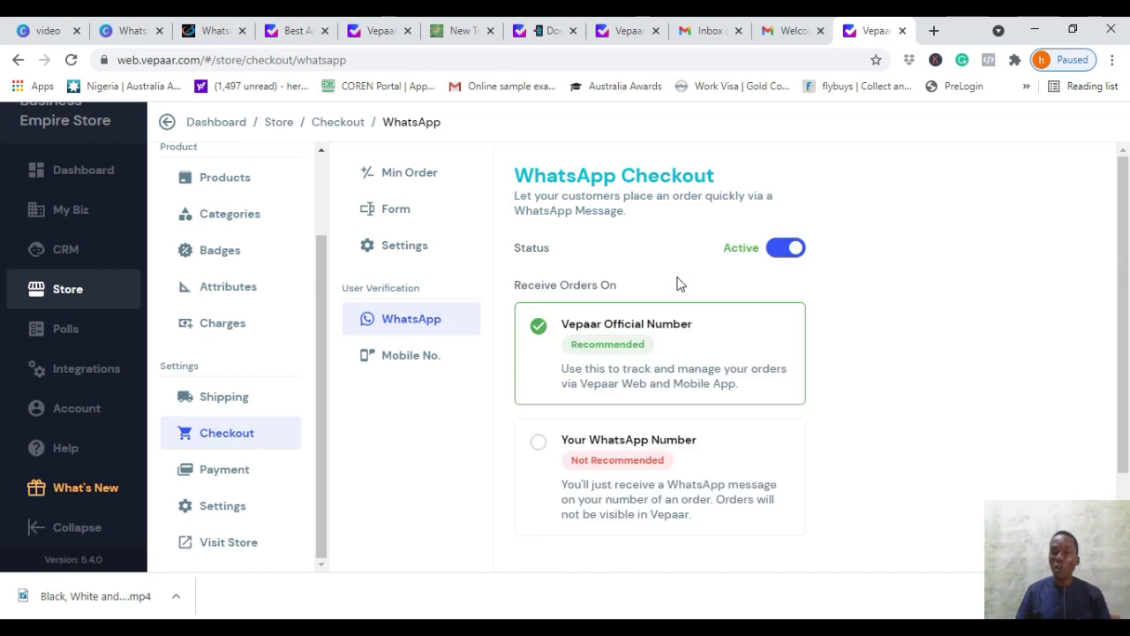
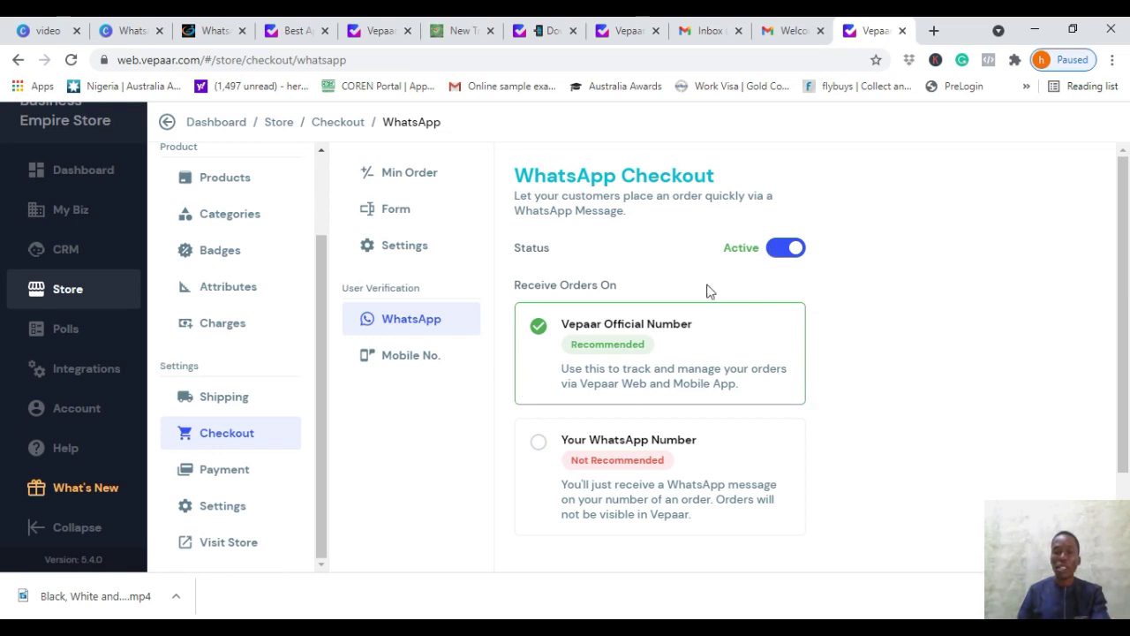
# Make OTP Verification Active for Mobile No. checkout and save the settings.
pyautogui.click(399, 358)
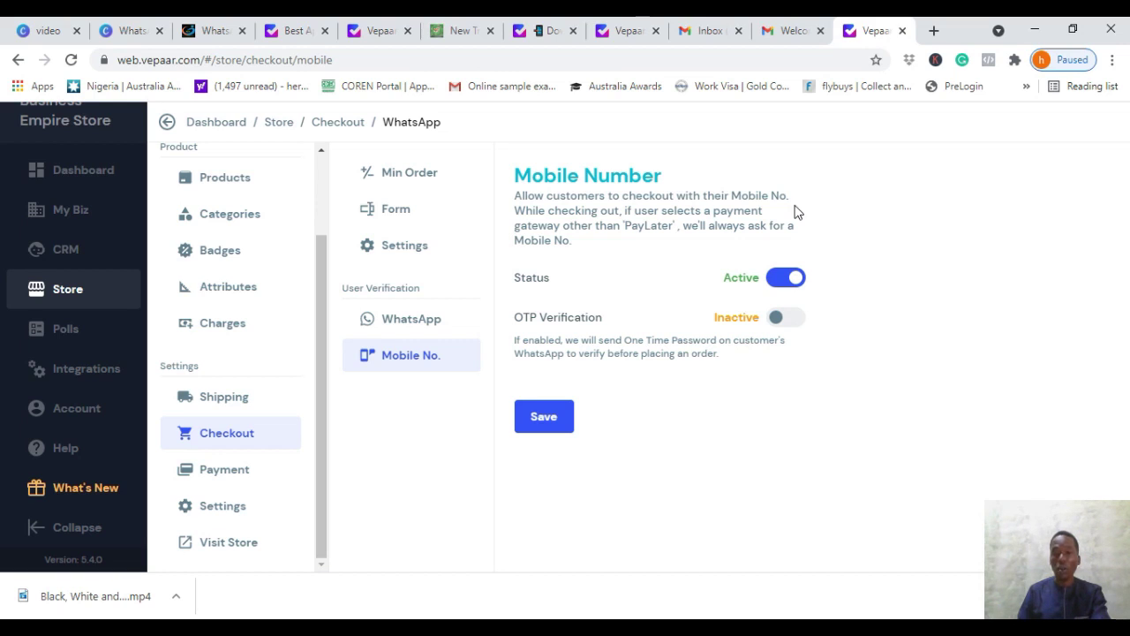
pyautogui.click(794, 322)
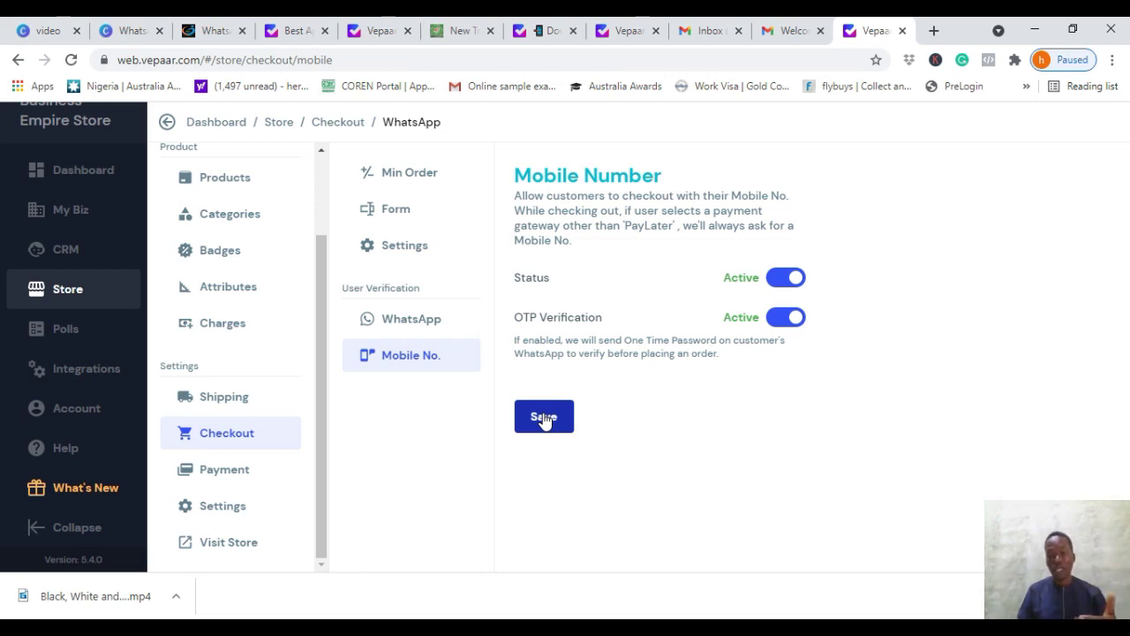
pyautogui.click(544, 417)
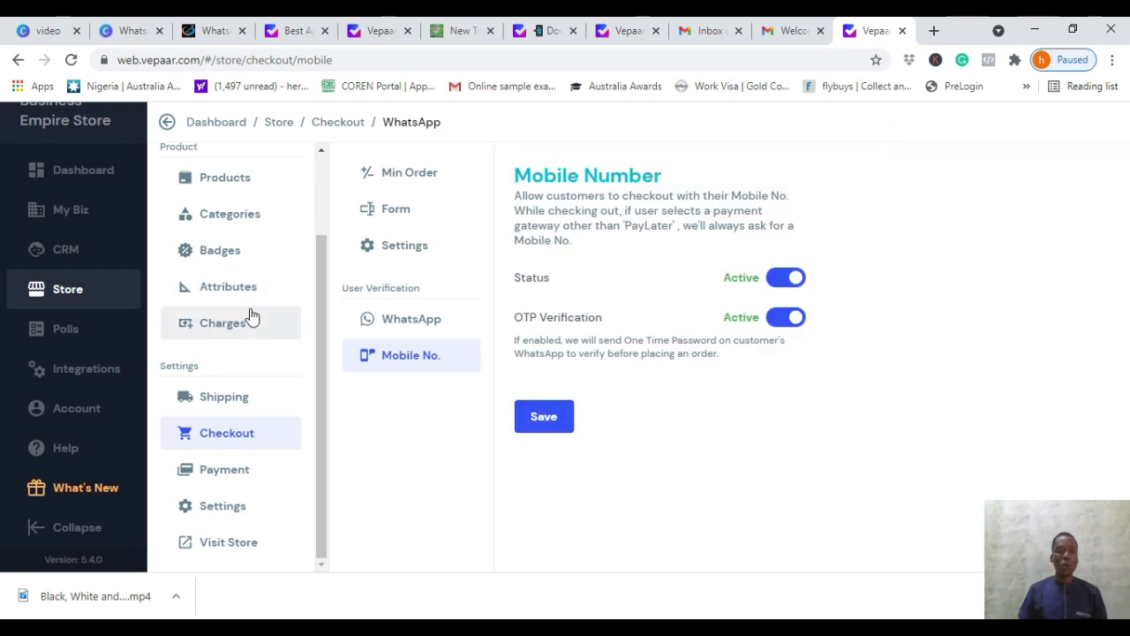
# Review the Shipping Charges options, then leave Shipping Charges Inactive so shipping stays free.
pyautogui.click(223, 400)
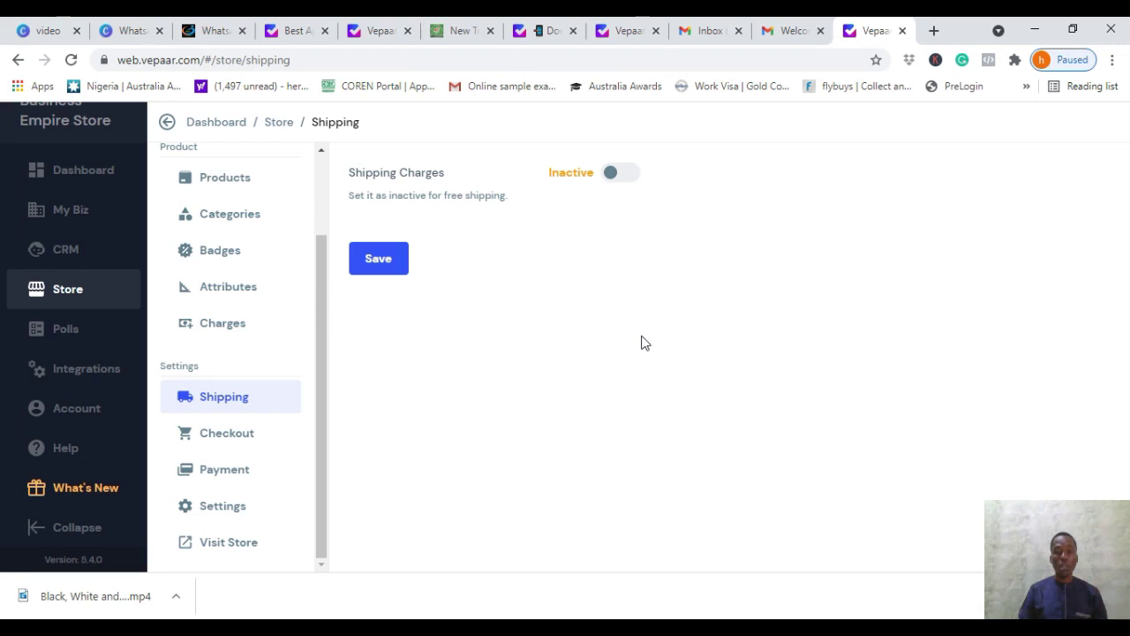
pyautogui.click(630, 175)
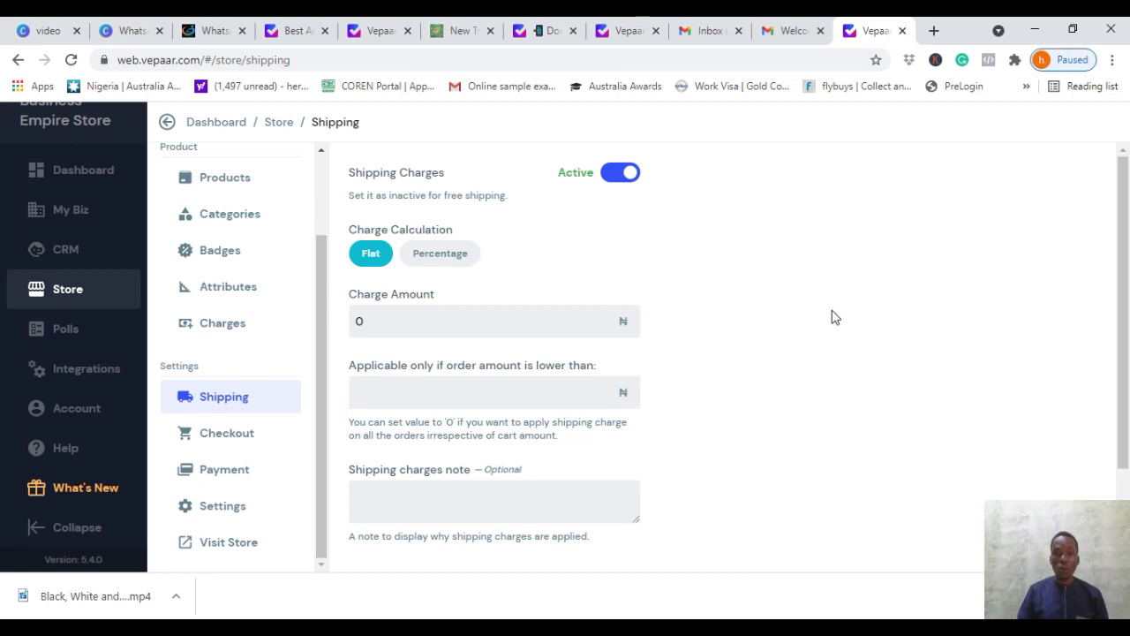
pyautogui.scroll(-2, 834, 317)
pyautogui.scroll(2, 835, 317)
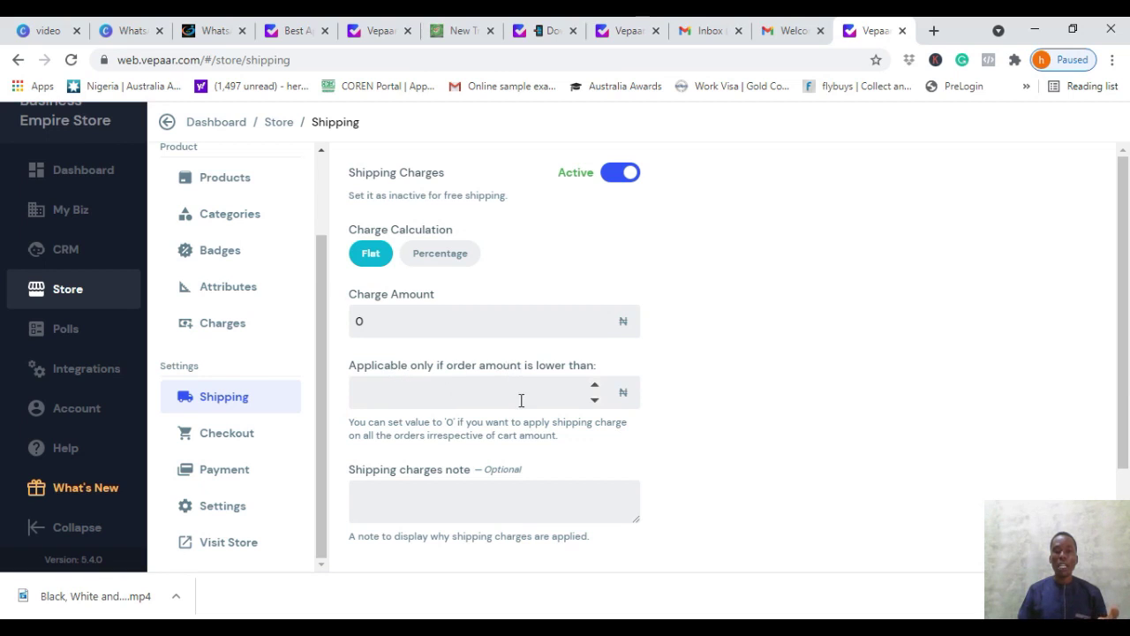
pyautogui.scroll(-3, 477, 366)
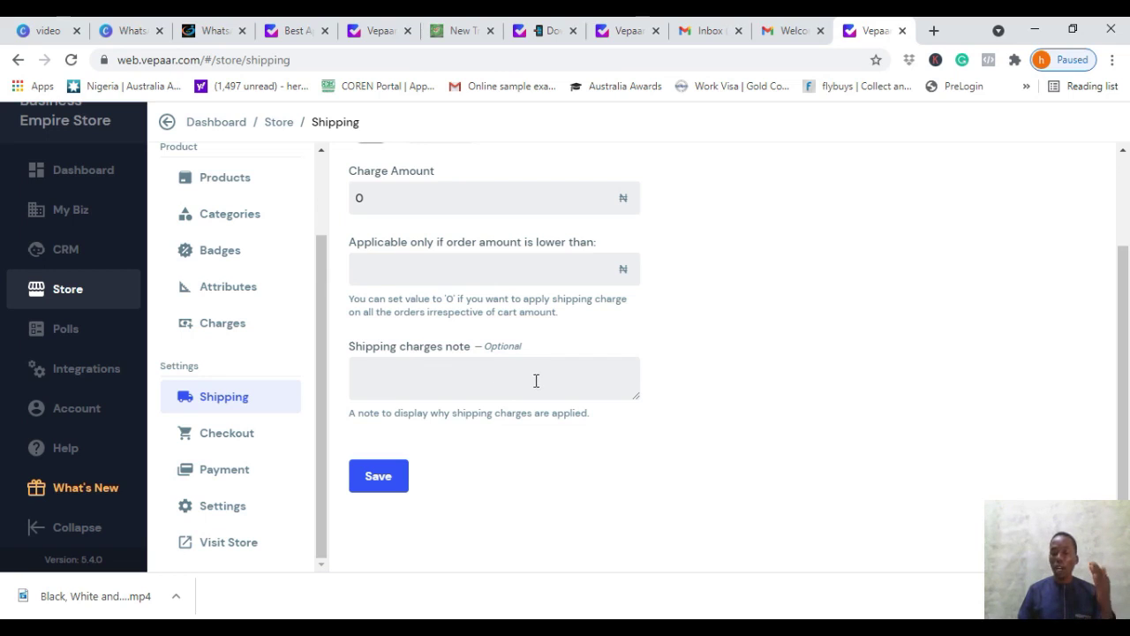
pyautogui.scroll(3, 713, 325)
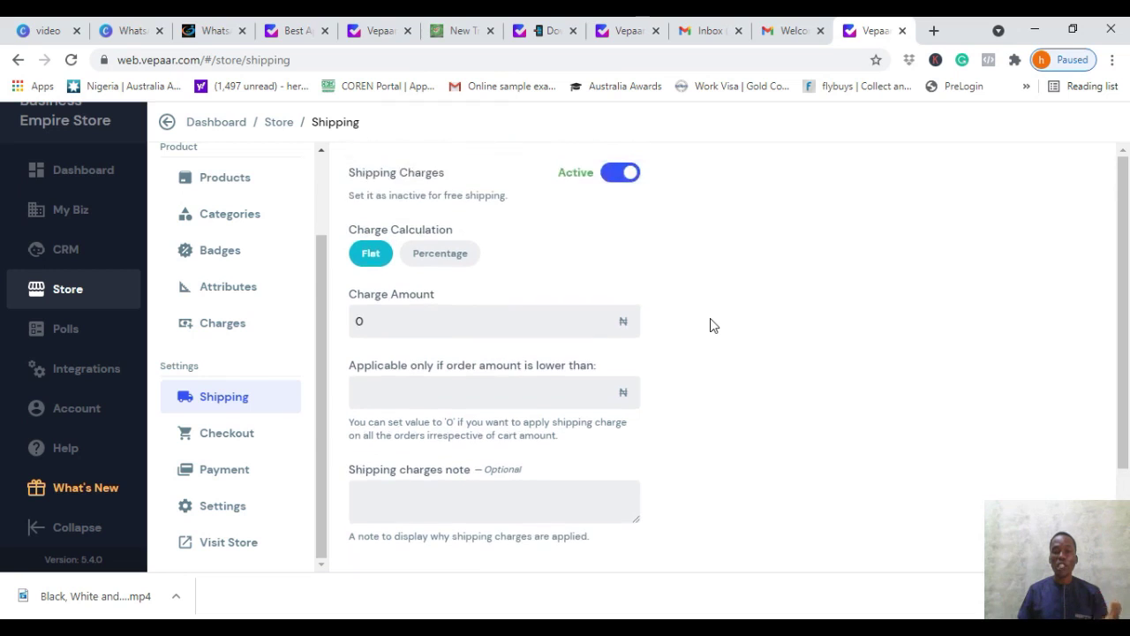
pyautogui.scroll(-3, 713, 325)
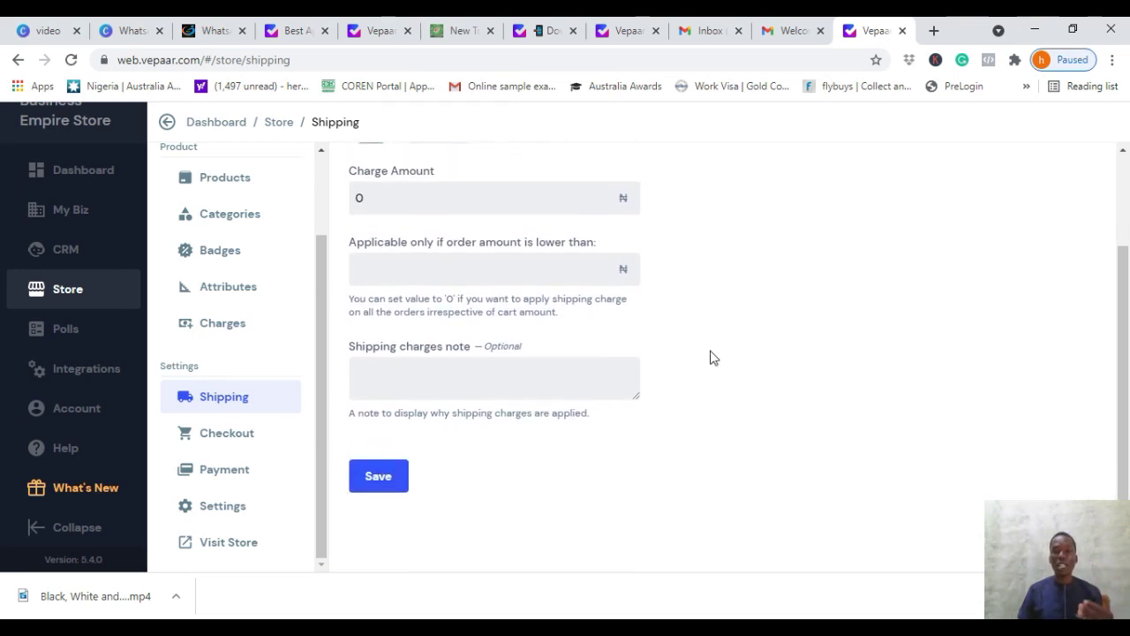
pyautogui.scroll(3, 398, 495)
pyautogui.scroll(-3, 398, 495)
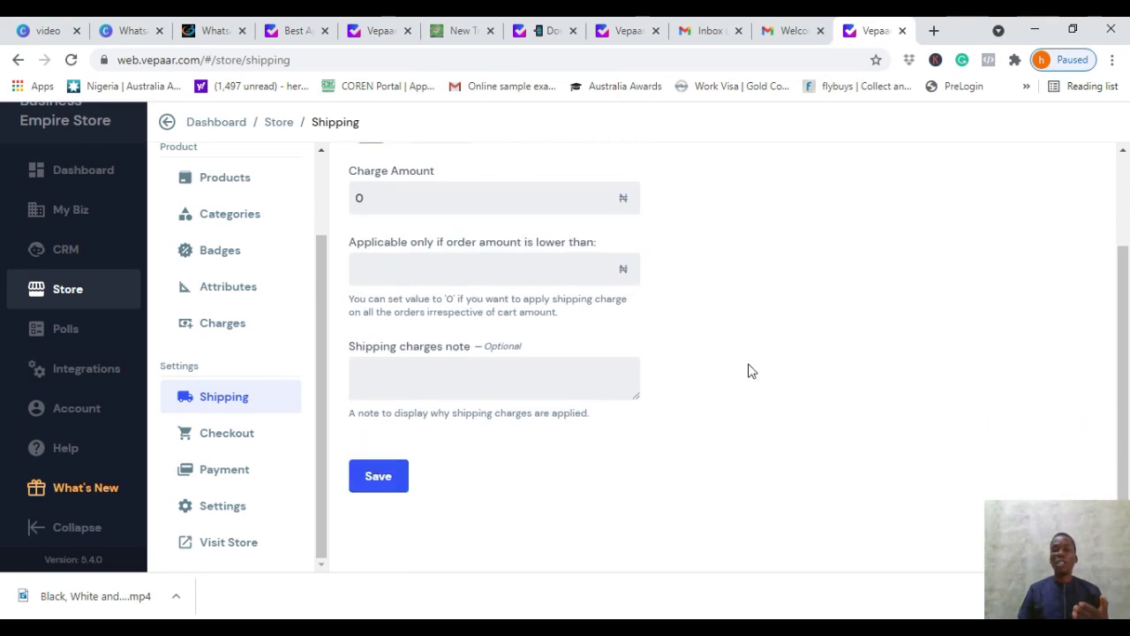
pyautogui.scroll(2, 756, 367)
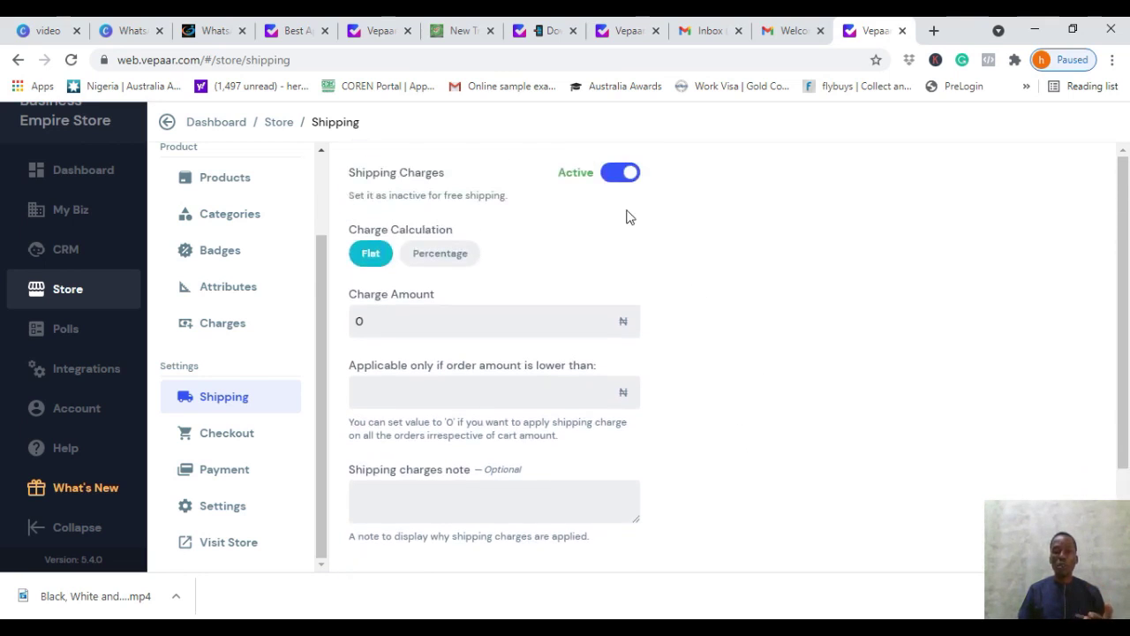
pyautogui.click(617, 173)
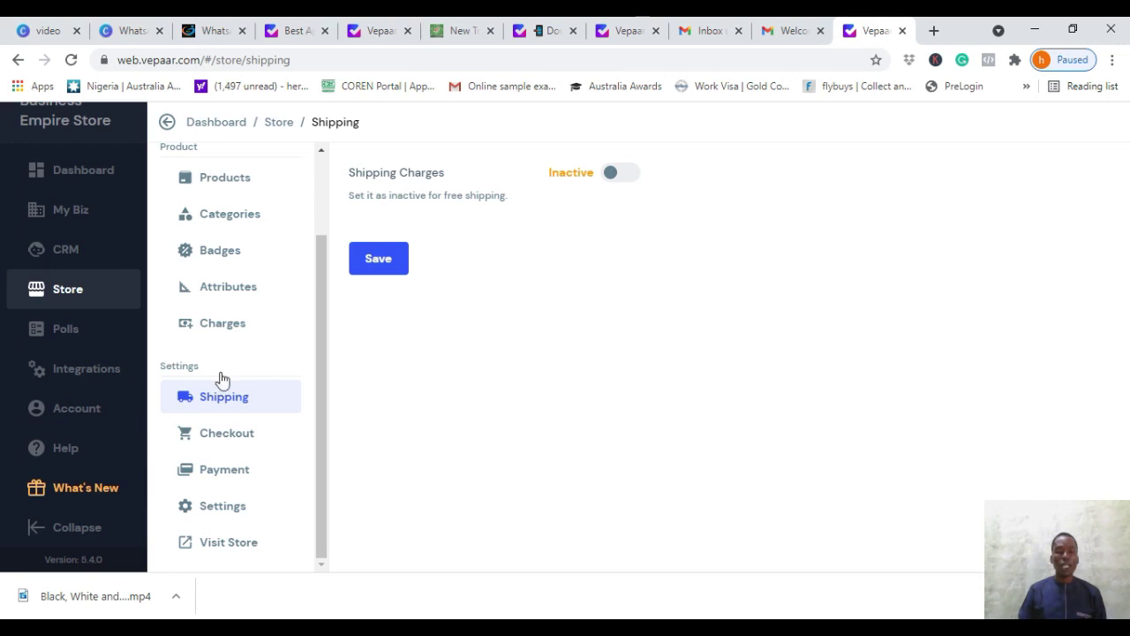
pyautogui.scroll(2, 235, 411)
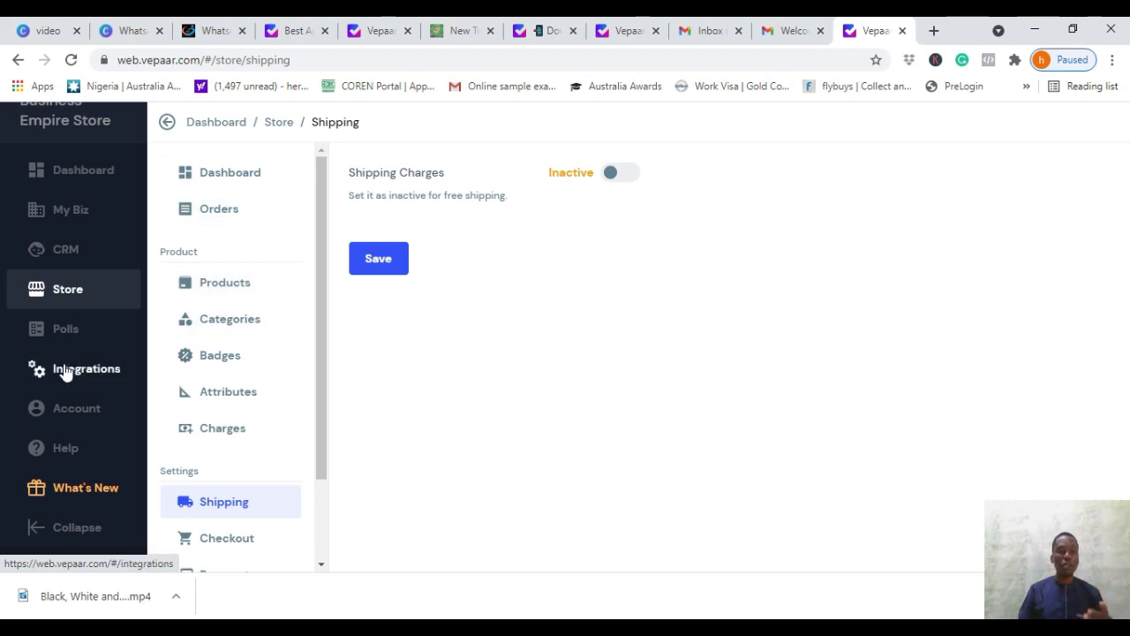
# Open Polls and start a new poll, reviewing its Public privacy and active status.
pyautogui.click(63, 332)
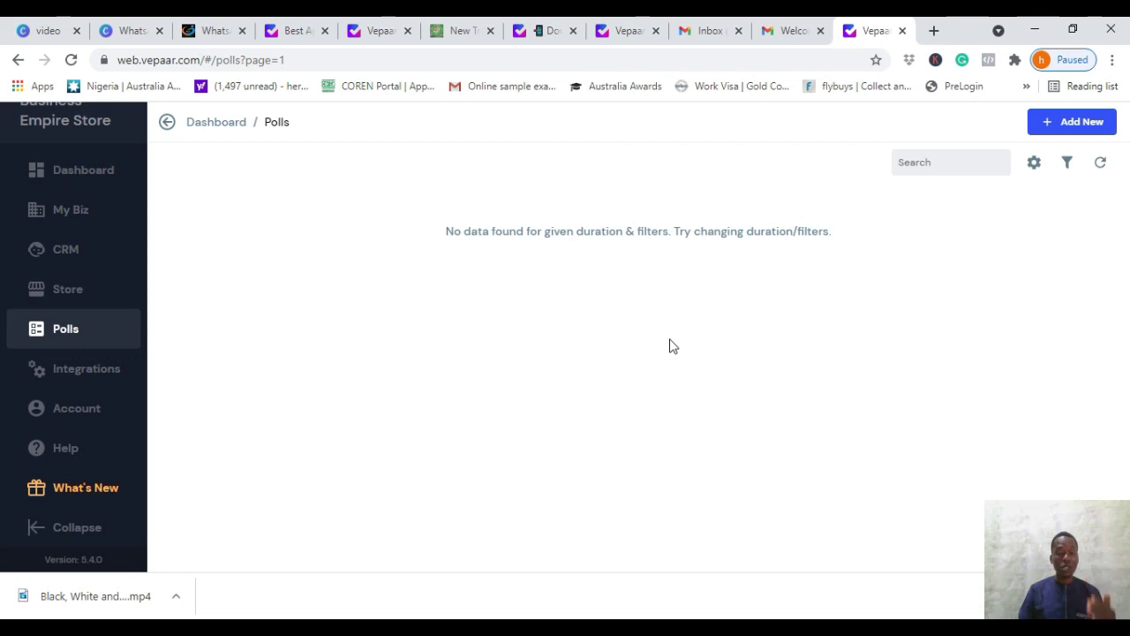
pyautogui.click(1086, 120)
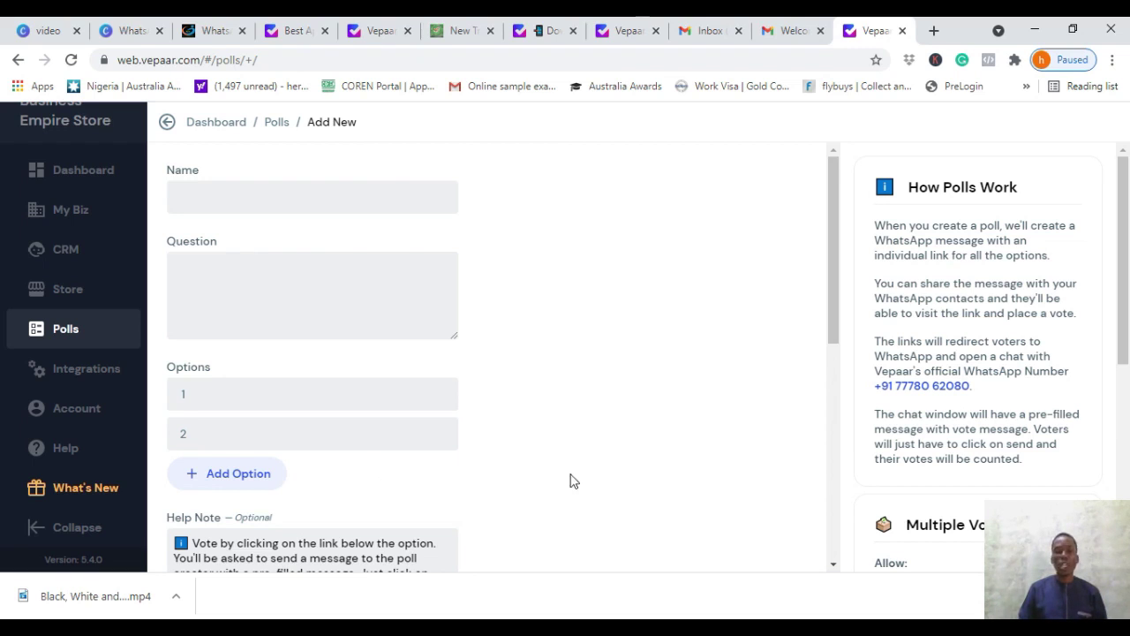
pyautogui.scroll(-2, 570, 477)
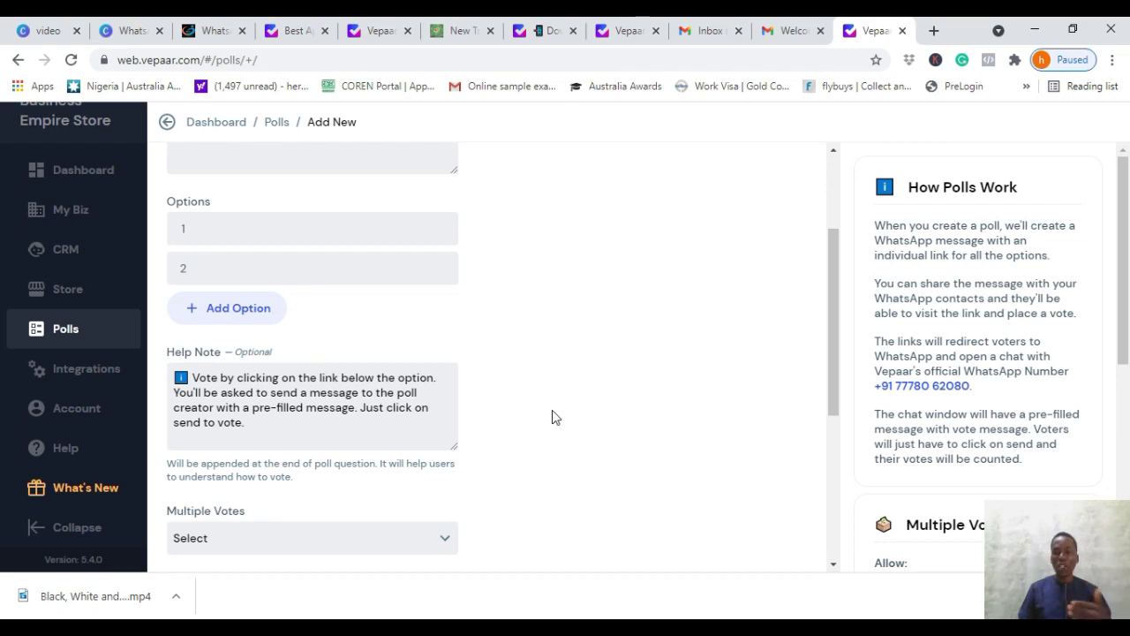
pyautogui.scroll(-4, 560, 413)
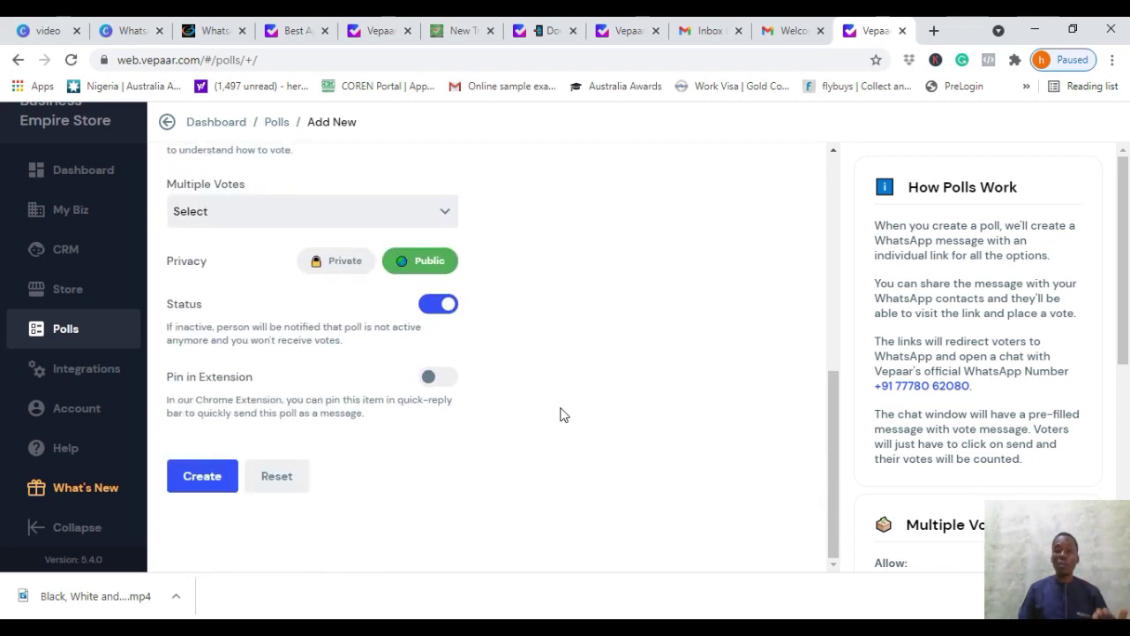
pyautogui.scroll(3, 449, 391)
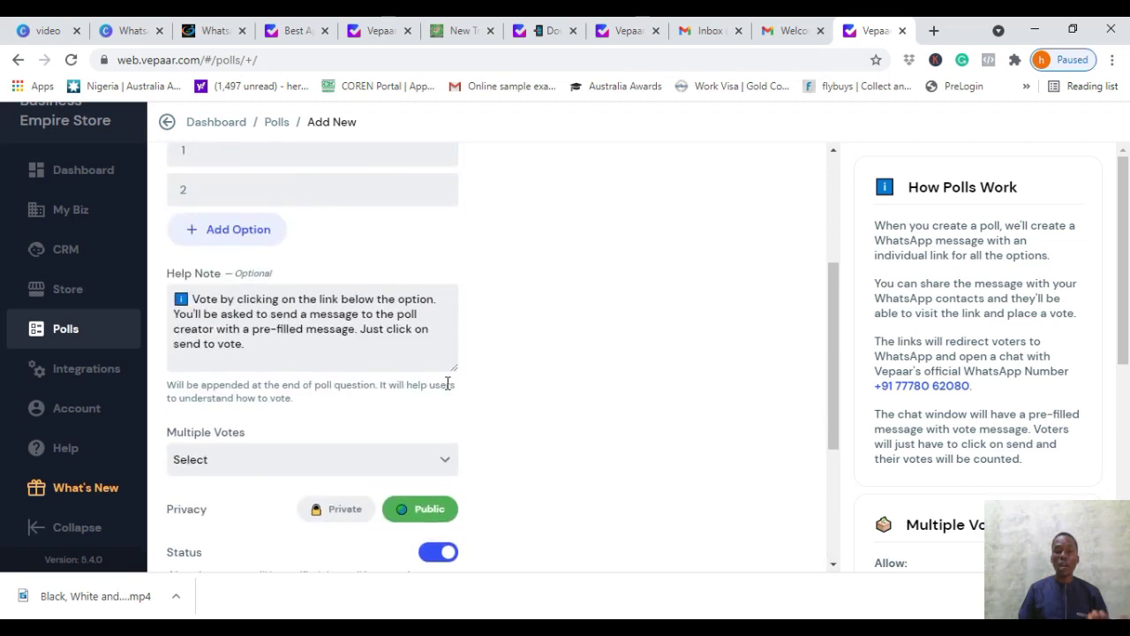
pyautogui.scroll(-3, 437, 407)
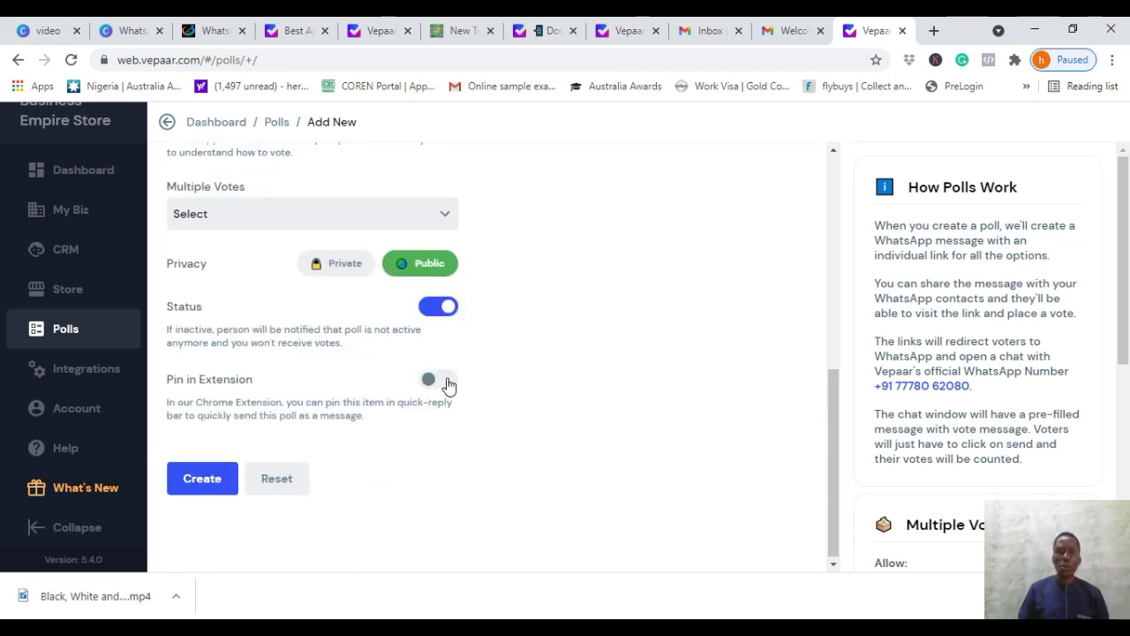
pyautogui.scroll(6, 450, 381)
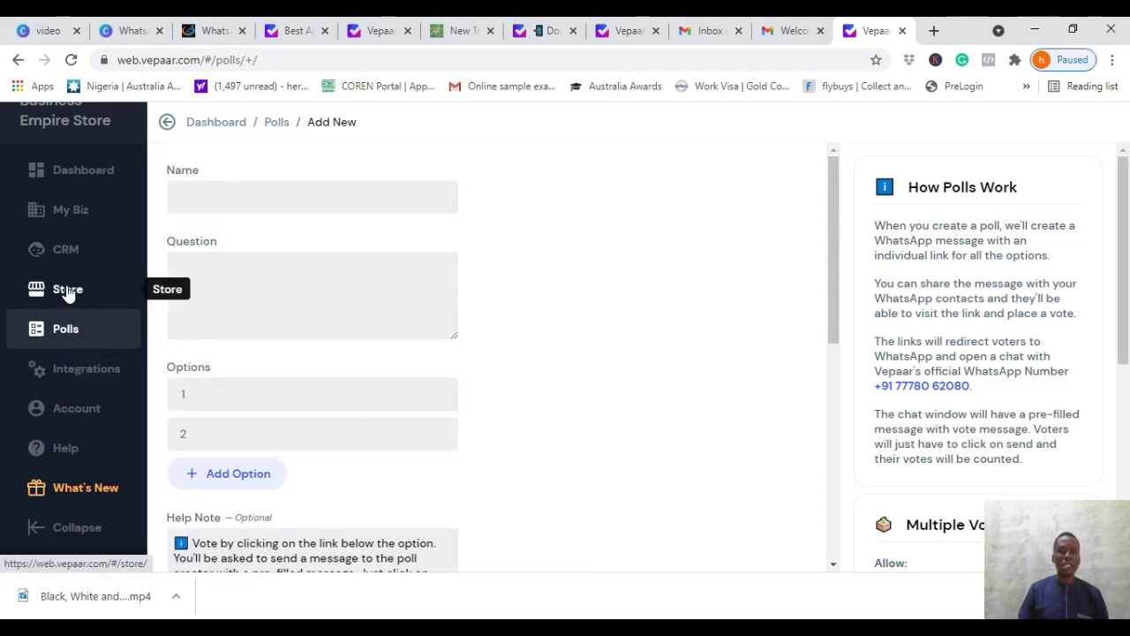
# Go from the store dashboard through Products to the empty Product Categories list.
pyautogui.click(67, 295)
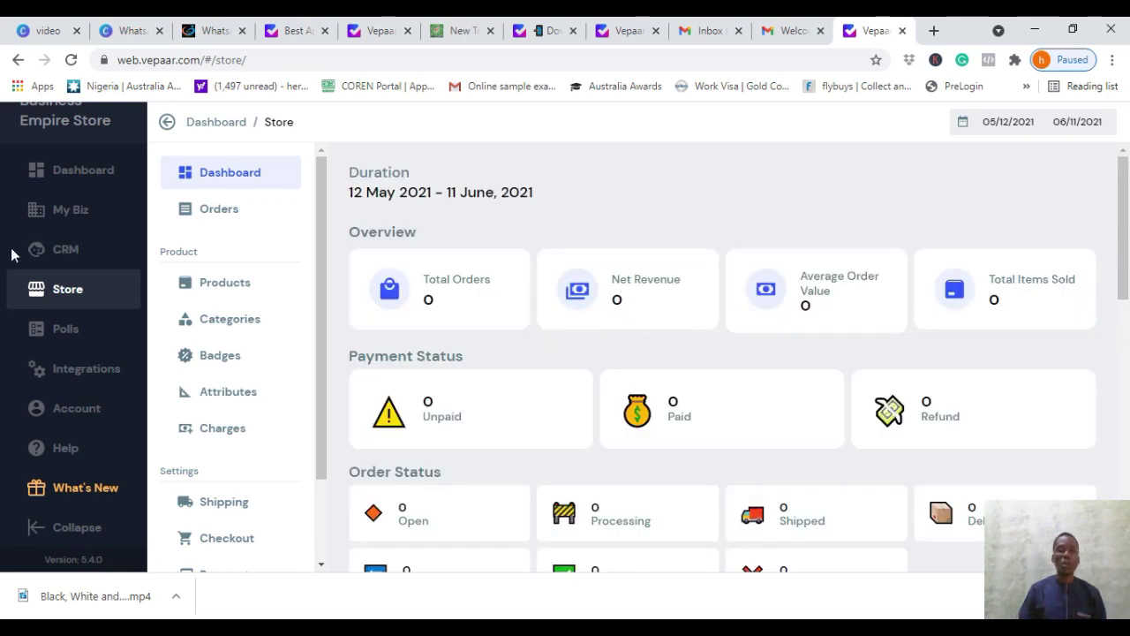
pyautogui.click(212, 284)
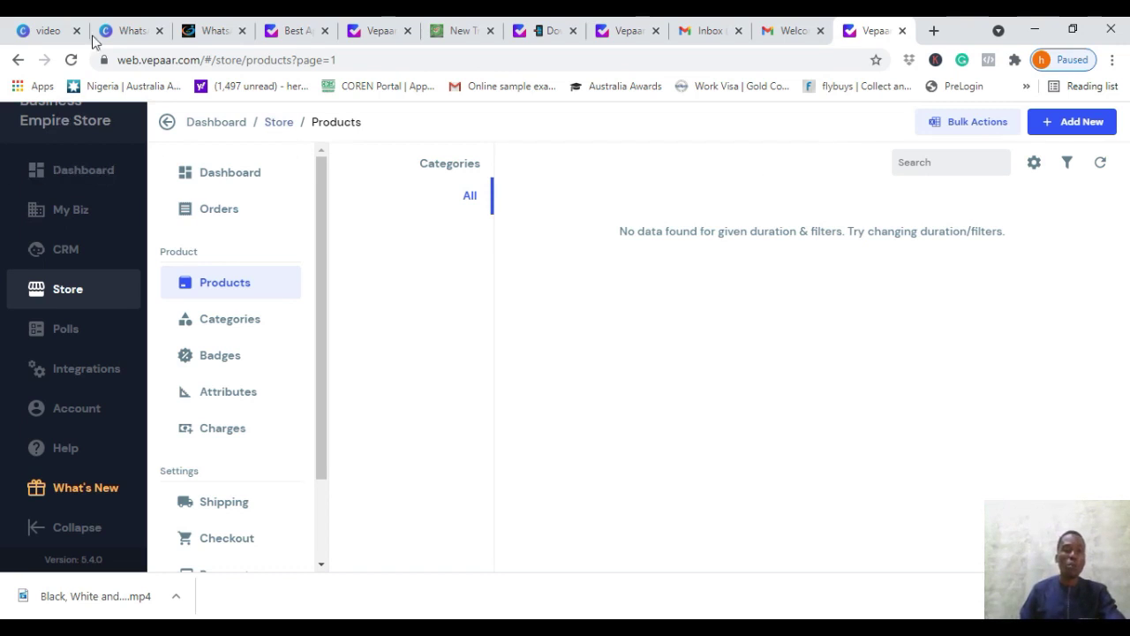
pyautogui.click(66, 291)
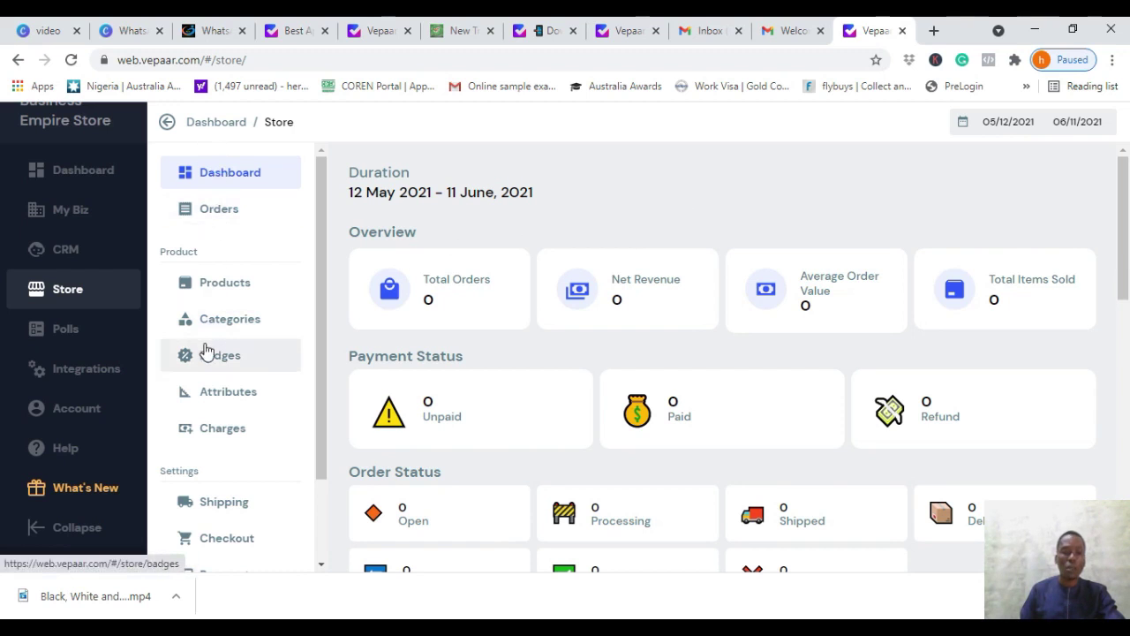
pyautogui.click(222, 284)
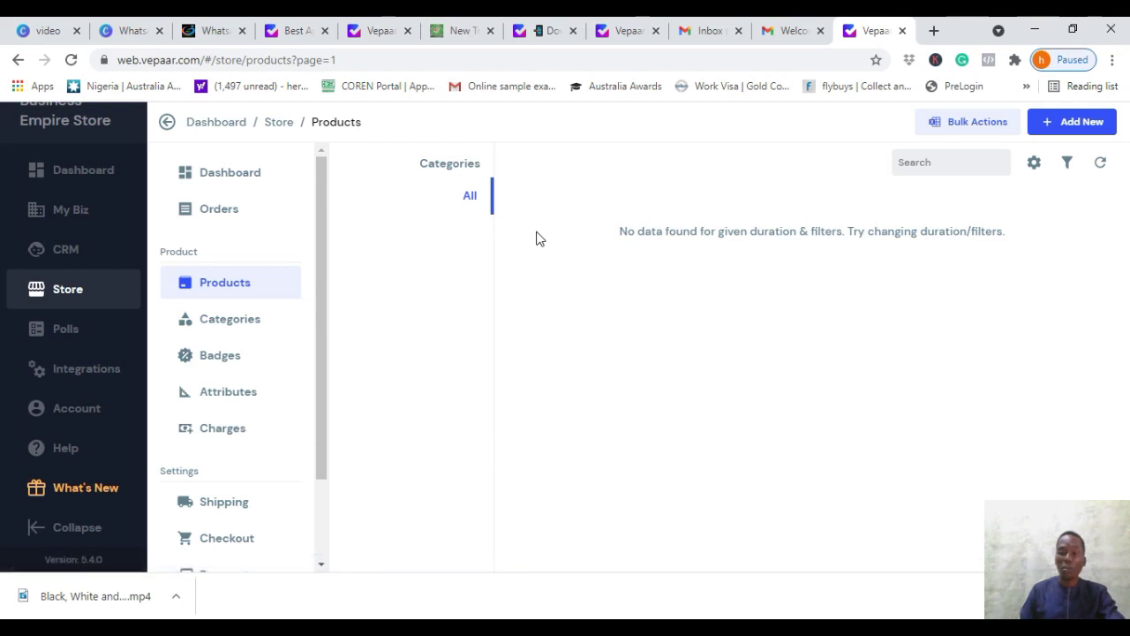
pyautogui.click(227, 324)
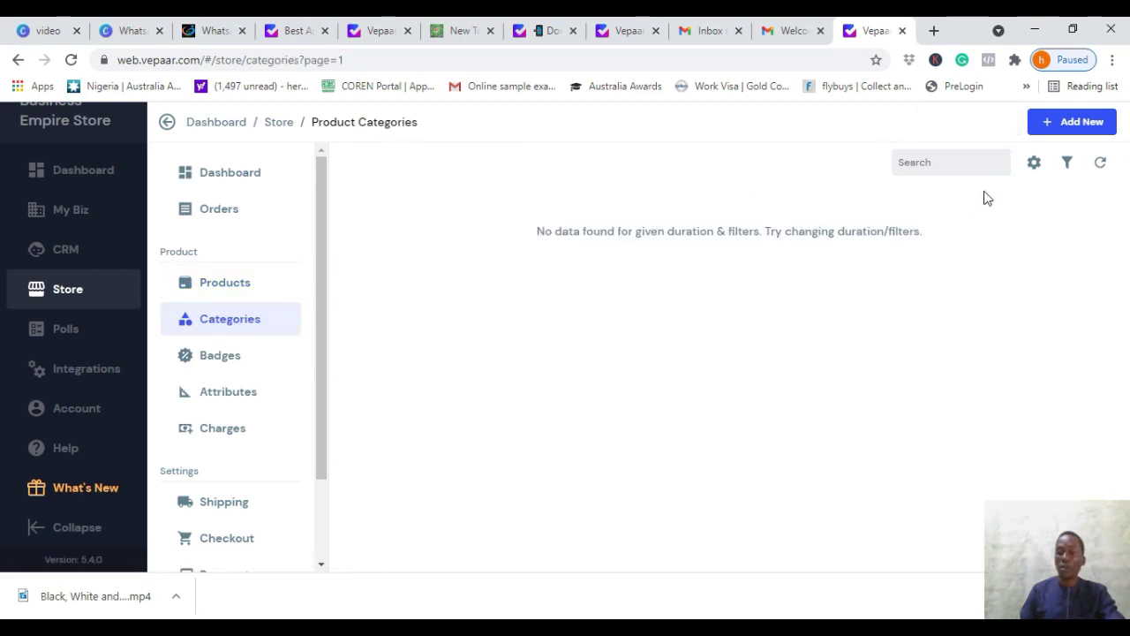
pyautogui.click(218, 286)
pyautogui.click(218, 328)
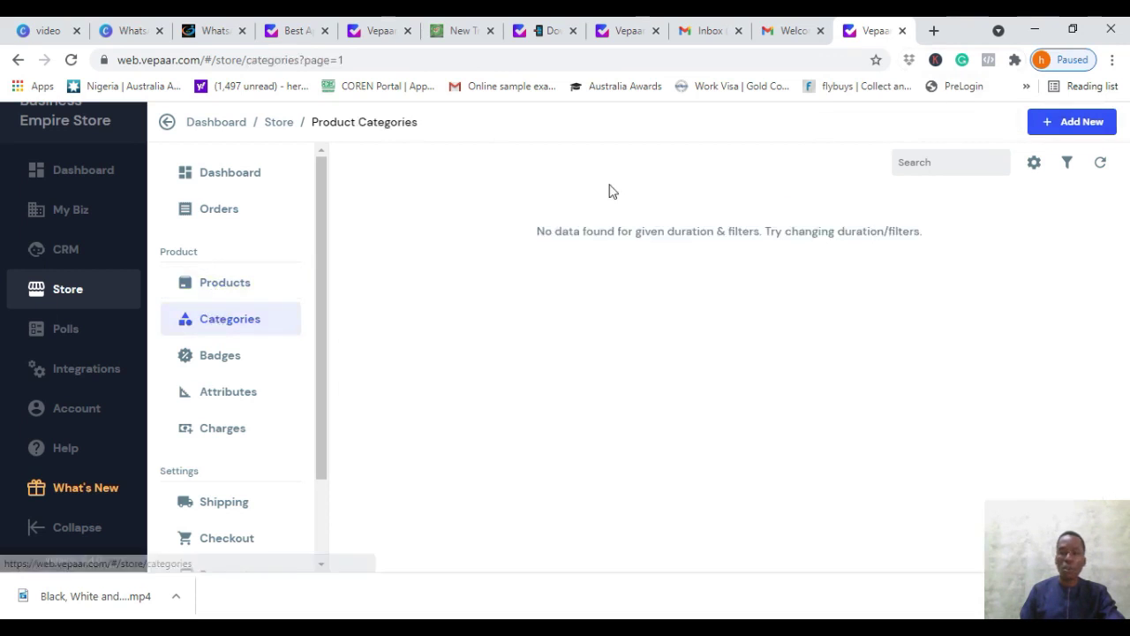
# Create the Skin Care Products category, correcting the capital P in the name.
pyautogui.click(1089, 122)
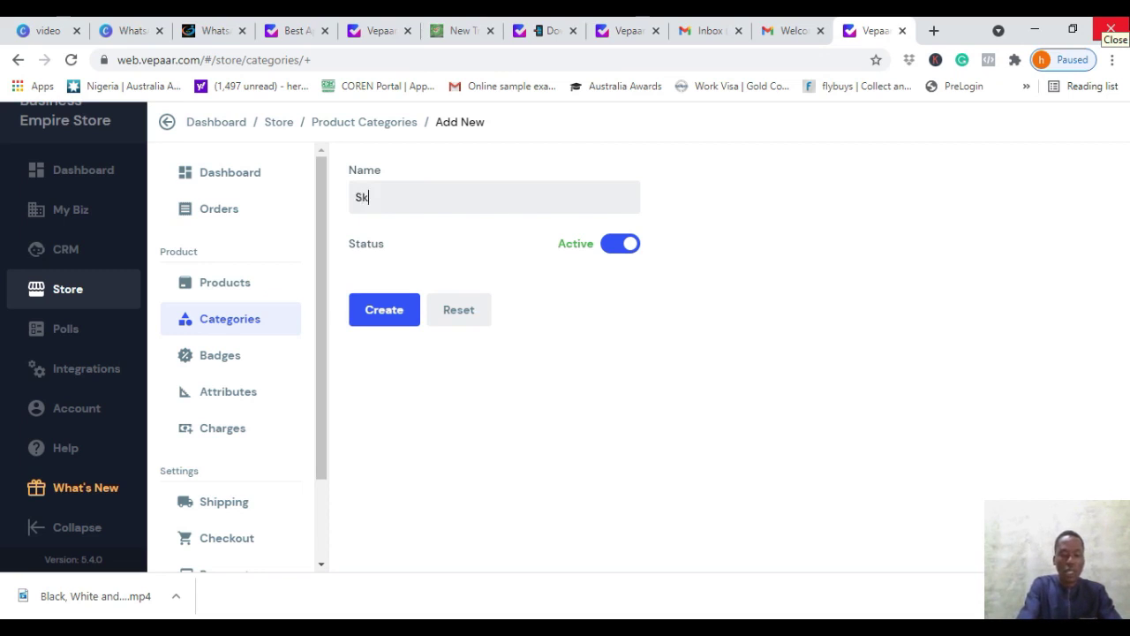
pyautogui.write('Care pro')
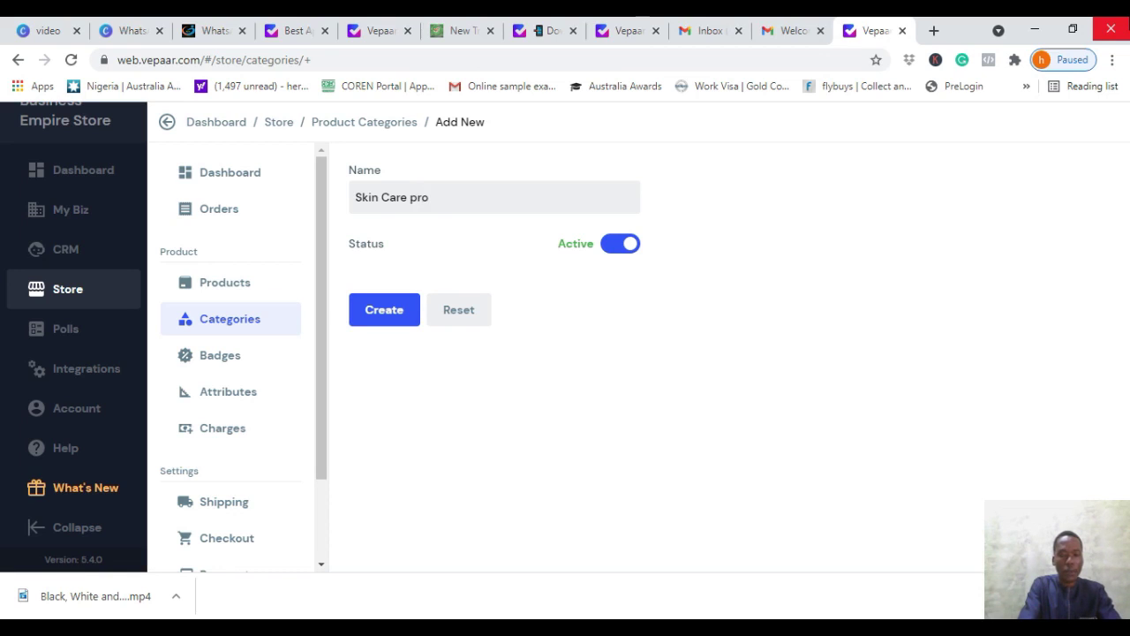
pyautogui.write('ucts')
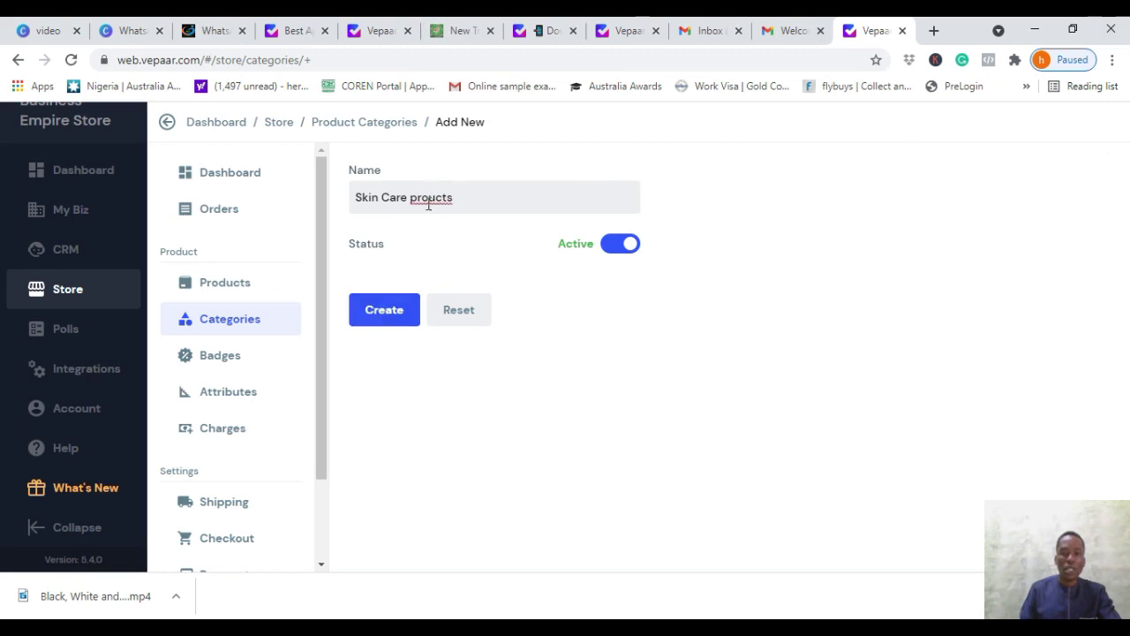
pyautogui.write('d')
pyautogui.moveTo(415, 197); pyautogui.dragTo(435, 207)
pyautogui.press('Left')
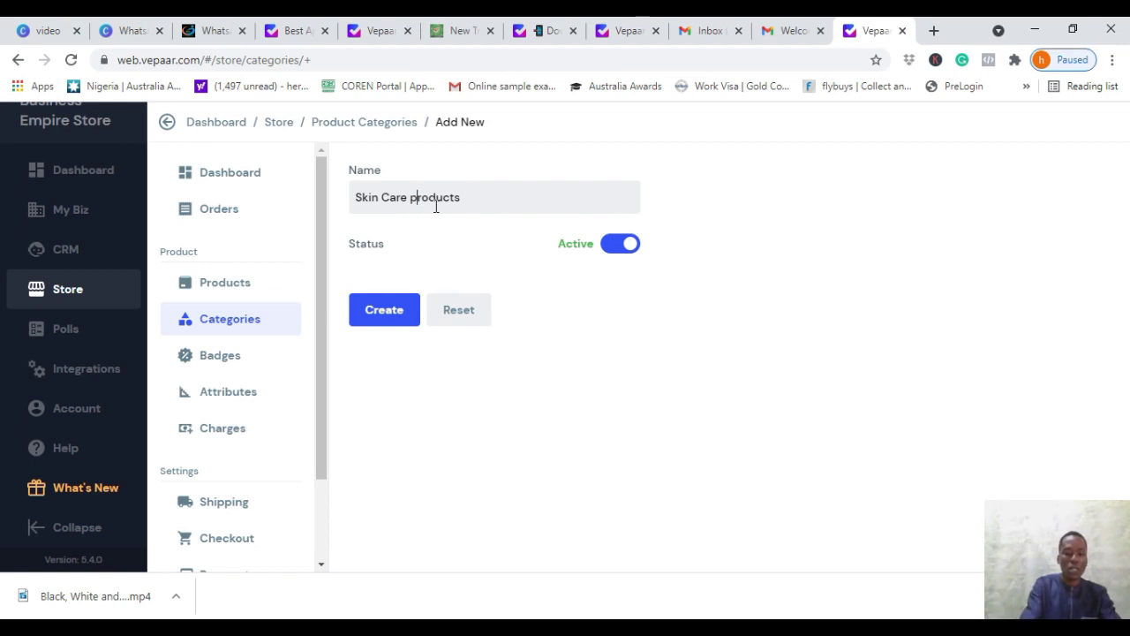
pyautogui.press('BackSpace')
pyautogui.write('P')
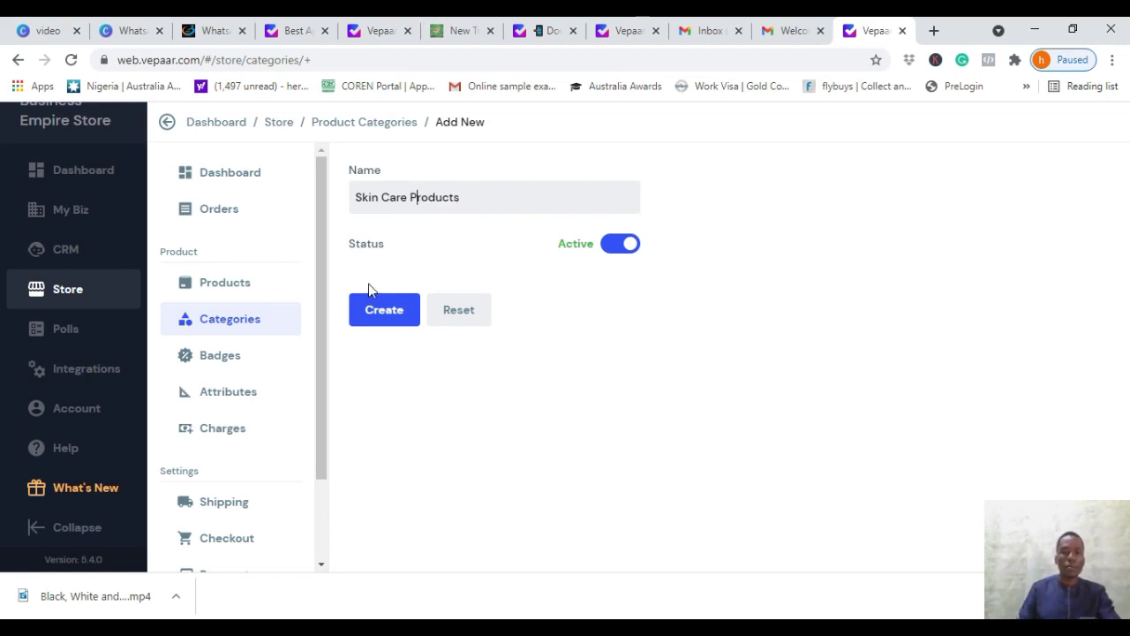
pyautogui.click(382, 314)
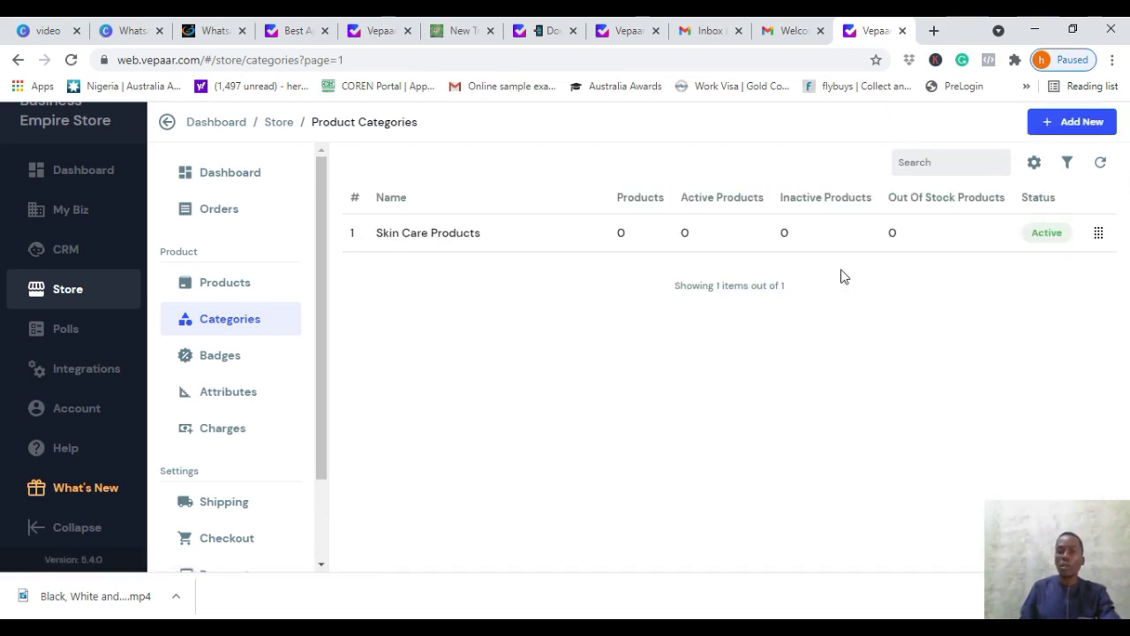
# Create a second category named MakeUp Products.
pyautogui.click(1075, 124)
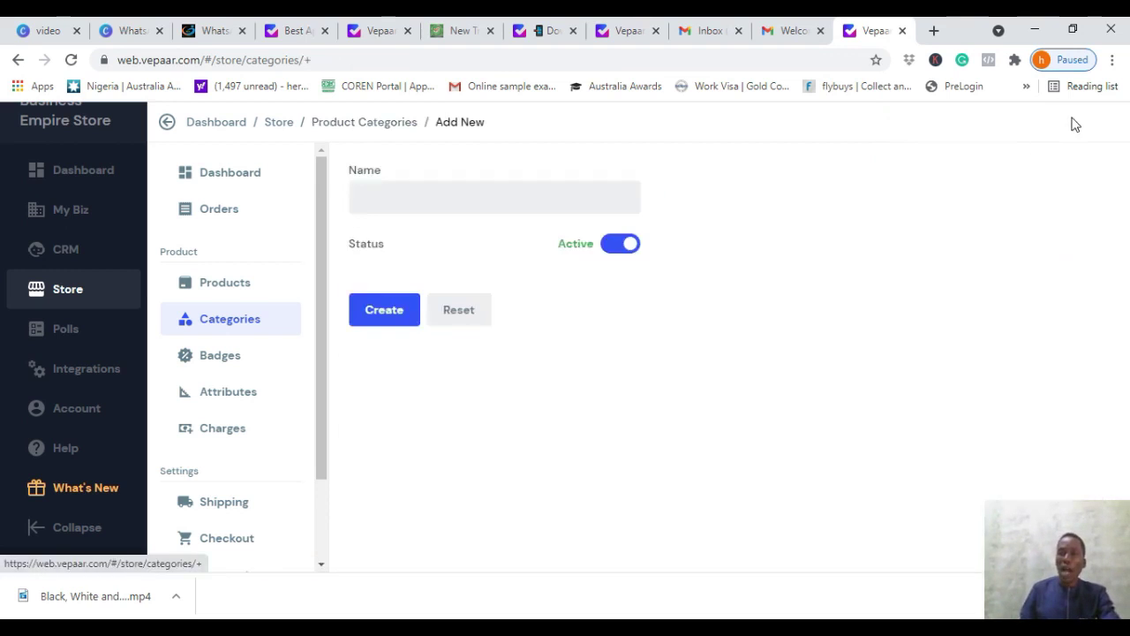
pyautogui.click(401, 200)
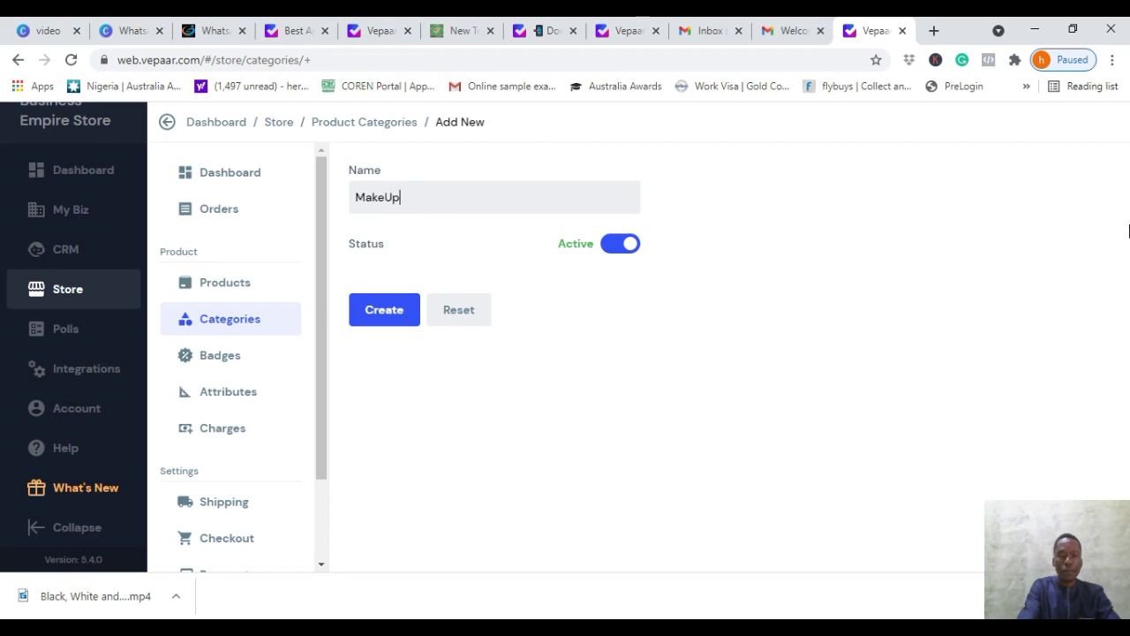
pyautogui.write('MakeUp product')
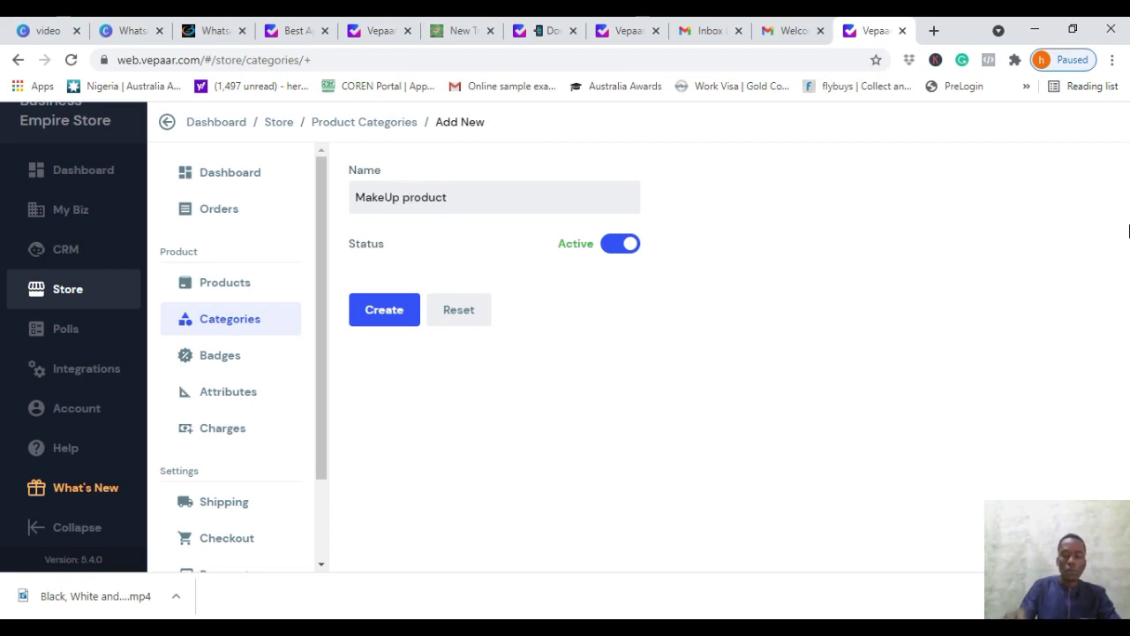
pyautogui.press('Left')
pyautogui.press('Left')
pyautogui.press('Left')
pyautogui.press('Left')
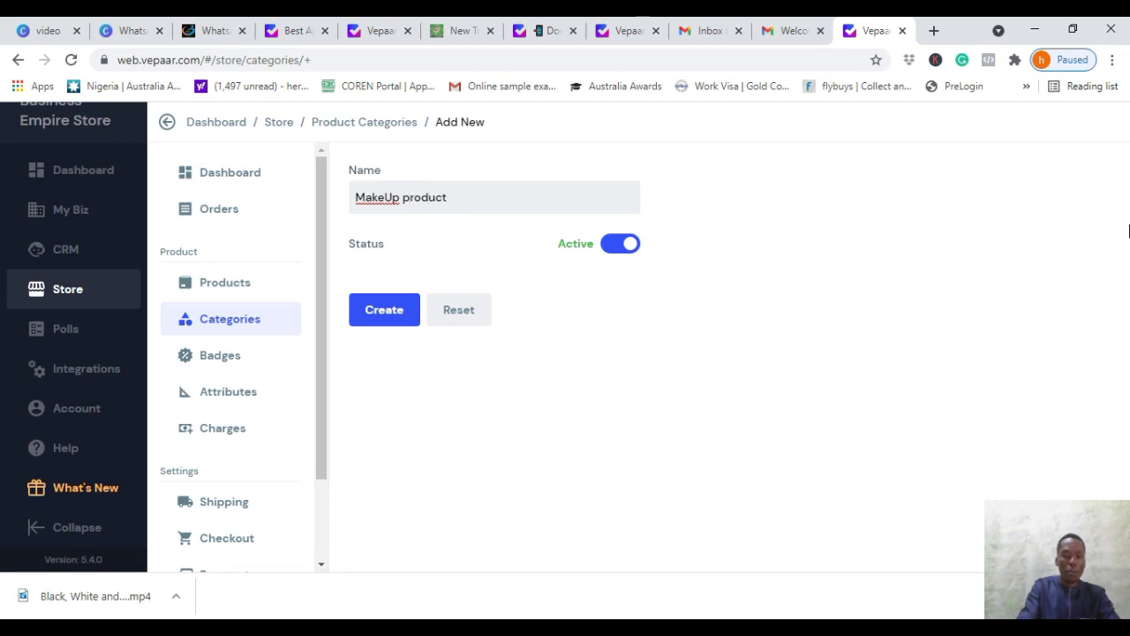
pyautogui.press('Delete')
pyautogui.write('P')
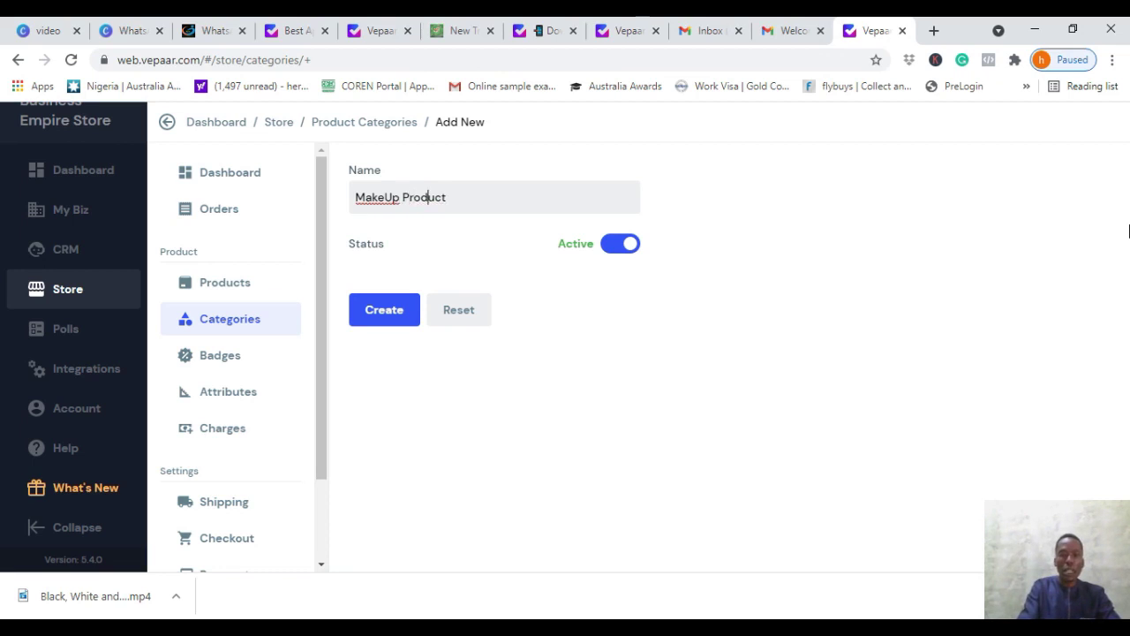
pyautogui.write('s')
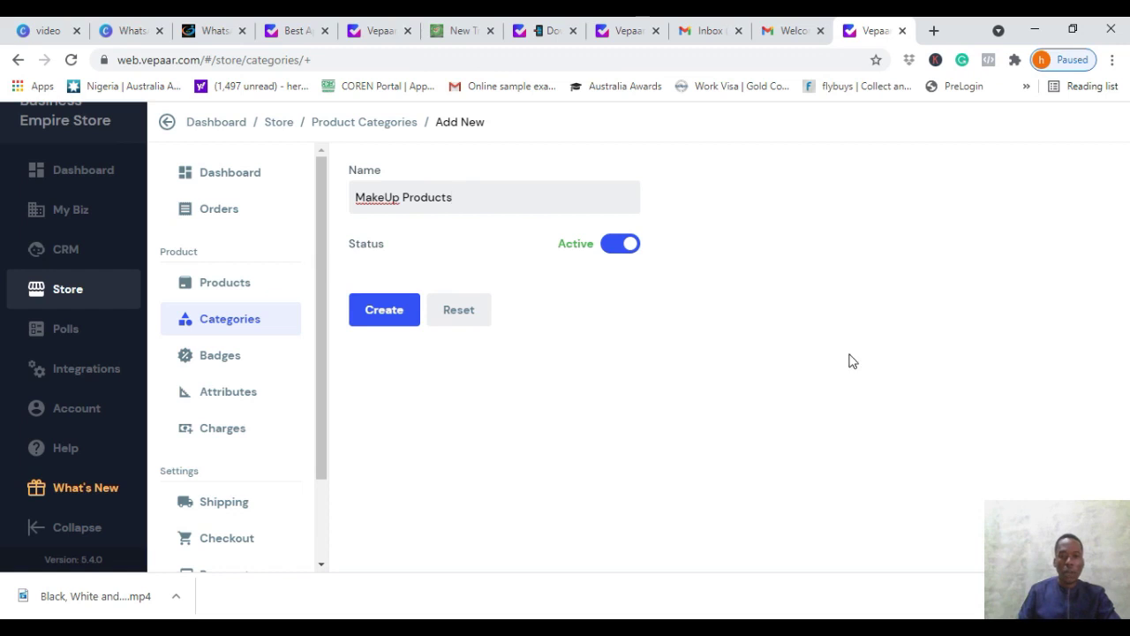
pyautogui.click(387, 311)
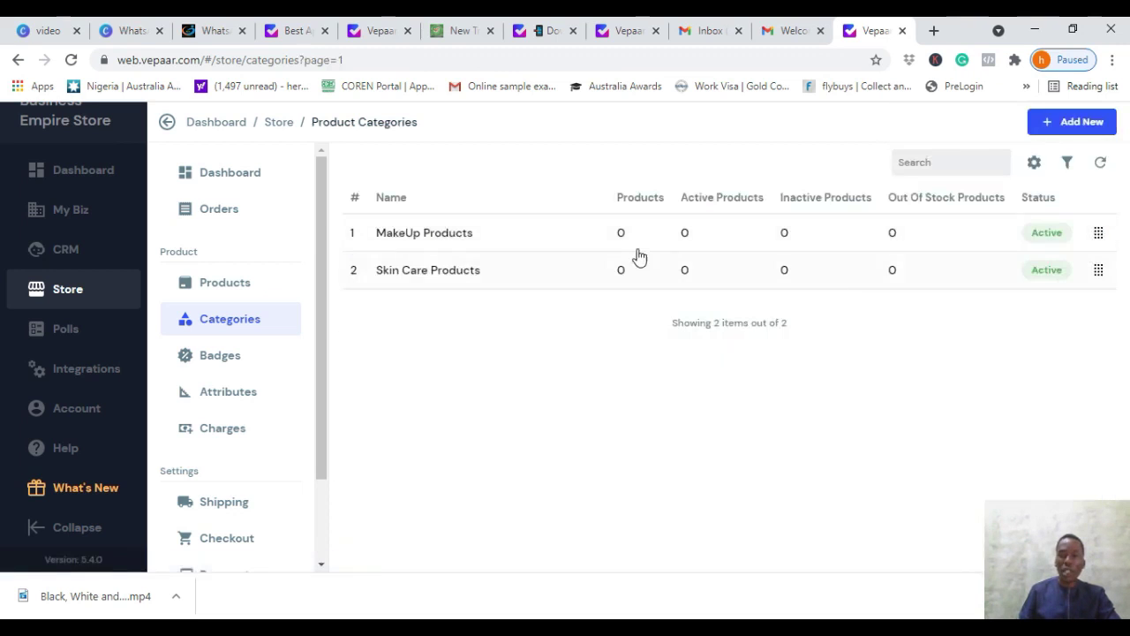
# Create the Home Care Products category.
pyautogui.click(1081, 122)
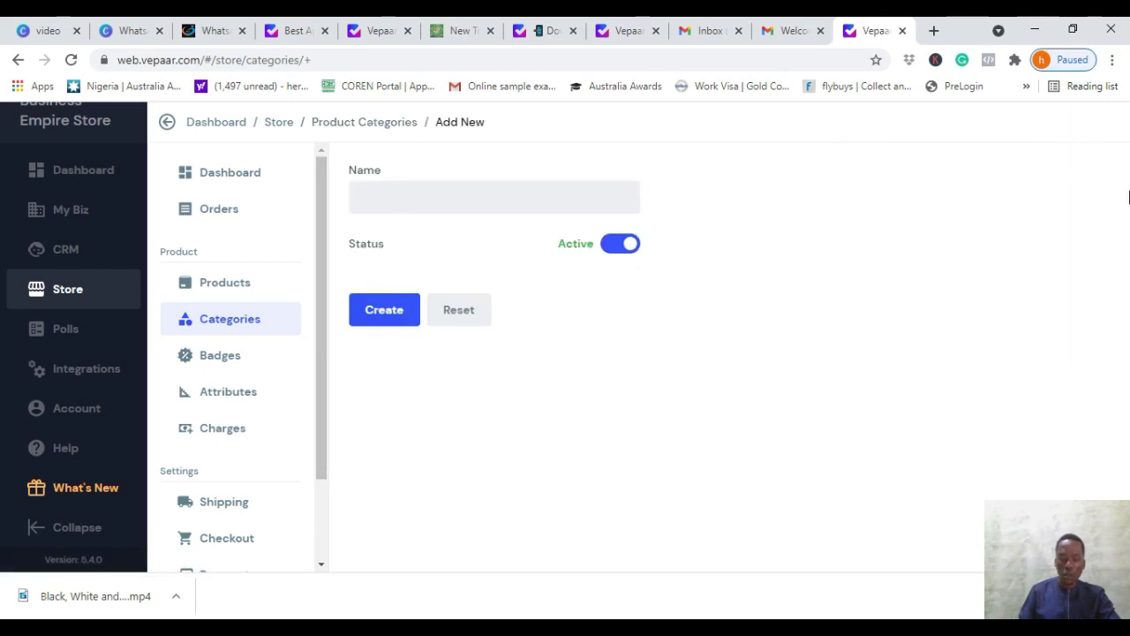
pyautogui.write('M')
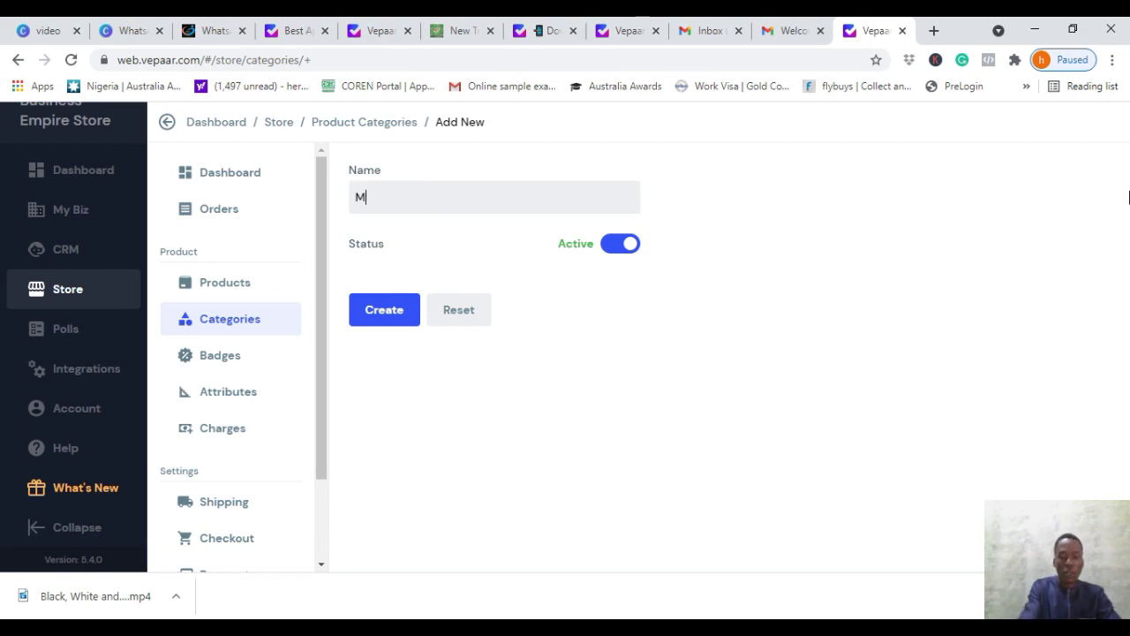
pyautogui.press('BackSpace')
pyautogui.write('Home Care Products')
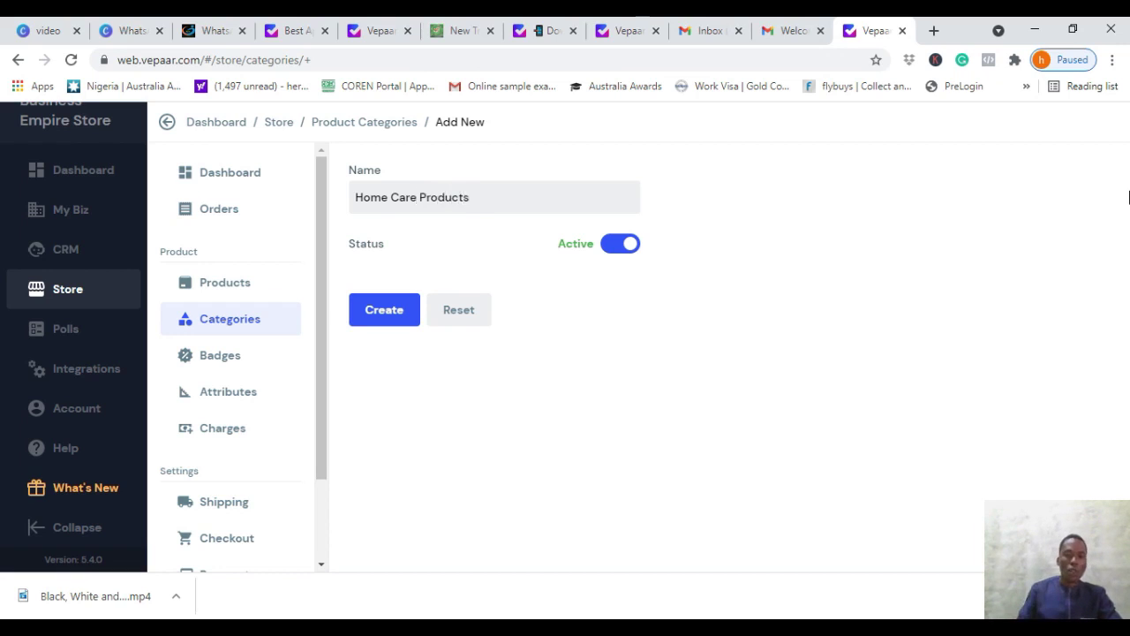
pyautogui.click(374, 312)
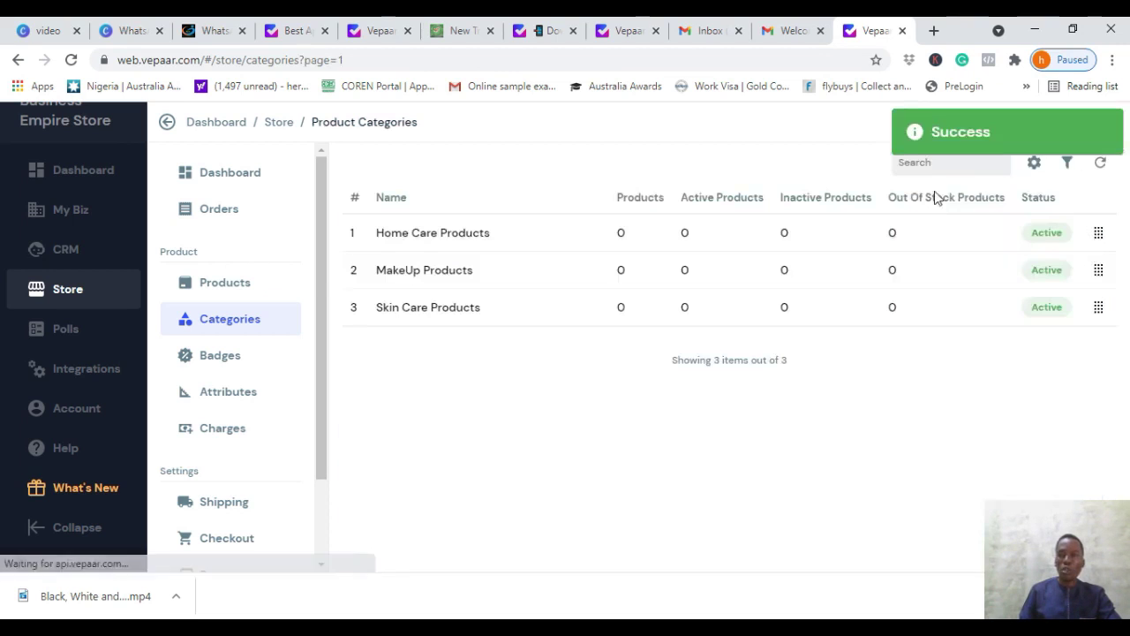
# Create the Bridal Products category, then go to the empty Products list.
pyautogui.click(1078, 121)
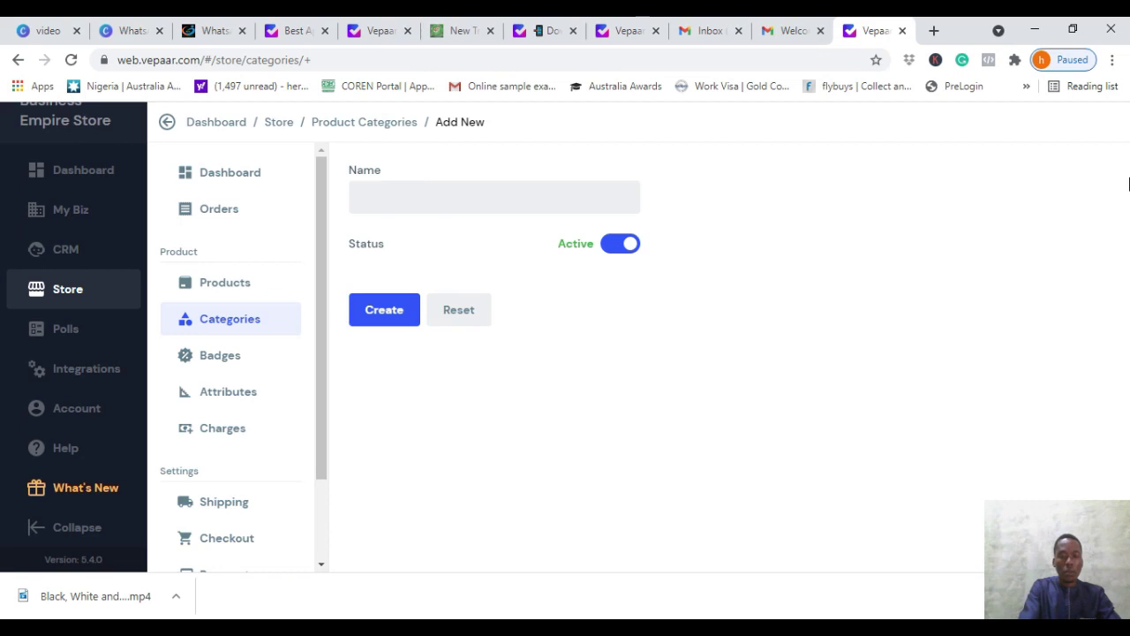
pyautogui.click(372, 200)
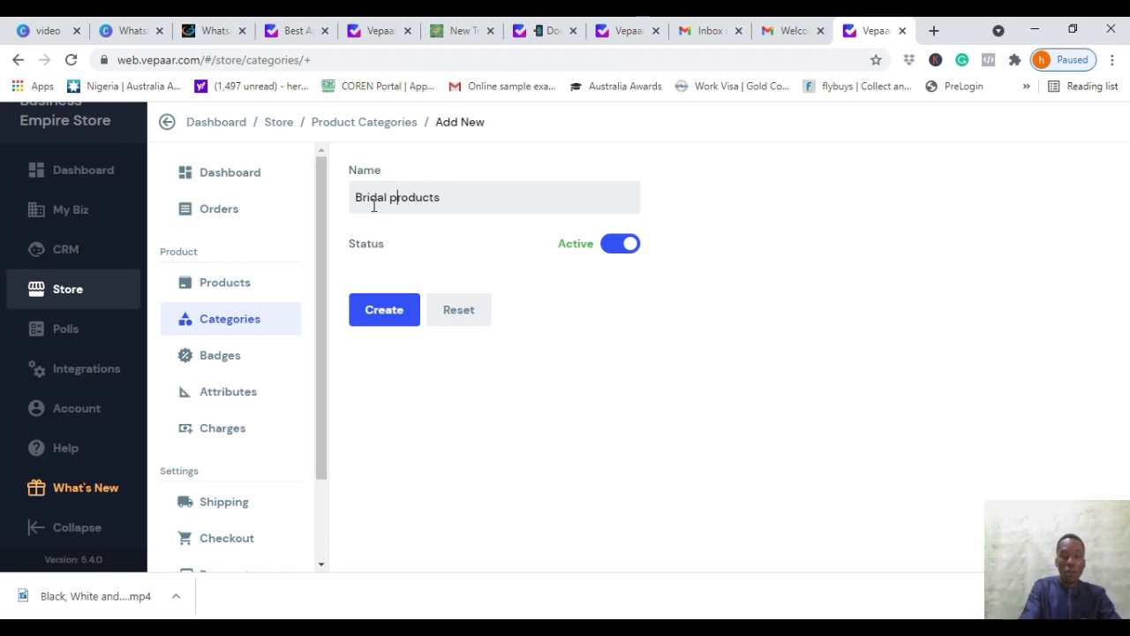
pyautogui.press('BackSpace')
pyautogui.write('P')
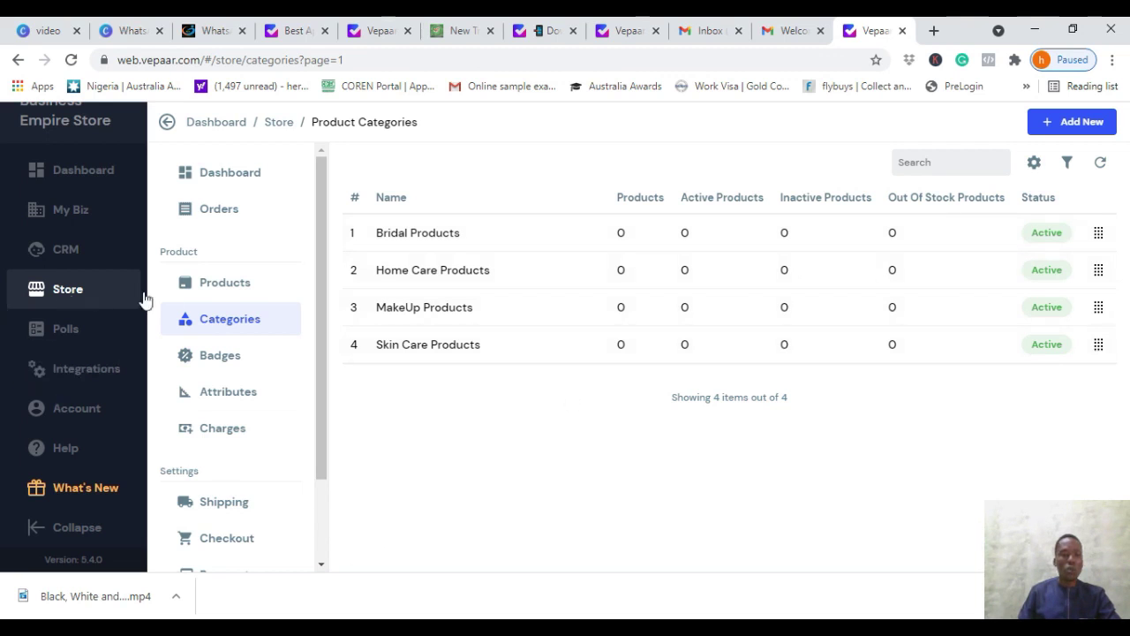
pyautogui.click(222, 284)
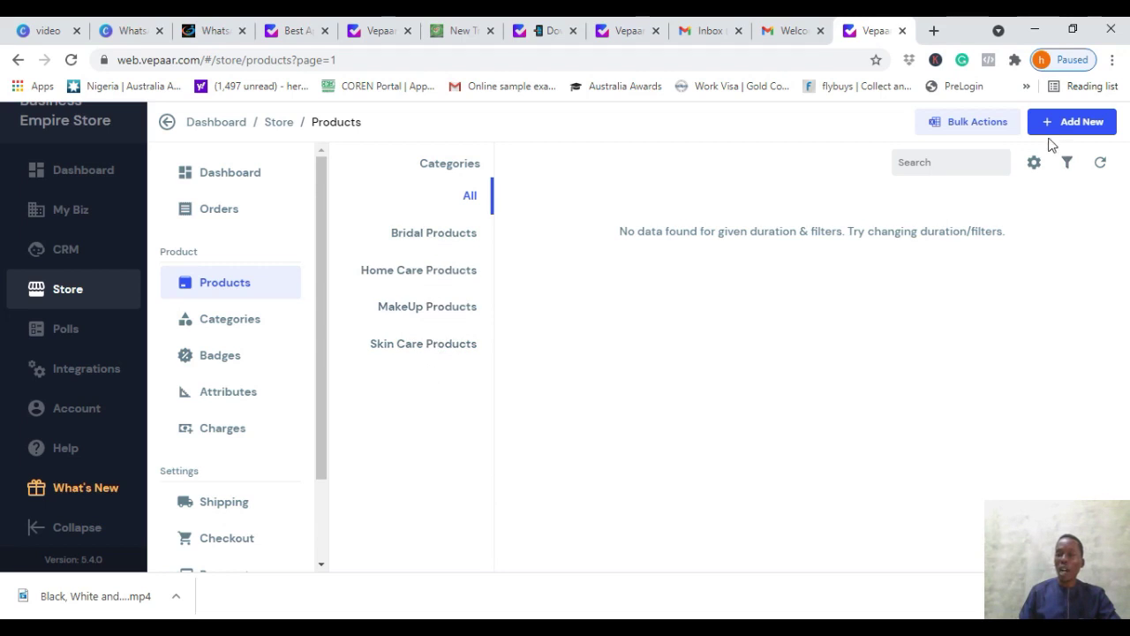
# Start a new product to see the Simple and Variable product type choices.
pyautogui.click(1076, 122)
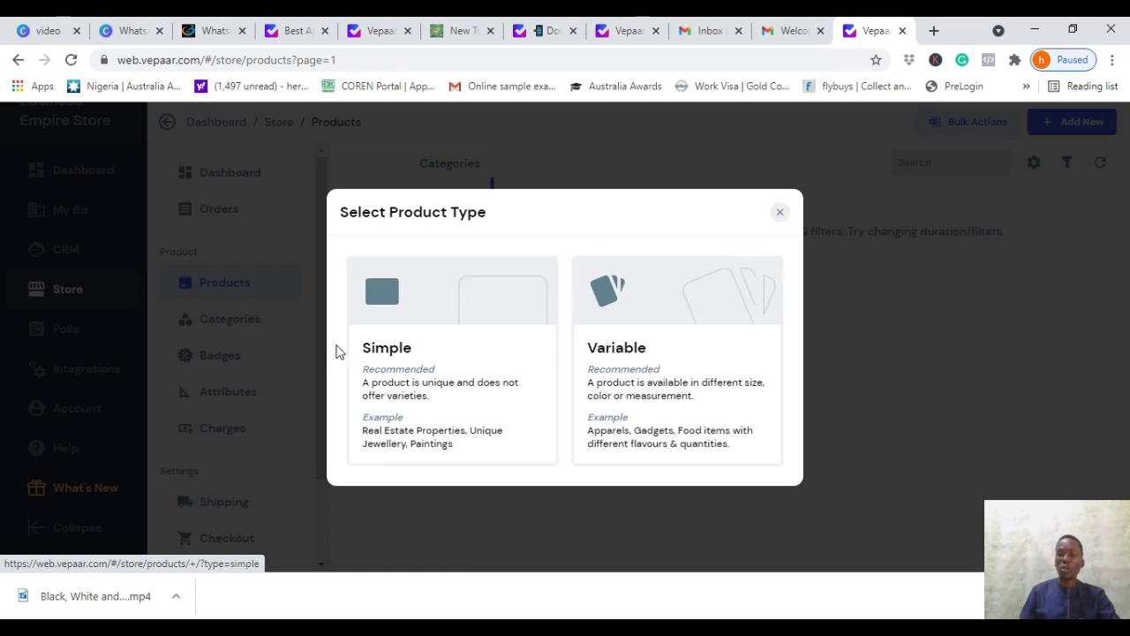
# Choose a Simple product named Glowing Body Soap, filed under Skin Care Products.
pyautogui.click(432, 356)
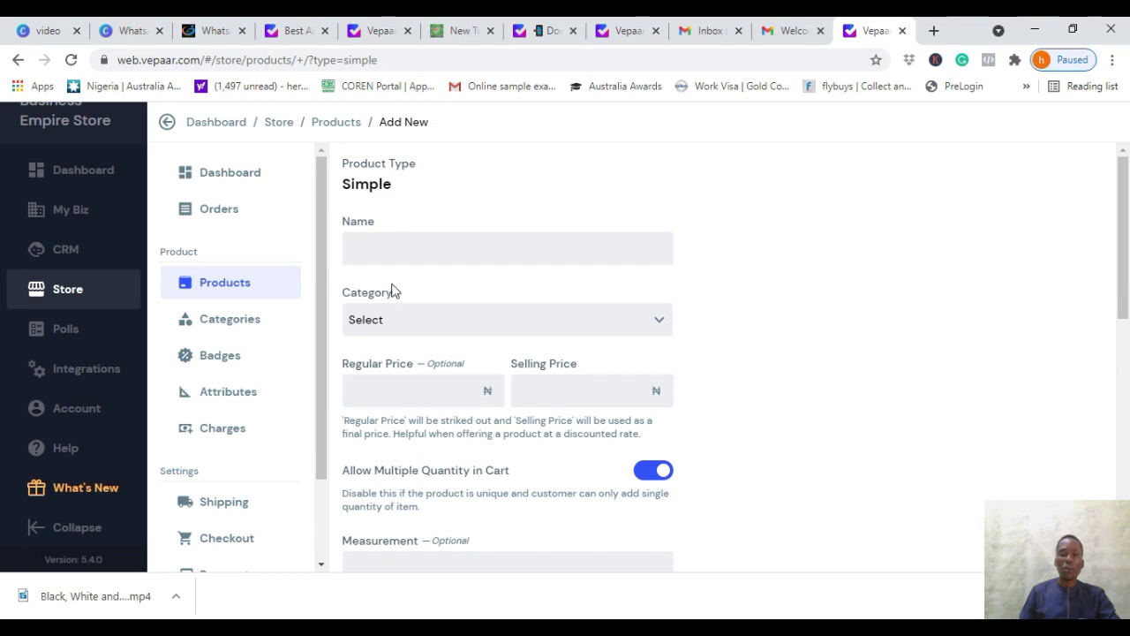
pyautogui.click(387, 248)
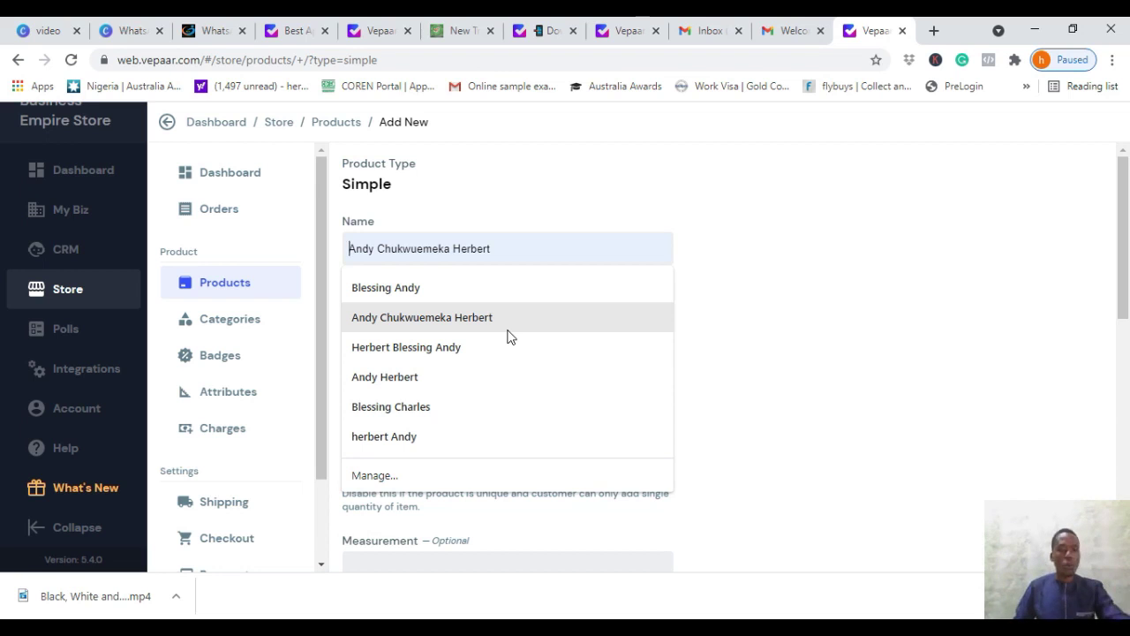
pyautogui.click(1035, 29)
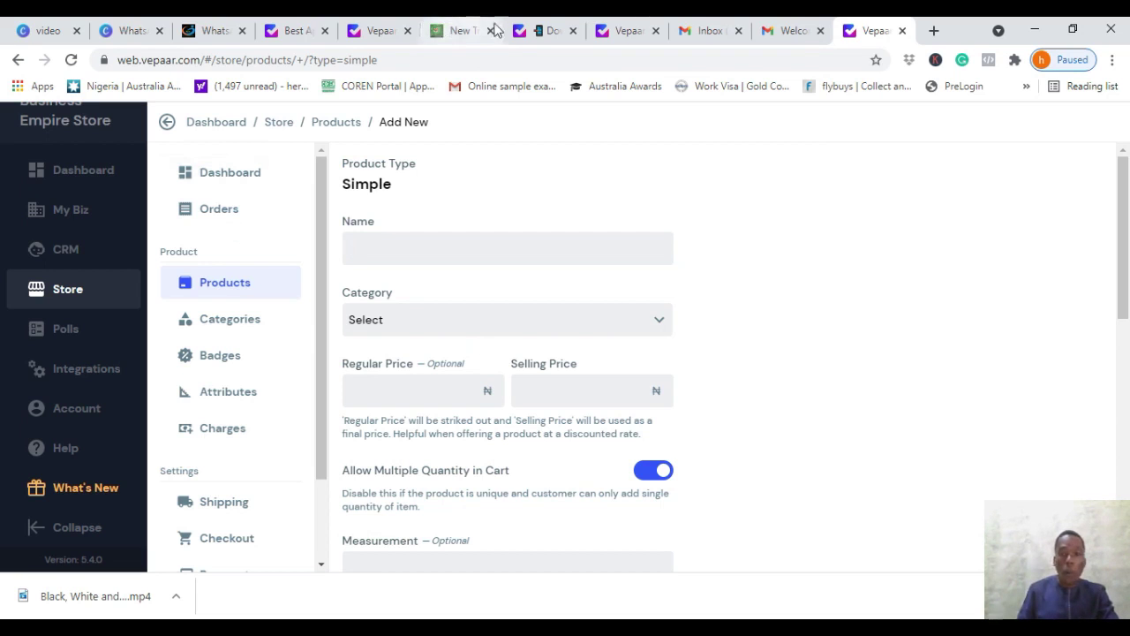
pyautogui.click(1035, 30)
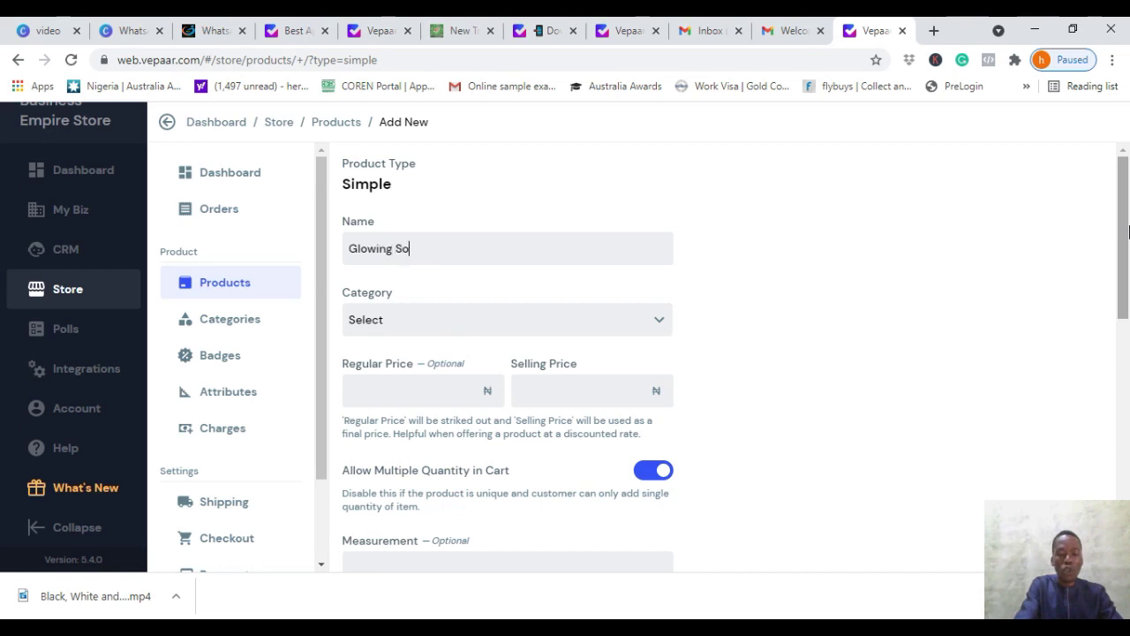
pyautogui.write('p')
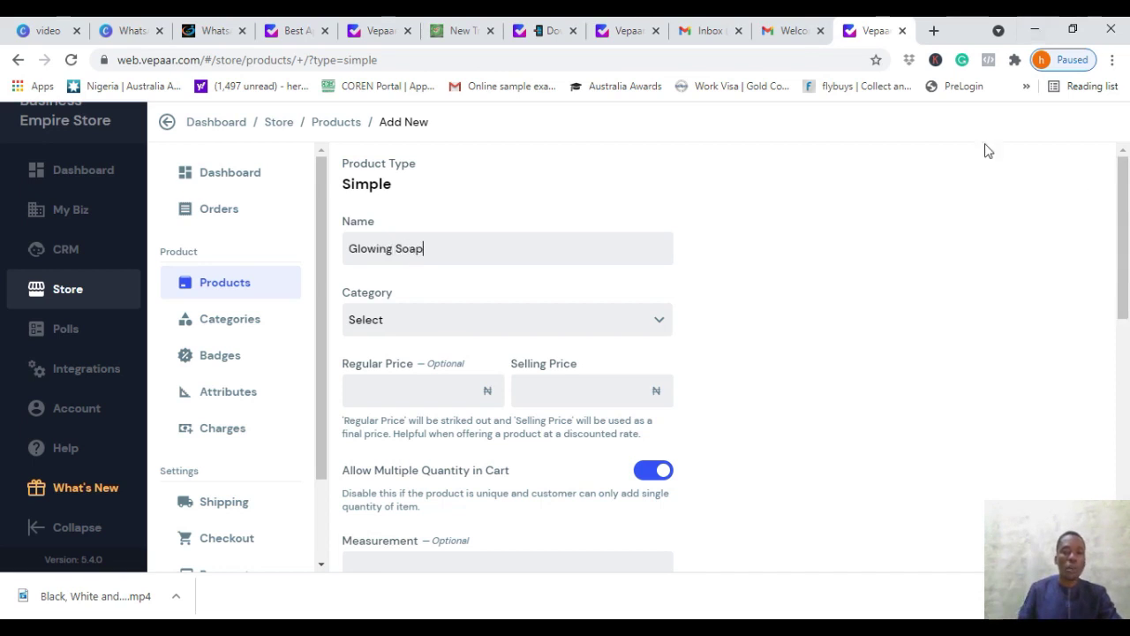
pyautogui.click(396, 251)
pyautogui.write('Bo')
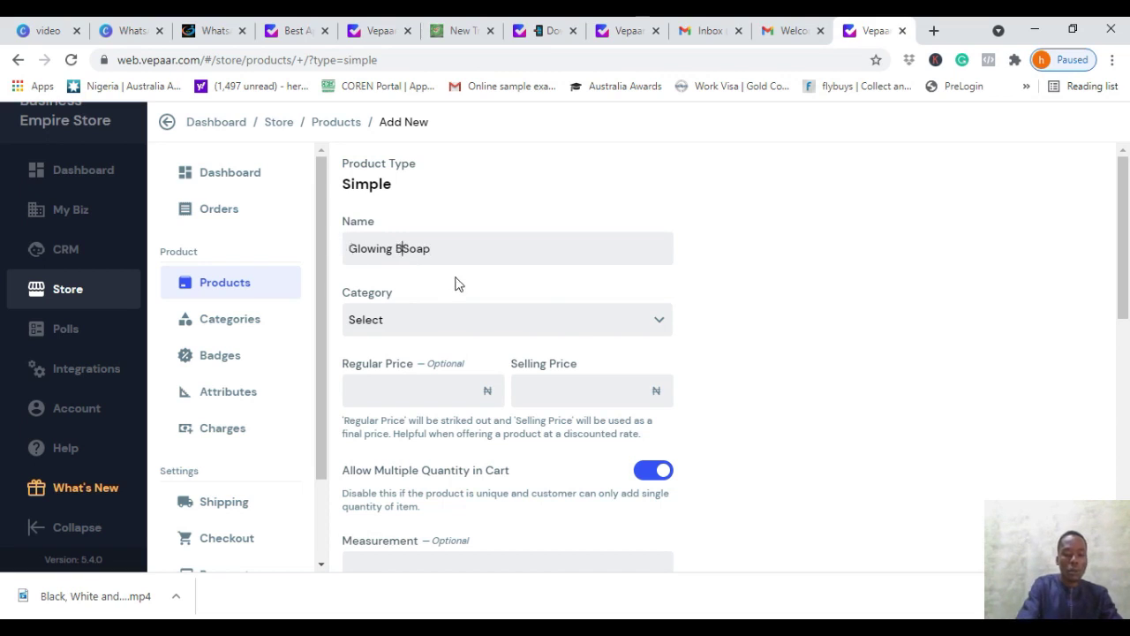
pyautogui.write('dy')
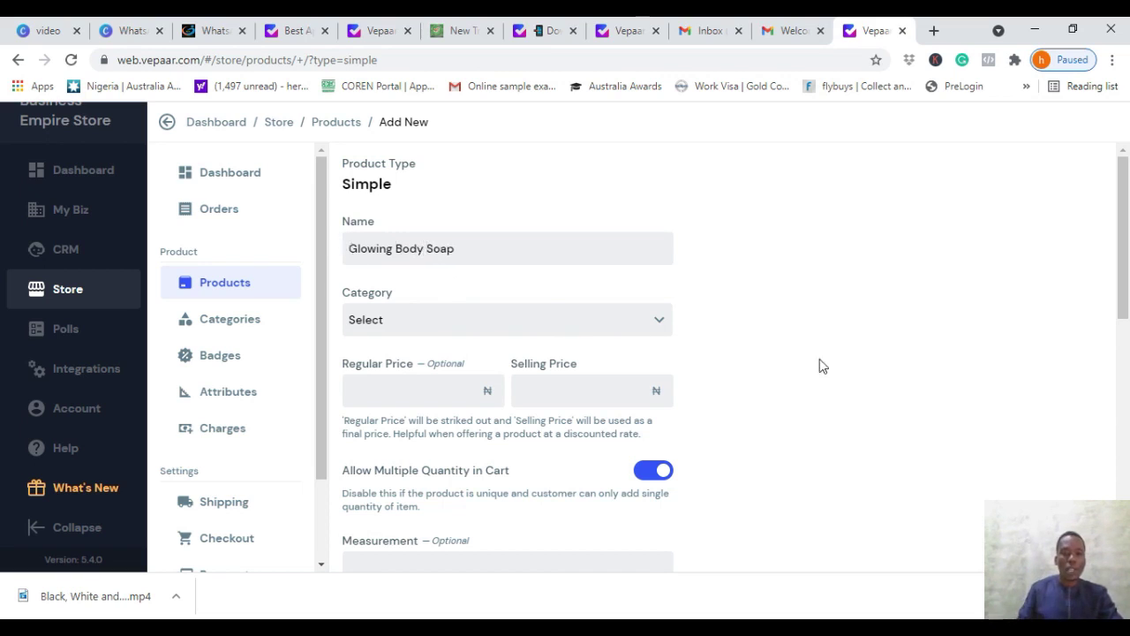
pyautogui.click(661, 326)
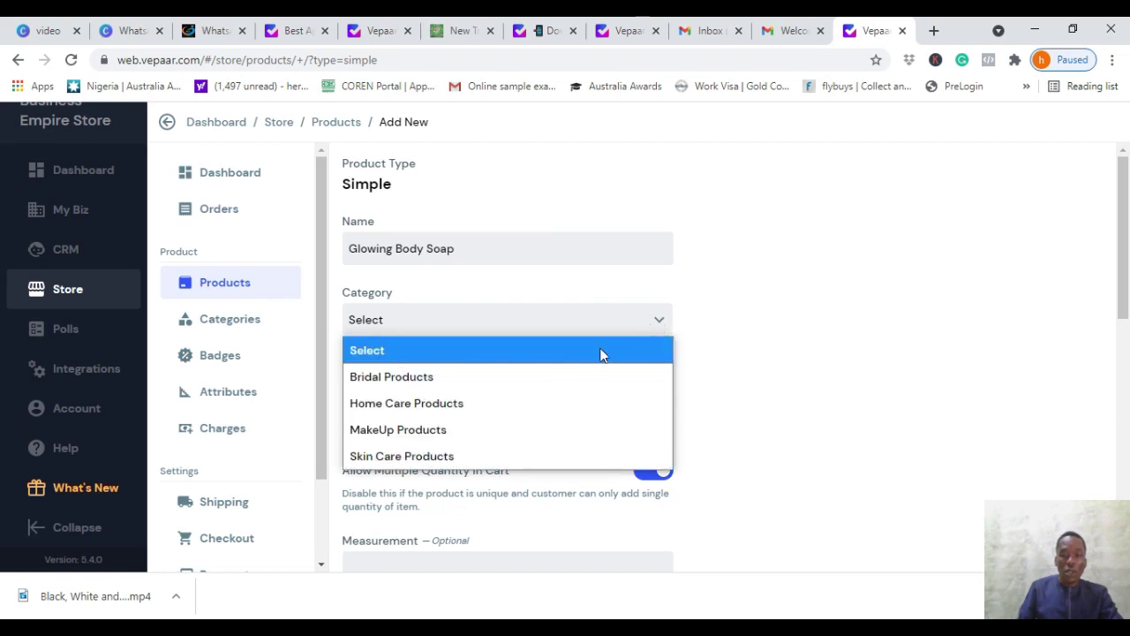
pyautogui.click(400, 456)
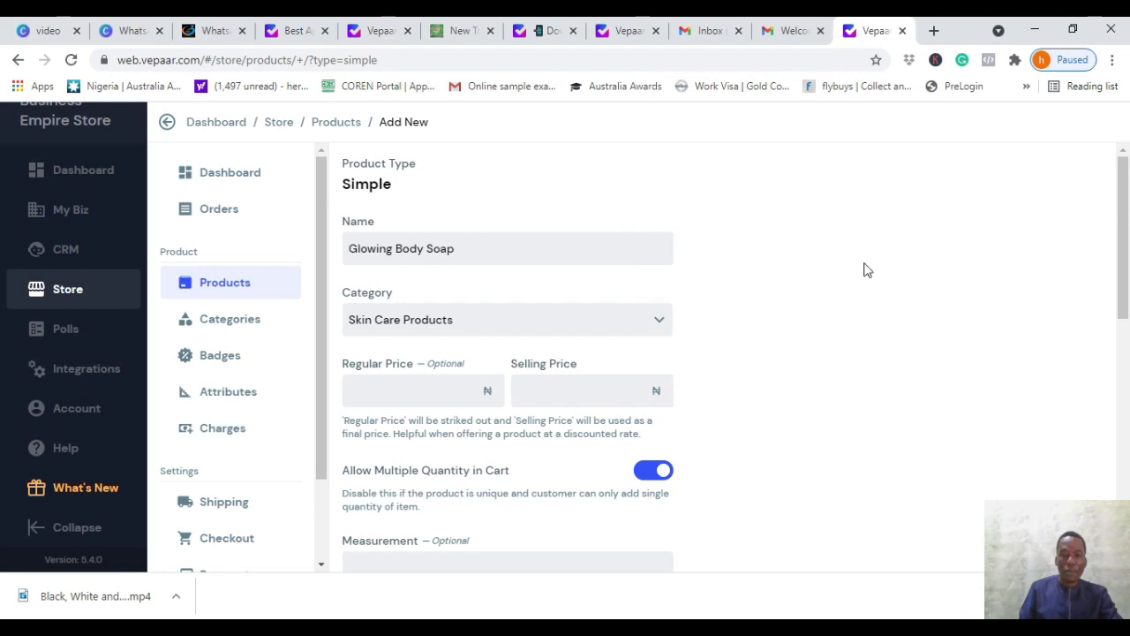
# Set the Regular Price to 3500 and the Selling Price to 3000.
pyautogui.scroll(-2, 374, 280)
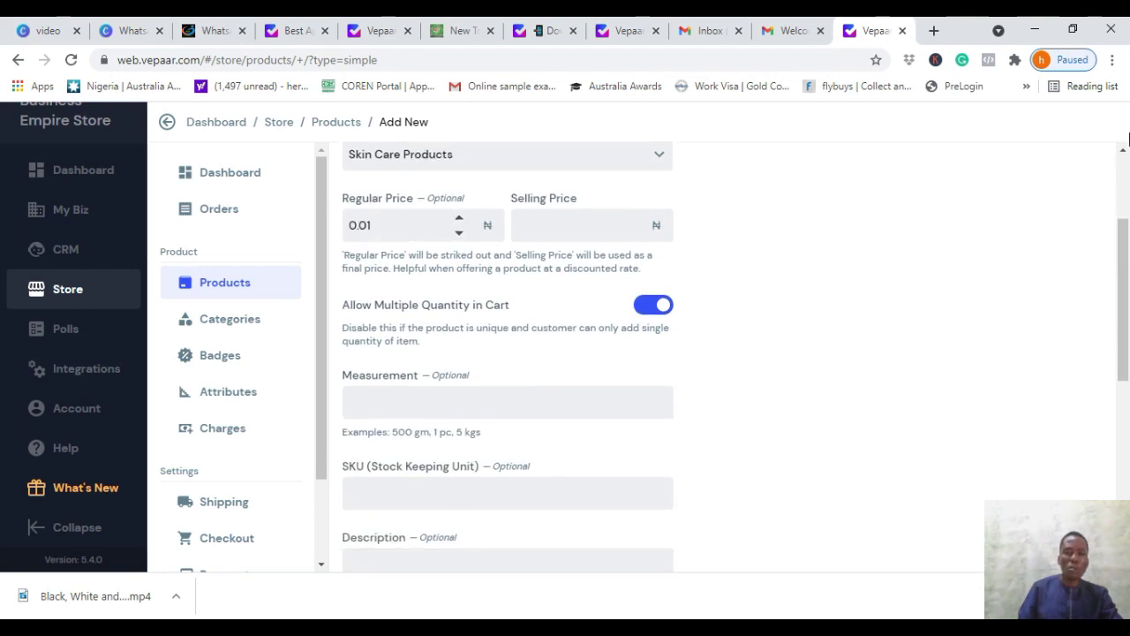
pyautogui.press('BackSpace')
pyautogui.press('BackSpace')
pyautogui.press('BackSpace')
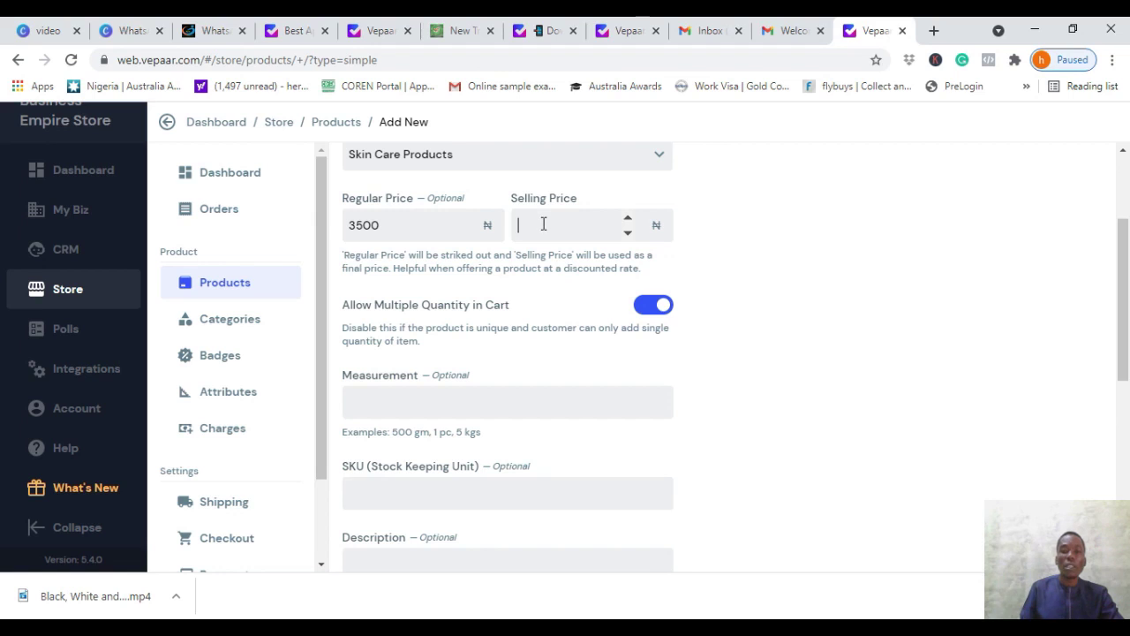
pyautogui.write('3000')
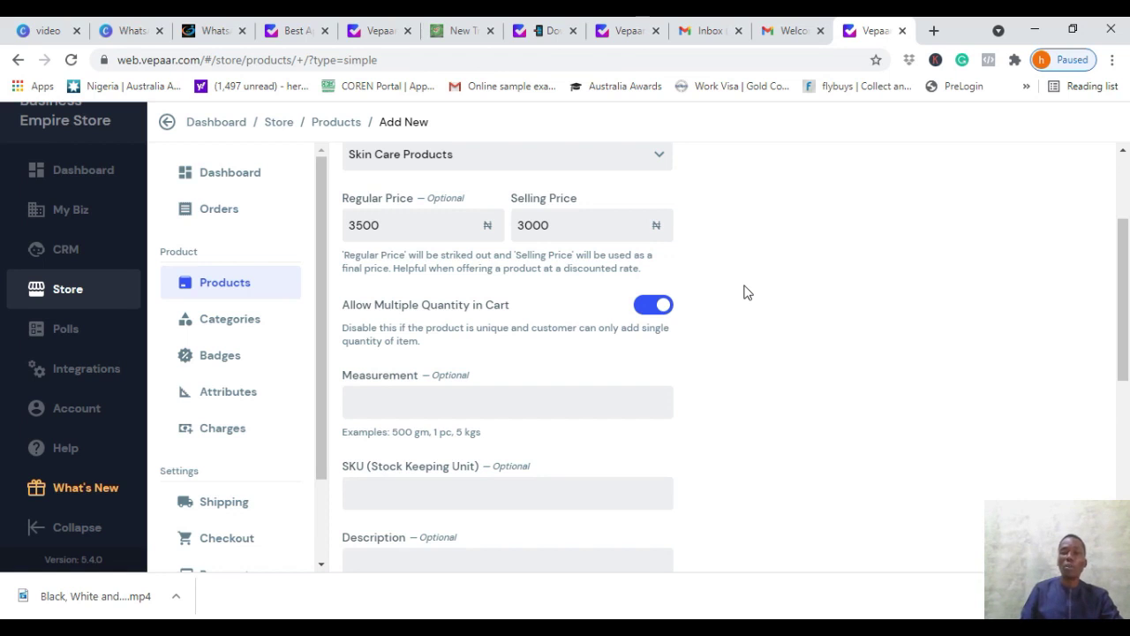
pyautogui.scroll(-1, 430, 296)
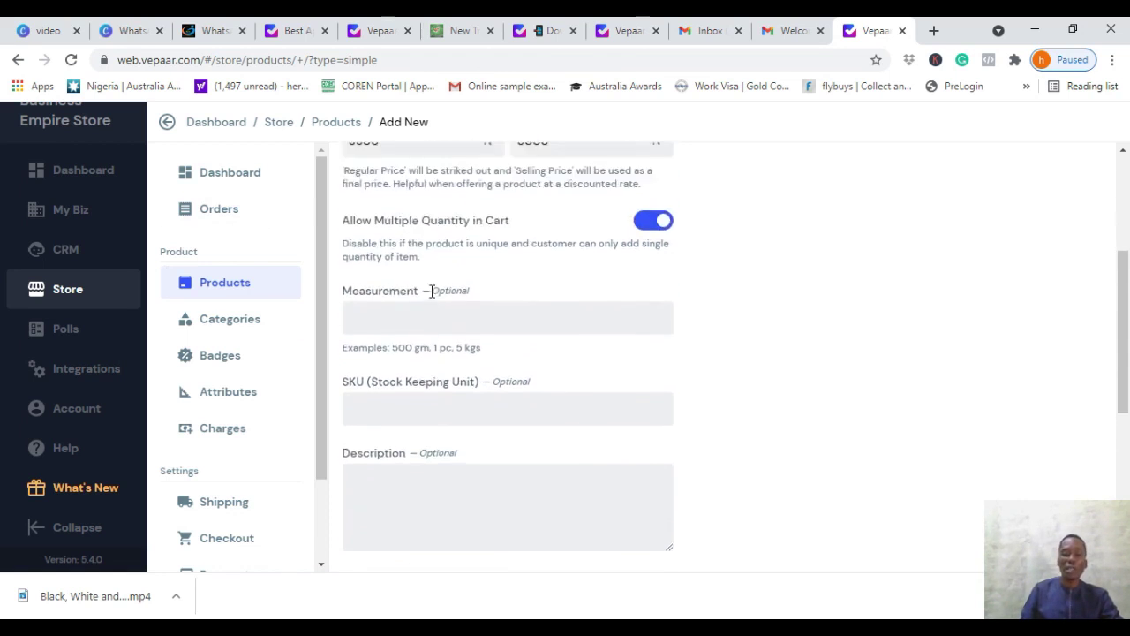
pyautogui.scroll(1, 432, 265)
pyautogui.scroll(-3, 437, 265)
pyautogui.scroll(1, 448, 197)
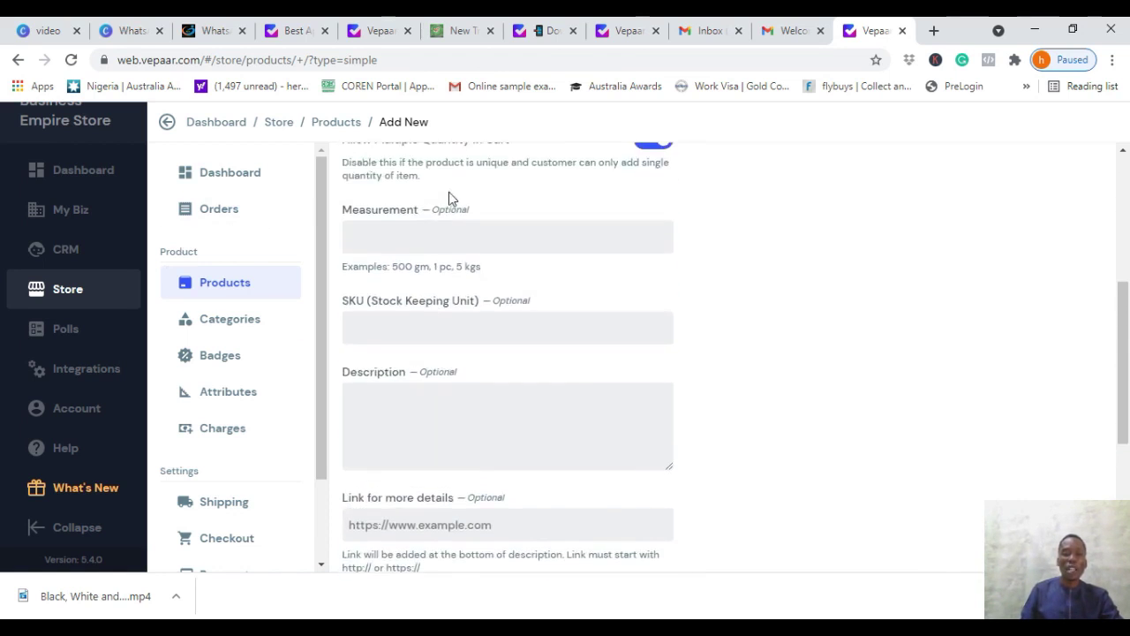
pyautogui.scroll(-2, 505, 230)
pyautogui.scroll(-2, 525, 230)
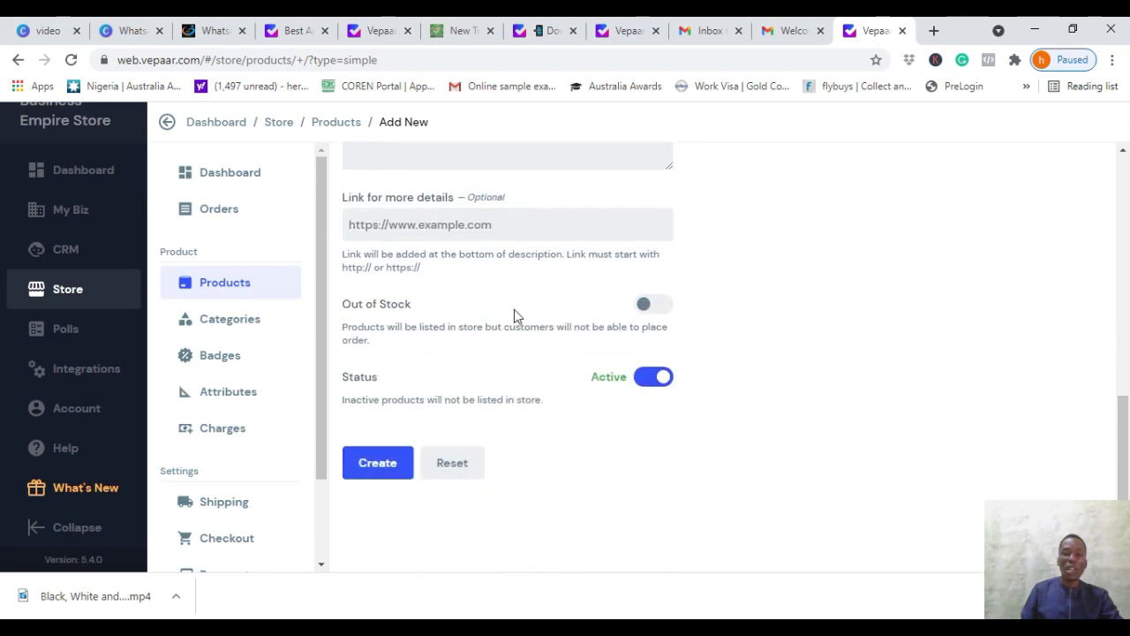
pyautogui.scroll(3, 521, 300)
pyautogui.scroll(1, 399, 253)
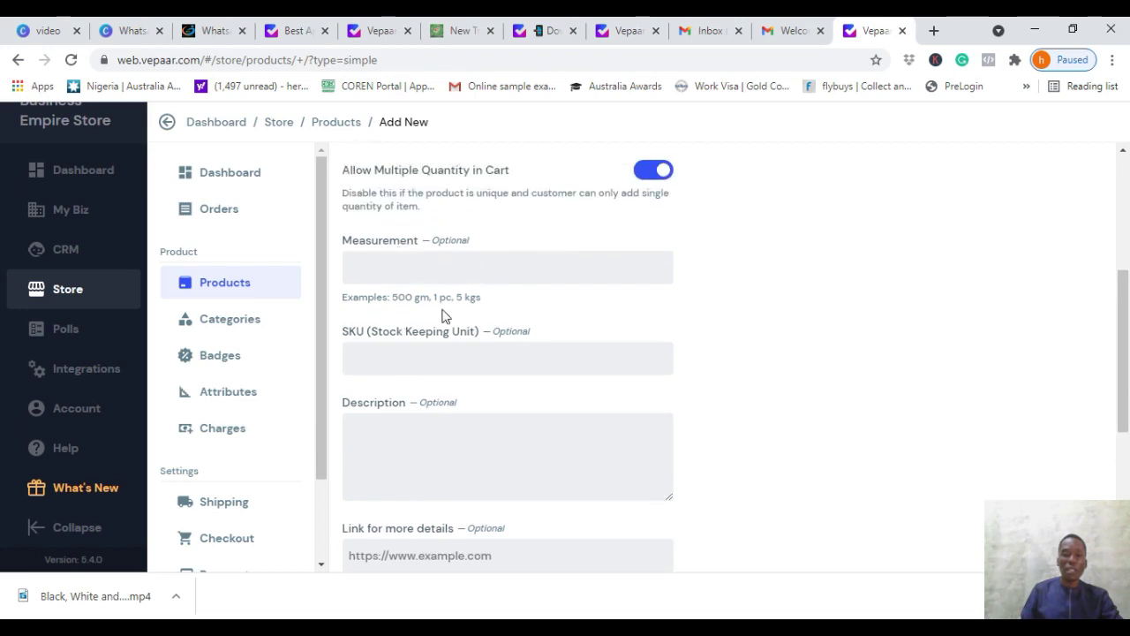
pyautogui.scroll(-4, 474, 286)
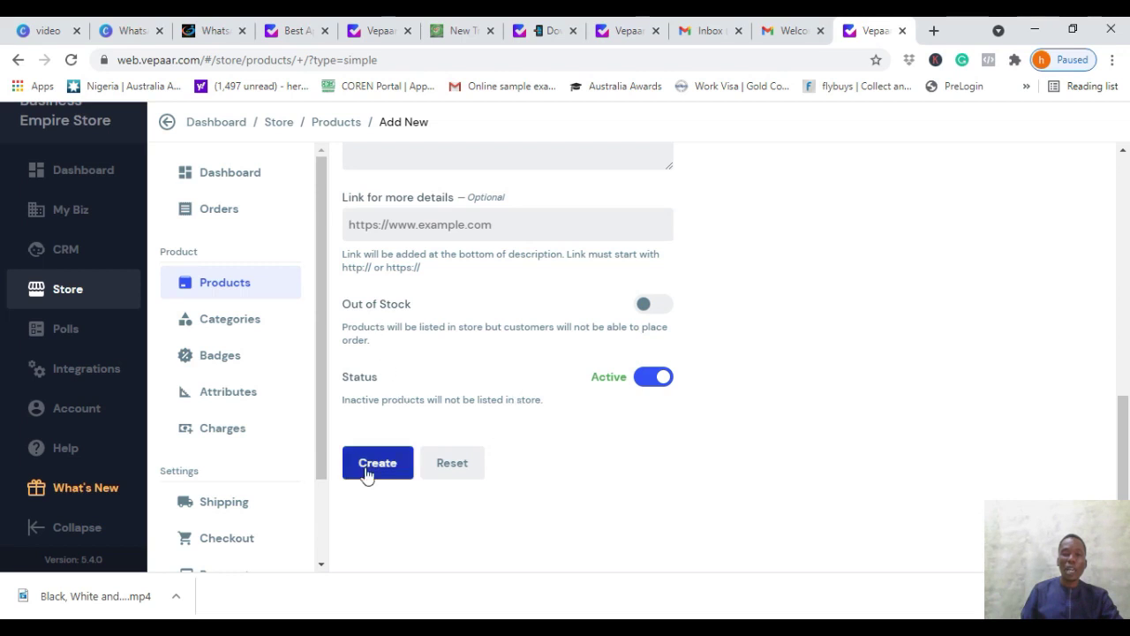
pyautogui.scroll(3, 524, 197)
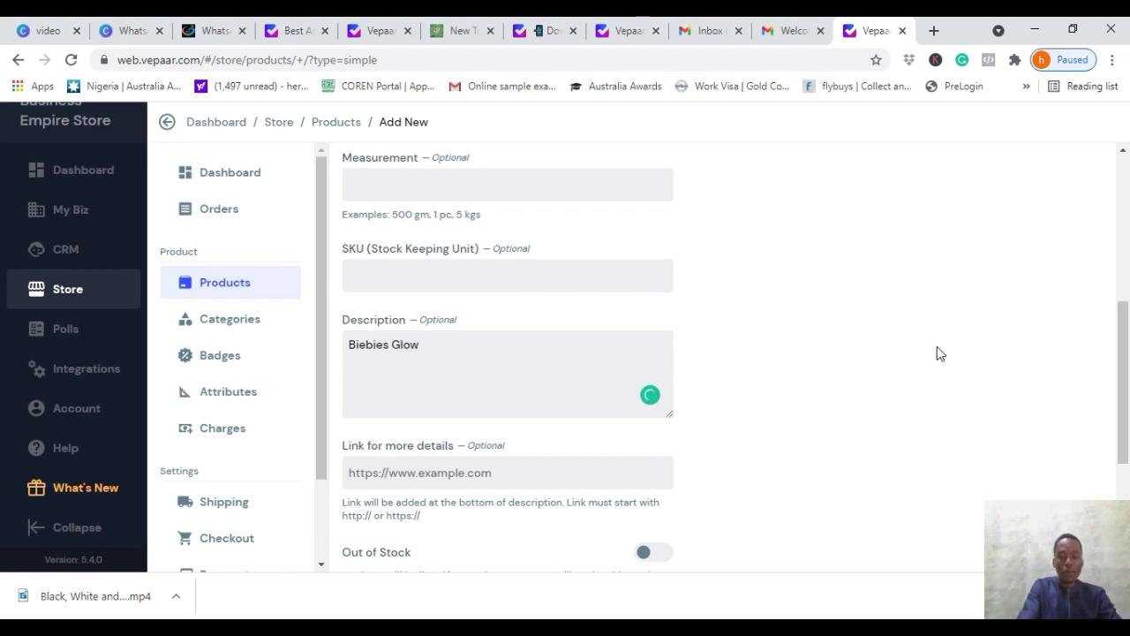
# Describe the soap as the best soap for your skin and create the product.
pyautogui.write('g Soap is the best for your sk')
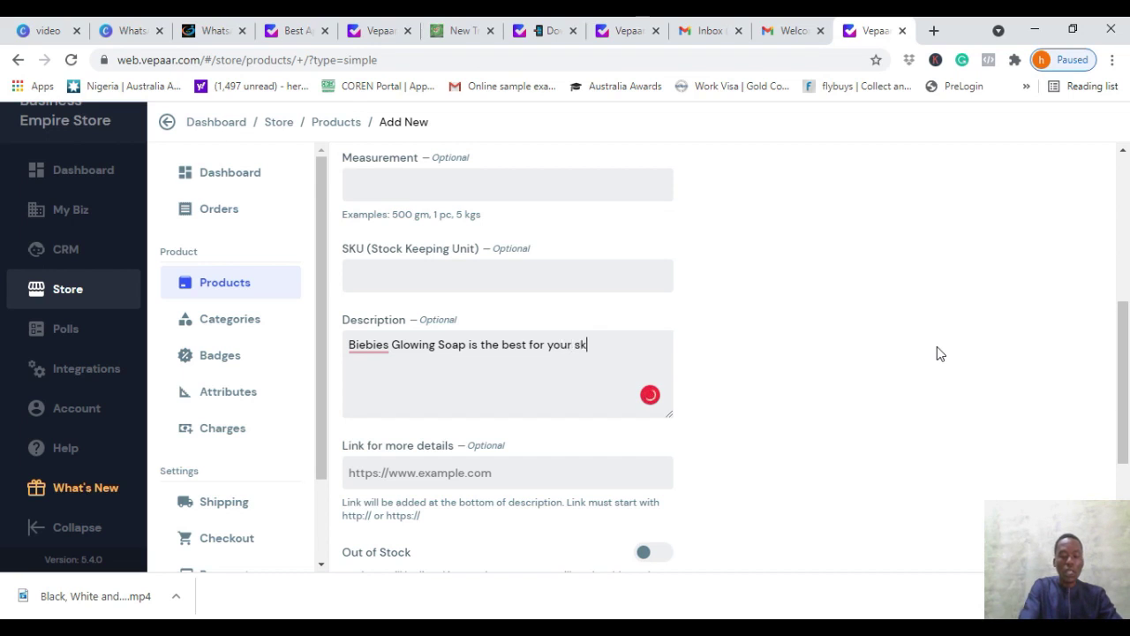
pyautogui.write('in')
pyautogui.scroll(-2, 380, 380)
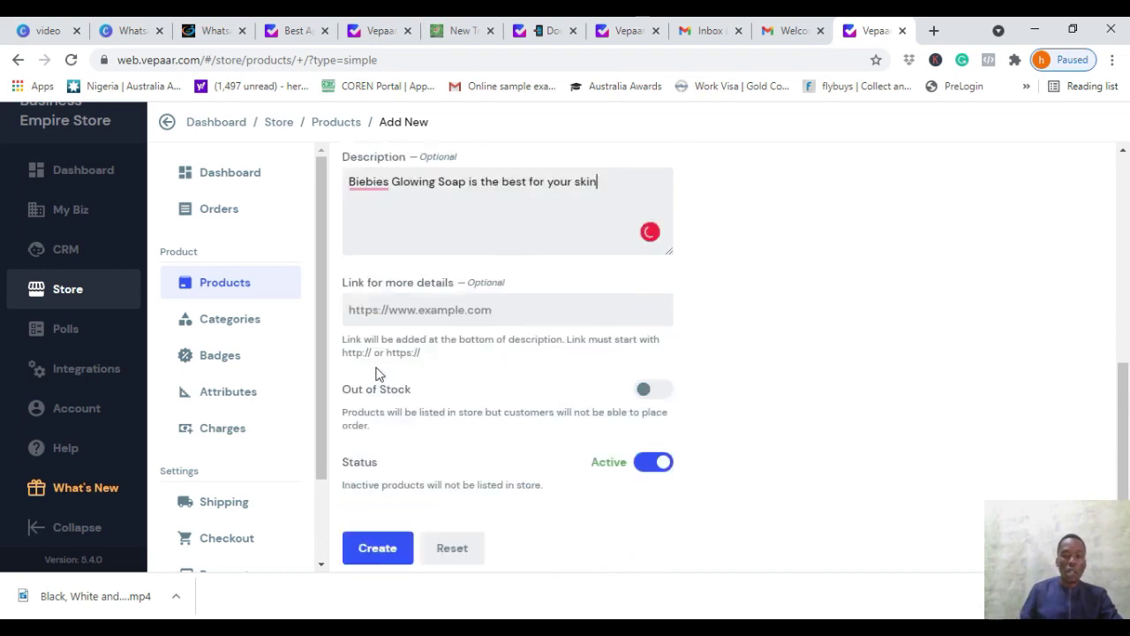
pyautogui.scroll(-1, 379, 406)
pyautogui.click(378, 462)
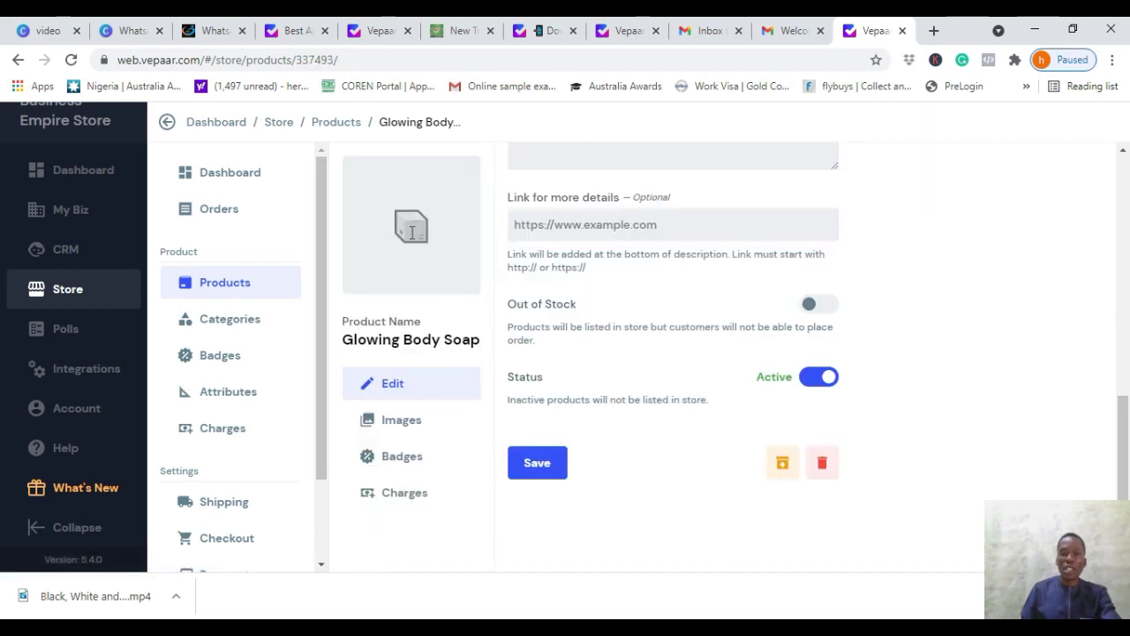
# Open the Glowing Body Soap Images section and start uploading a product photo.
pyautogui.scroll(5, 808, 291)
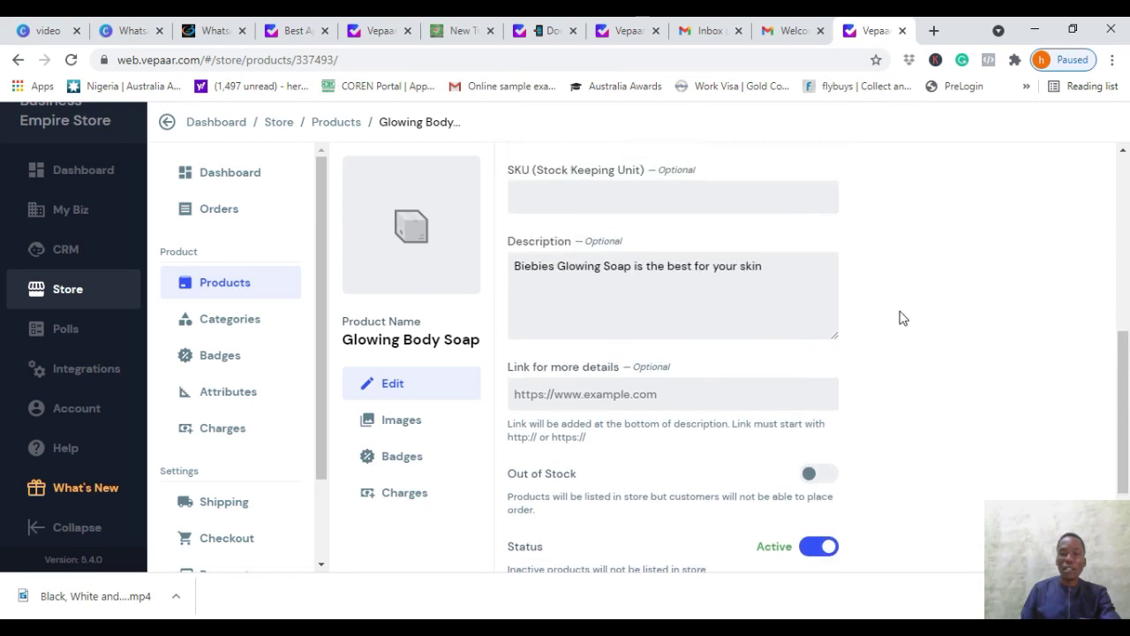
pyautogui.scroll(3, 909, 317)
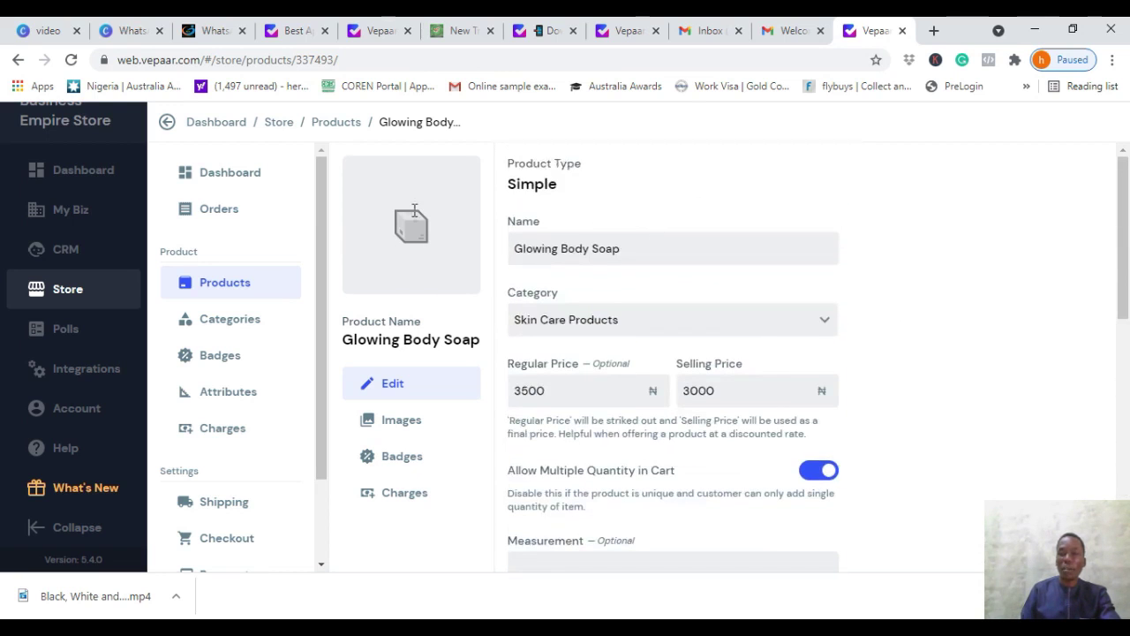
pyautogui.click(400, 421)
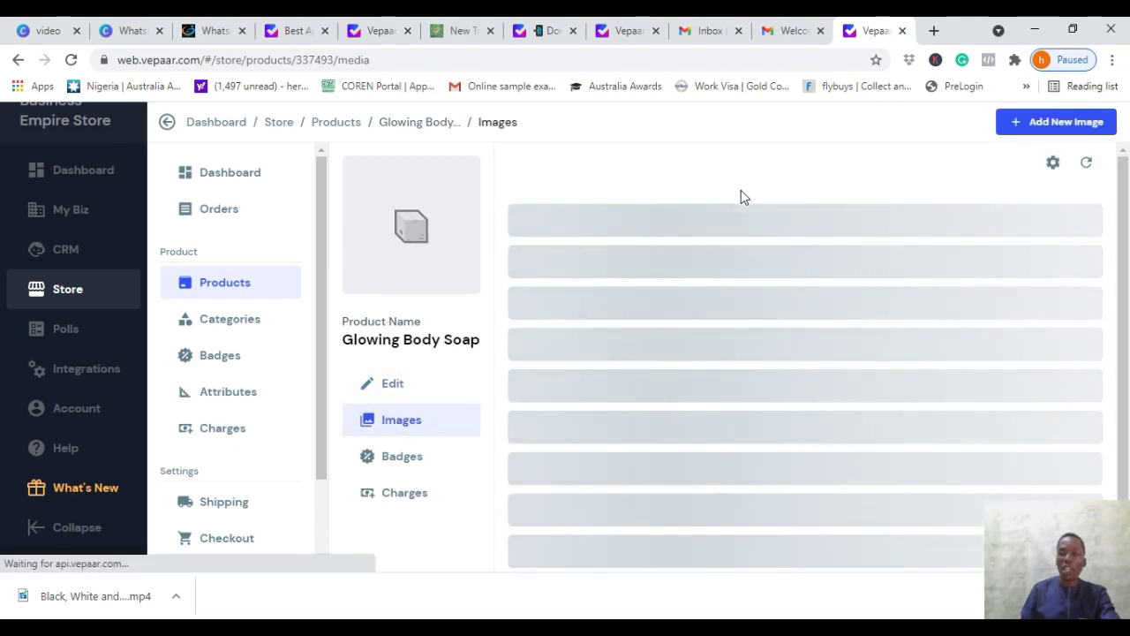
pyautogui.click(815, 374)
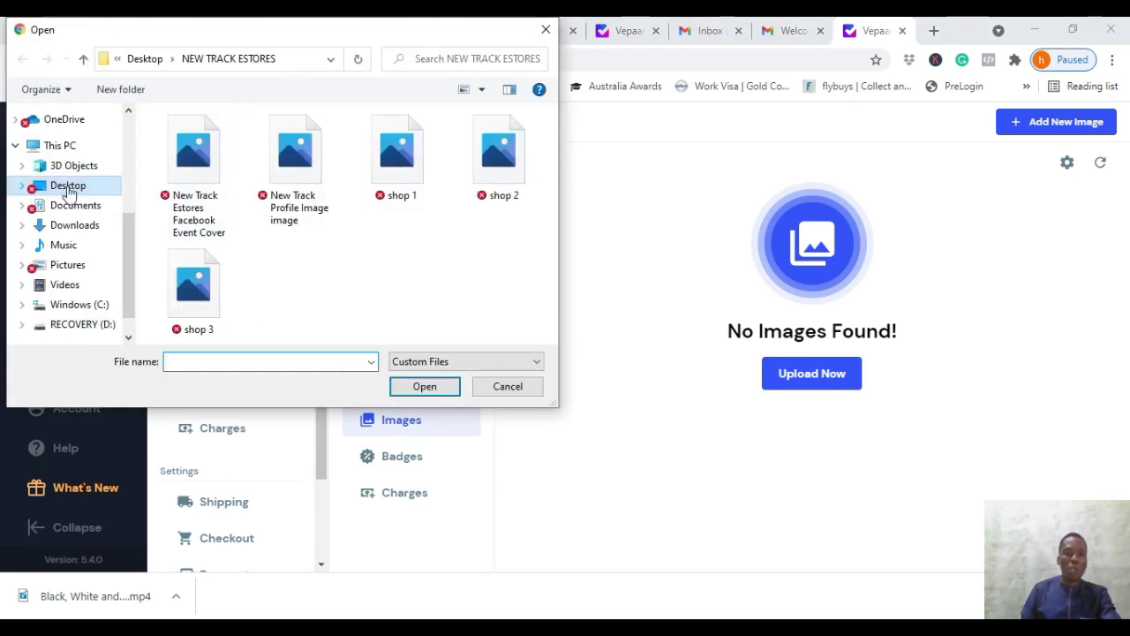
# Choose the IMG_0131 photo from the Desktop folder for Glowing Body Soap.
pyautogui.click(146, 59)
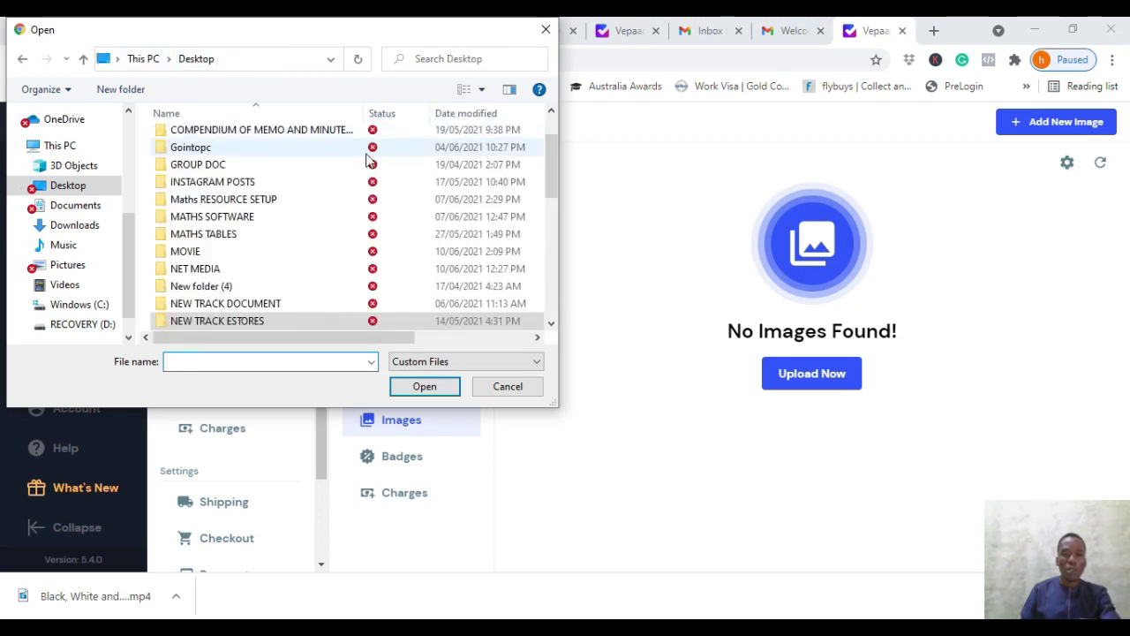
pyautogui.scroll(-5, 275, 234)
pyautogui.scroll(-2, 283, 225)
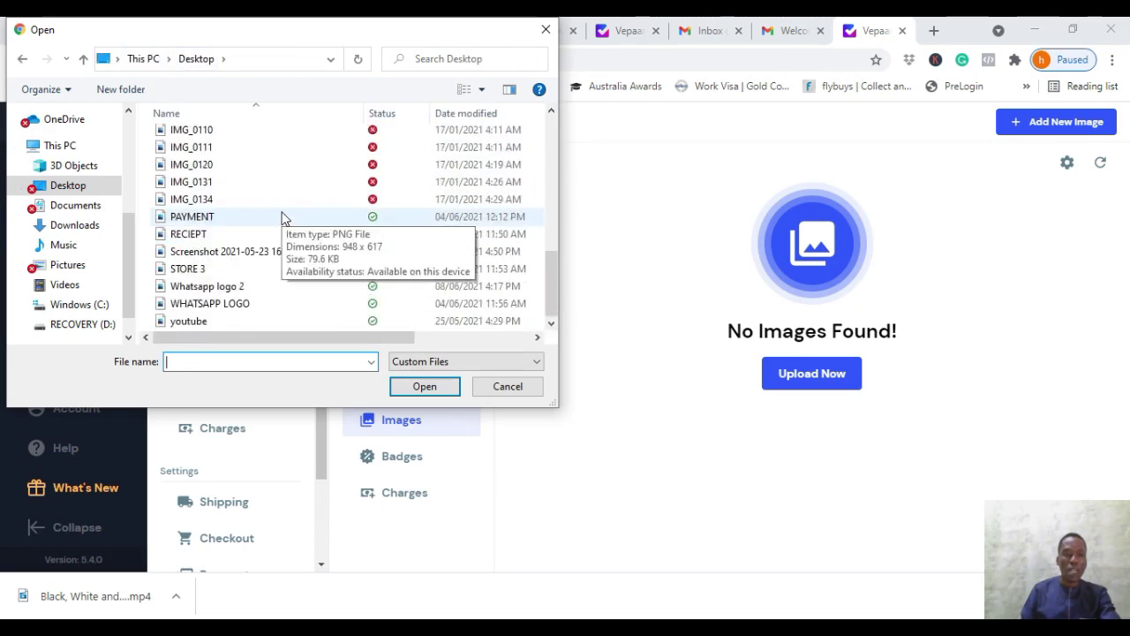
pyautogui.scroll(3, 278, 203)
pyautogui.scroll(1, 277, 188)
pyautogui.scroll(-4, 277, 192)
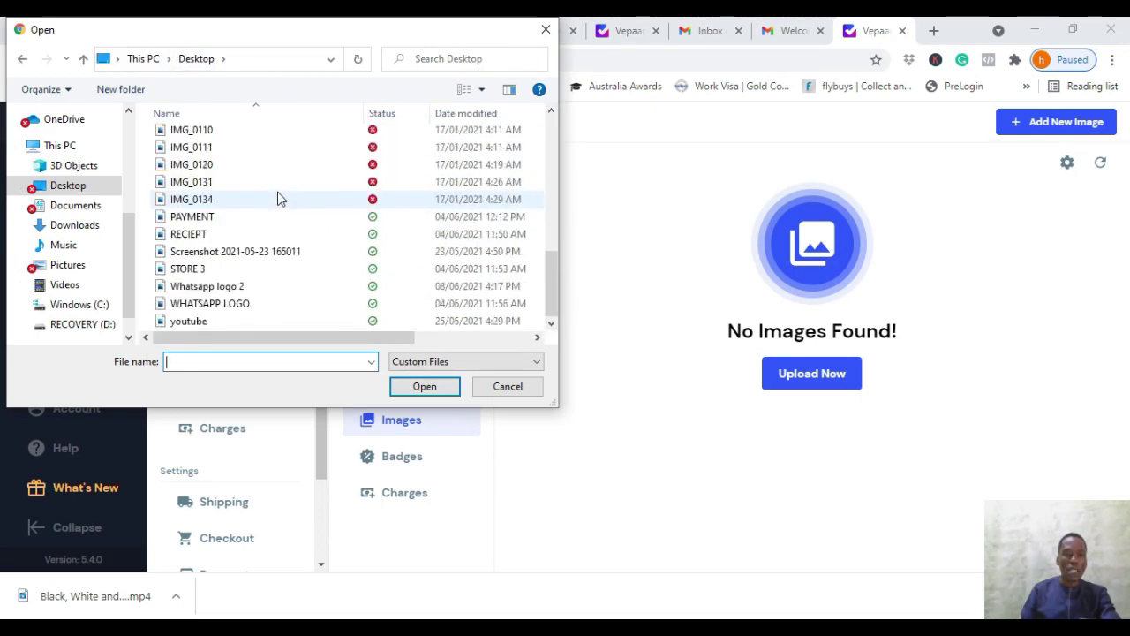
pyautogui.scroll(1, 276, 200)
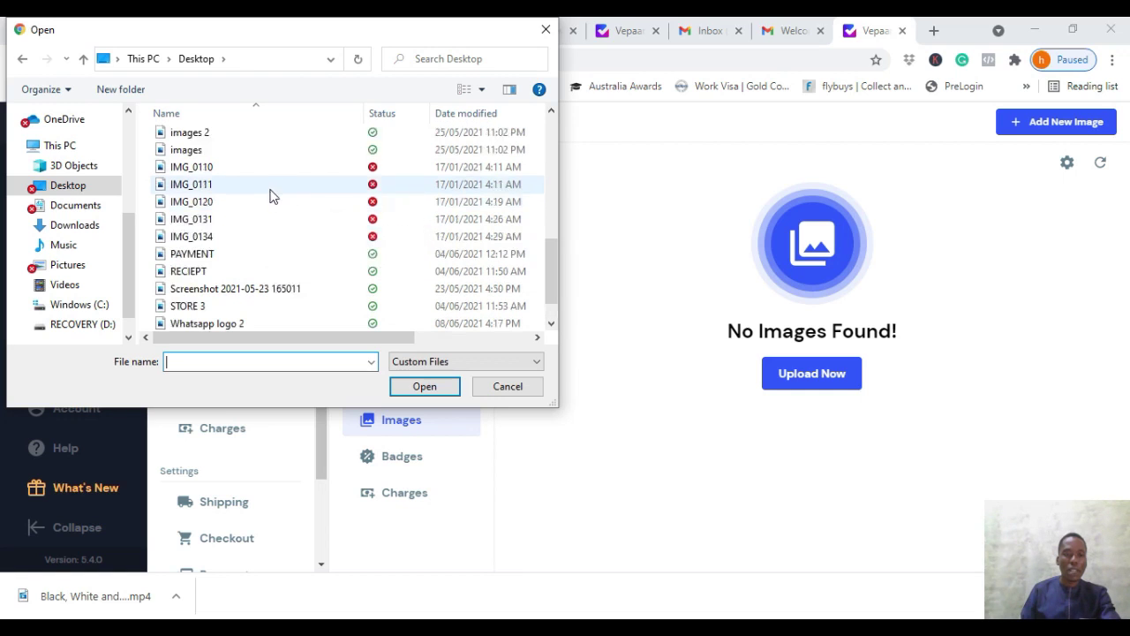
pyautogui.scroll(-1, 274, 212)
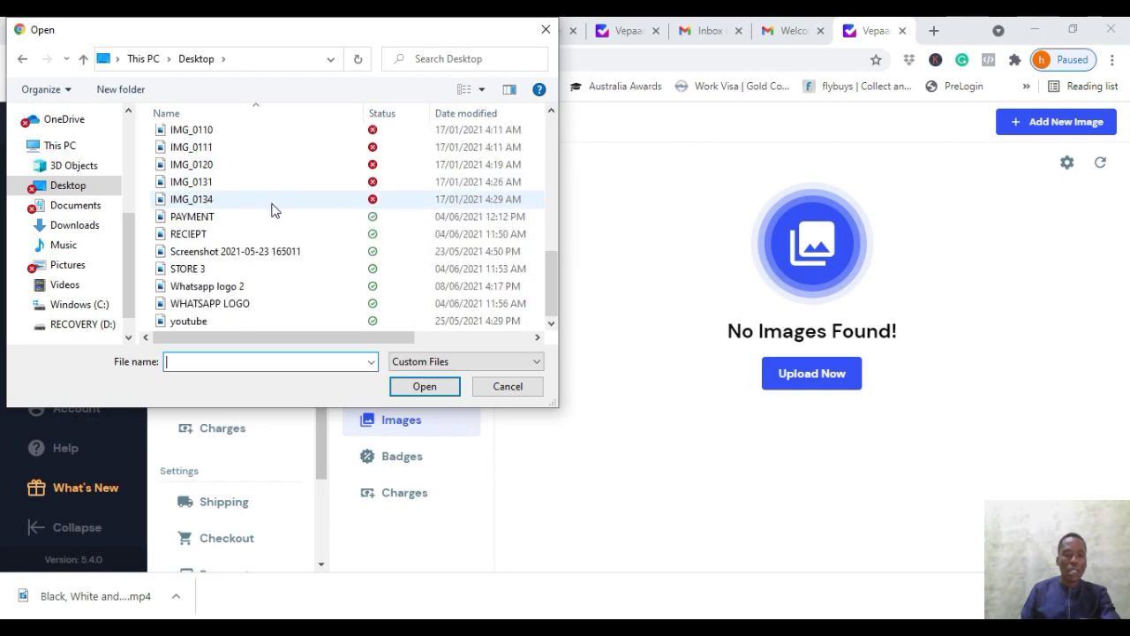
pyautogui.click(205, 182)
pyautogui.click(424, 386)
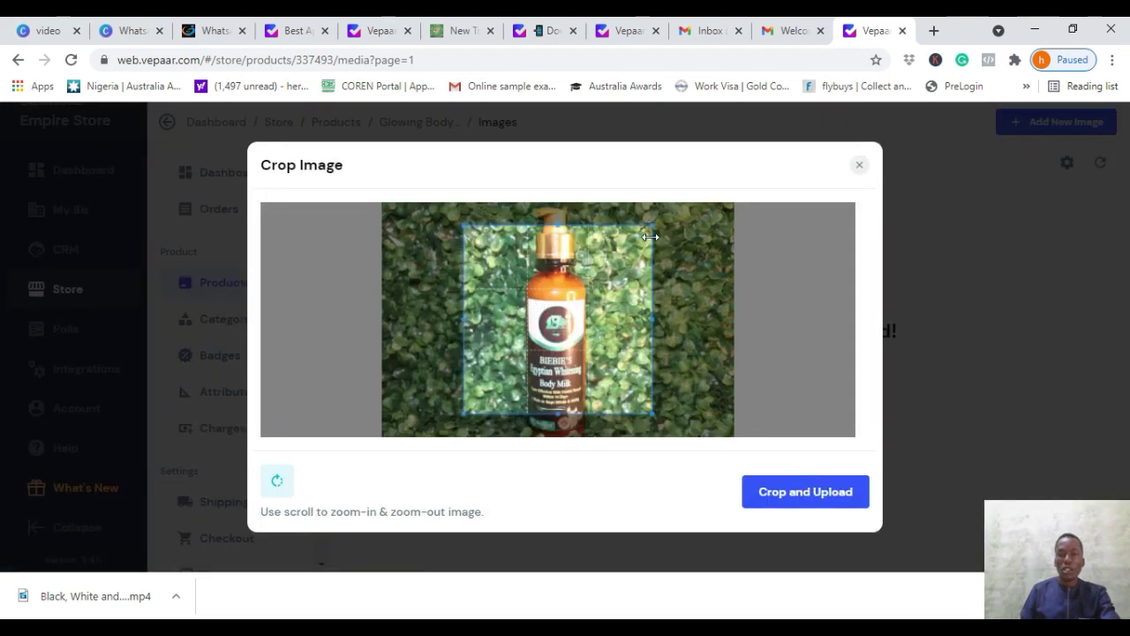
# Fit the crop box around the body milk bottle and upload the cropped photo.
pyautogui.moveTo(653, 224); pyautogui.dragTo(675, 205)
pyautogui.moveTo(571, 413); pyautogui.dragTo(571, 433)
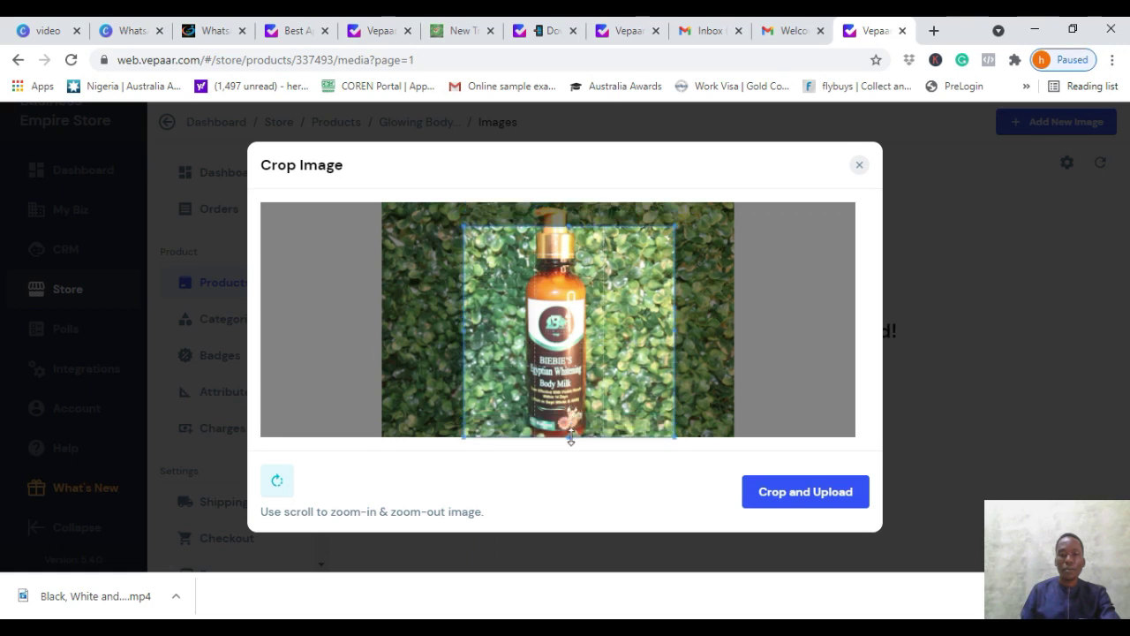
pyautogui.moveTo(568, 213); pyautogui.dragTo(570, 205)
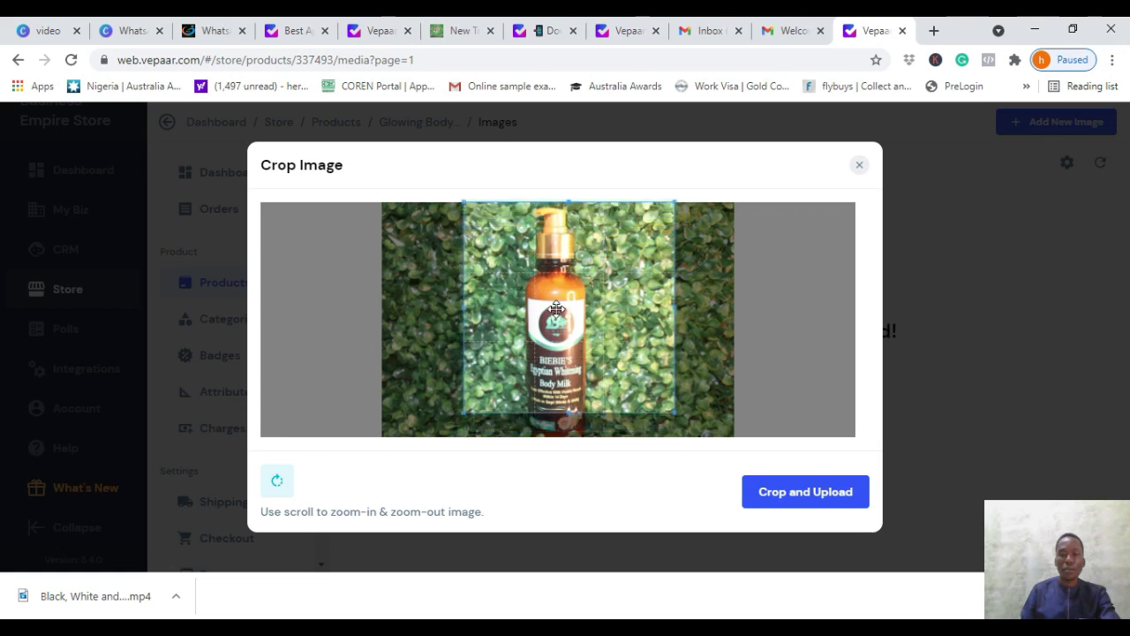
pyautogui.moveTo(548, 352); pyautogui.dragTo(583, 369)
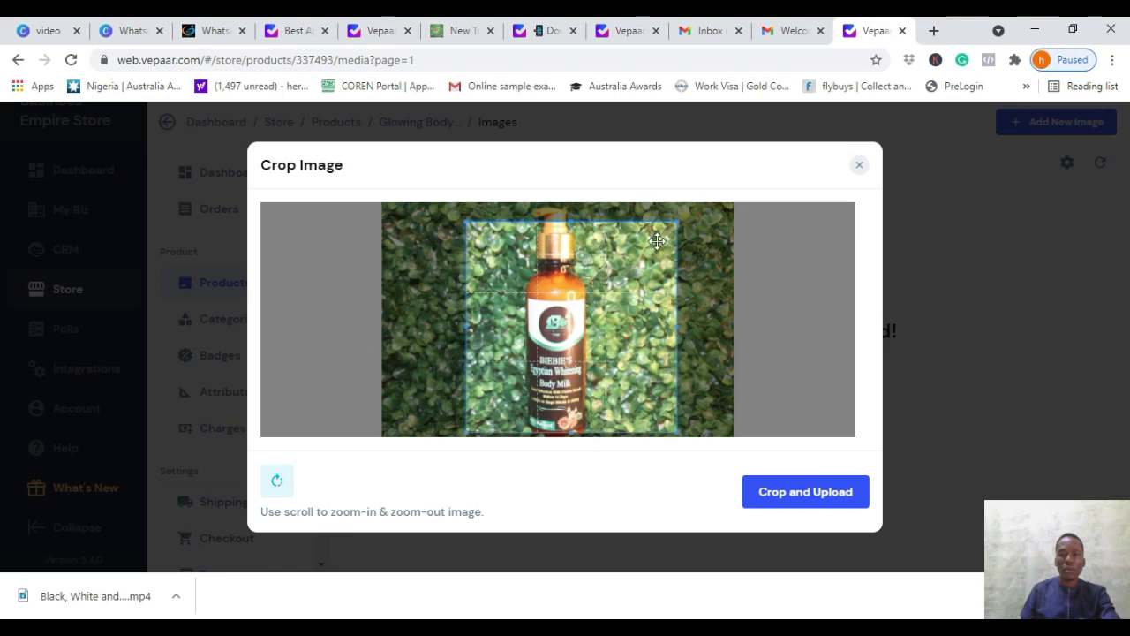
pyautogui.moveTo(675, 221); pyautogui.dragTo(702, 204)
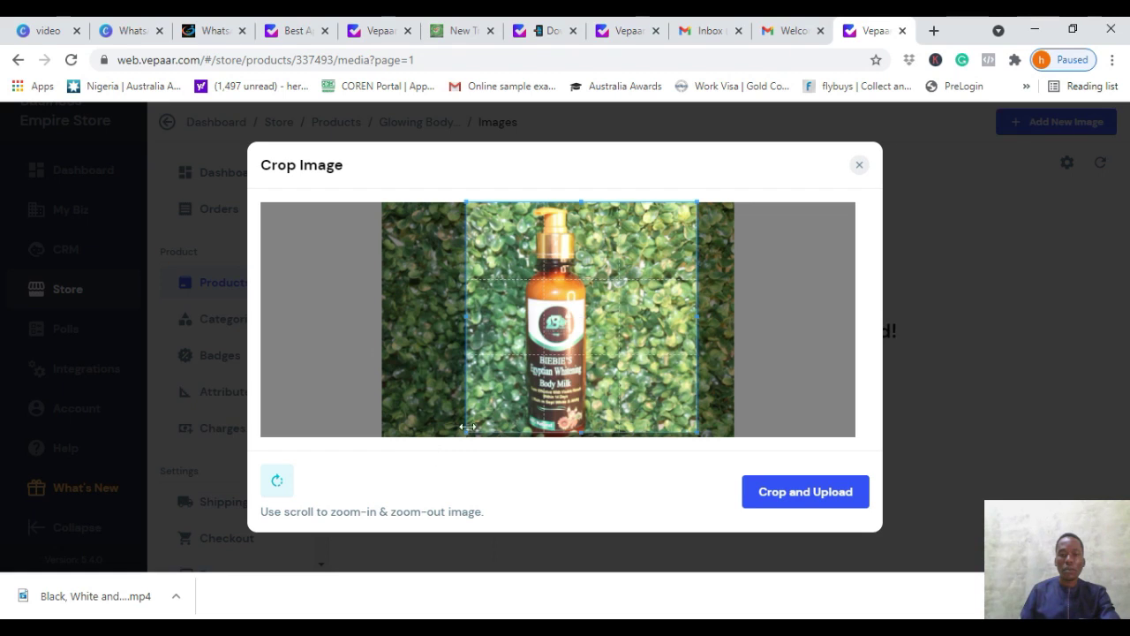
pyautogui.moveTo(469, 433); pyautogui.dragTo(439, 459)
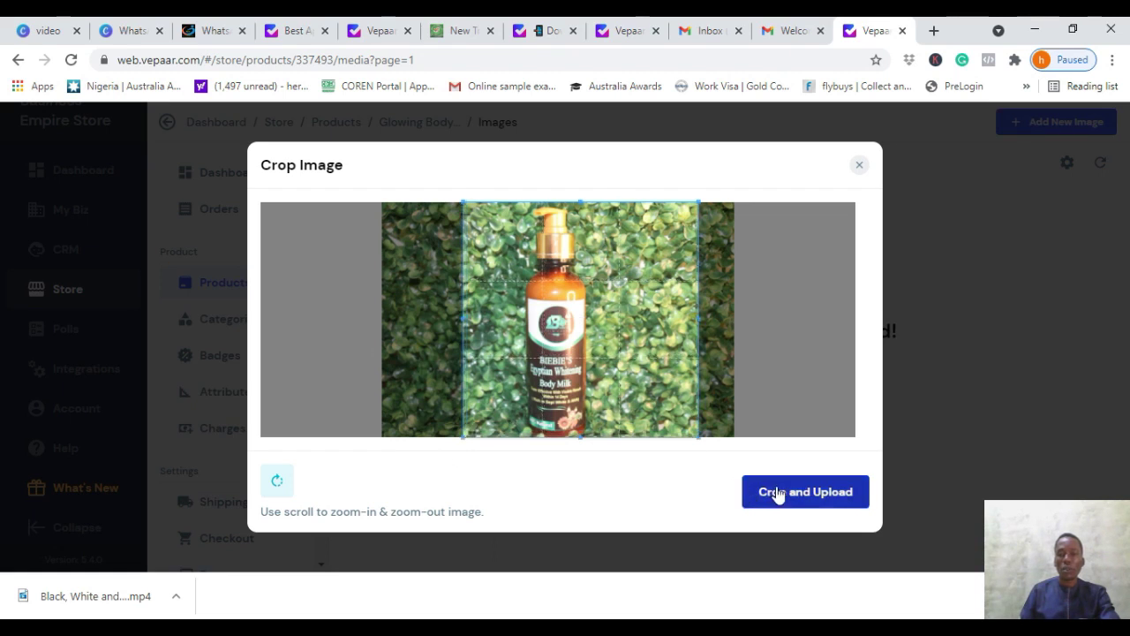
pyautogui.moveTo(672, 365); pyautogui.dragTo(645, 366)
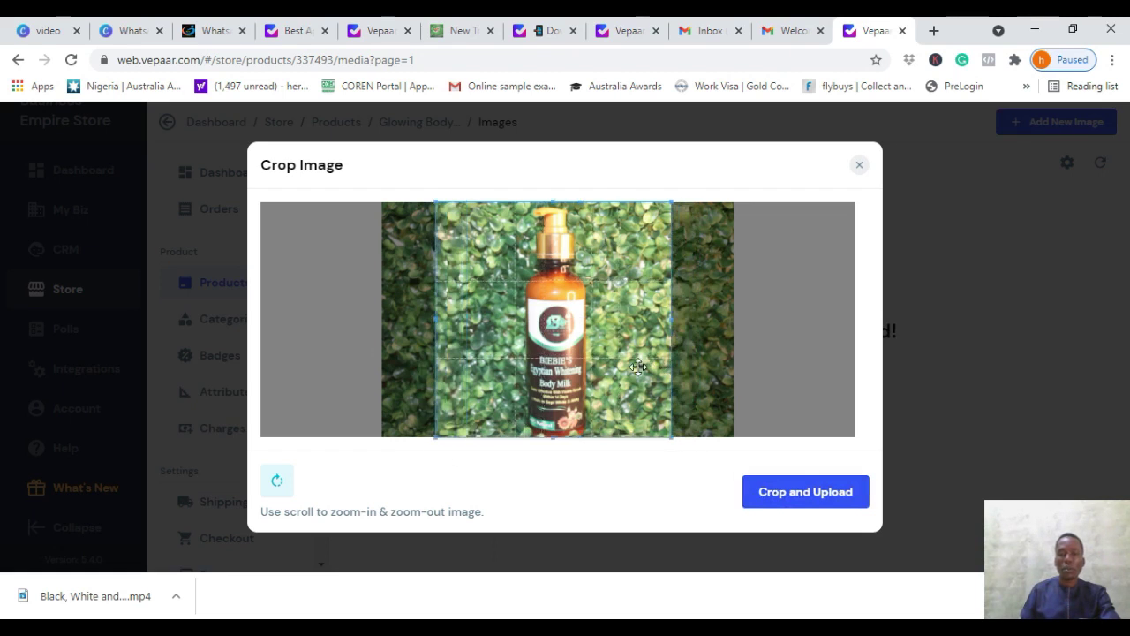
pyautogui.click(805, 493)
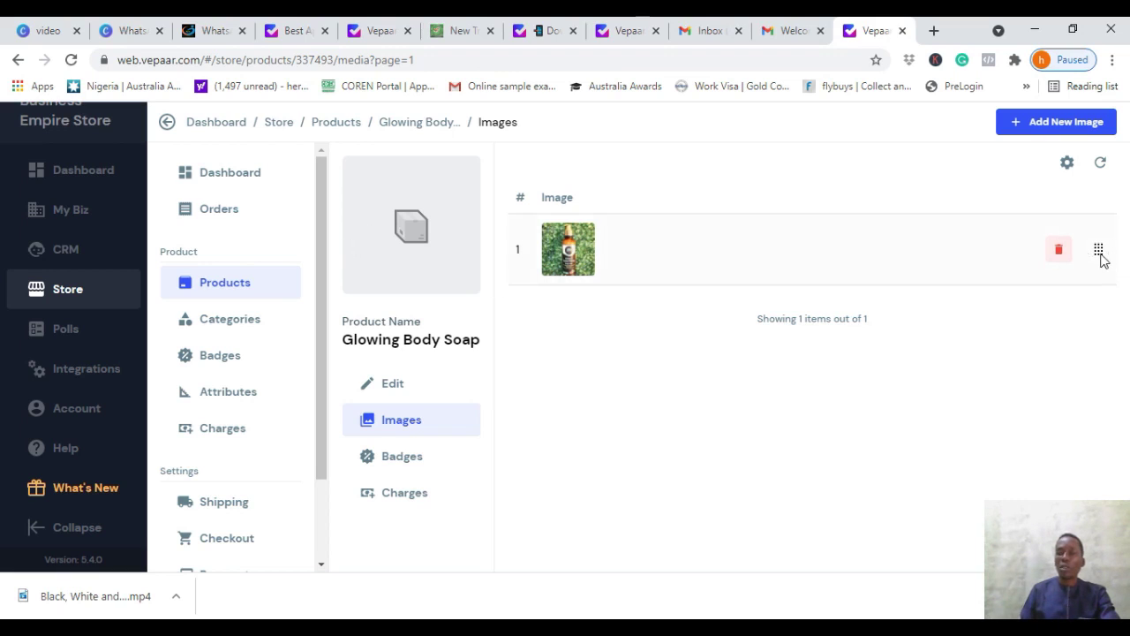
# Upload IMG_0120 as a second photo, cropped to the image's full height.
pyautogui.click(1049, 122)
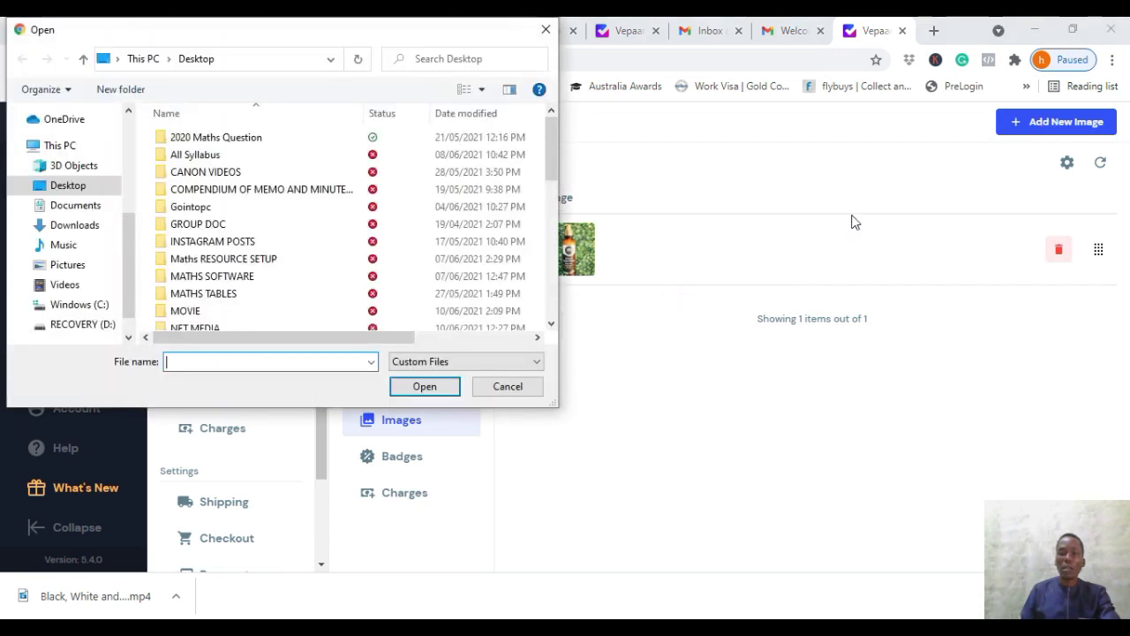
pyautogui.scroll(-4, 300, 260)
pyautogui.scroll(-2, 303, 256)
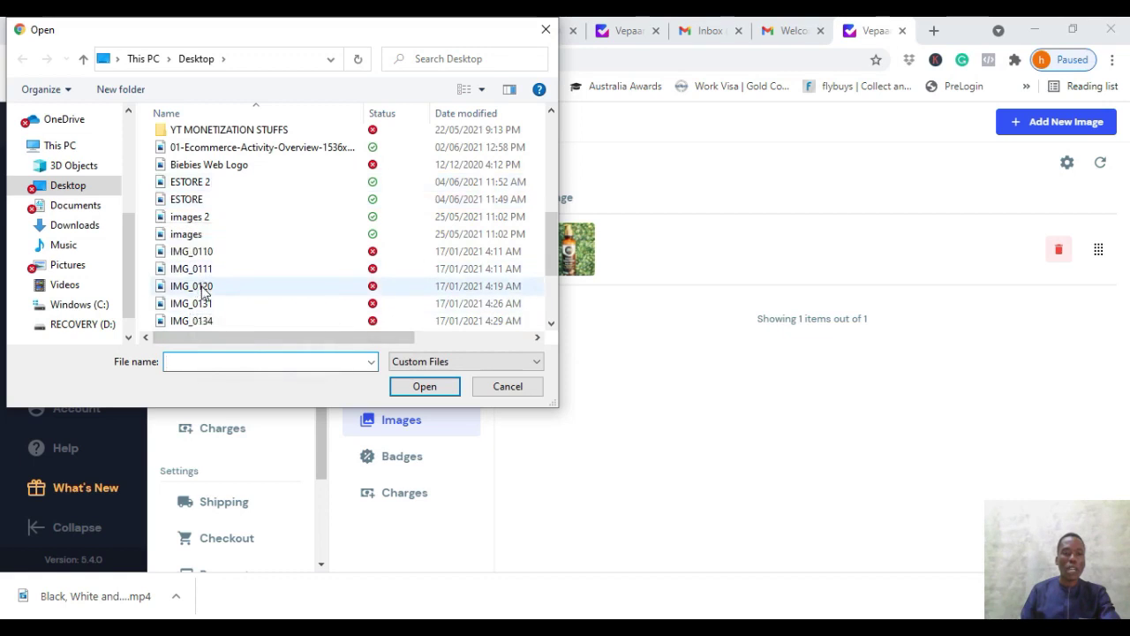
pyautogui.click(195, 286)
pyautogui.click(423, 385)
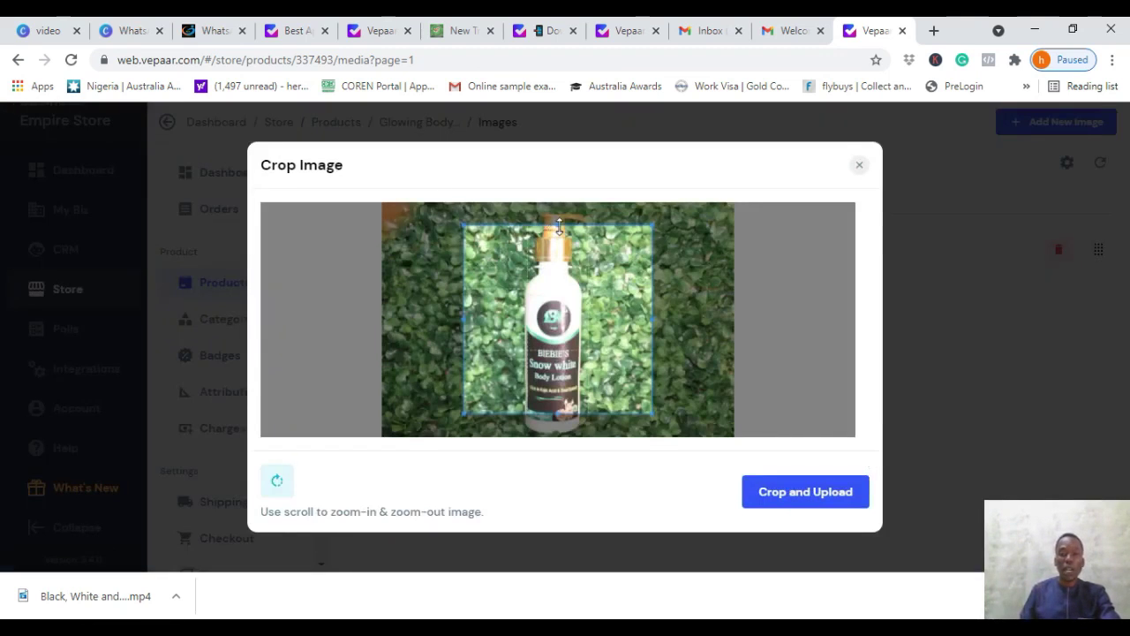
pyautogui.moveTo(559, 227); pyautogui.dragTo(559, 202)
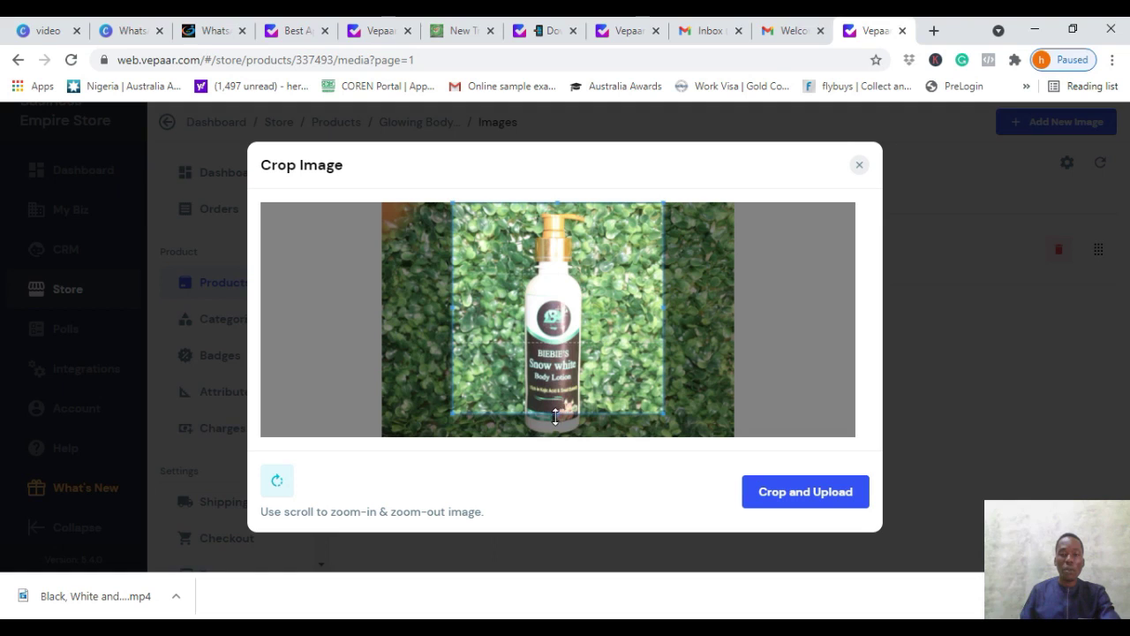
pyautogui.moveTo(556, 415); pyautogui.dragTo(553, 462)
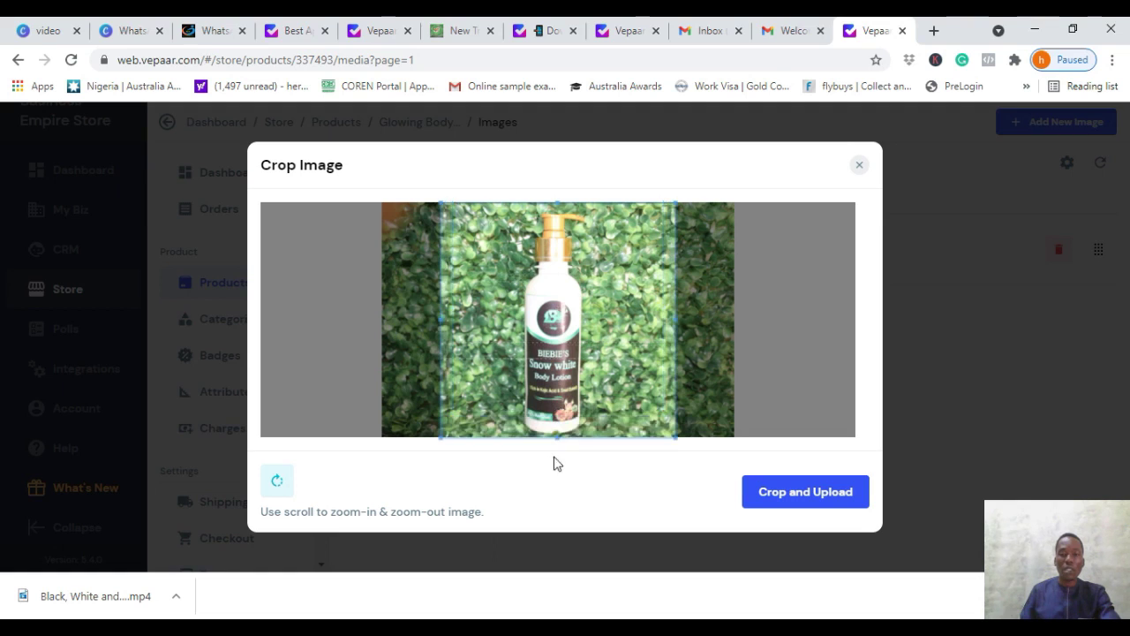
pyautogui.click(799, 499)
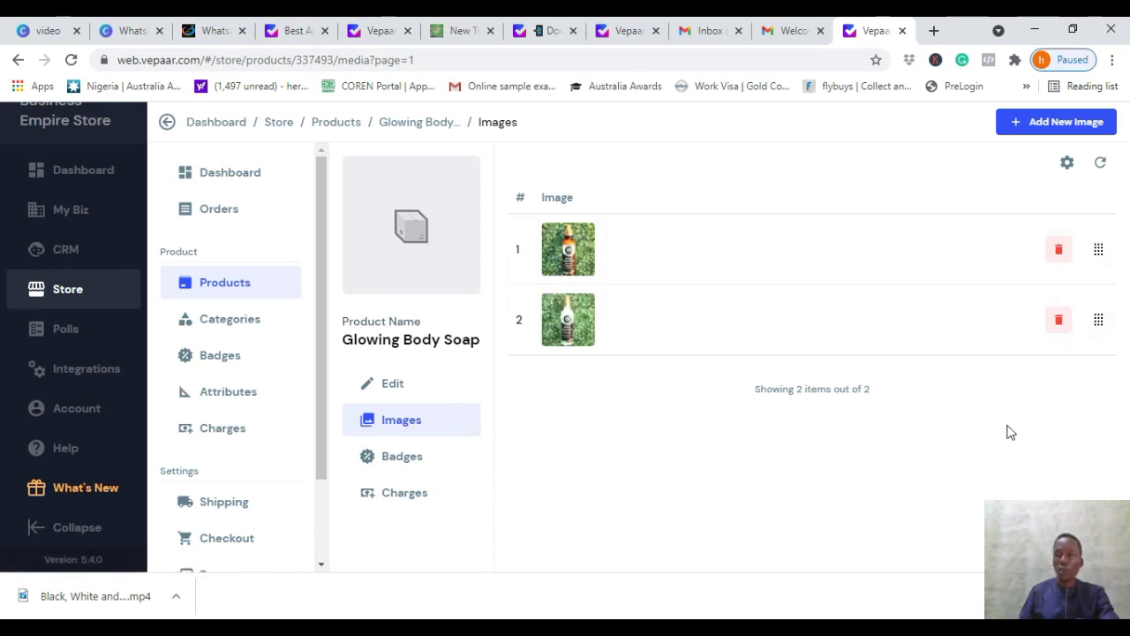
# Check Glowing Body Soap's Badges, then its Charges page, which has no charges yet.
pyautogui.click(403, 465)
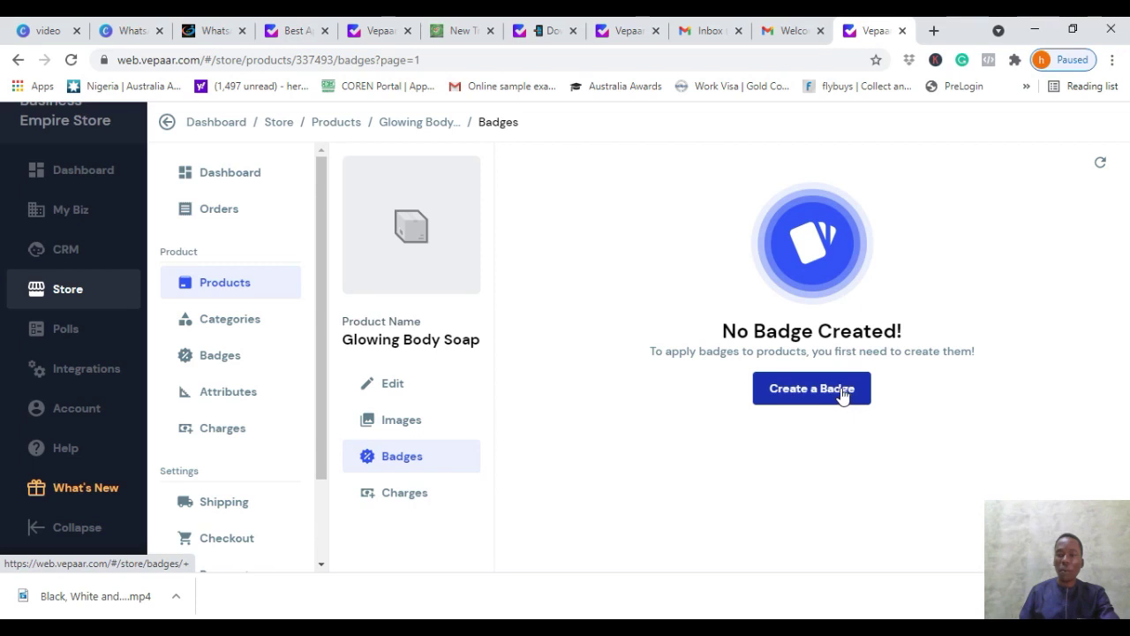
pyautogui.click(403, 497)
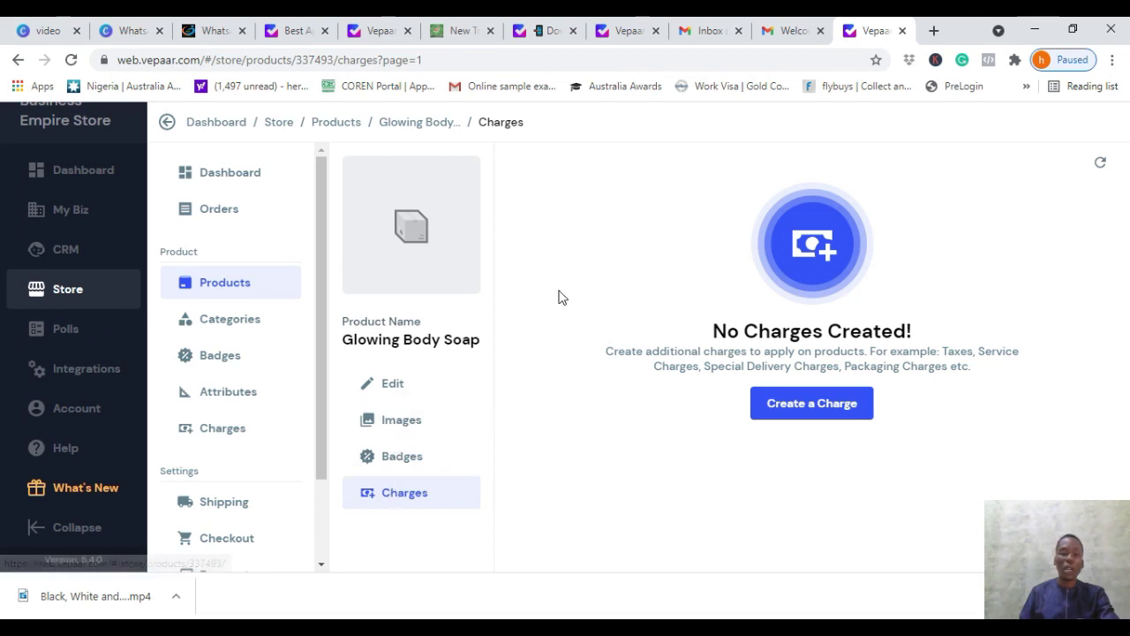
# From the Store's Categories section, launch the live storefront with Visit Store.
pyautogui.click(212, 319)
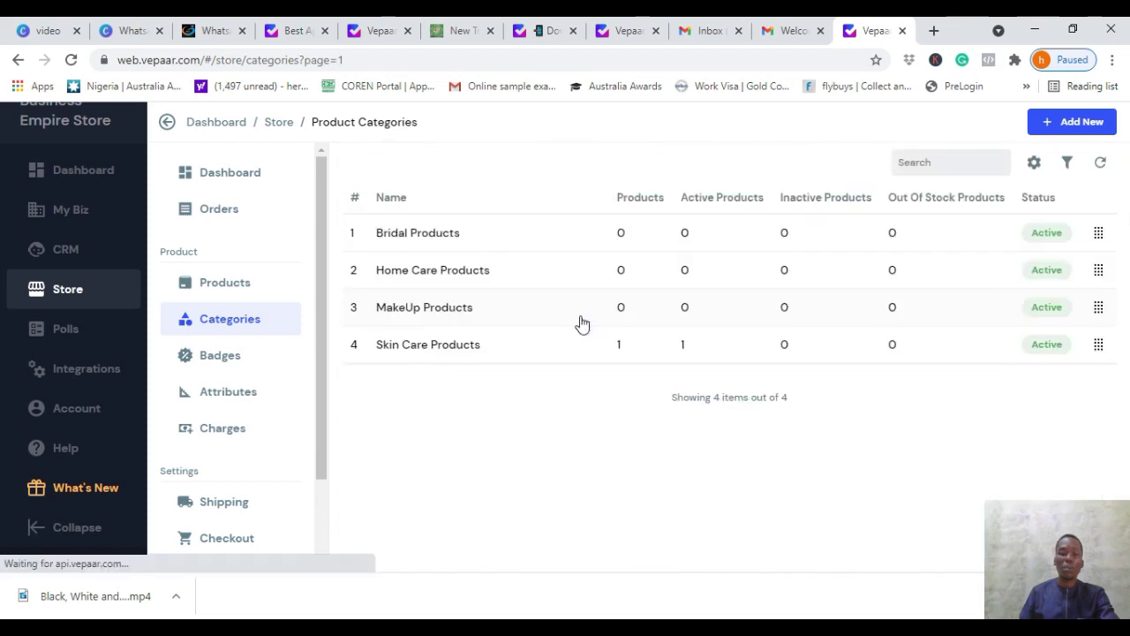
pyautogui.scroll(-2, 243, 433)
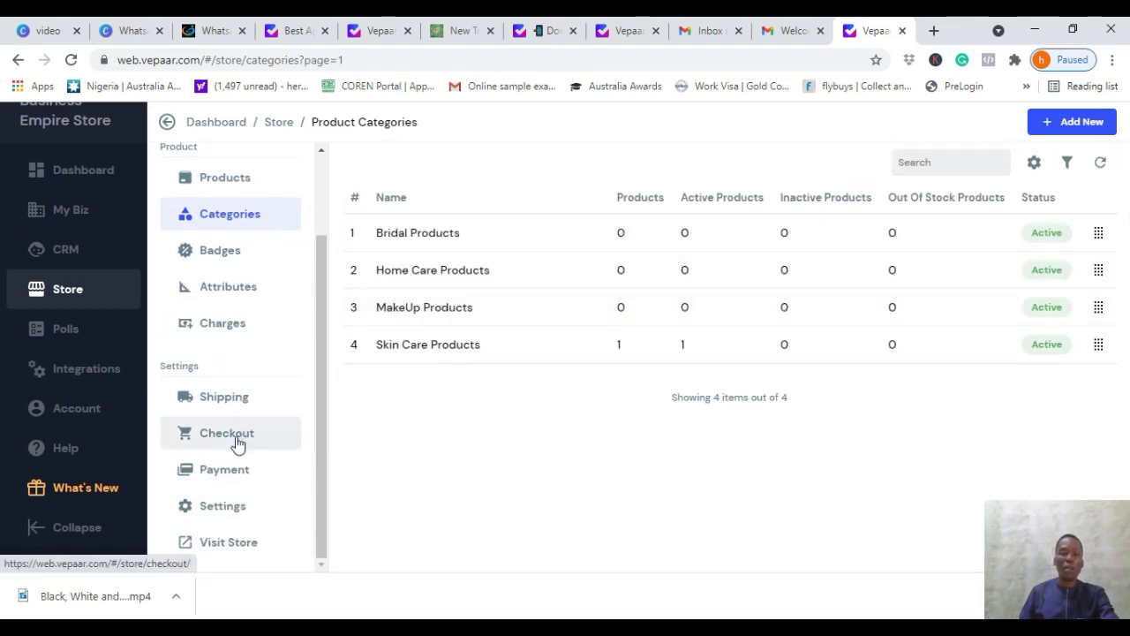
pyautogui.click(217, 544)
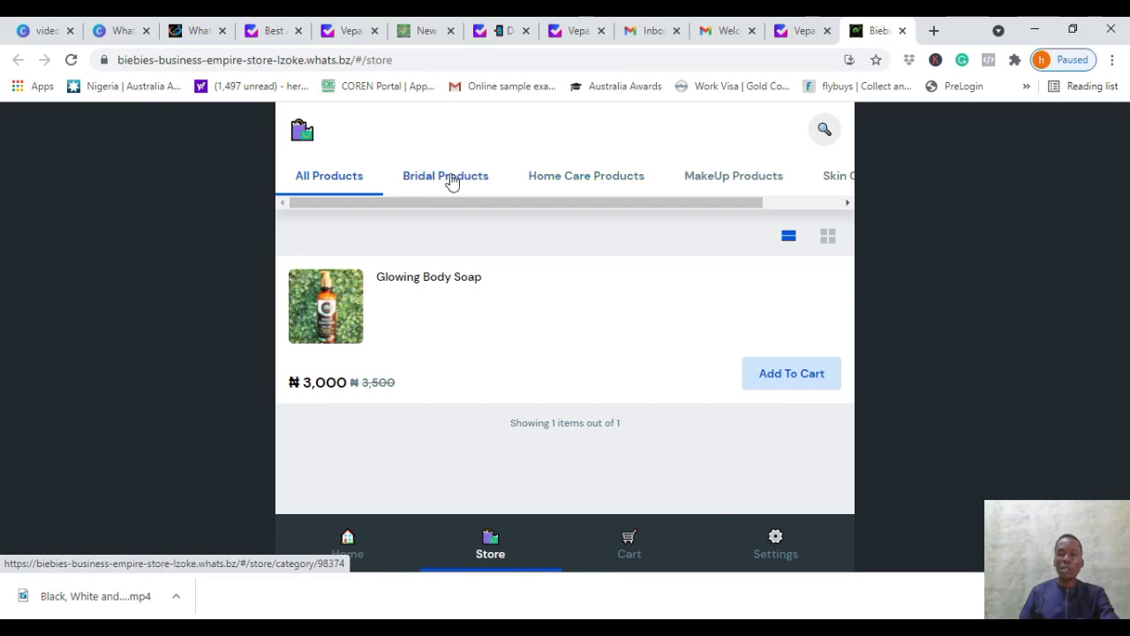
# Browse the Bridal, Home Care, MakeUp, Skin Care and All Products listings, then return to Vepaar admin.
pyautogui.click(454, 180)
pyautogui.click(576, 180)
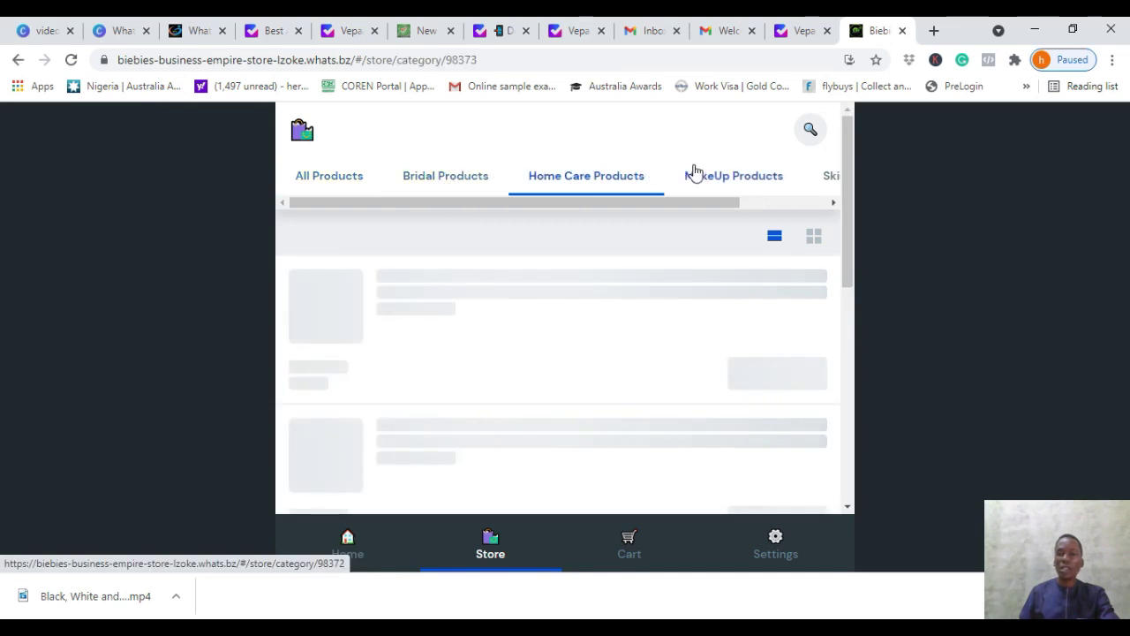
pyautogui.click(727, 180)
pyautogui.click(831, 177)
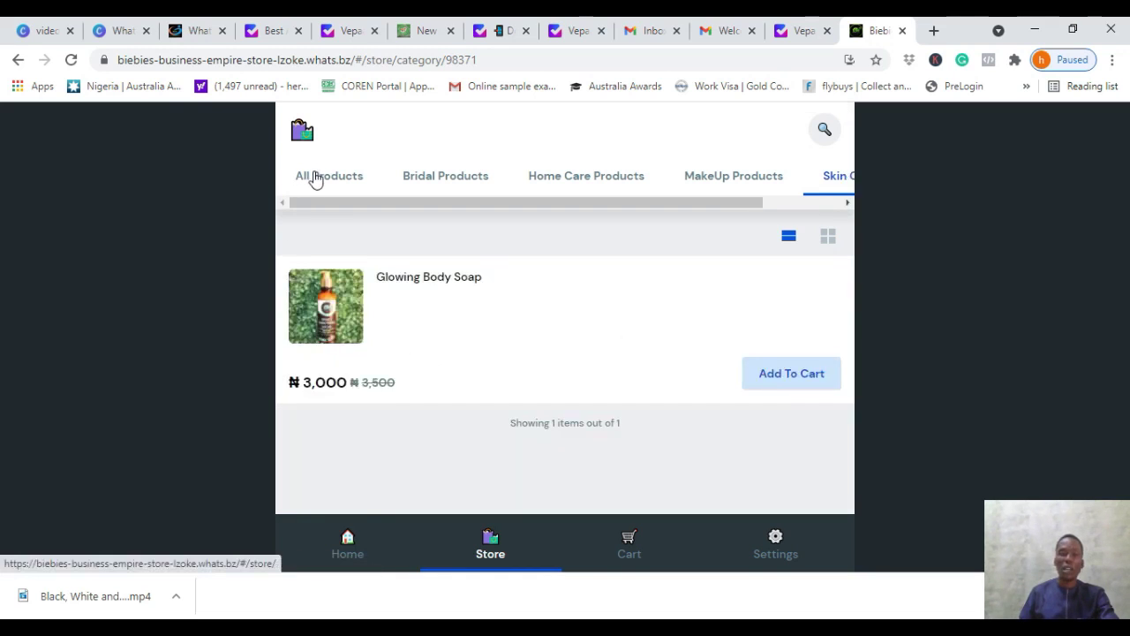
pyautogui.click(319, 181)
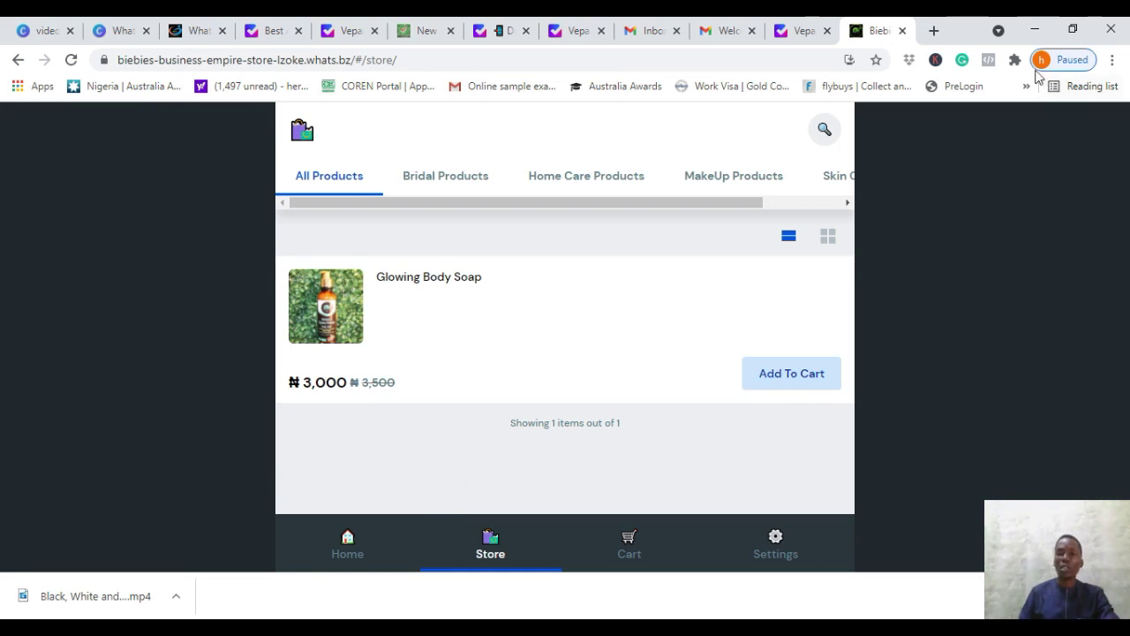
pyautogui.click(802, 31)
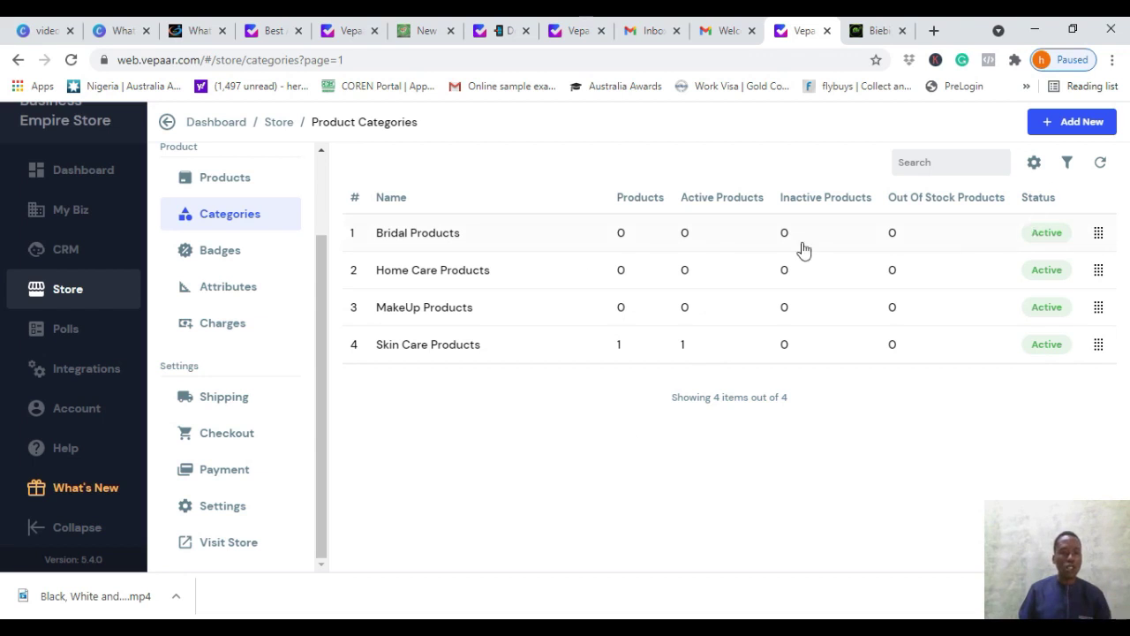
# Go through Integrations and the Store menu to the Payment Modes page.
pyautogui.click(79, 371)
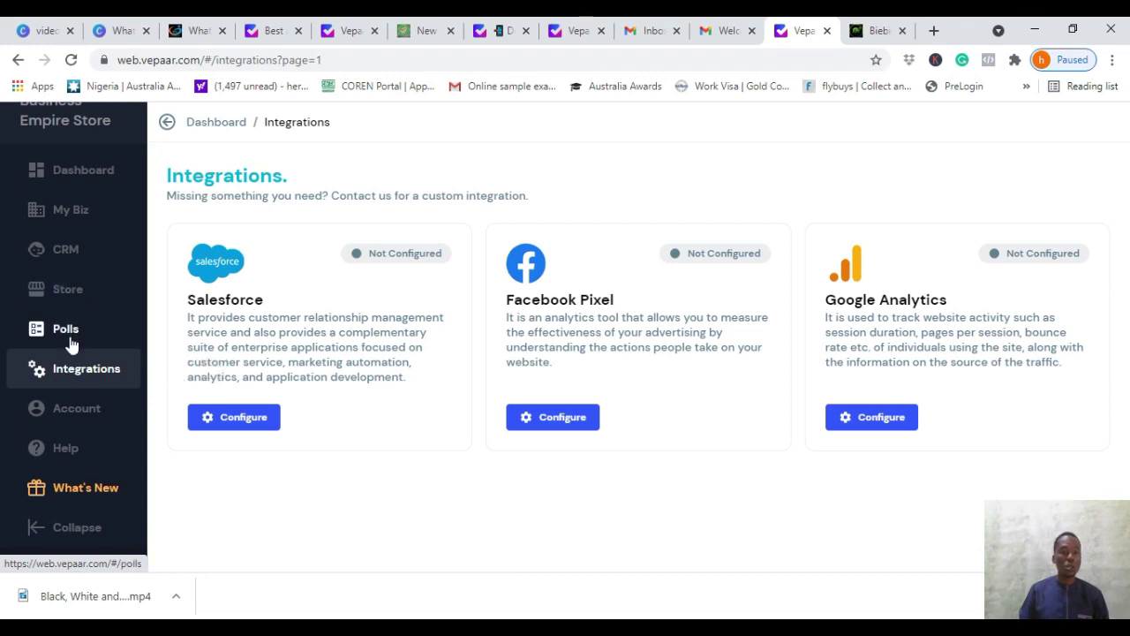
pyautogui.click(69, 291)
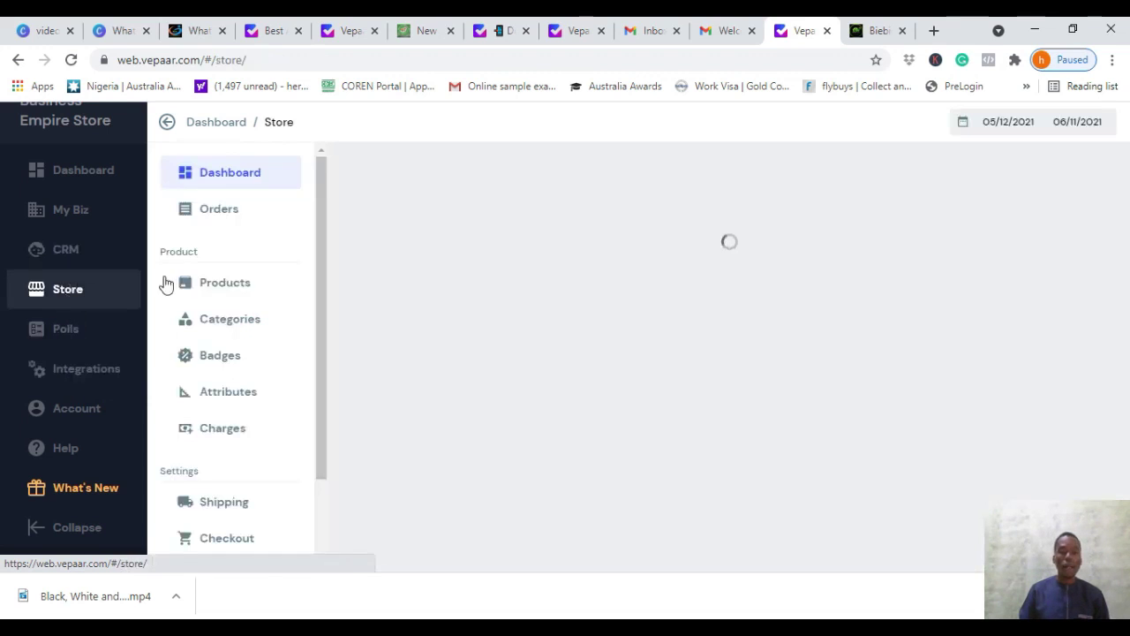
pyautogui.scroll(-2, 225, 295)
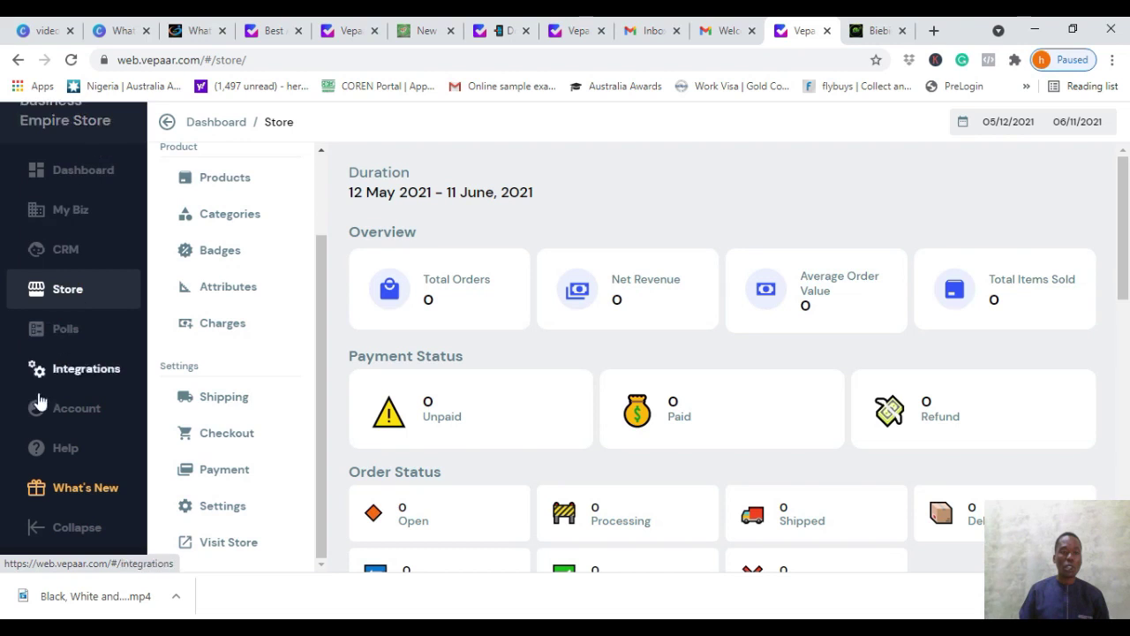
pyautogui.click(213, 477)
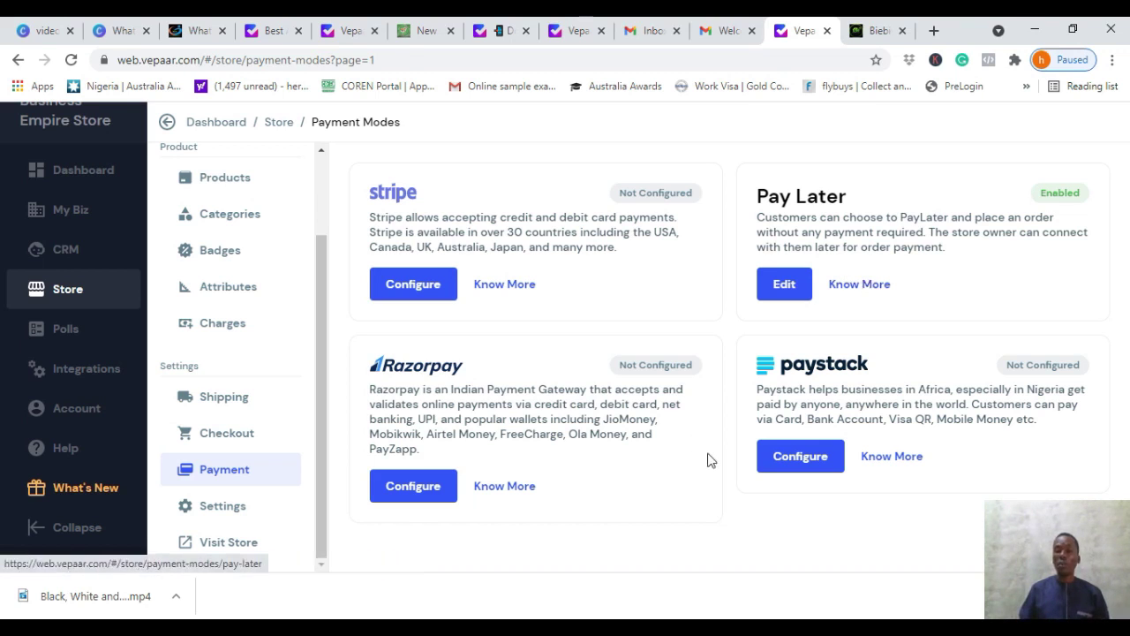
# Enable Paystack in its configuration form, review its fields, then open a new browser tab.
pyautogui.click(804, 456)
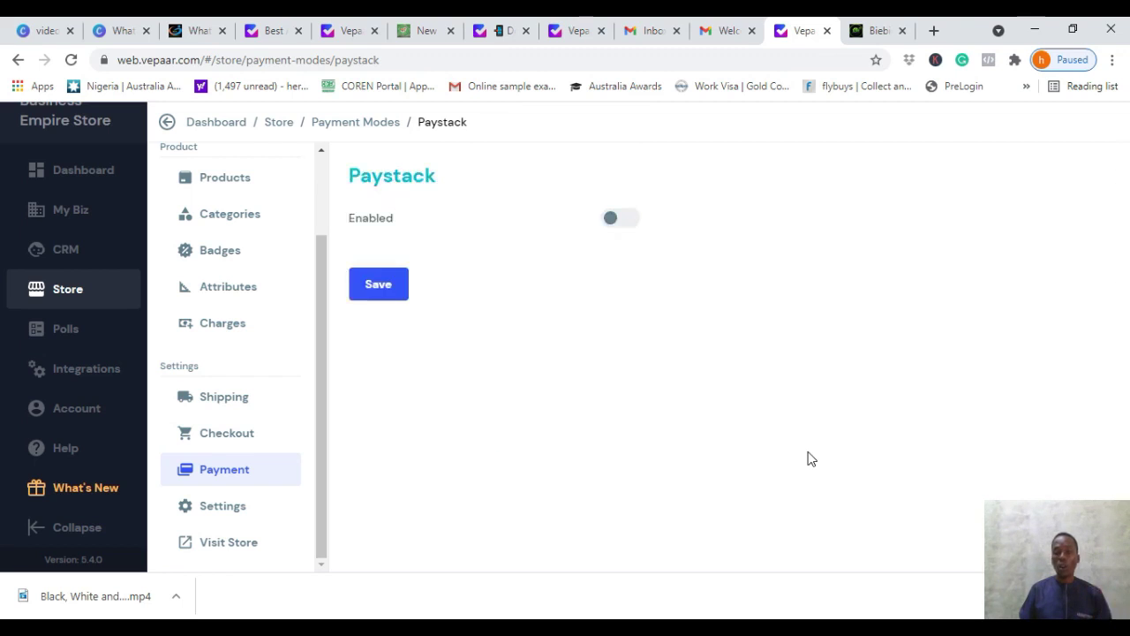
pyautogui.click(633, 221)
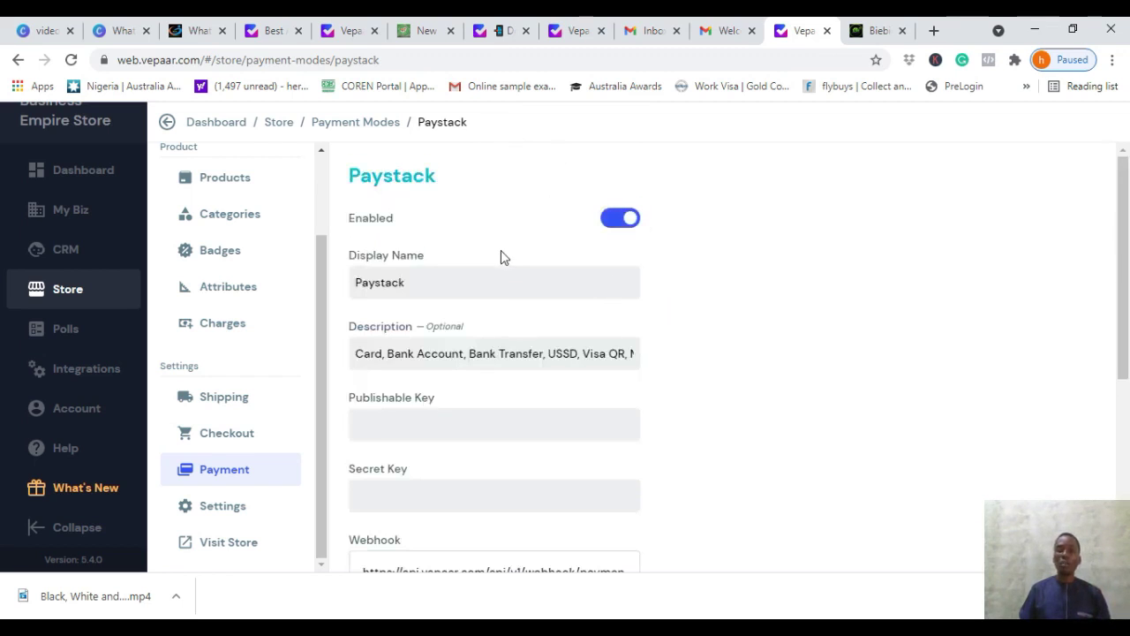
pyautogui.scroll(-3, 500, 251)
pyautogui.scroll(-1, 500, 243)
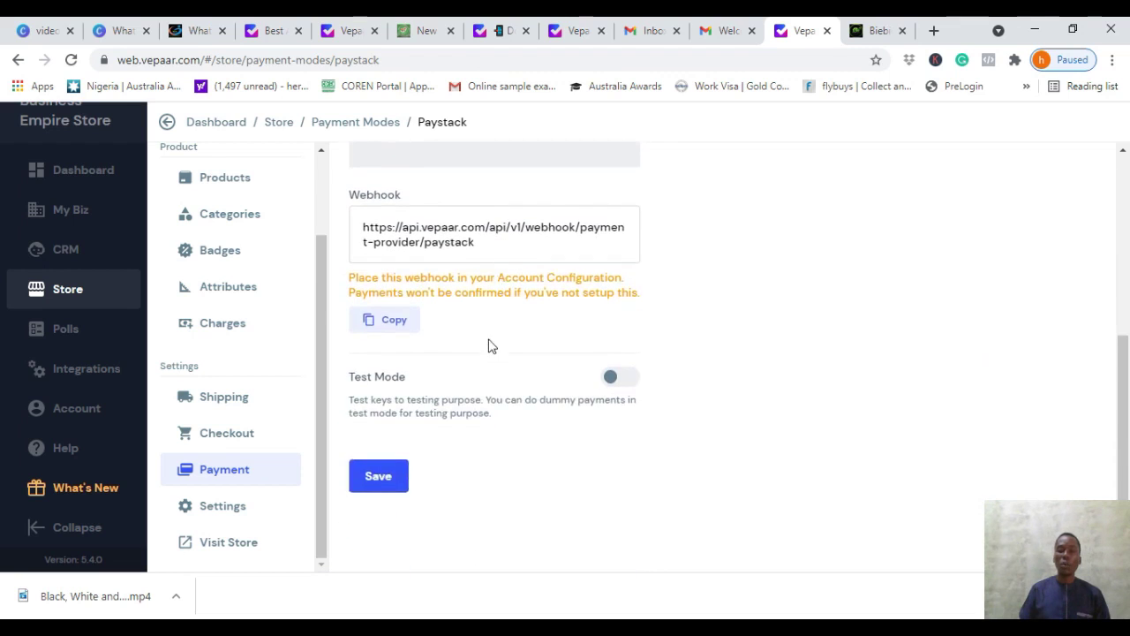
pyautogui.scroll(3, 490, 340)
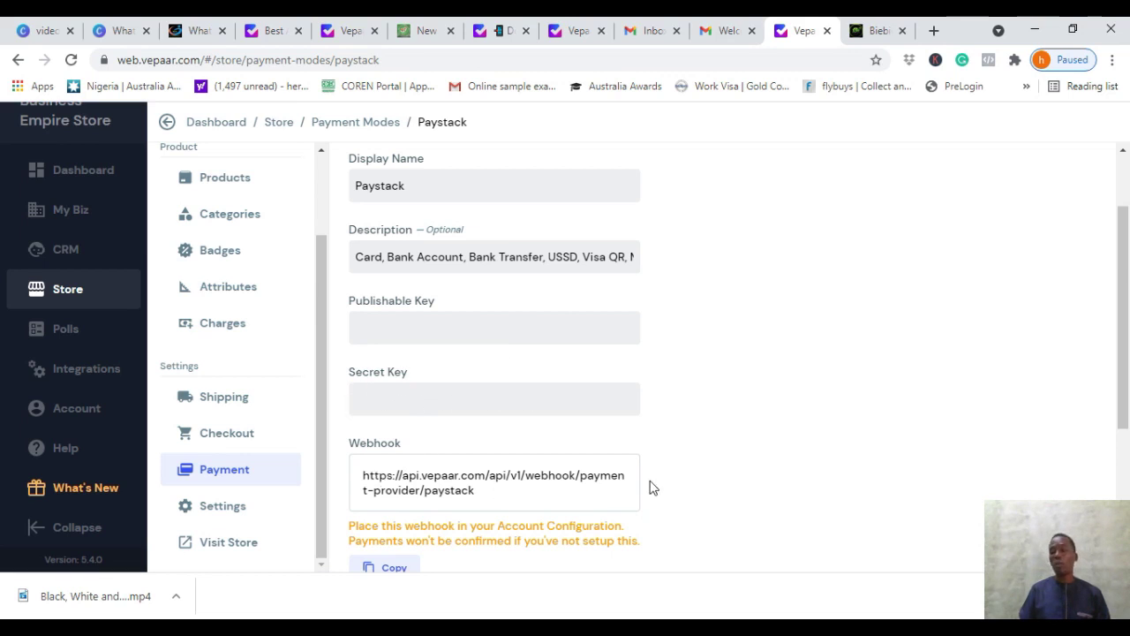
pyautogui.click(937, 31)
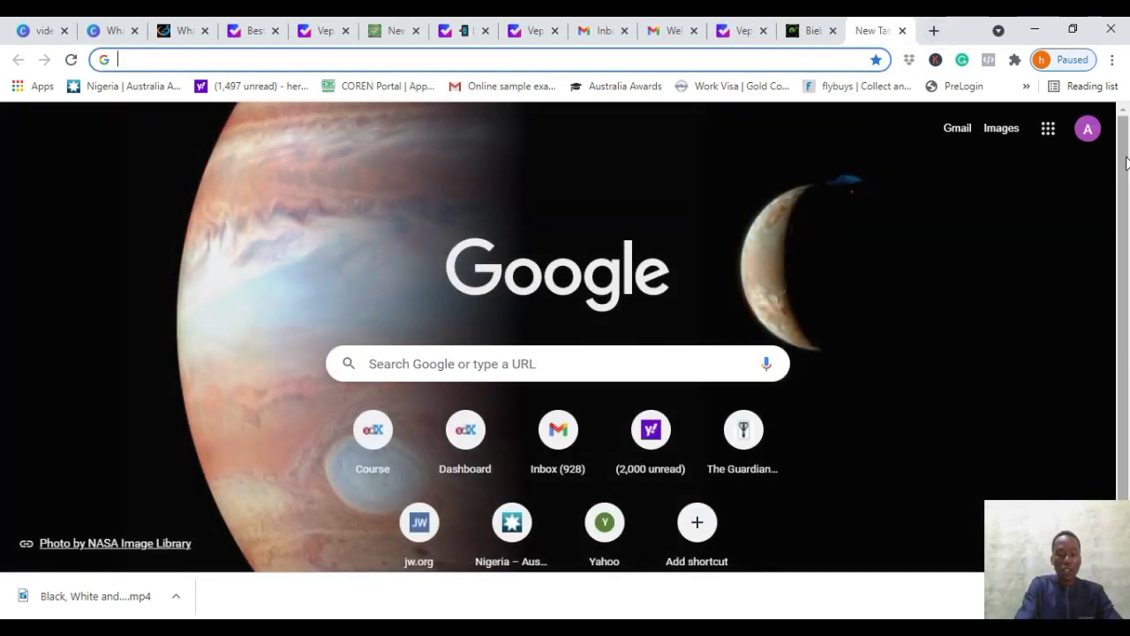
# Load paystack.com and go to its Create free account sign-up form.
pyautogui.write('paystack.com')
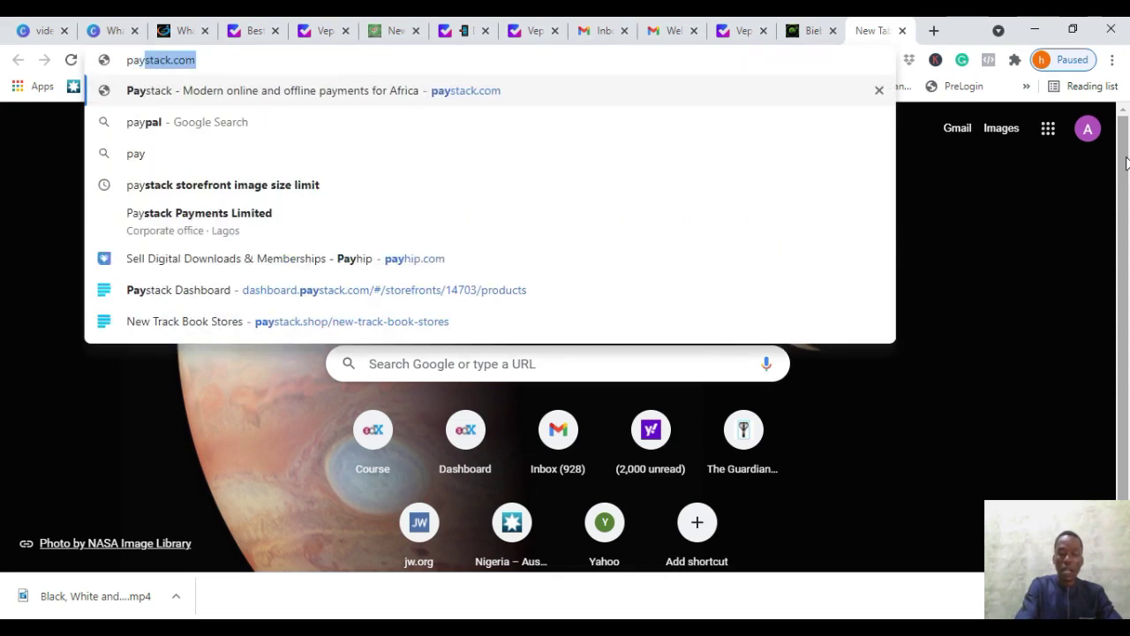
pyautogui.press('Return')
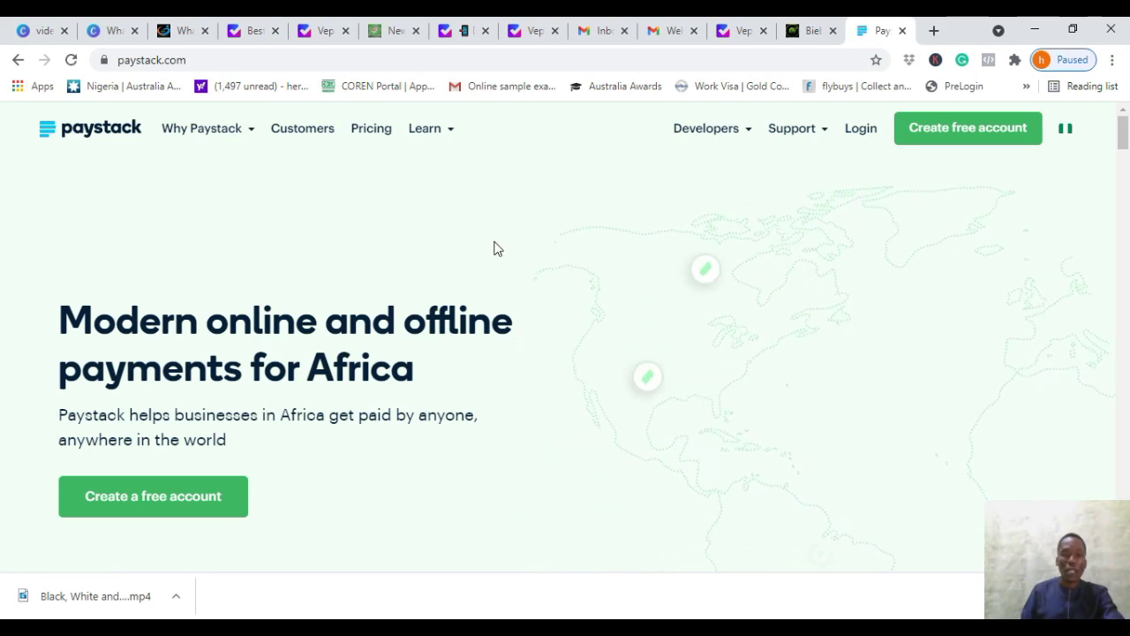
pyautogui.click(963, 129)
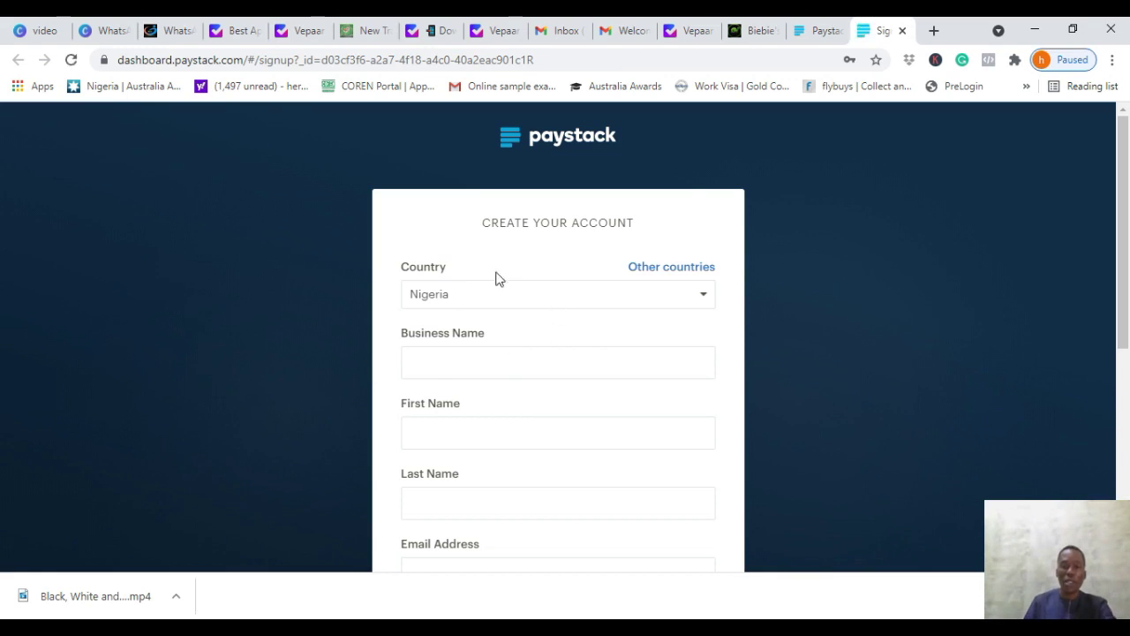
# Enter 'Biebies Busines Empire Store' as the business name.
pyautogui.click(471, 362)
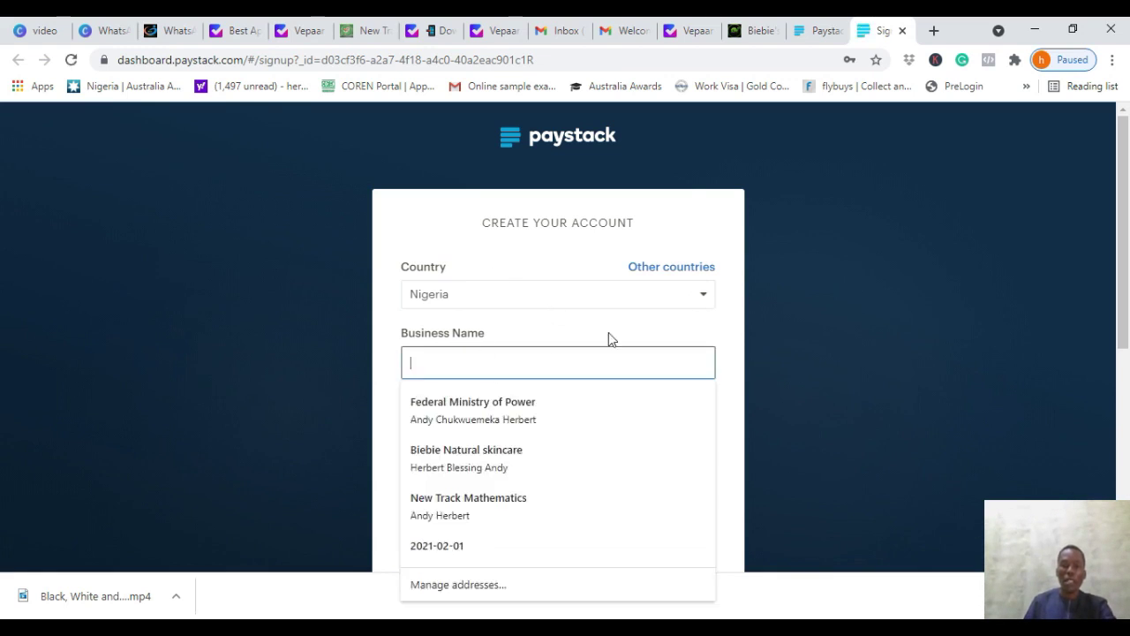
pyautogui.write('B')
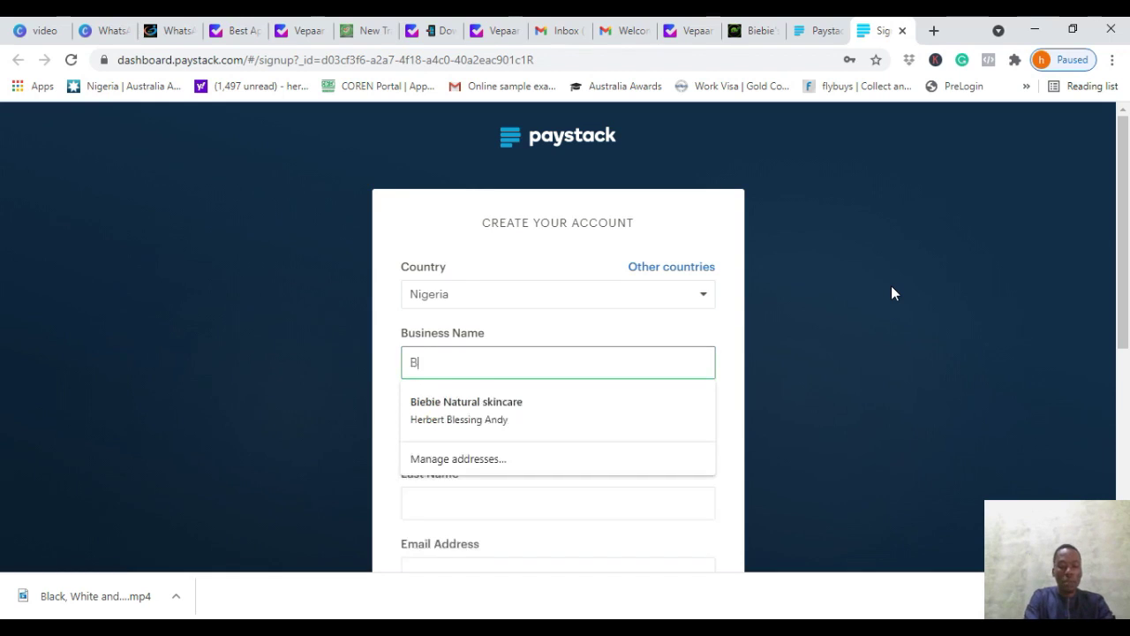
pyautogui.write('ieBies')
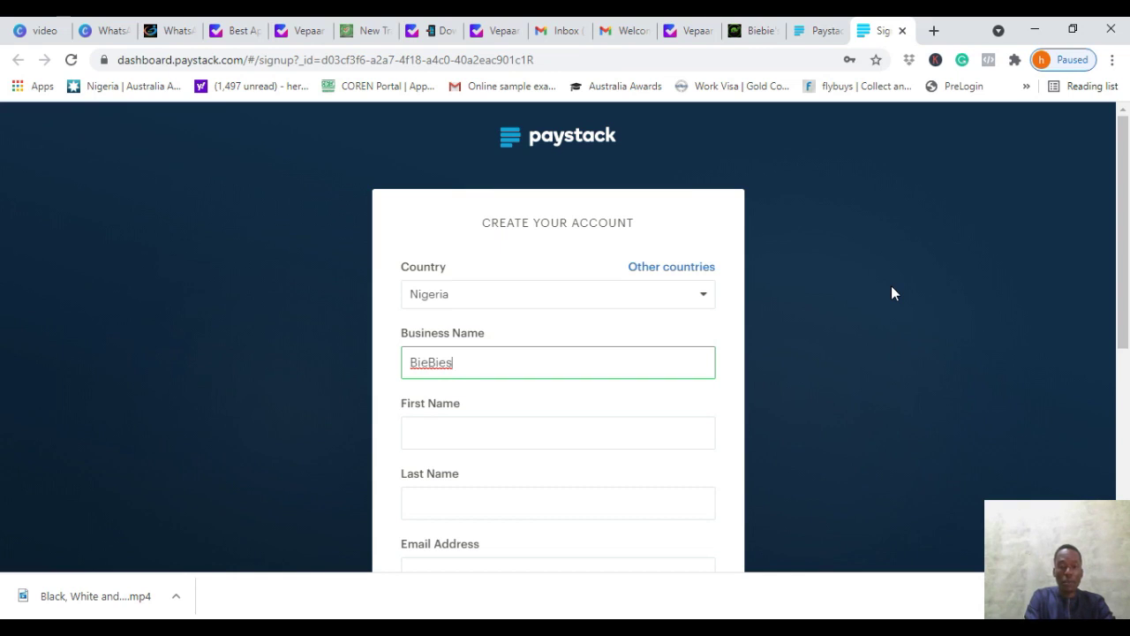
pyautogui.press('BackSpace')
pyautogui.write('b')
pyautogui.write('E')
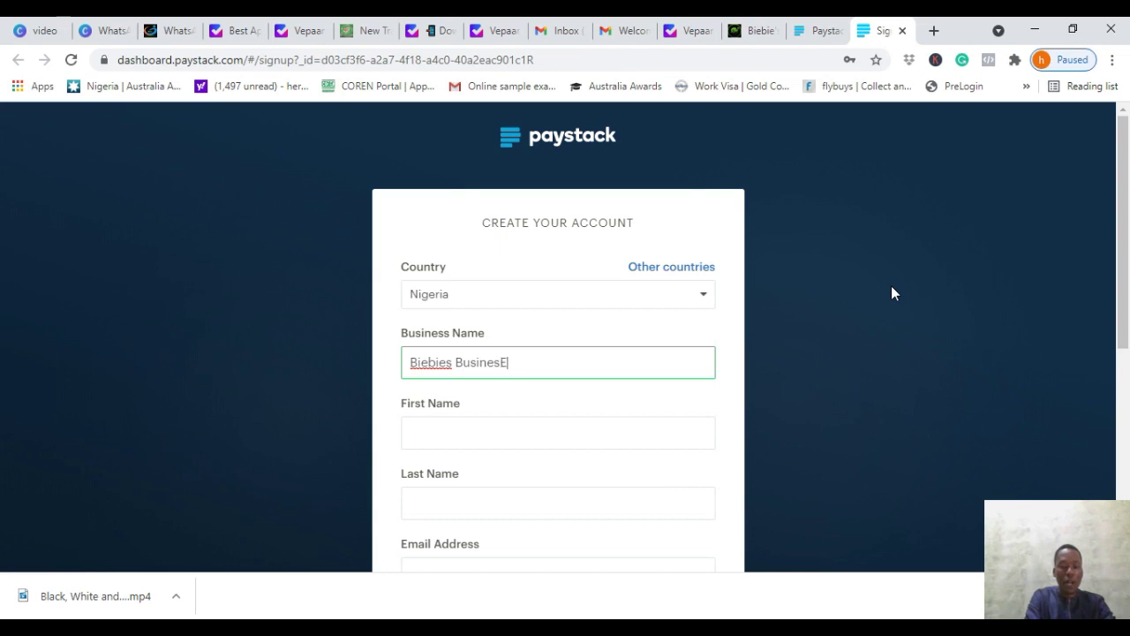
pyautogui.write('mpire  Store')
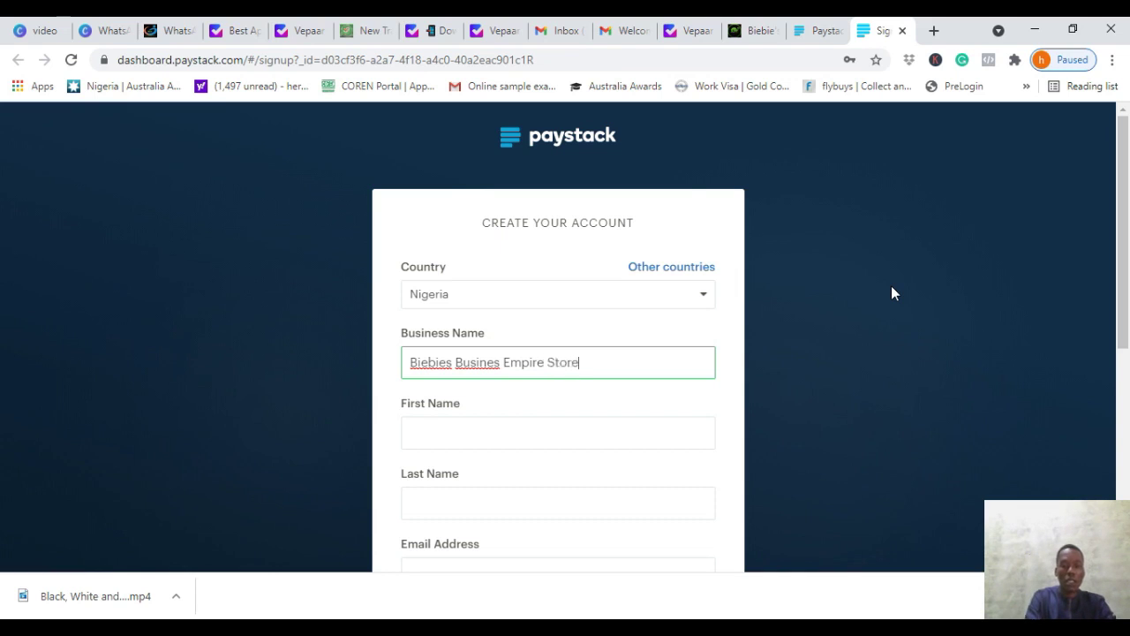
# Autofill the owner's first and last name, phone number and saved e-mail address.
pyautogui.scroll(-2, 570, 262)
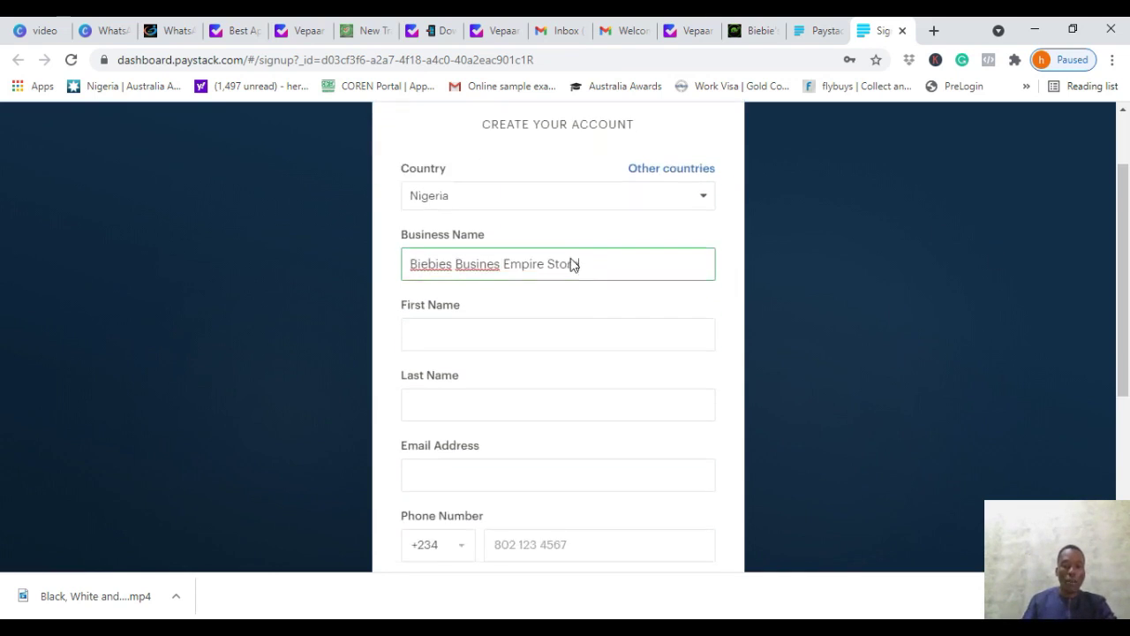
pyautogui.click(442, 269)
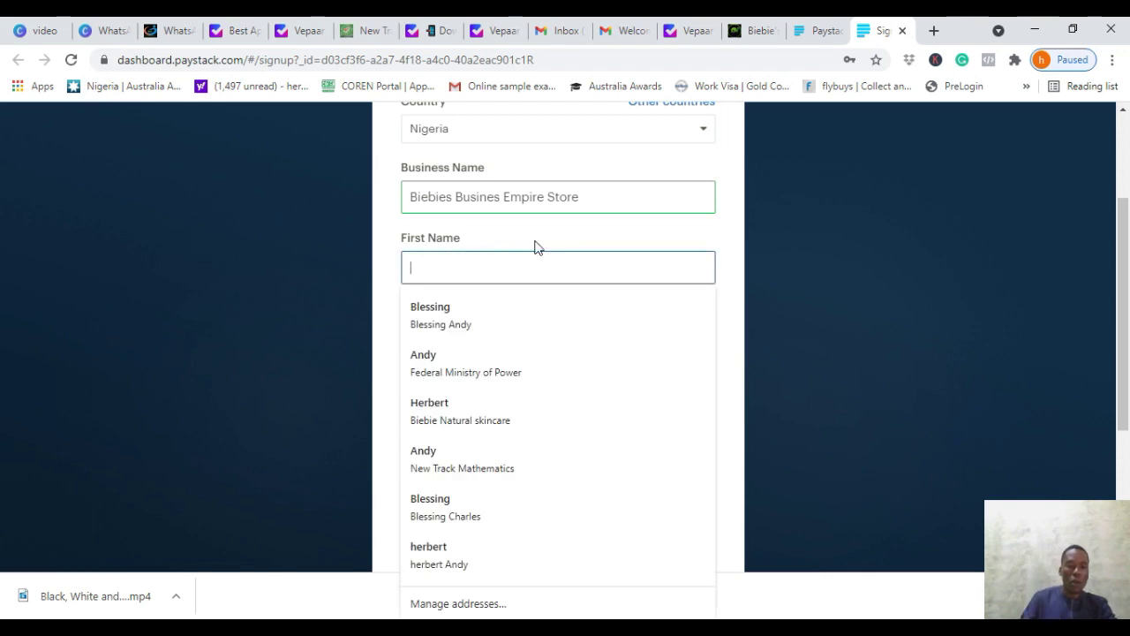
pyautogui.click(467, 320)
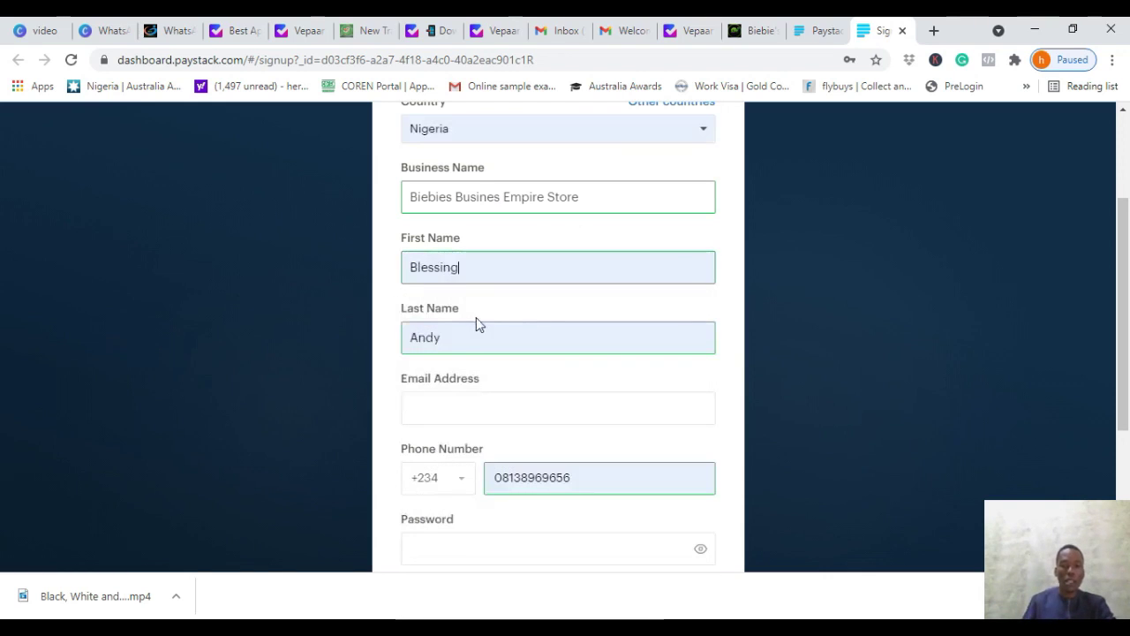
pyautogui.click(434, 405)
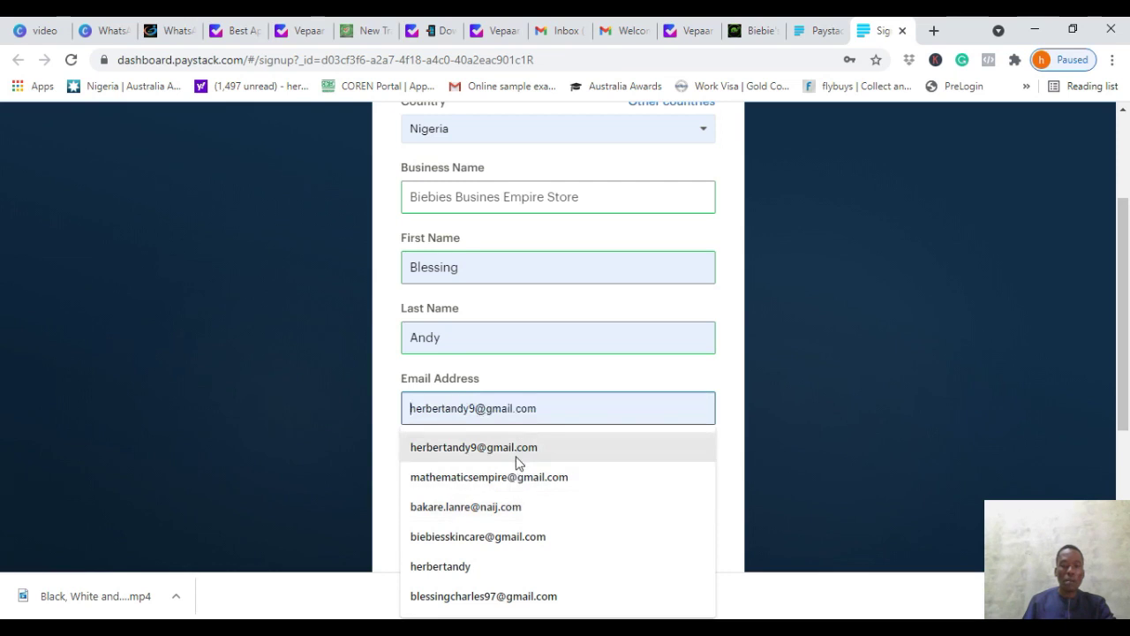
pyautogui.click(488, 597)
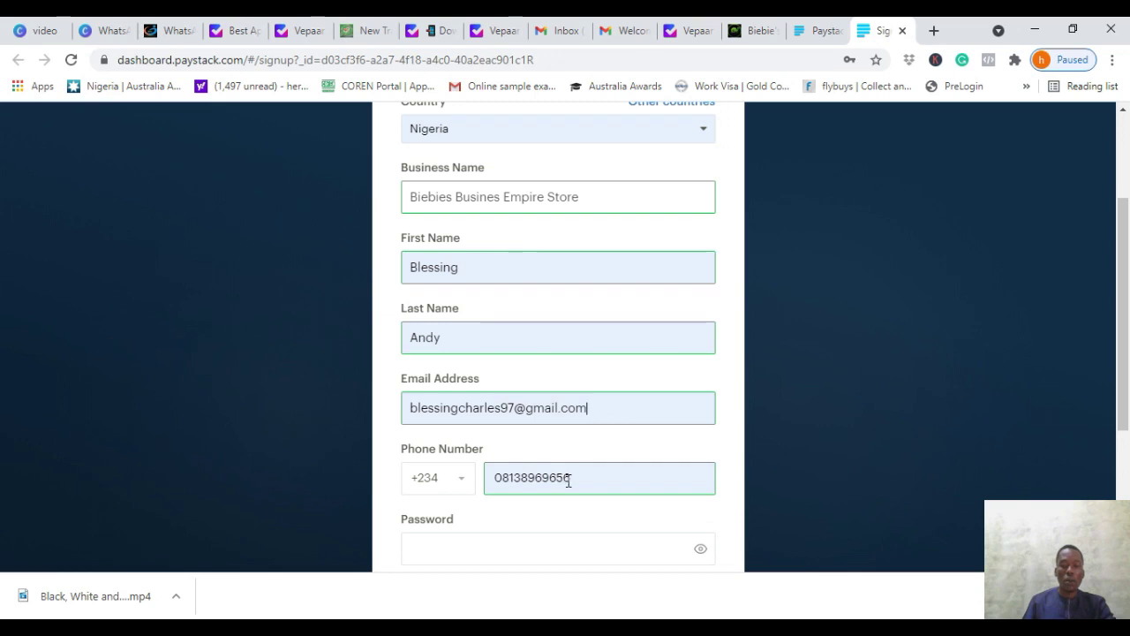
pyautogui.scroll(-3, 469, 537)
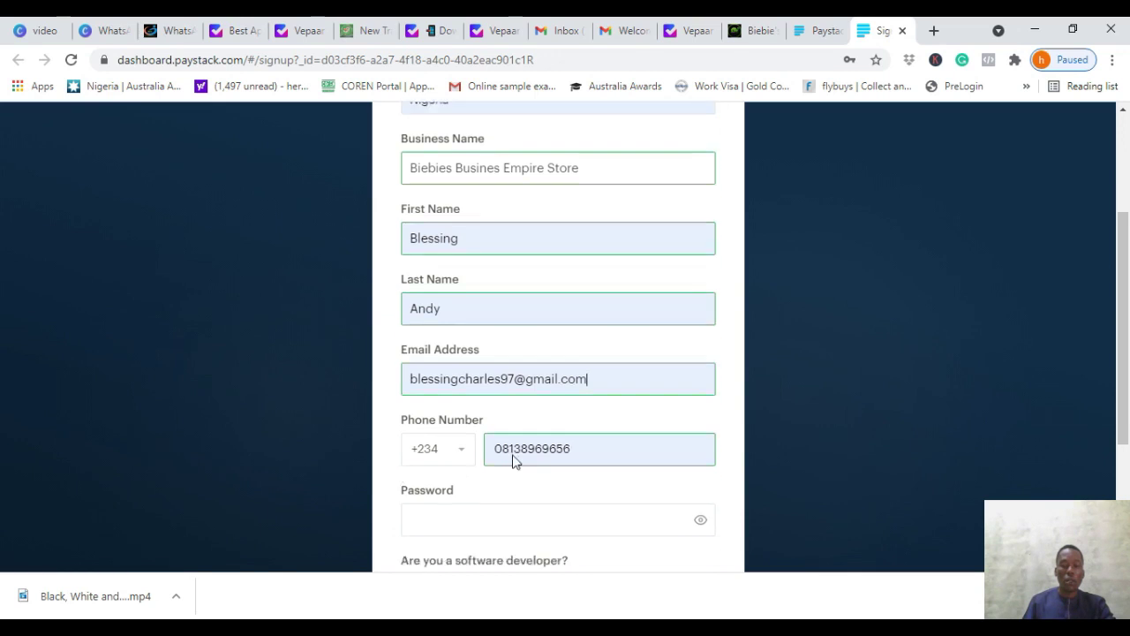
# Enter an account password and answer 'No, I'm not' a software developer.
pyautogui.click(491, 296)
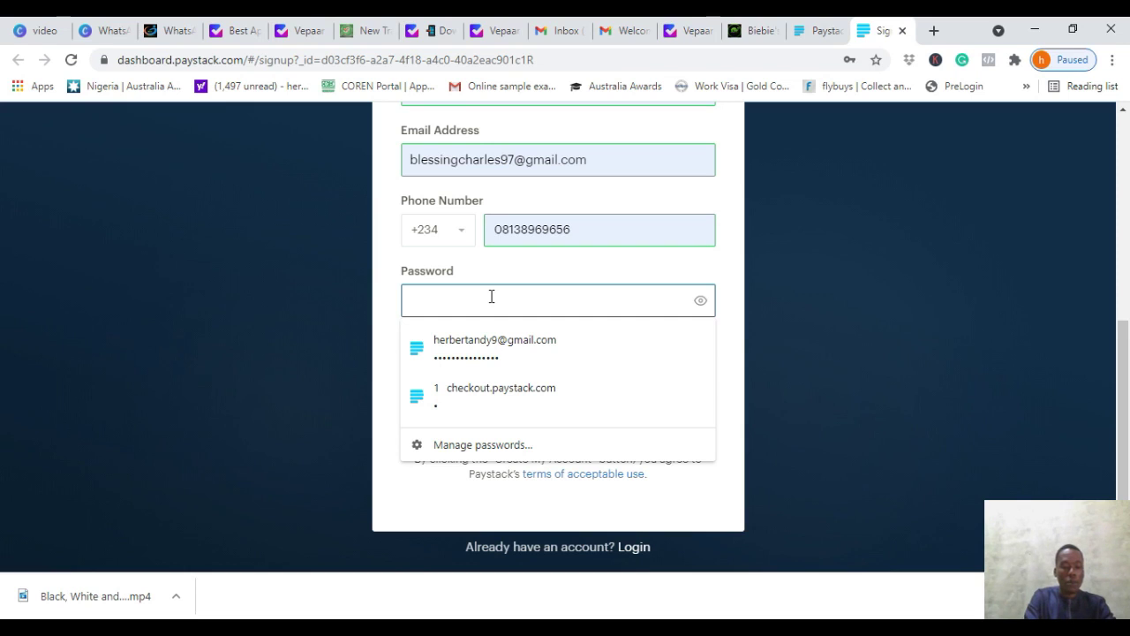
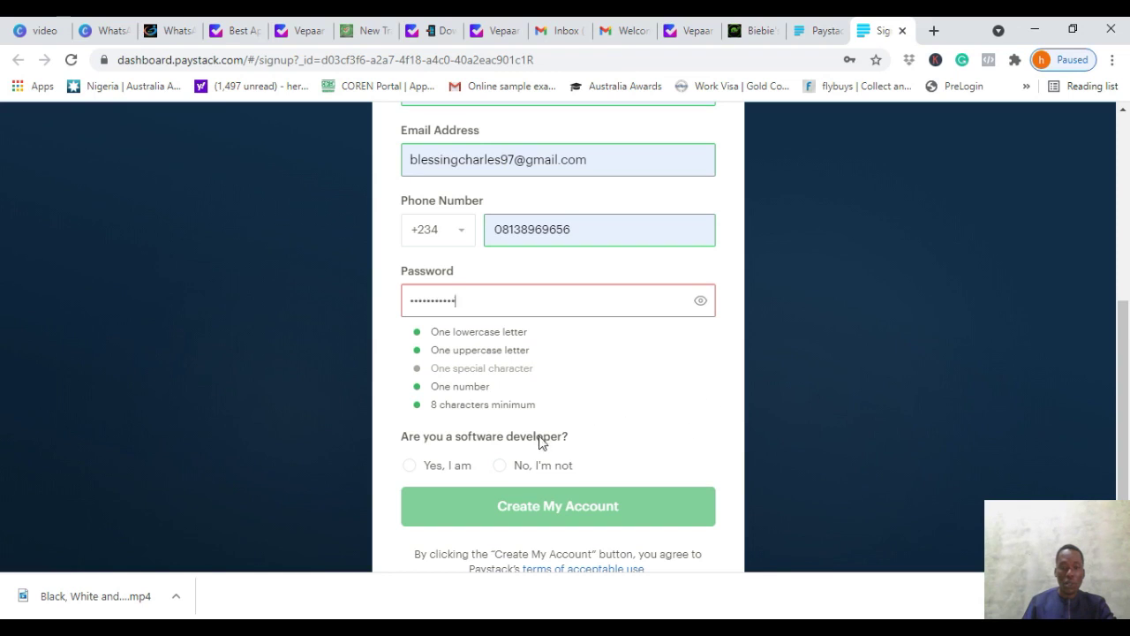
pyautogui.scroll(-1, 624, 361)
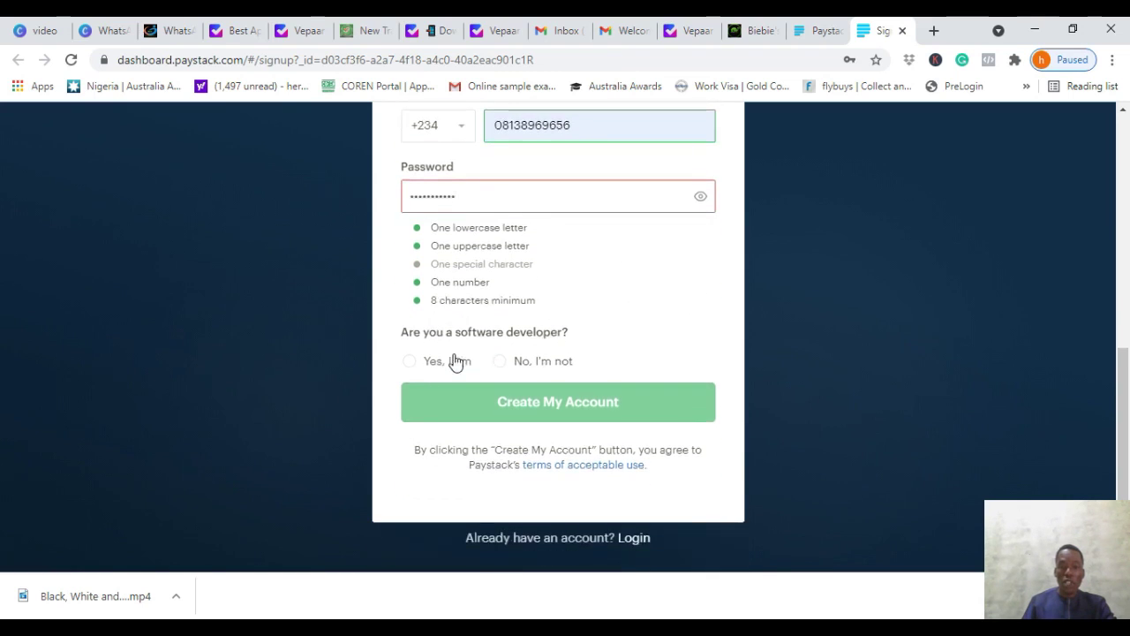
pyautogui.click(499, 362)
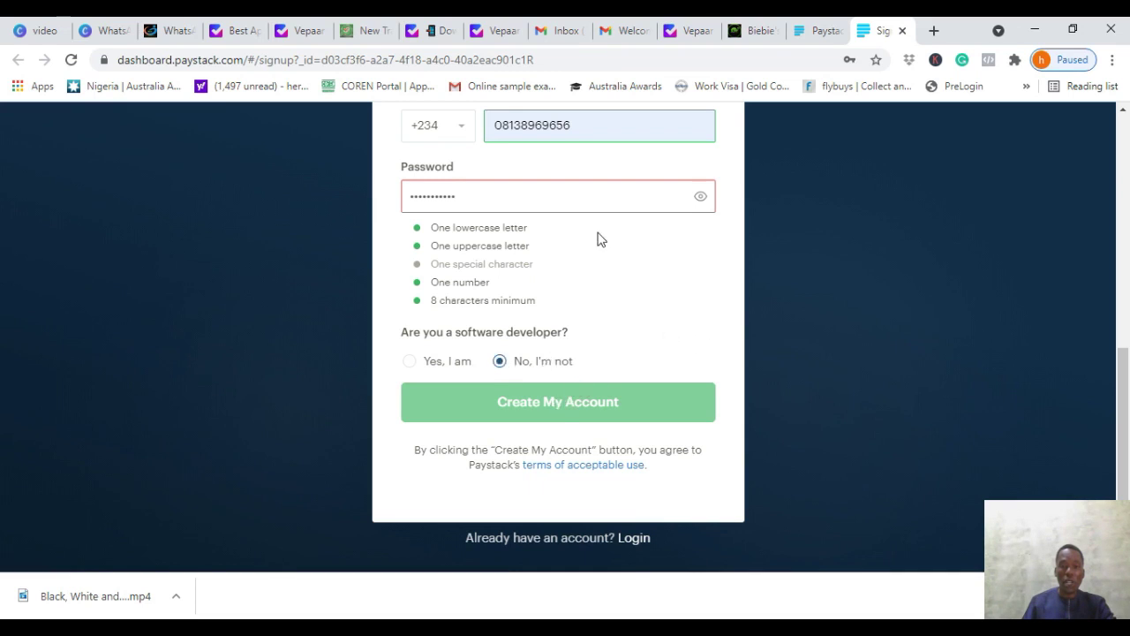
# Retype the password to meet all requirements and create the Paystack account.
pyautogui.click(461, 198)
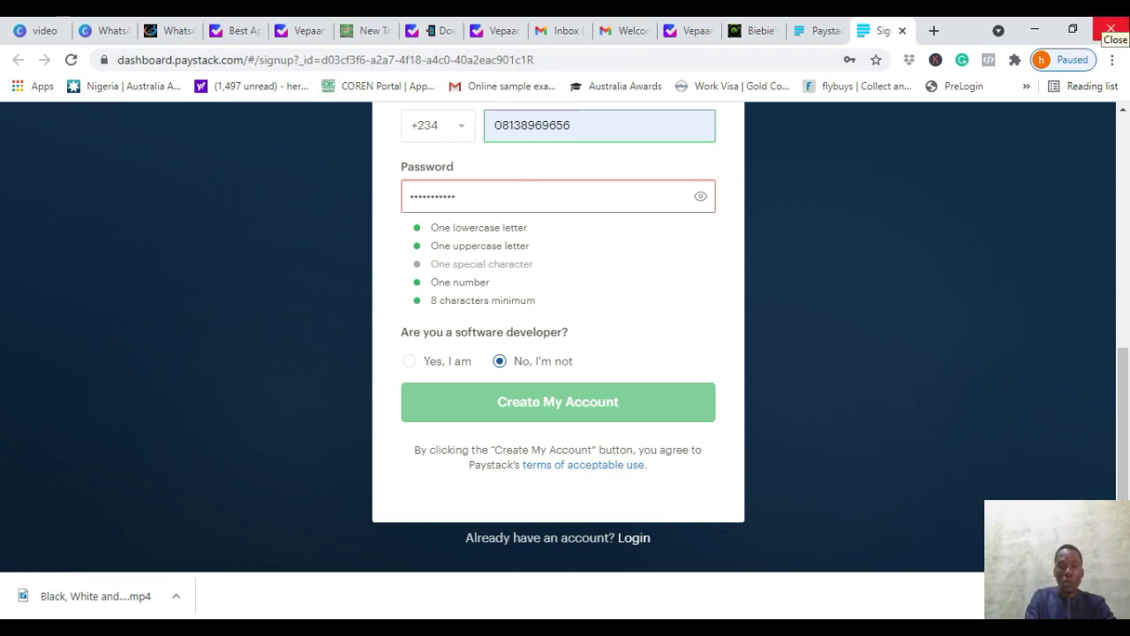
pyautogui.press('BackSpace')
pyautogui.press('BackSpace')
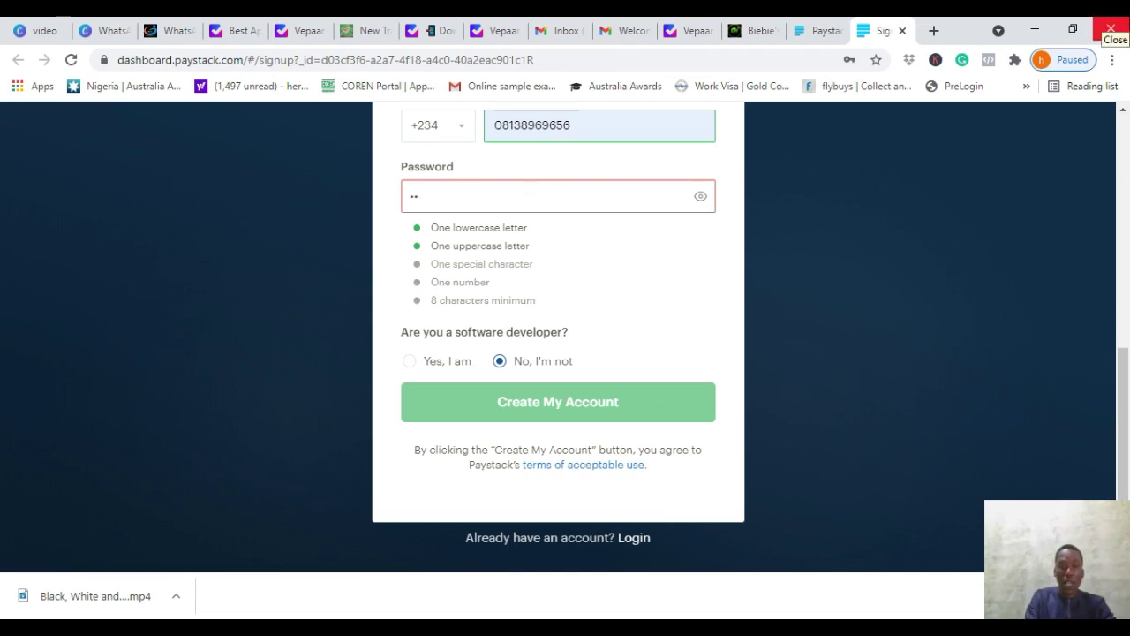
pyautogui.press('BackSpace')
pyautogui.press('BackSpace')
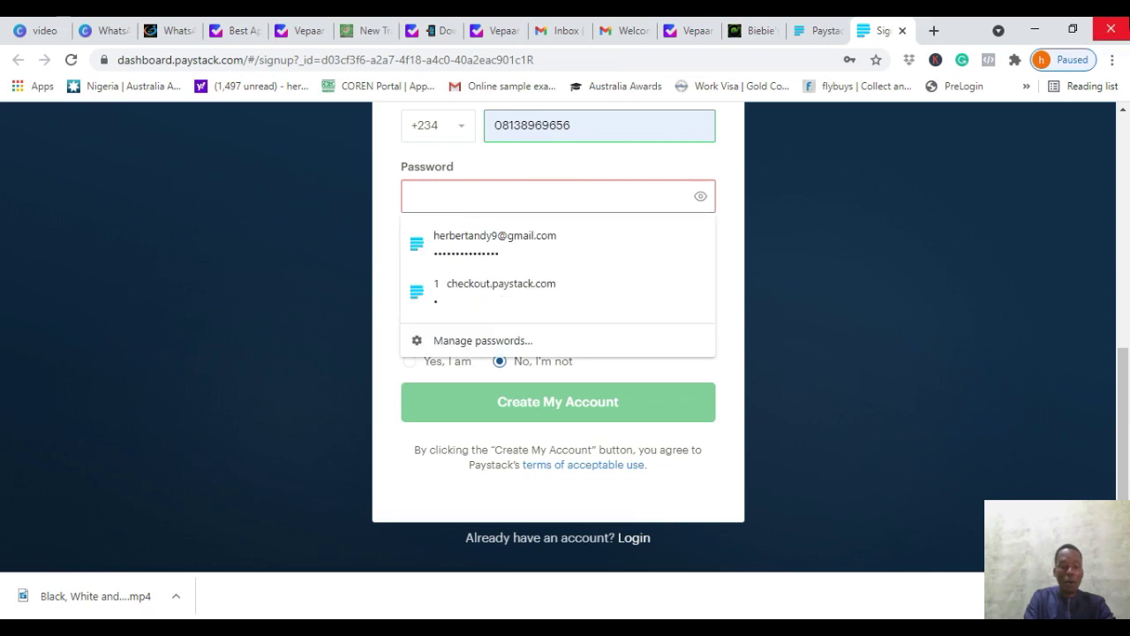
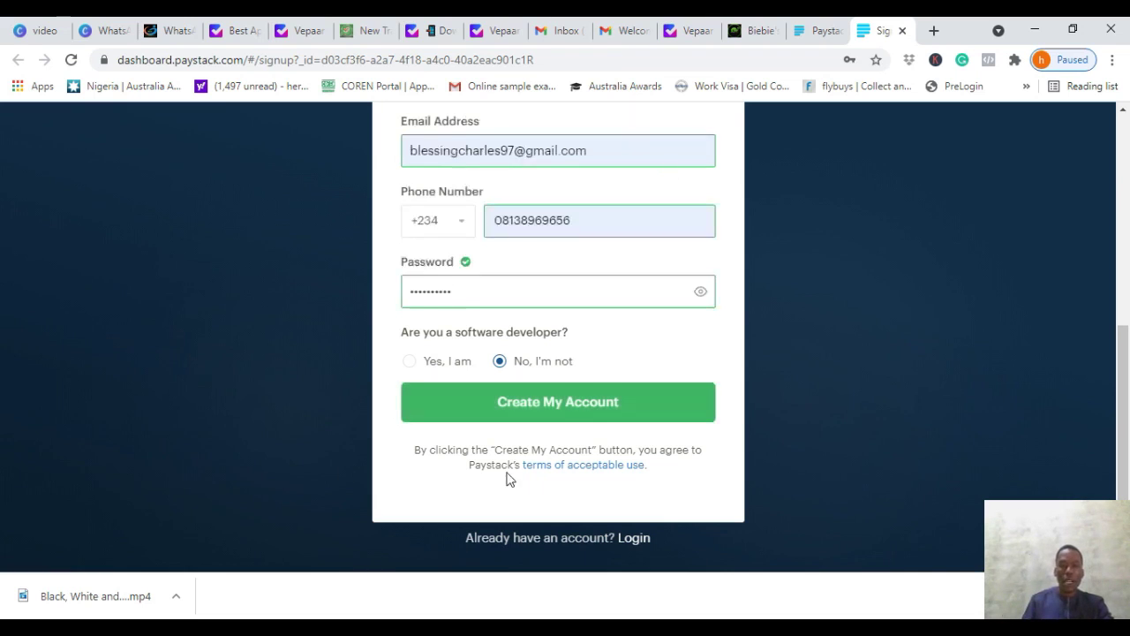
pyautogui.click(542, 404)
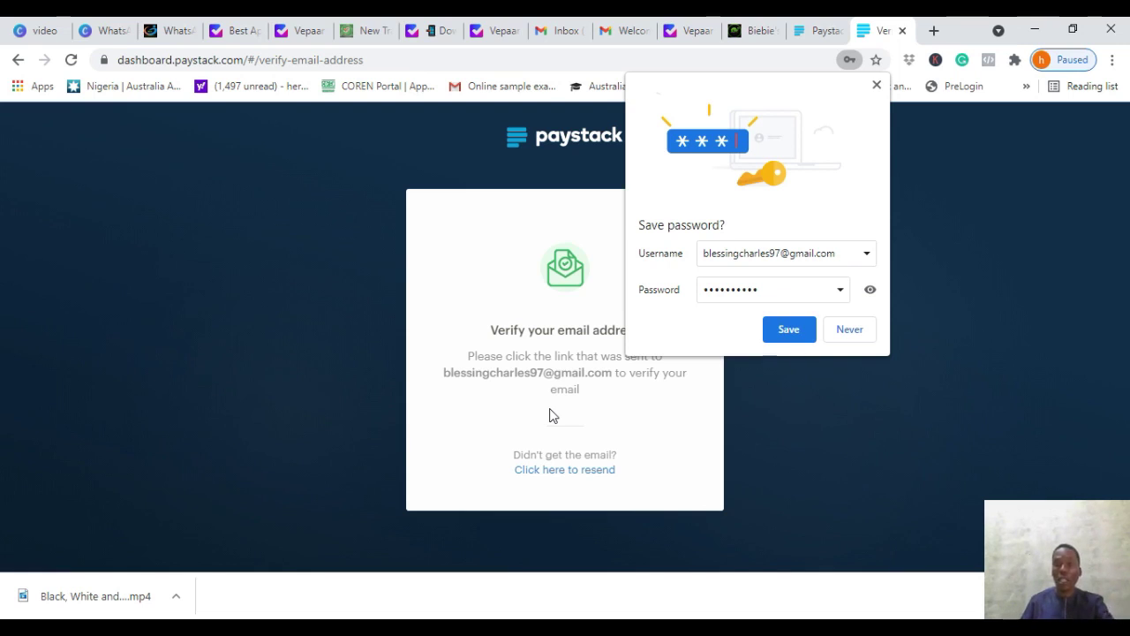
# Save the new login details in the browser, then check the Vepaar welcome email in Gmail.
pyautogui.click(789, 328)
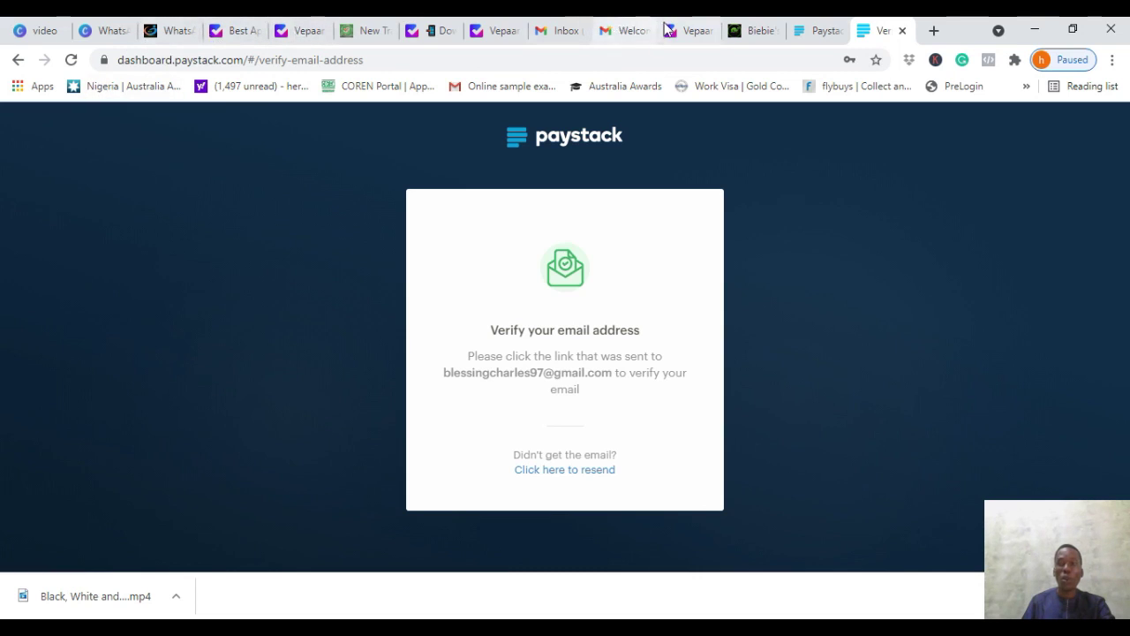
pyautogui.click(553, 32)
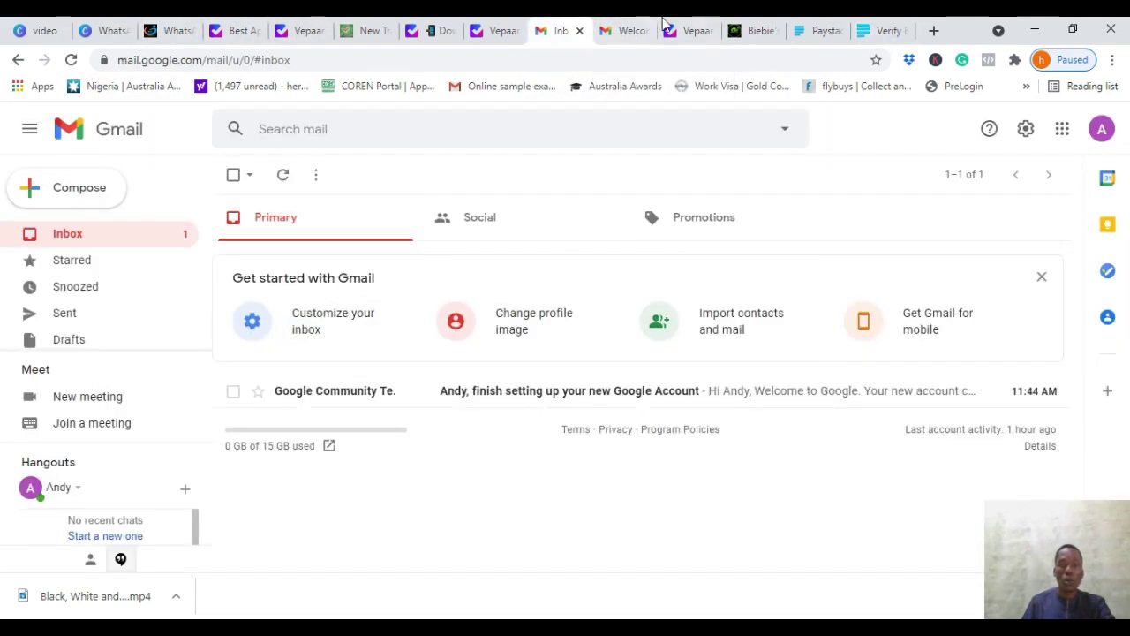
pyautogui.click(623, 40)
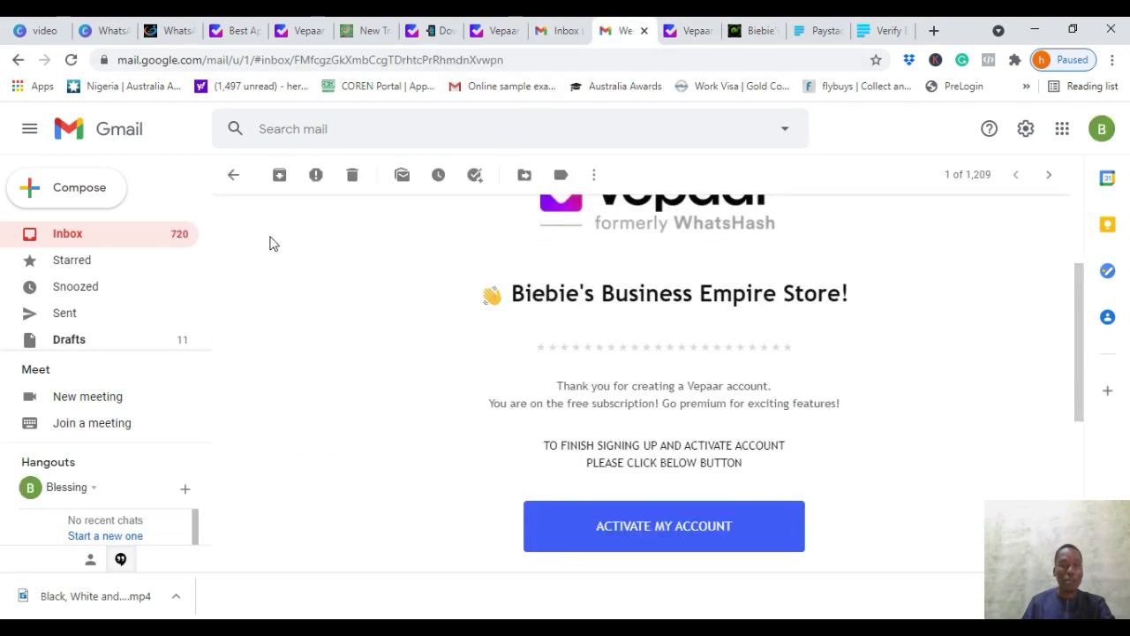
pyautogui.scroll(2, 295, 259)
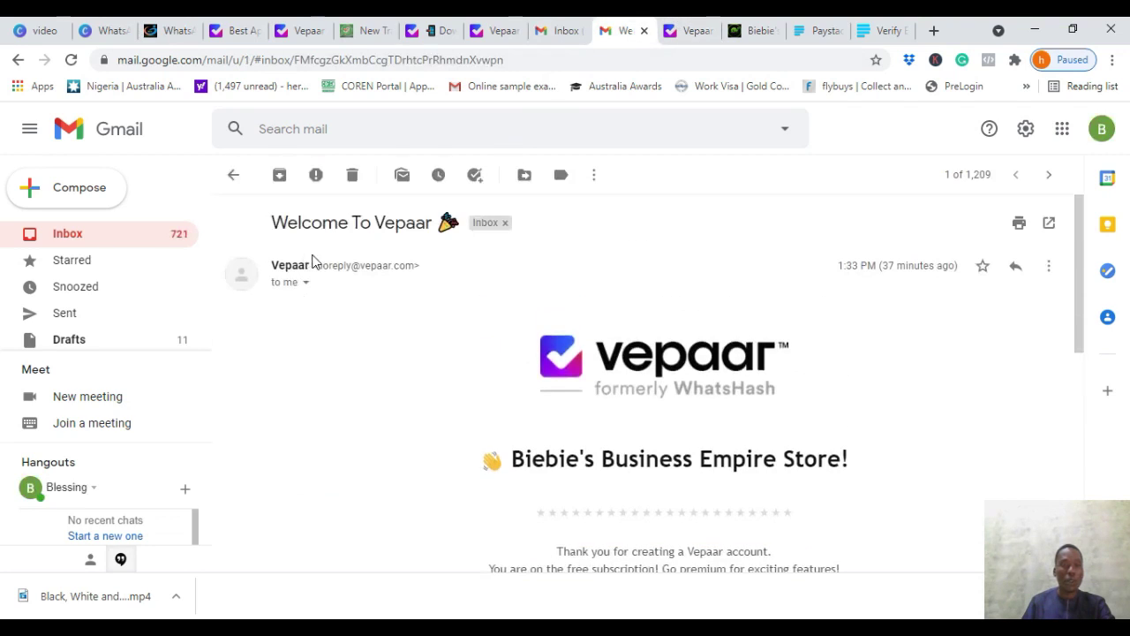
pyautogui.click(233, 175)
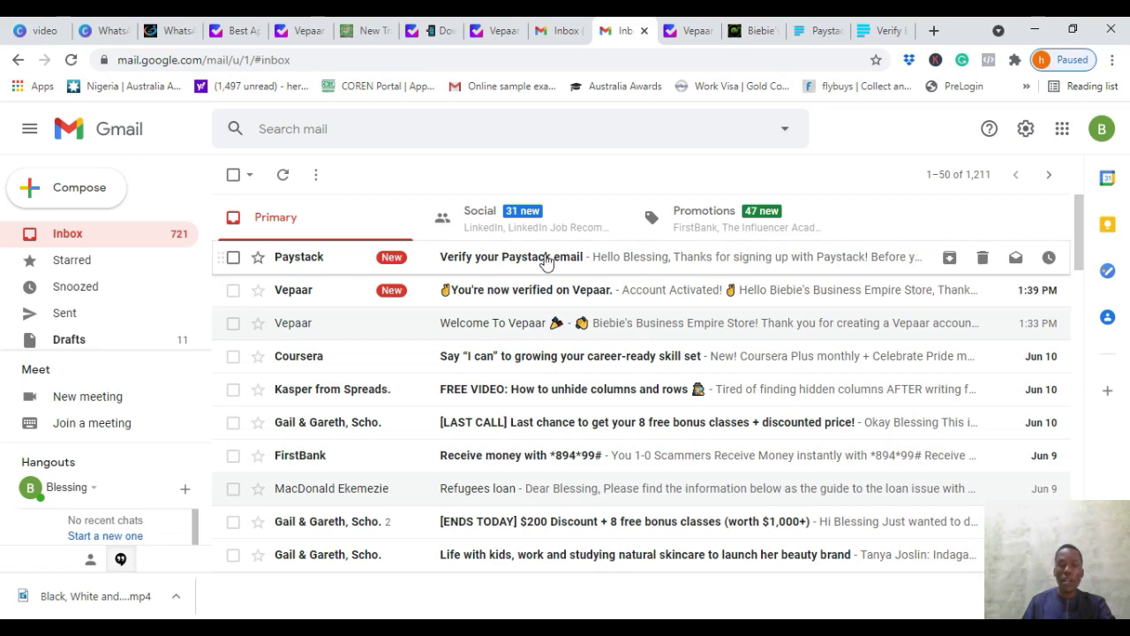
# Open the 'Verify your Paystack email' message and confirm the email address.
pyautogui.click(547, 261)
pyautogui.scroll(-5, 689, 314)
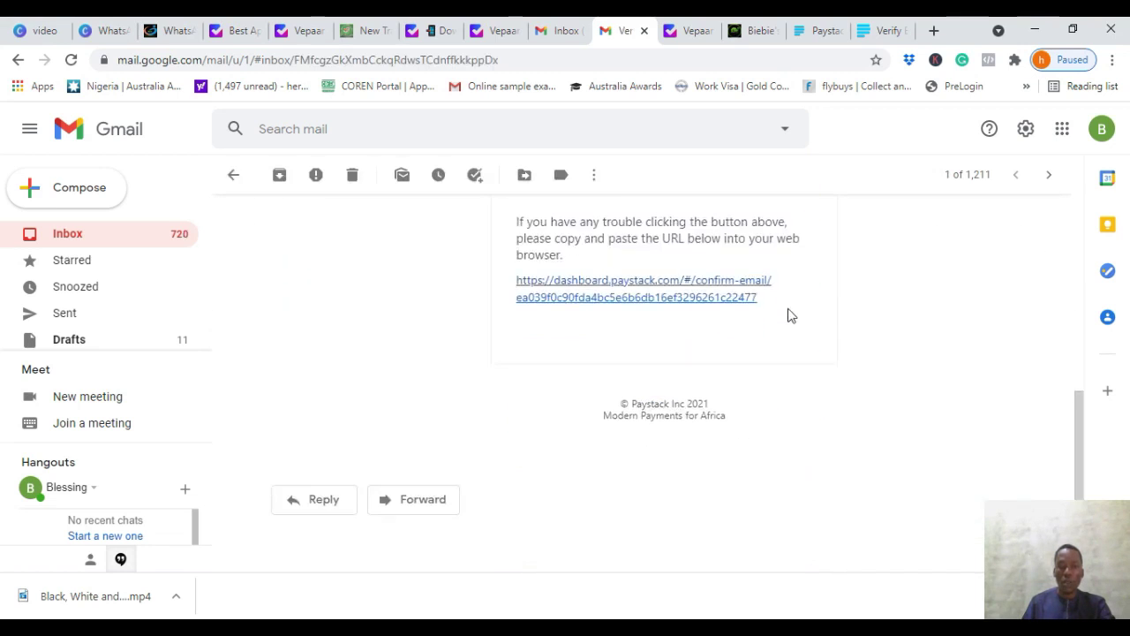
pyautogui.scroll(3, 792, 316)
pyautogui.click(662, 337)
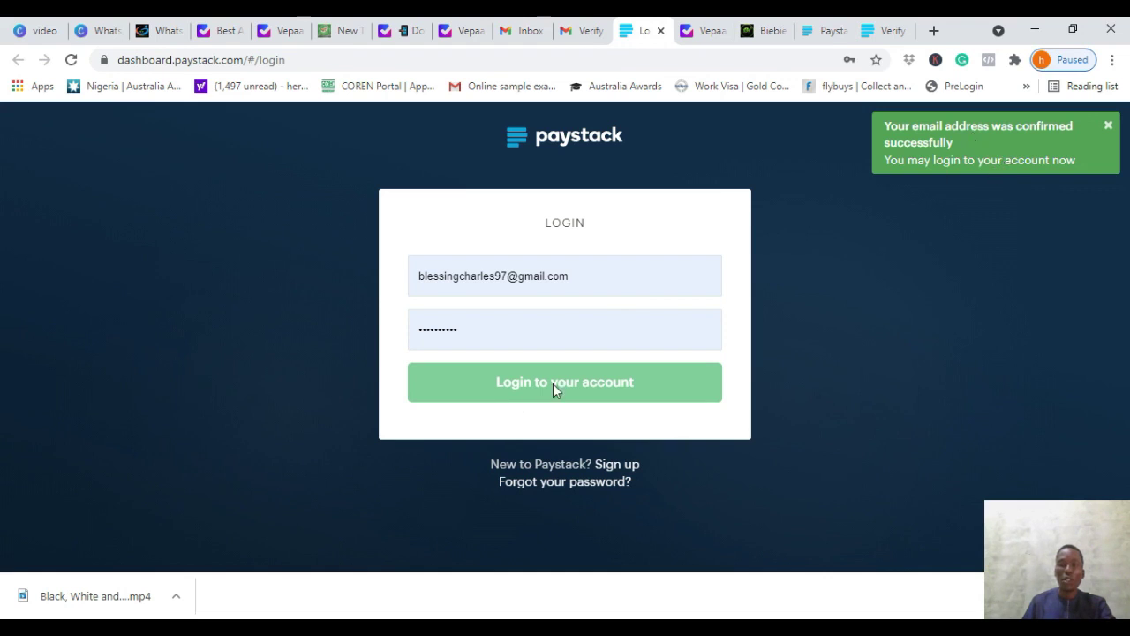
# Log in to Paystack with the saved details, dismiss the test-mode welcome, and open Settings.
pyautogui.click(553, 385)
pyautogui.click(554, 384)
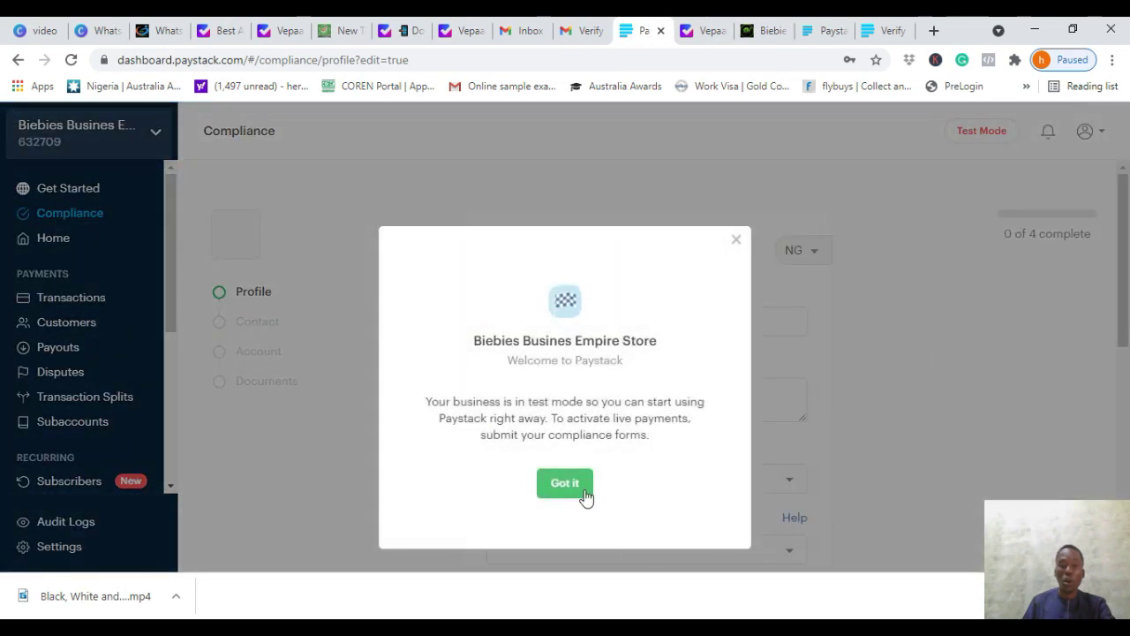
pyautogui.click(584, 492)
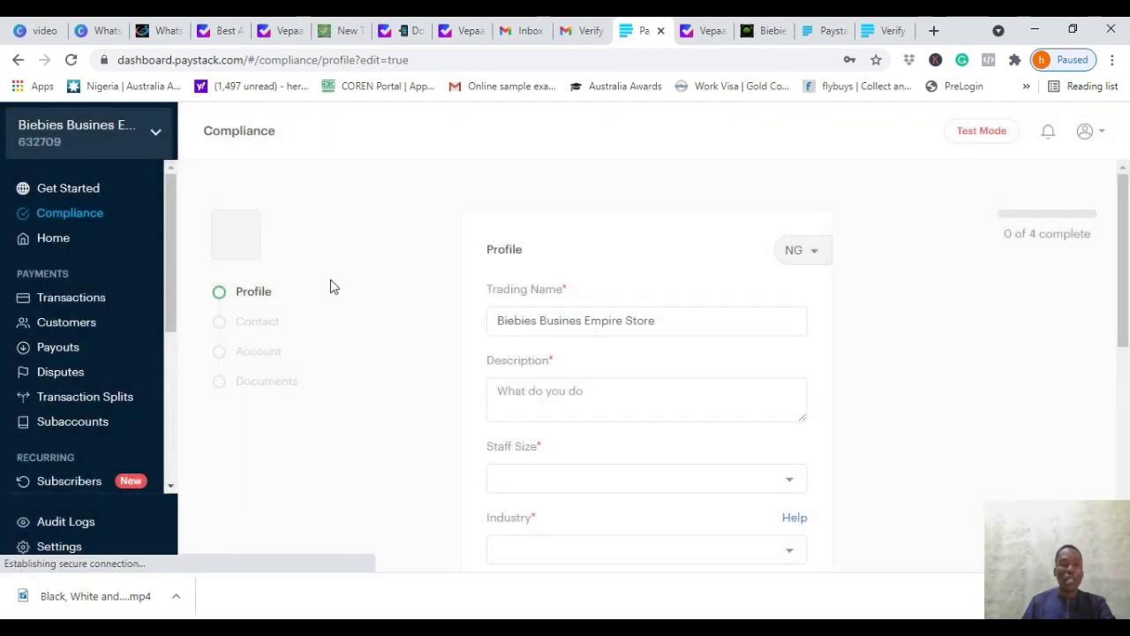
pyautogui.scroll(-3, 935, 254)
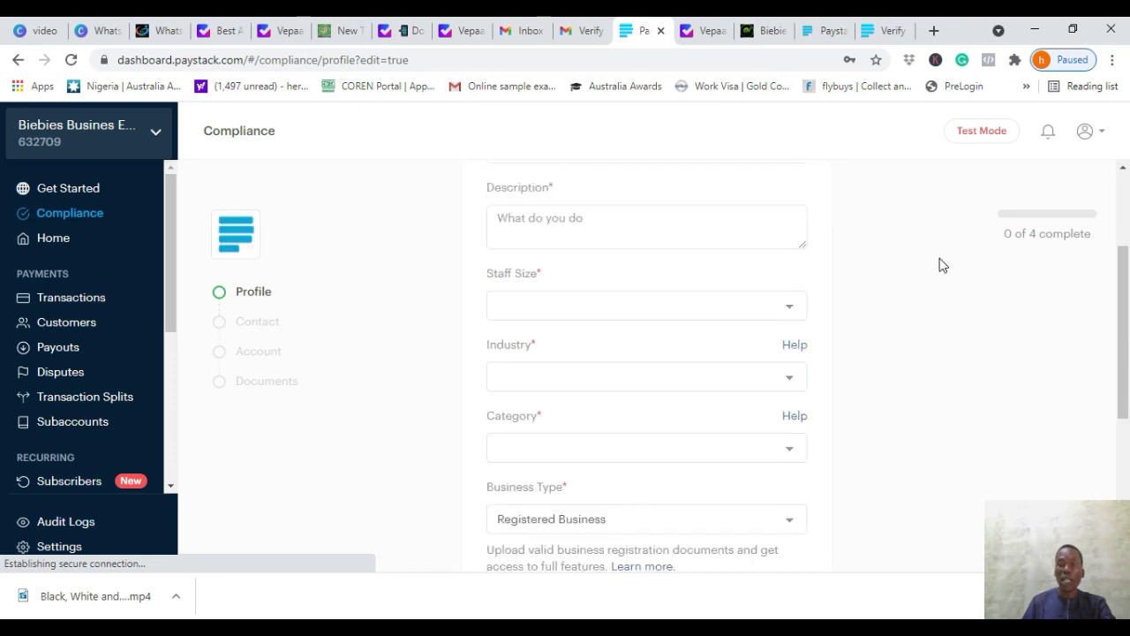
pyautogui.scroll(-2, 938, 256)
pyautogui.scroll(-2, 934, 256)
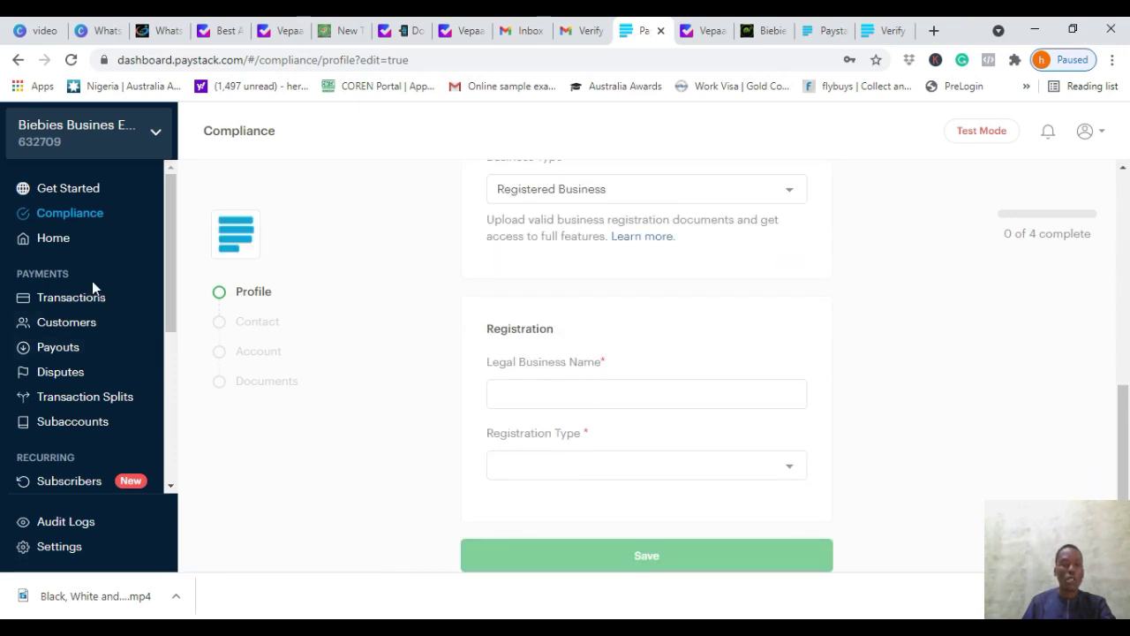
pyautogui.scroll(-4, 83, 321)
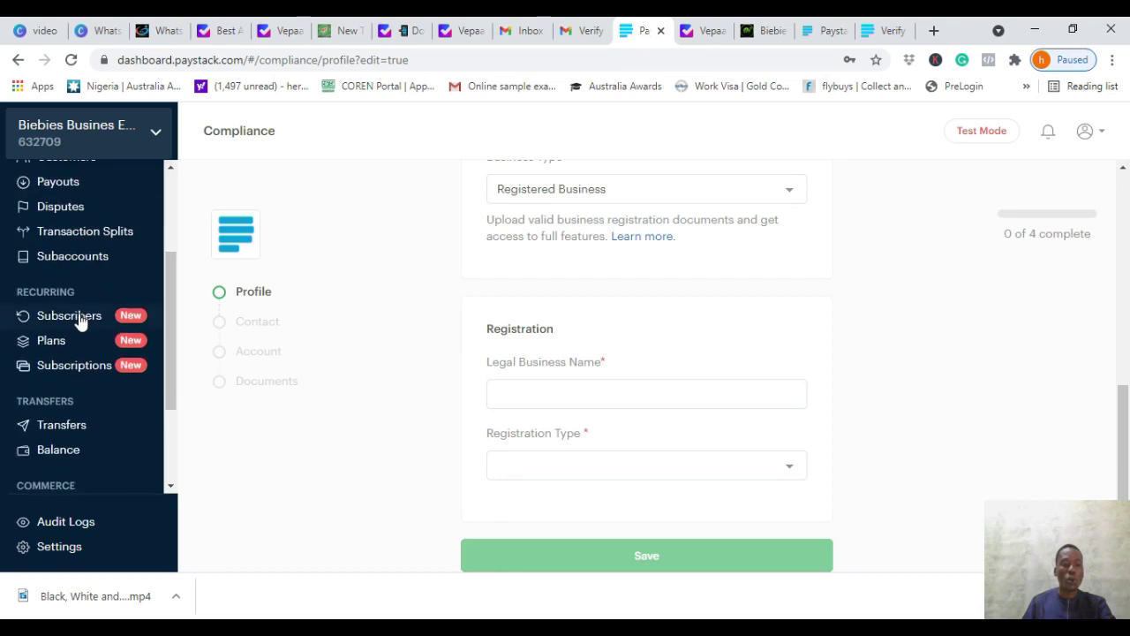
pyautogui.click(58, 549)
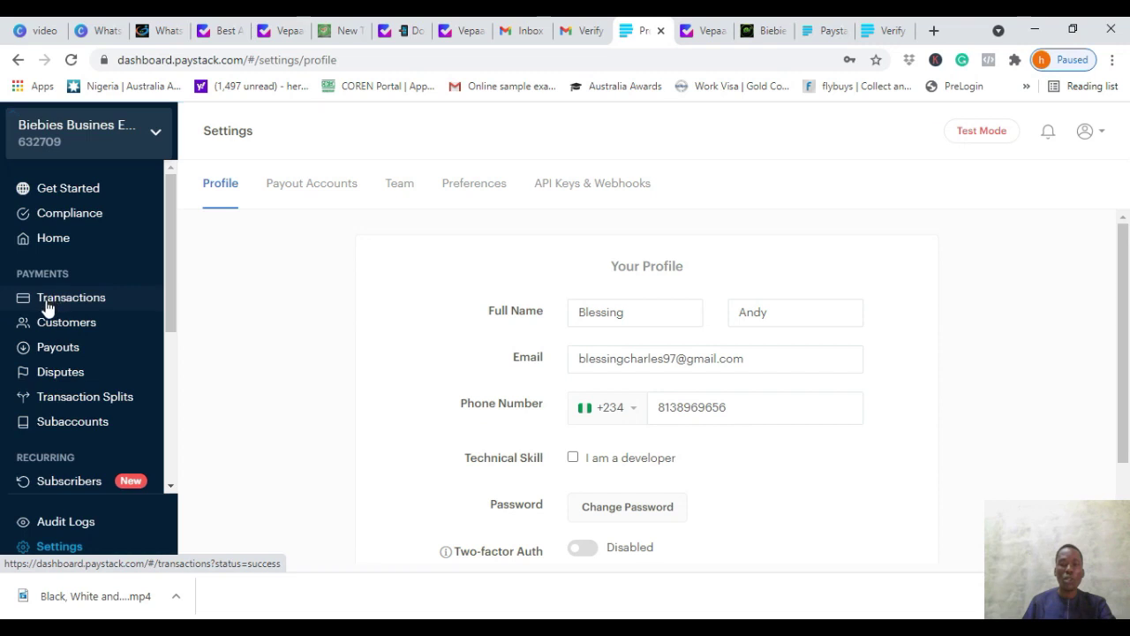
# Check the Vepaar Paystack settings and verification tabs, then return to Paystack's Settings profile.
pyautogui.scroll(-1, 44, 305)
pyautogui.scroll(1, 66, 287)
pyautogui.scroll(1, 69, 279)
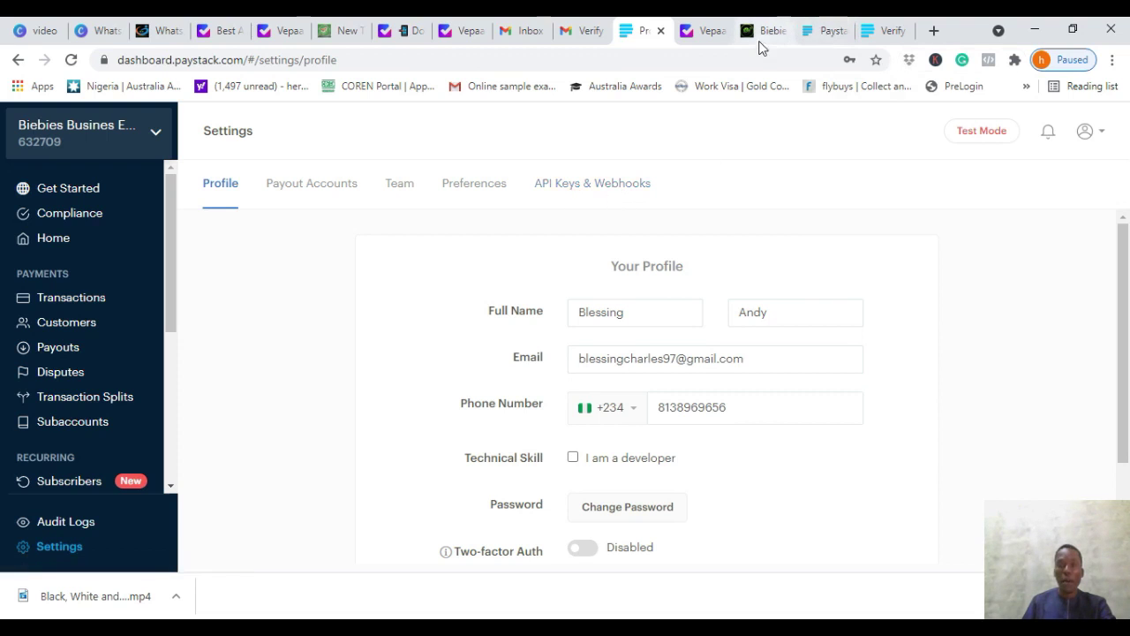
pyautogui.click(707, 34)
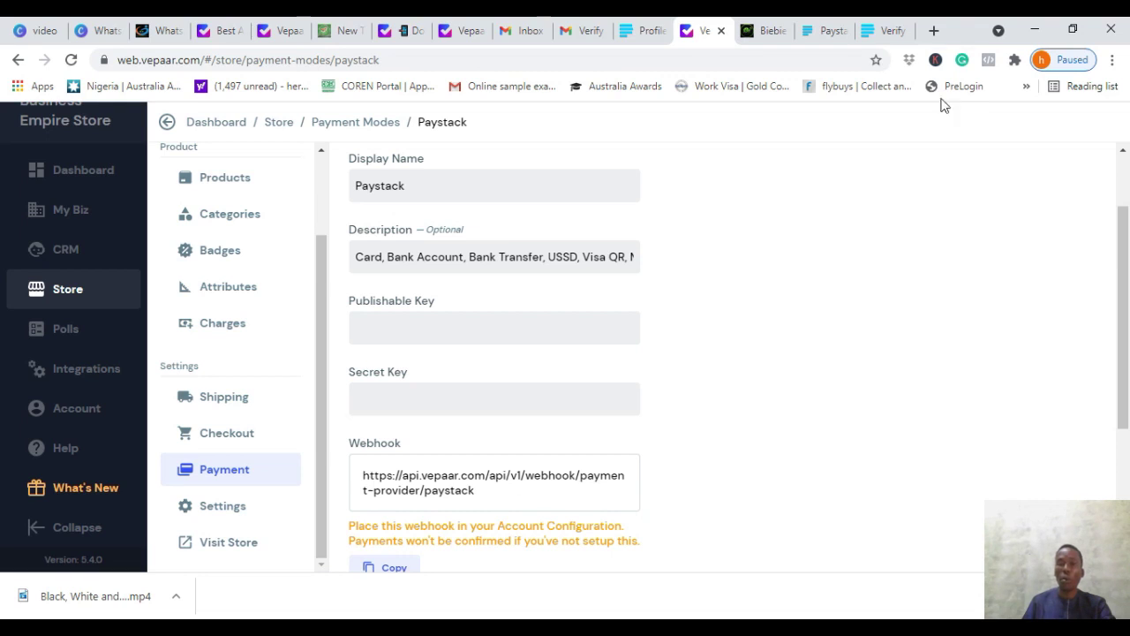
pyautogui.click(887, 32)
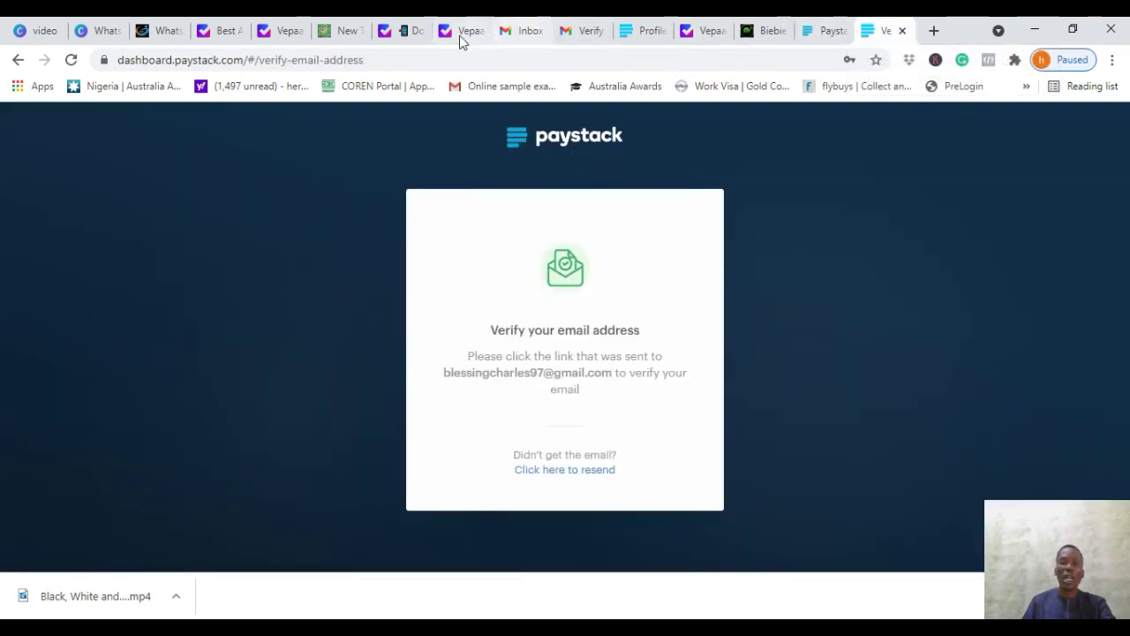
pyautogui.click(641, 30)
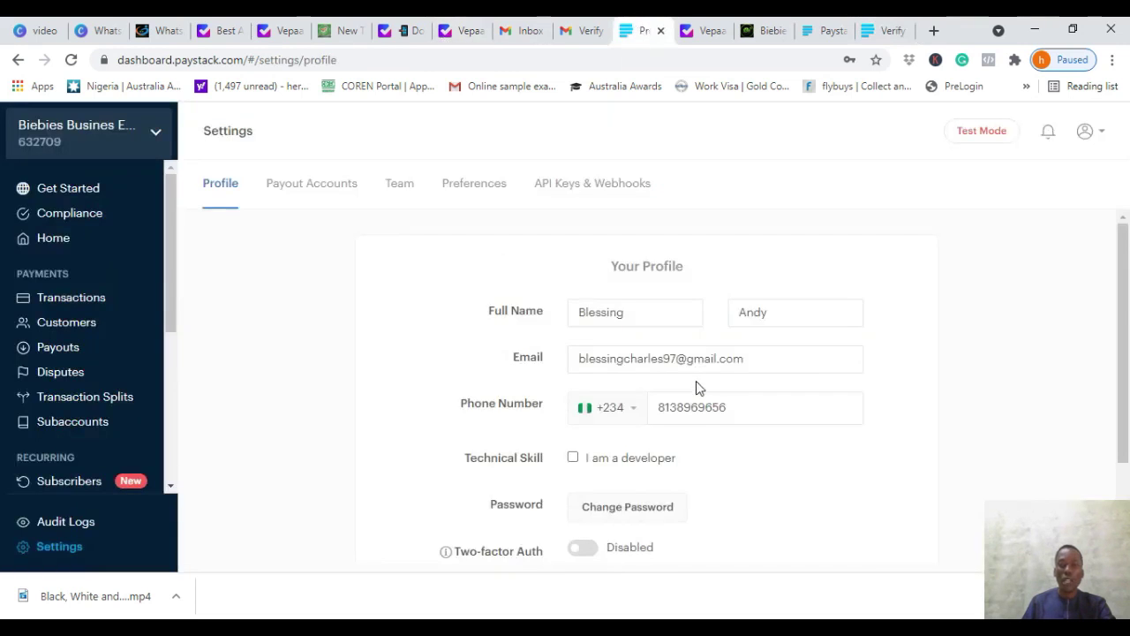
pyautogui.scroll(-2, 702, 380)
pyautogui.scroll(3, 702, 380)
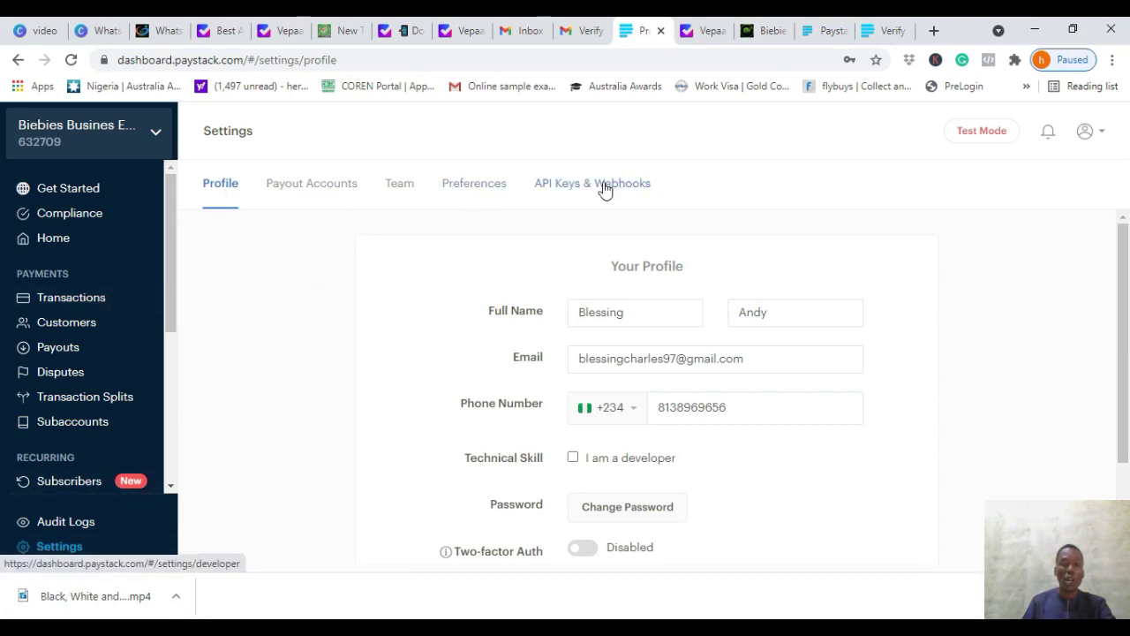
pyautogui.scroll(-3, 83, 409)
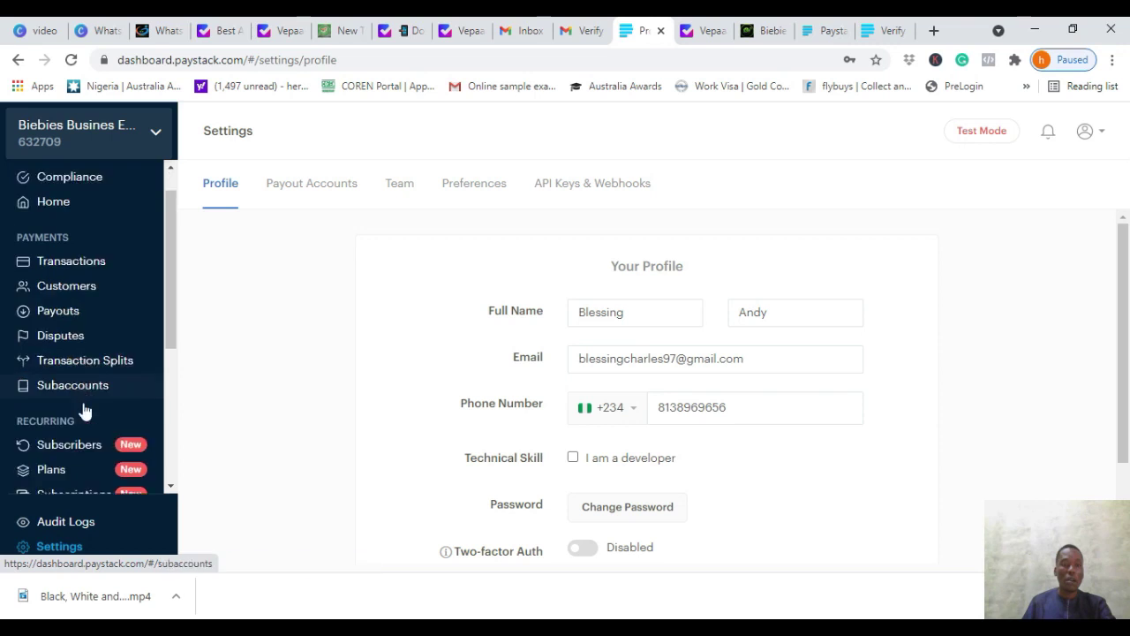
pyautogui.click(59, 547)
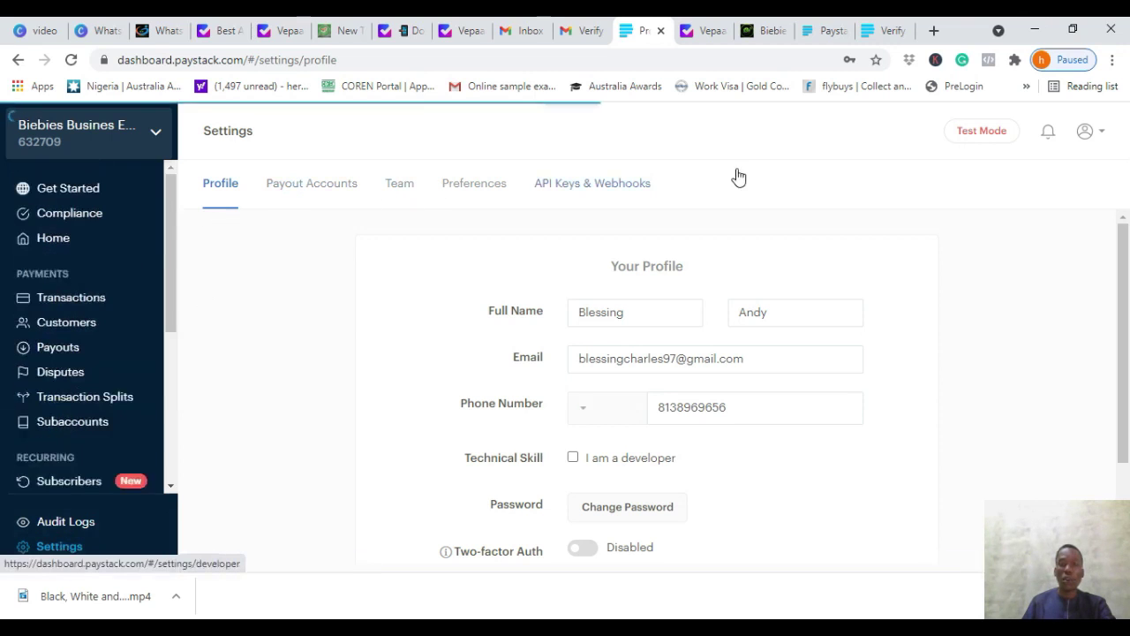
# Show the API Keys & Webhooks tab with the Test Mode secret and public keys.
pyautogui.click(573, 188)
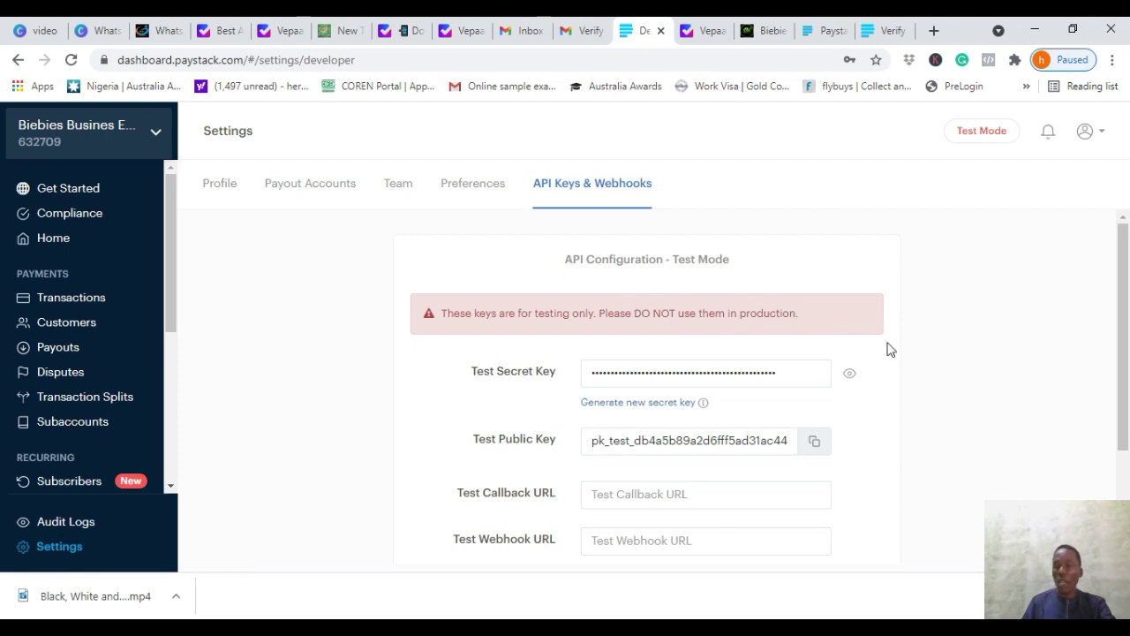
pyautogui.scroll(-2, 918, 352)
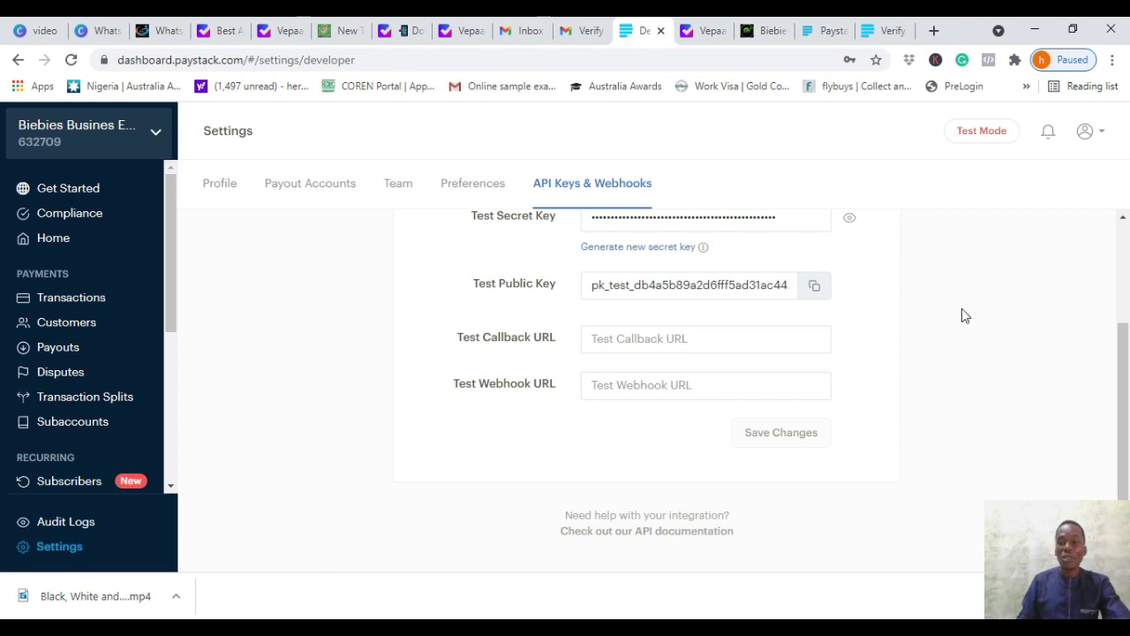
pyautogui.scroll(2, 963, 308)
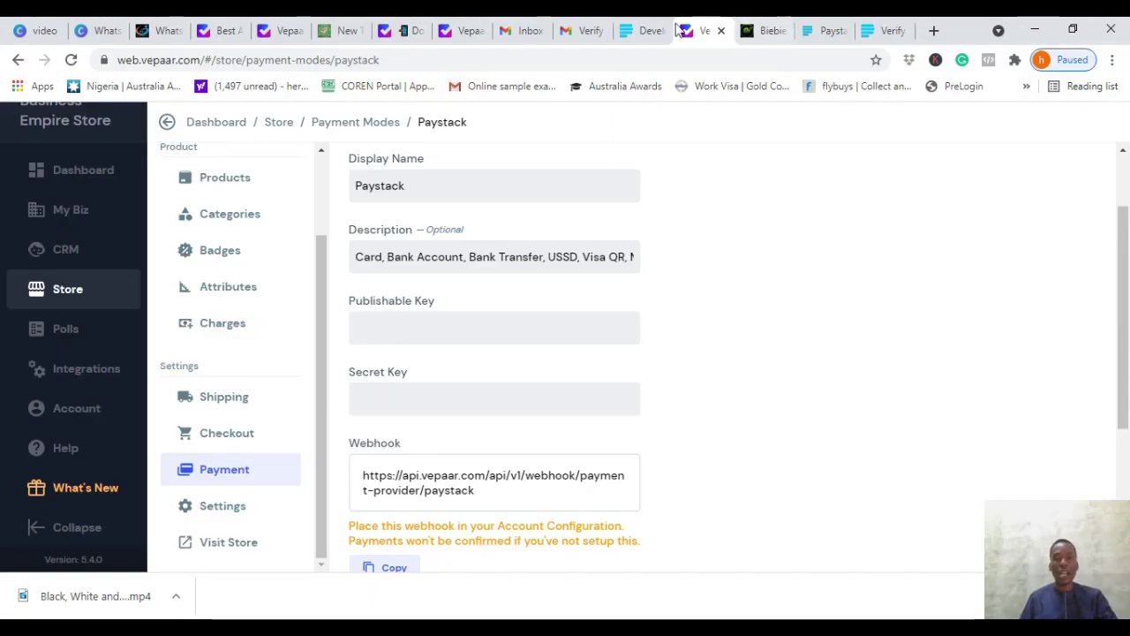
# Paste the Paystack test secret key into Vepaar's Secret Key and copy the test public key.
pyautogui.click(640, 30)
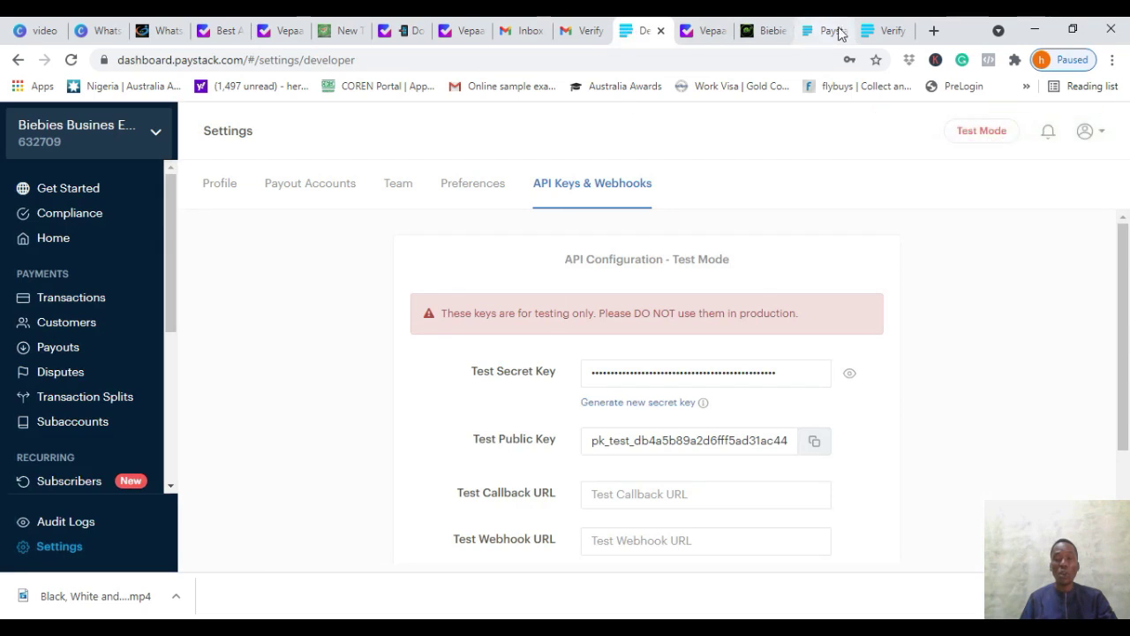
pyautogui.click(710, 30)
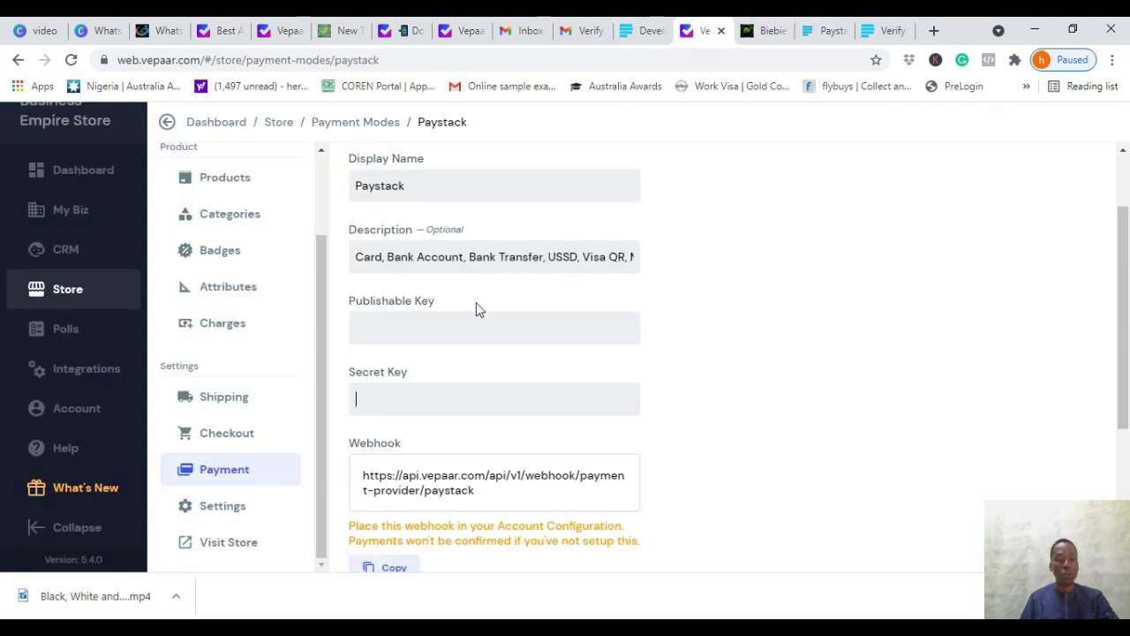
pyautogui.hotkey('ctrl', 'v')
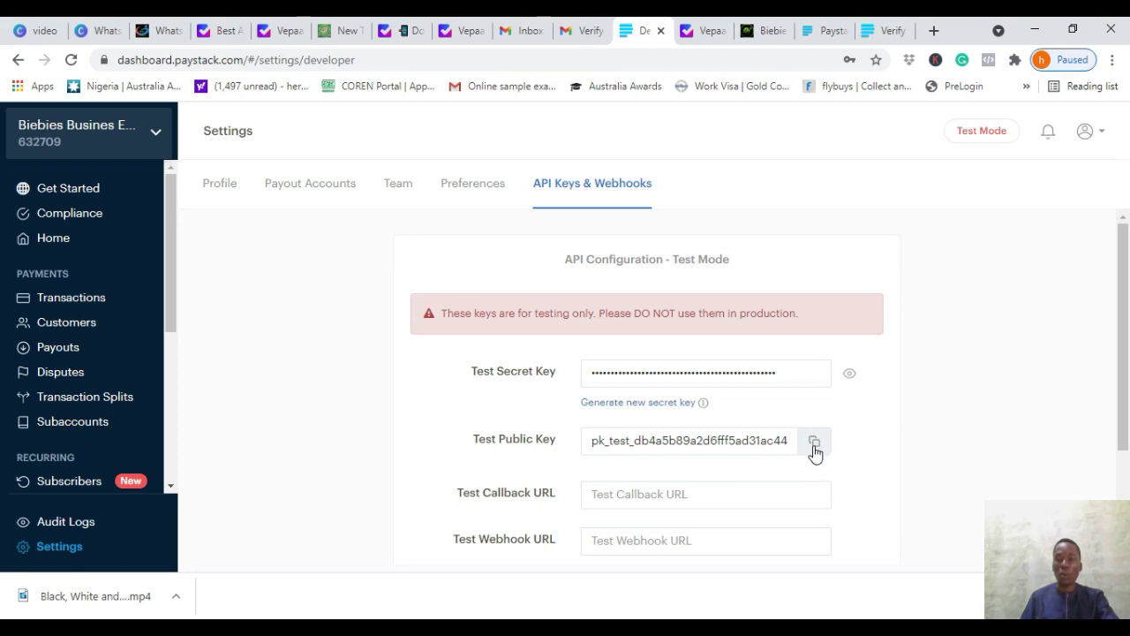
pyautogui.click(814, 450)
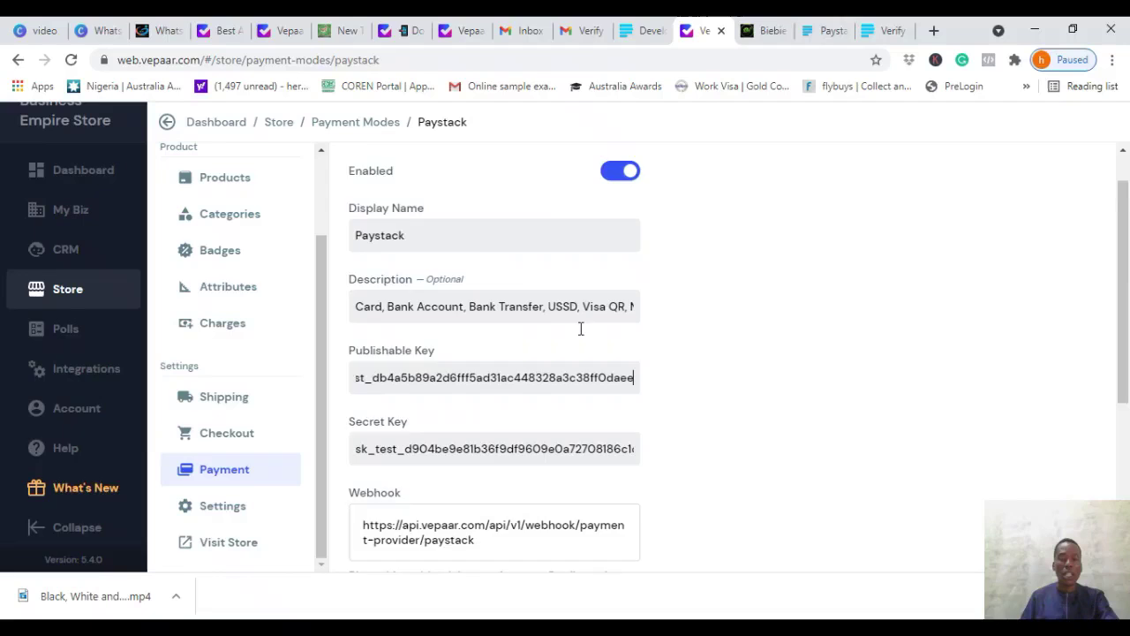
pyautogui.scroll(-3, 581, 328)
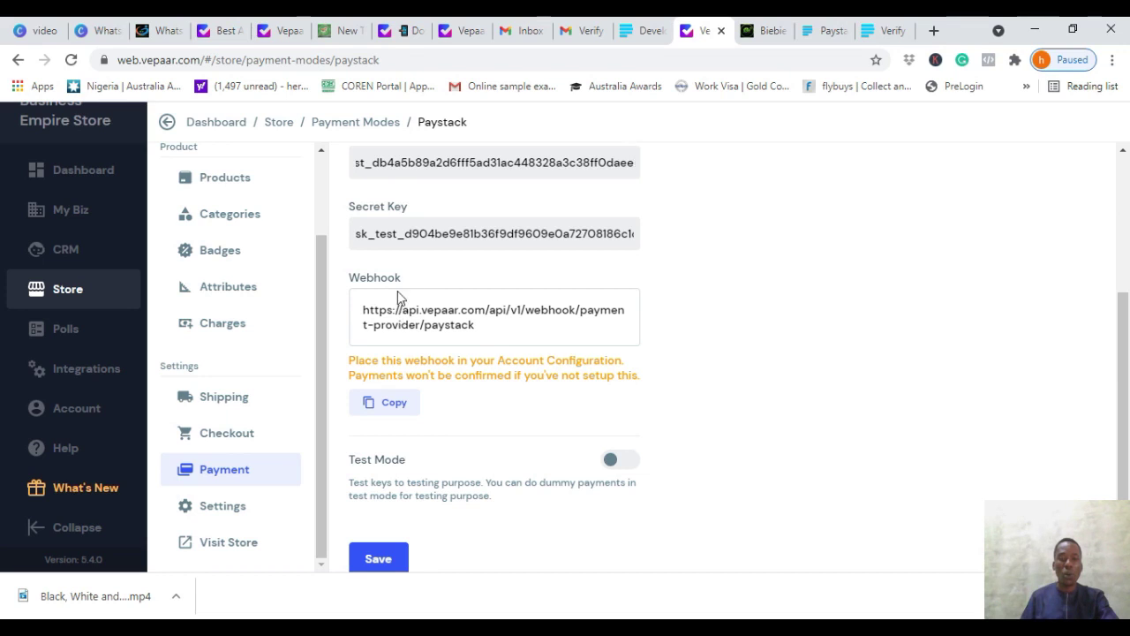
pyautogui.scroll(1, 468, 219)
pyautogui.scroll(-1, 466, 221)
pyautogui.scroll(2, 485, 318)
pyautogui.scroll(-2, 494, 310)
# Copy Vepaar's webhook URL and paste it into Paystack's Test Webhook URL field.
pyautogui.moveTo(364, 310); pyautogui.dragTo(517, 345)
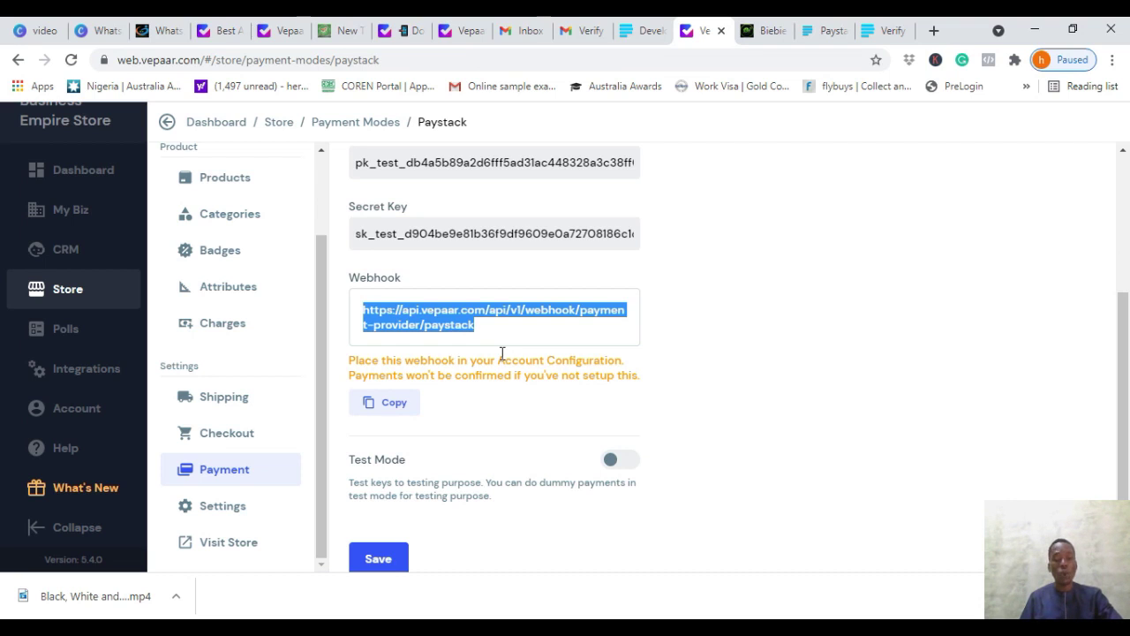
pyautogui.click(641, 30)
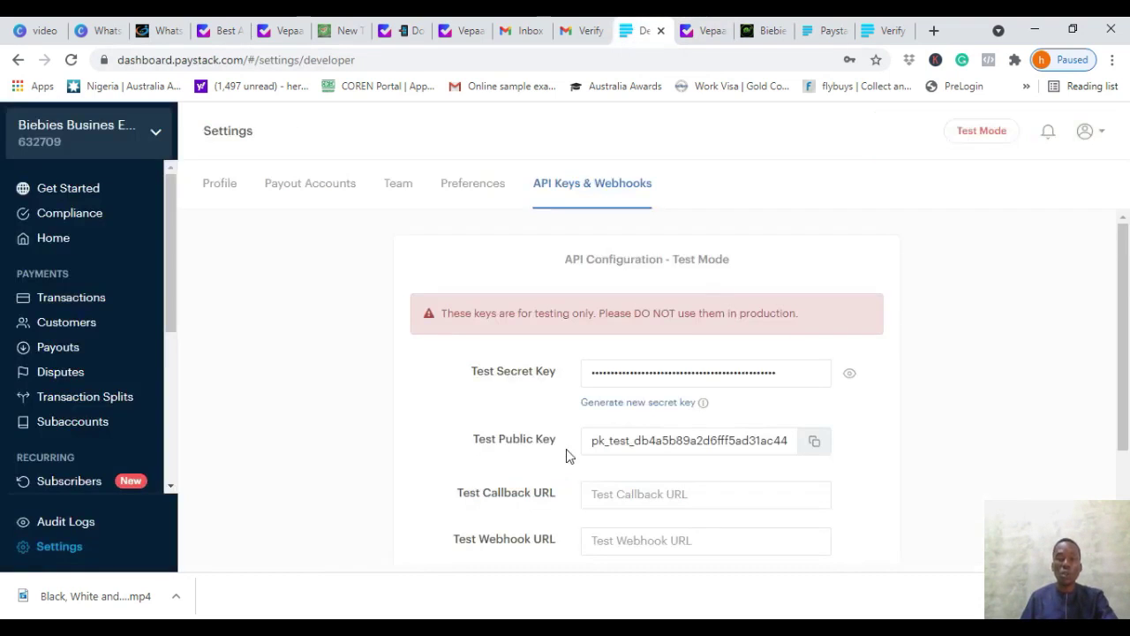
pyautogui.scroll(-2, 618, 424)
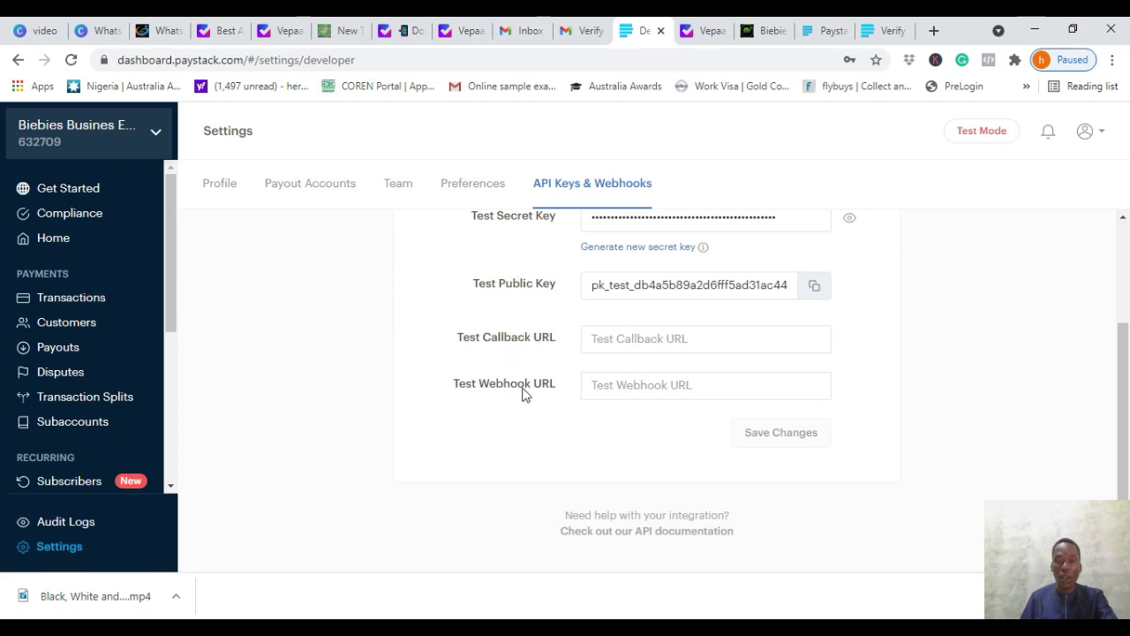
pyautogui.click(610, 385)
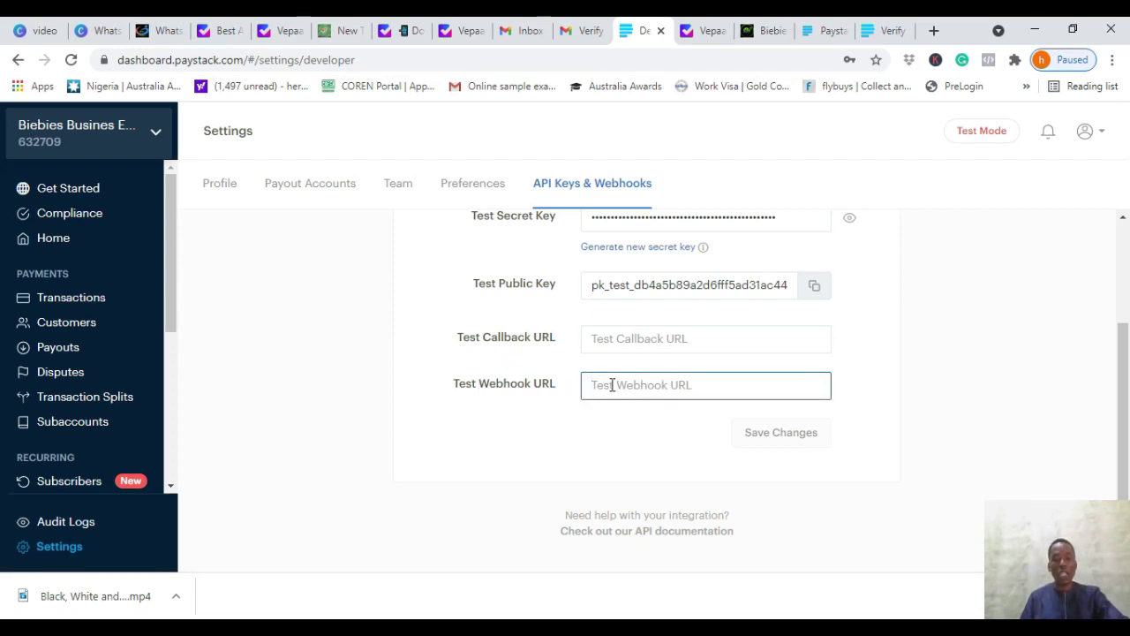
pyautogui.hotkey('ctrl', 'v')
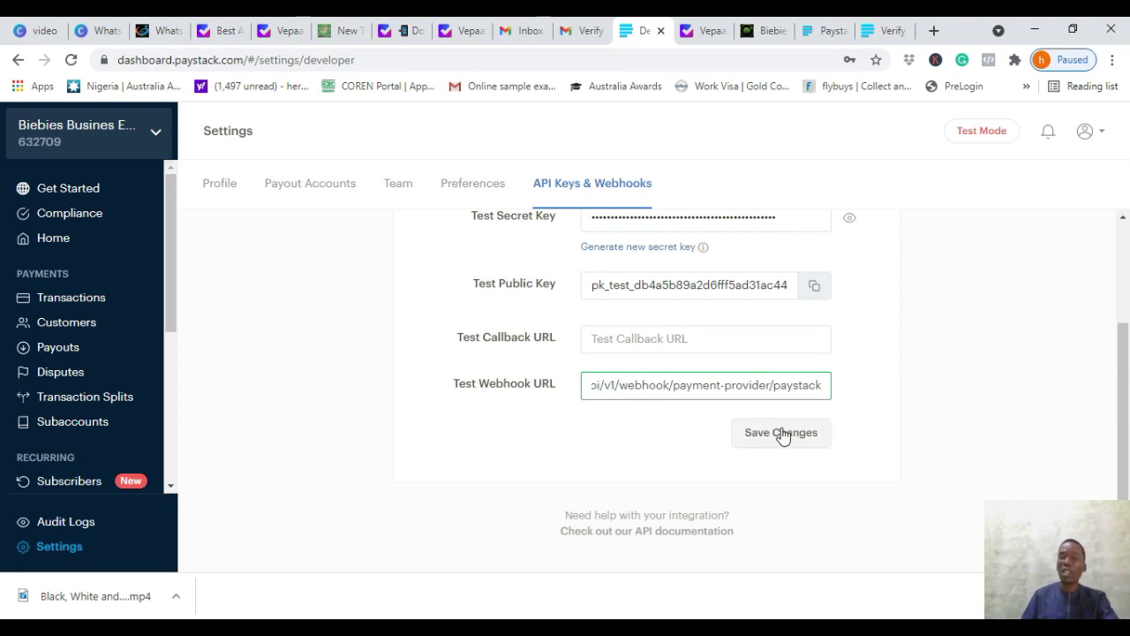
pyautogui.scroll(2, 865, 346)
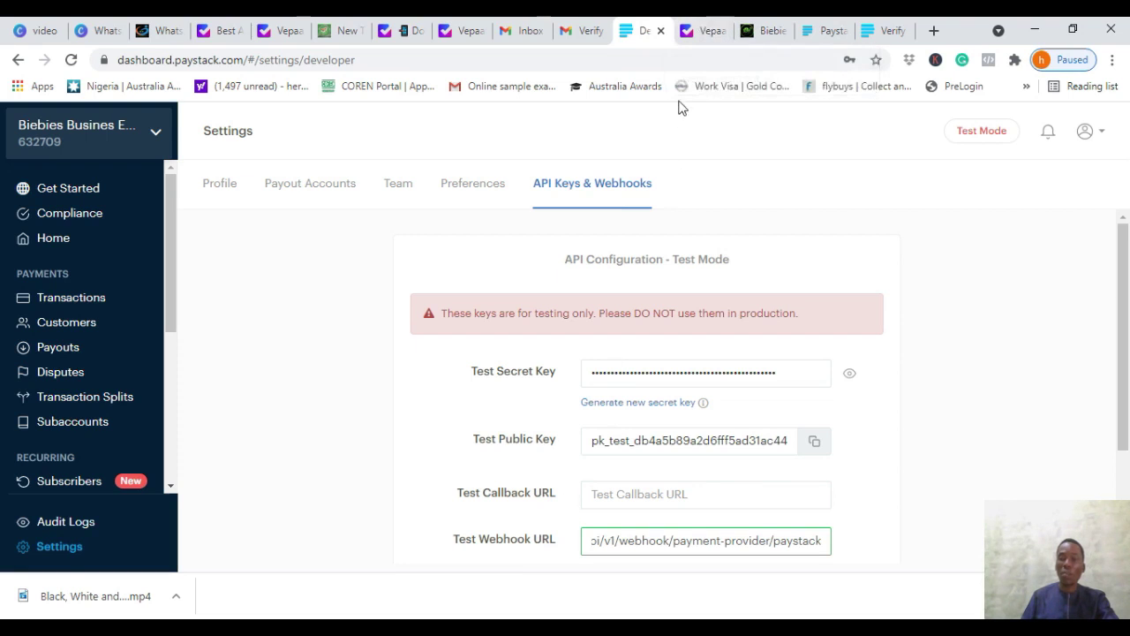
# Cross-check the webhook URL between Paystack and Vepaar, then save the Vepaar Paystack payment settings.
pyautogui.click(704, 32)
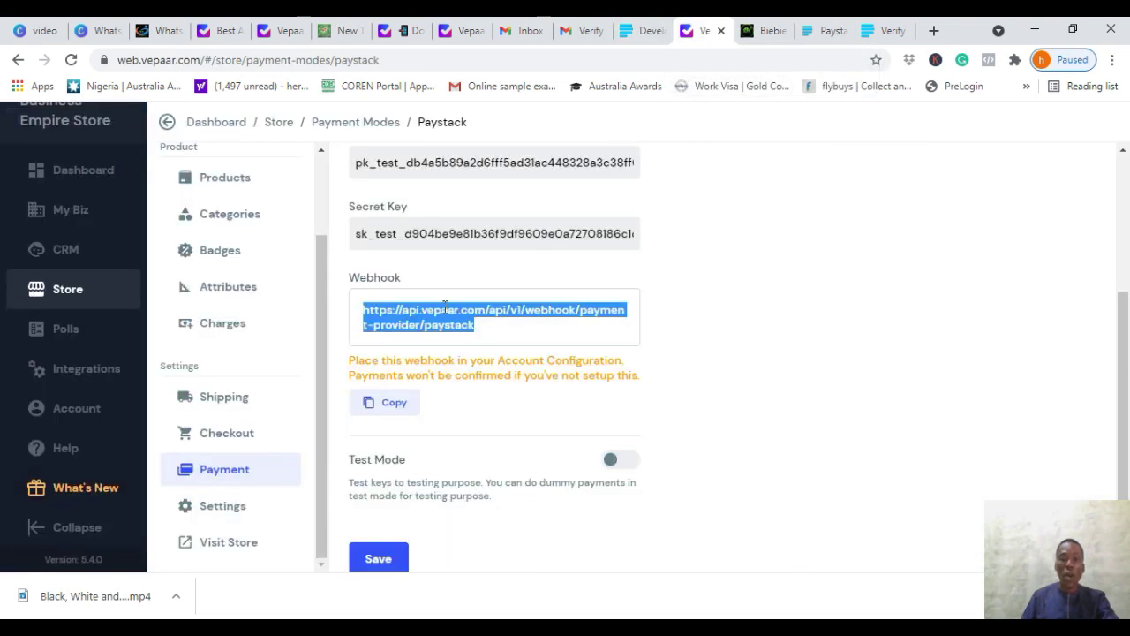
pyautogui.scroll(-1, 418, 251)
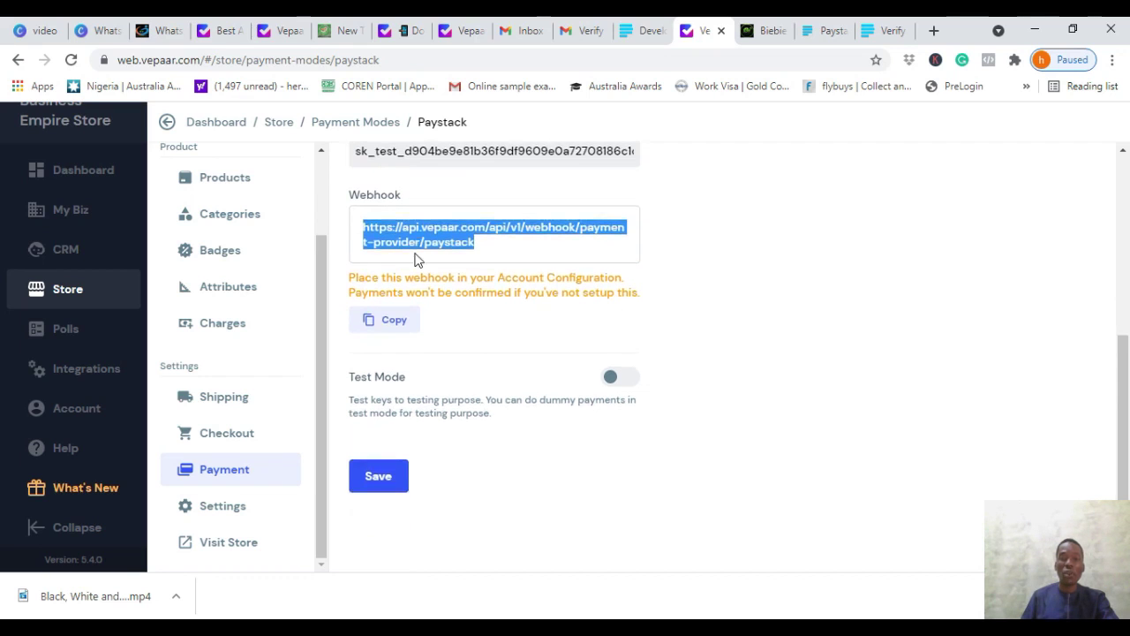
pyautogui.click(646, 32)
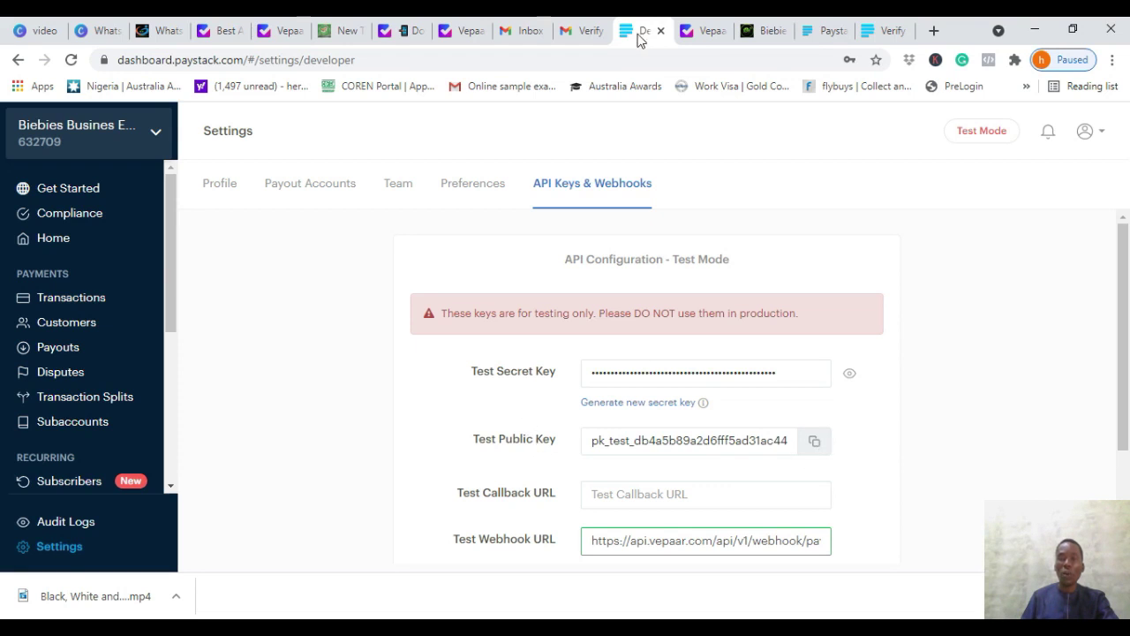
pyautogui.click(707, 31)
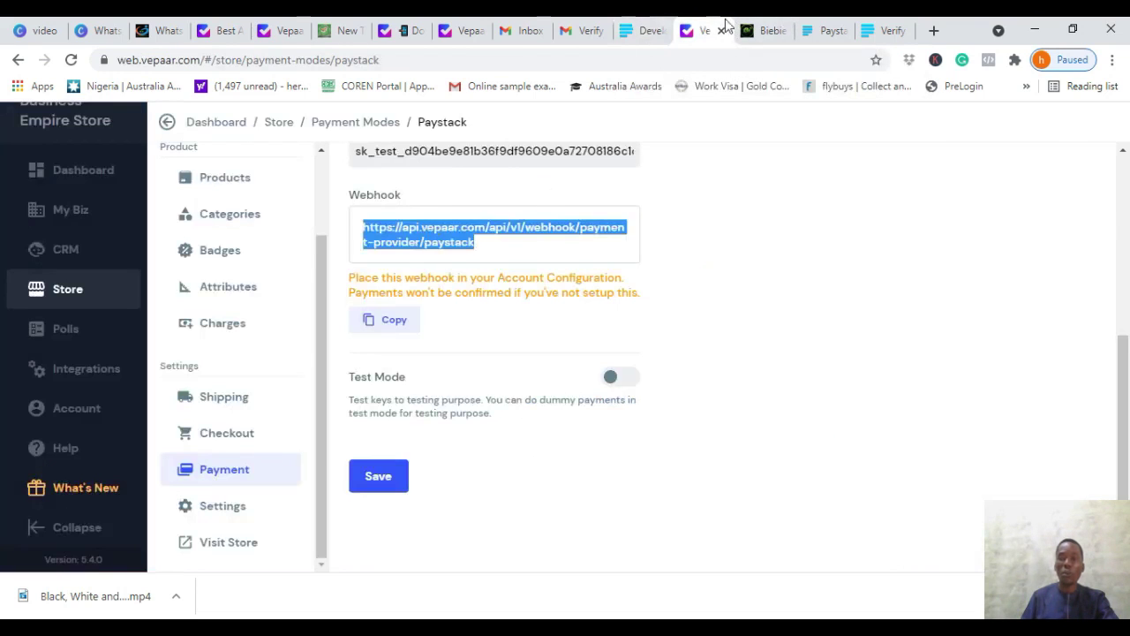
pyautogui.click(651, 42)
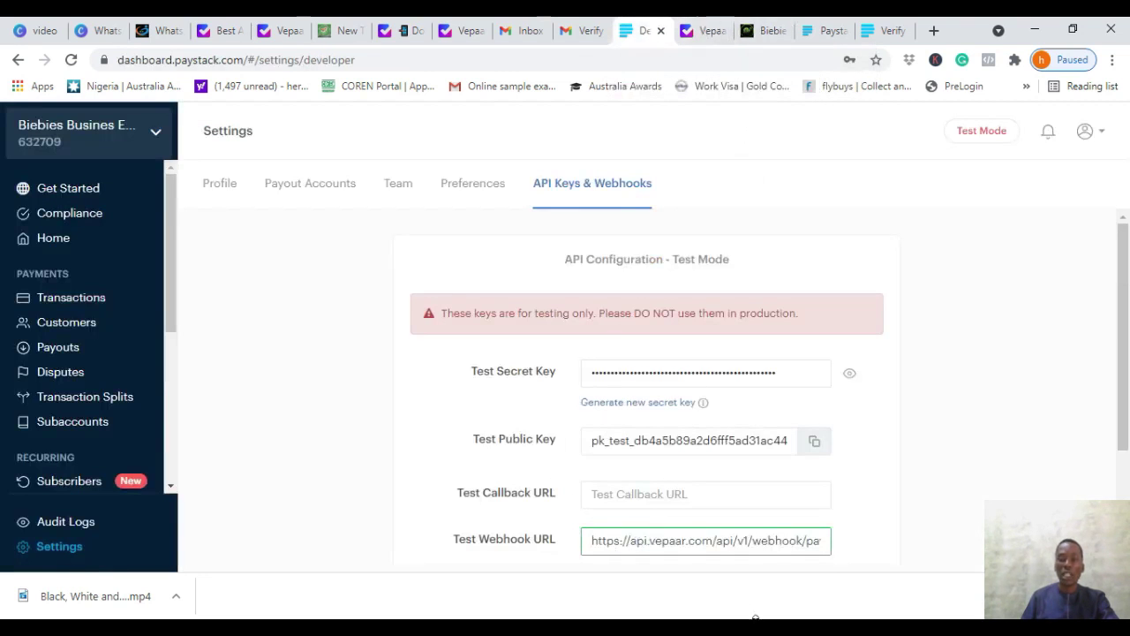
pyautogui.click(711, 35)
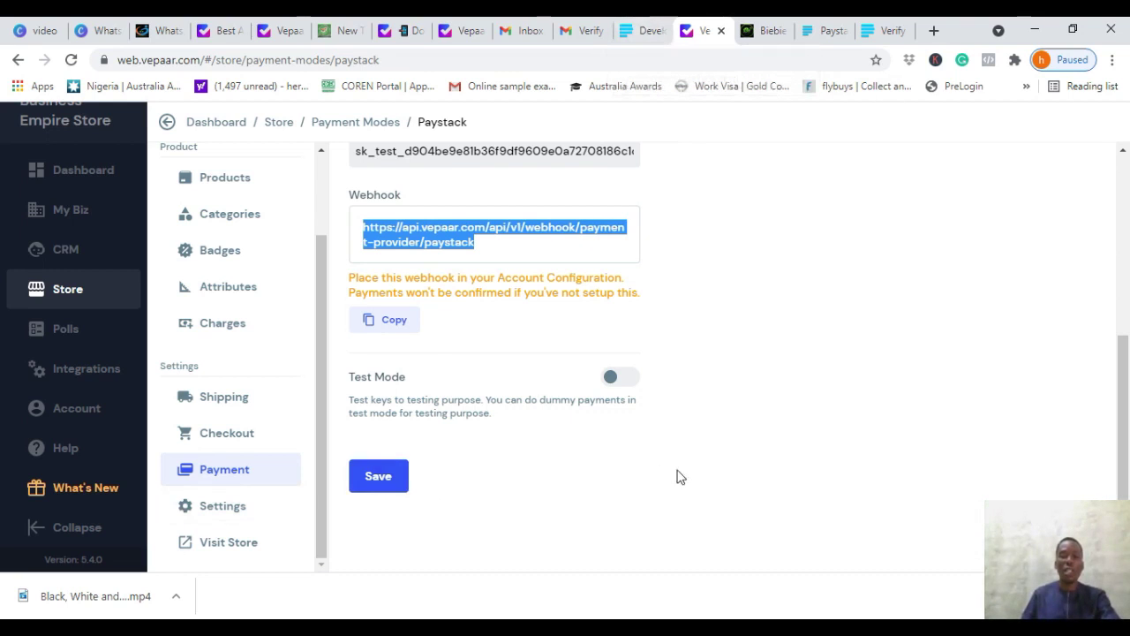
pyautogui.click(408, 432)
pyautogui.click(378, 478)
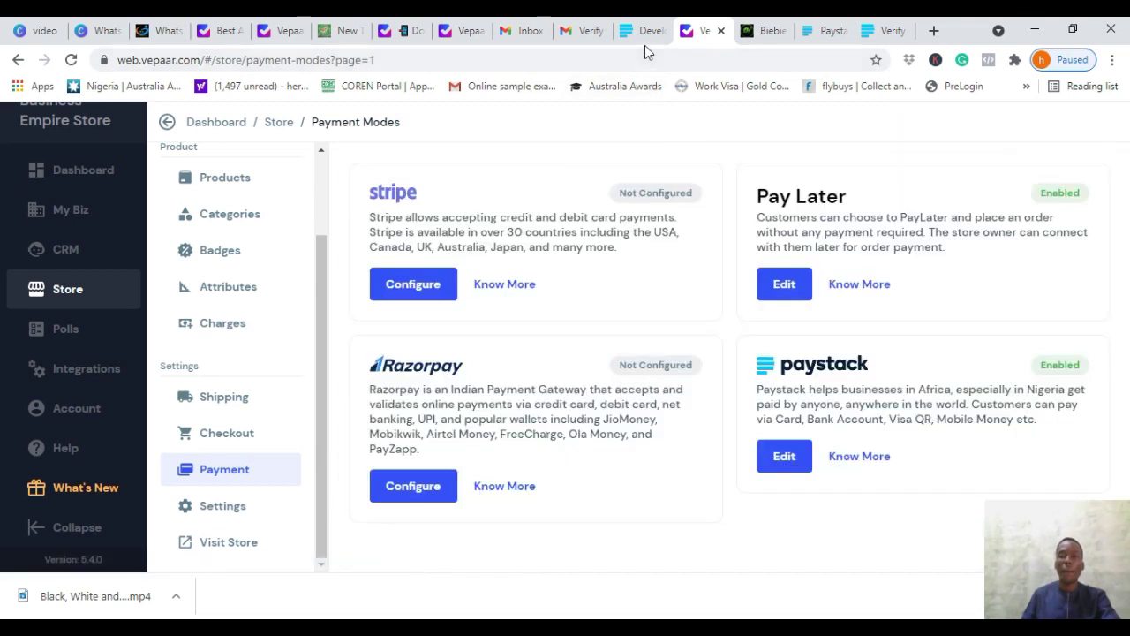
# Review Paystack's API keys page, return to Vepaar's payment modes, and open the public storefront.
pyautogui.click(649, 31)
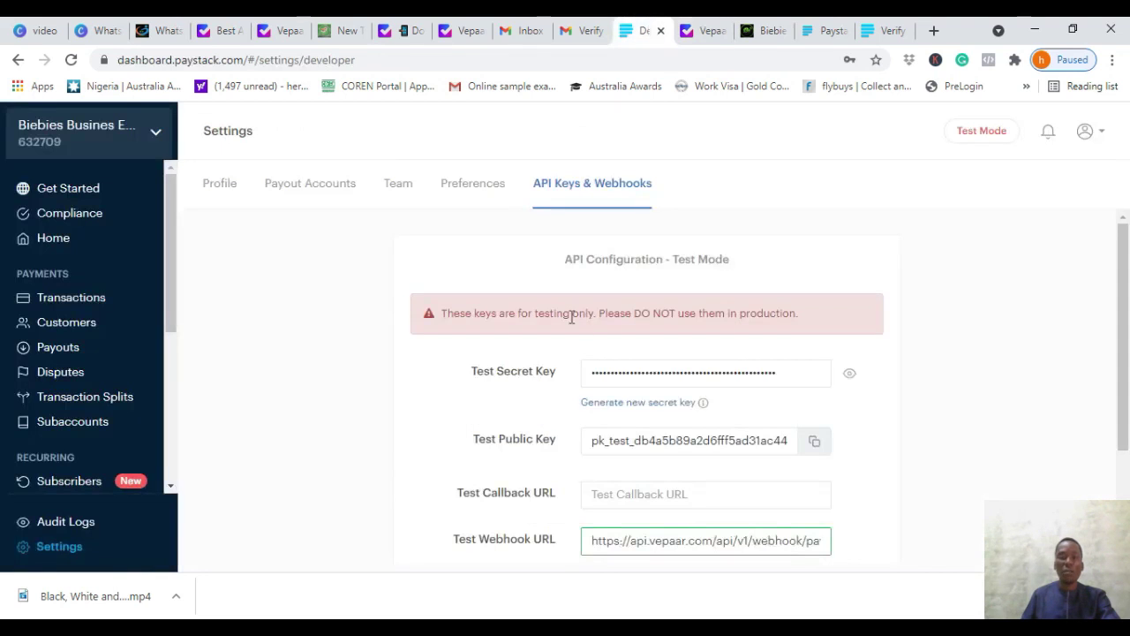
pyautogui.scroll(-2, 989, 358)
pyautogui.scroll(1, 991, 344)
pyautogui.scroll(1, 991, 340)
pyautogui.scroll(-2, 892, 292)
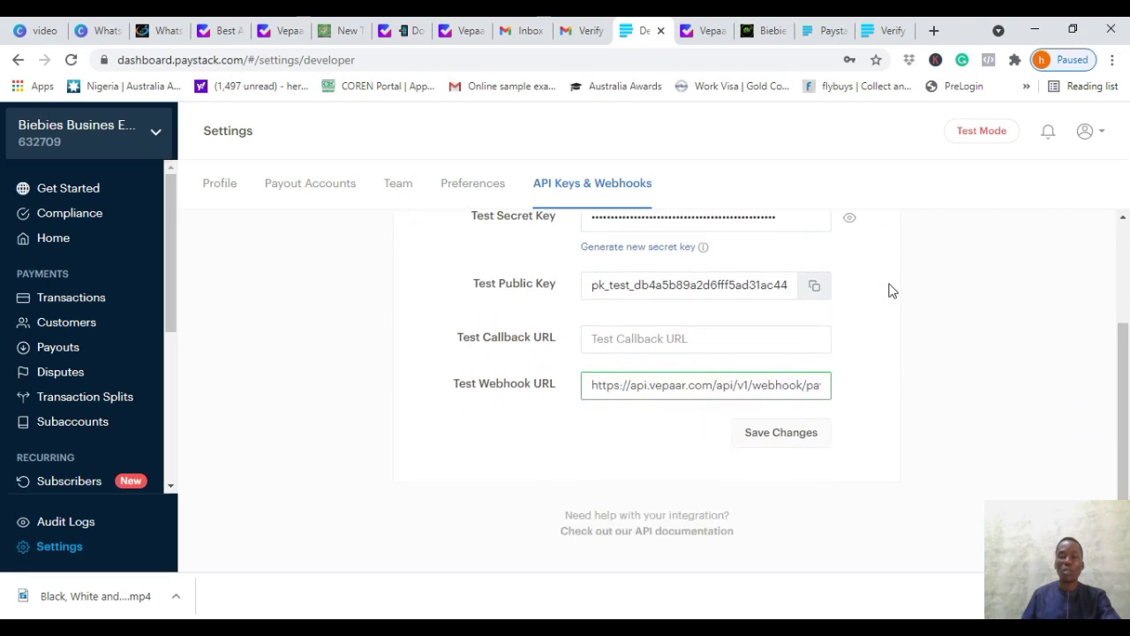
pyautogui.click(703, 31)
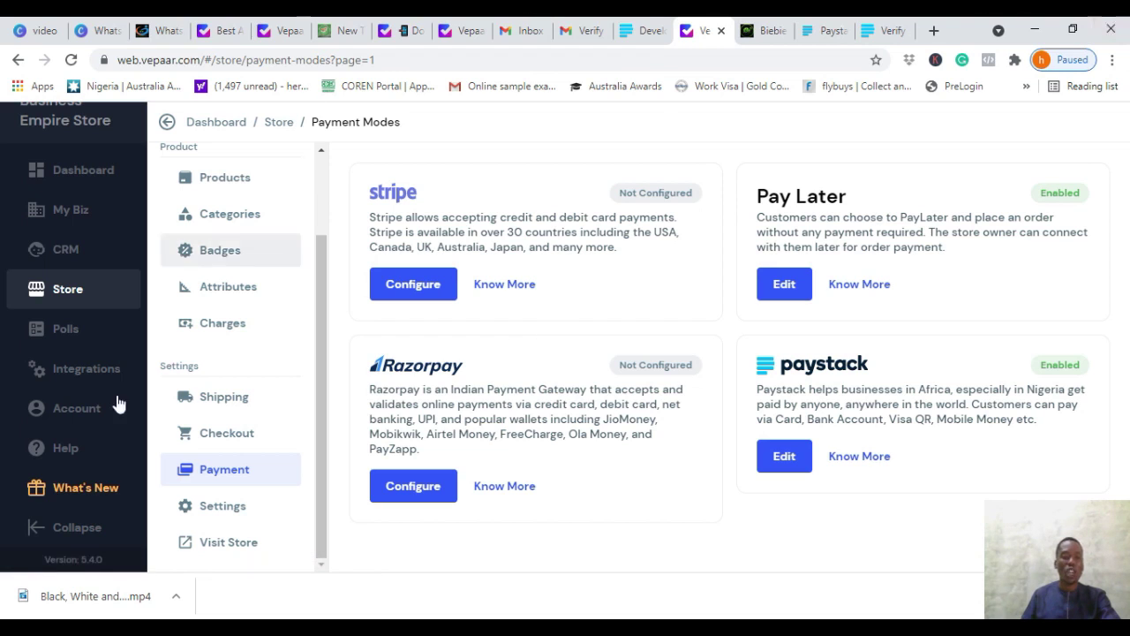
pyautogui.click(221, 542)
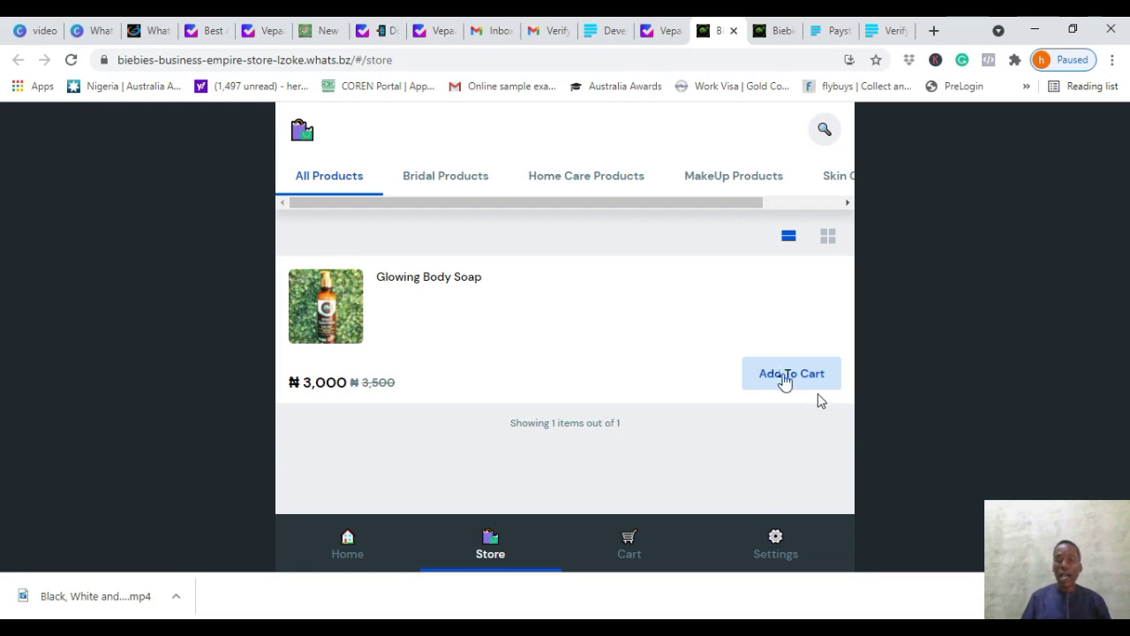
# Add Glowing Body Soap to the cart and proceed to checkout to review the payment options.
pyautogui.click(784, 378)
pyautogui.click(624, 545)
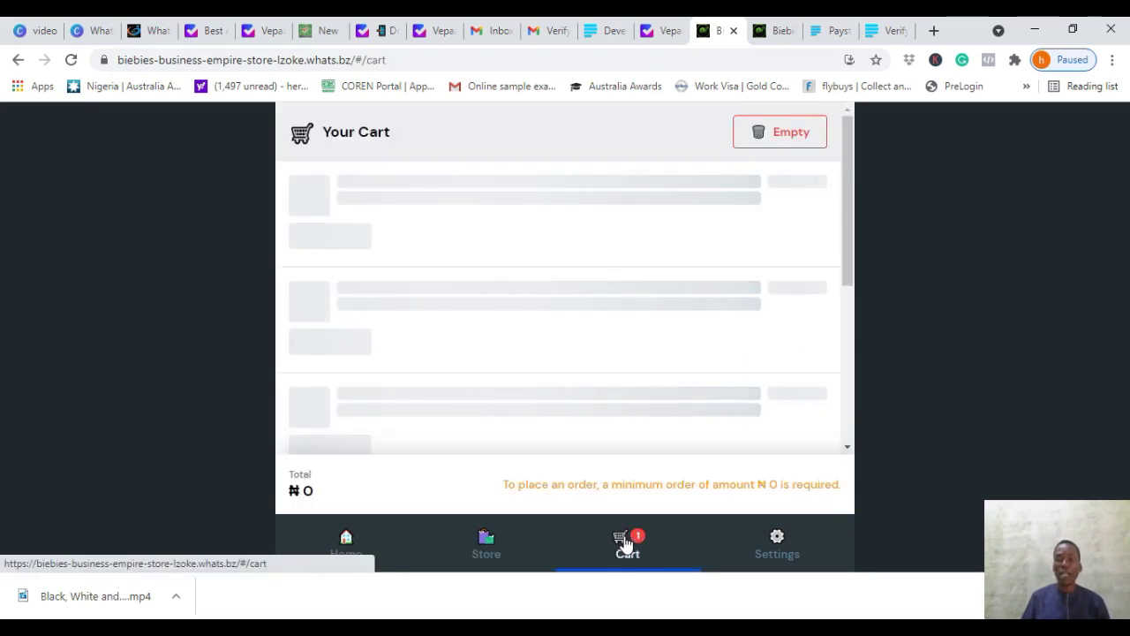
pyautogui.click(774, 488)
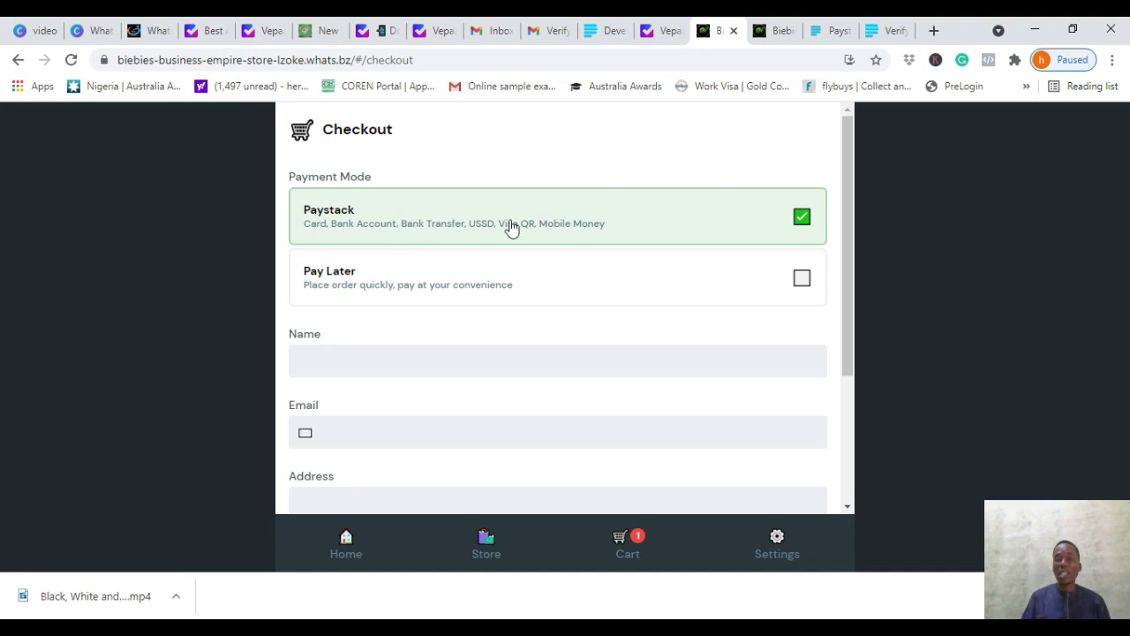
pyautogui.scroll(-3, 547, 295)
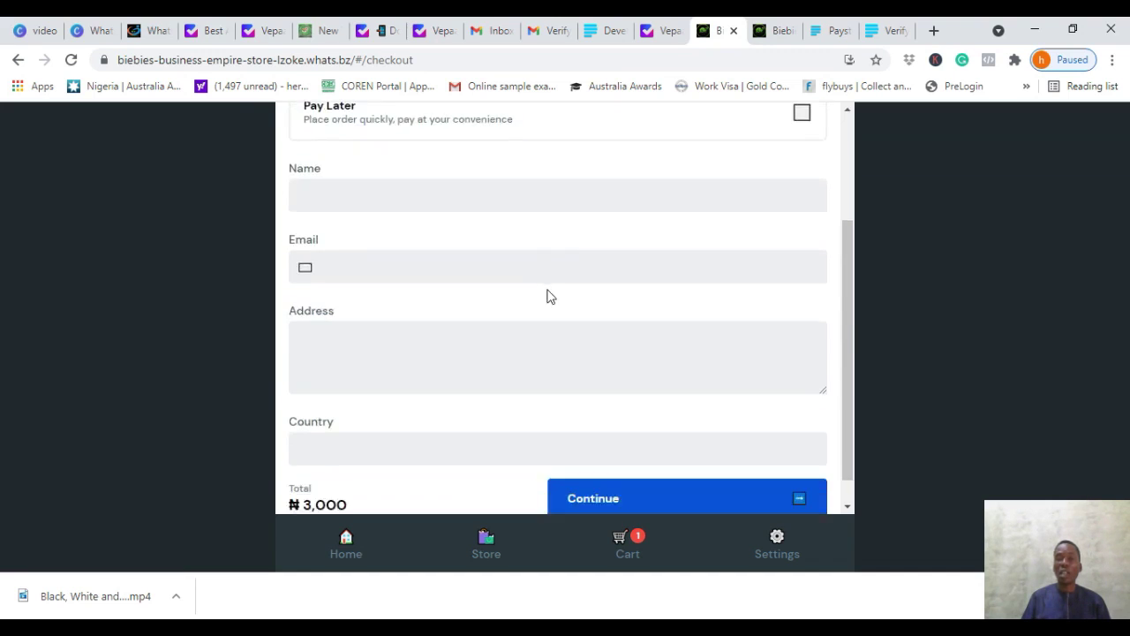
pyautogui.scroll(2, 552, 283)
pyautogui.scroll(-2, 549, 278)
pyautogui.scroll(-1, 549, 278)
pyautogui.scroll(2, 735, 240)
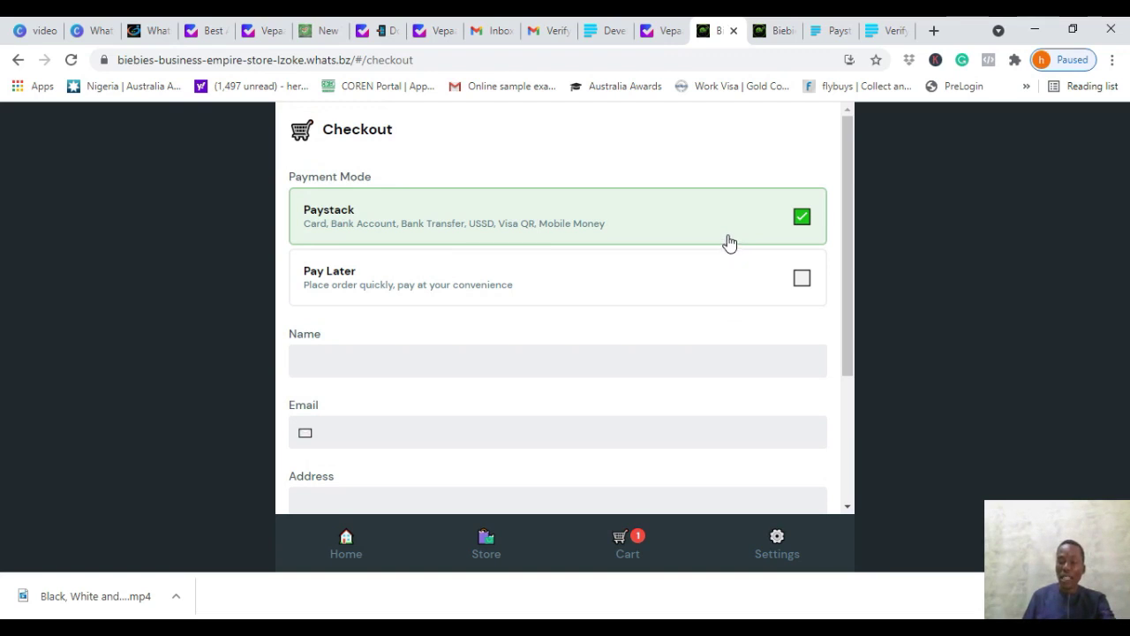
pyautogui.scroll(-2, 730, 242)
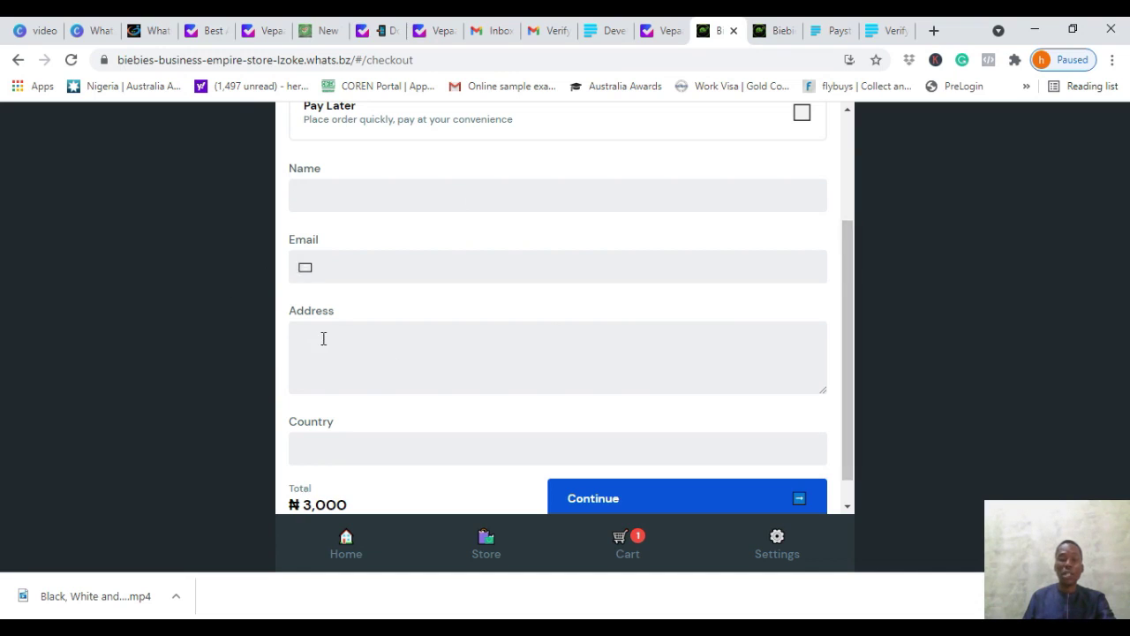
pyautogui.scroll(-1, 406, 420)
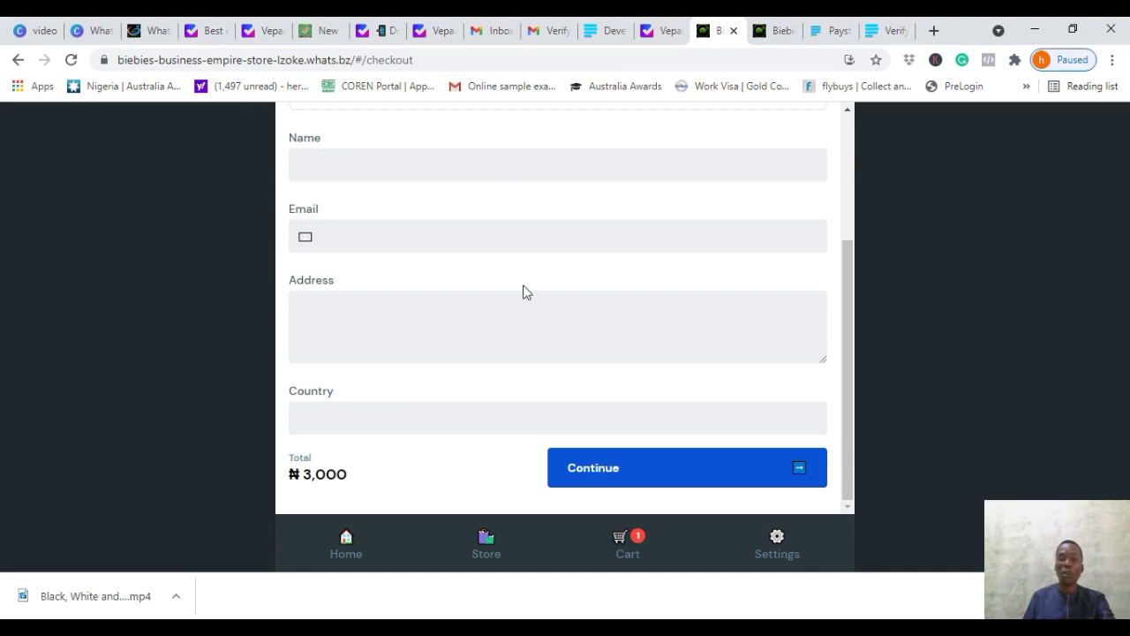
pyautogui.scroll(3, 525, 280)
pyautogui.scroll(-3, 446, 252)
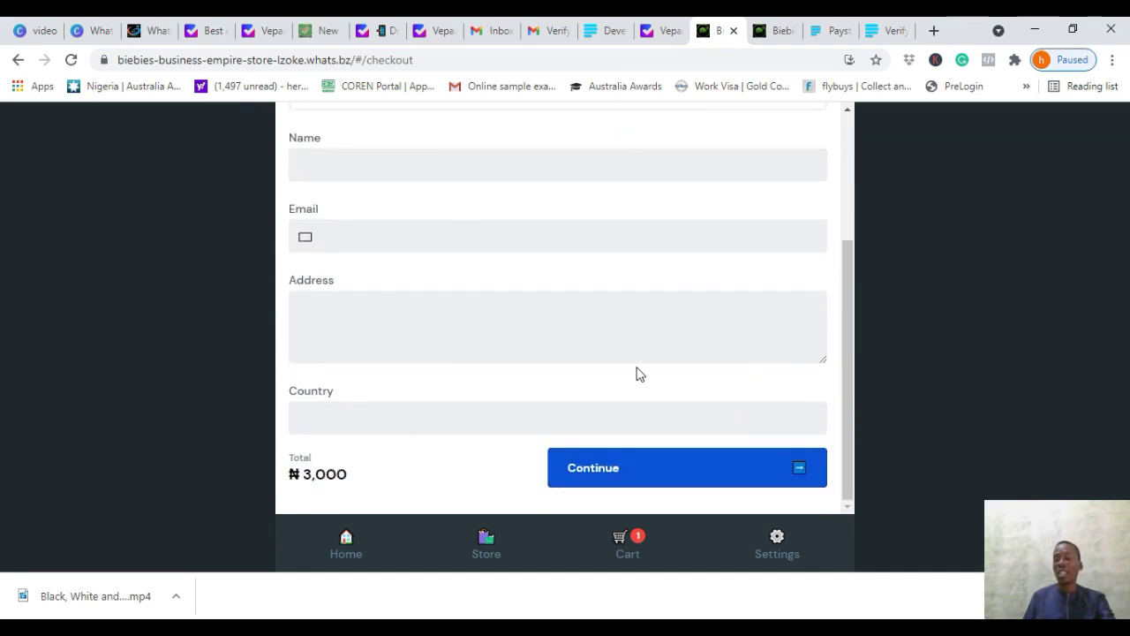
pyautogui.scroll(3, 632, 353)
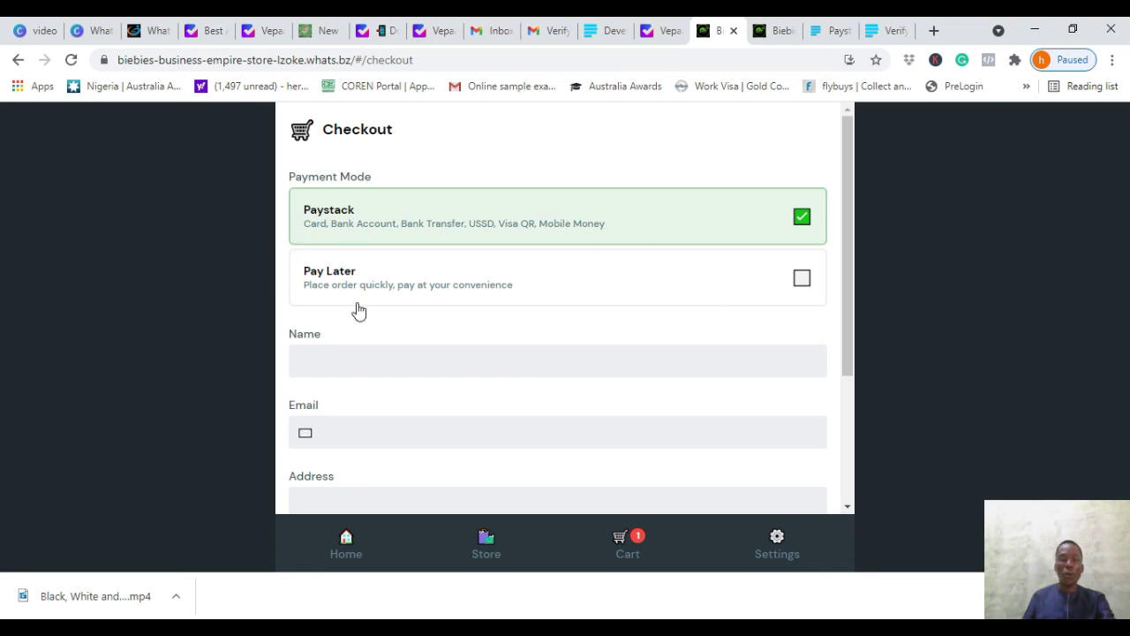
pyautogui.scroll(-2, 490, 278)
pyautogui.scroll(2, 524, 257)
# Select Pay Later as the payment mode, then move to the other storefront tab.
pyautogui.click(418, 276)
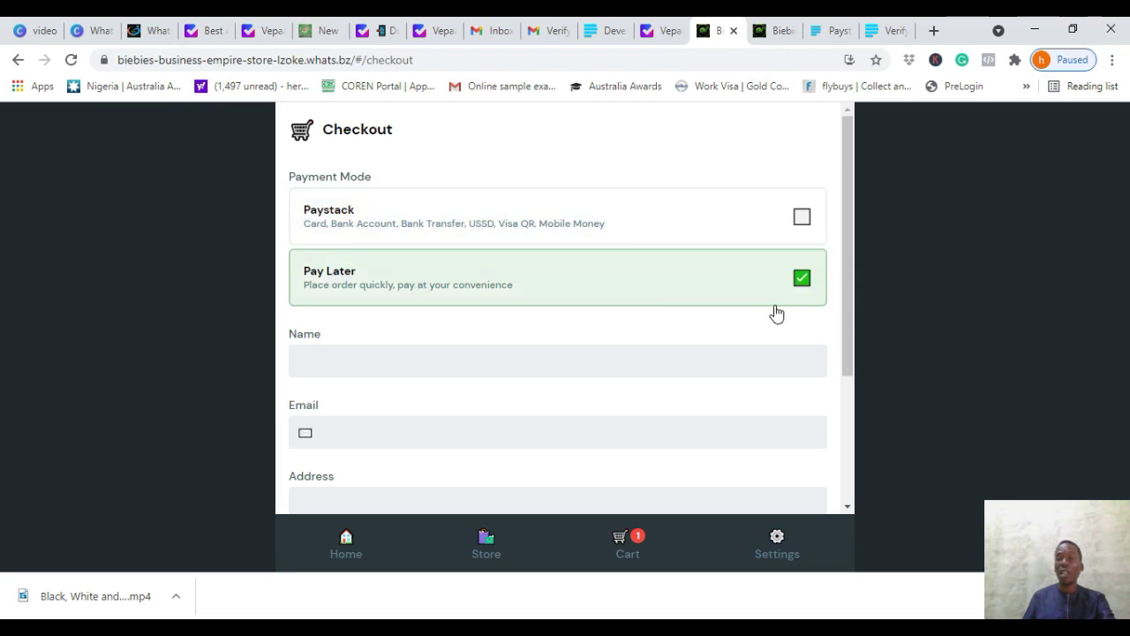
pyautogui.scroll(-2, 655, 275)
pyautogui.scroll(-1, 655, 277)
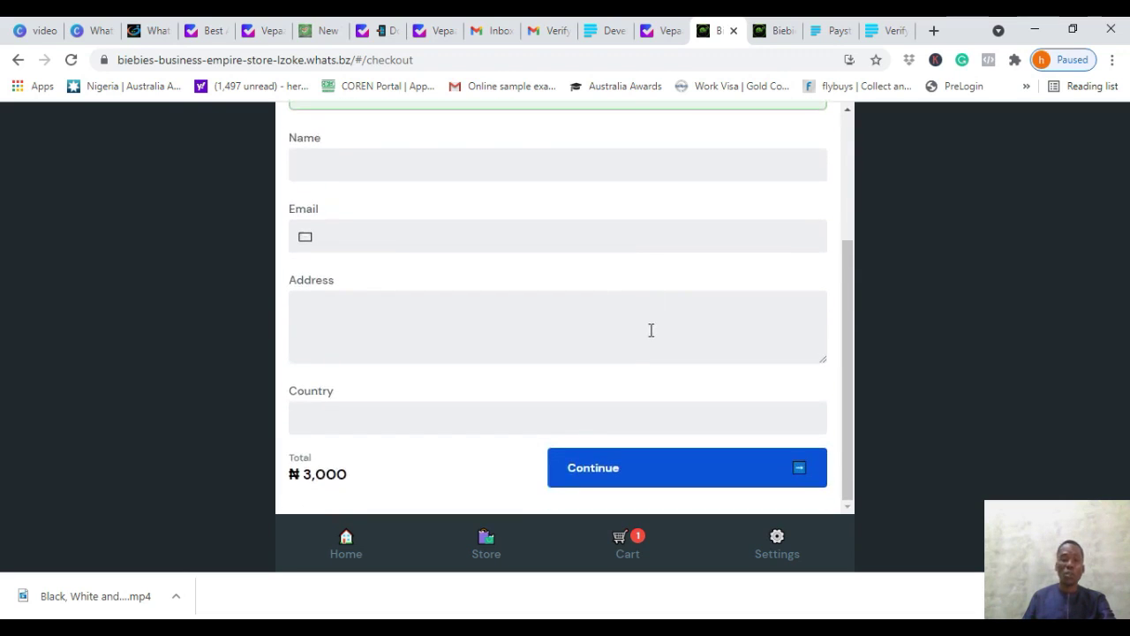
pyautogui.scroll(3, 699, 223)
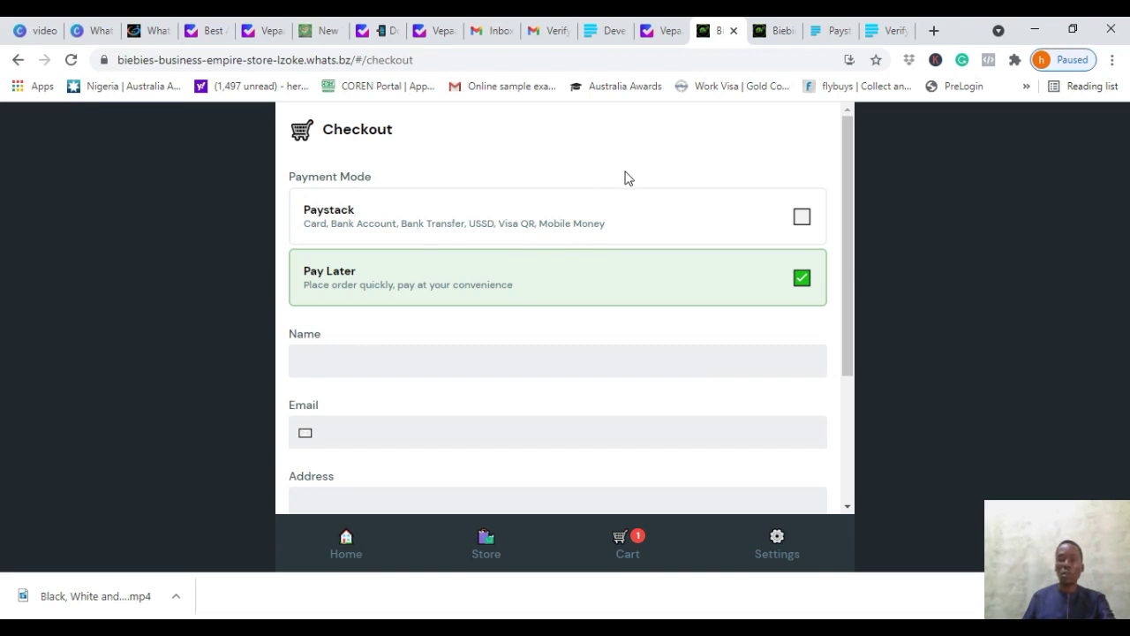
pyautogui.scroll(-3, 624, 181)
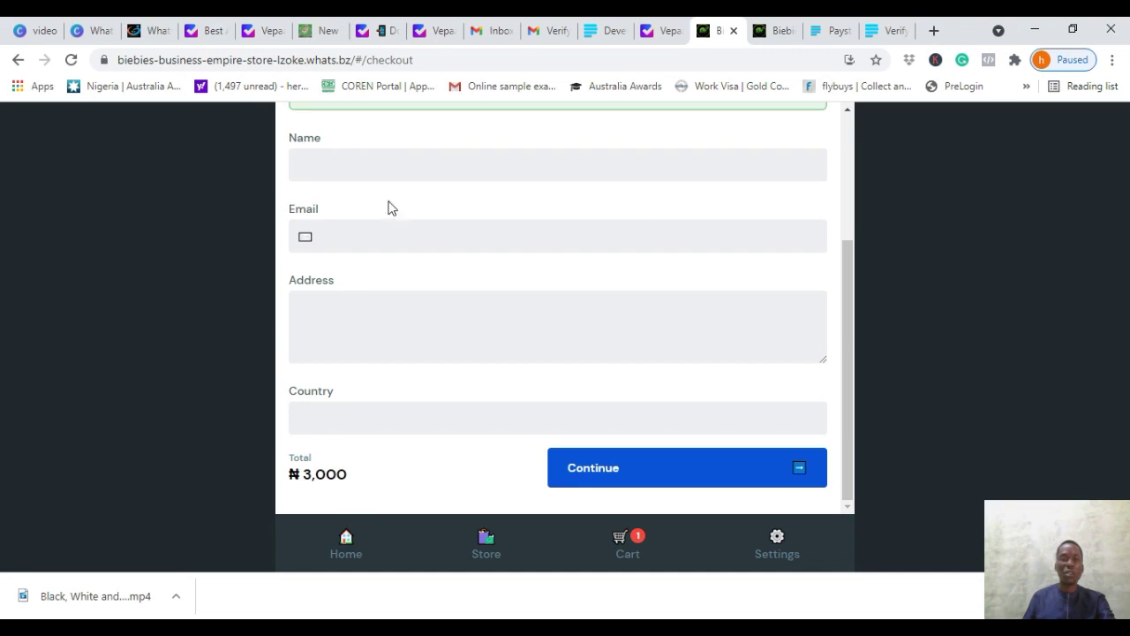
pyautogui.scroll(3, 543, 189)
pyautogui.click(774, 32)
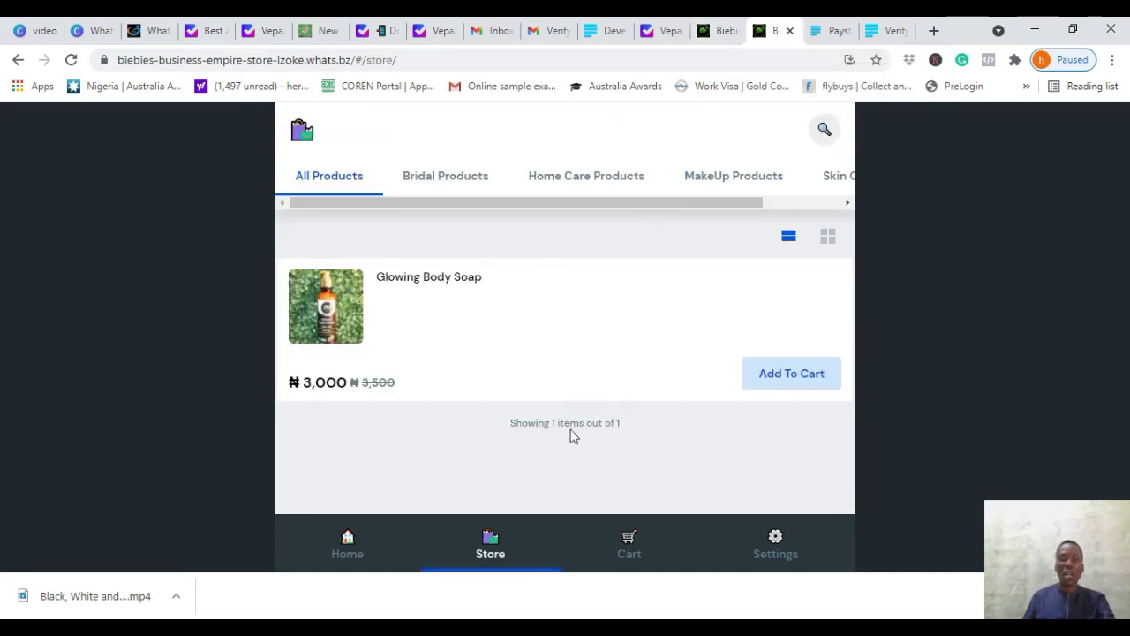
# Show Biebie's Business Empire Store Home page with its description, WhatsApp number and address.
pyautogui.click(348, 542)
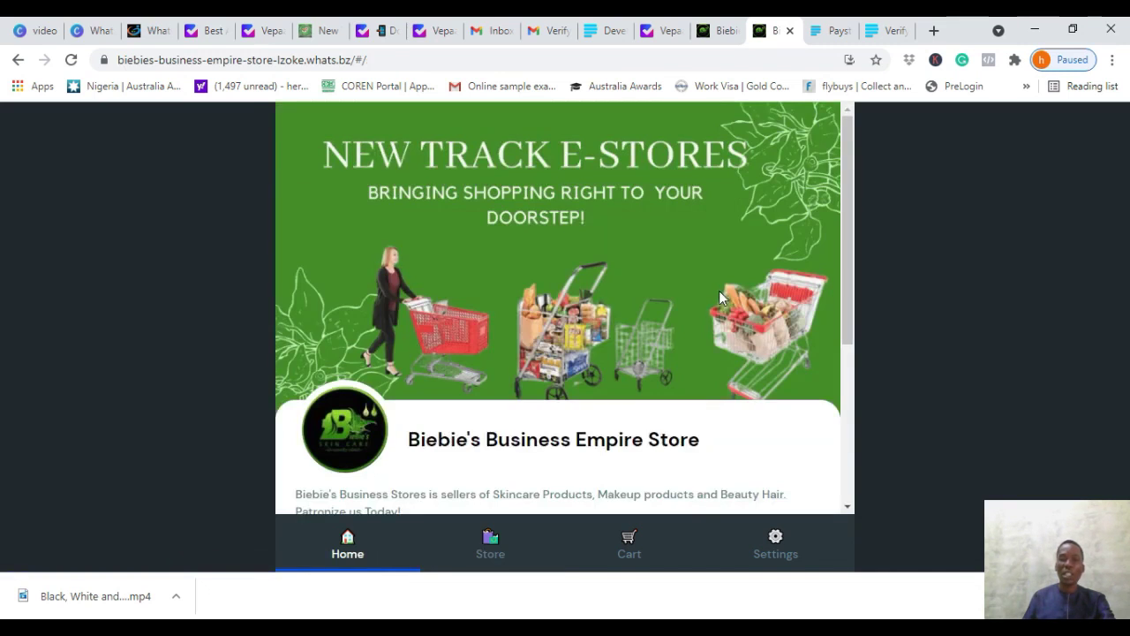
pyautogui.scroll(-3, 719, 291)
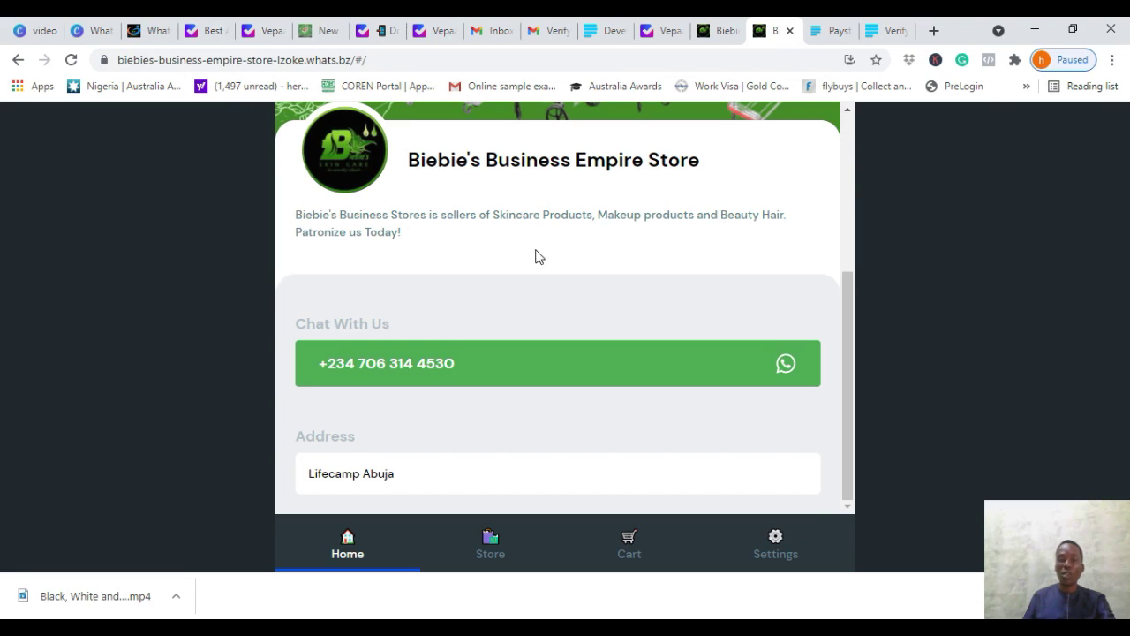
pyautogui.scroll(3, 537, 255)
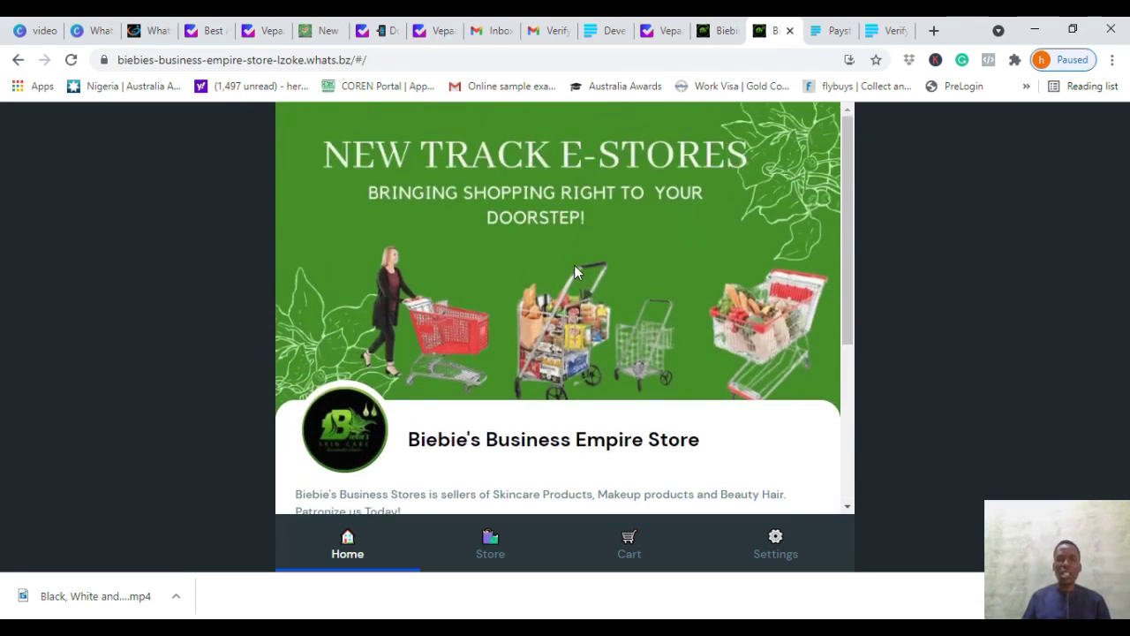
pyautogui.scroll(-3, 573, 274)
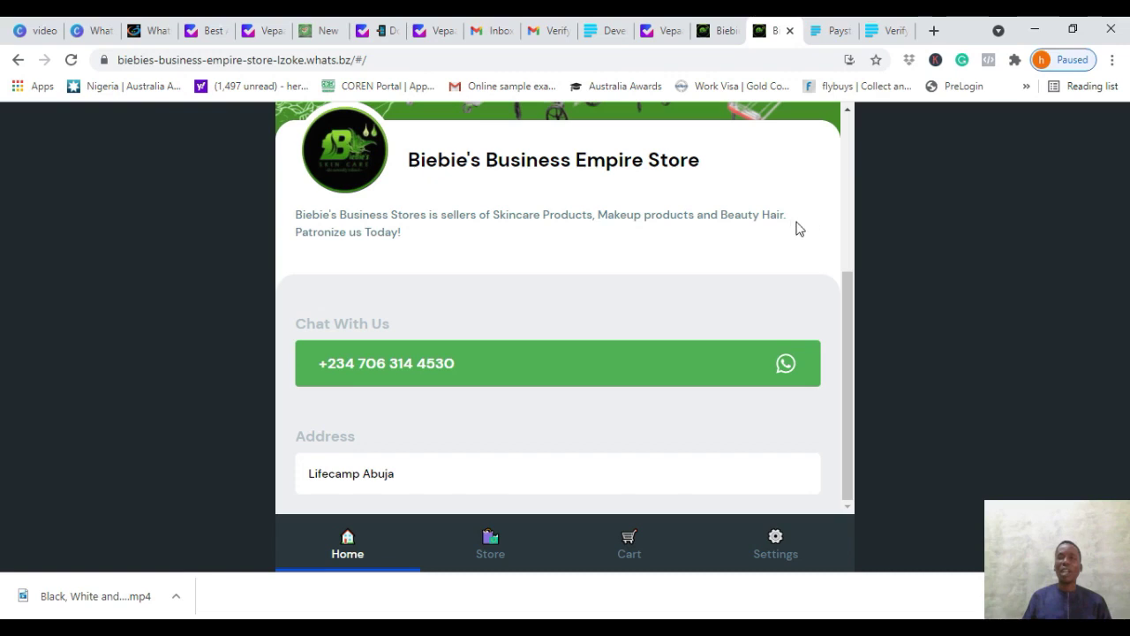
pyautogui.scroll(3, 802, 234)
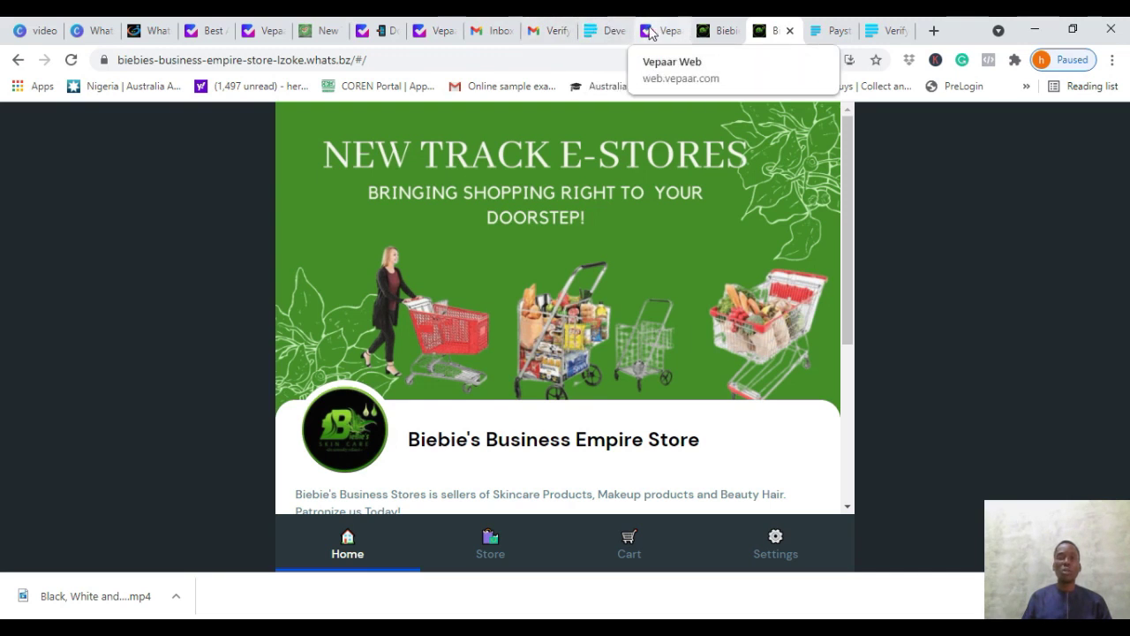
# Close the checkout and leftover storefront tabs and return to the Vepaar dashboard.
pyautogui.click(733, 33)
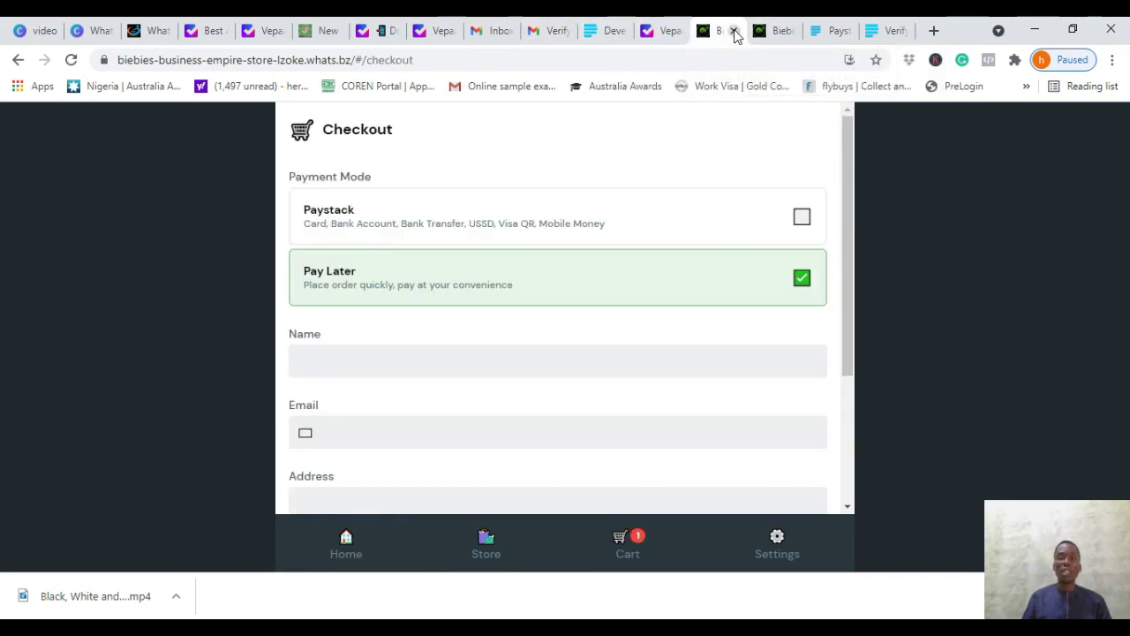
pyautogui.click(734, 33)
pyautogui.click(668, 33)
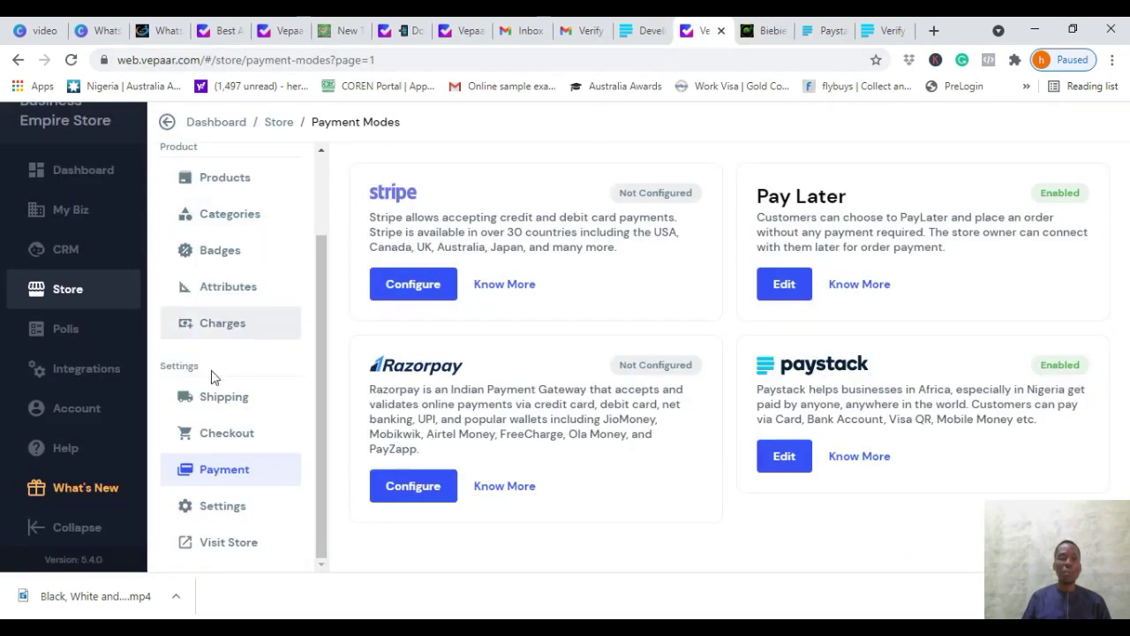
pyautogui.scroll(2, 224, 356)
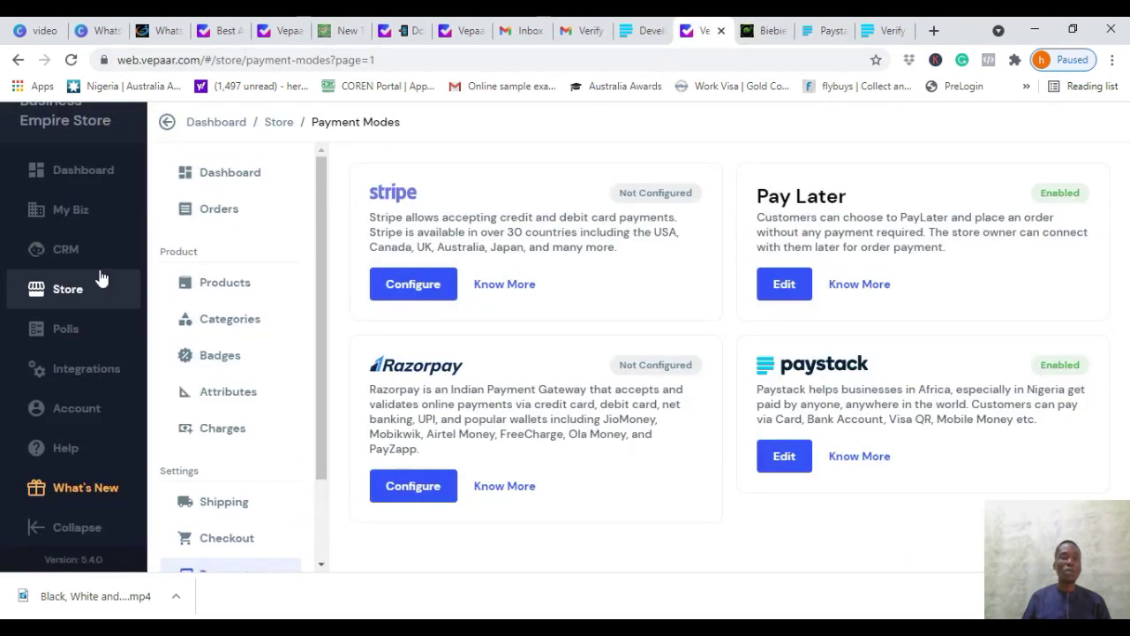
pyautogui.click(81, 175)
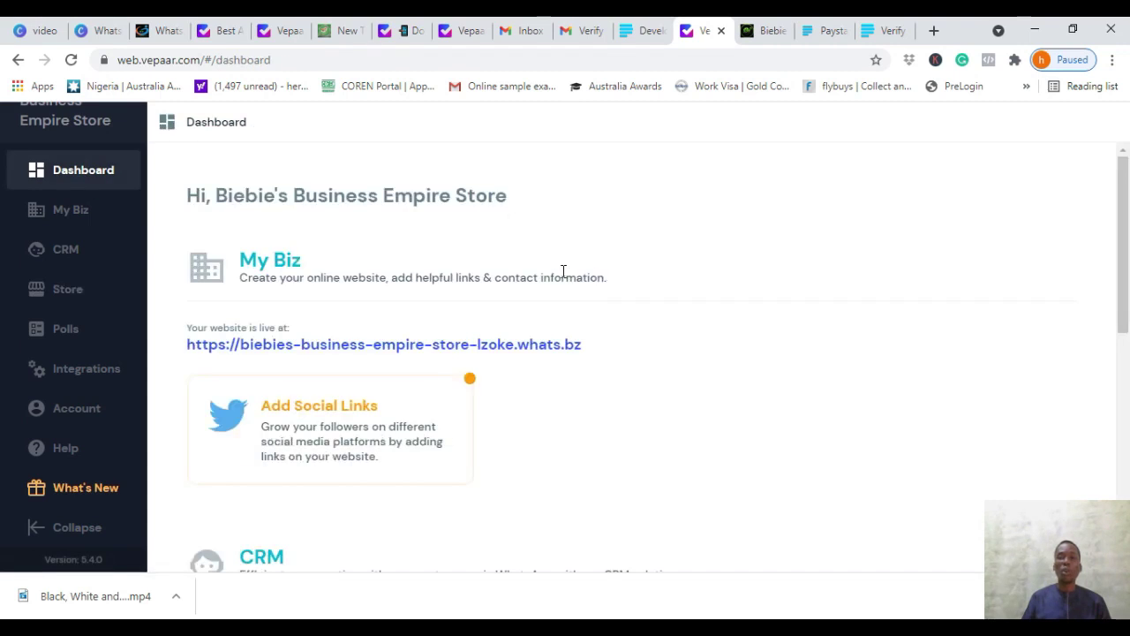
# Copy the live store link from the dashboard's Store section and open it in a new tab.
pyautogui.scroll(-3, 411, 257)
pyautogui.scroll(-3, 411, 256)
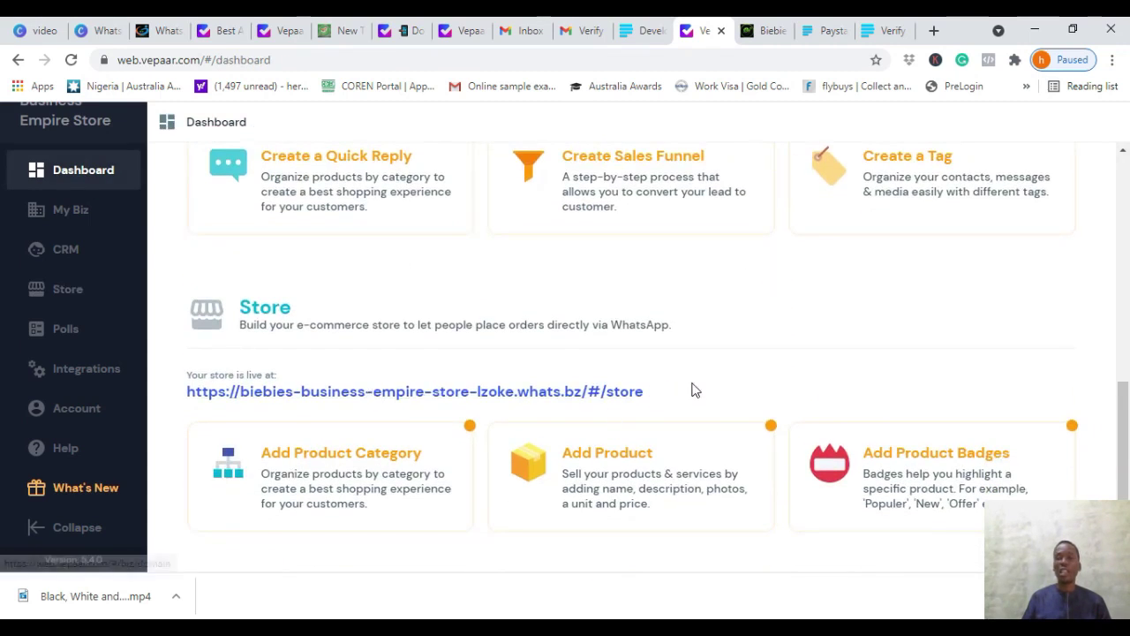
pyautogui.rightClick(572, 397)
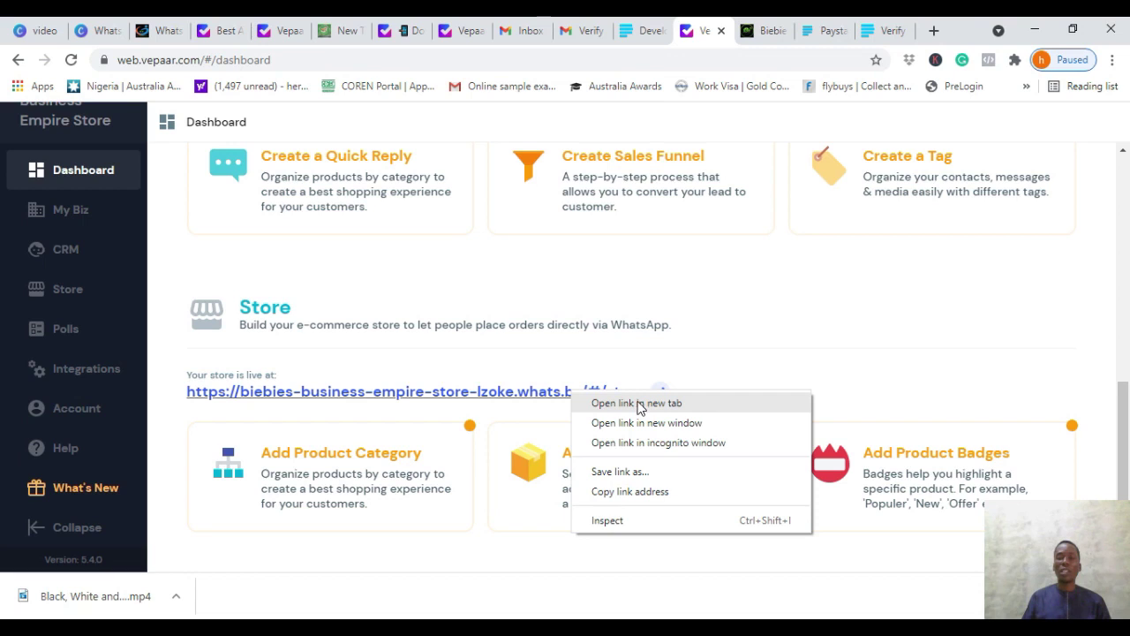
pyautogui.click(632, 492)
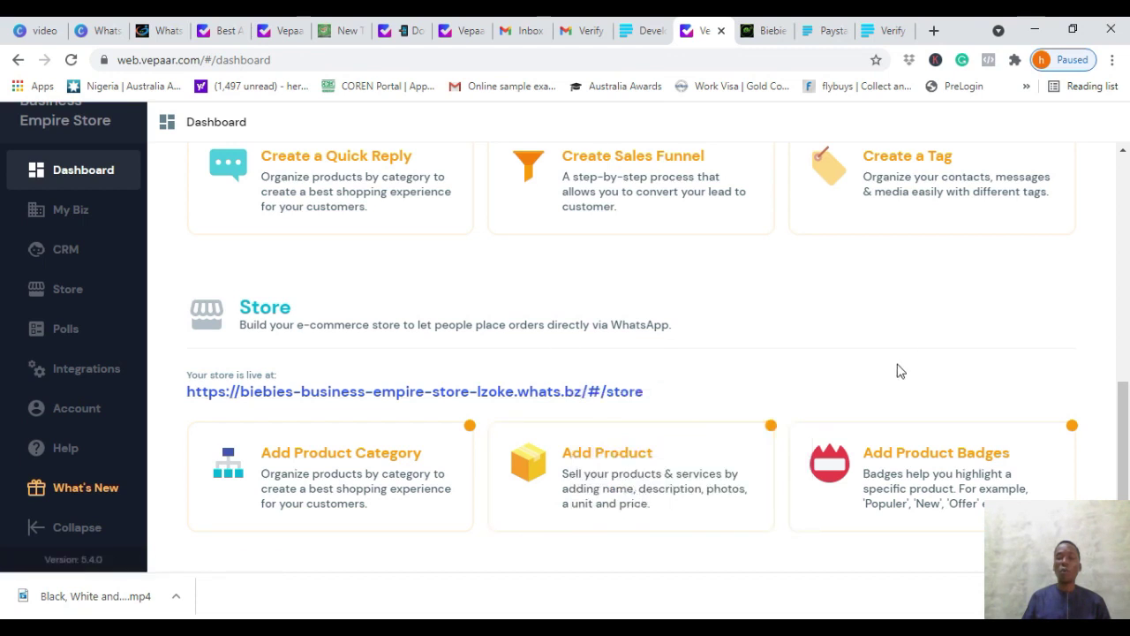
pyautogui.click(514, 393)
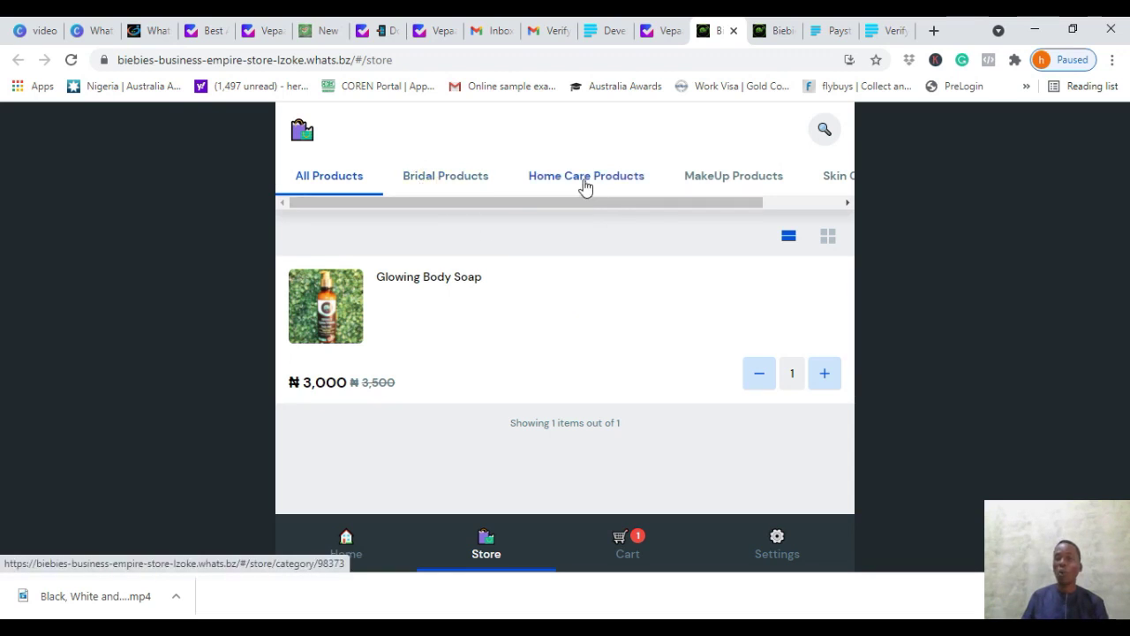
# Browse MakeUp Products and All Products, empty the cart of Glowing Body Soap, and return Home.
pyautogui.click(747, 184)
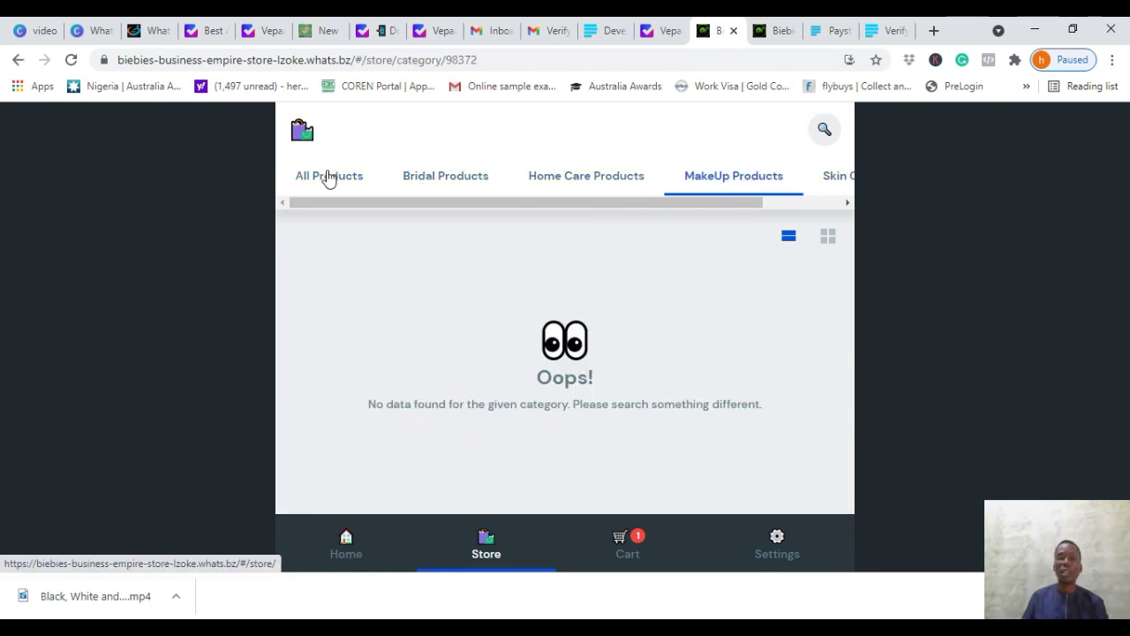
pyautogui.click(329, 177)
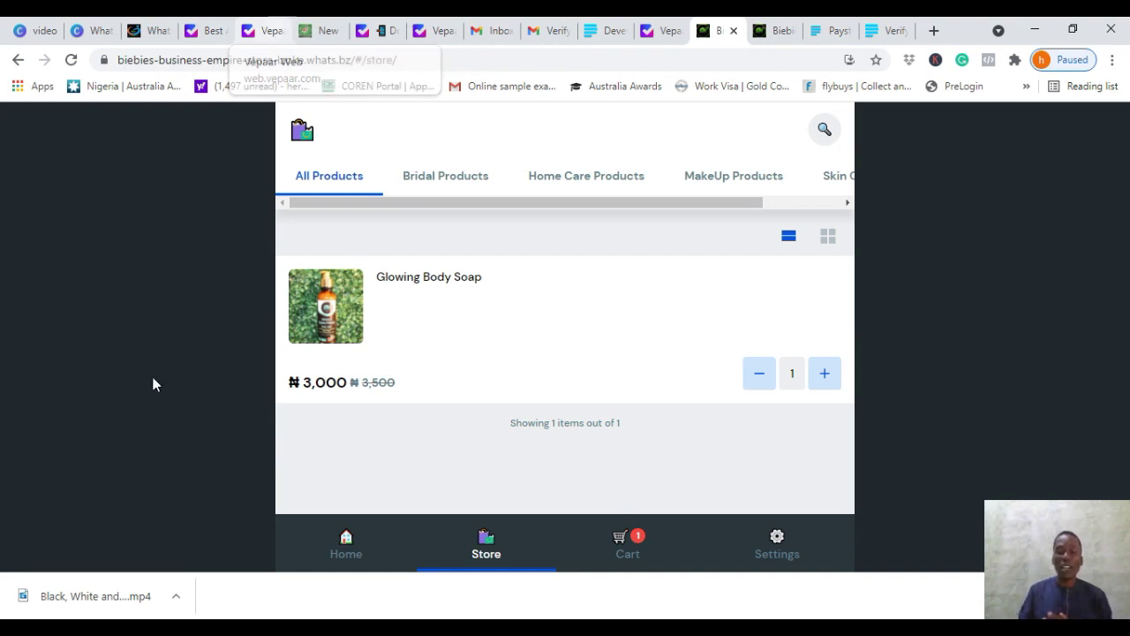
pyautogui.click(636, 553)
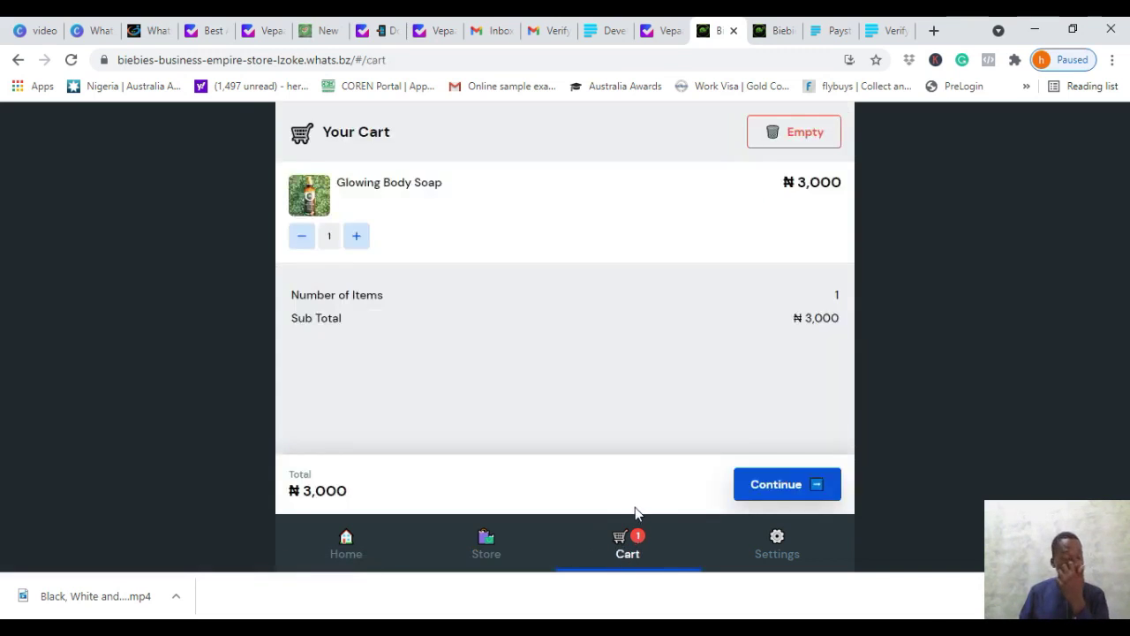
pyautogui.click(799, 133)
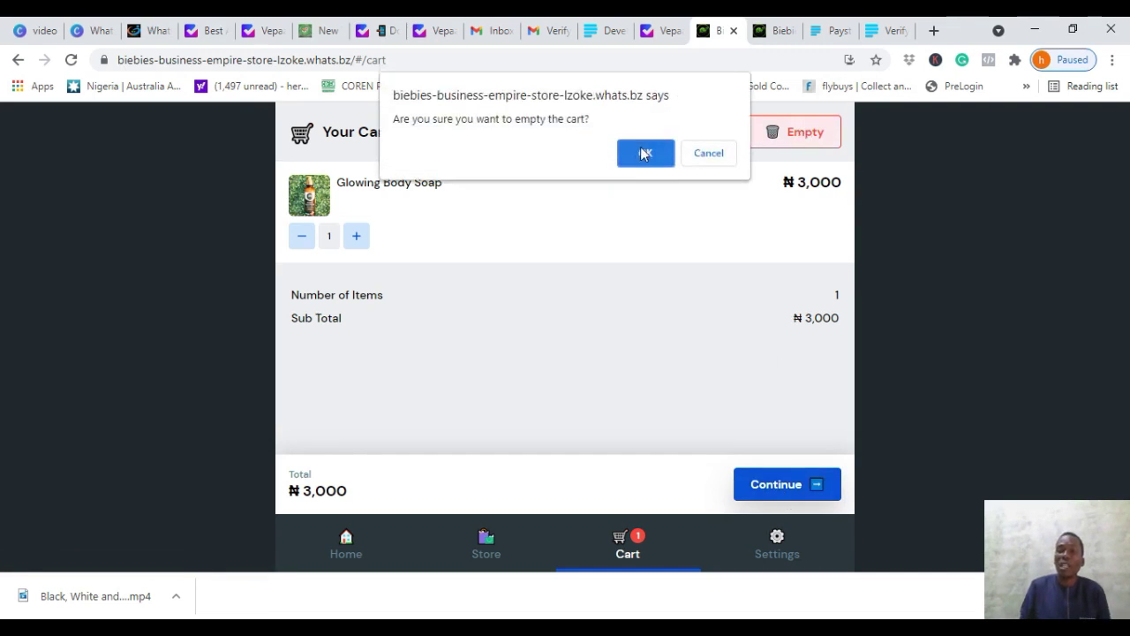
pyautogui.click(646, 153)
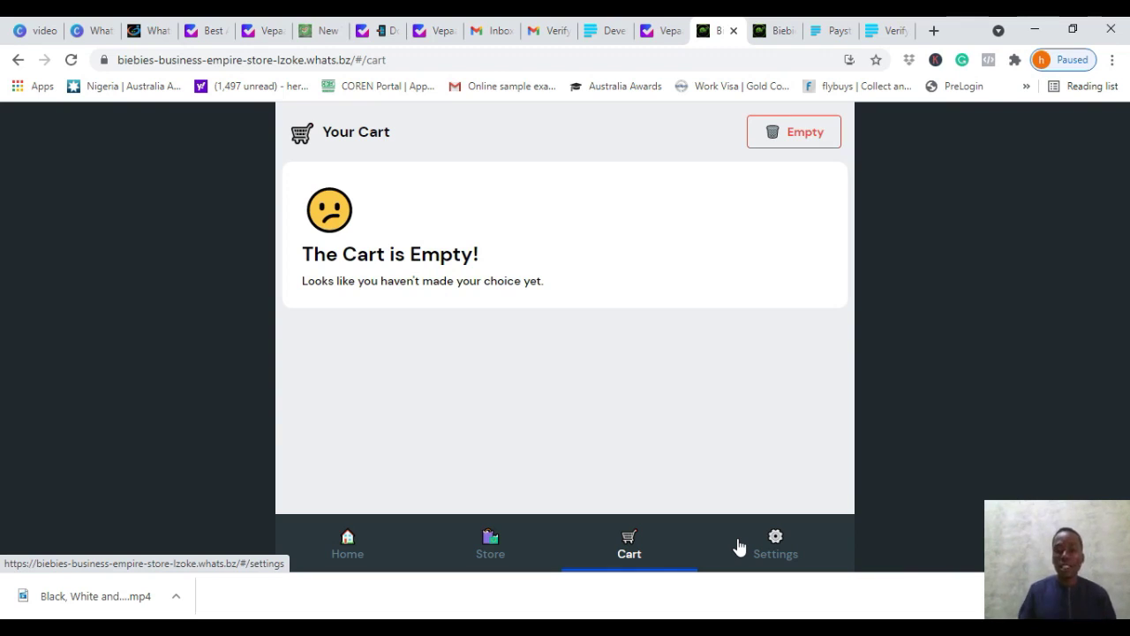
pyautogui.click(346, 541)
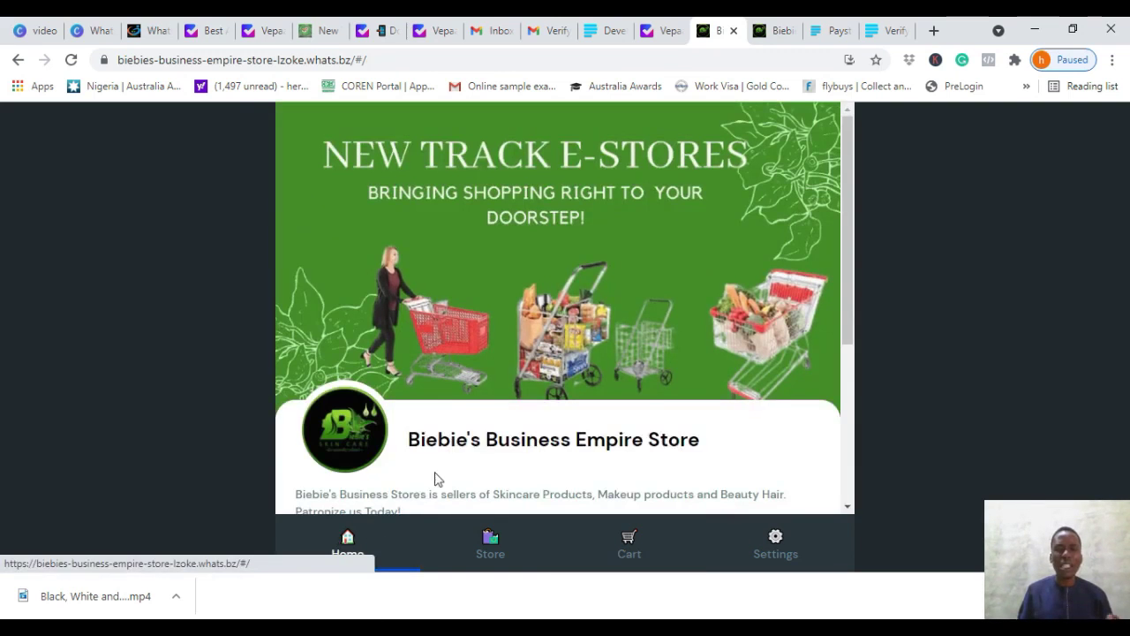
# Close the storefront tab and return to the top of the Vepaar admin dashboard.
pyautogui.click(732, 31)
pyautogui.scroll(2, 441, 283)
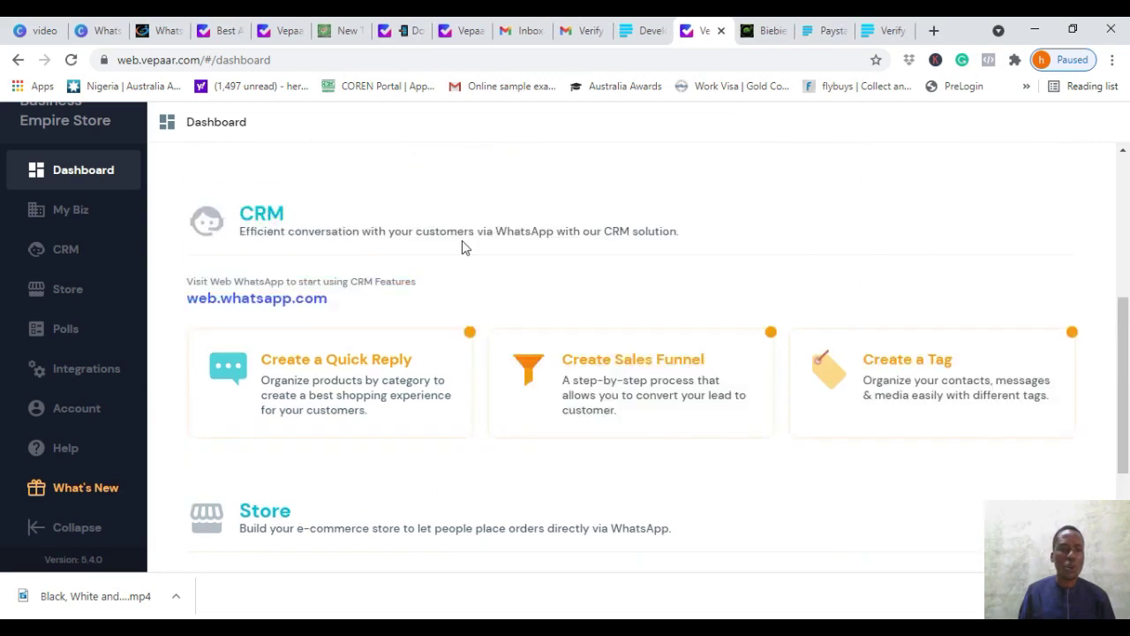
pyautogui.scroll(4, 464, 256)
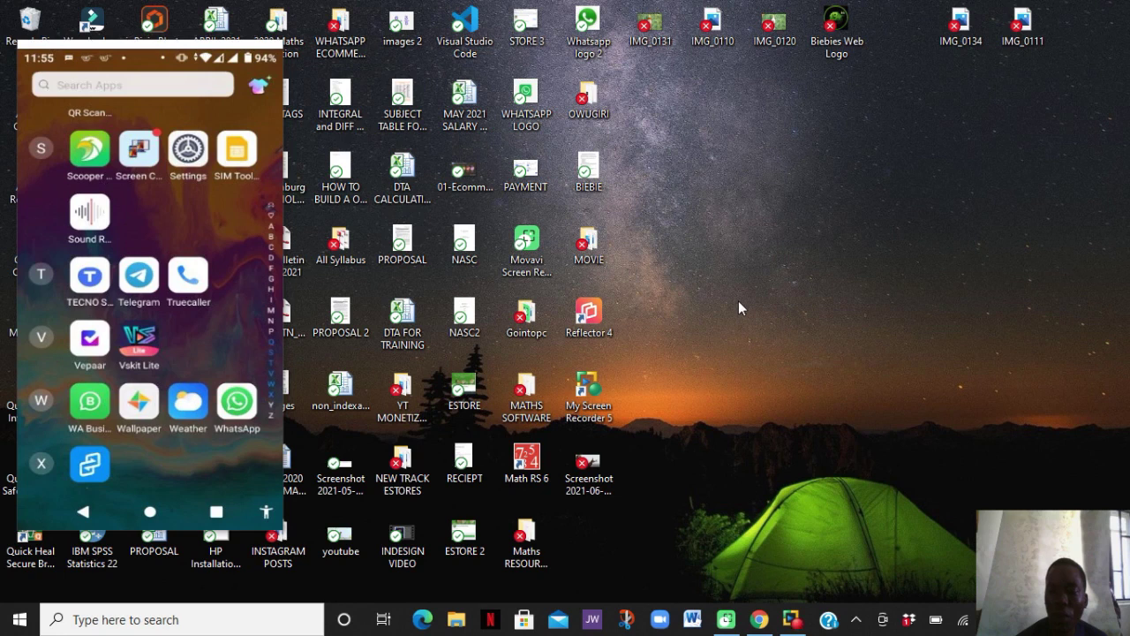
# Move the Android phone mirror window to the middle of the desktop.
pyautogui.click(201, 45)
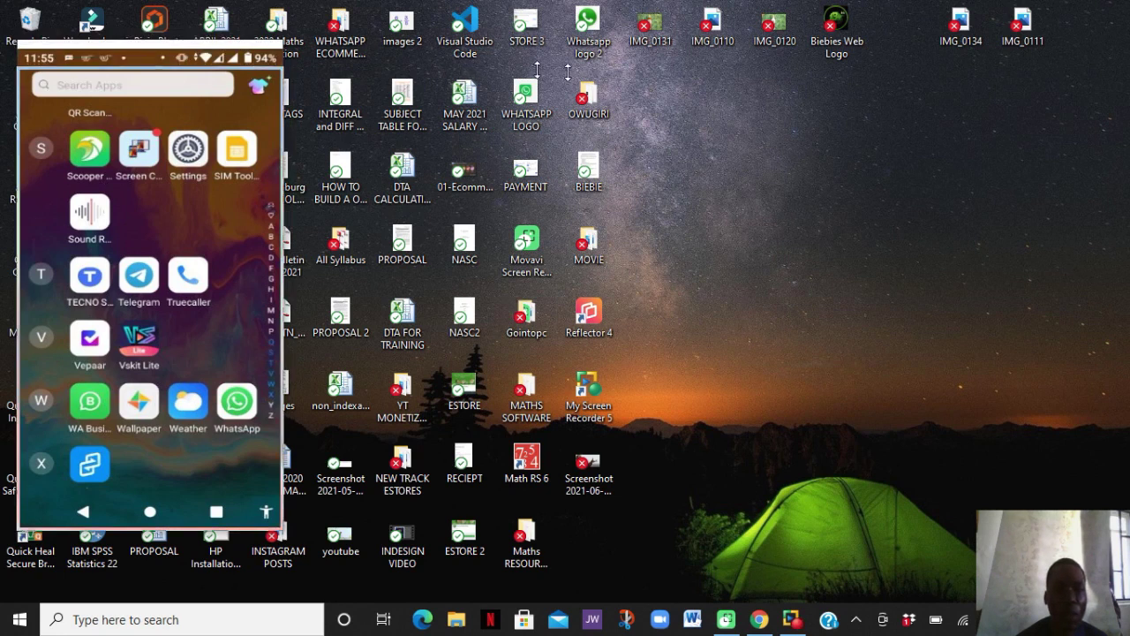
pyautogui.click(442, 104)
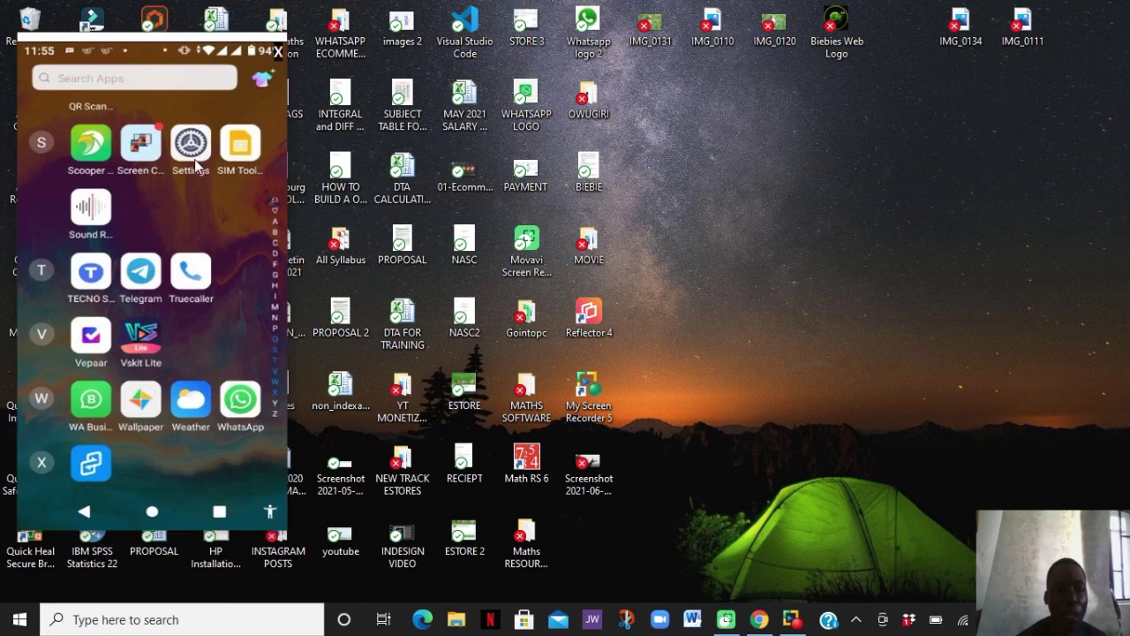
pyautogui.moveTo(198, 166); pyautogui.dragTo(540, 177)
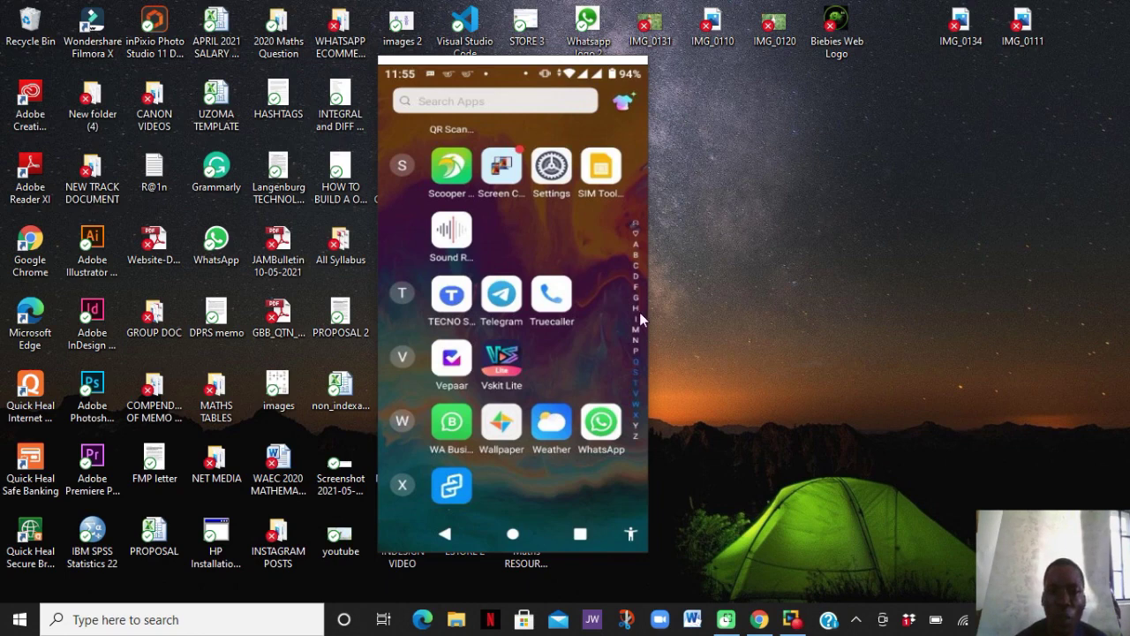
# Find Play Store in the phone's app drawer and launch it.
pyautogui.scroll(-3, 574, 309)
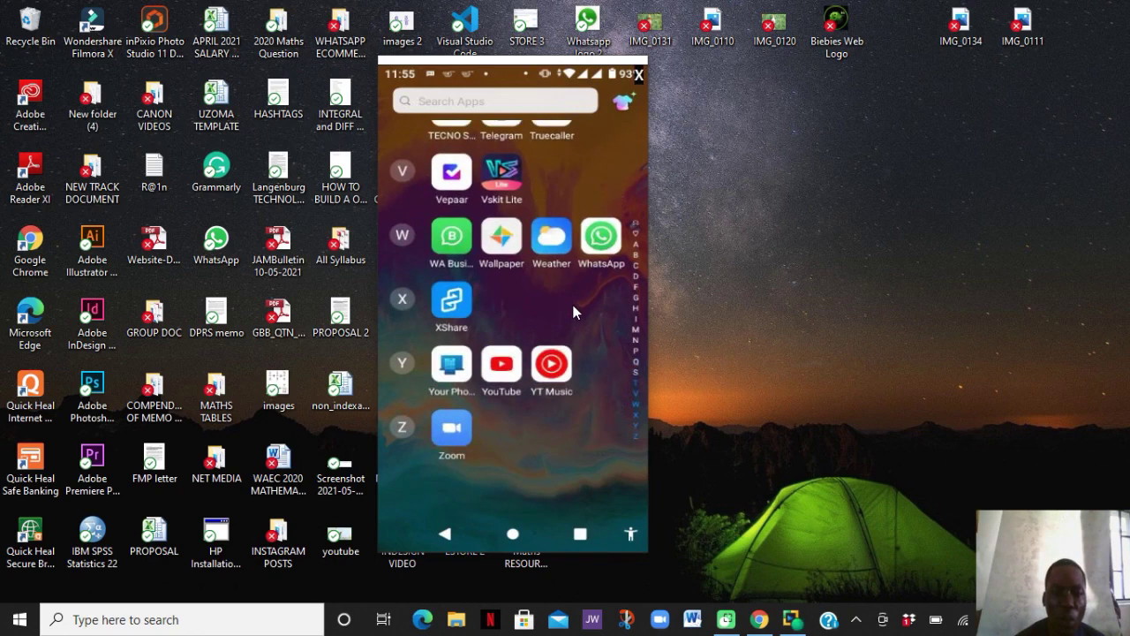
pyautogui.scroll(3, 574, 311)
pyautogui.scroll(2, 573, 316)
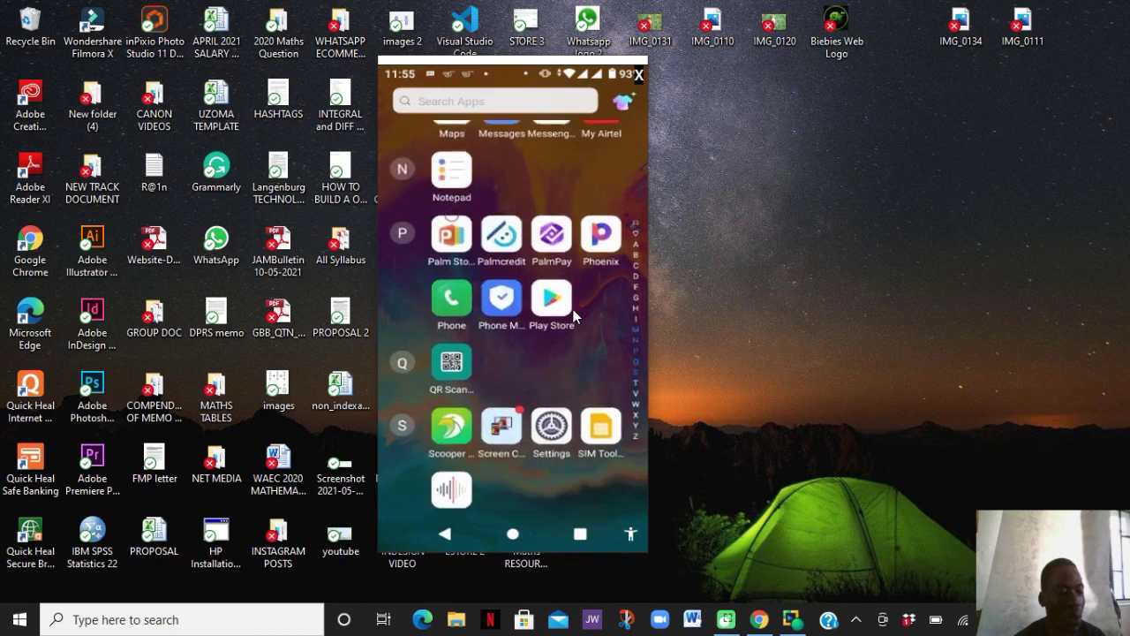
pyautogui.click(574, 311)
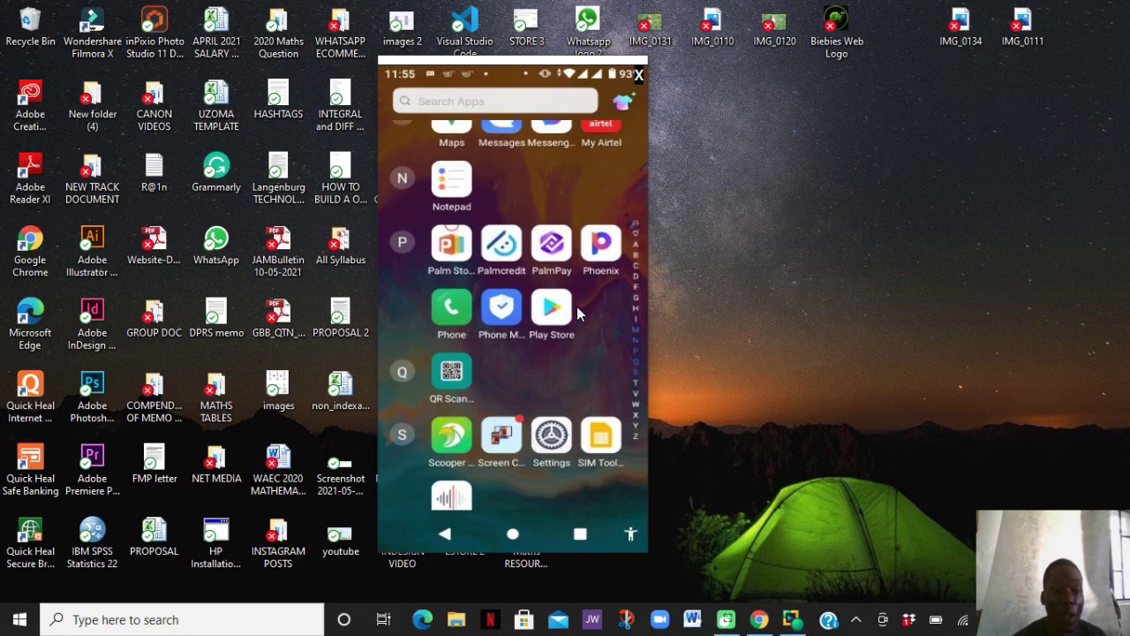
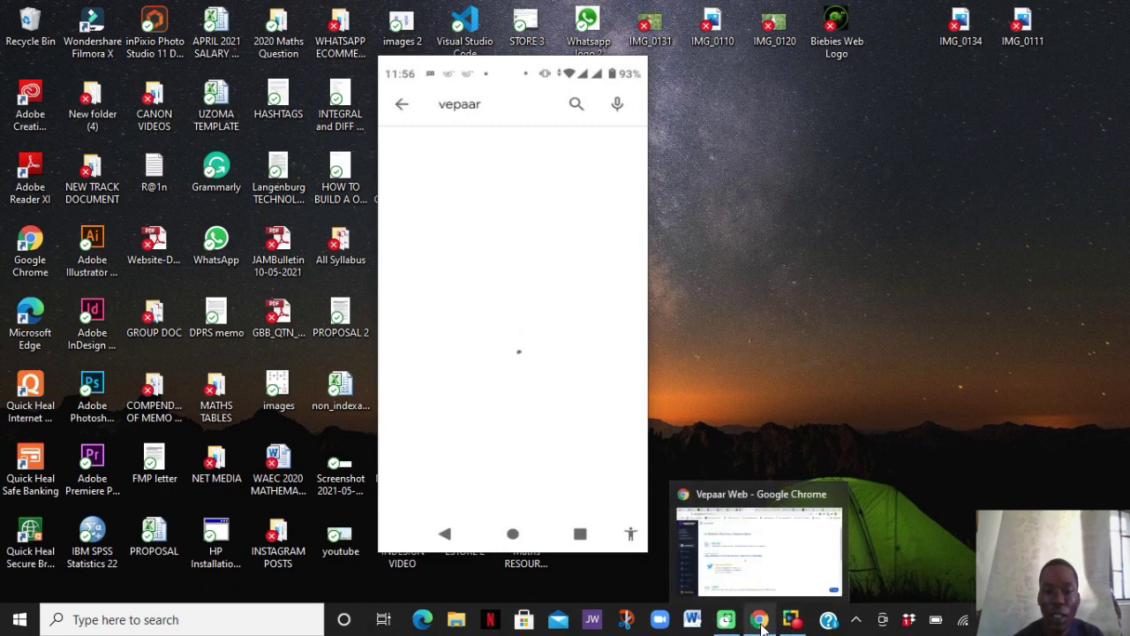
# Bring the browser forward and scroll while the Play Store result for vepaar loads.
pyautogui.click(762, 621)
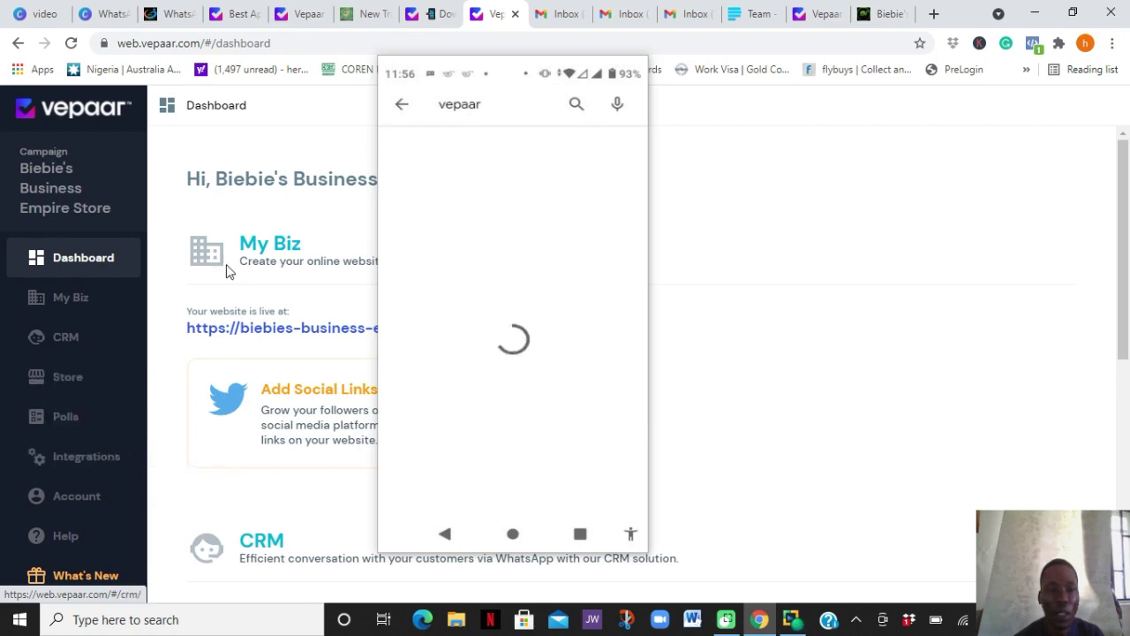
pyautogui.scroll(-1, 248, 268)
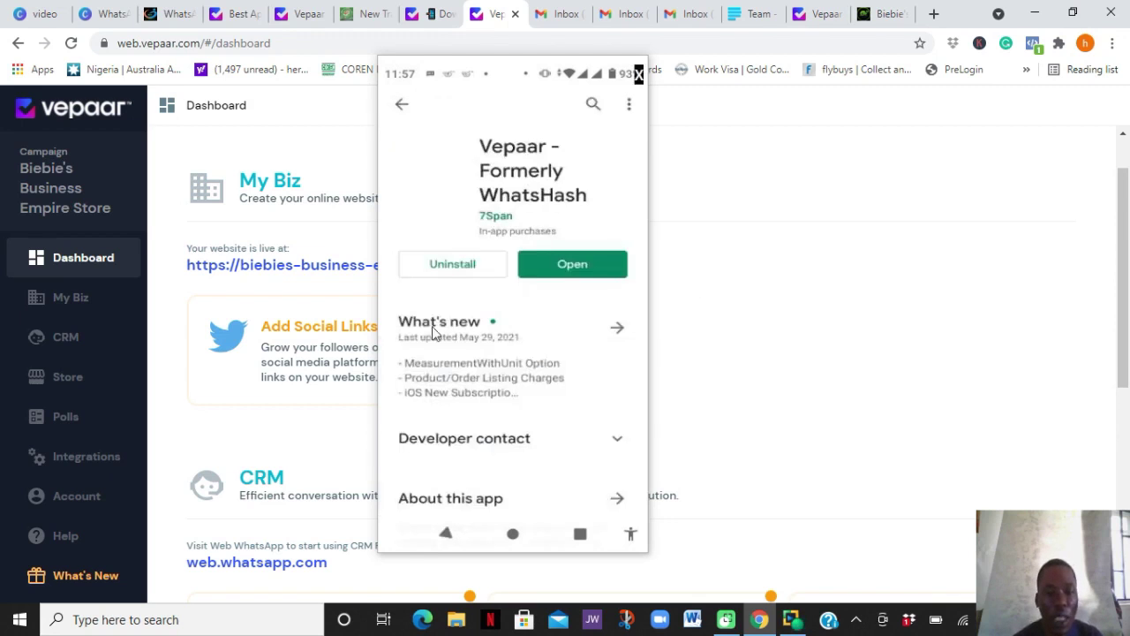
pyautogui.scroll(-5, 498, 247)
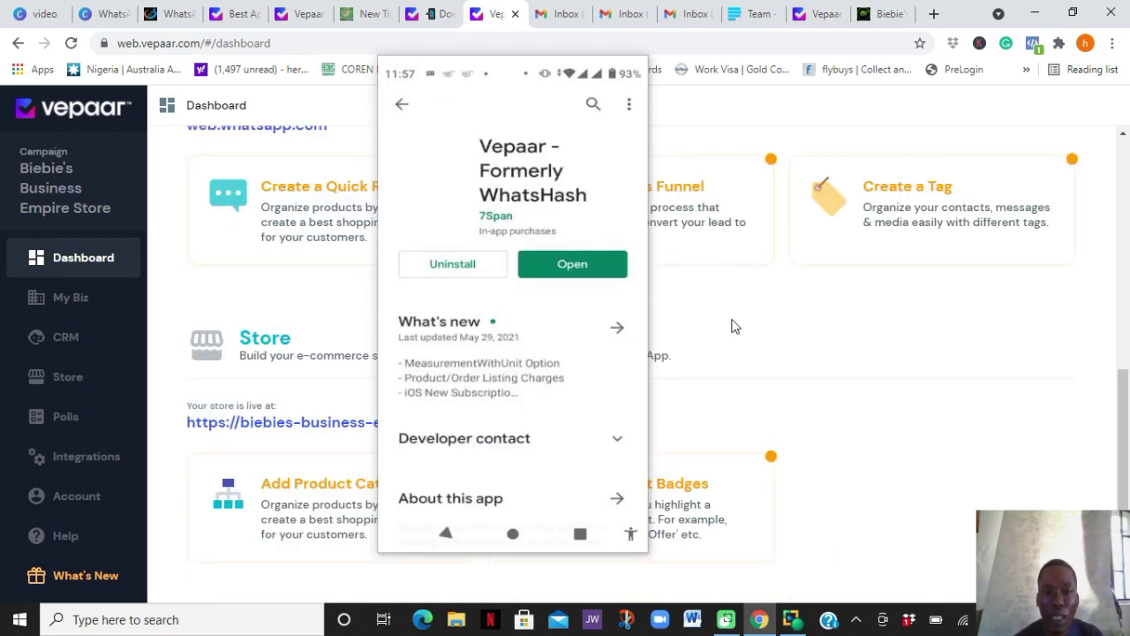
pyautogui.scroll(4, 732, 323)
pyautogui.scroll(-4, 732, 323)
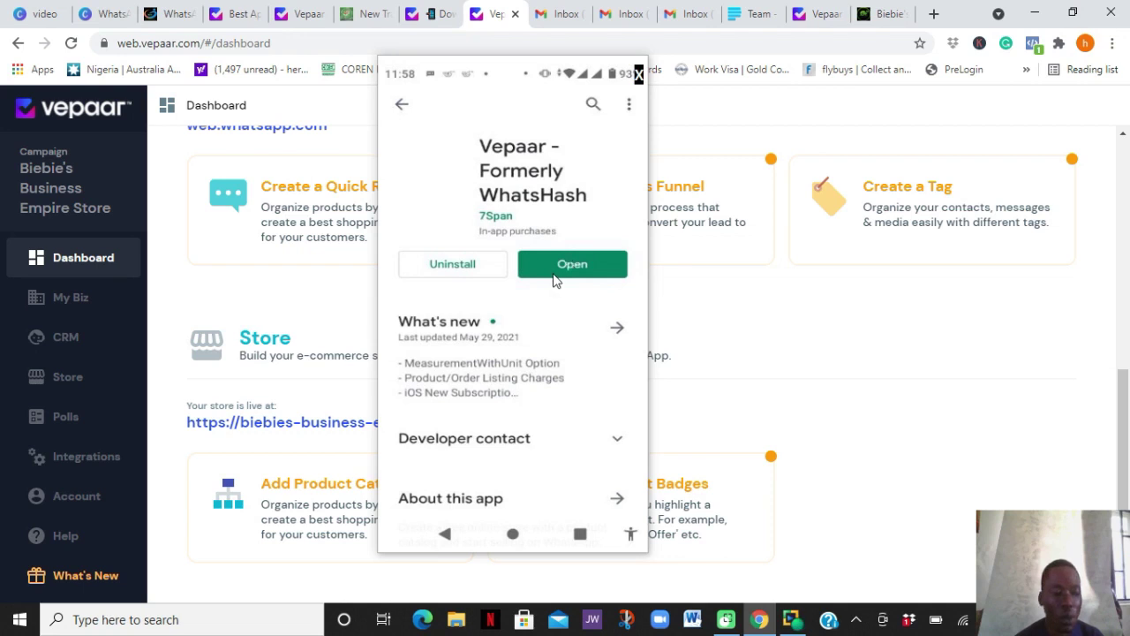
pyautogui.scroll(-1, 559, 279)
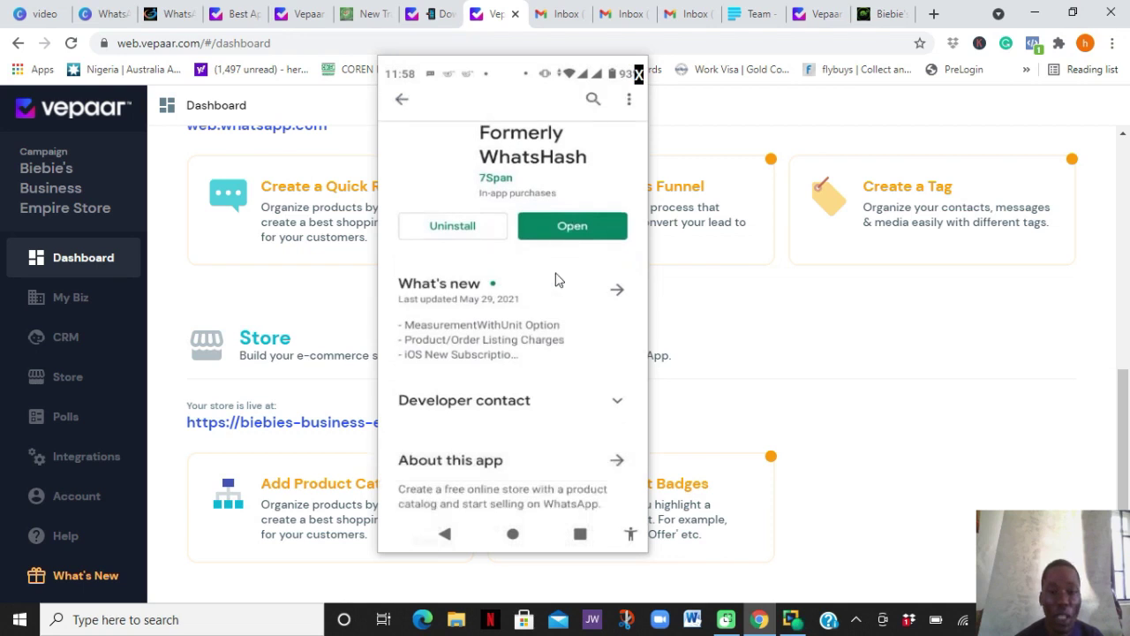
pyautogui.scroll(1, 566, 263)
pyautogui.click(566, 263)
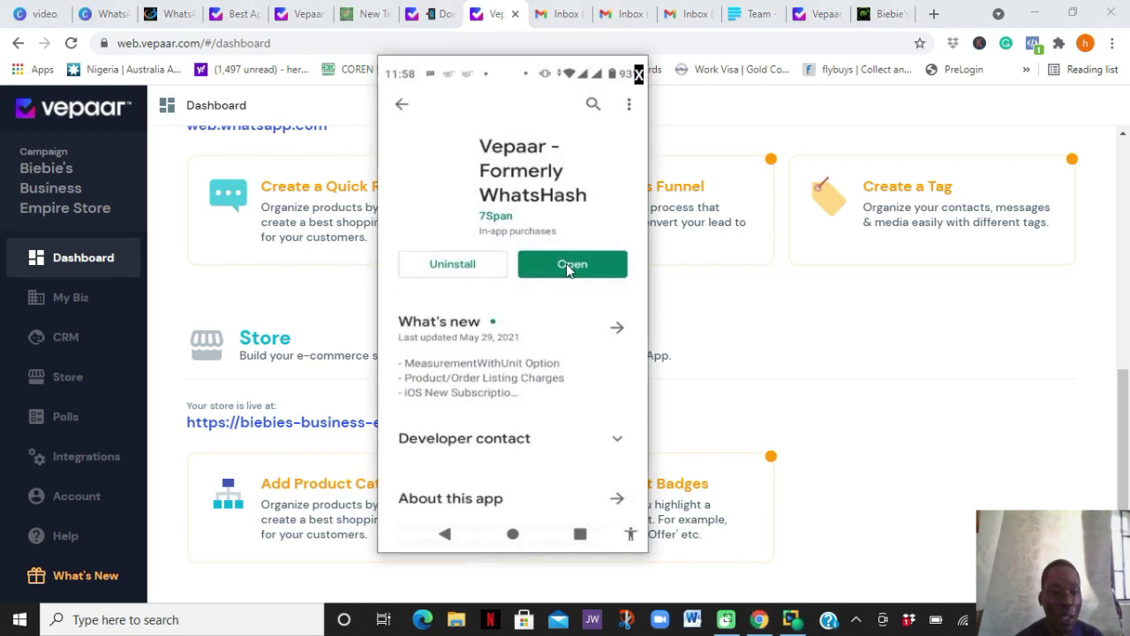
# Launch Vepaar, choose Create Account, pick NONE OF THE ABOVE and select the Name field.
pyautogui.click(566, 264)
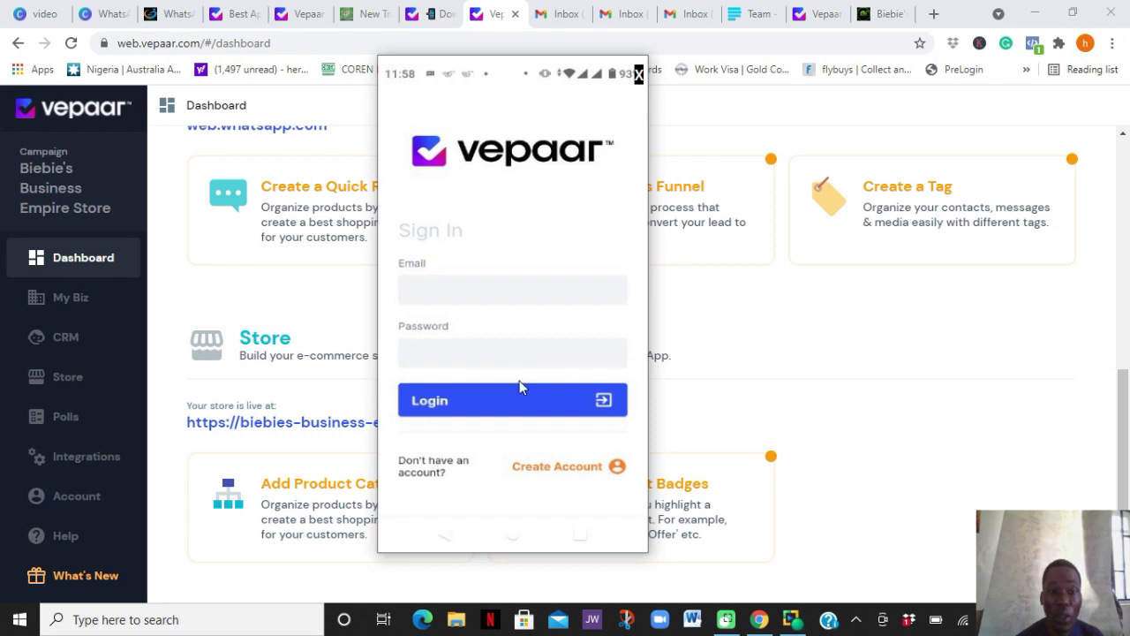
pyautogui.click(556, 466)
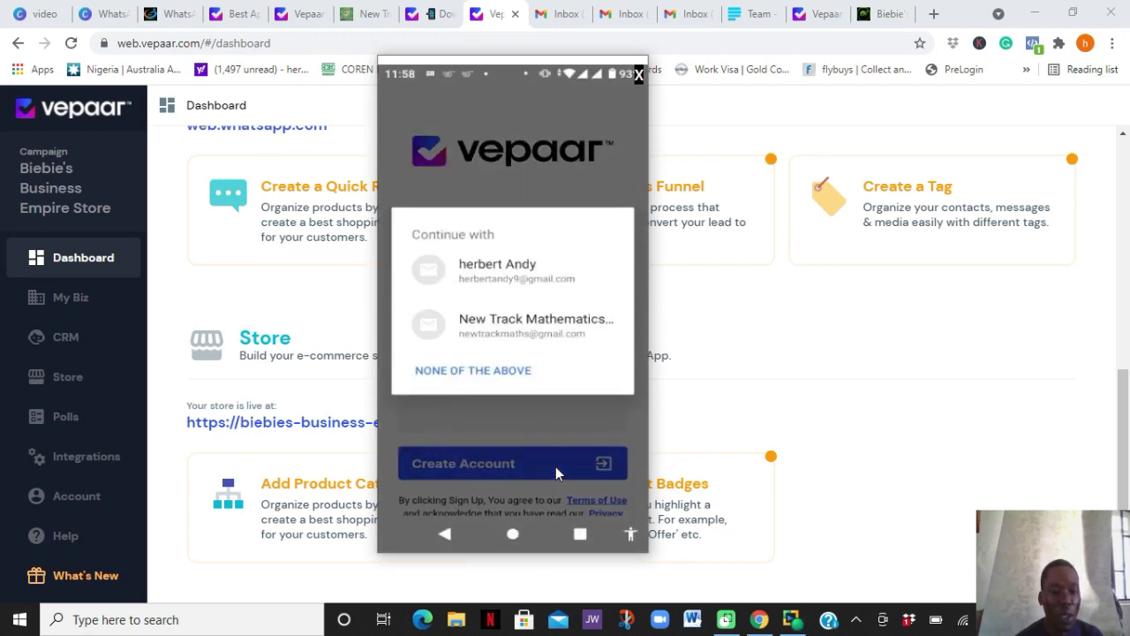
pyautogui.click(468, 369)
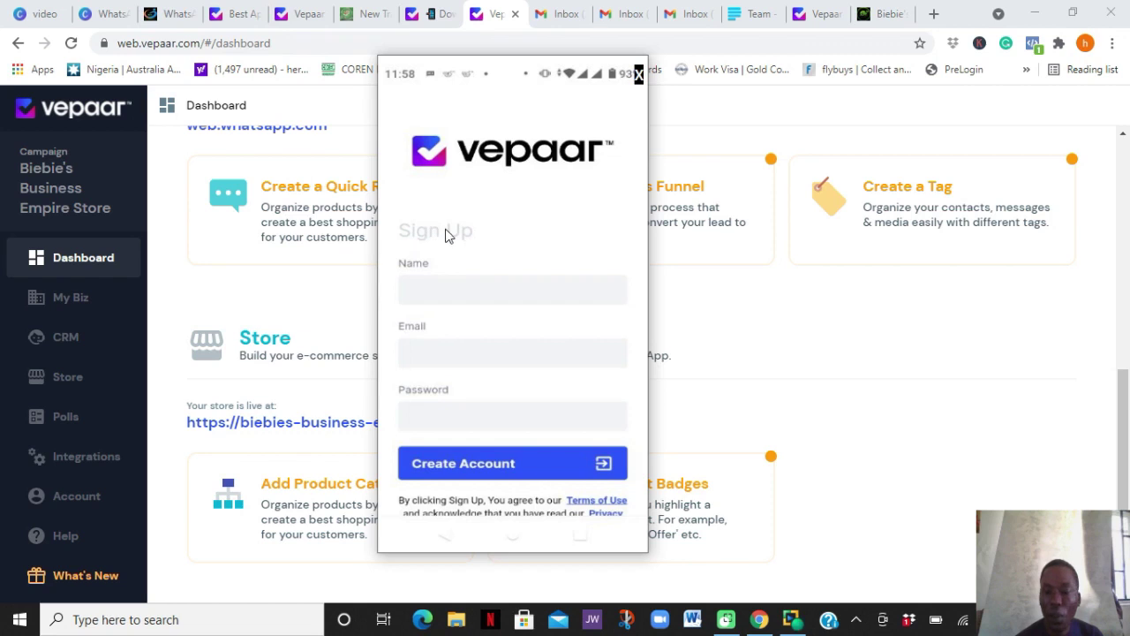
pyautogui.click(428, 299)
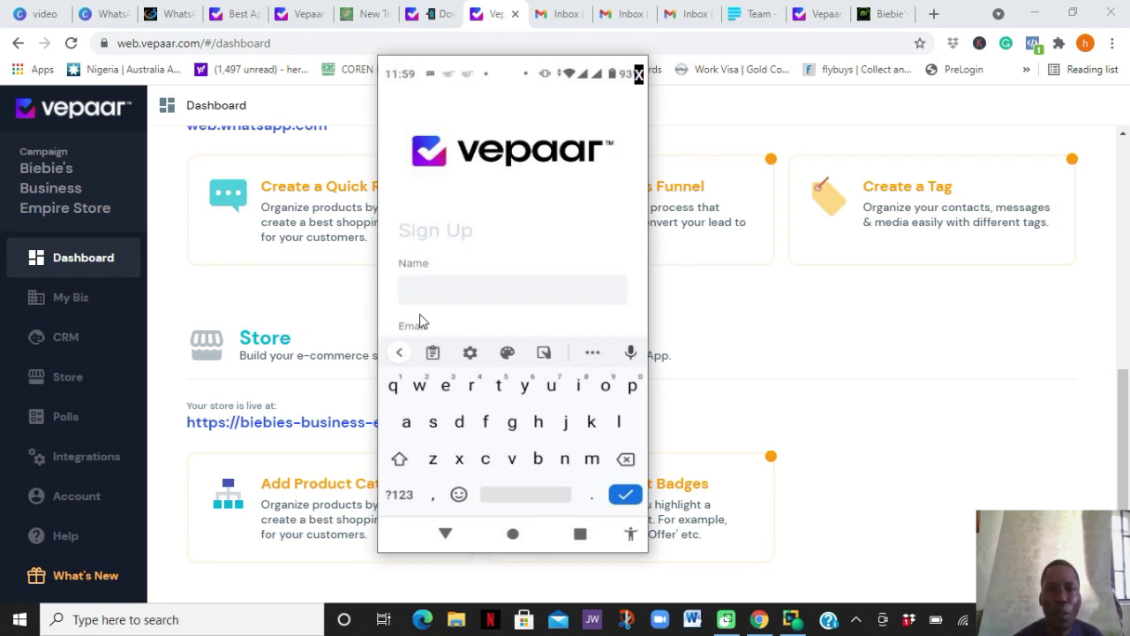
pyautogui.click(562, 14)
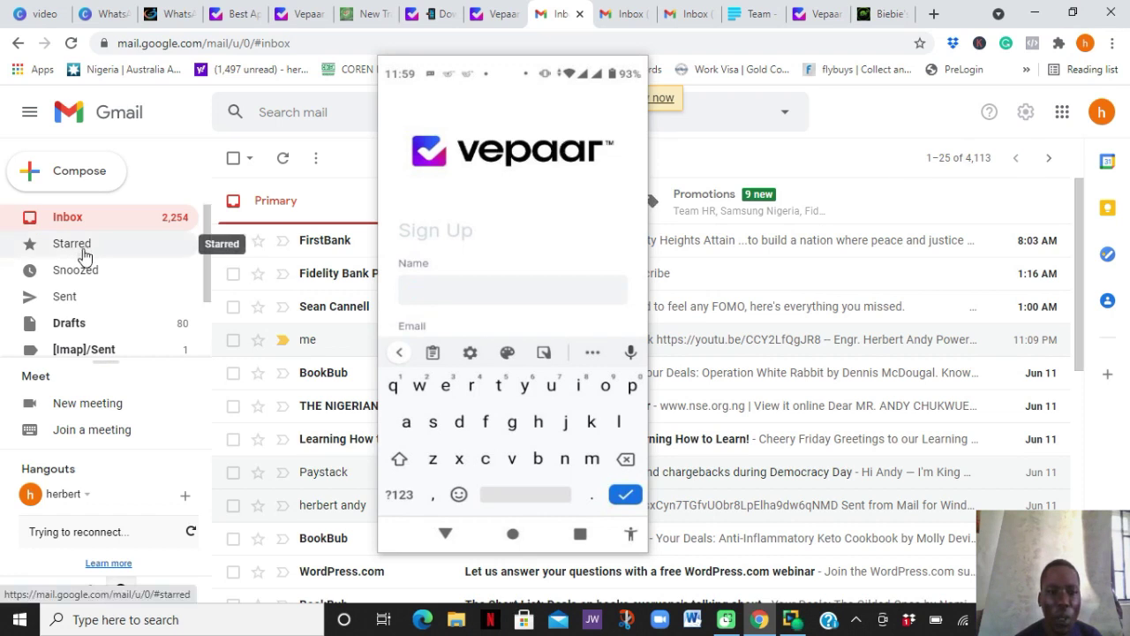
# Enter a name in the phone's Sign Up form and switch Gmail to another Google account.
pyautogui.click(1102, 113)
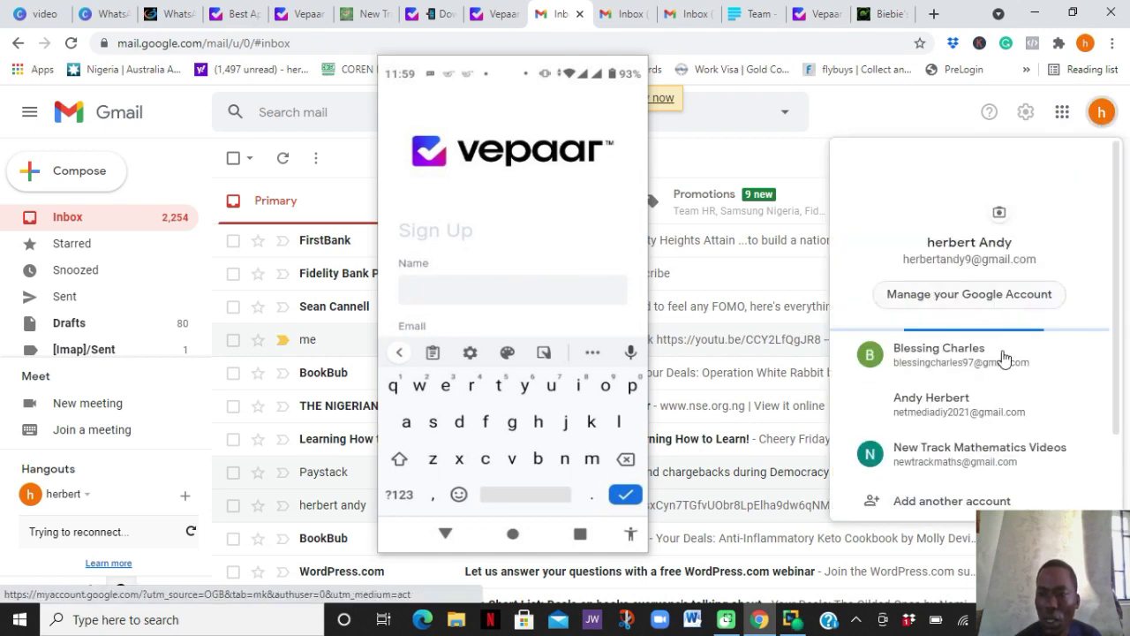
pyautogui.scroll(-1, 1005, 367)
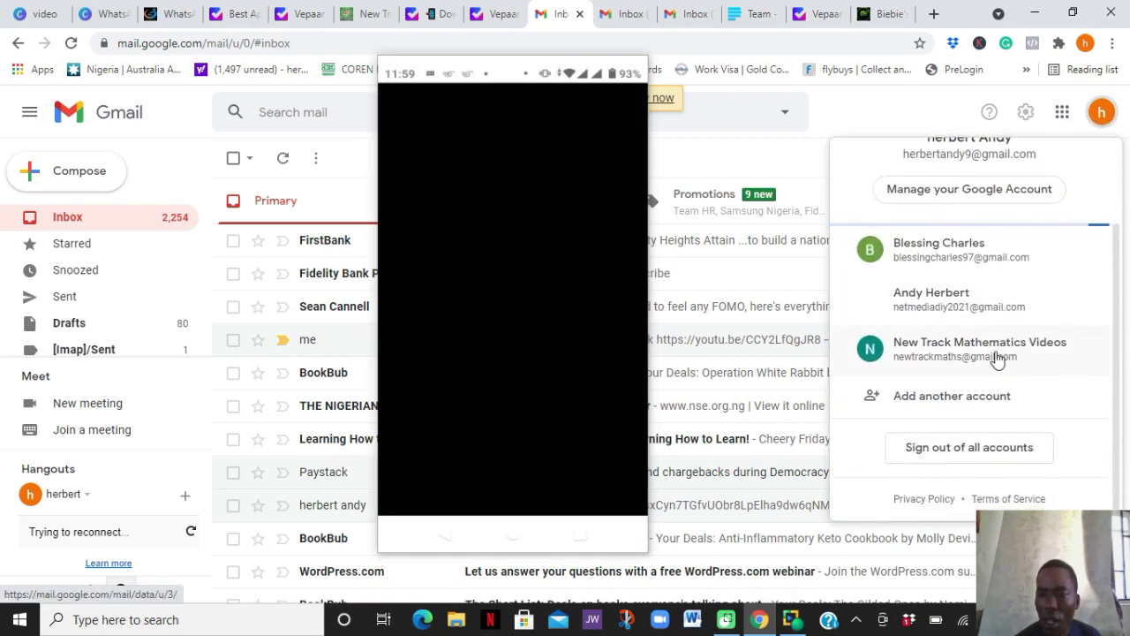
pyautogui.scroll(3, 971, 366)
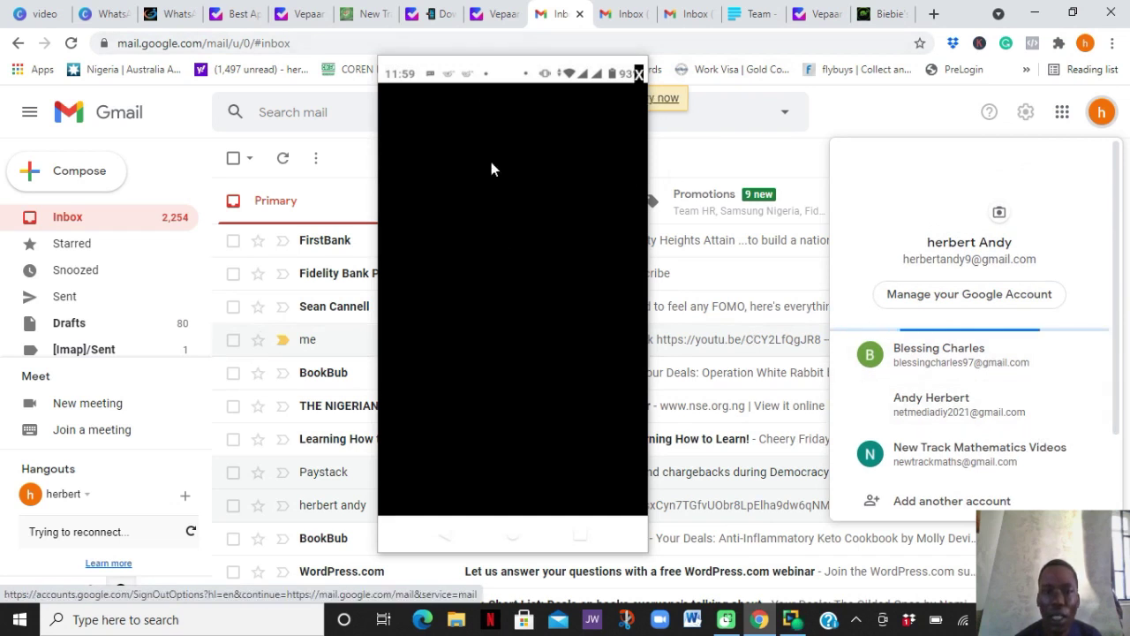
pyautogui.click(503, 184)
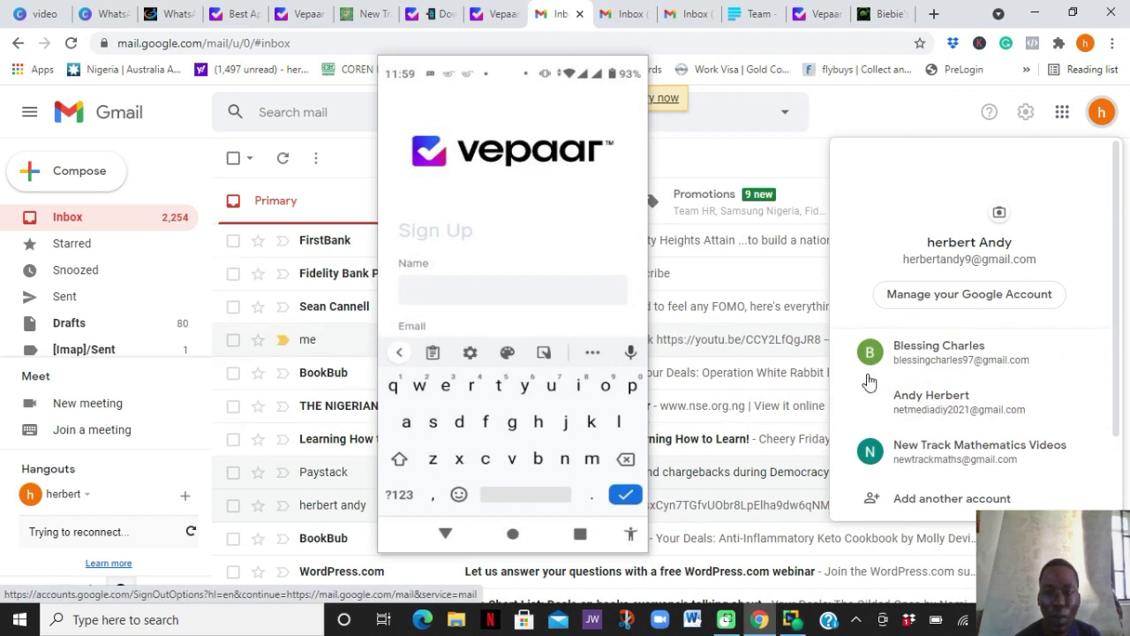
pyautogui.click(930, 406)
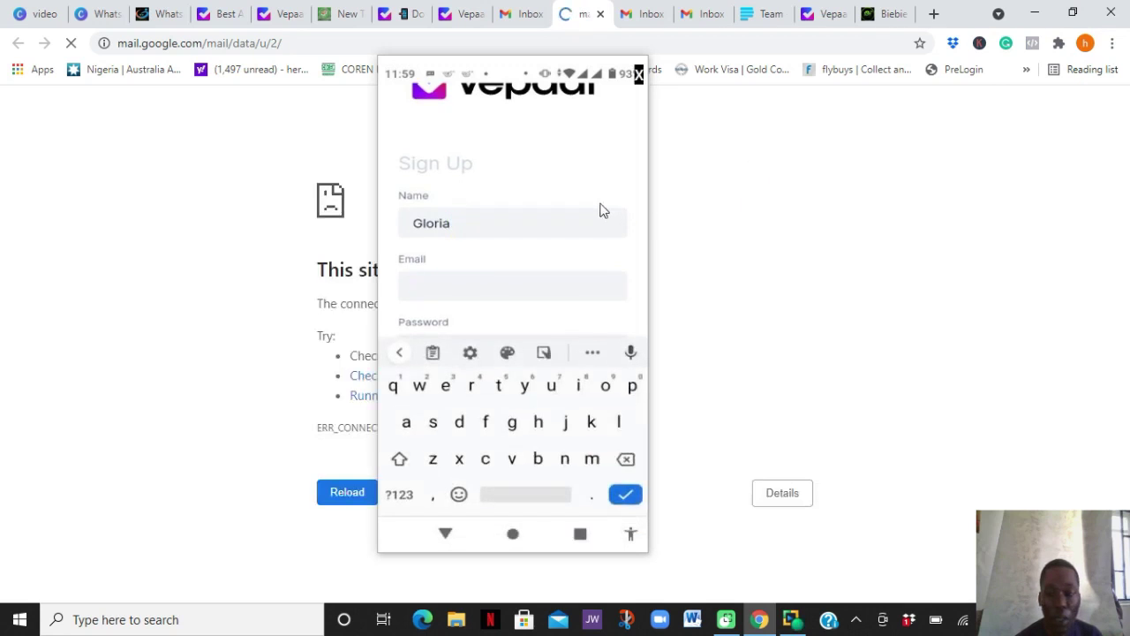
# Enter the new account's e-mail address in the Sign Up form, correcting a typo.
pyautogui.click(530, 21)
pyautogui.click(578, 14)
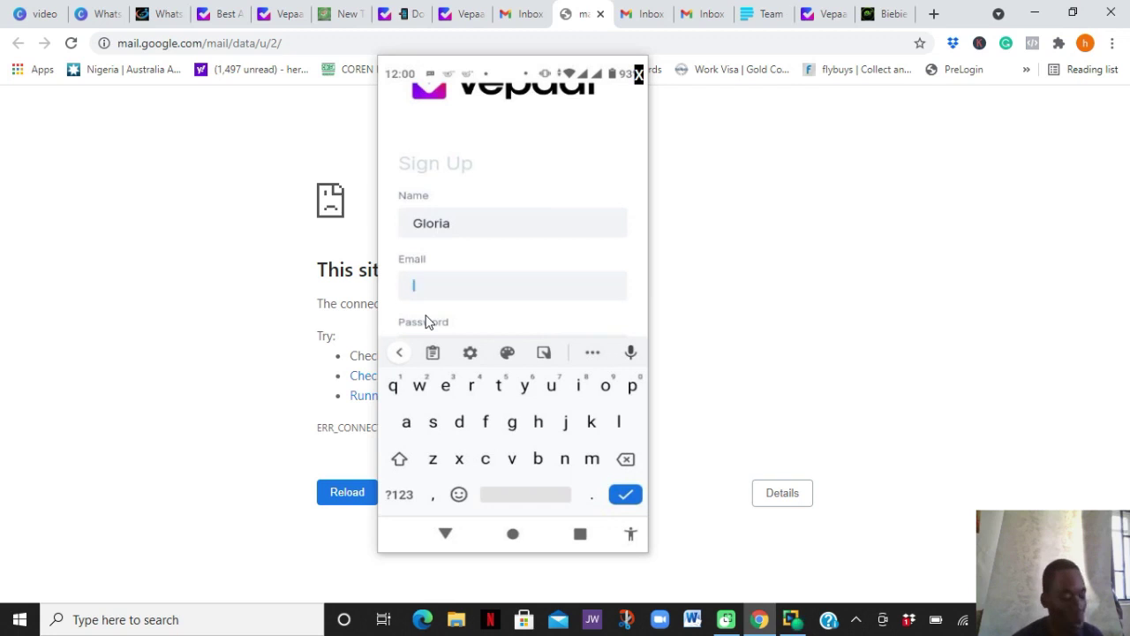
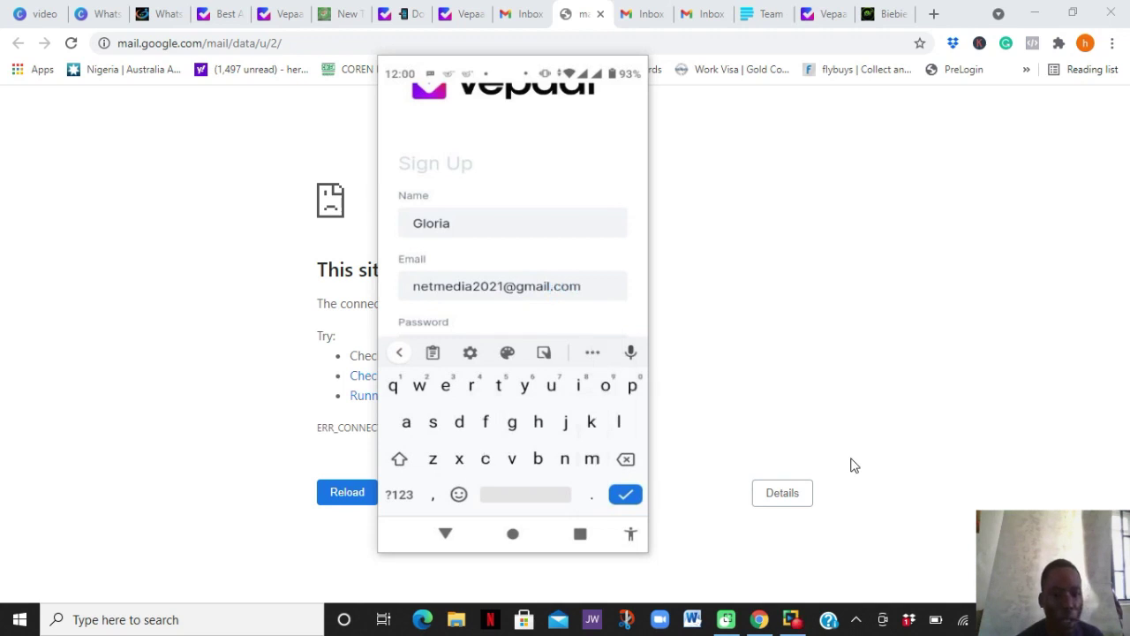
# Fill in the account password and submit the form to create the account.
pyautogui.scroll(-1, 513, 212)
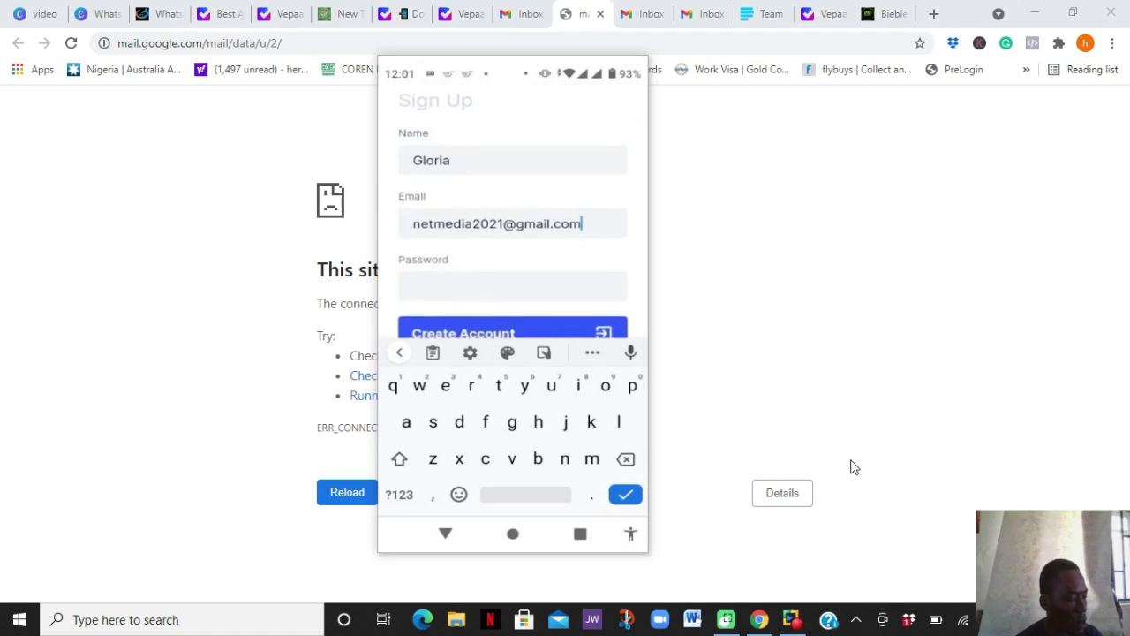
pyautogui.scroll(-2, 512, 212)
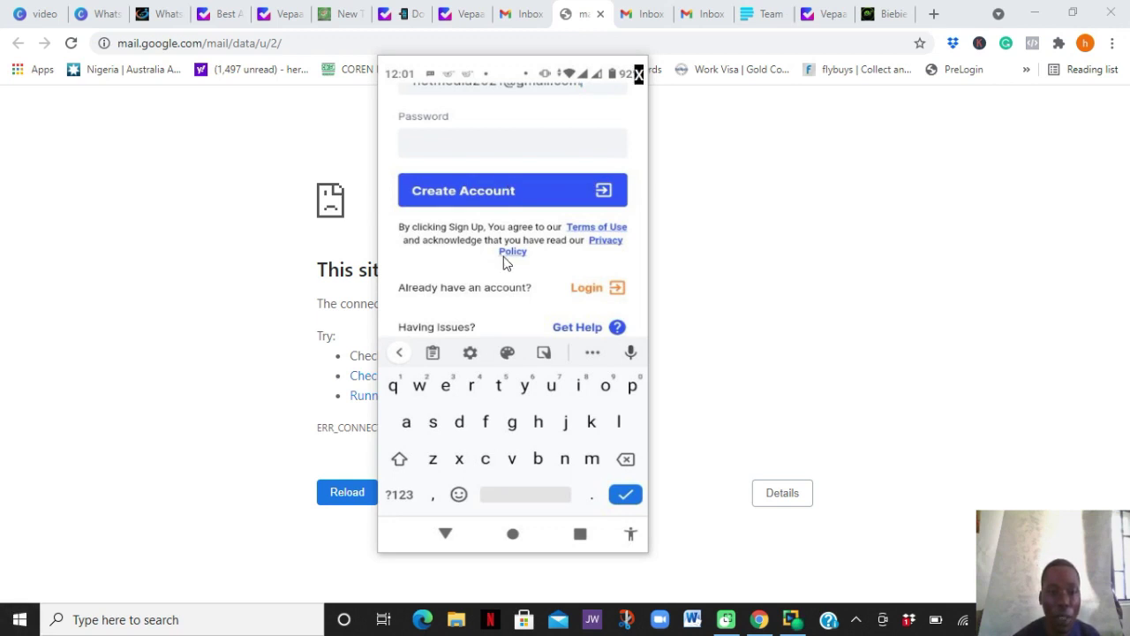
pyautogui.scroll(2, 498, 235)
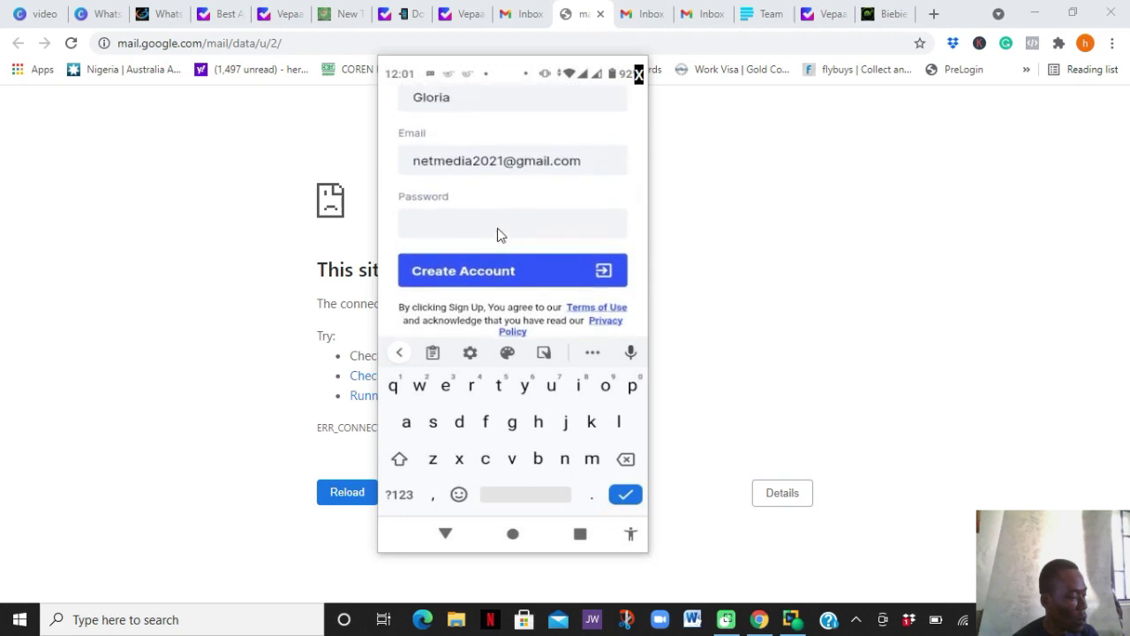
pyautogui.click(491, 230)
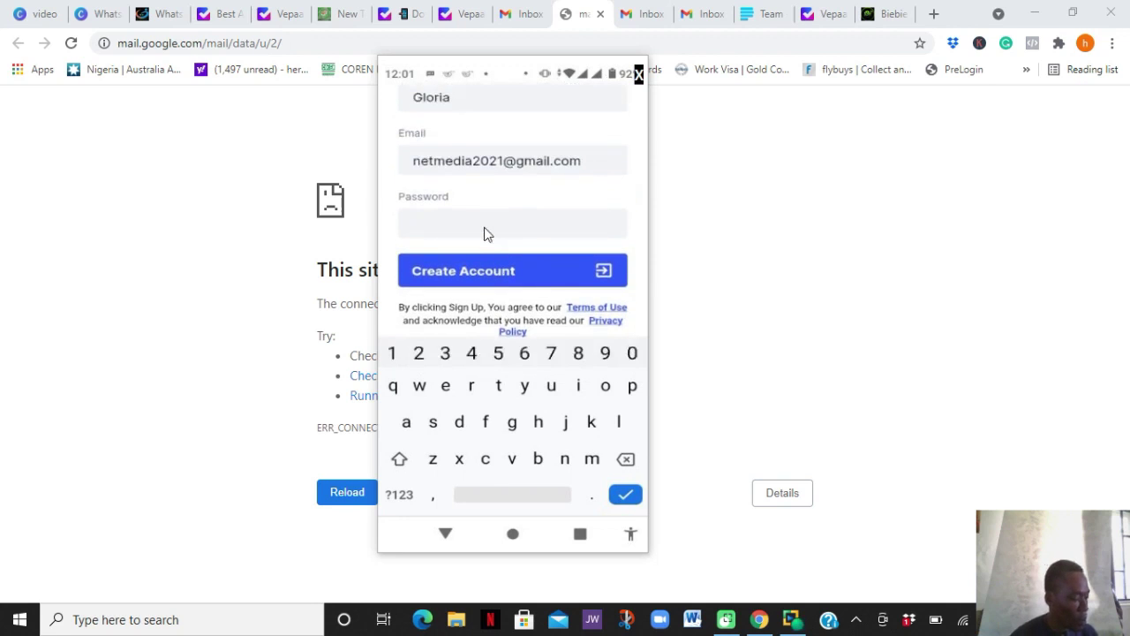
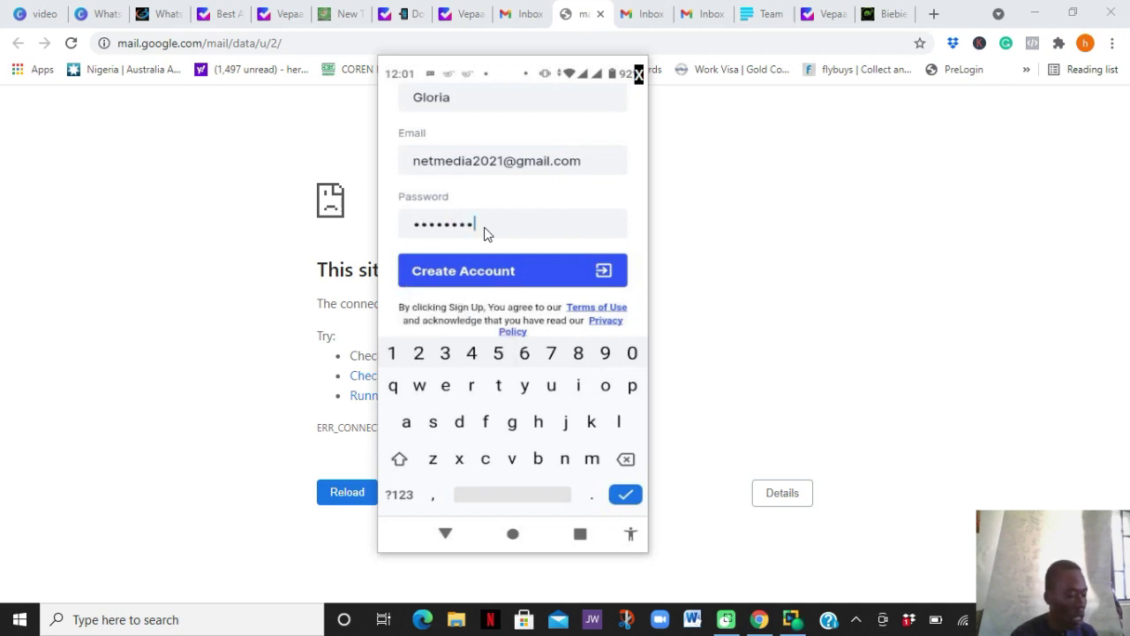
pyautogui.press('Return')
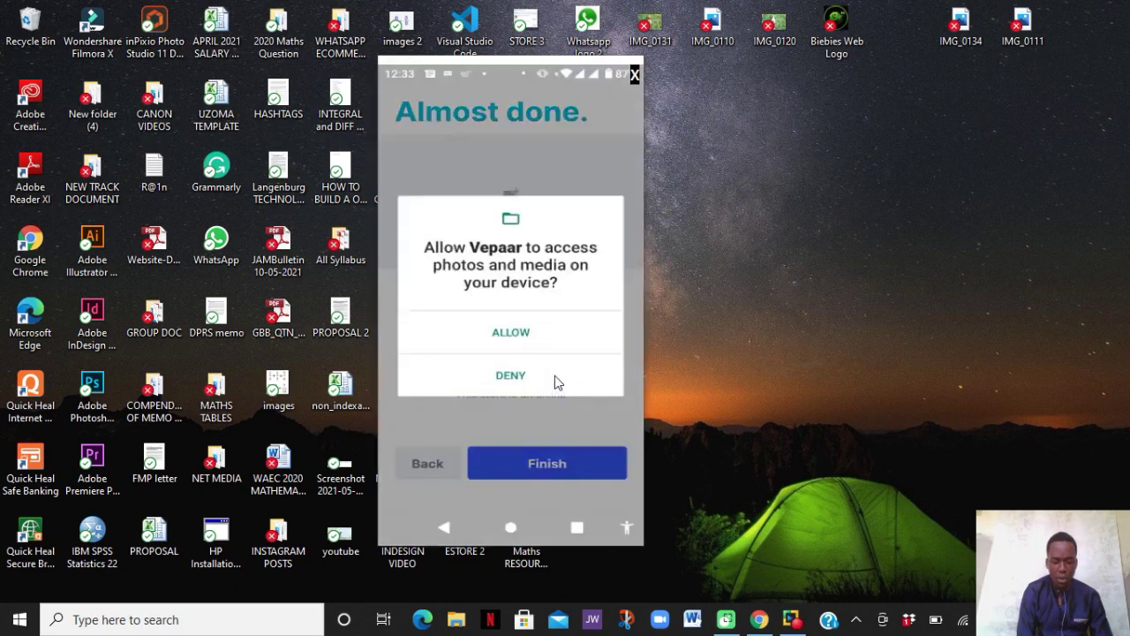
# Allow photo access and browse the phone gallery for a store cover image.
pyautogui.click(555, 380)
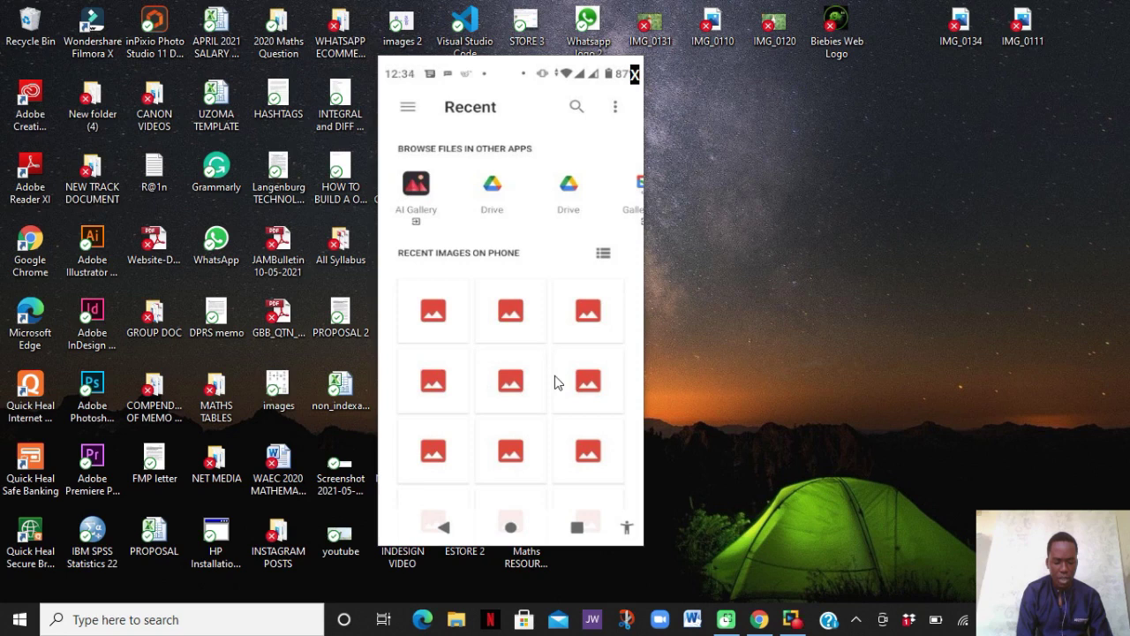
pyautogui.click(554, 381)
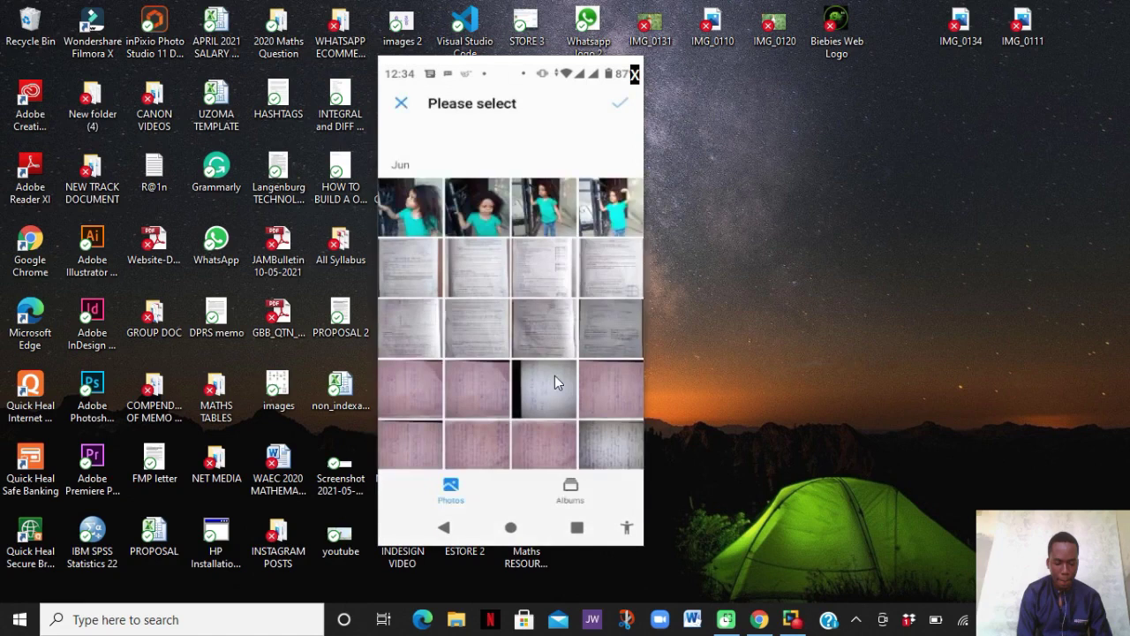
pyautogui.scroll(5, 554, 381)
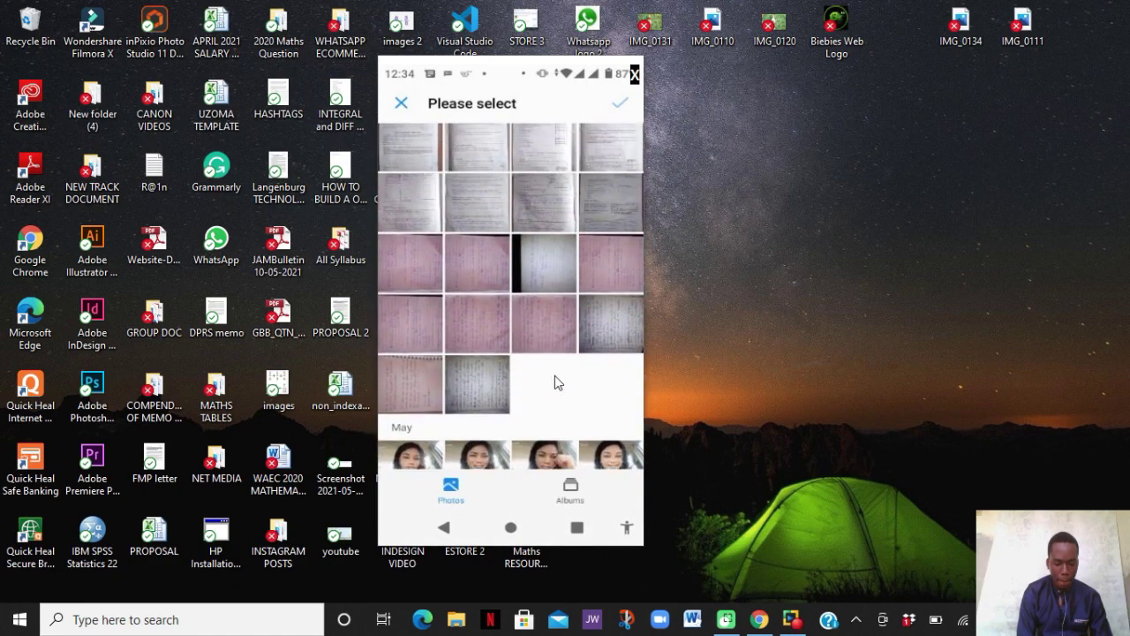
pyautogui.scroll(-10, 555, 382)
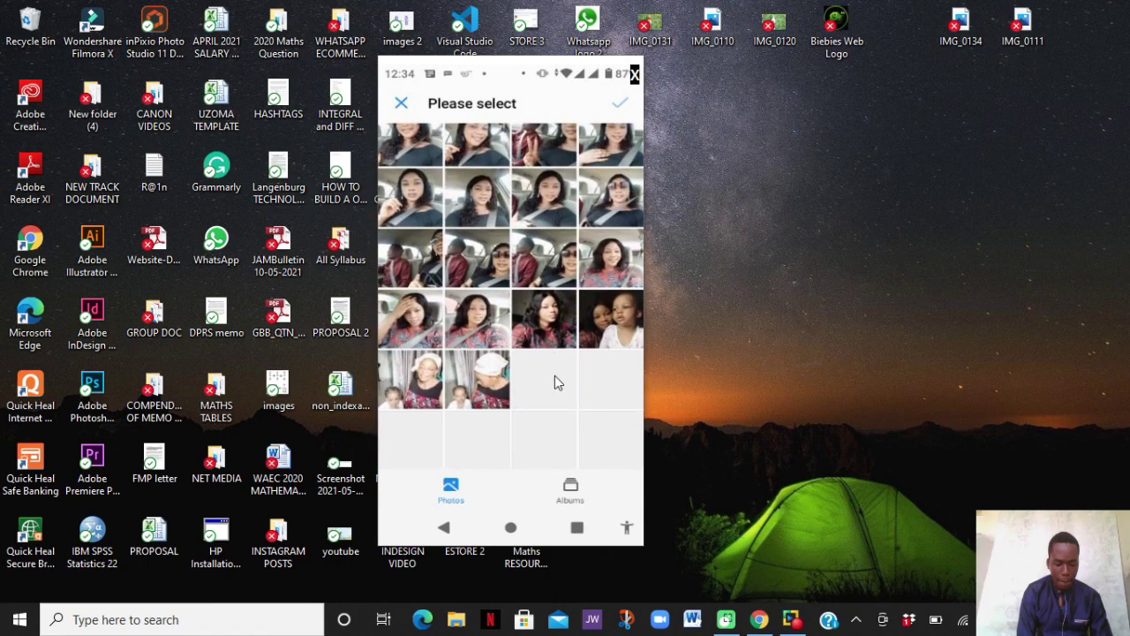
pyautogui.scroll(-5, 554, 381)
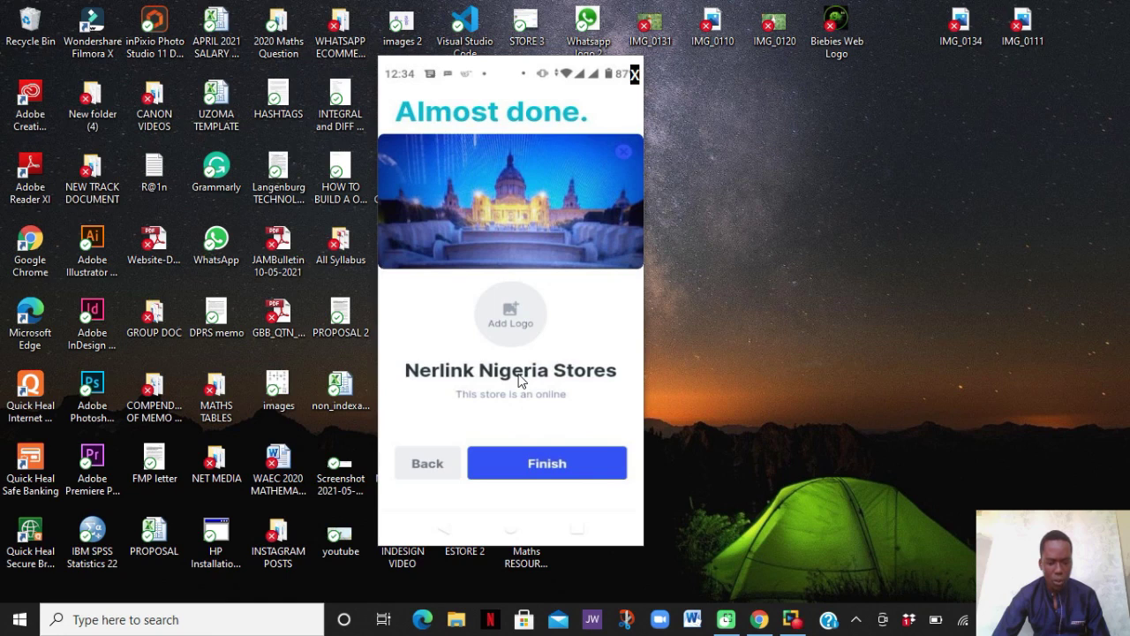
# Start adding a store logo and browse the phone gallery for a suitable picture.
pyautogui.click(519, 332)
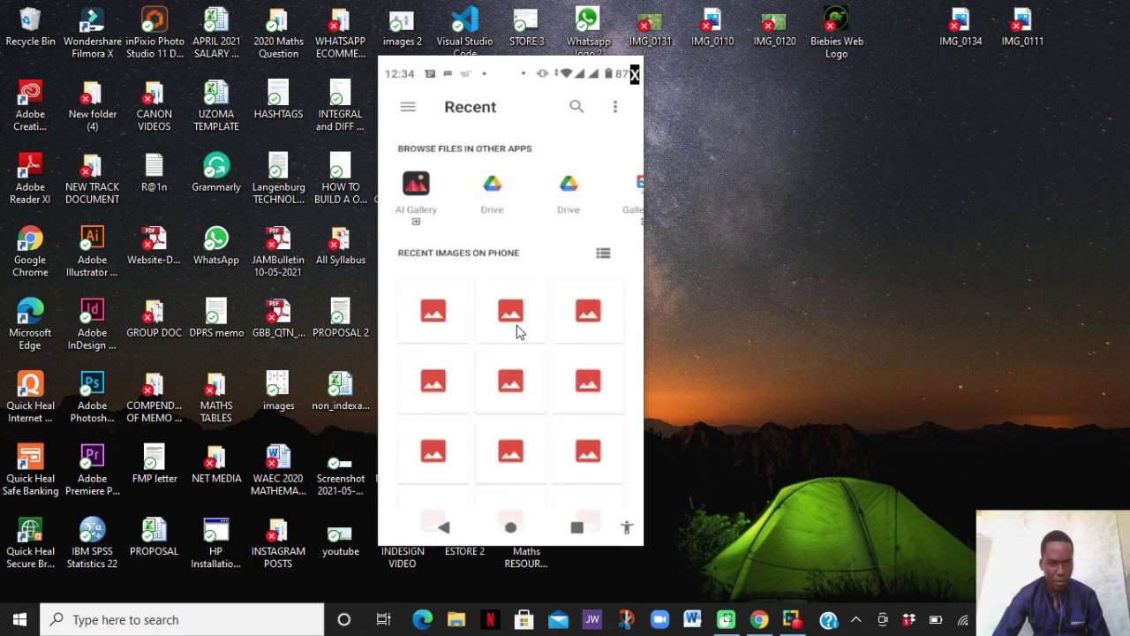
pyautogui.click(517, 333)
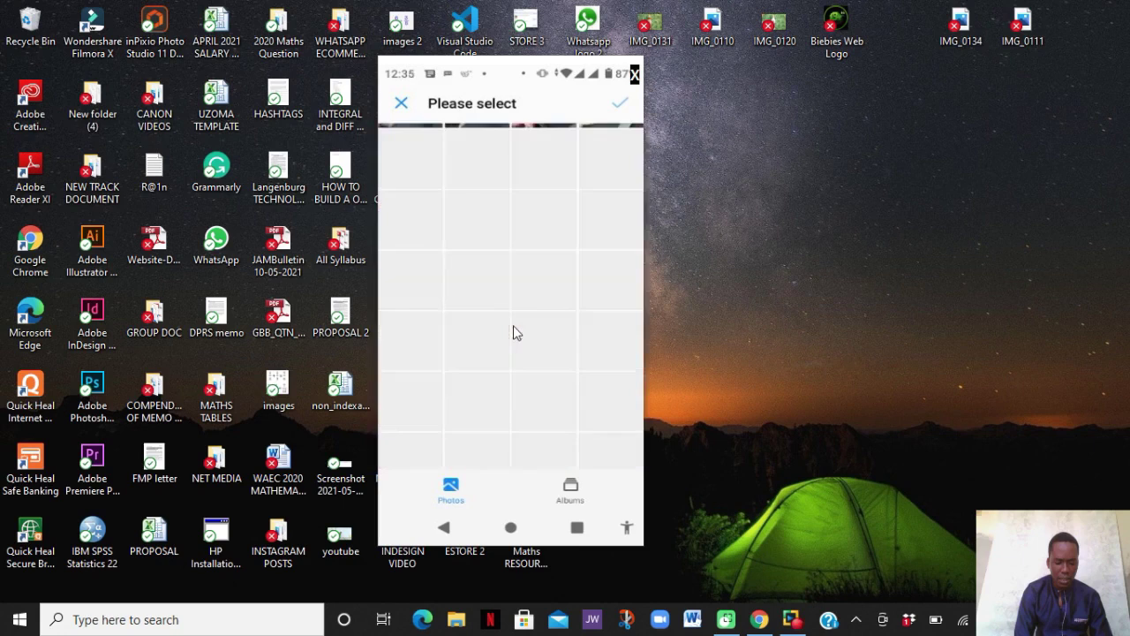
pyautogui.scroll(-5, 514, 327)
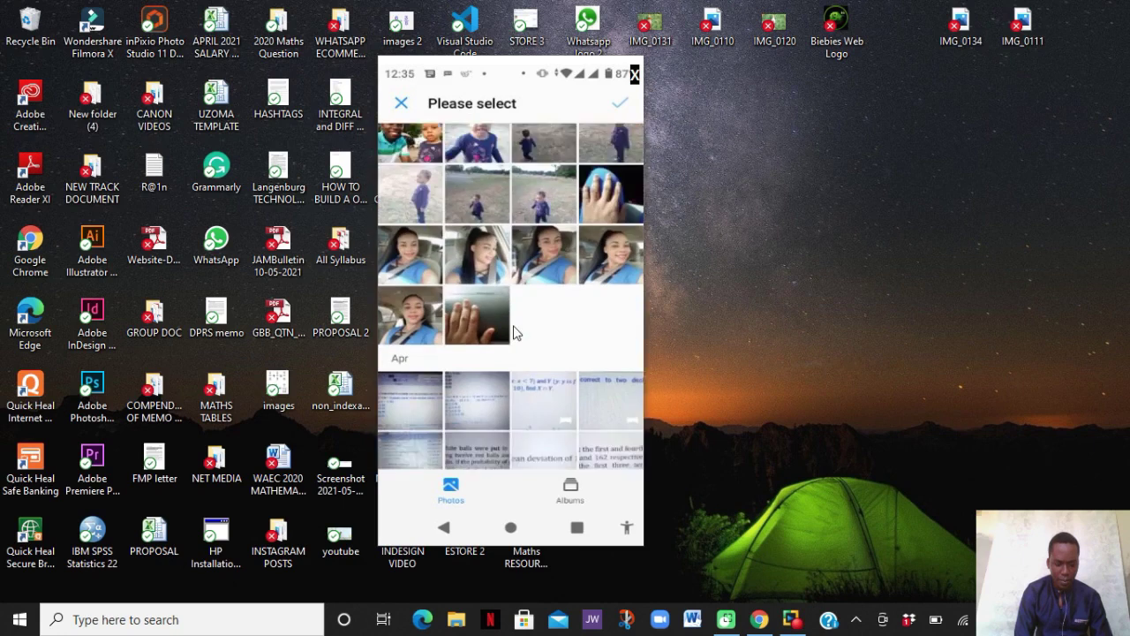
pyautogui.scroll(-3, 515, 332)
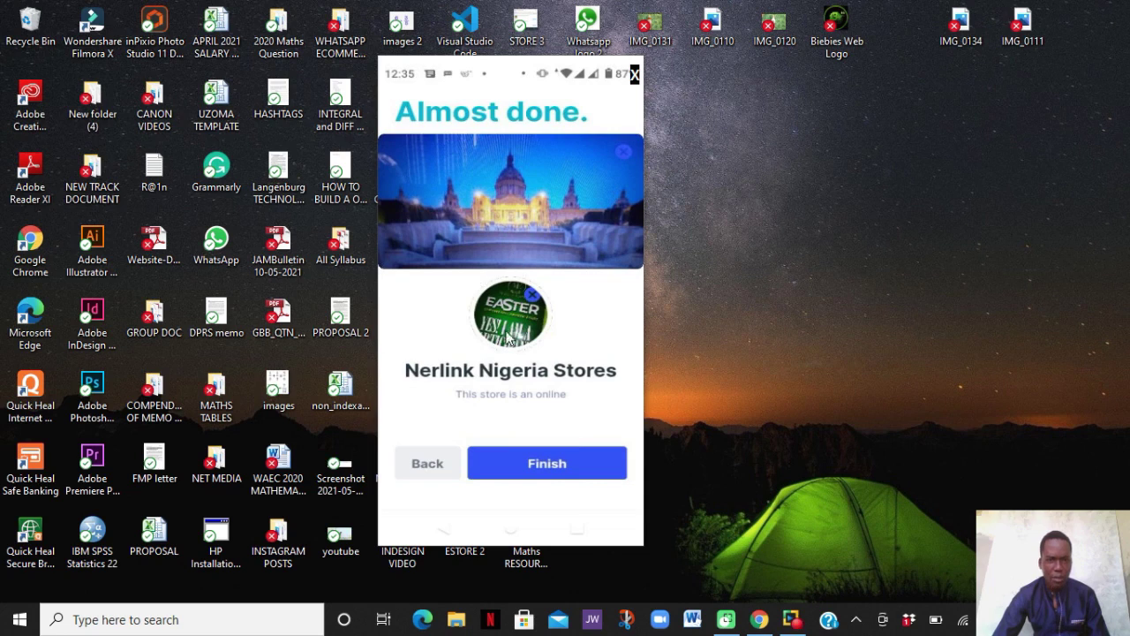
# Finish the store setup and acknowledge the 'Email not verified' notice.
pyautogui.click(548, 465)
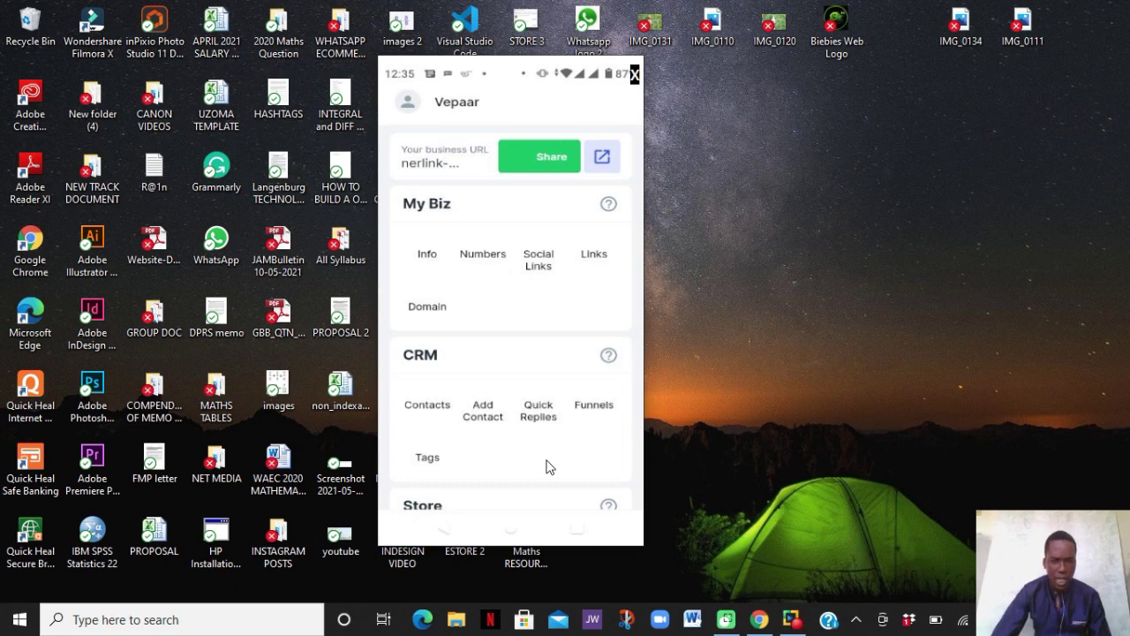
pyautogui.click(444, 307)
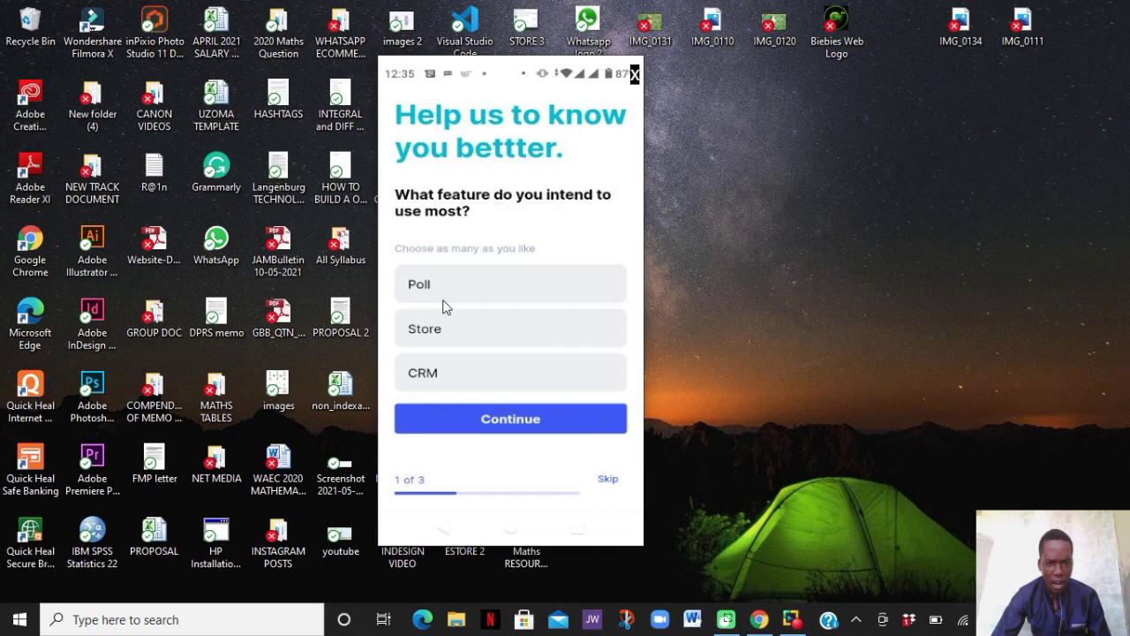
# Bring Chrome forward and reload the failed Gmail page until the inbox loads.
pyautogui.click(759, 621)
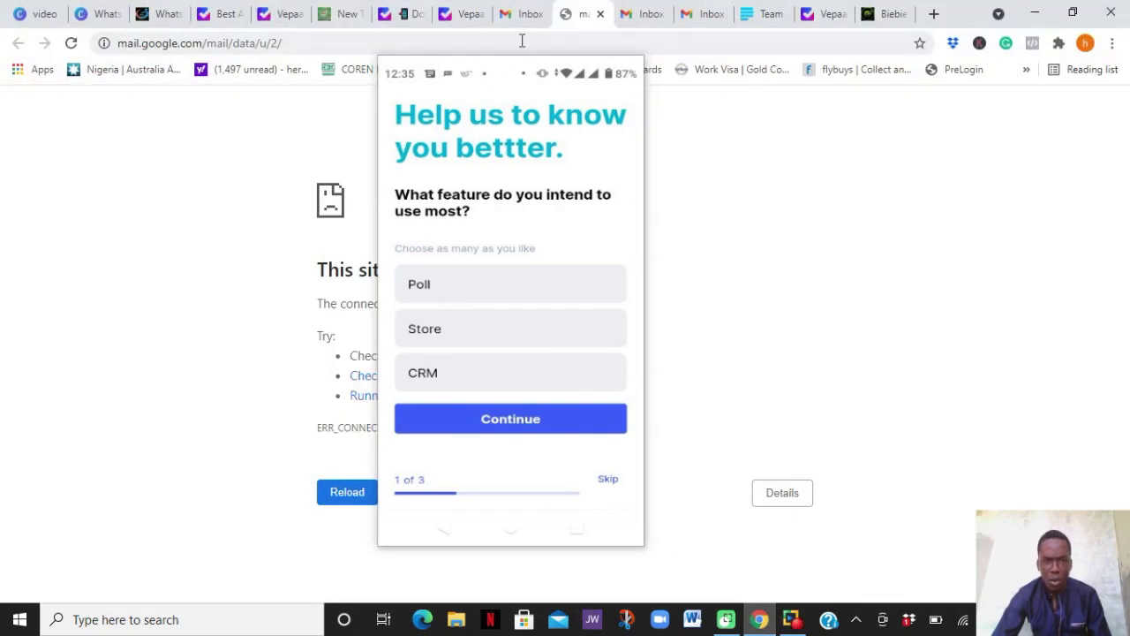
pyautogui.click(72, 44)
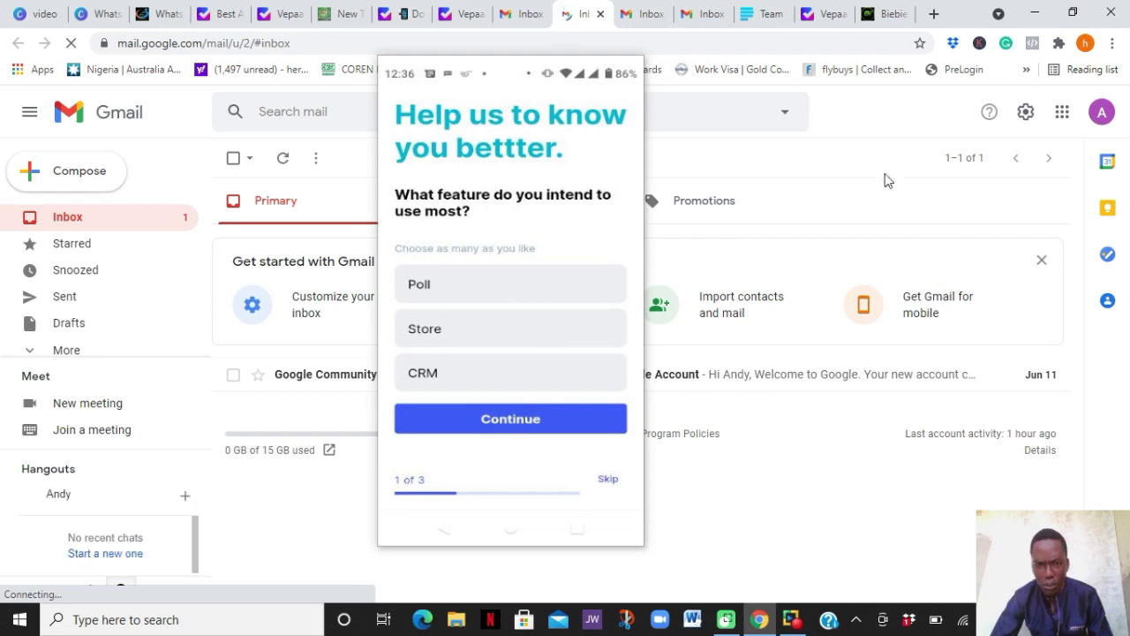
# Move the phone mirror aside, check Gmail's Spam folder is empty, then return to Inbox.
pyautogui.click(543, 108)
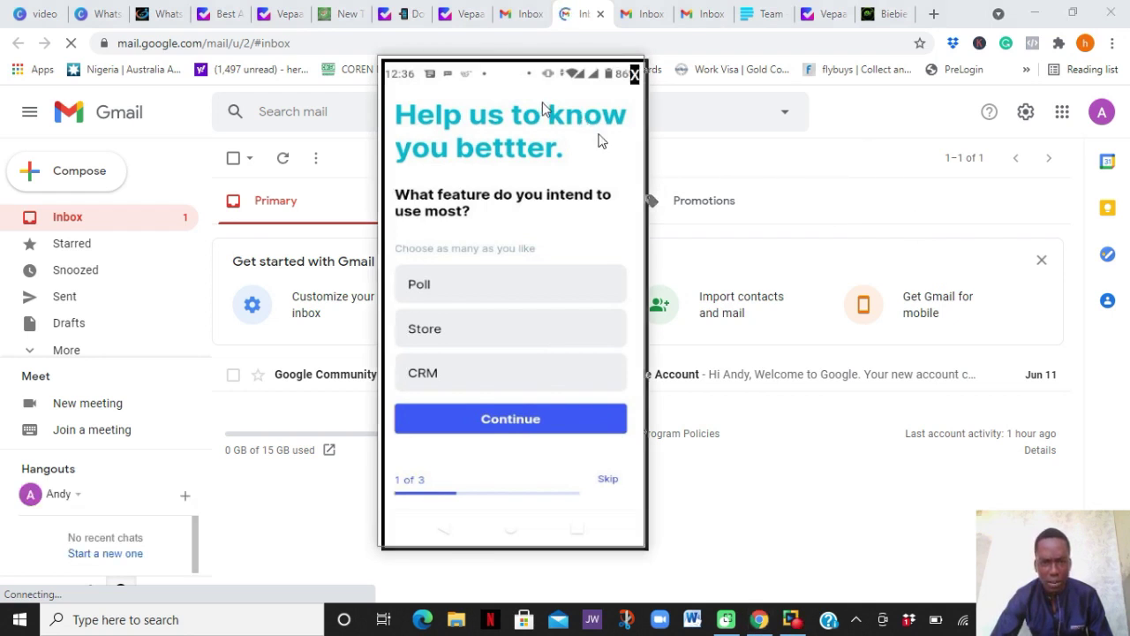
pyautogui.moveTo(542, 108); pyautogui.dragTo(1024, 132)
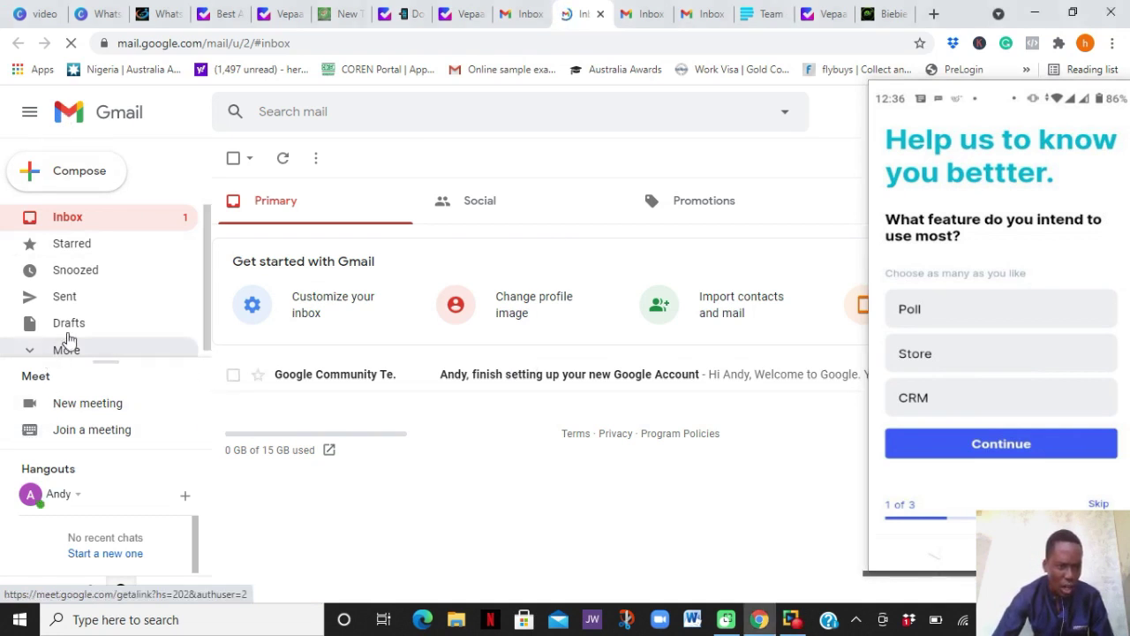
pyautogui.click(68, 346)
pyautogui.scroll(-2, 111, 265)
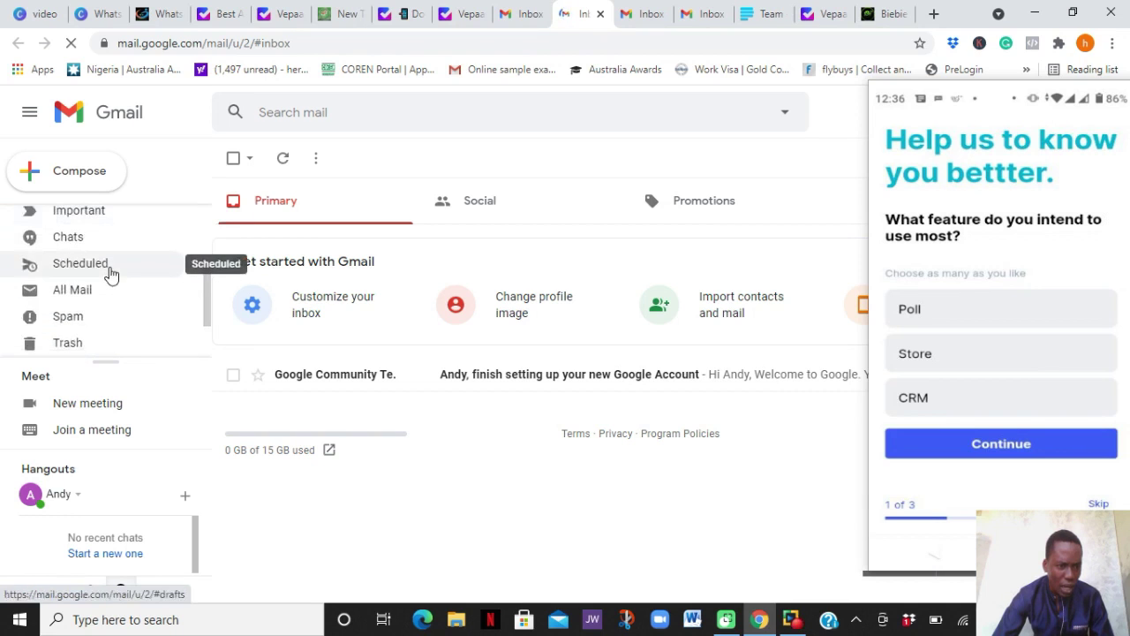
pyautogui.scroll(-2, 112, 274)
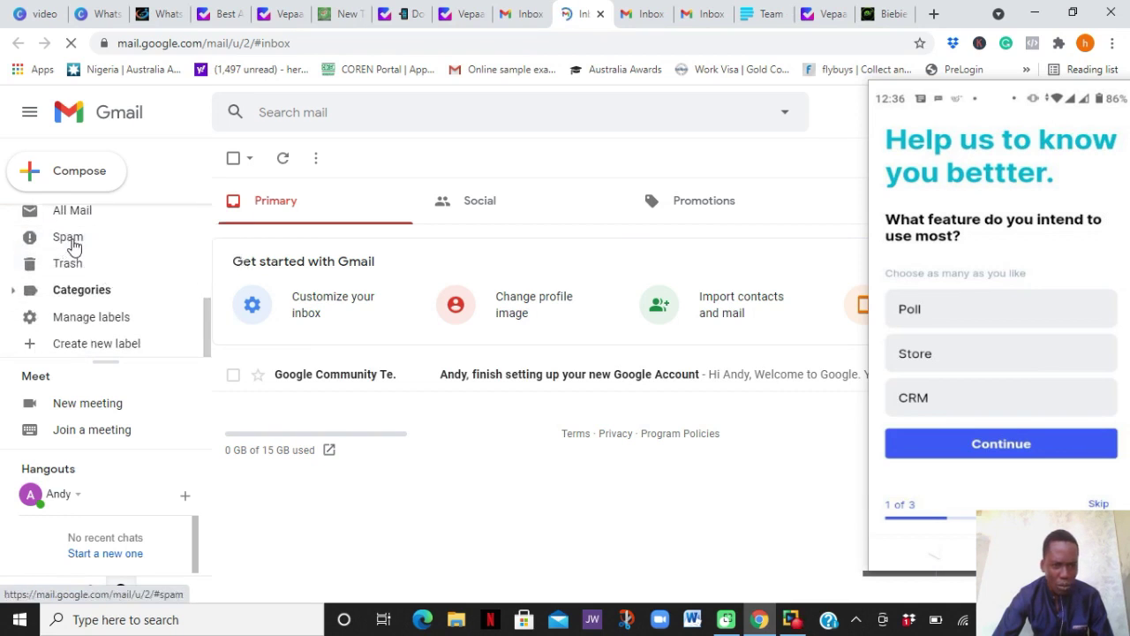
pyautogui.click(68, 238)
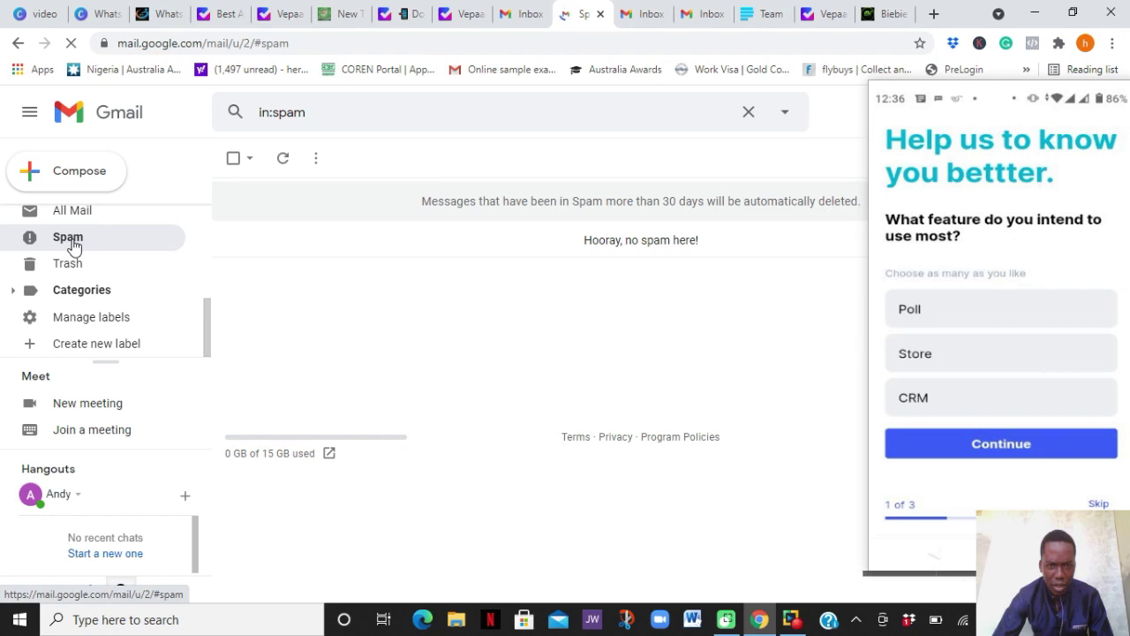
pyautogui.hotkey('alt', 'Left')
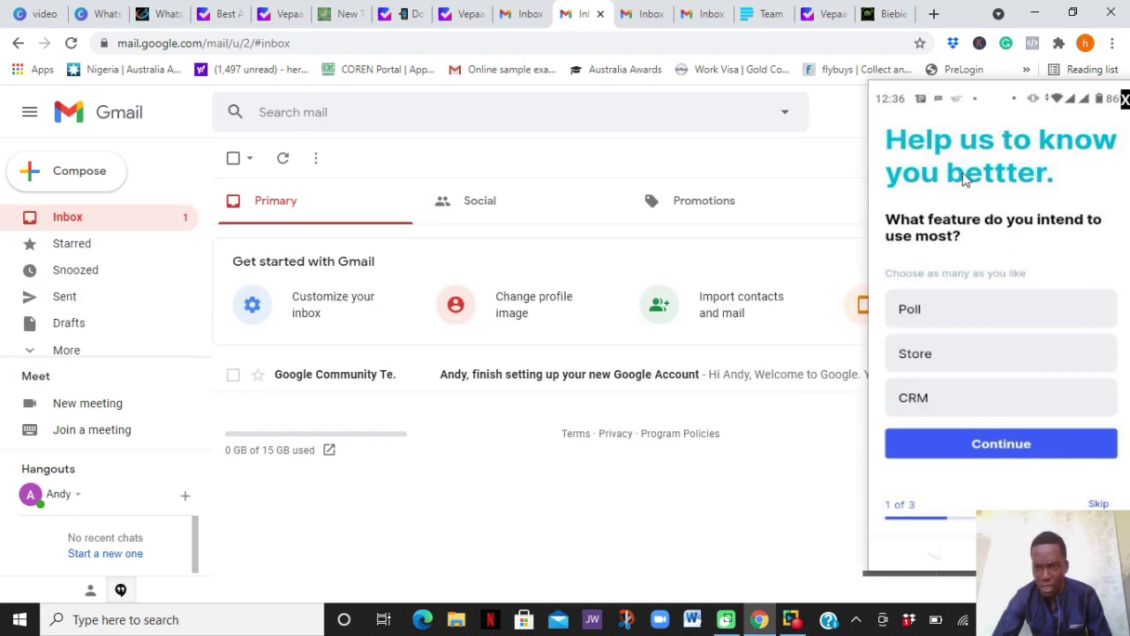
pyautogui.moveTo(946, 101); pyautogui.dragTo(470, 156)
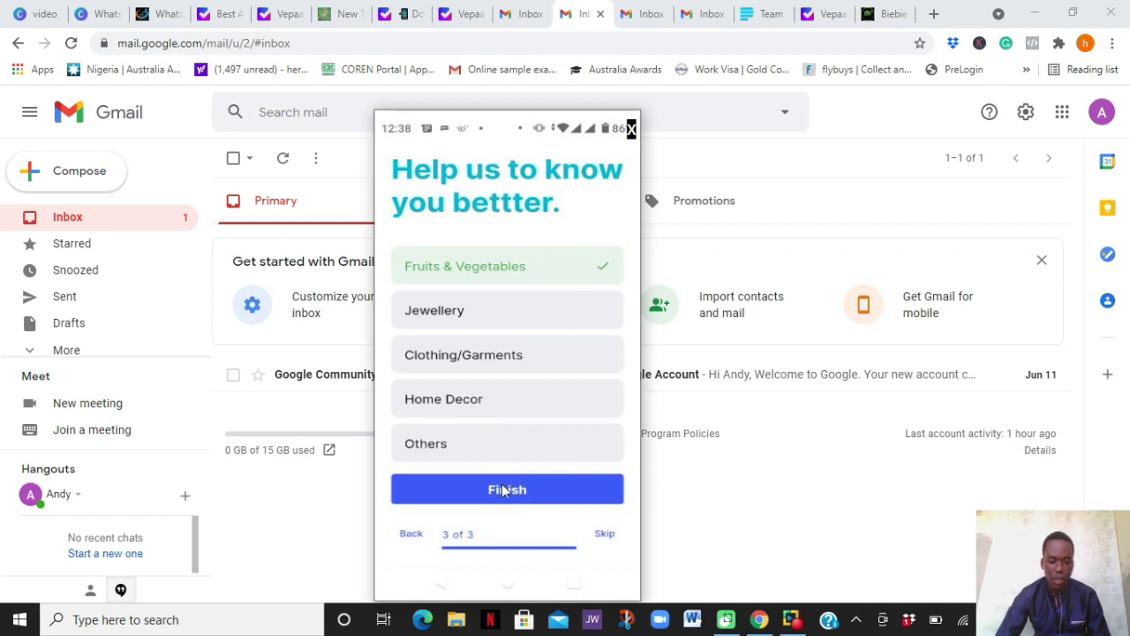
# Finish the step 3 of 3 survey with Fruits & Vegetables as the business category.
pyautogui.click(504, 491)
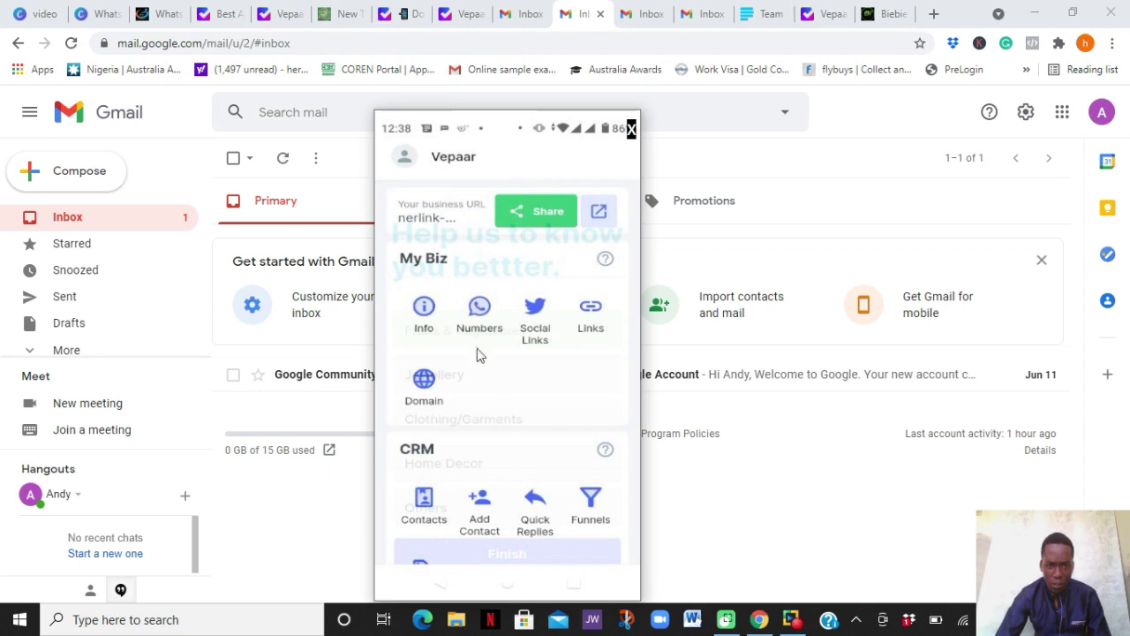
# Switch to the web.vepaar.com dashboard in the browser.
pyautogui.click(456, 15)
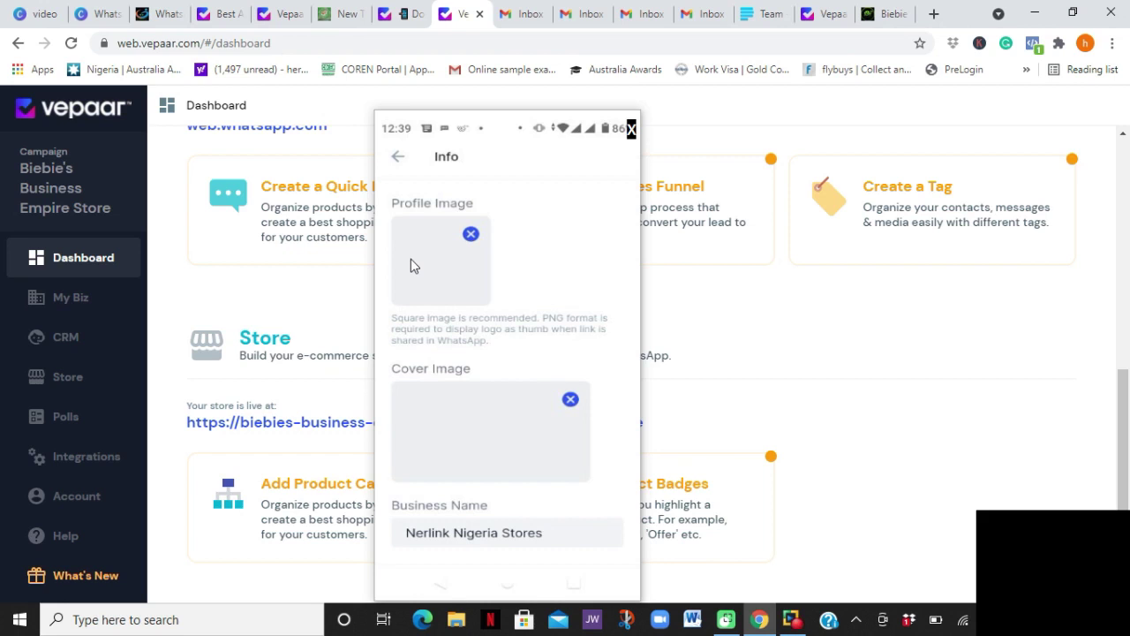
# Save the Nerlink Nigeria Stores business info with Nigeria as country, then return home.
pyautogui.scroll(-5, 413, 260)
pyautogui.scroll(2, 415, 262)
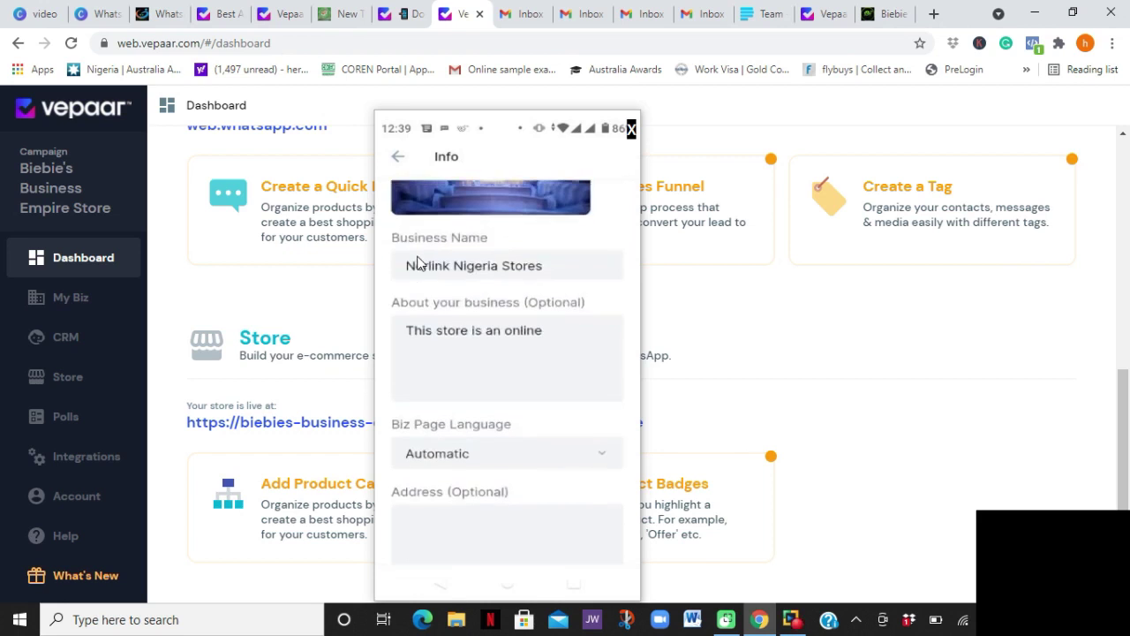
pyautogui.scroll(3, 417, 261)
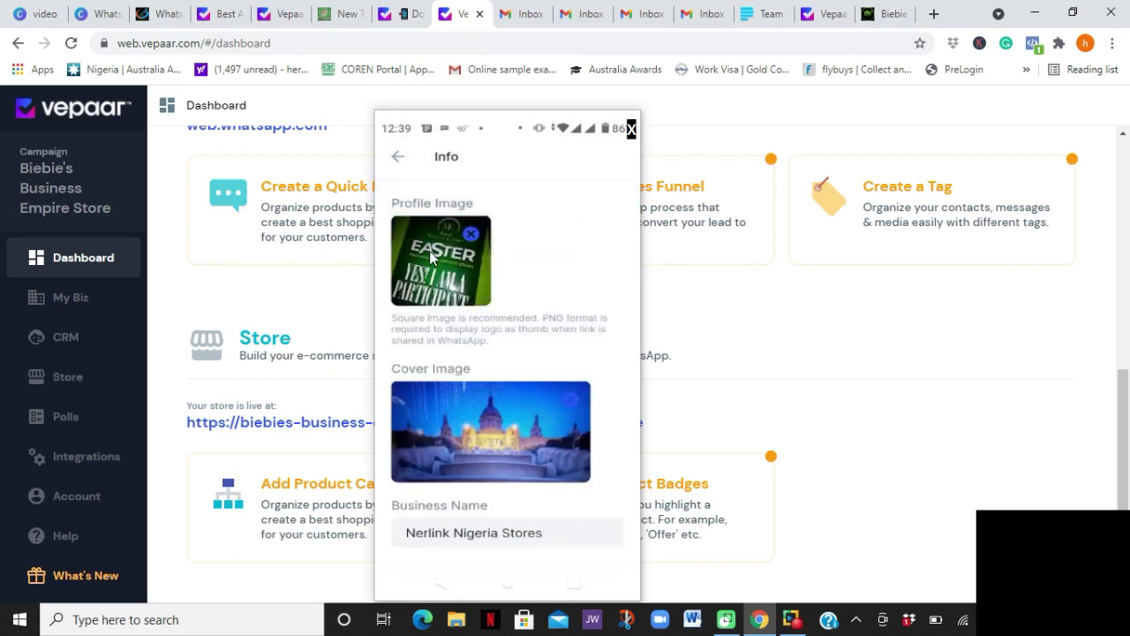
pyautogui.scroll(-3, 429, 251)
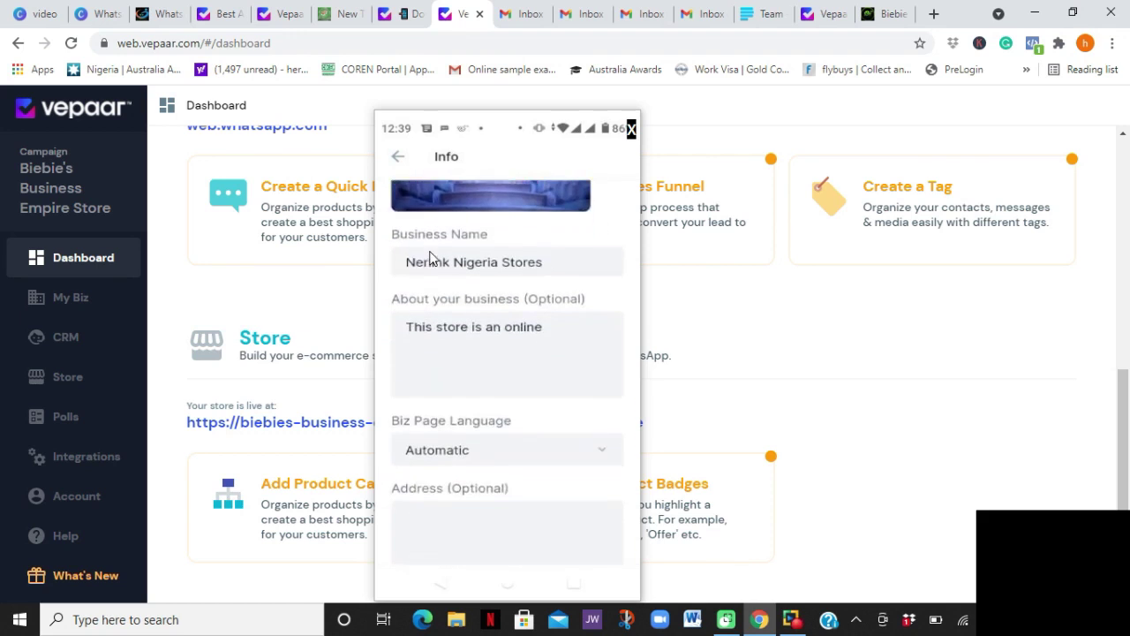
pyautogui.scroll(-3, 431, 256)
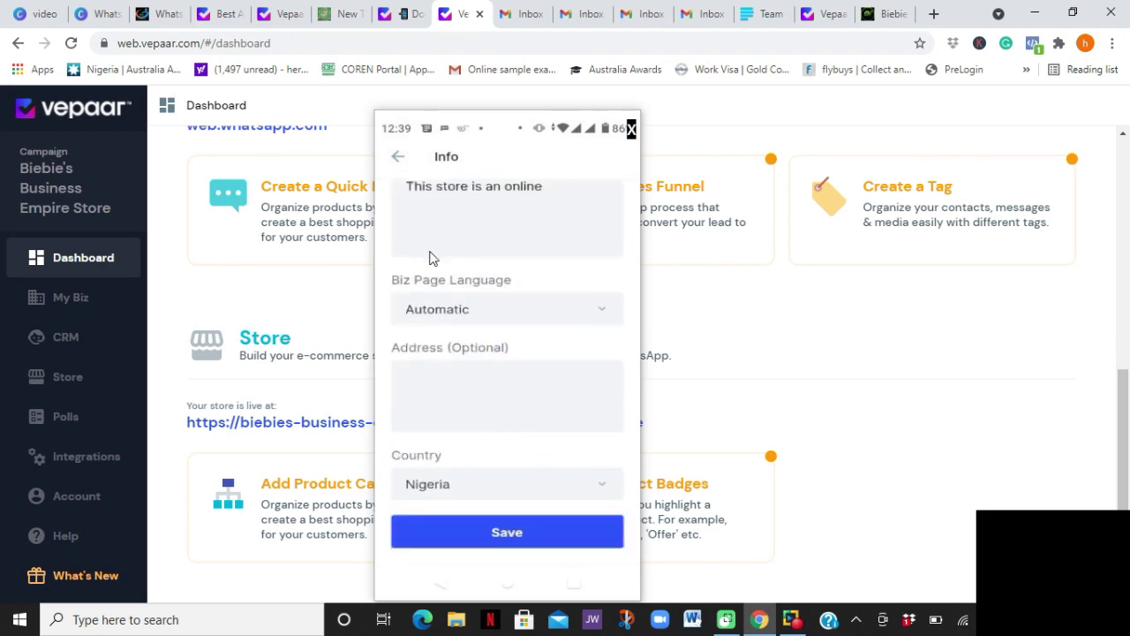
pyautogui.scroll(2, 431, 257)
pyautogui.scroll(-2, 431, 257)
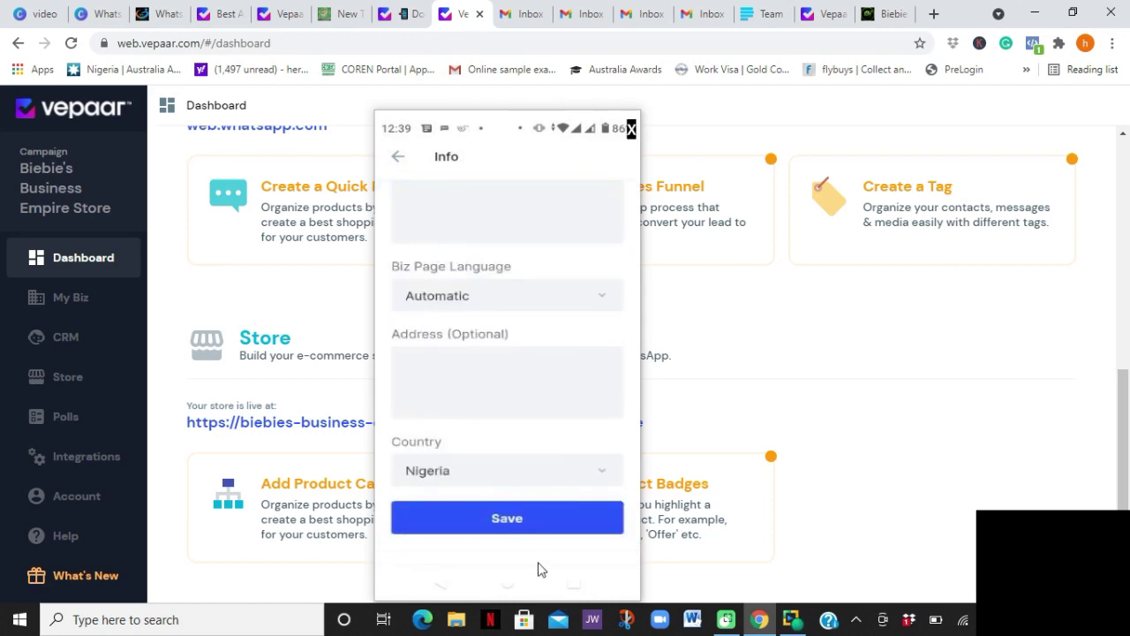
pyautogui.click(502, 515)
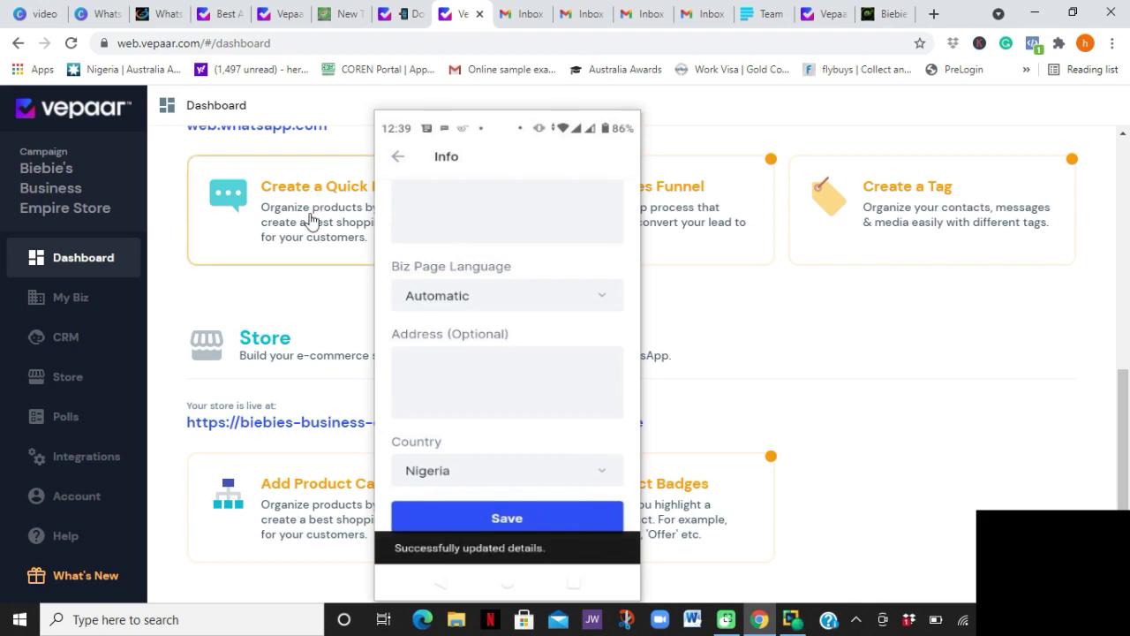
pyautogui.click(397, 159)
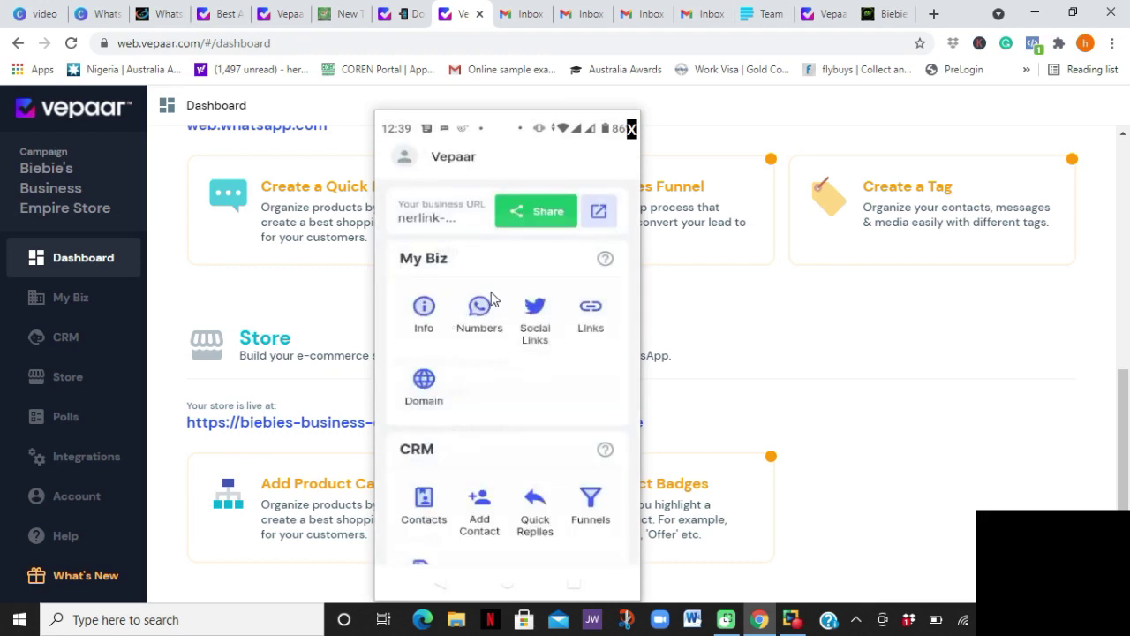
pyautogui.click(481, 316)
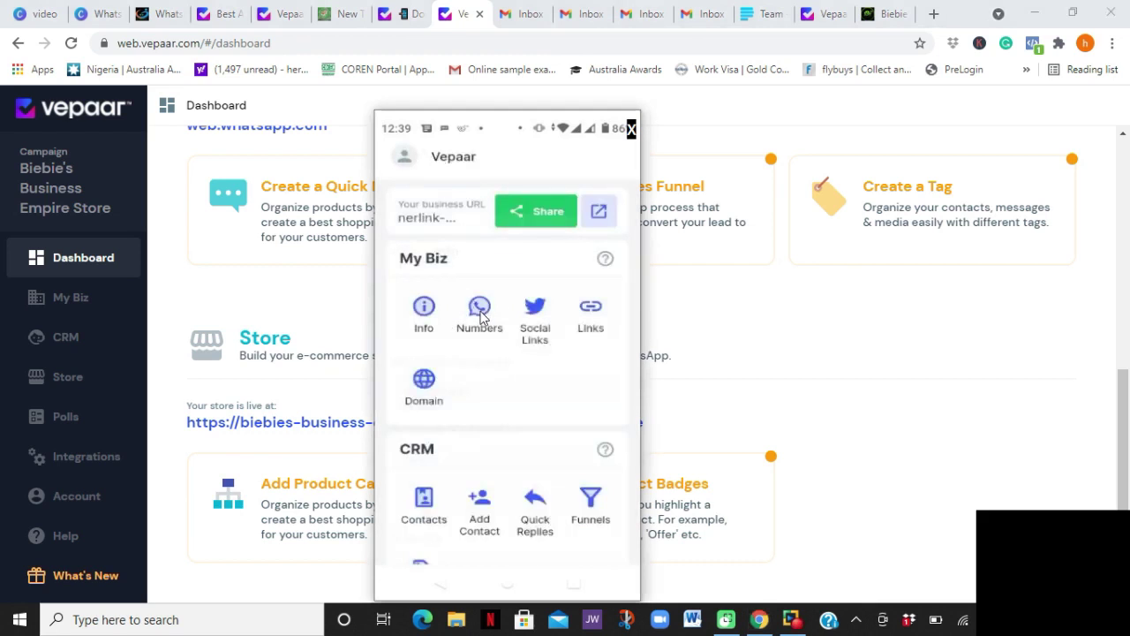
pyautogui.click(481, 316)
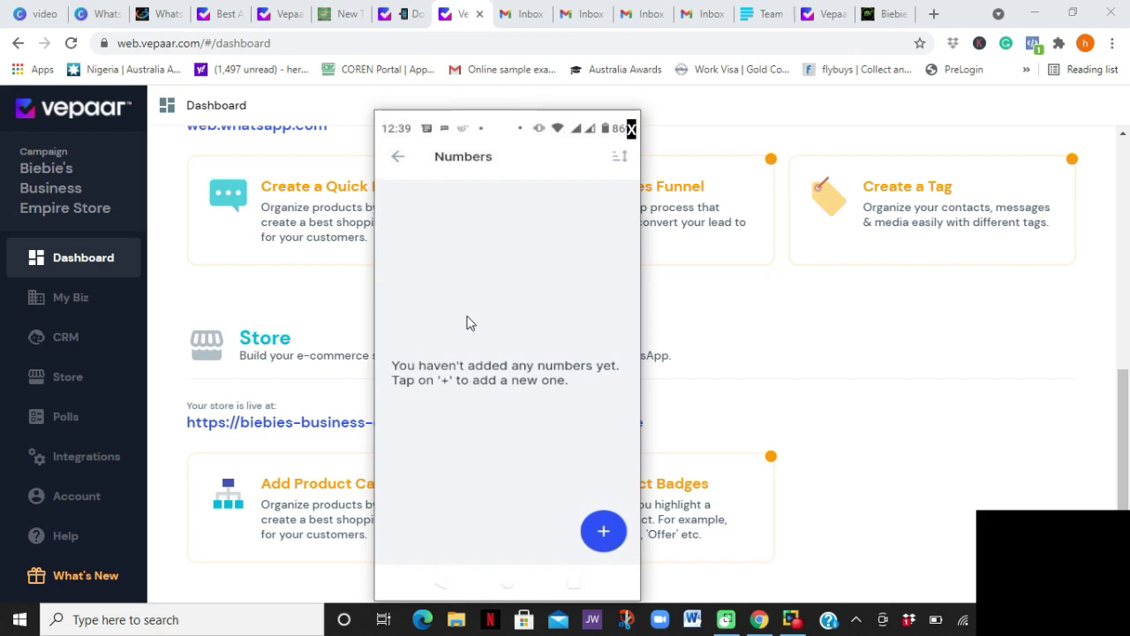
pyautogui.click(604, 531)
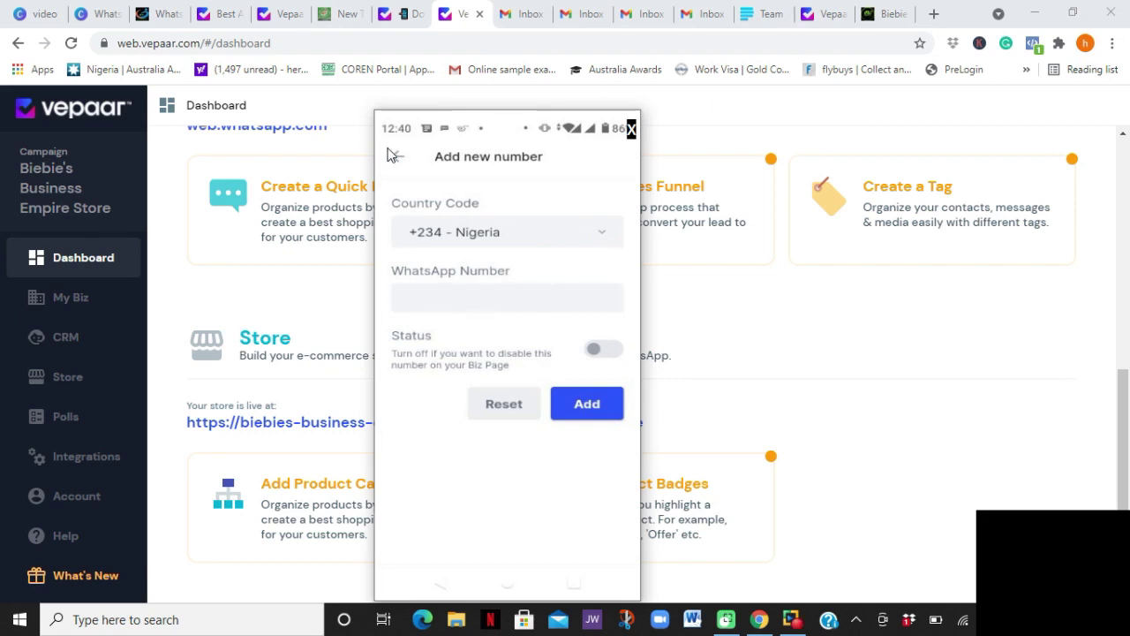
pyautogui.click(587, 412)
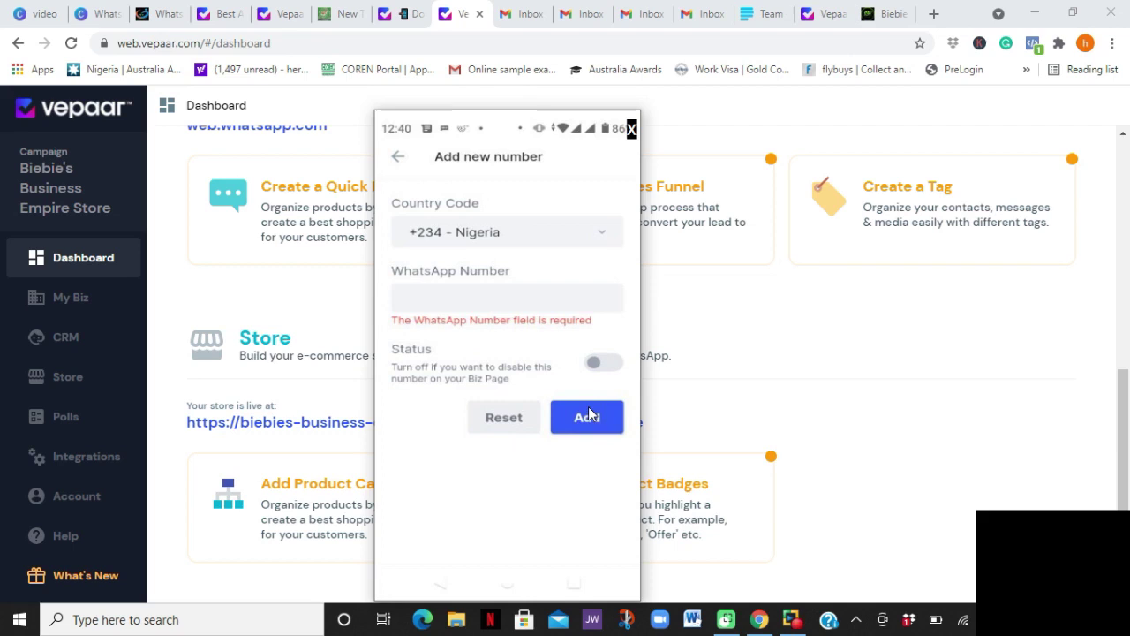
pyautogui.click(397, 158)
pyautogui.click(397, 158)
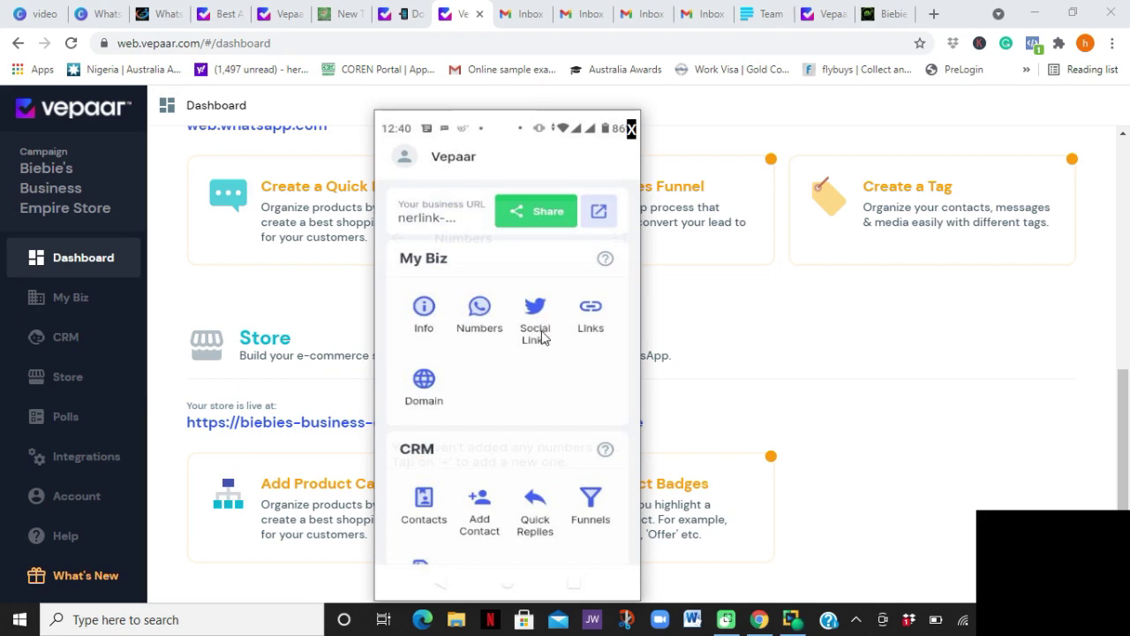
pyautogui.click(536, 332)
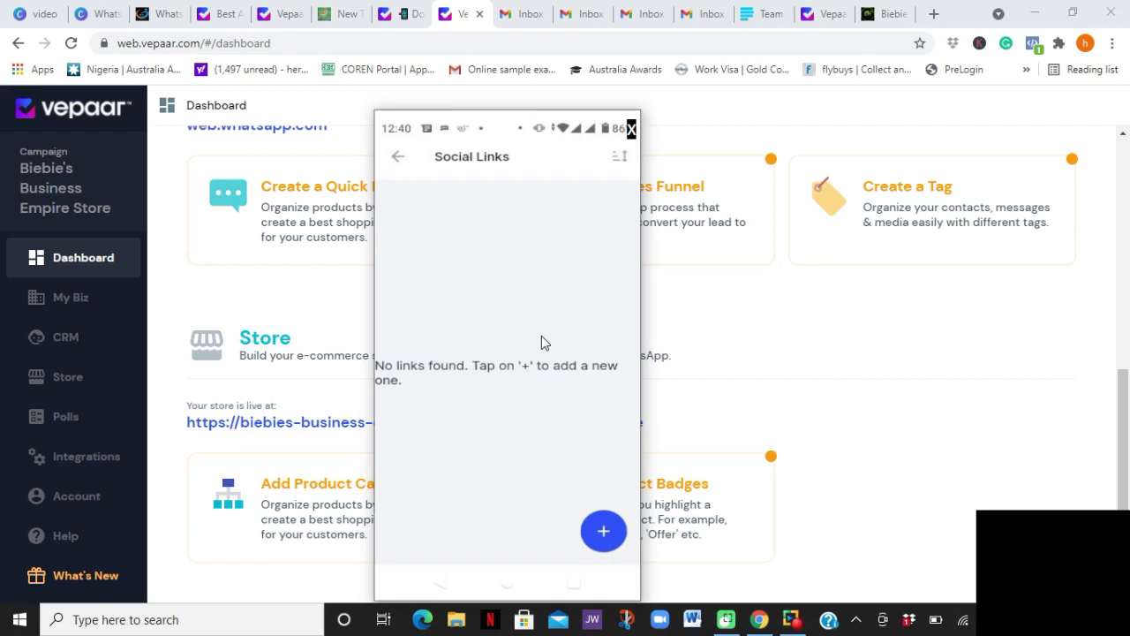
pyautogui.click(603, 534)
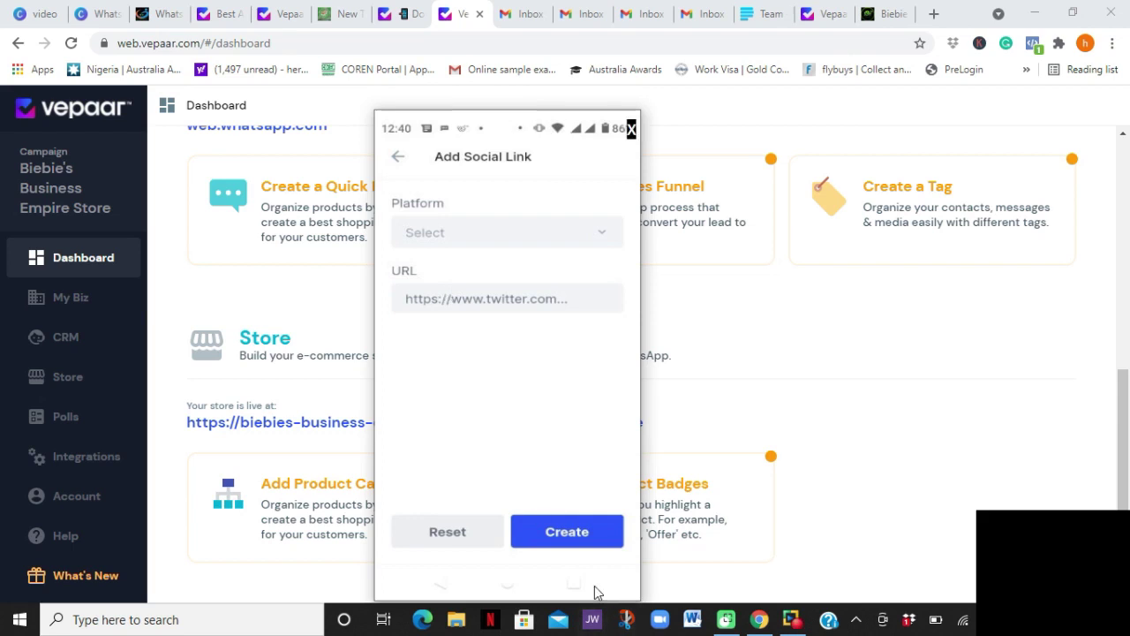
pyautogui.click(570, 528)
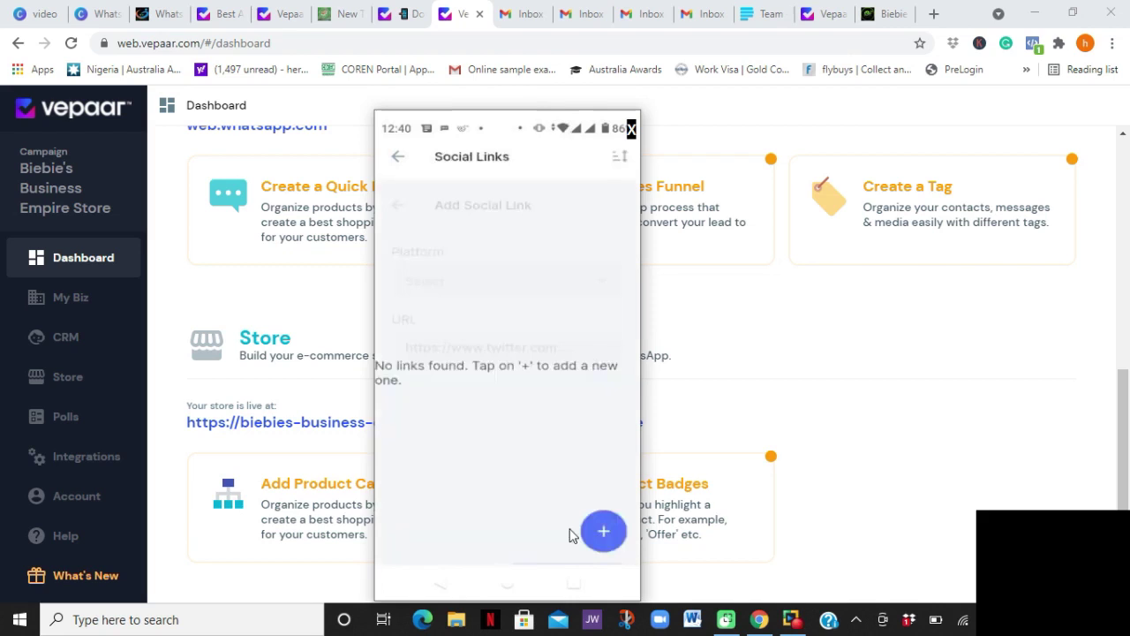
pyautogui.click(396, 157)
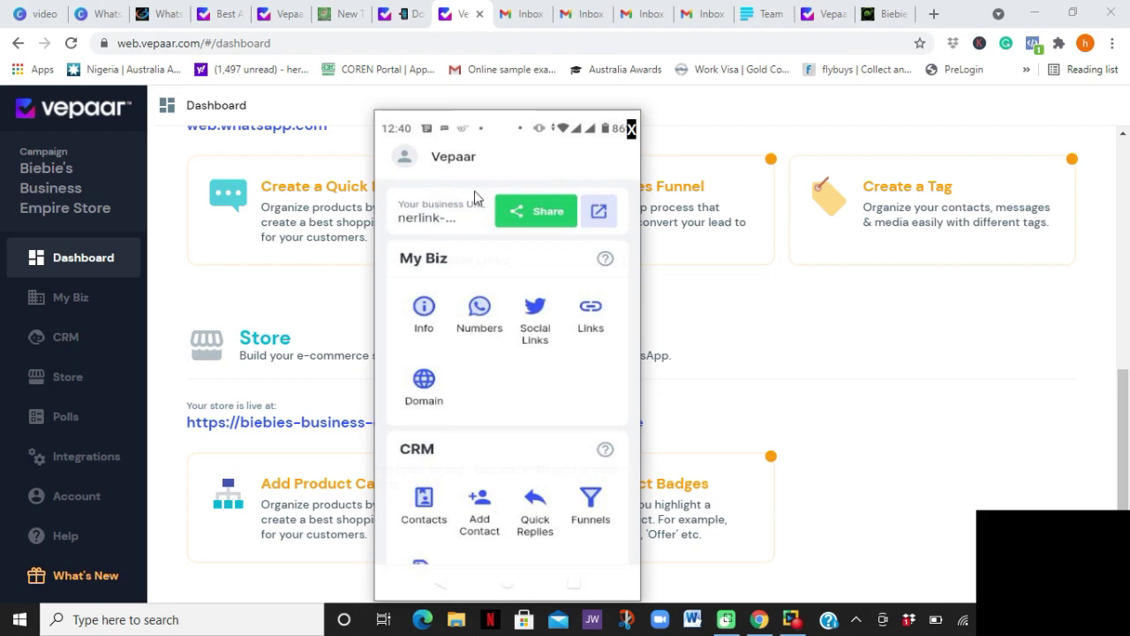
pyautogui.scroll(-3, 515, 283)
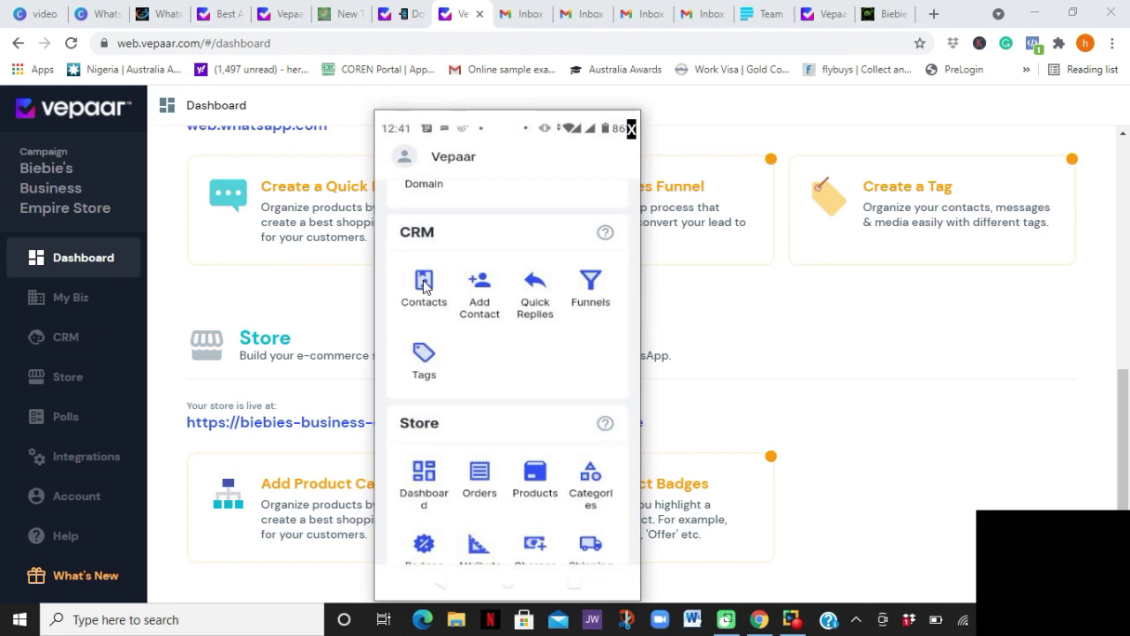
pyautogui.scroll(-3, 503, 335)
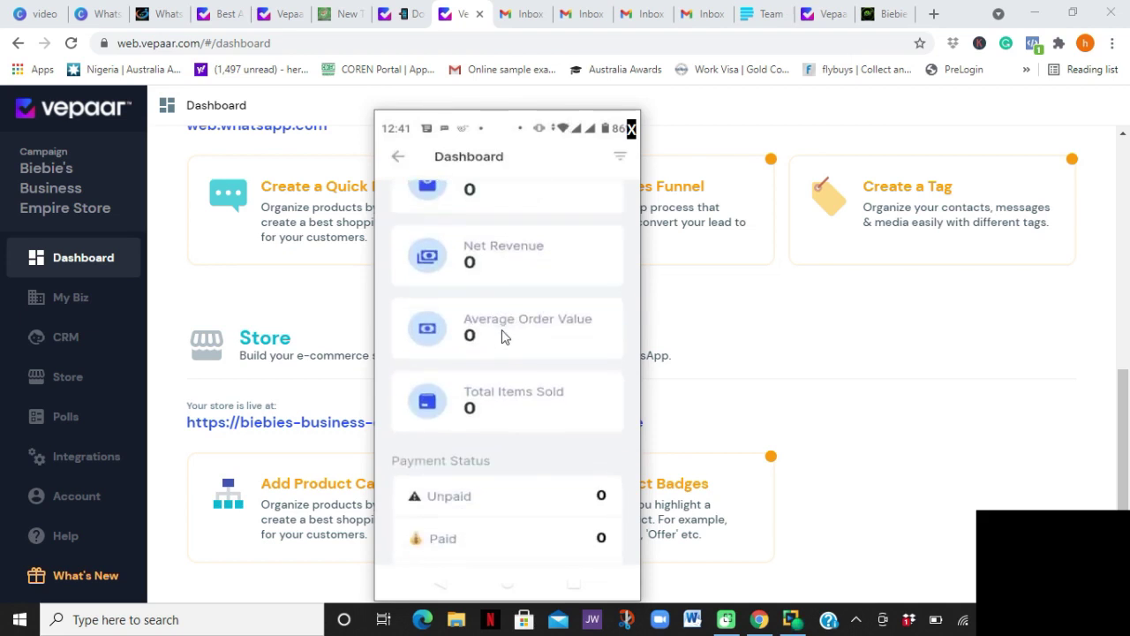
pyautogui.scroll(-2, 503, 336)
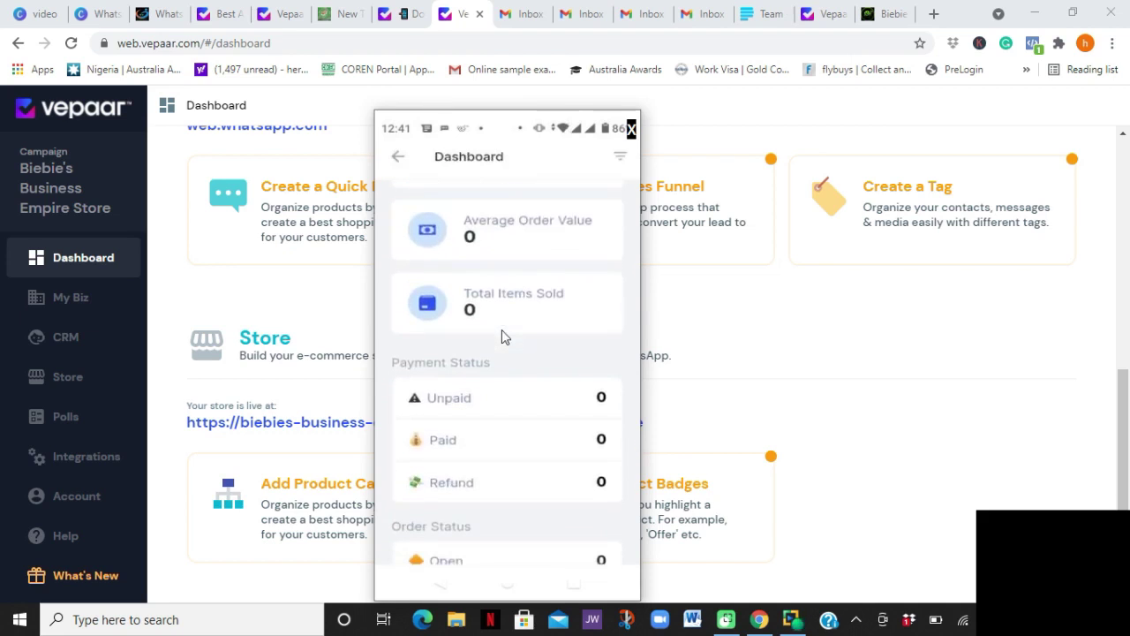
pyautogui.scroll(-2, 502, 332)
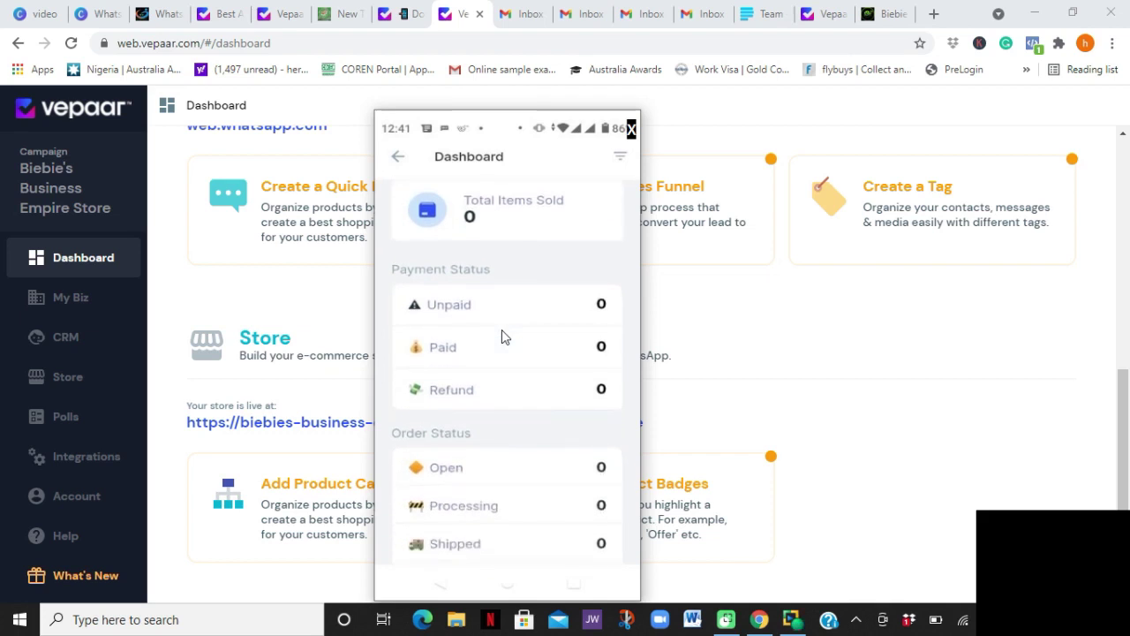
pyautogui.scroll(-4, 502, 336)
pyautogui.scroll(3, 502, 336)
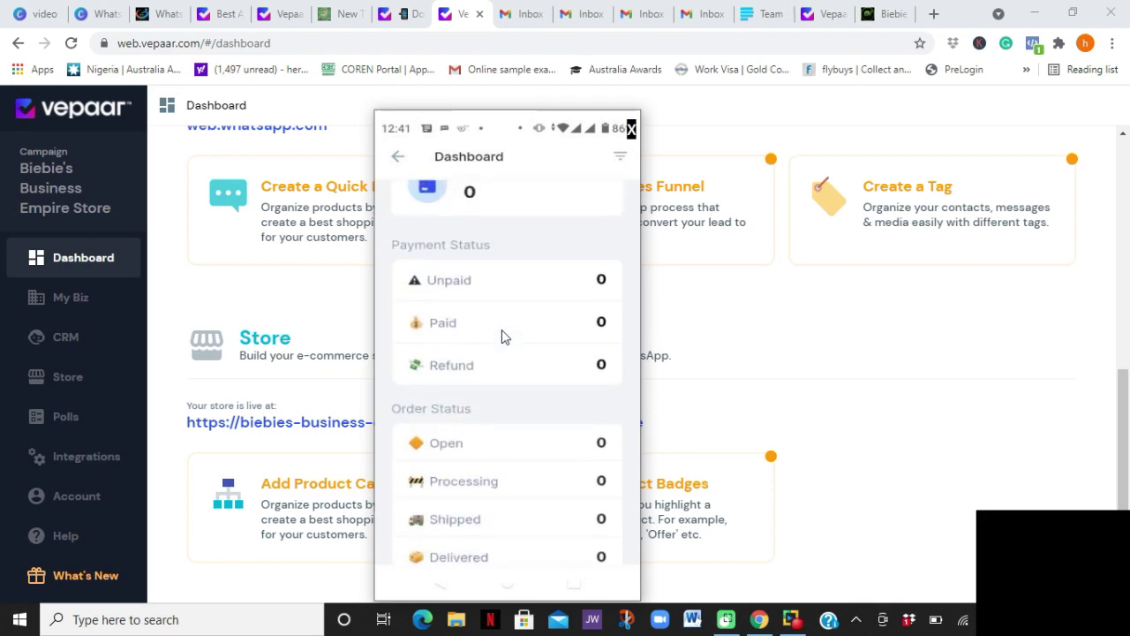
pyautogui.scroll(-5, 502, 336)
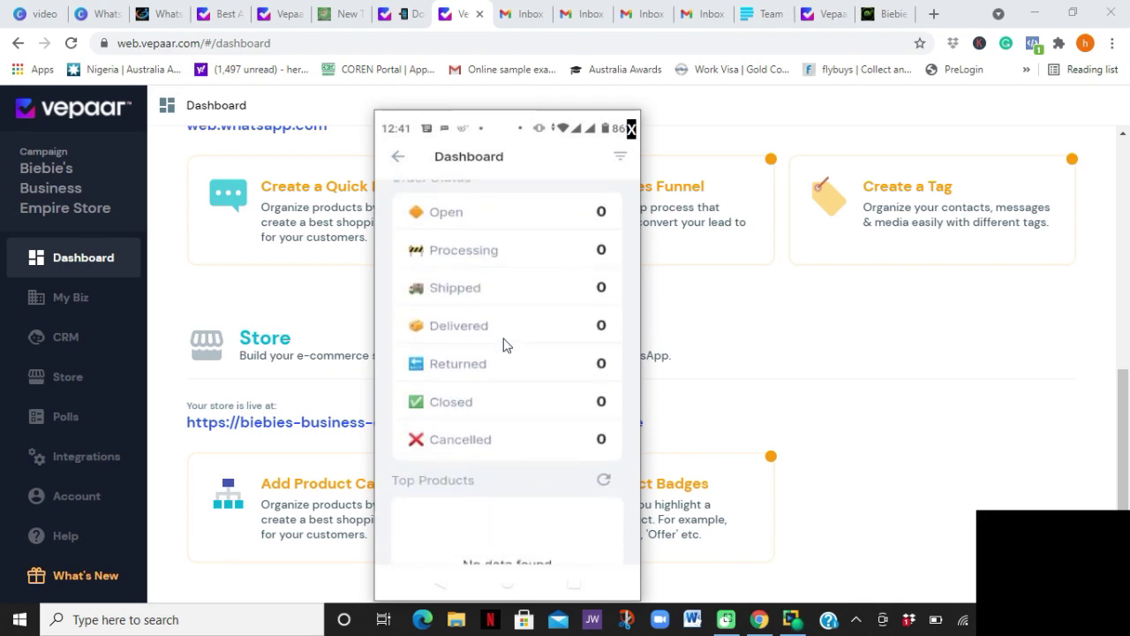
pyautogui.scroll(-3, 505, 343)
pyautogui.scroll(7, 504, 338)
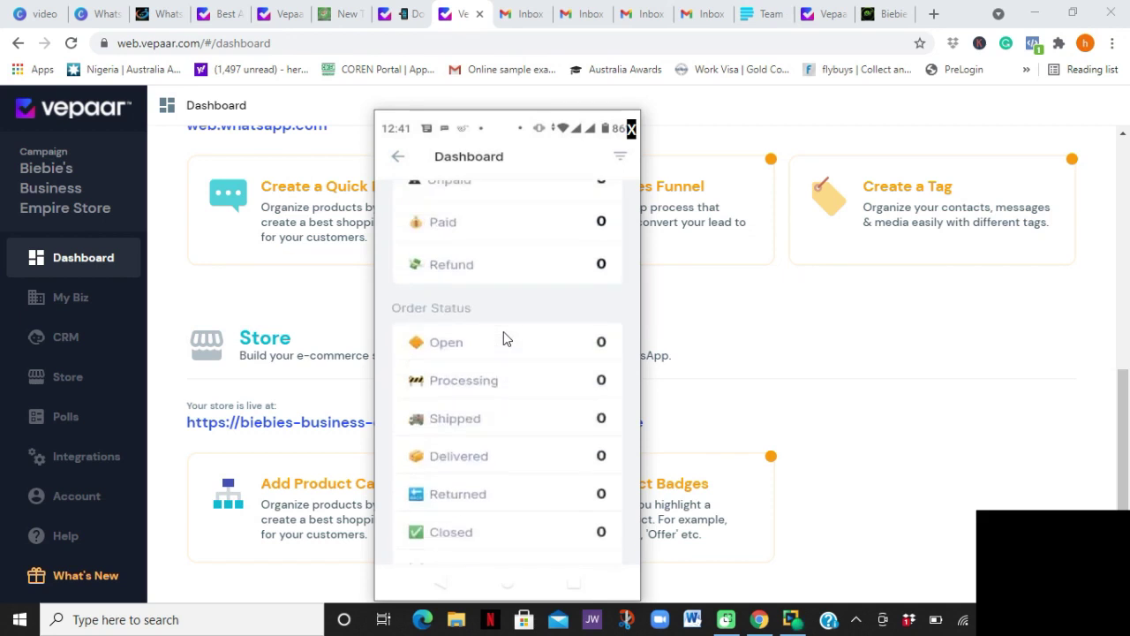
pyautogui.scroll(7, 504, 333)
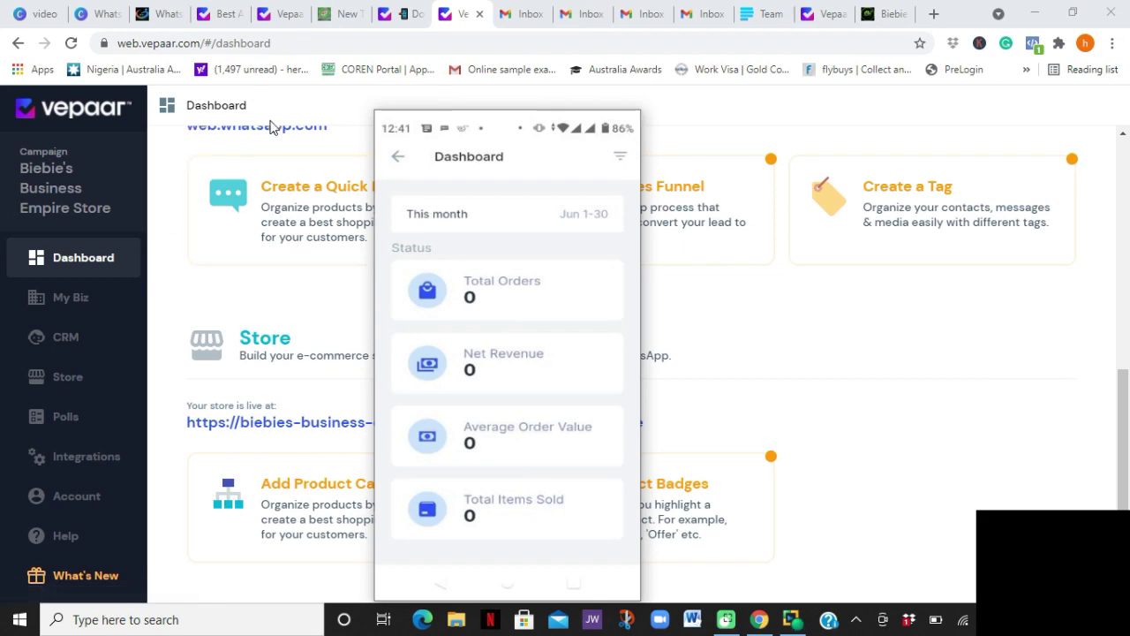
pyautogui.click(398, 161)
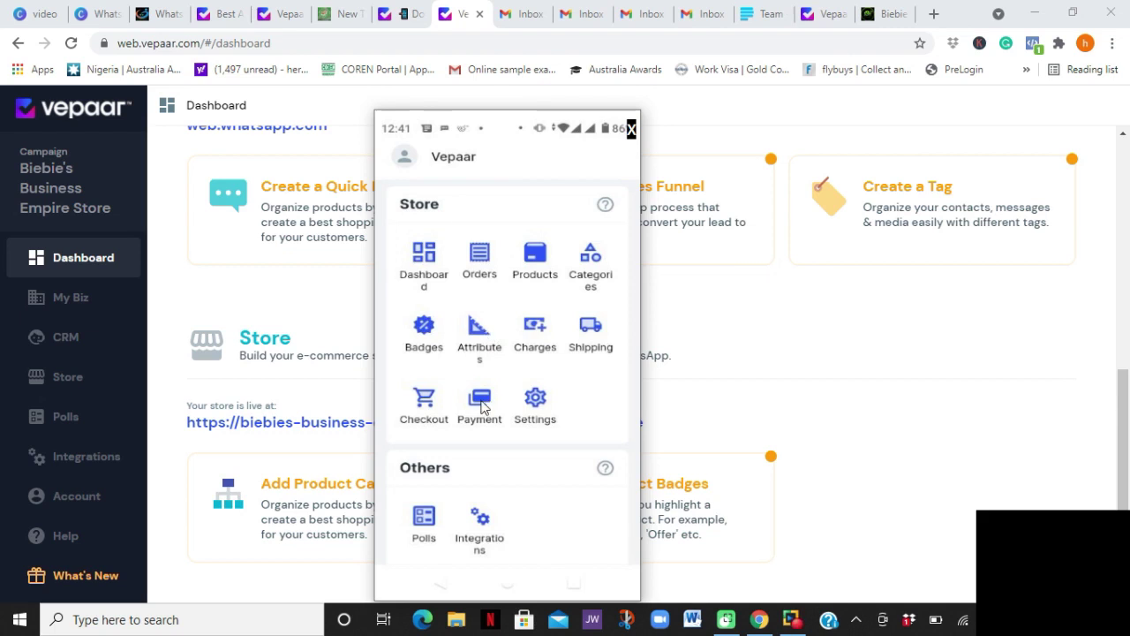
pyautogui.click(481, 405)
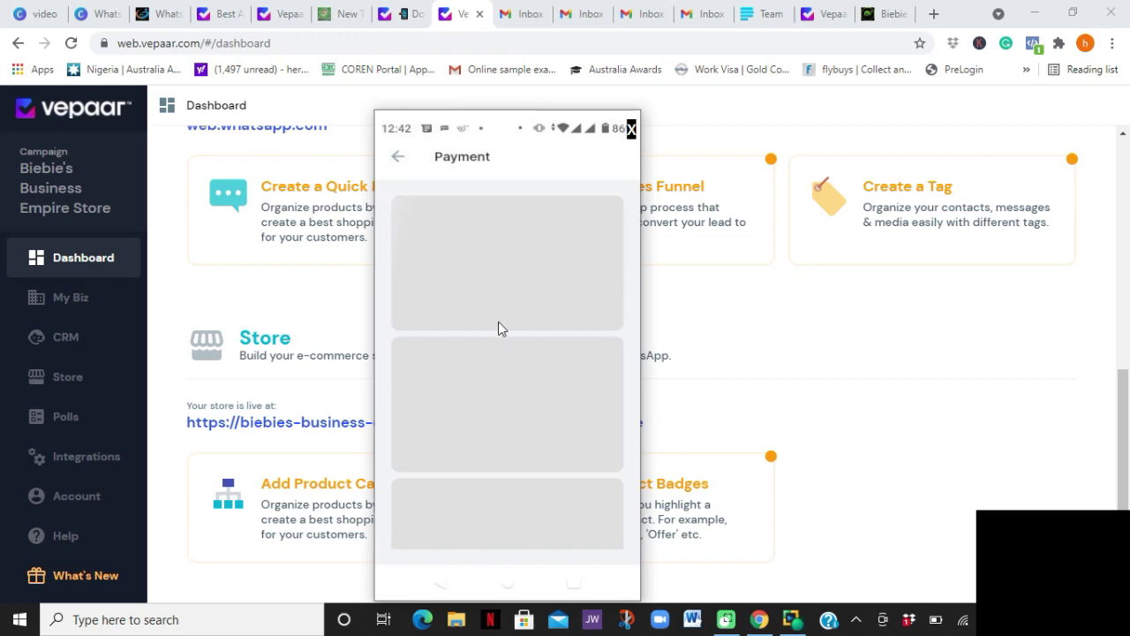
pyautogui.scroll(2, 498, 327)
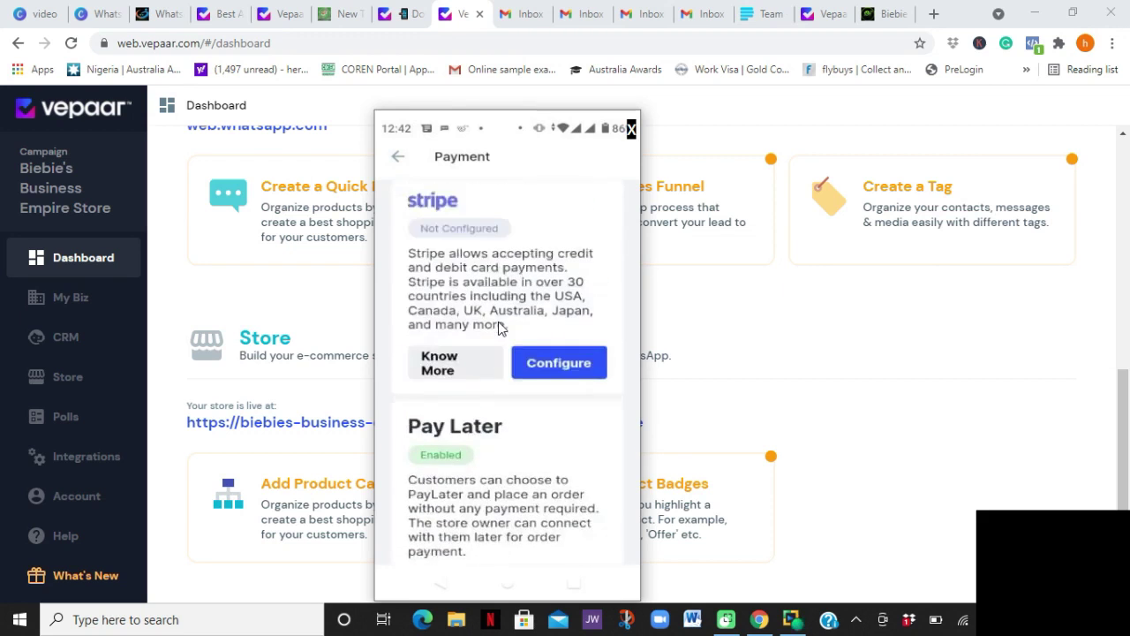
pyautogui.scroll(-5, 498, 327)
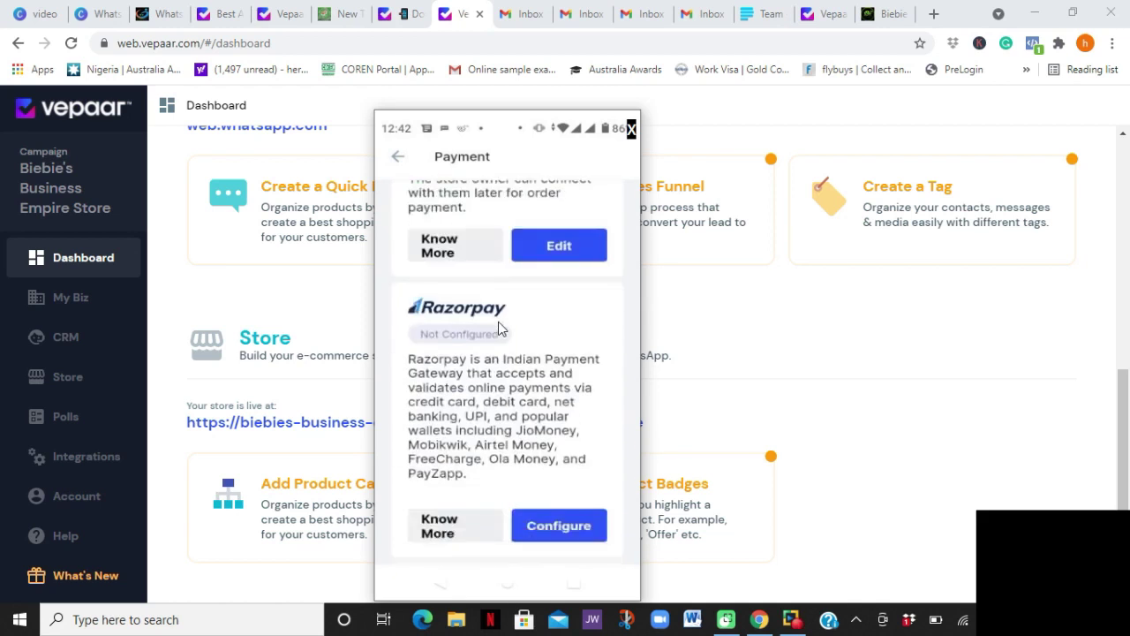
pyautogui.scroll(-3, 498, 329)
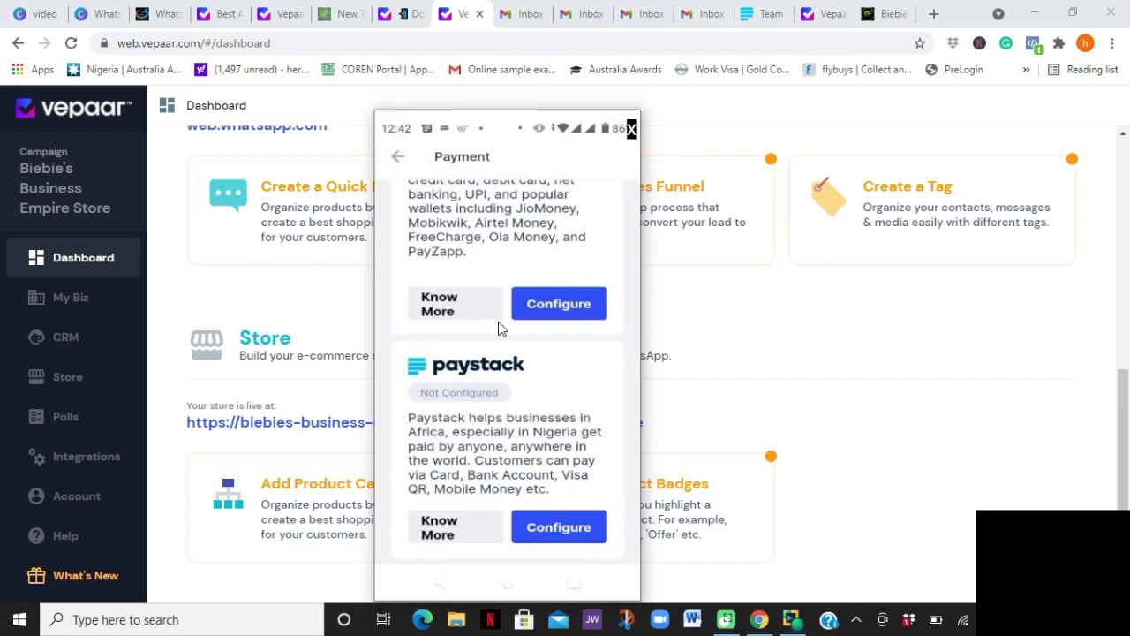
pyautogui.scroll(5, 498, 328)
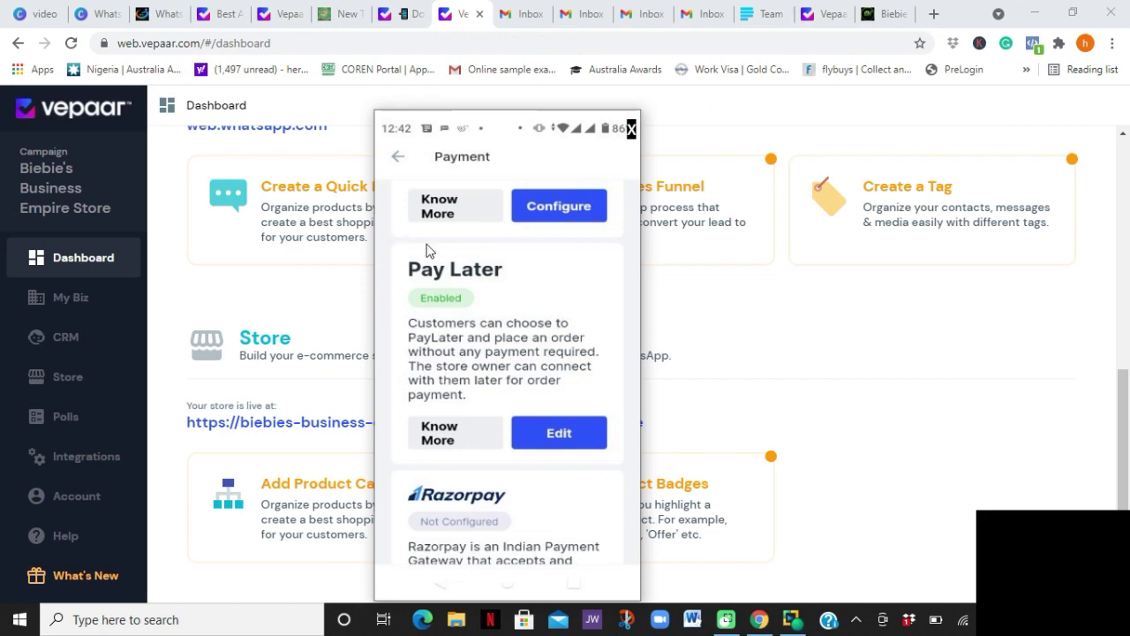
pyautogui.scroll(-5, 446, 304)
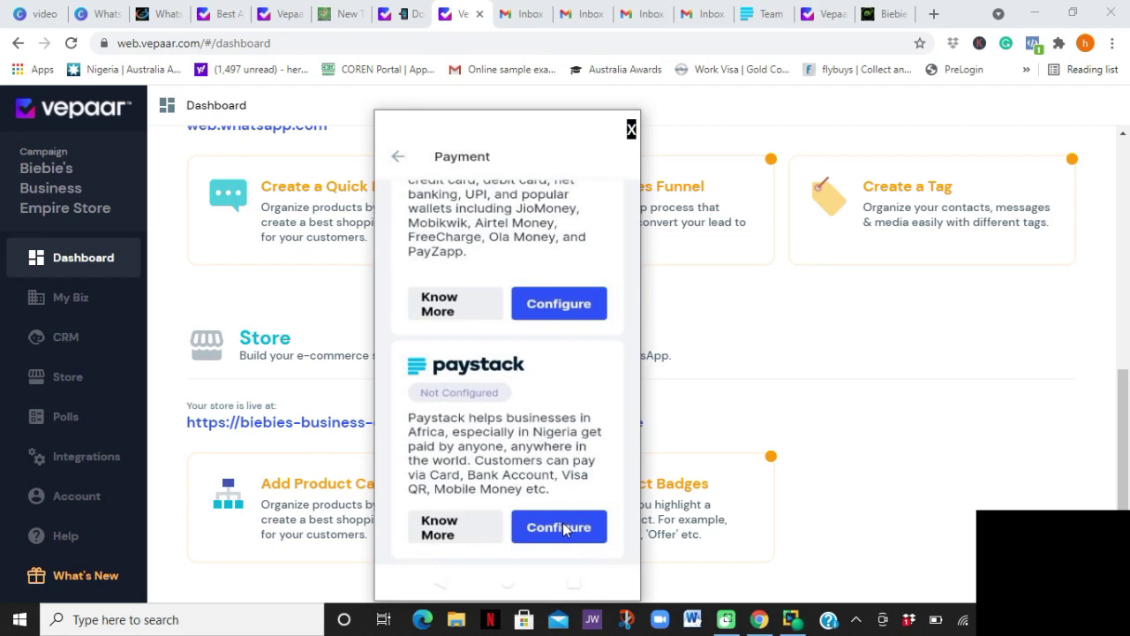
pyautogui.scroll(6, 530, 530)
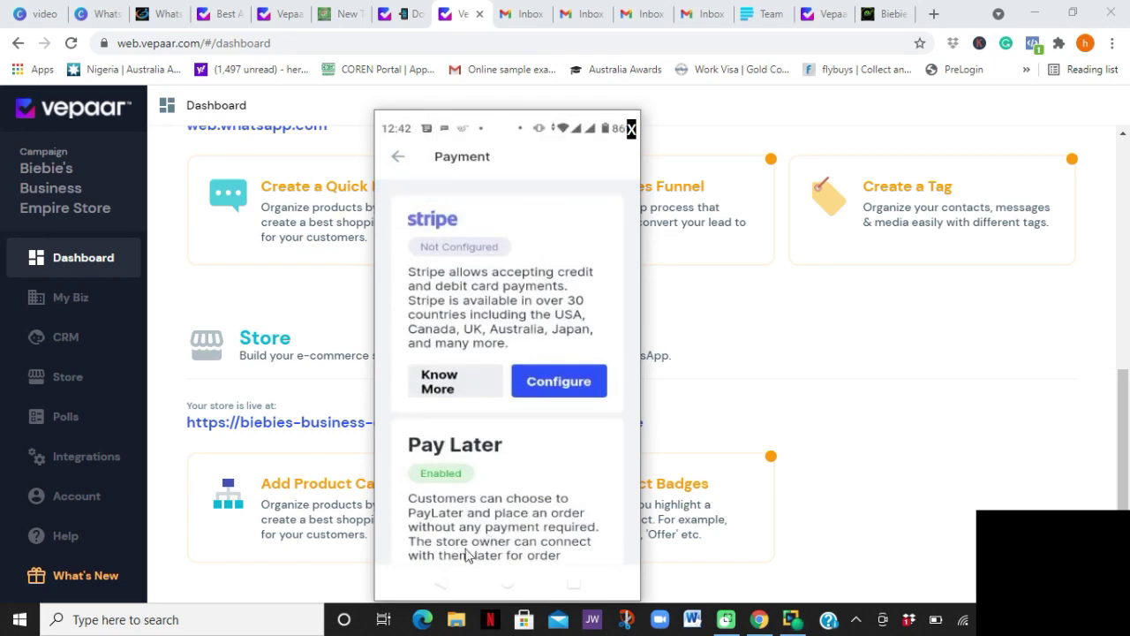
pyautogui.scroll(-5, 469, 554)
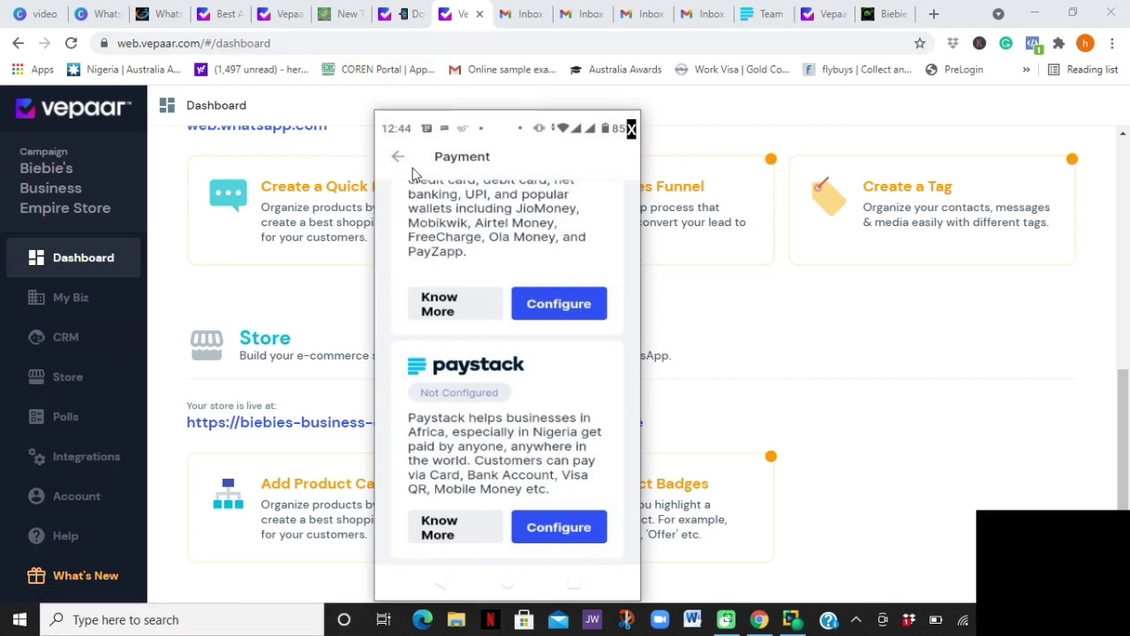
# Leave payment settings and open the store's empty Categories list.
pyautogui.click(419, 155)
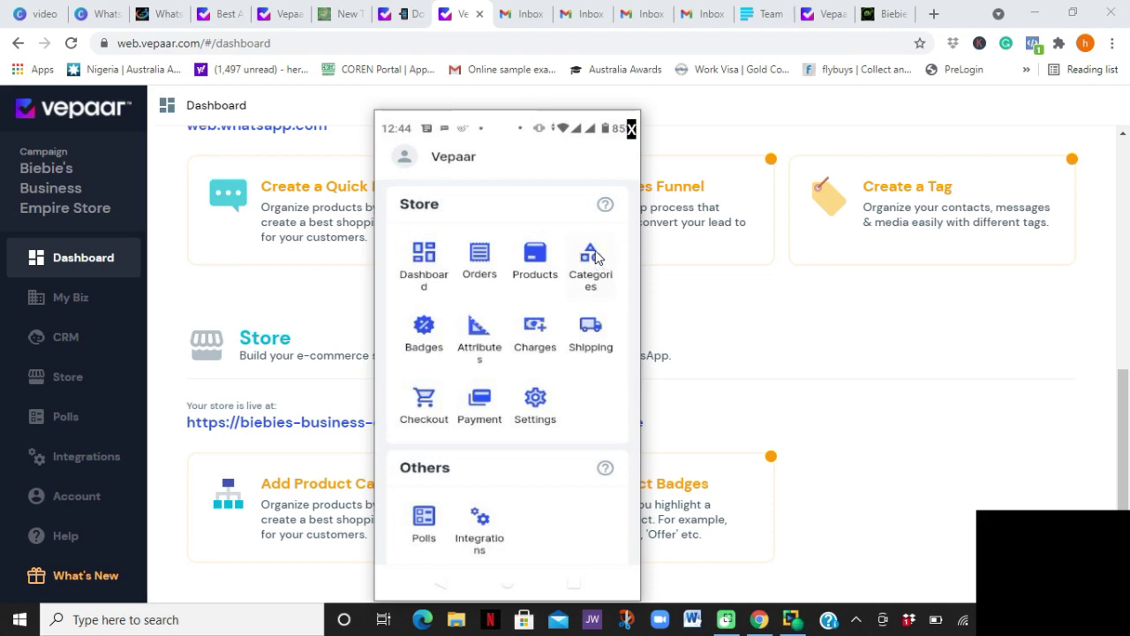
pyautogui.click(594, 256)
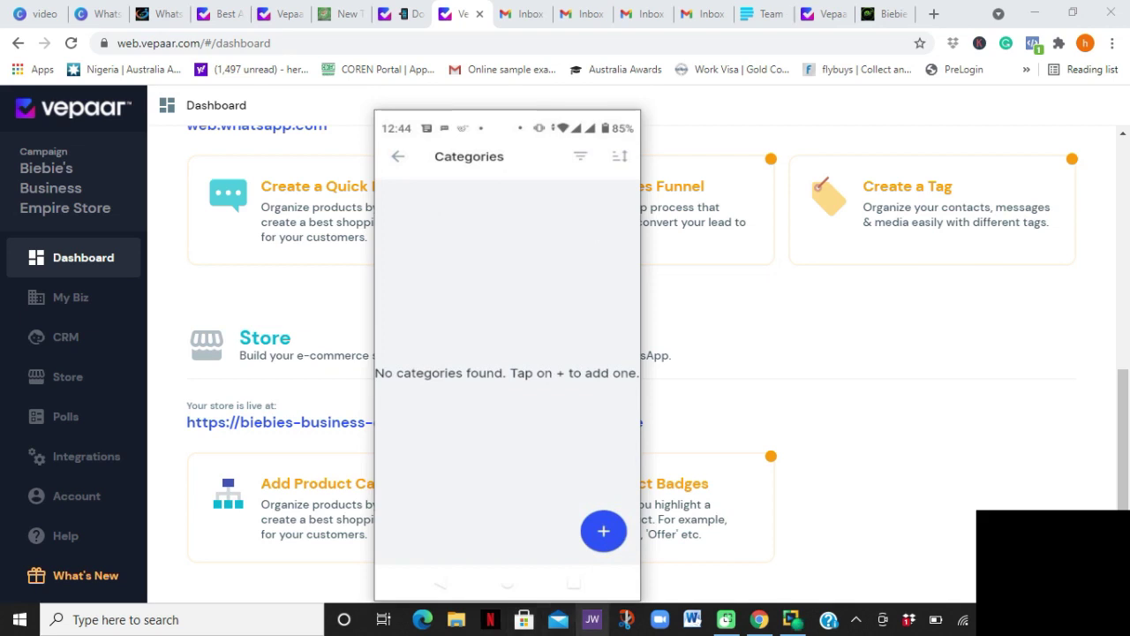
# Create an active 'Food Stuffs' category and go back to the store menu.
pyautogui.click(604, 535)
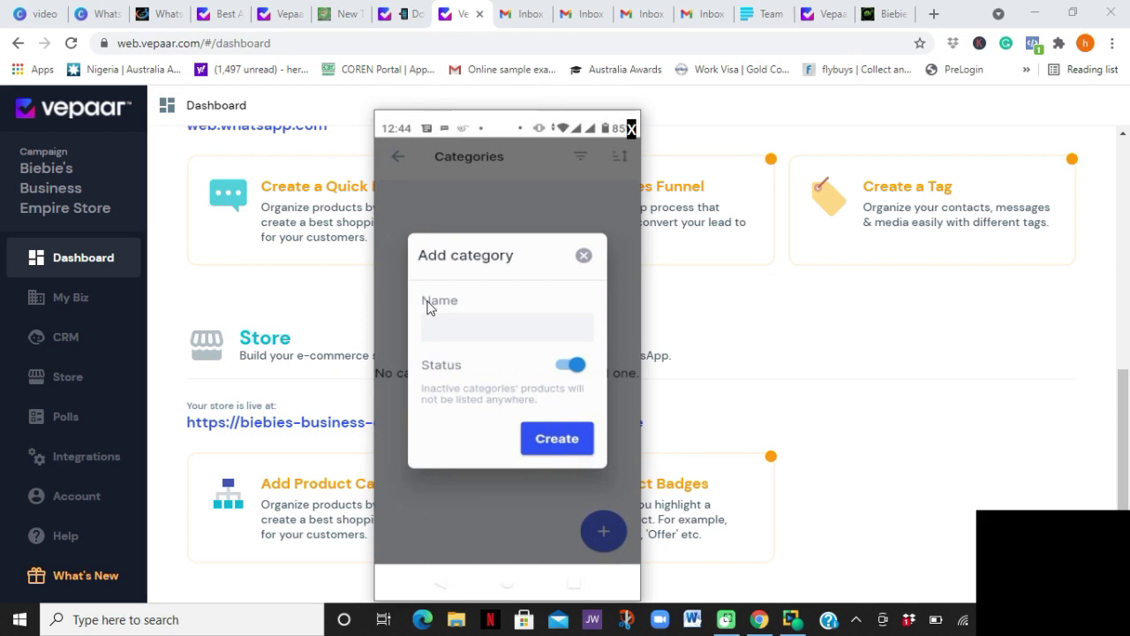
pyautogui.click(427, 306)
pyautogui.write('Food S')
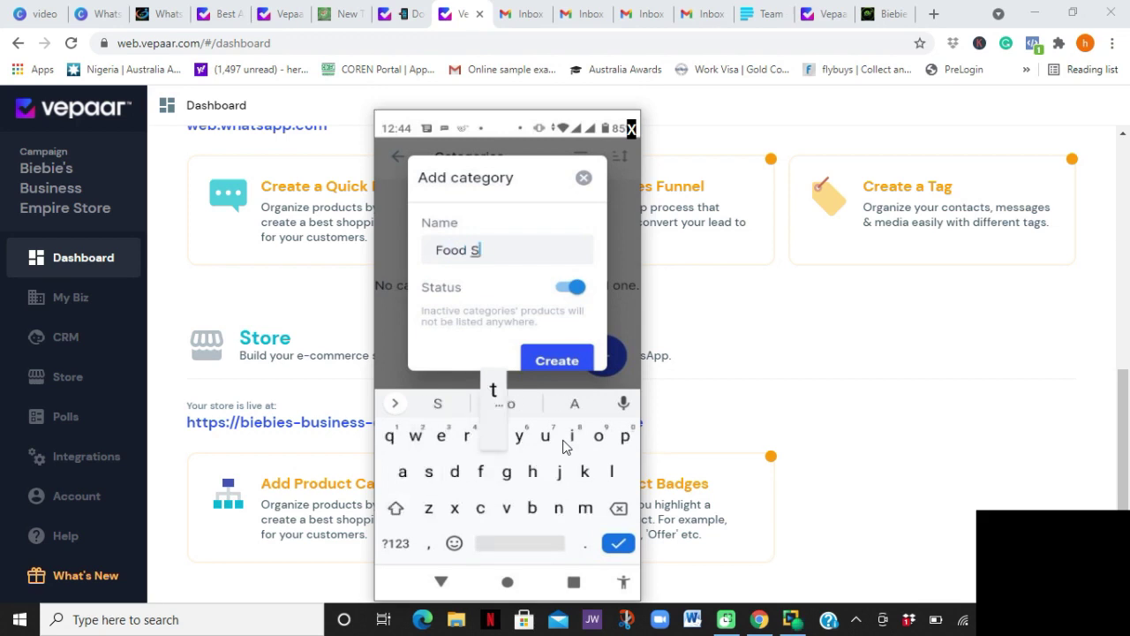
pyautogui.write('tuff')
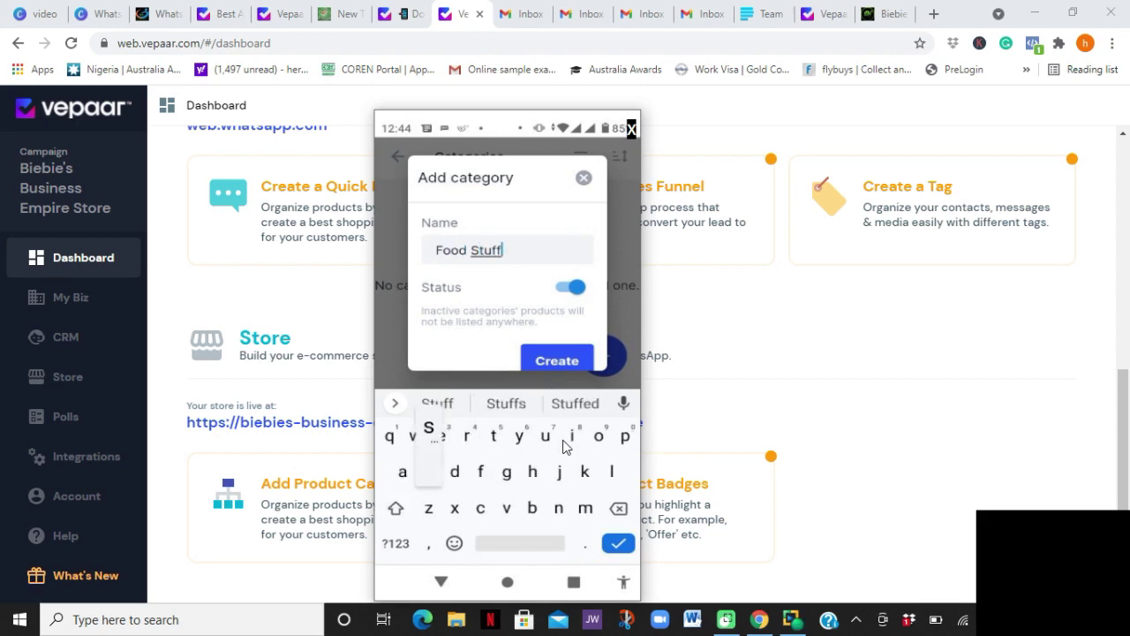
pyautogui.write('s')
pyautogui.click(587, 350)
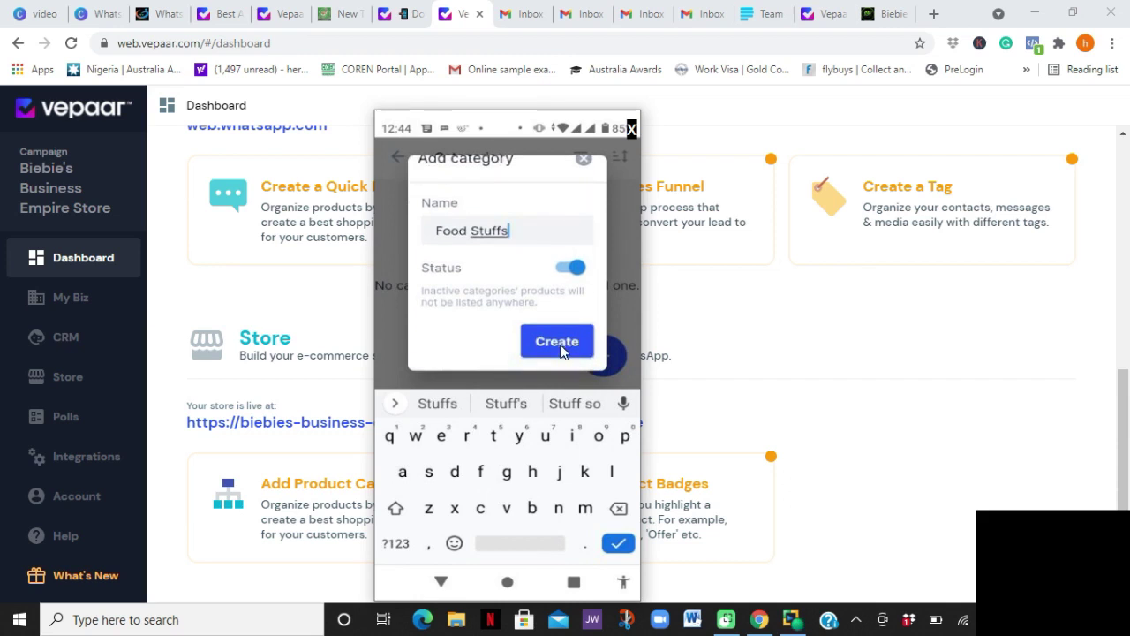
pyautogui.click(562, 350)
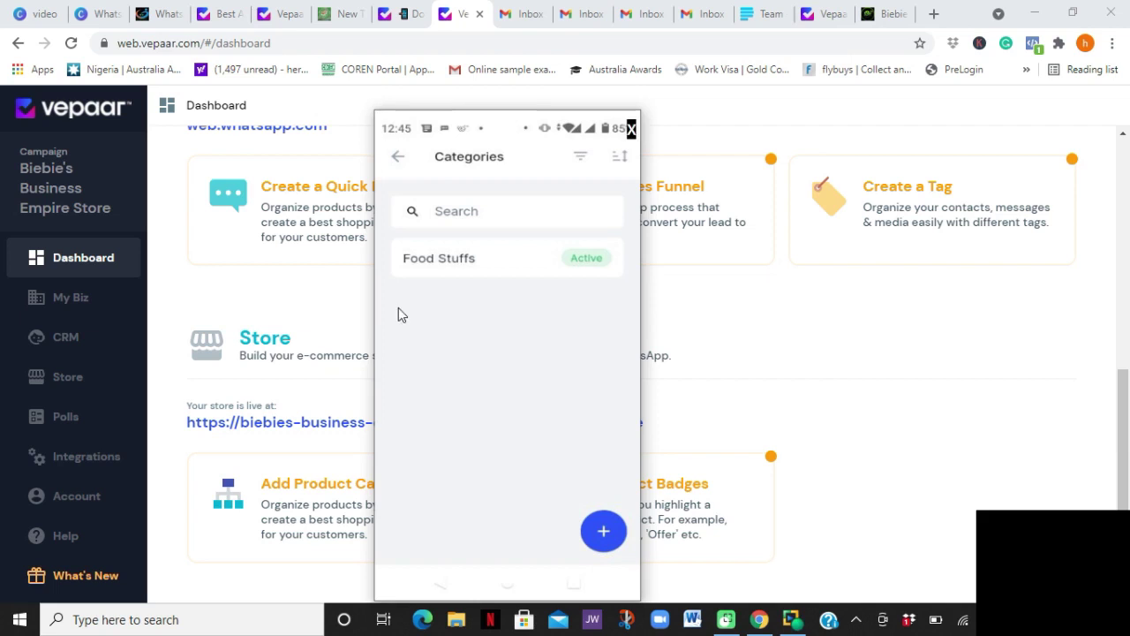
pyautogui.click(395, 157)
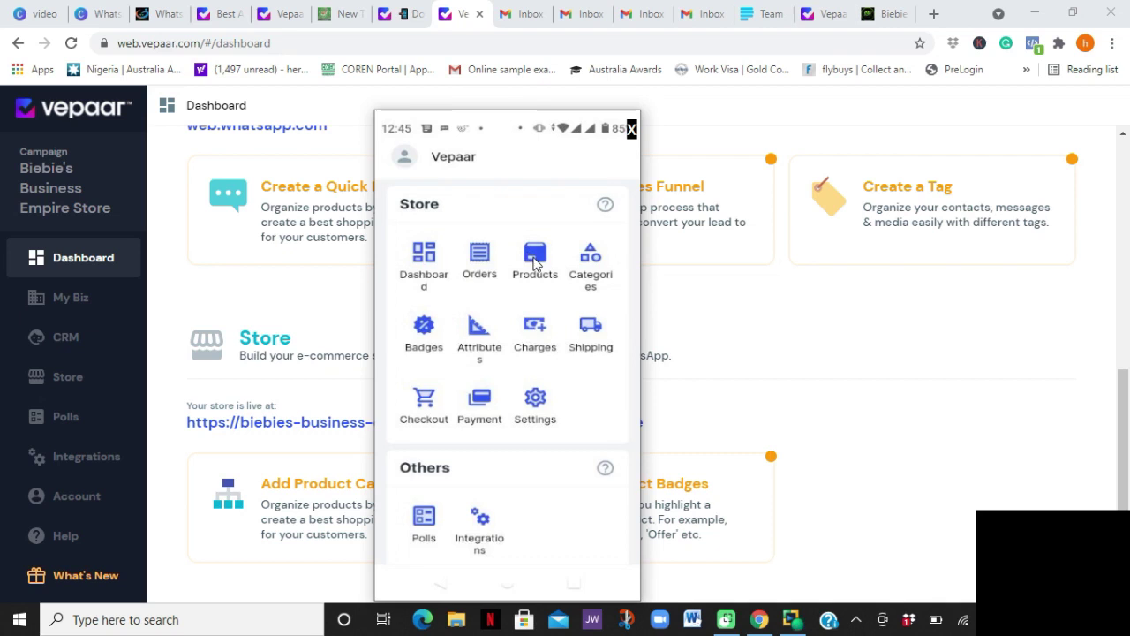
# From Products, start a new Simple product for the Food Stuffs category.
pyautogui.click(534, 261)
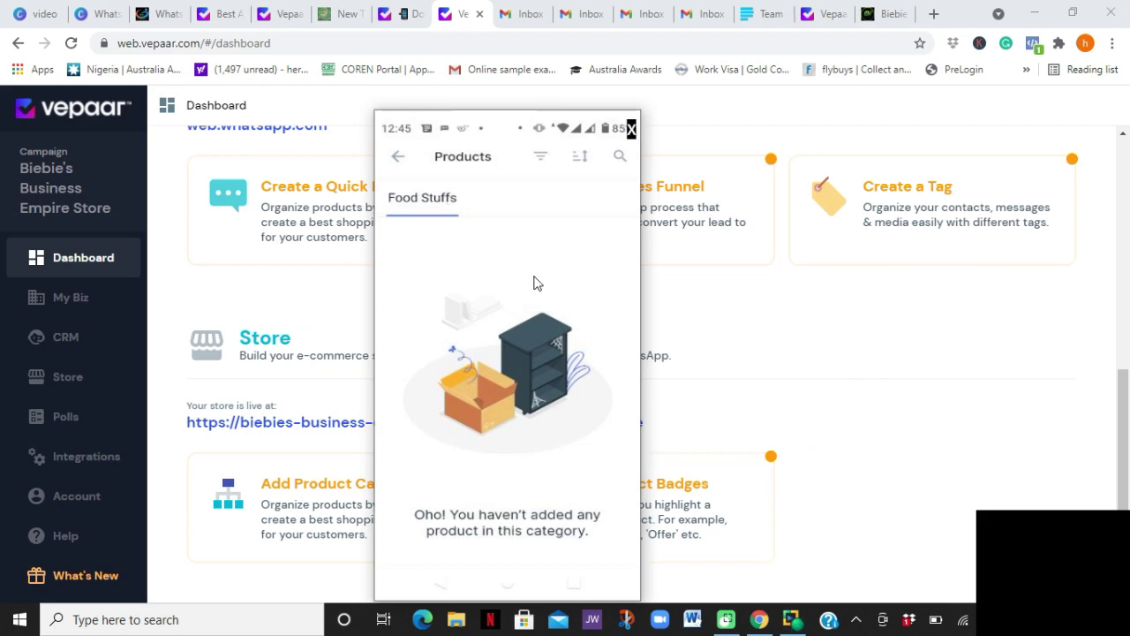
pyautogui.scroll(-3, 532, 375)
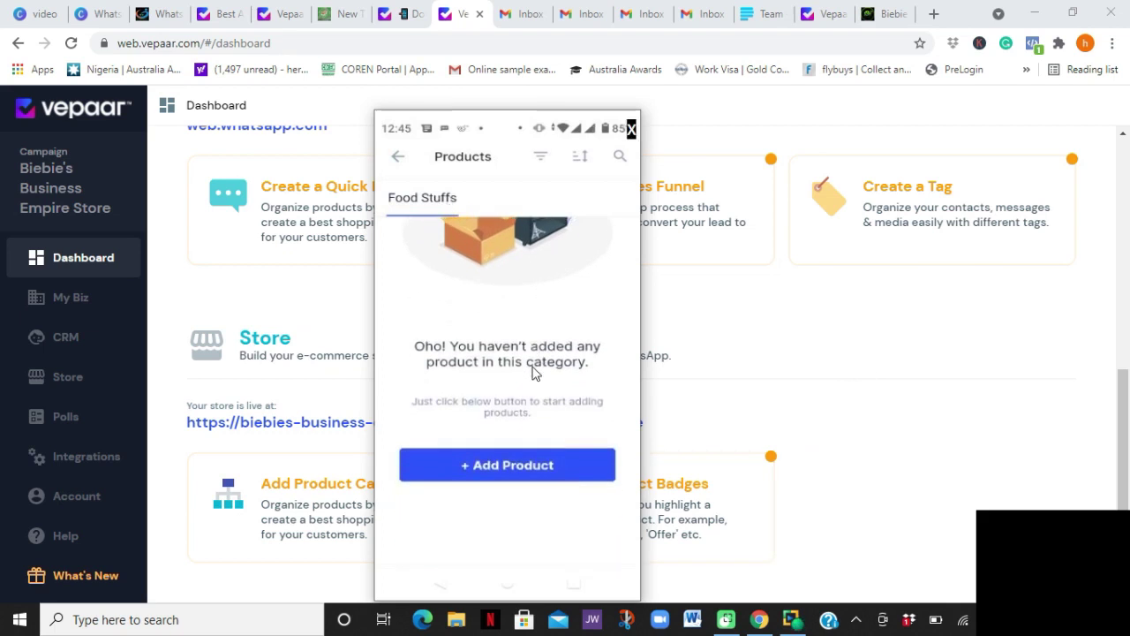
pyautogui.click(495, 462)
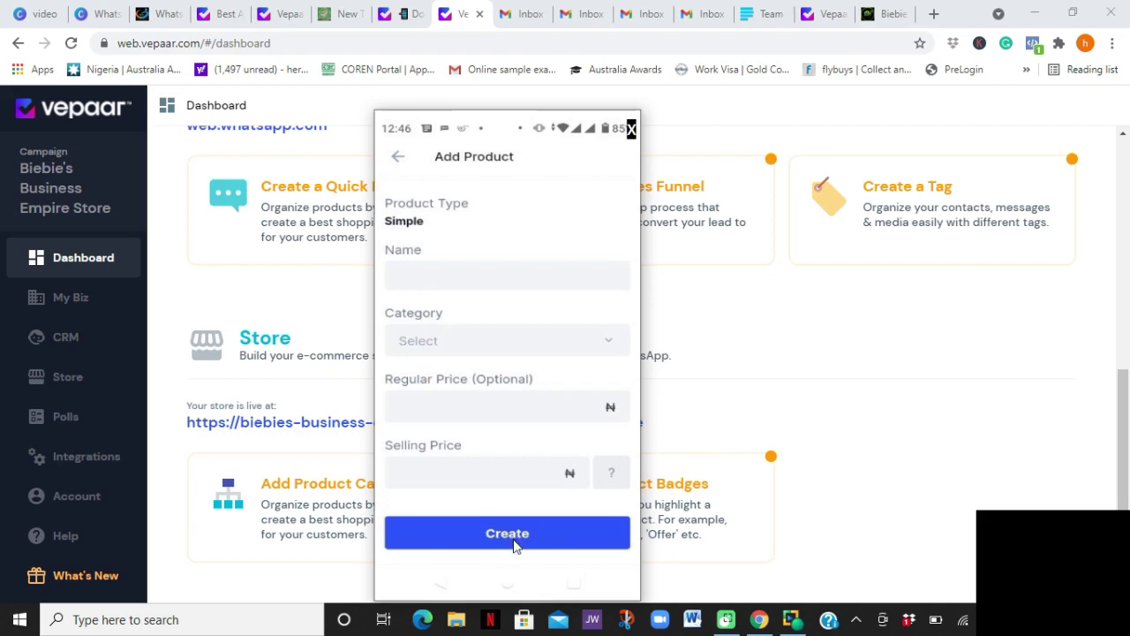
# Create the 'Rice' product with regular price 1000 and selling price 850.
pyautogui.click(421, 279)
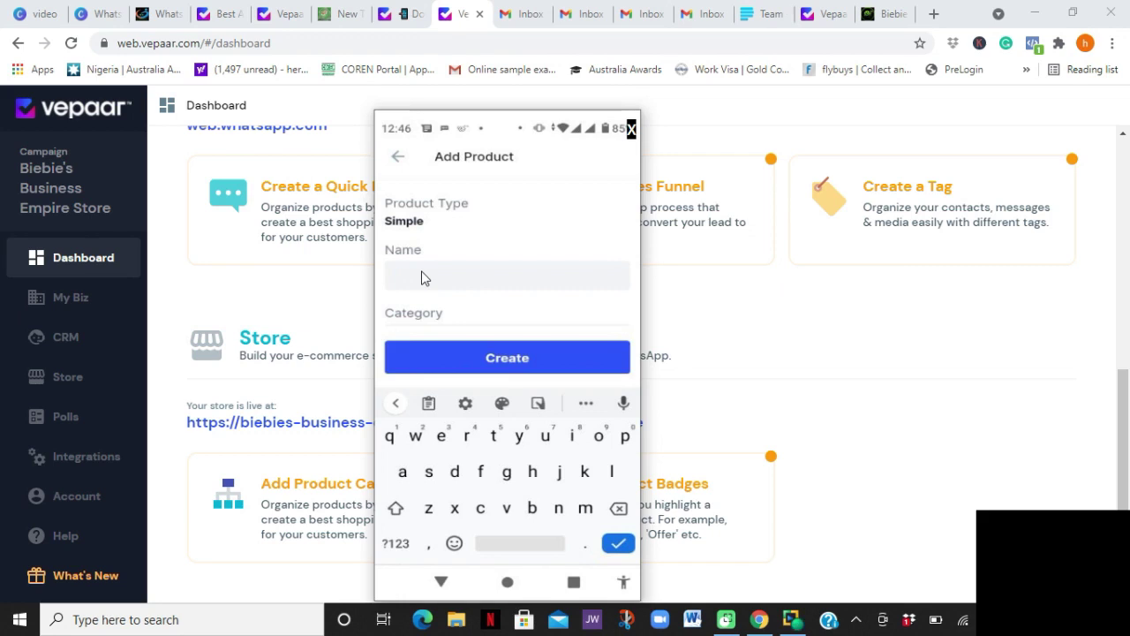
pyautogui.write('R')
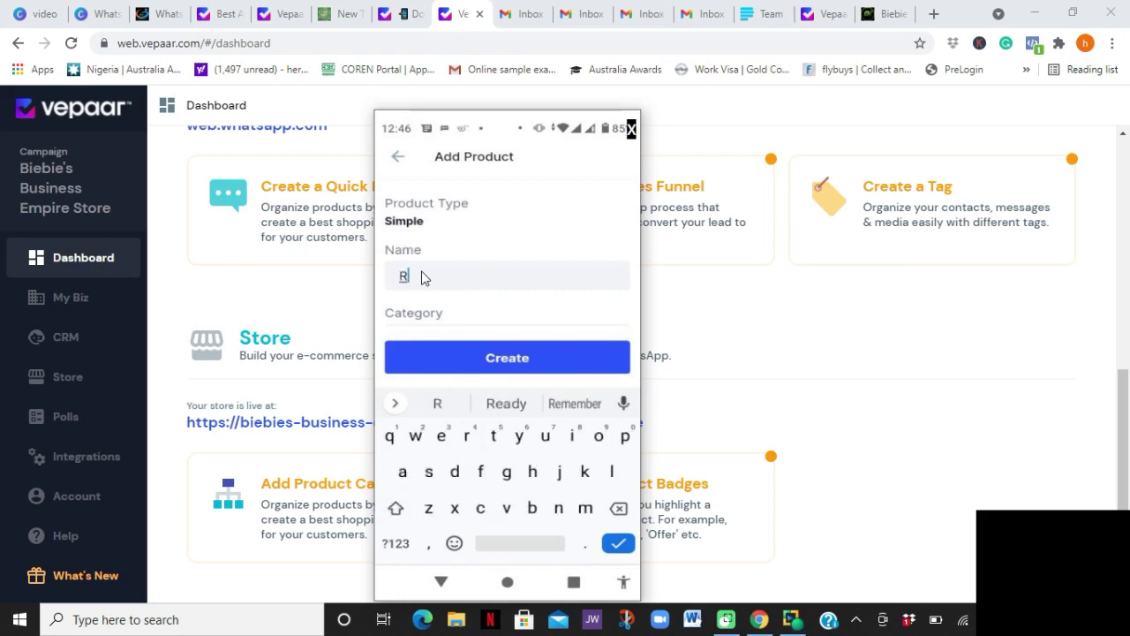
pyautogui.write('ice')
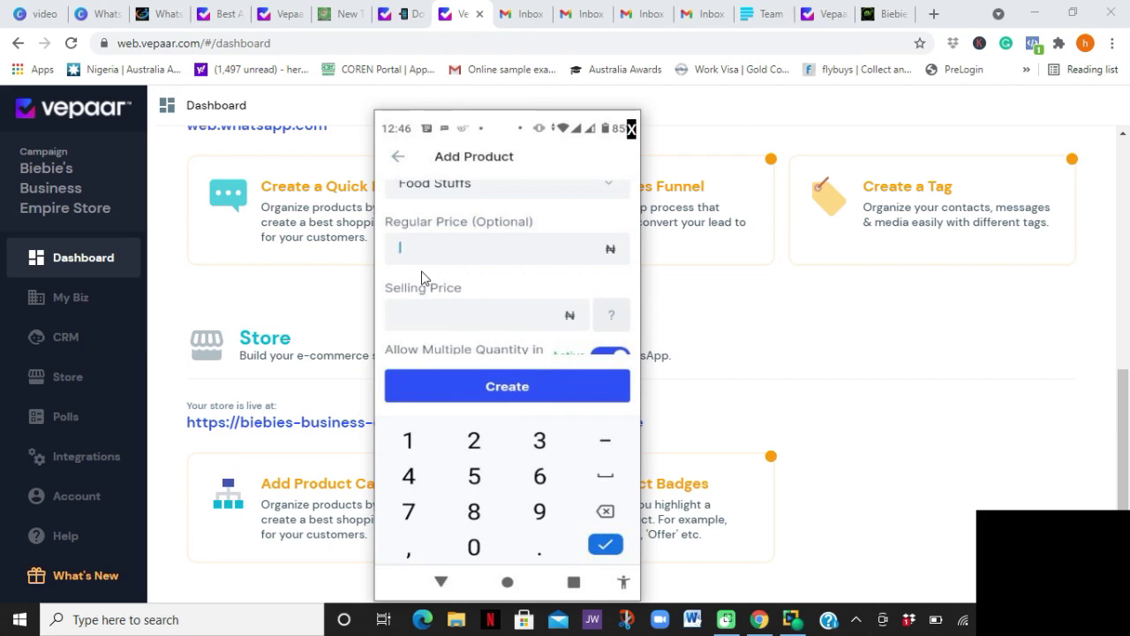
pyautogui.write('1000')
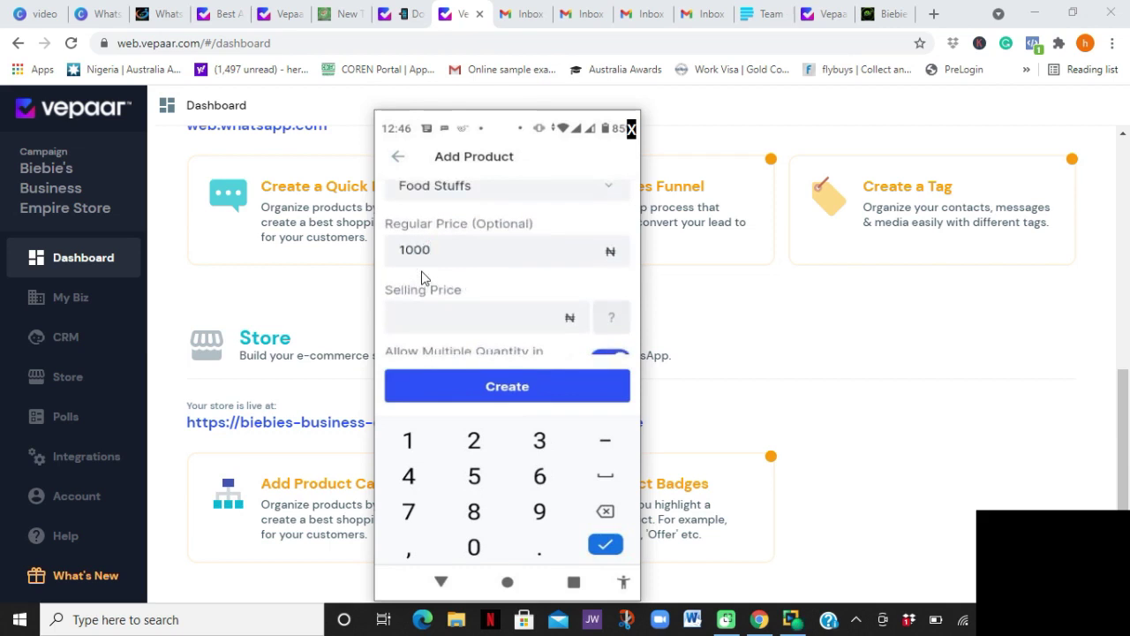
pyautogui.scroll(-1, 422, 279)
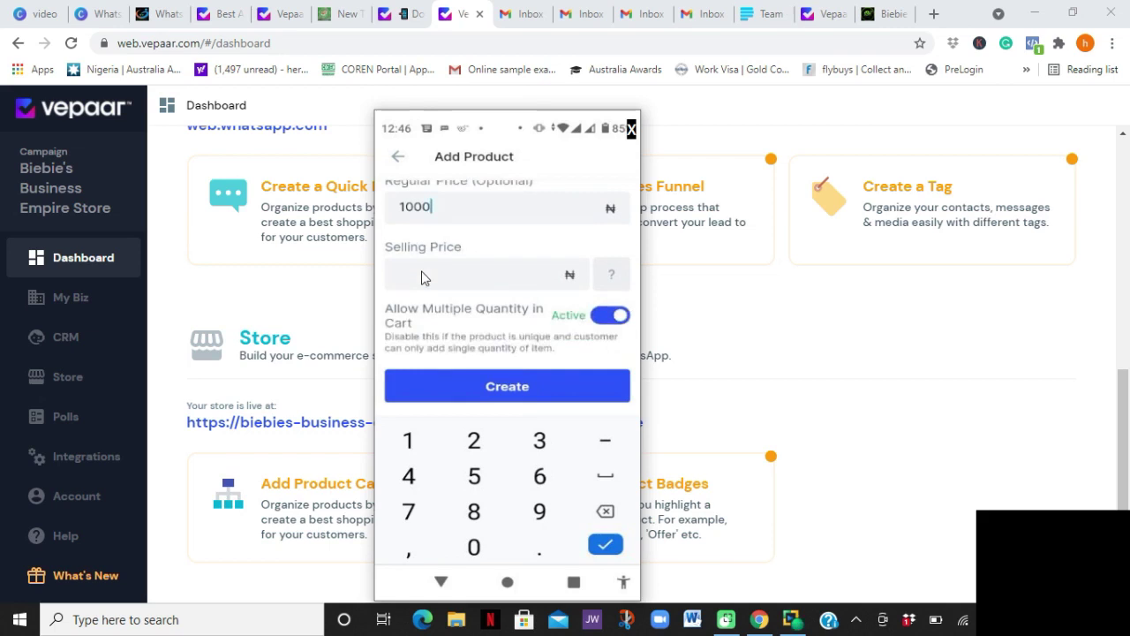
pyautogui.click(422, 279)
pyautogui.write('850')
pyautogui.scroll(-2, 421, 279)
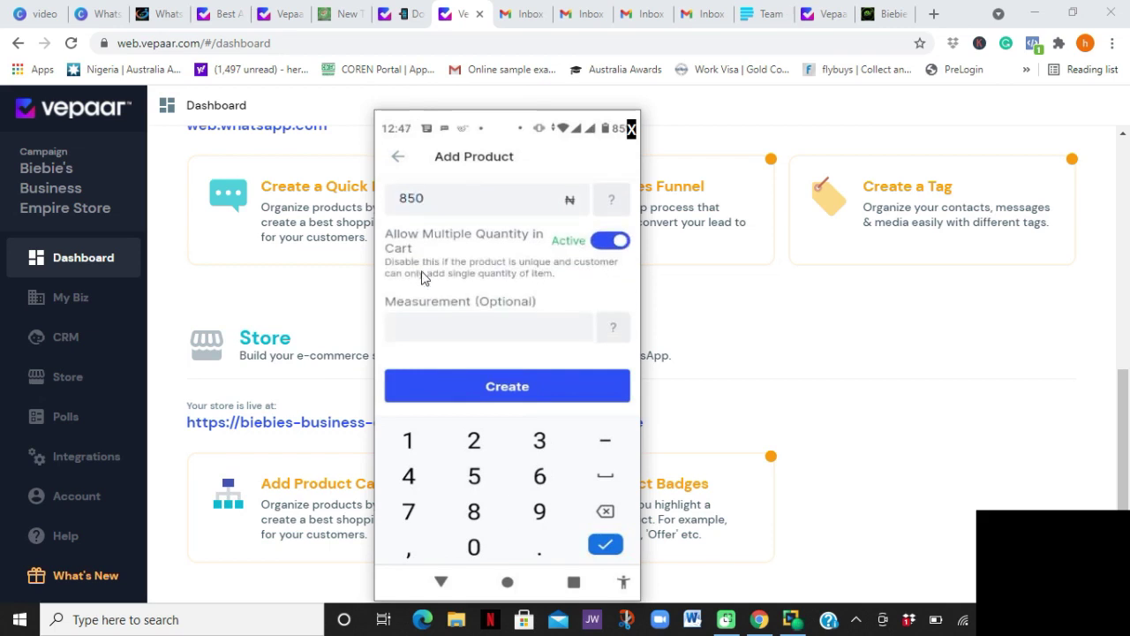
pyautogui.scroll(-1, 422, 278)
pyautogui.scroll(-3, 422, 278)
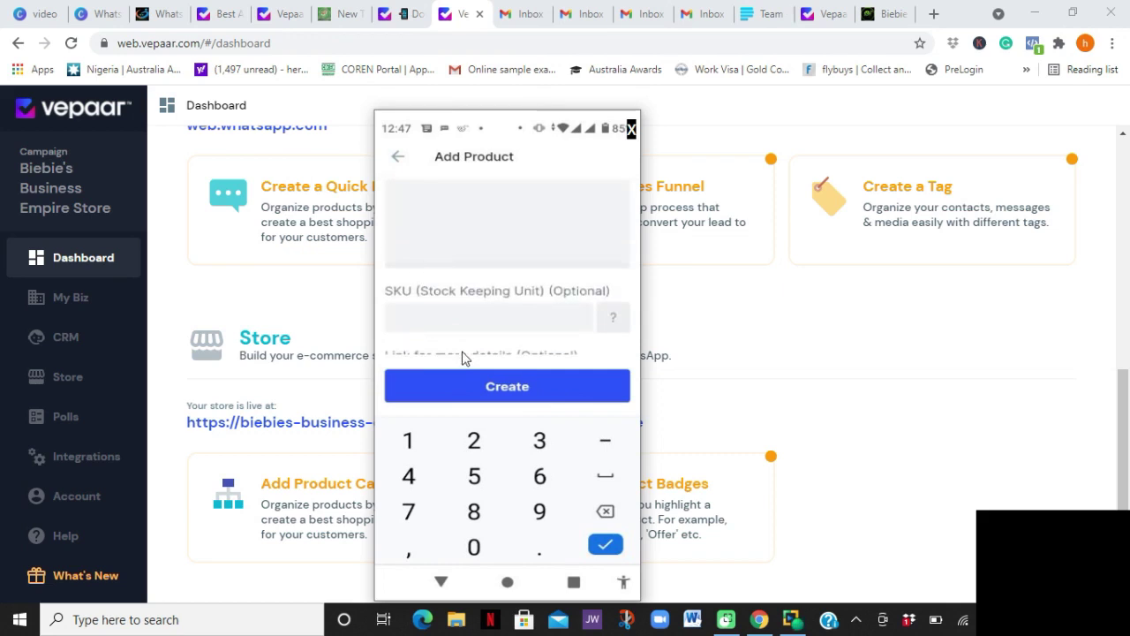
pyautogui.click(500, 386)
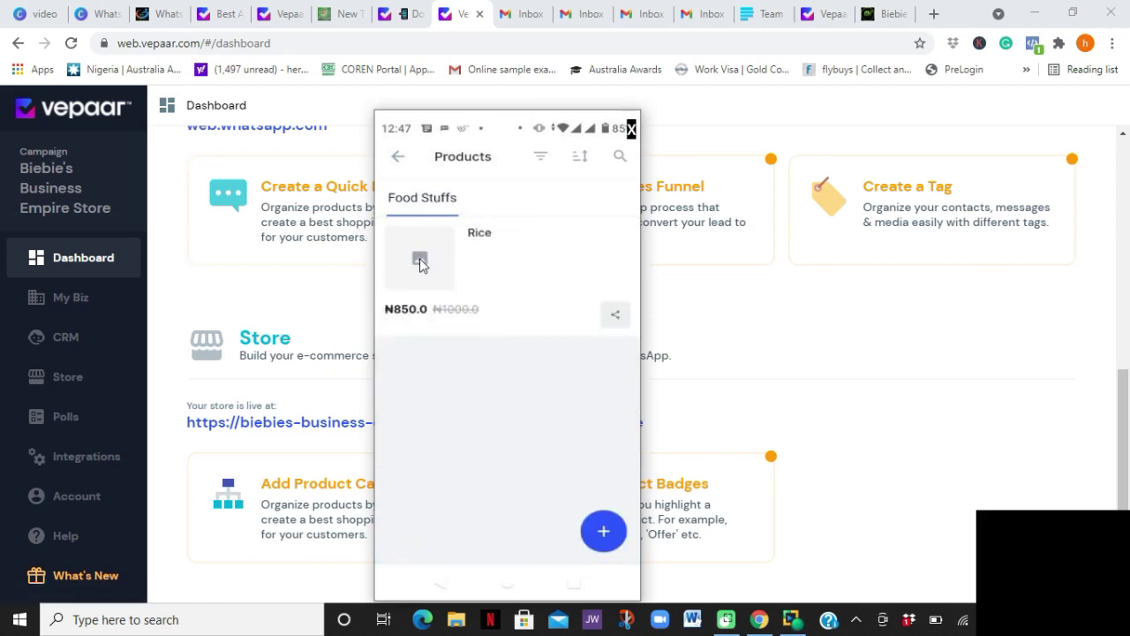
# Open the Rice product and view its Images tab, which has no images.
pyautogui.click(420, 263)
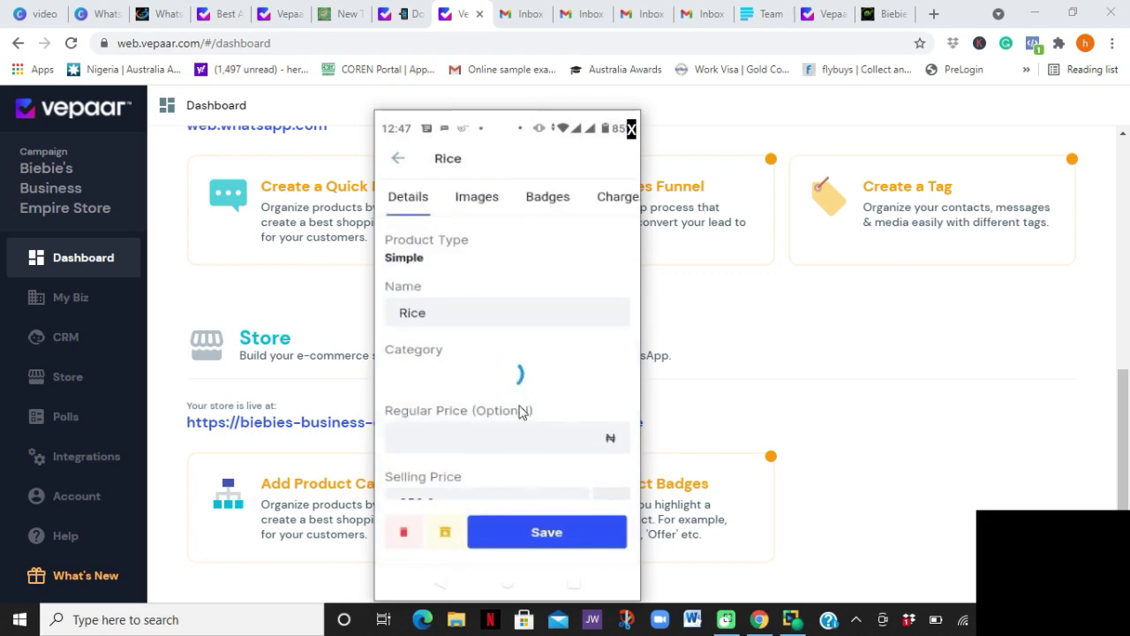
pyautogui.scroll(-3, 521, 413)
pyautogui.scroll(2, 520, 412)
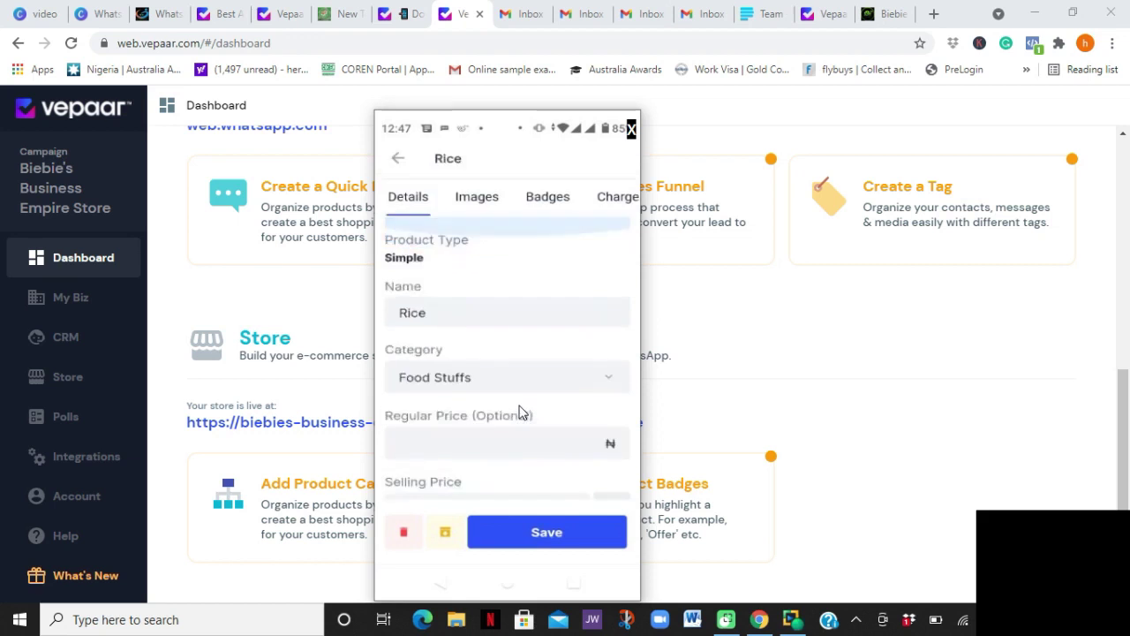
pyautogui.scroll(-6, 520, 412)
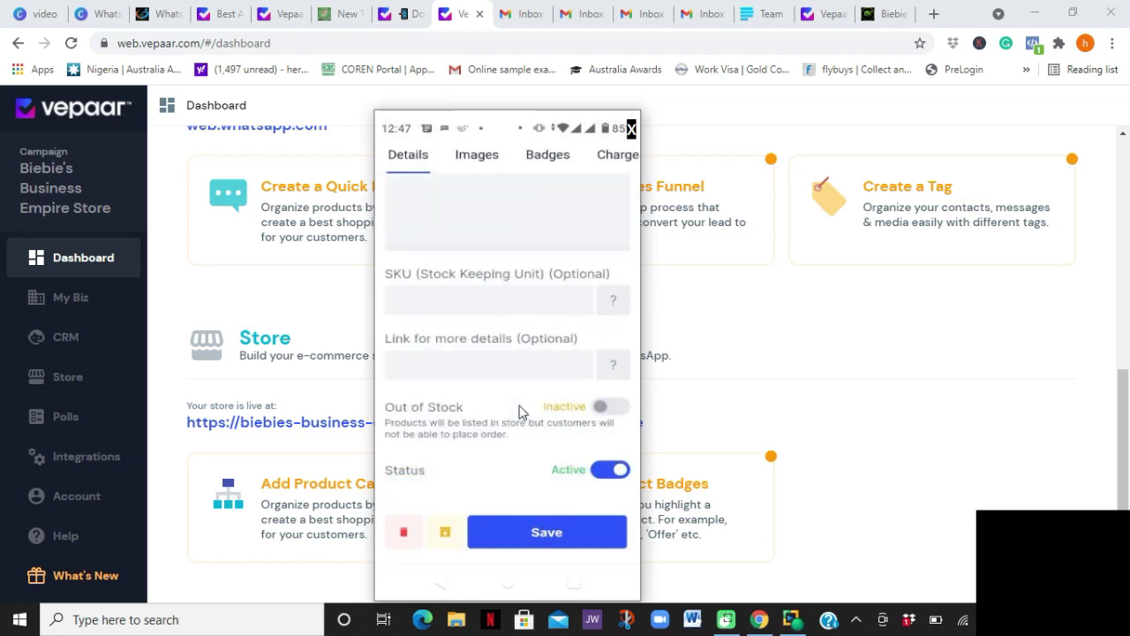
pyautogui.scroll(6, 521, 411)
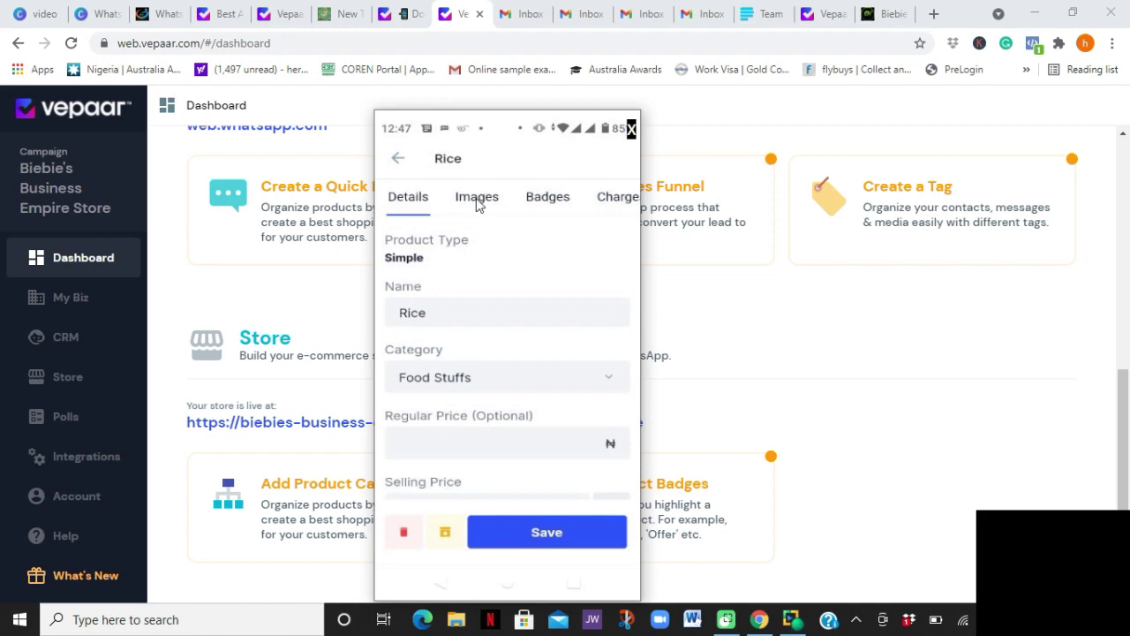
pyautogui.click(478, 199)
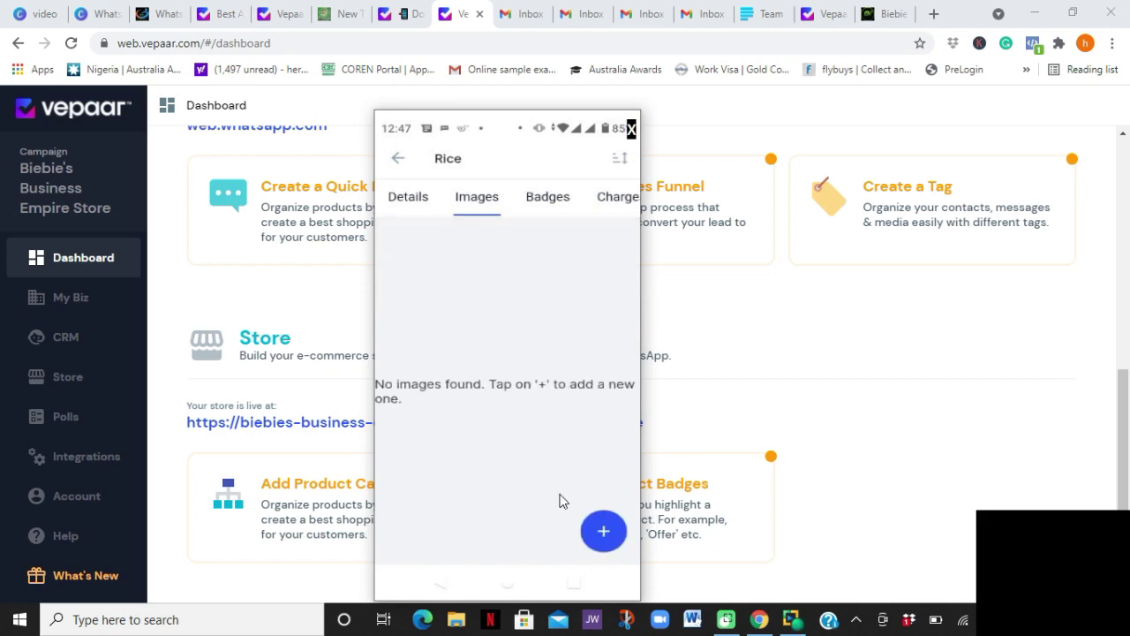
pyautogui.click(604, 531)
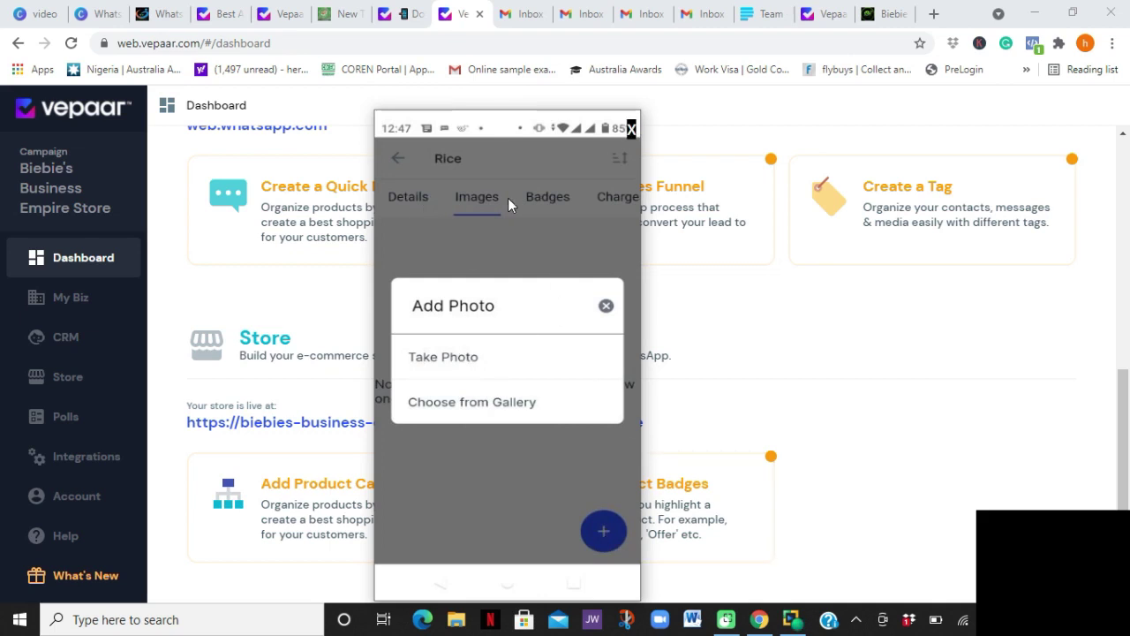
pyautogui.click(596, 364)
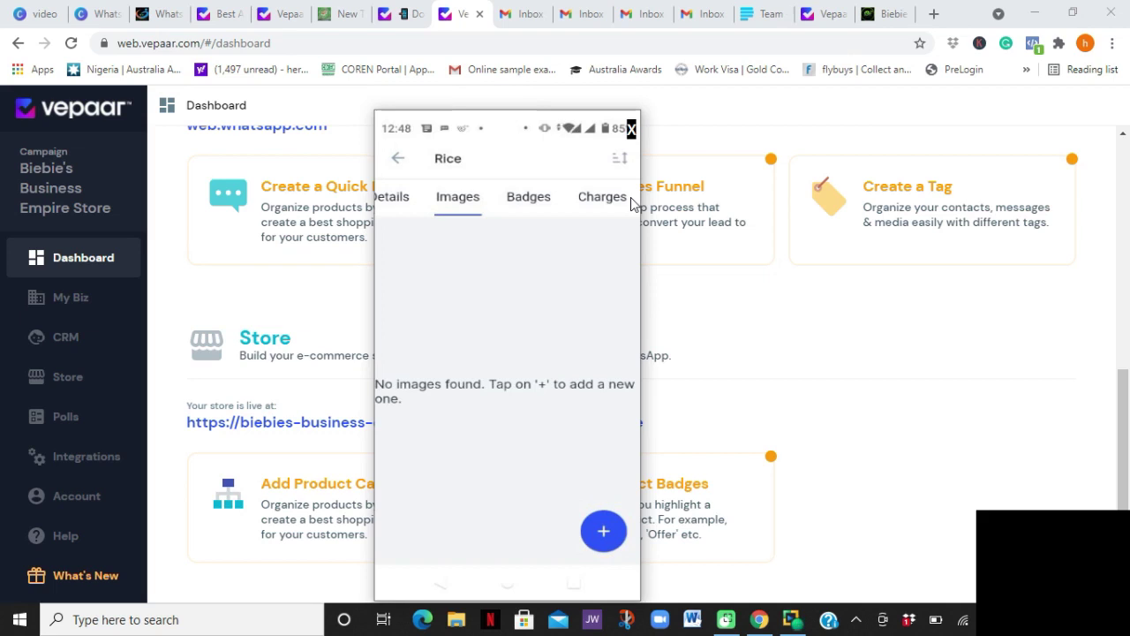
# Go back to the store menu and open the Checkout settings' Form tab.
pyautogui.click(399, 161)
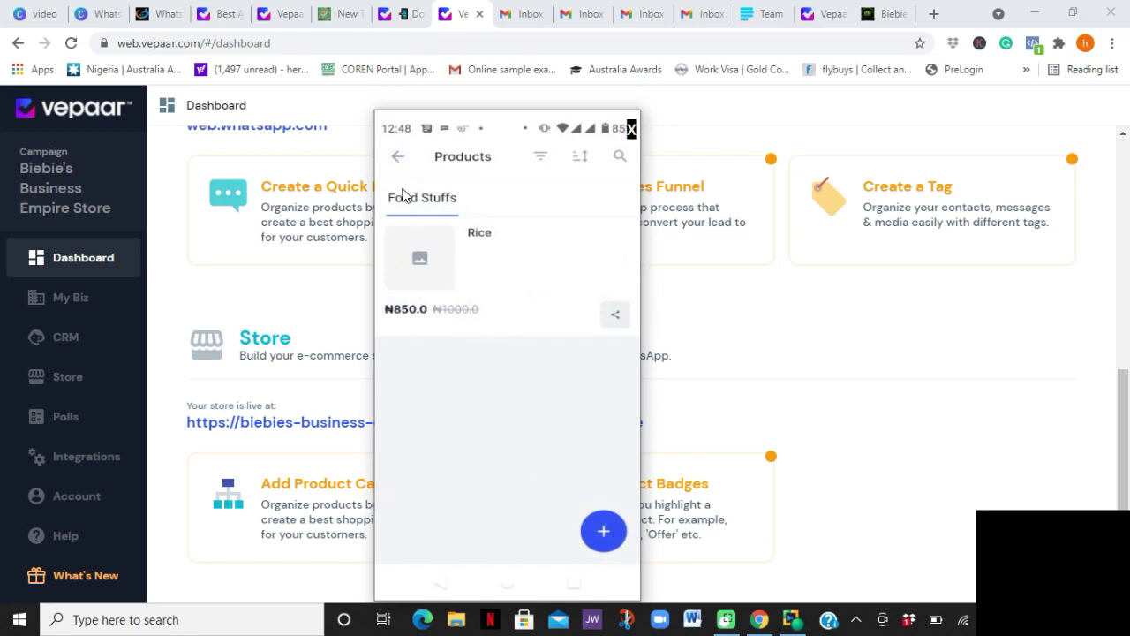
pyautogui.click(400, 160)
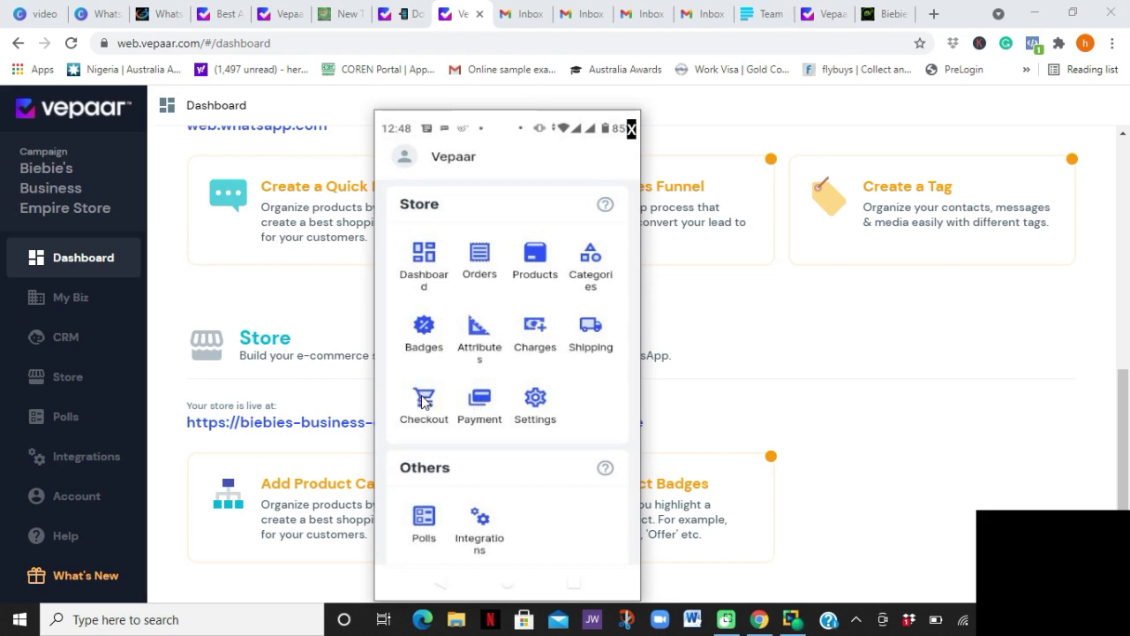
pyautogui.click(421, 398)
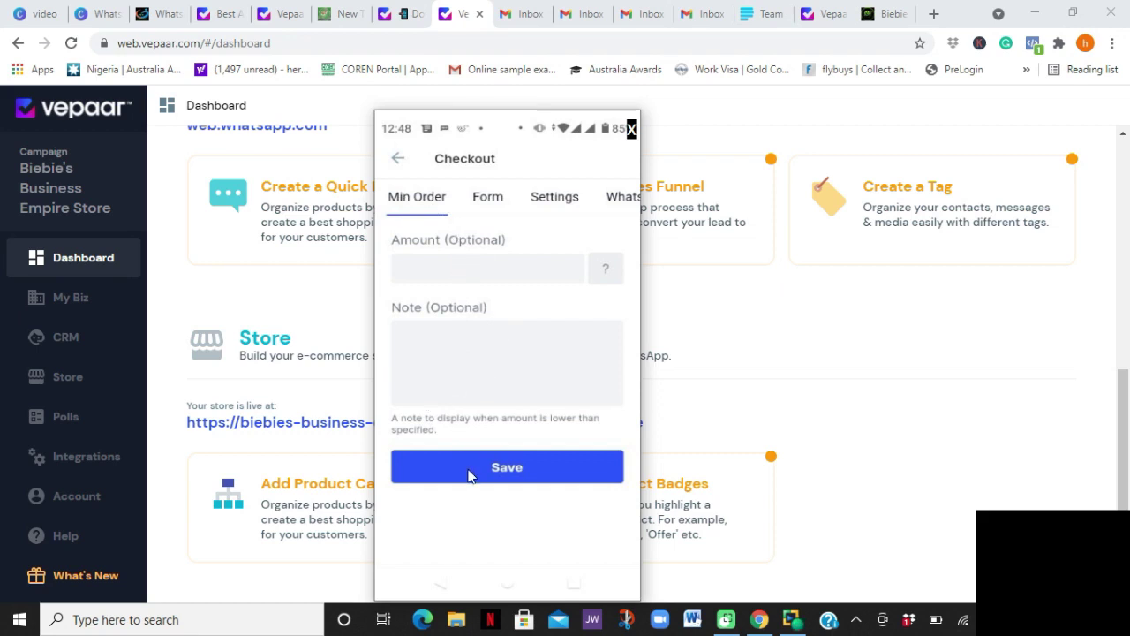
pyautogui.click(489, 200)
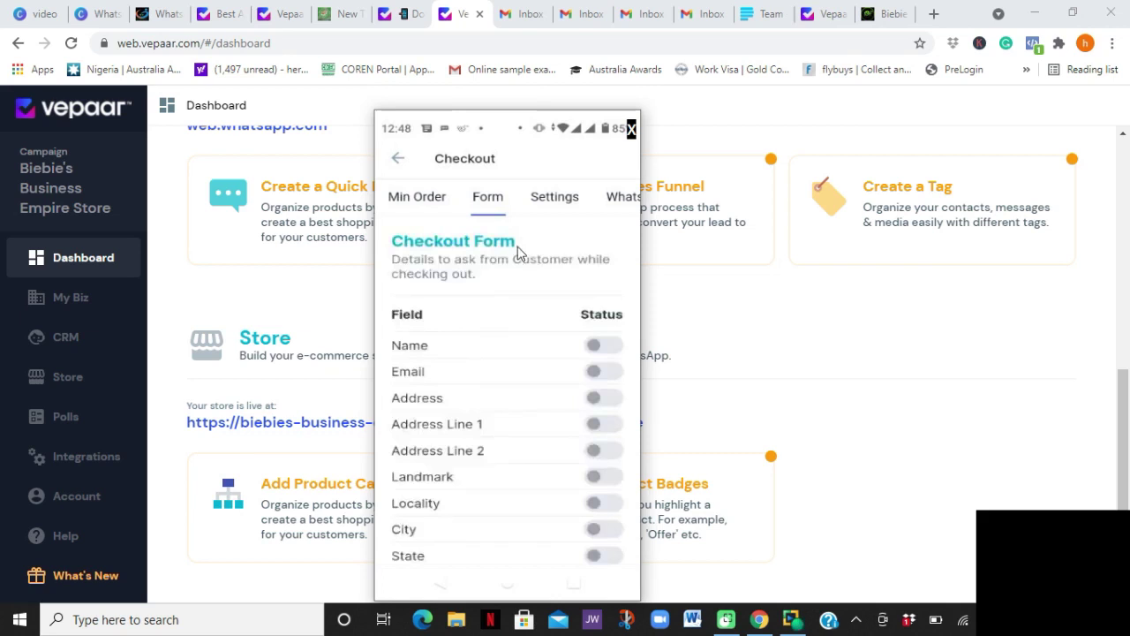
# Enable Name, Email and State on the checkout form, then view WhatsApp checkout settings.
pyautogui.click(616, 345)
pyautogui.click(616, 371)
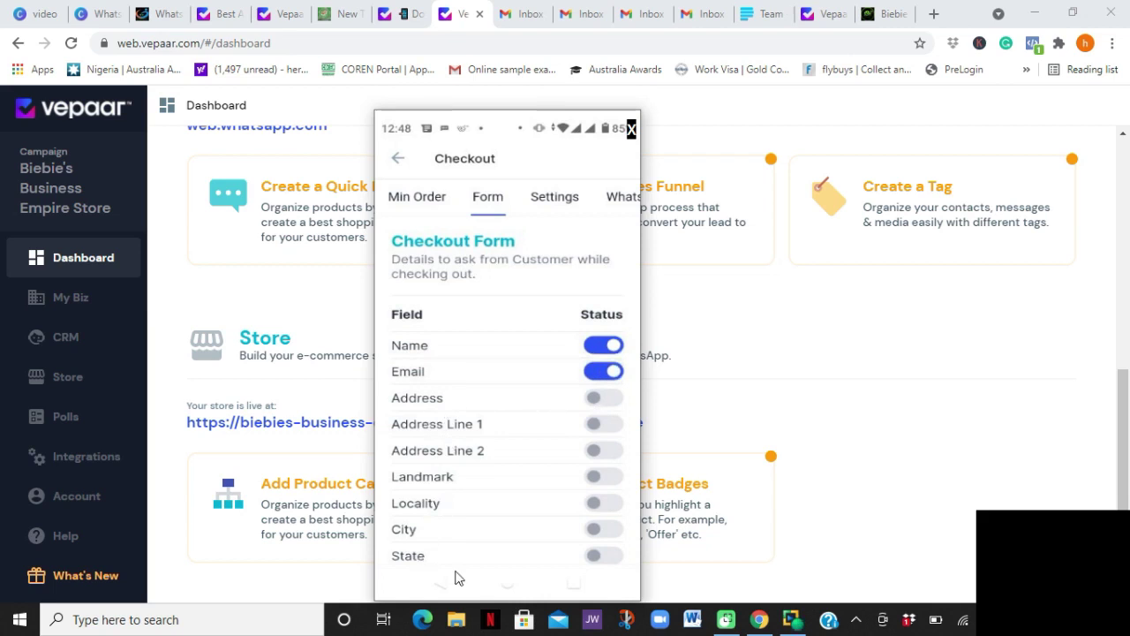
pyautogui.click(613, 557)
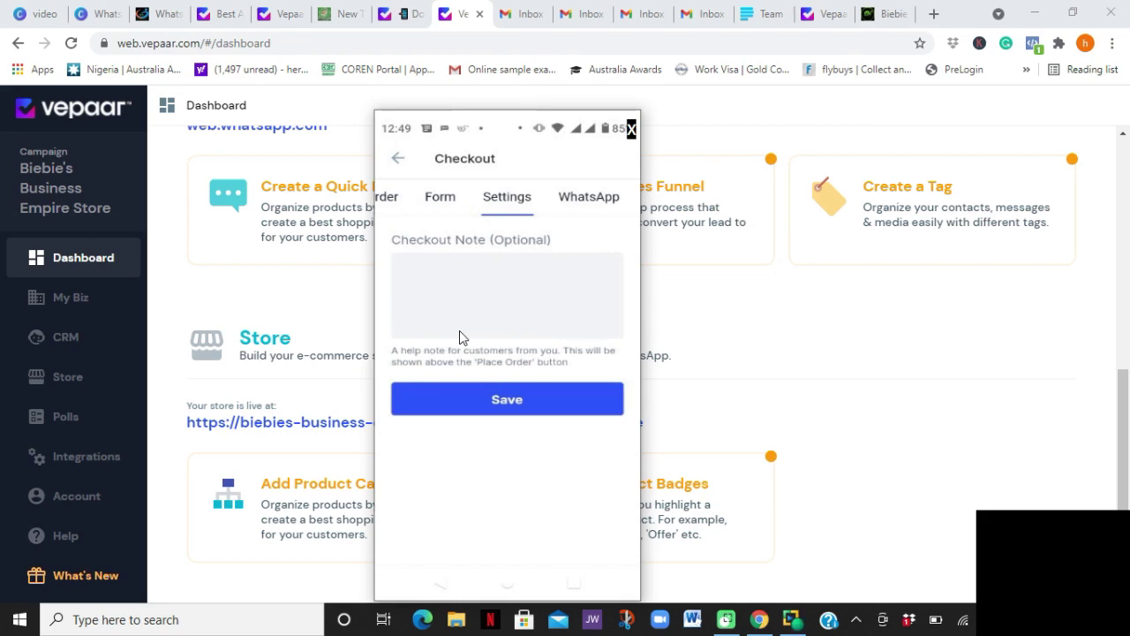
pyautogui.click(589, 197)
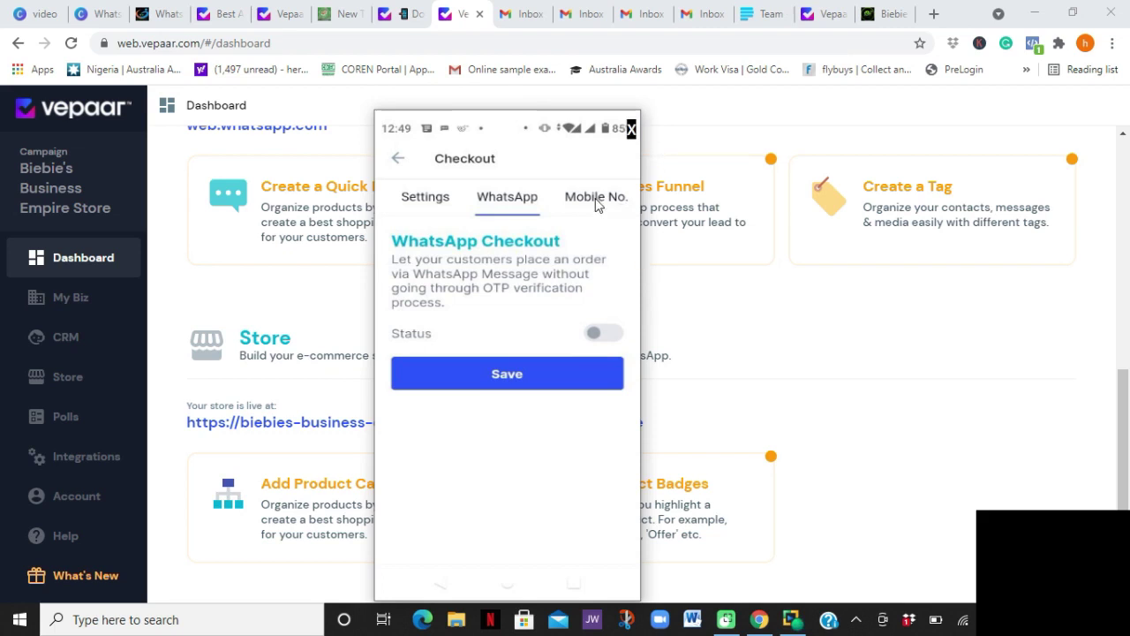
# Turn on OTP verification for Mobile No. checkout, save it, and return to the menu.
pyautogui.click(597, 202)
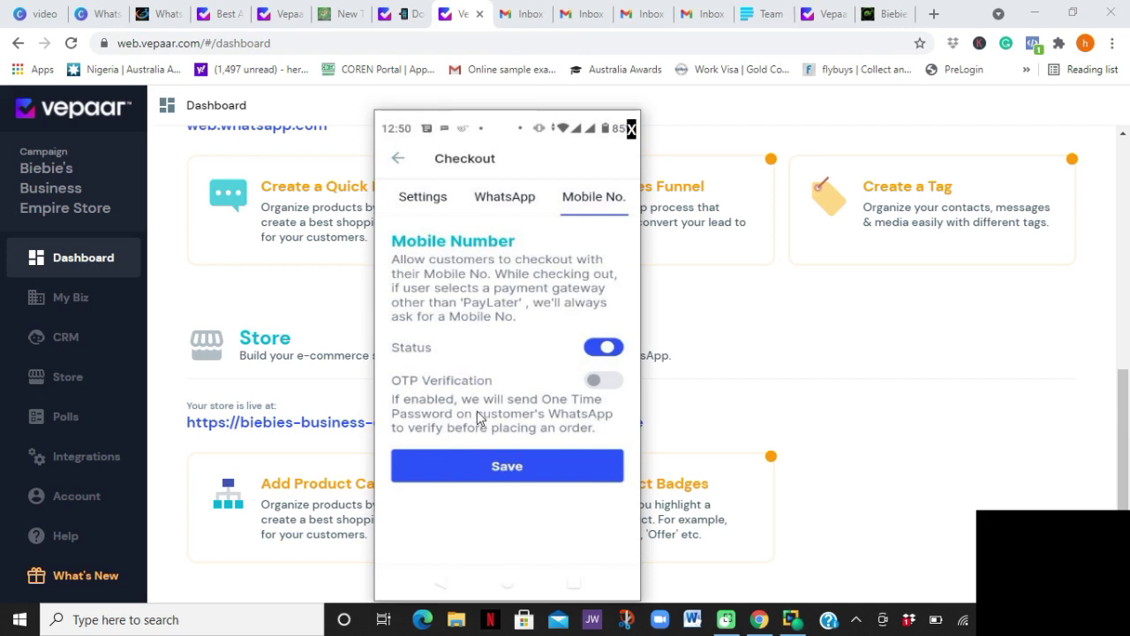
pyautogui.click(607, 383)
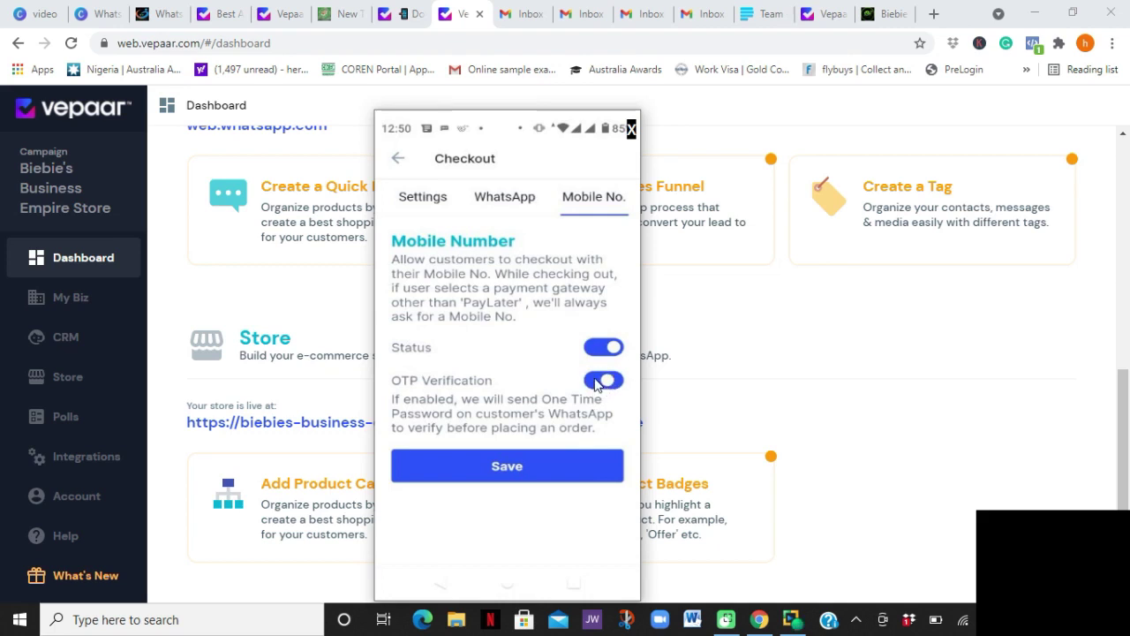
pyautogui.click(511, 471)
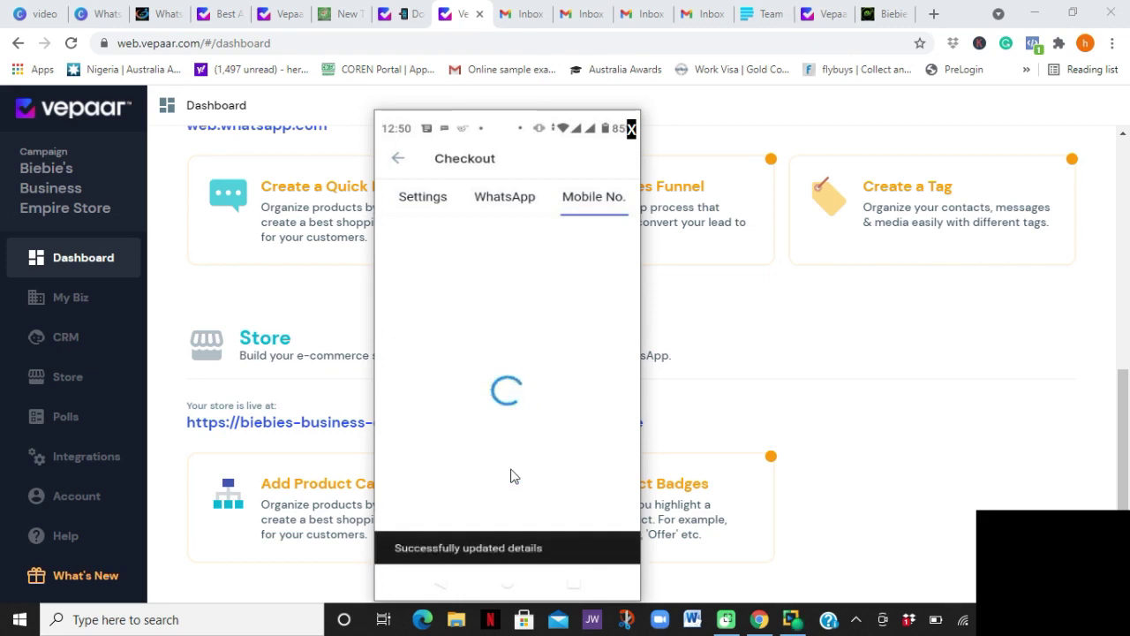
pyautogui.click(395, 158)
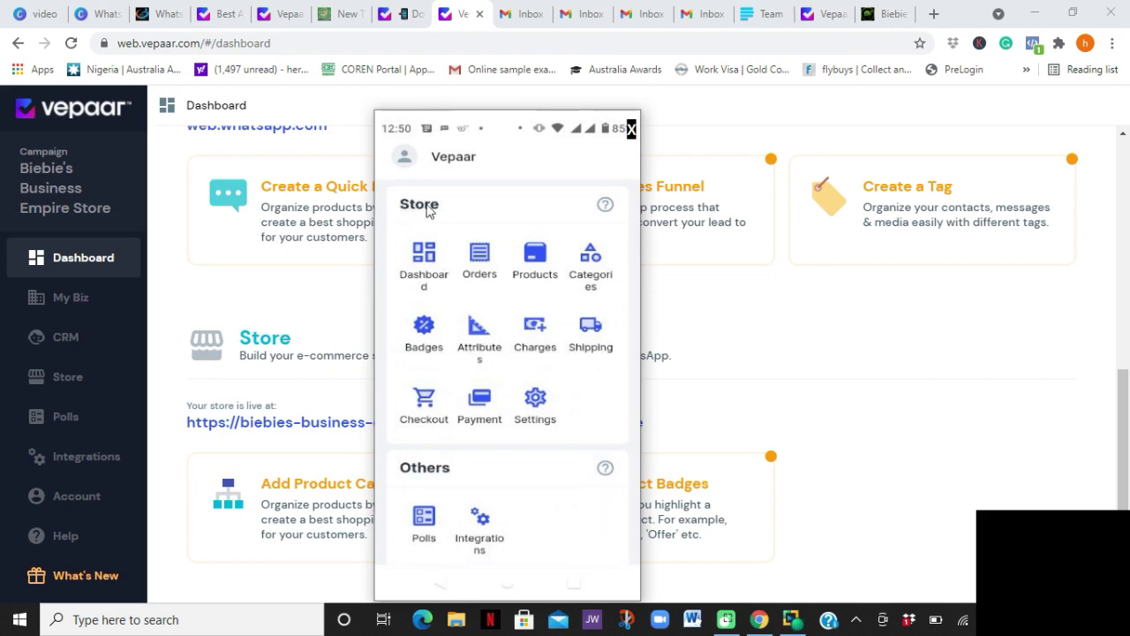
# Check that the Polls list under Others is empty, then return to the menu.
pyautogui.scroll(1, 486, 268)
pyautogui.scroll(-3, 486, 268)
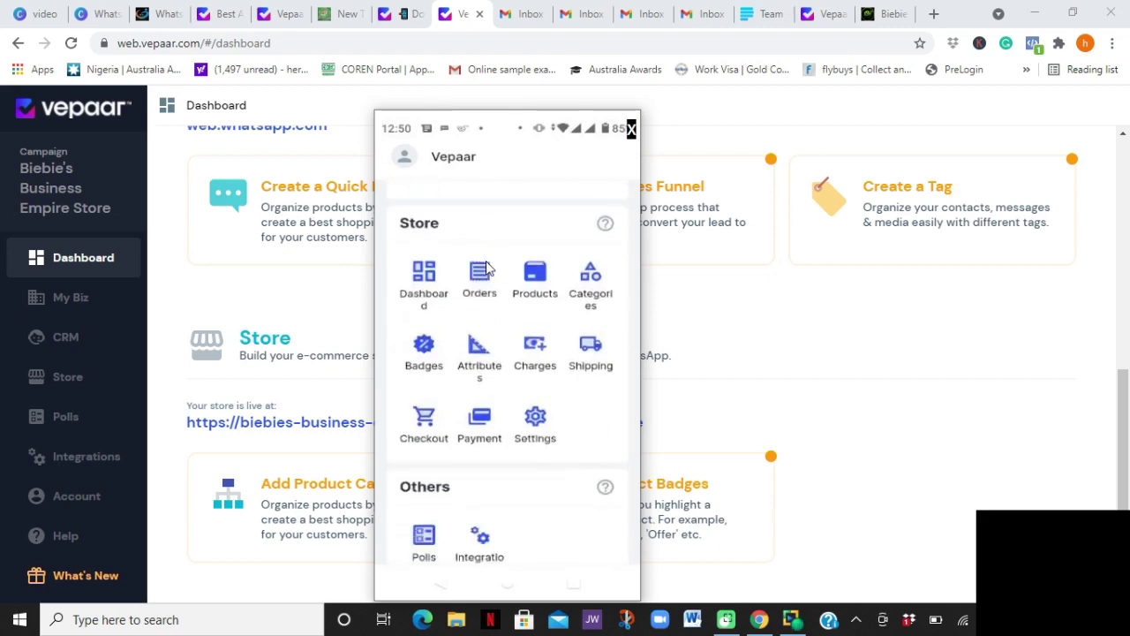
pyautogui.scroll(-4, 486, 267)
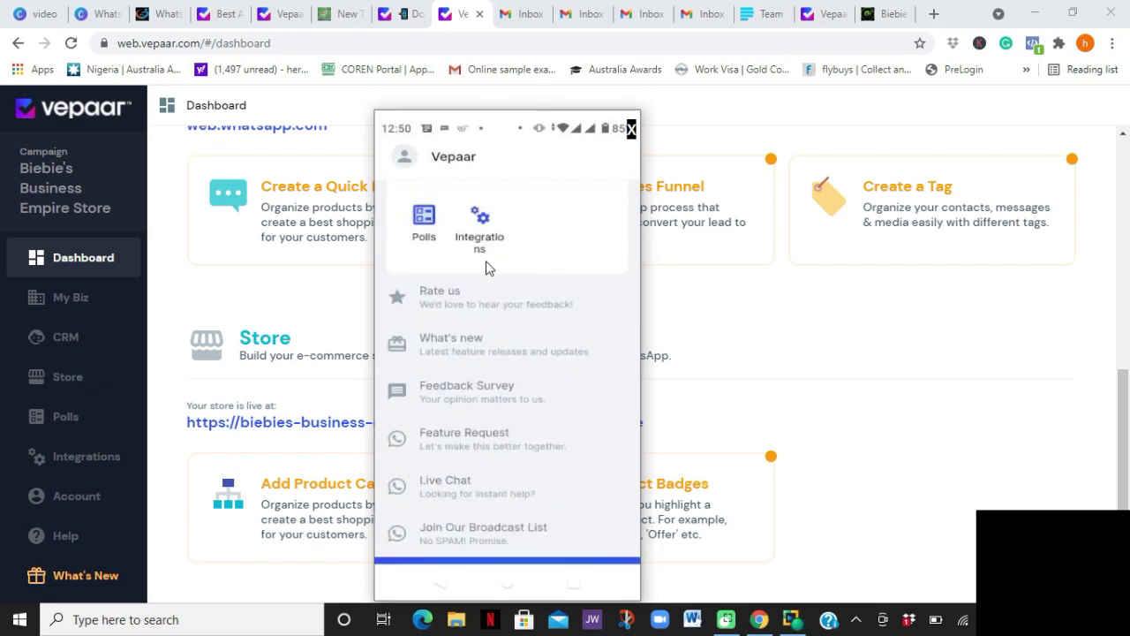
pyautogui.scroll(3, 487, 268)
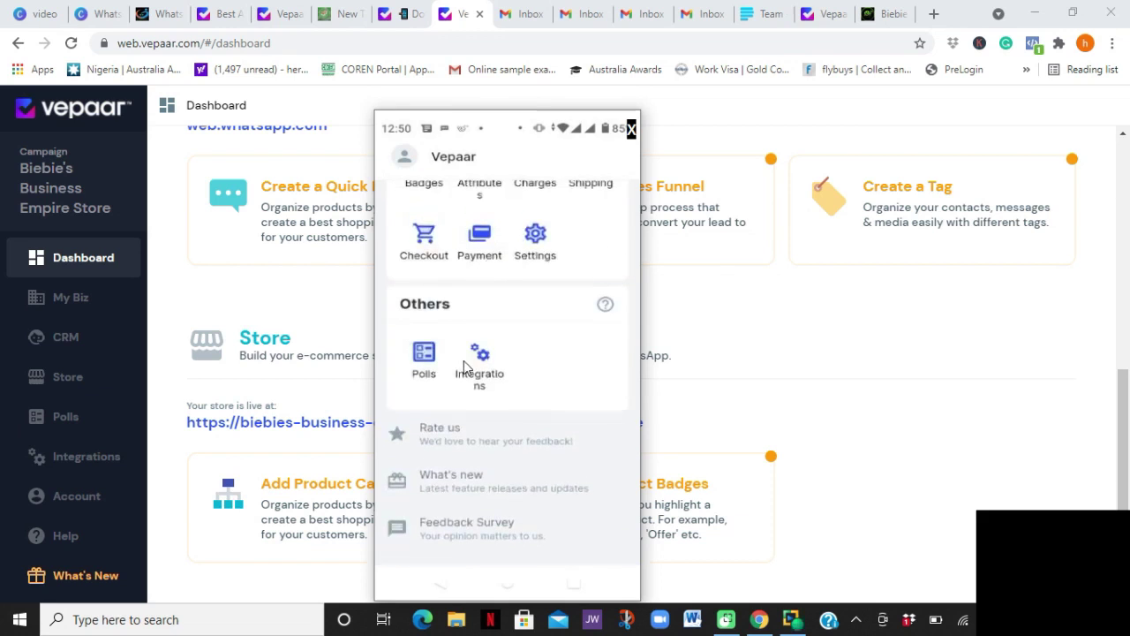
pyautogui.click(423, 362)
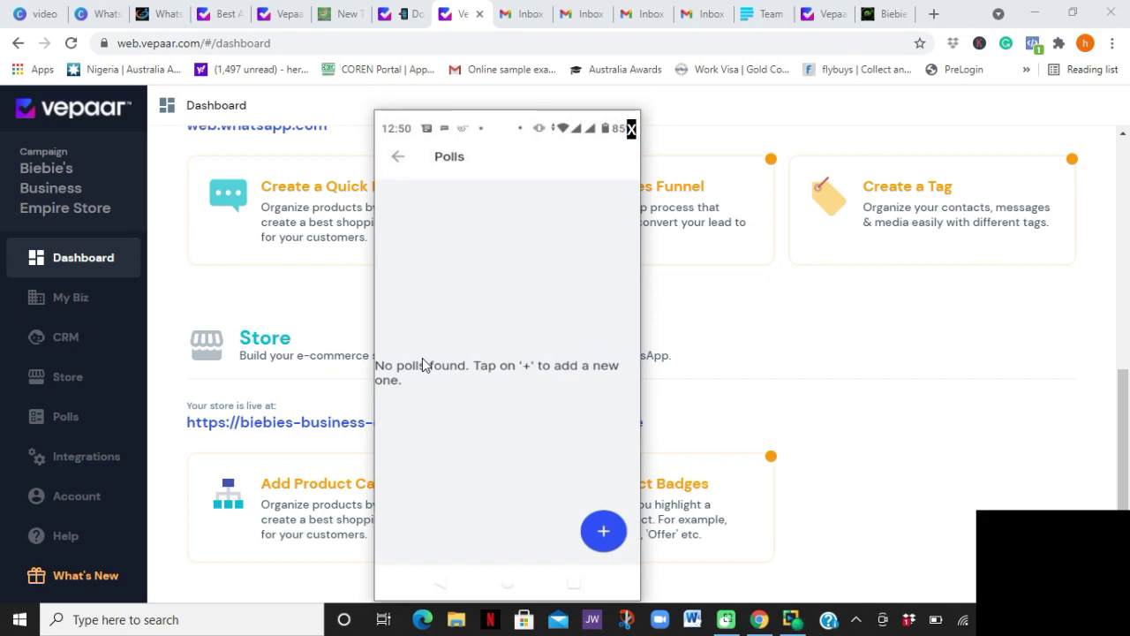
pyautogui.rightClick(418, 361)
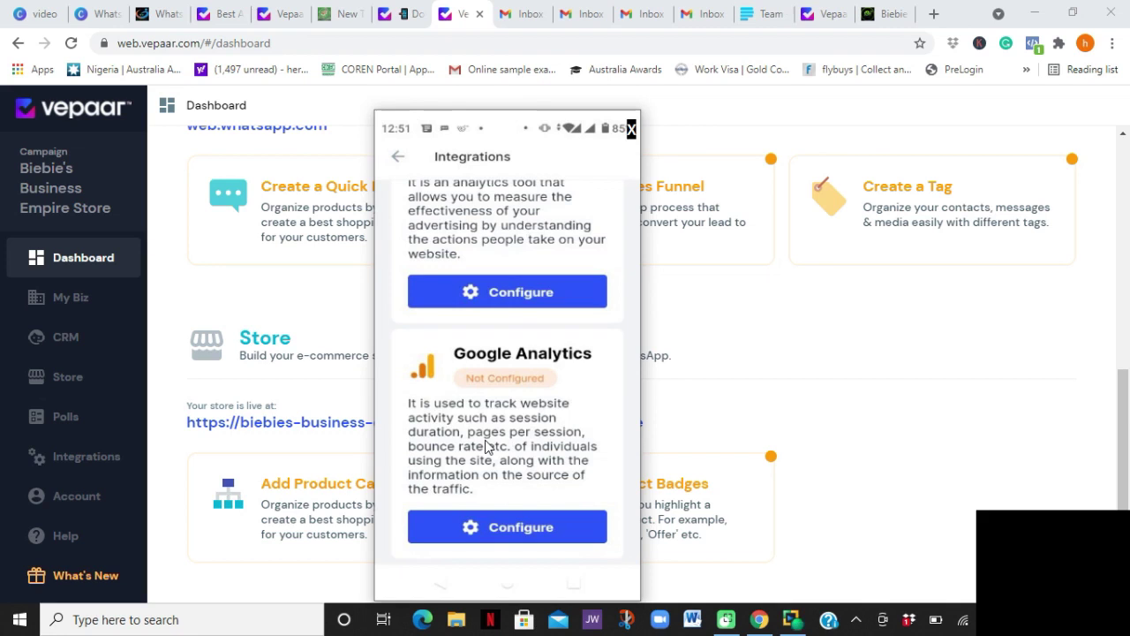
# Review the Facebook Pixel and Google Analytics integrations, both Not Configured, then return to the menu.
pyautogui.scroll(2, 485, 448)
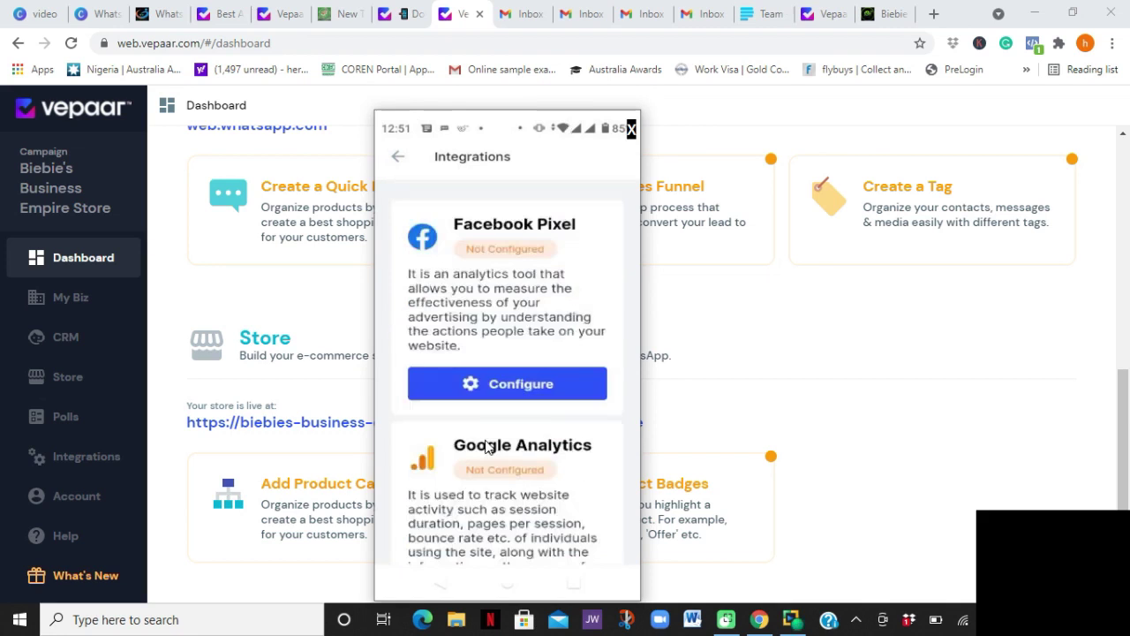
pyautogui.scroll(-2, 484, 448)
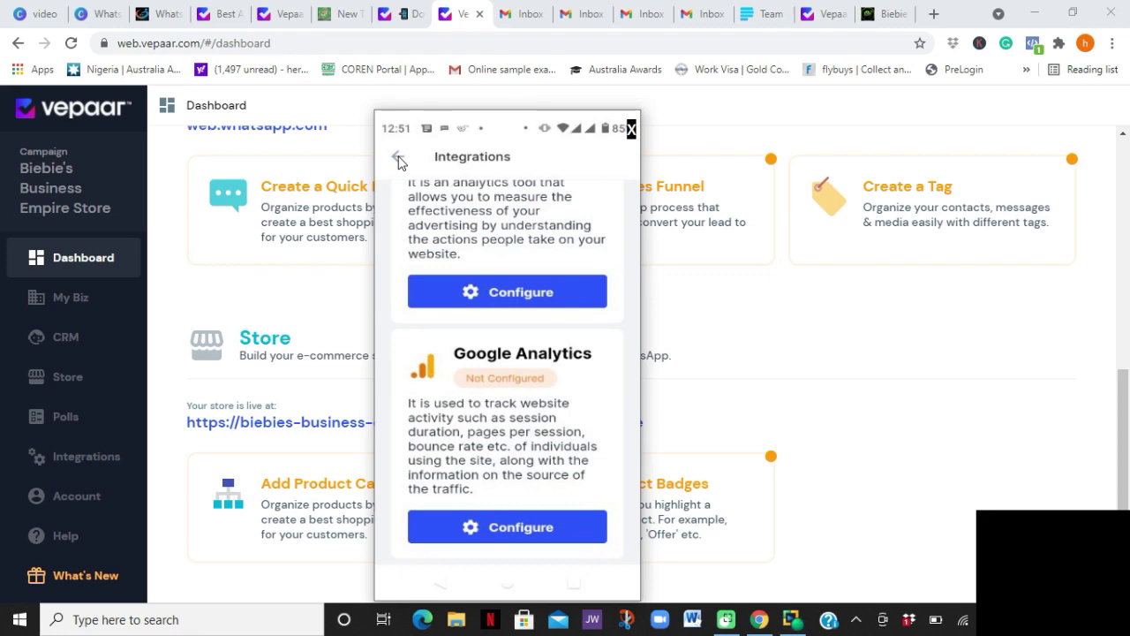
pyautogui.click(399, 161)
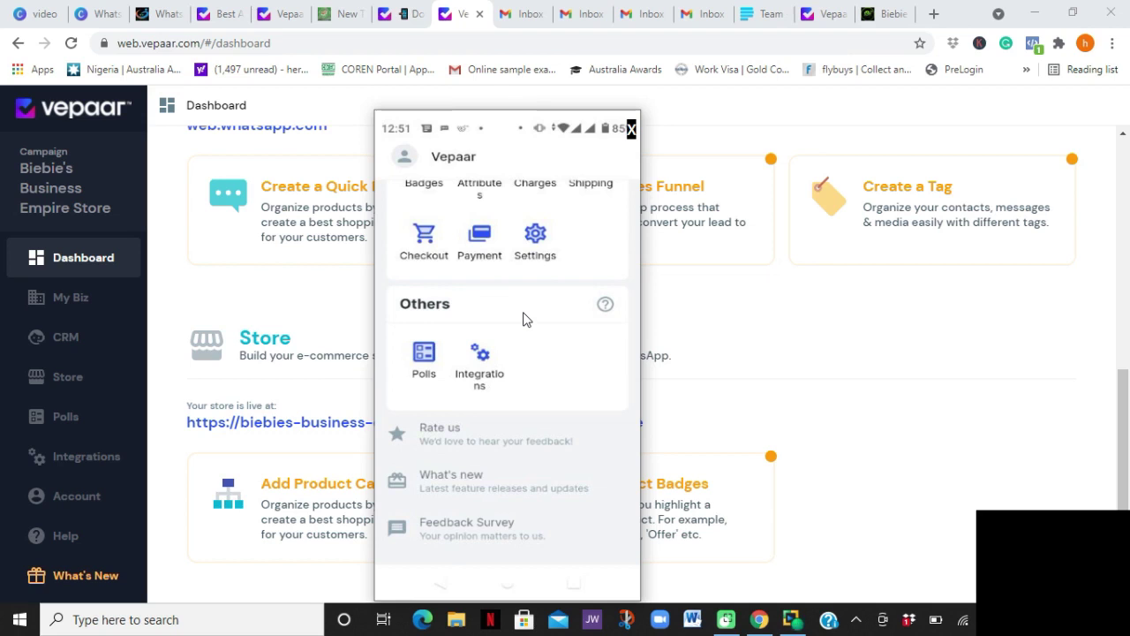
# Bring up the share options for Your business URL, close them, and browse the menu.
pyautogui.scroll(5, 523, 320)
pyautogui.scroll(1, 523, 320)
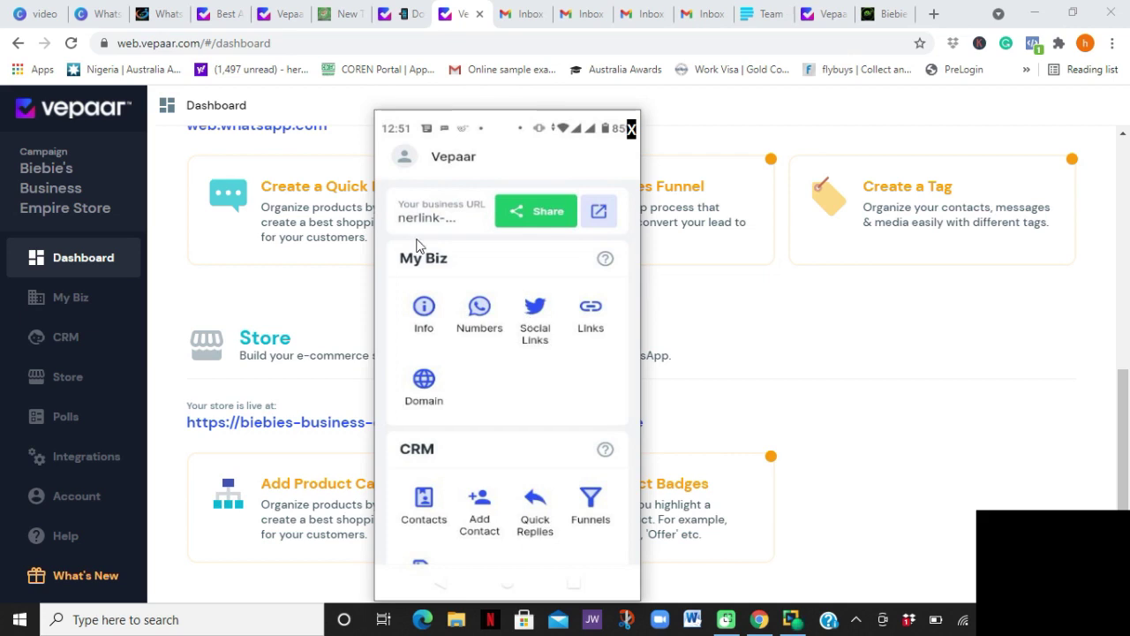
pyautogui.click(544, 213)
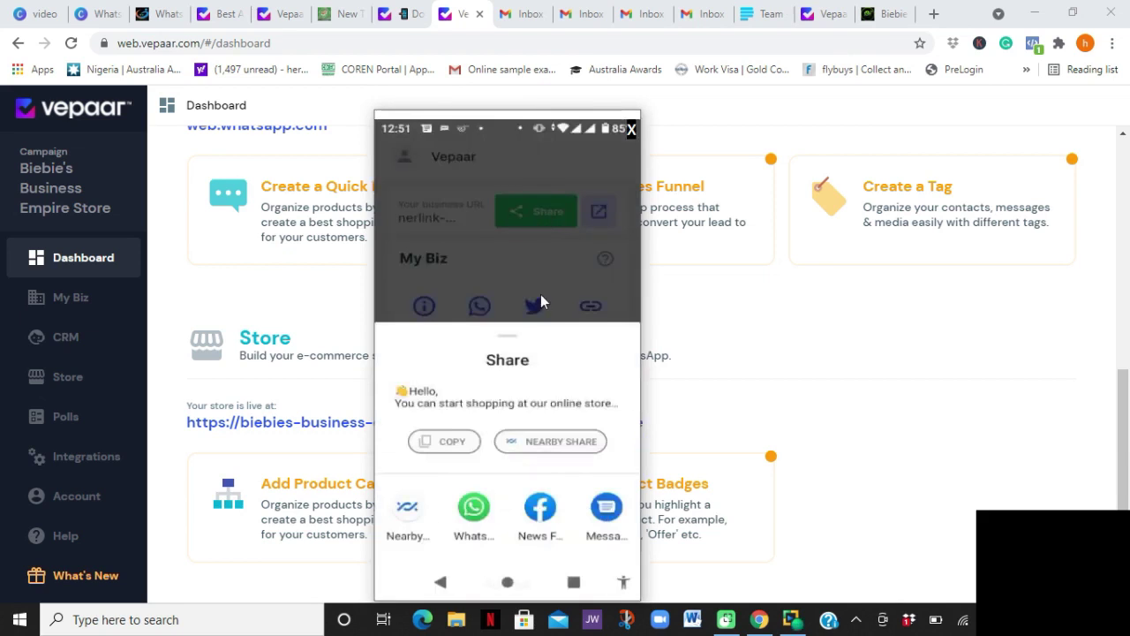
pyautogui.rightClick(527, 378)
pyautogui.scroll(-3, 519, 542)
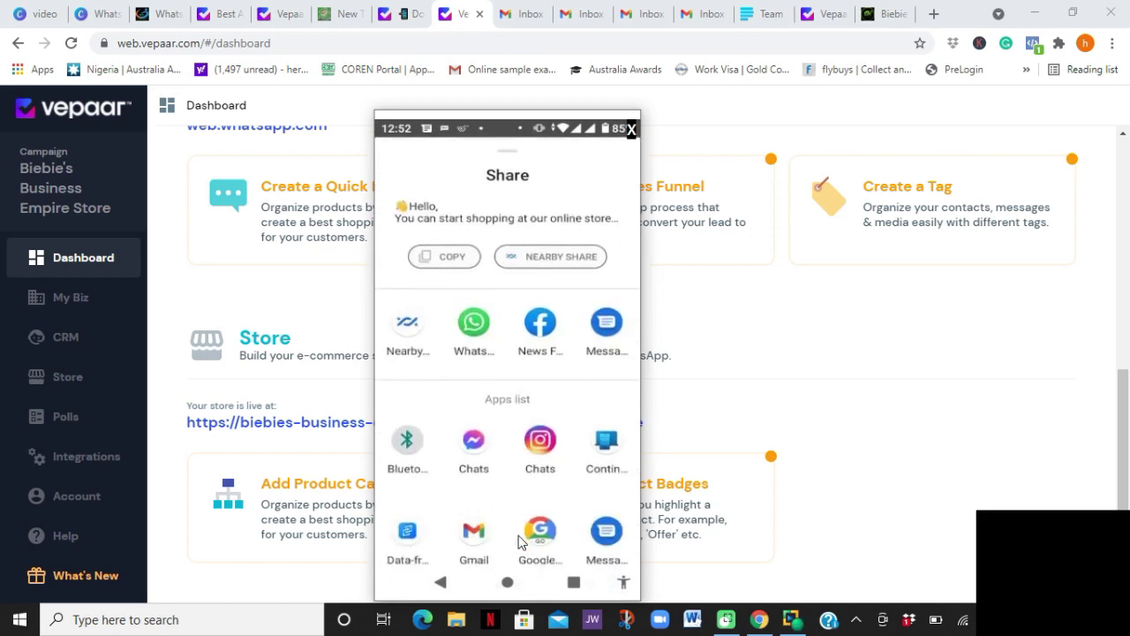
pyautogui.scroll(-3, 519, 542)
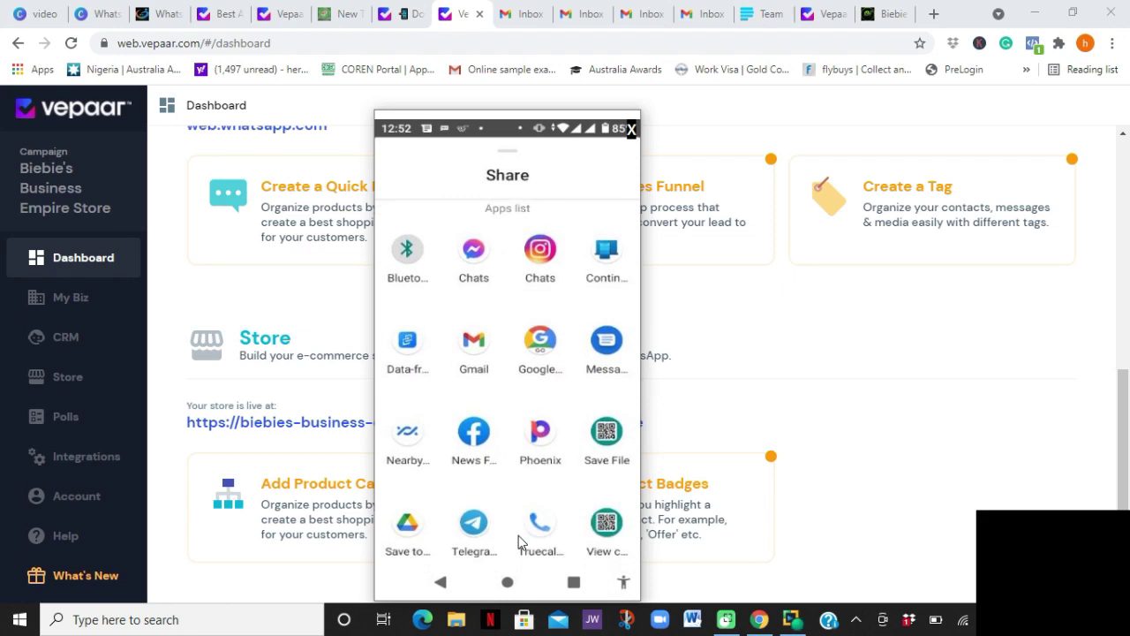
pyautogui.scroll(-1, 519, 535)
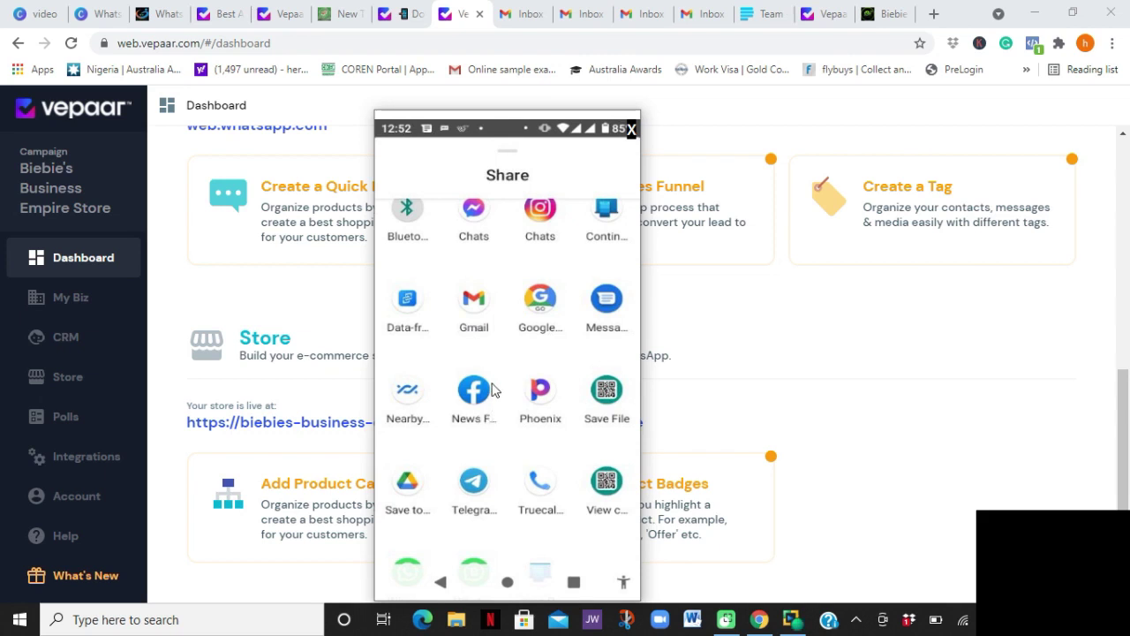
pyautogui.scroll(-1, 492, 389)
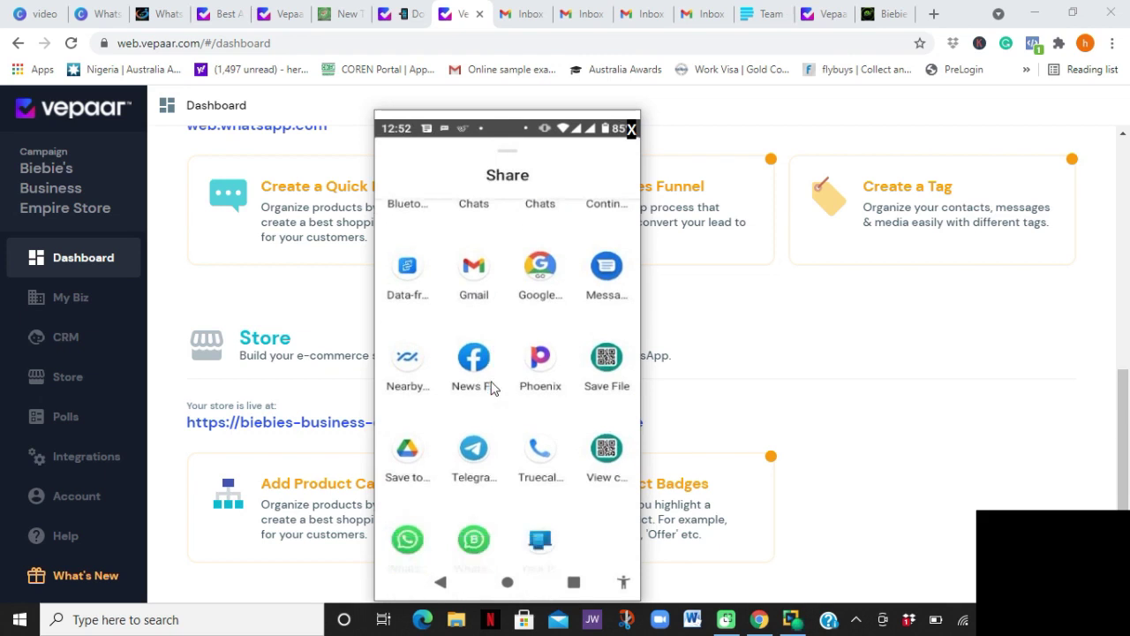
pyautogui.scroll(5, 492, 388)
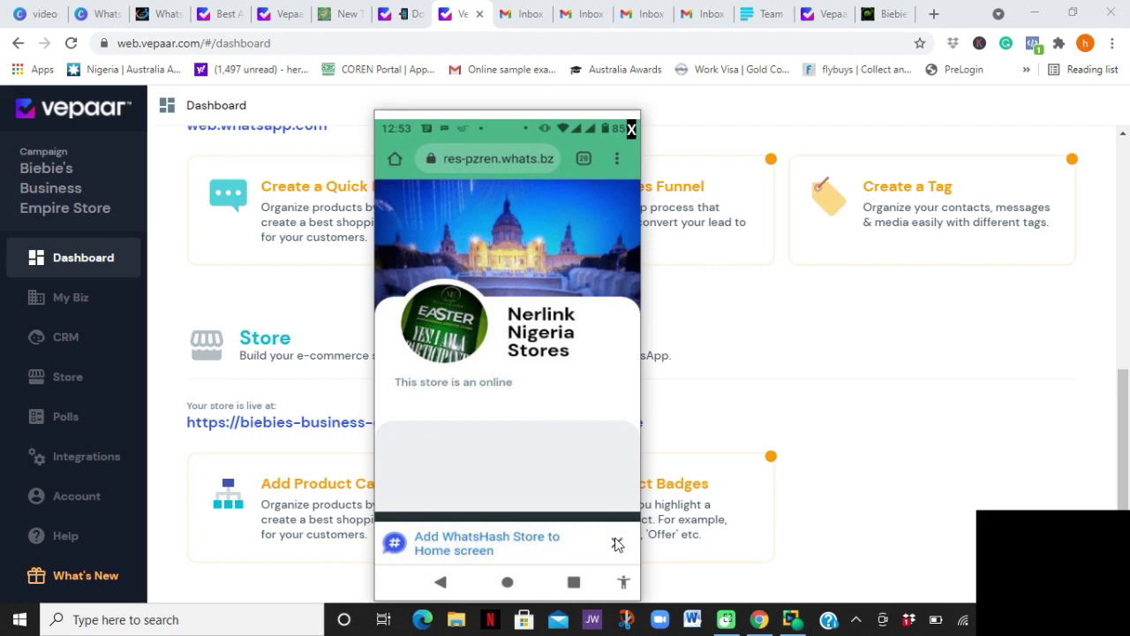
# Dismiss the add-to-home prompt, confirm Rice at ₦850 in the store, then check the empty cart.
pyautogui.click(617, 544)
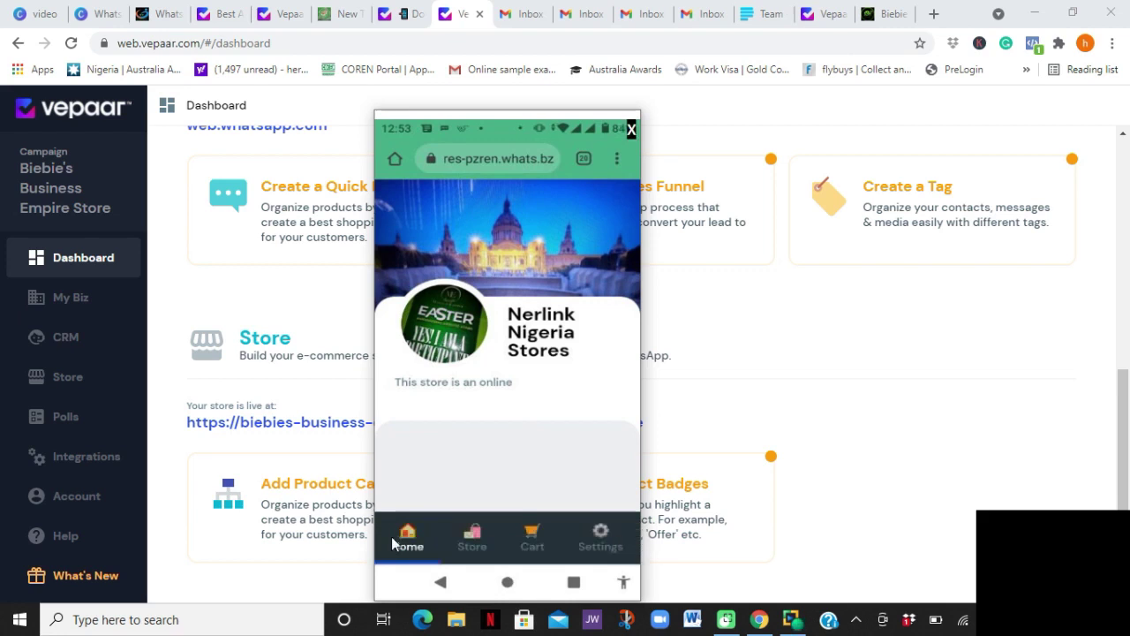
pyautogui.click(470, 540)
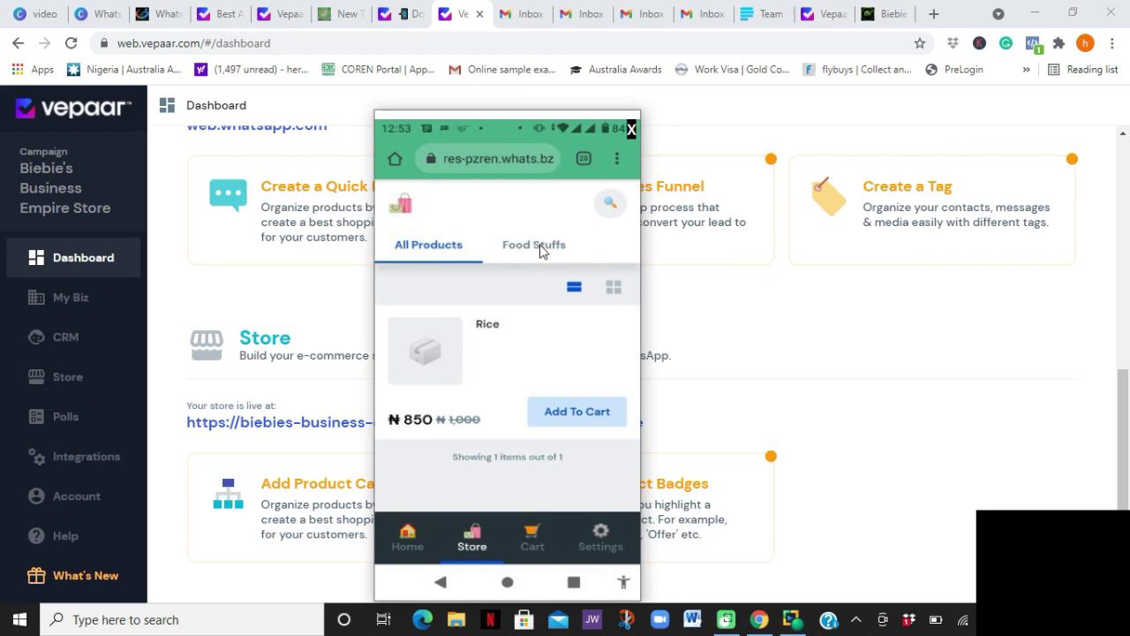
pyautogui.click(585, 415)
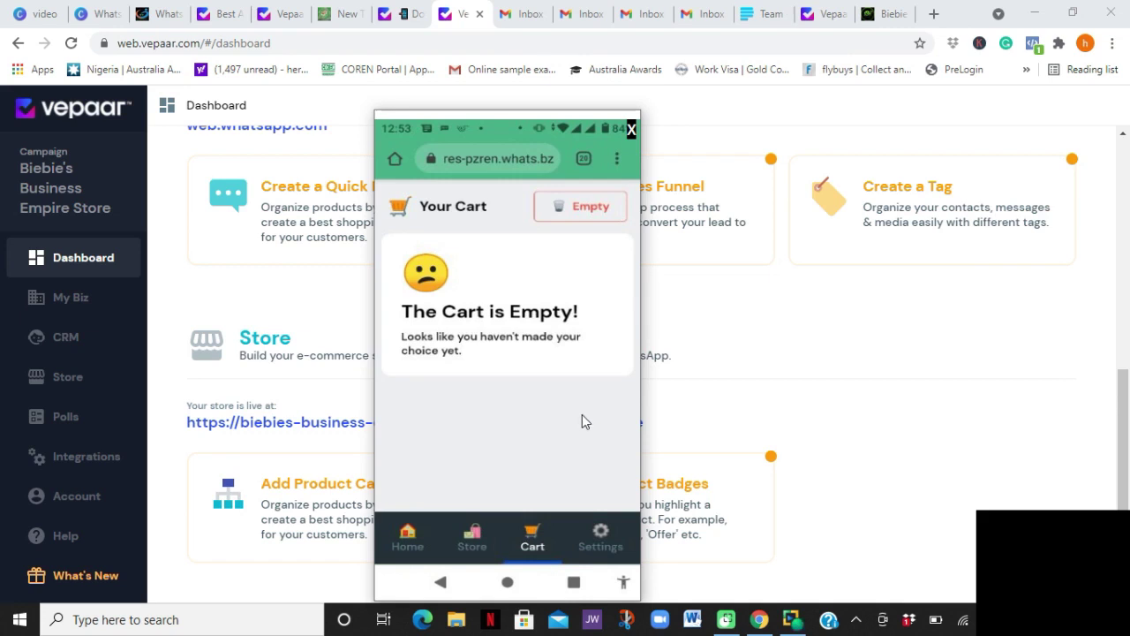